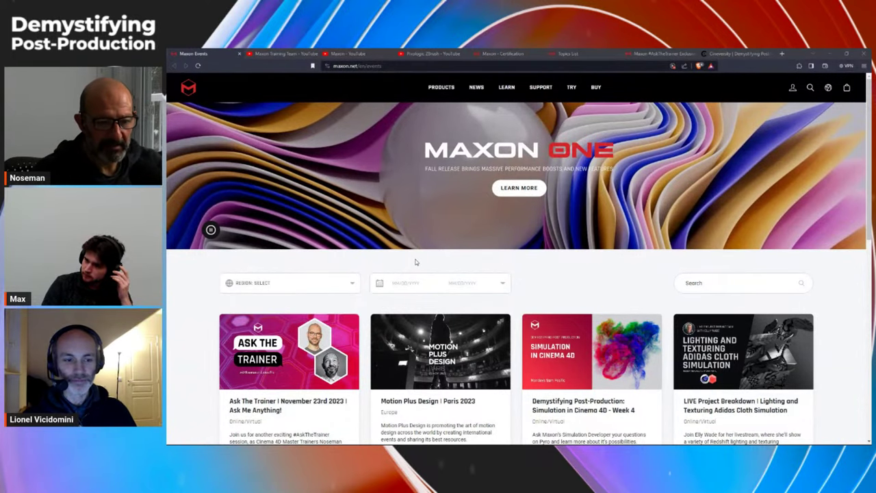
# Step: Scroll through the Maxon Events page, then switch to the Maxon Training Team YouTube channel
pyautogui.scroll(-1, 422, 261)
pyautogui.scroll(1, 422, 255)
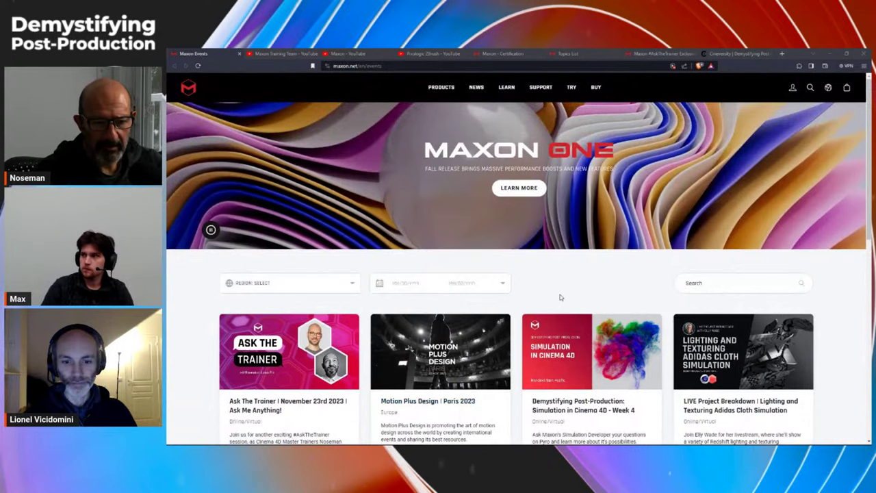
pyautogui.scroll(-1, 563, 287)
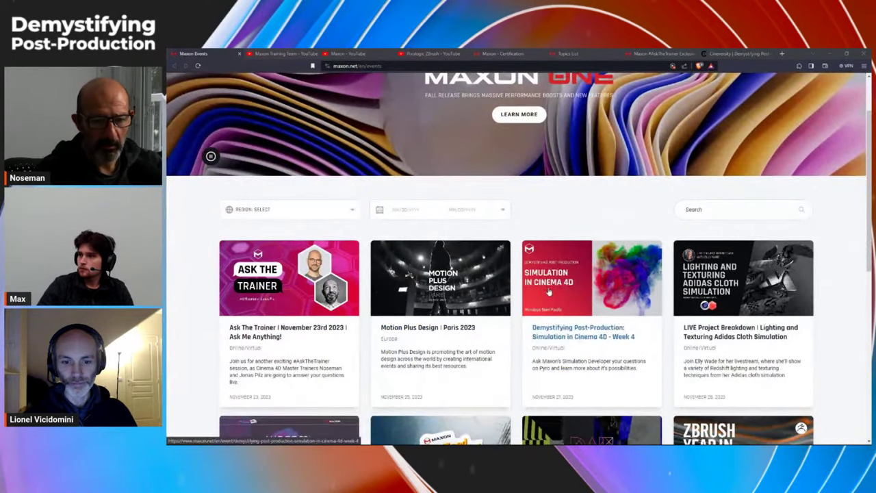
pyautogui.scroll(-3, 549, 291)
pyautogui.scroll(4, 549, 290)
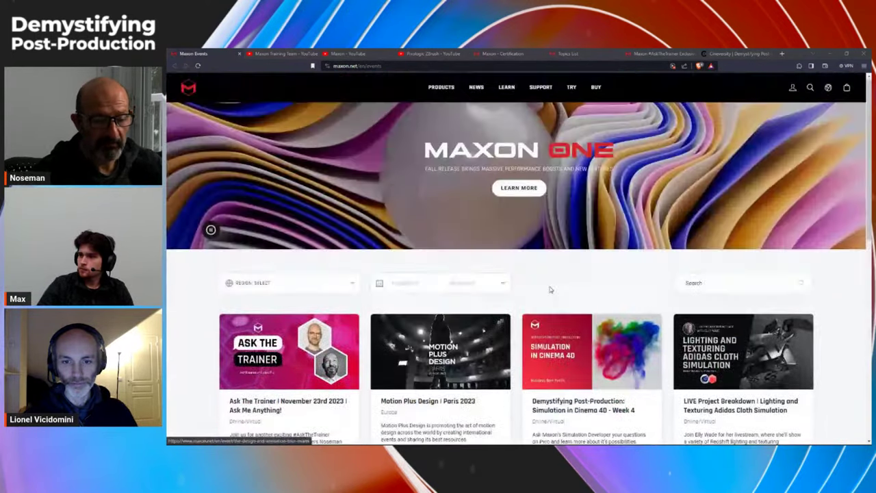
pyautogui.click(283, 54)
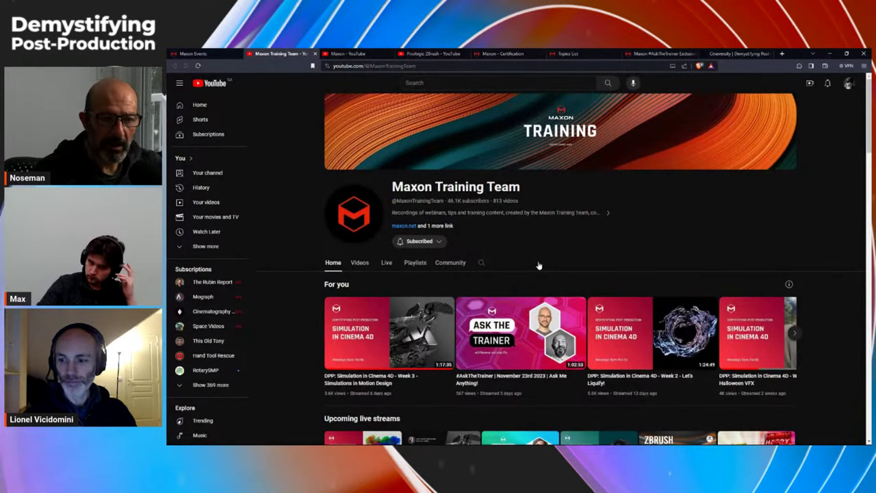
# Step: Glance at the Maxon YouTube channel, then scroll through the Maxon Training Team channel page
pyautogui.click(347, 54)
pyautogui.click(291, 56)
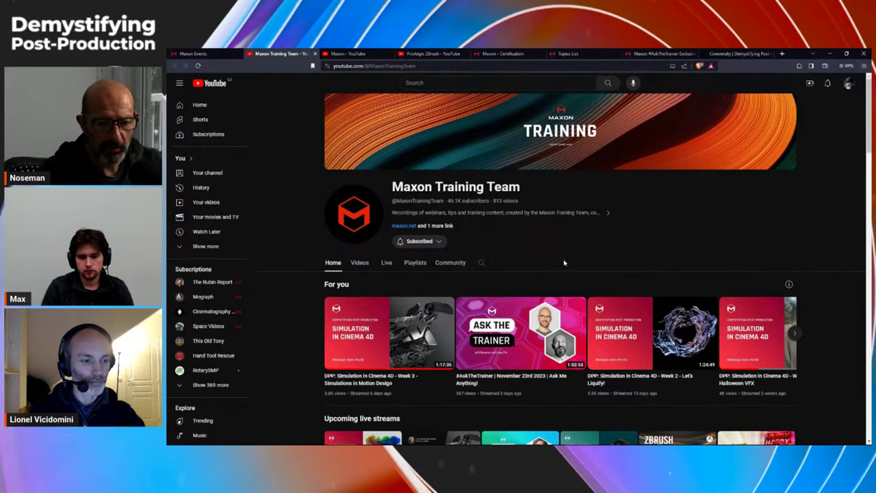
pyautogui.scroll(-3, 564, 262)
pyautogui.scroll(3, 566, 260)
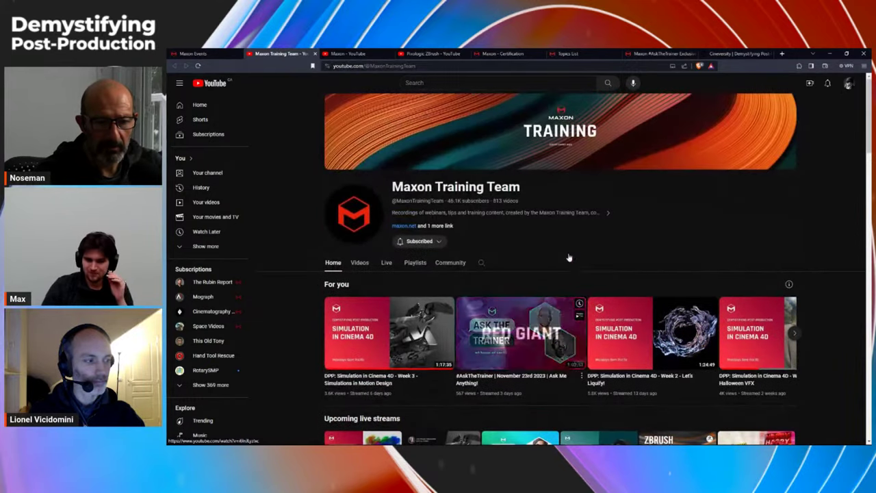
pyautogui.scroll(-3, 571, 256)
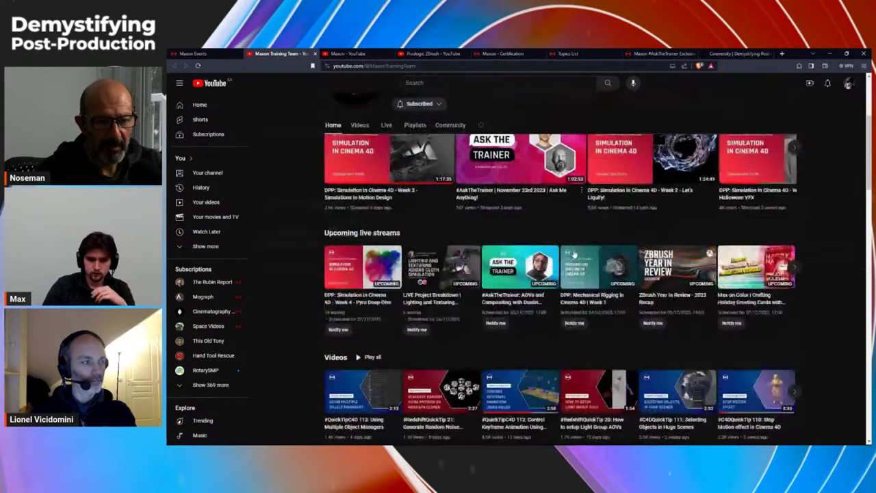
pyautogui.scroll(-1, 573, 254)
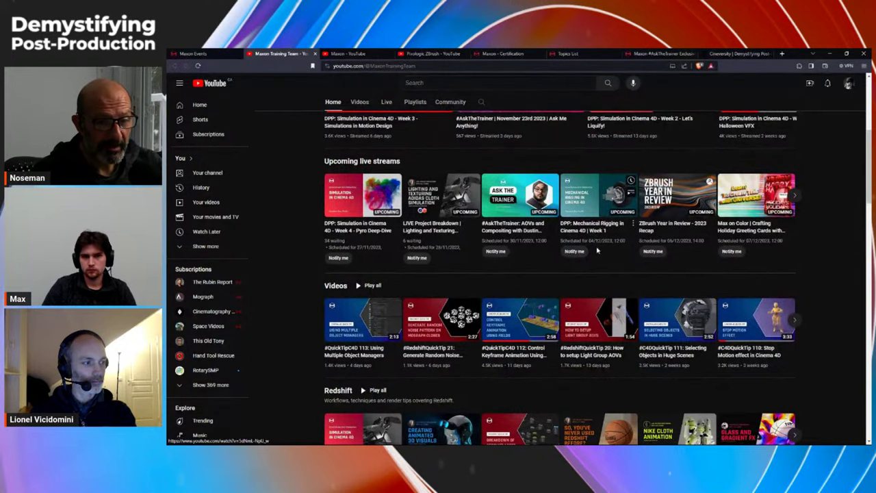
pyautogui.scroll(1, 595, 251)
pyautogui.scroll(4, 590, 250)
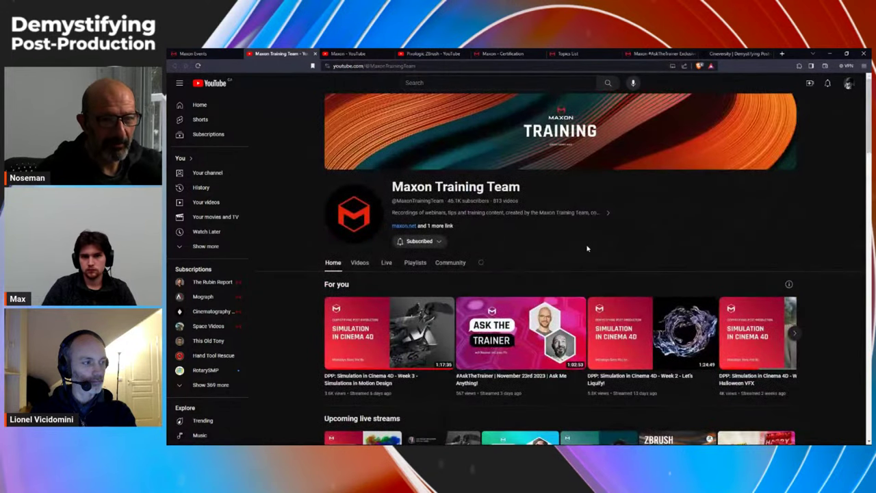
# Step: Browse the Pixologic ZBrush channel, then bring up Maxon's Certification page
pyautogui.click(353, 54)
pyautogui.click(433, 55)
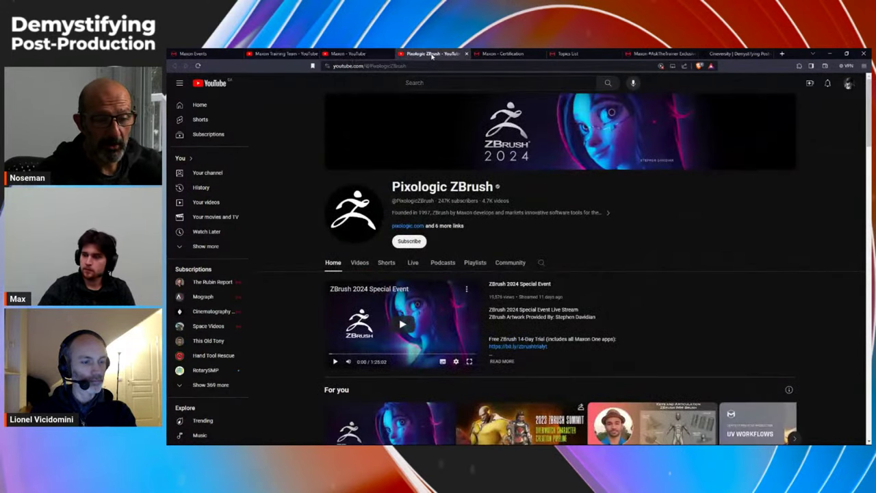
pyautogui.scroll(-8, 572, 277)
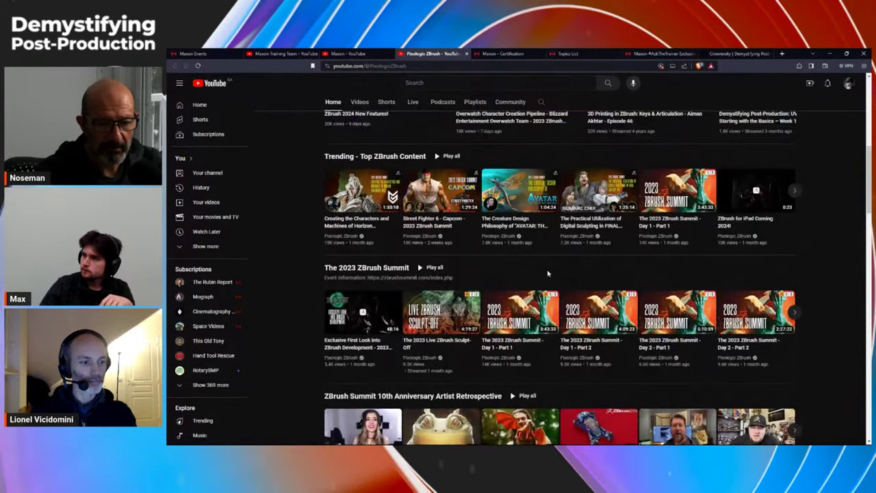
pyautogui.scroll(-3, 547, 273)
pyautogui.scroll(6, 540, 259)
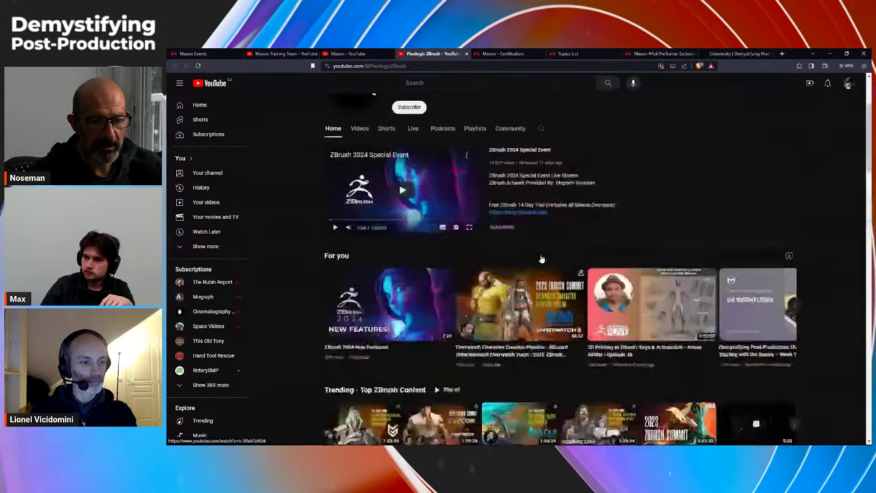
pyautogui.scroll(2, 541, 258)
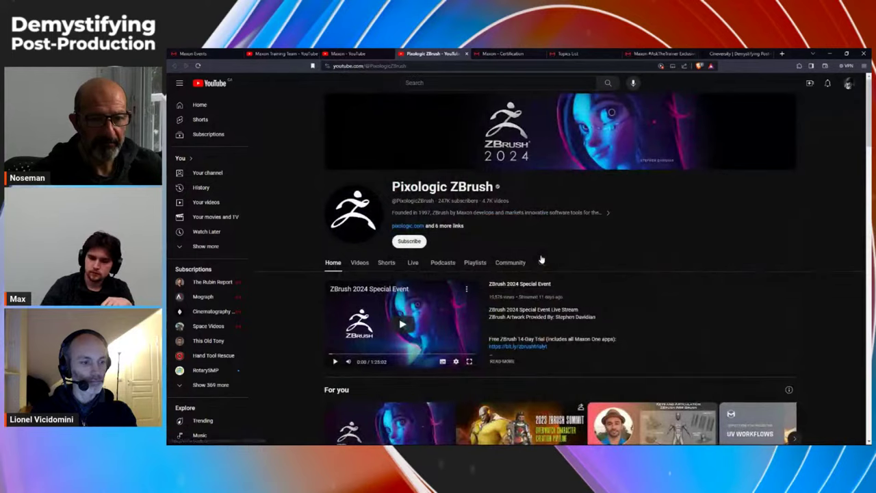
pyautogui.click(500, 53)
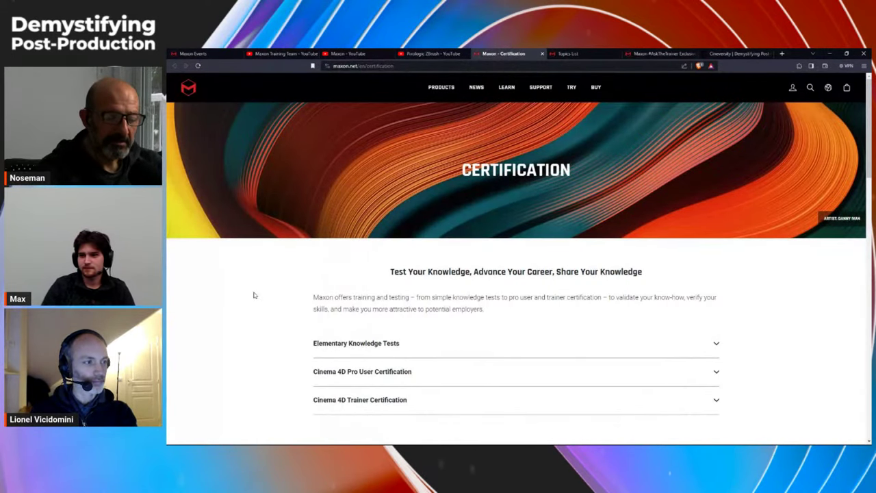
# Step: Expand the Cinema 4D Pro User Certification details and open the certification Topics List
pyautogui.scroll(-2, 288, 294)
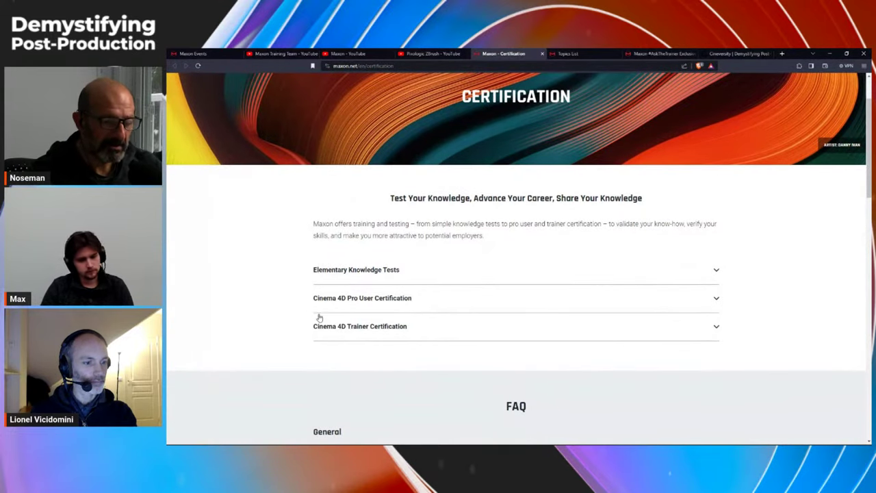
pyautogui.click(373, 301)
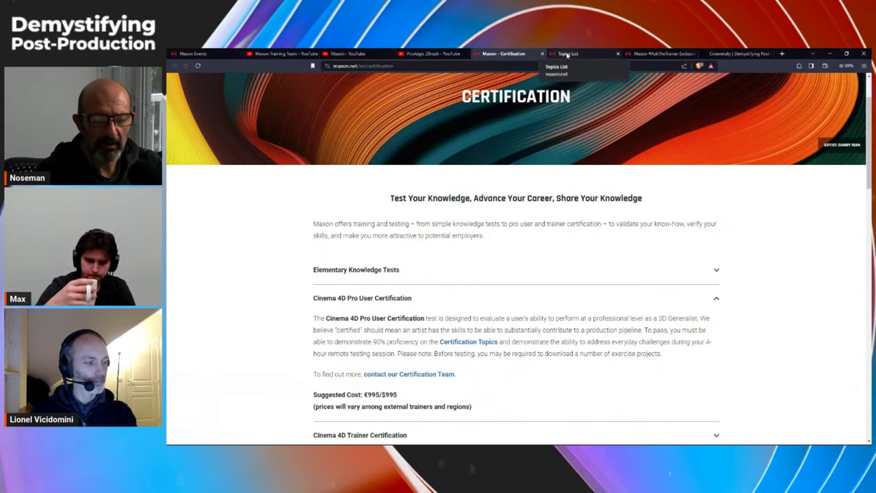
pyautogui.click(567, 55)
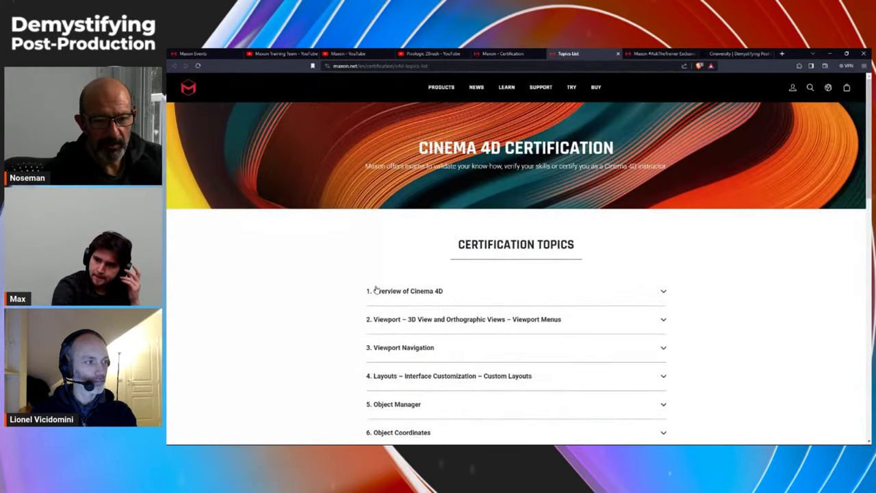
# Step: Expand and collapse the Overview and Viewport topics, then bring up the merch store passcode page
pyautogui.click(416, 293)
pyautogui.click(416, 293)
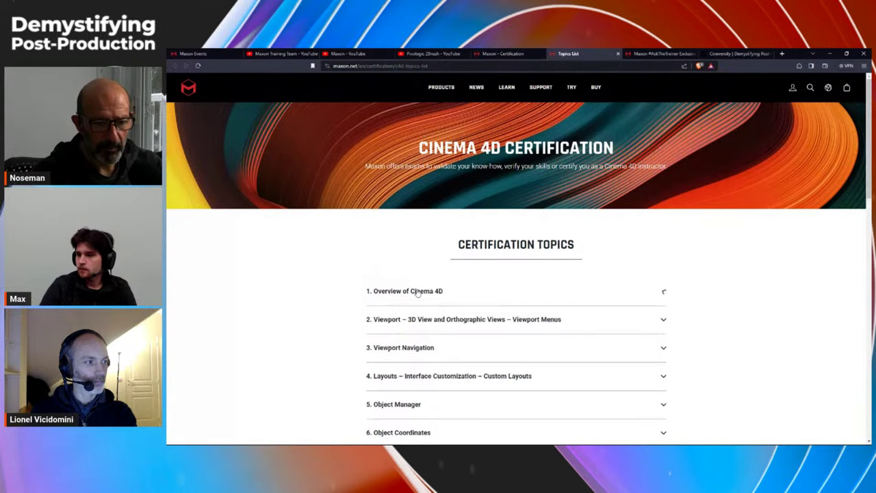
pyautogui.scroll(-3, 332, 326)
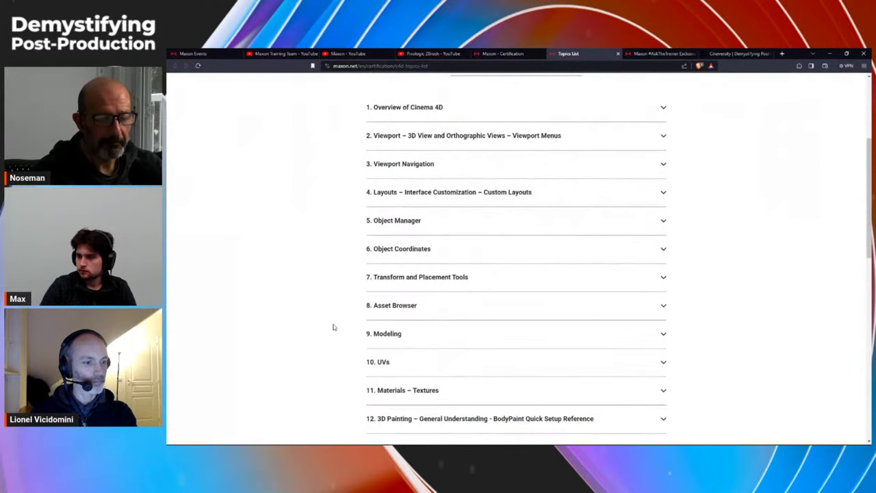
pyautogui.scroll(1, 335, 328)
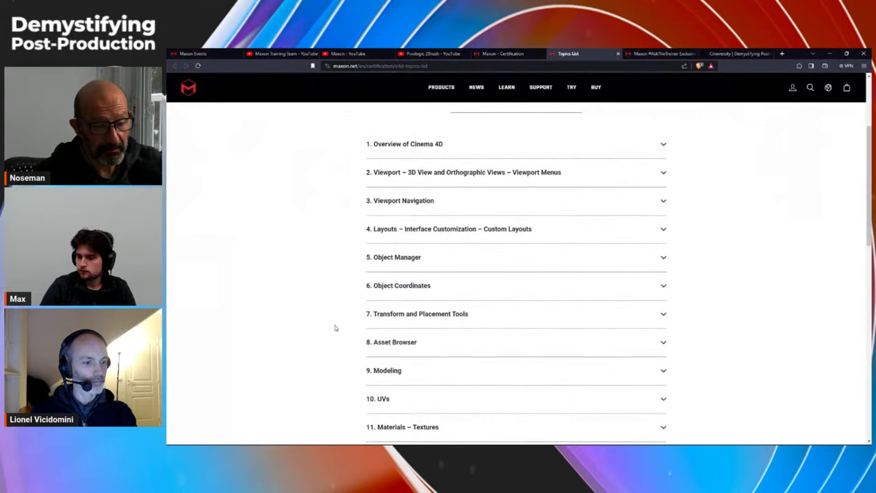
pyautogui.click(414, 173)
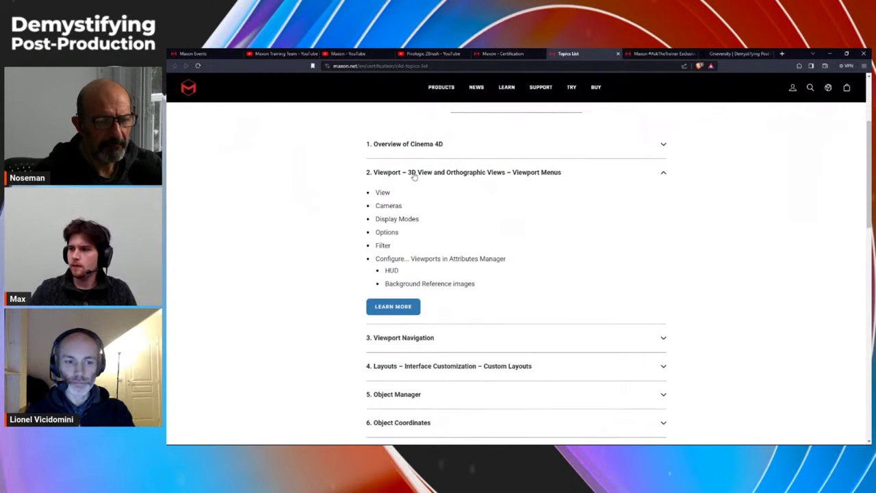
pyautogui.click(412, 173)
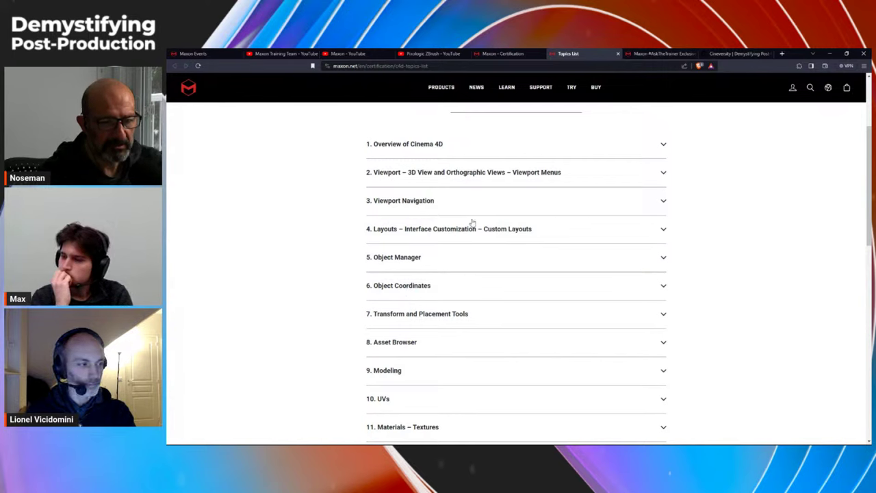
pyautogui.click(650, 57)
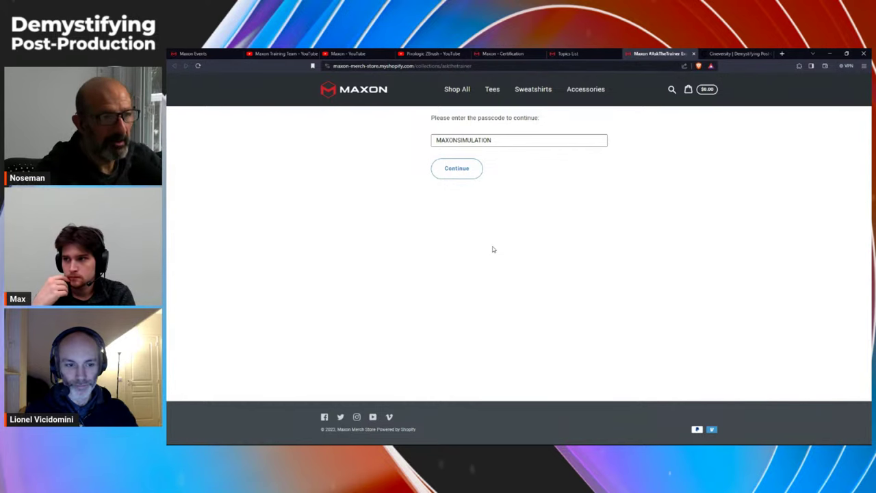
pyautogui.click(449, 139)
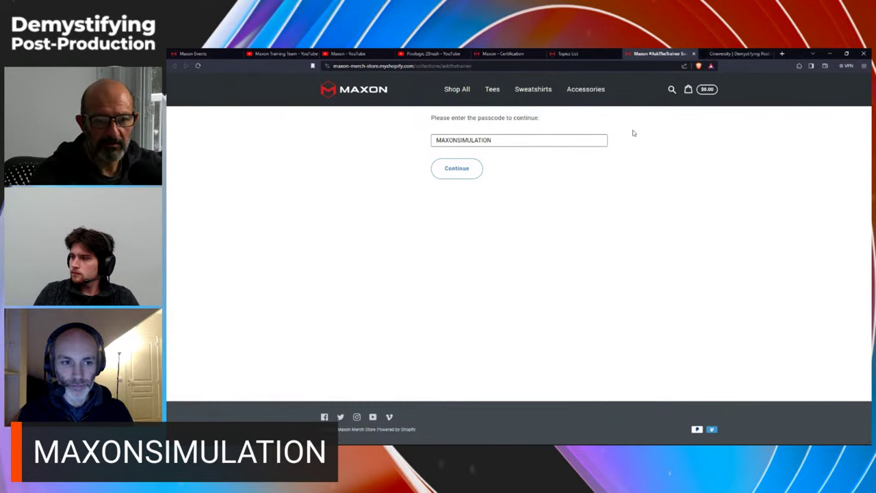
# Step: Pause the Motion Capture Workflows in Cinema 4D – Week 1 video and close the More videos overlay
pyautogui.click(723, 55)
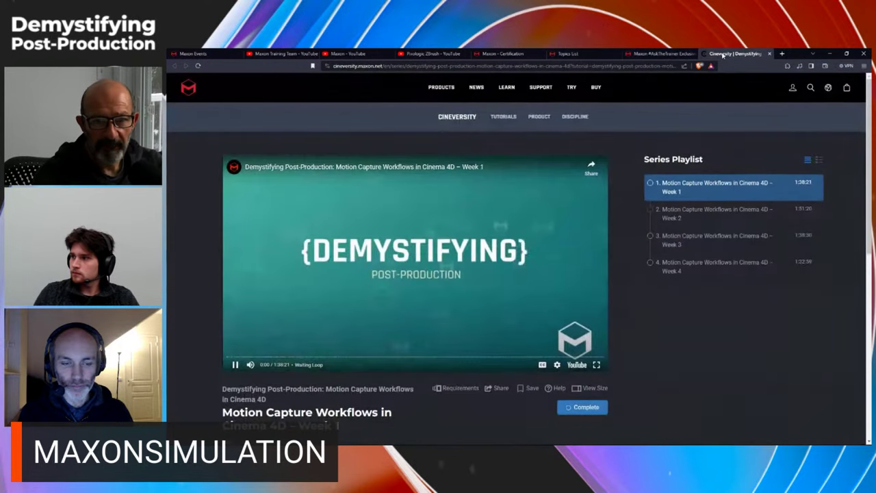
pyautogui.click(235, 364)
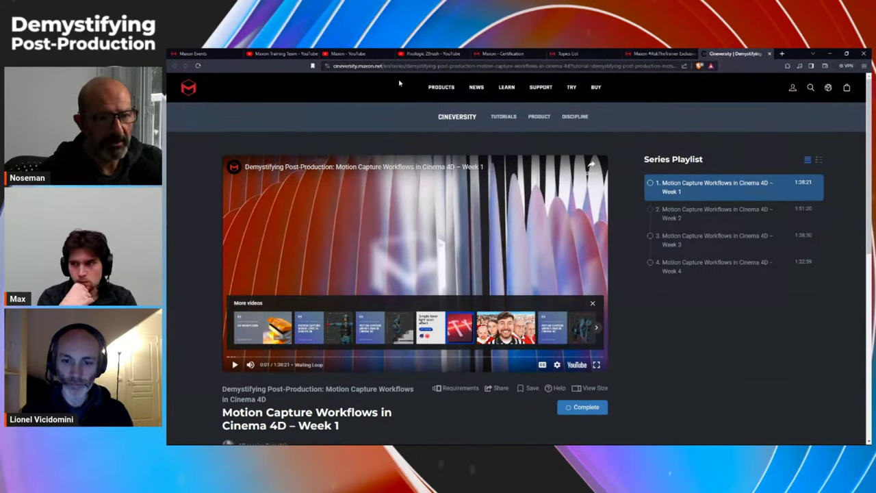
pyautogui.click(593, 303)
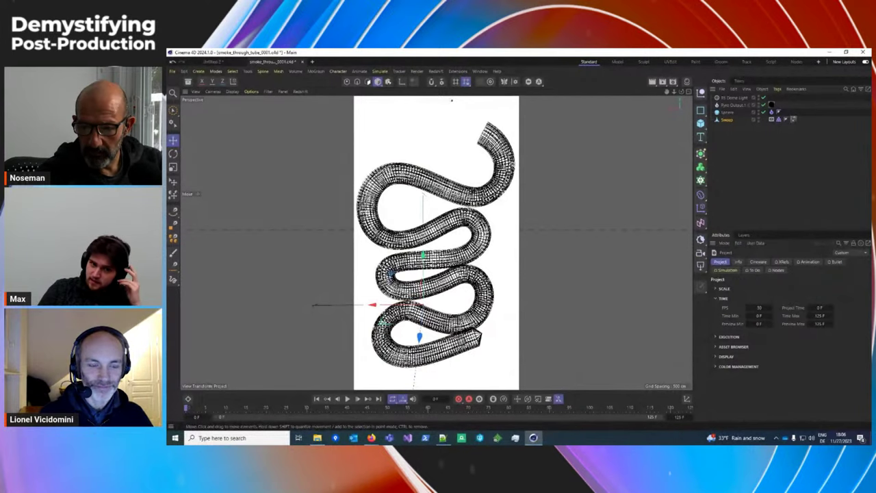
# Step: Show the project's Pyro simulation settings with Advanced Settings expanded to Advection and Pressure Solver
pyautogui.scroll(-4, 436, 243)
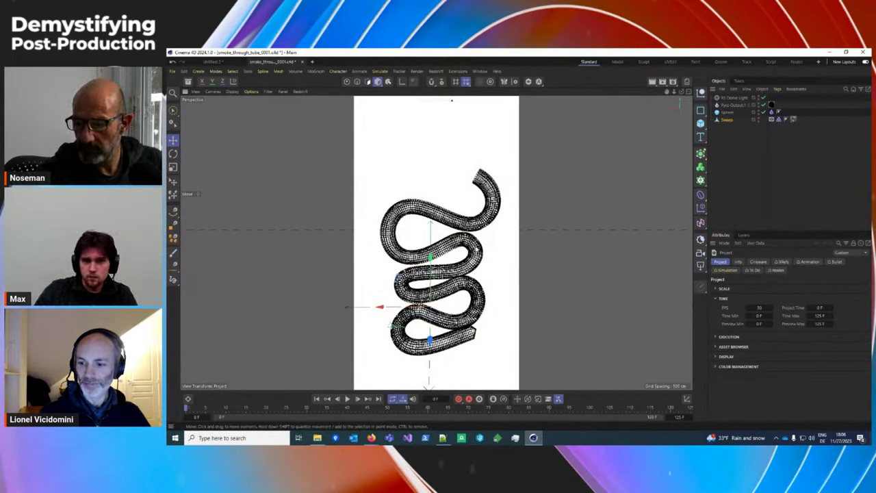
pyautogui.click(726, 120)
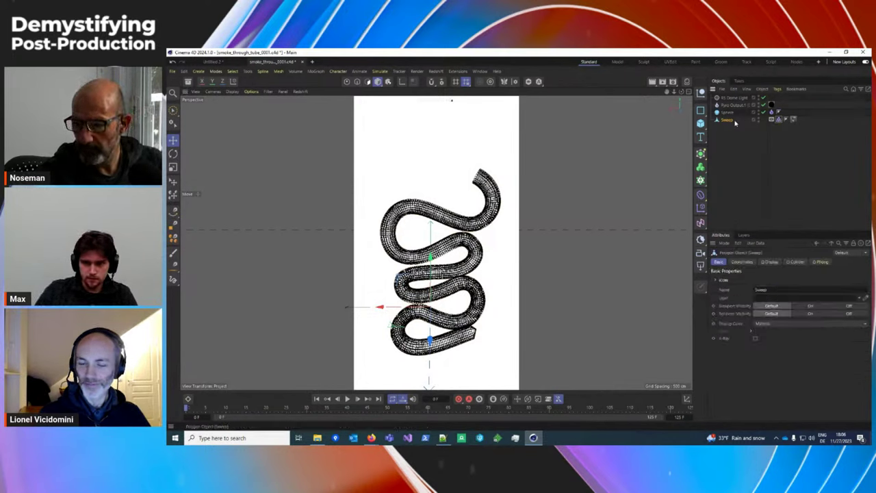
pyautogui.click(729, 167)
pyautogui.hotkey('ctrl', 'd')
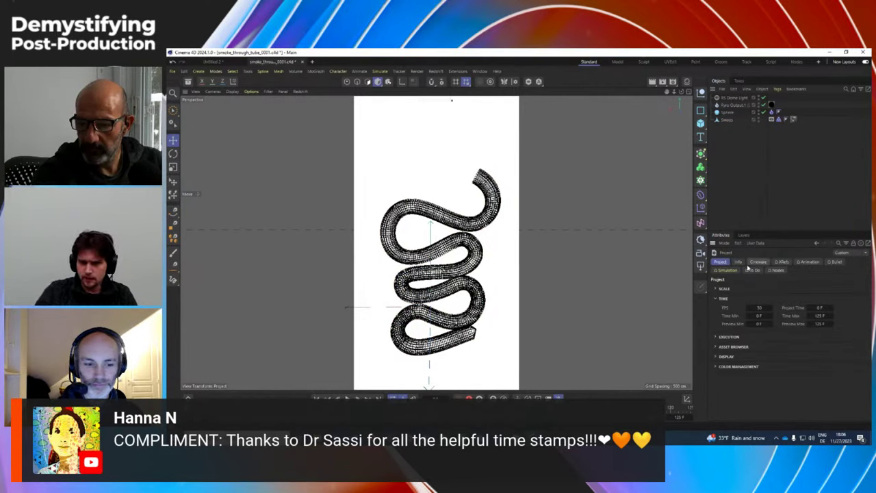
pyautogui.click(724, 269)
pyautogui.click(764, 287)
pyautogui.scroll(-5, 768, 406)
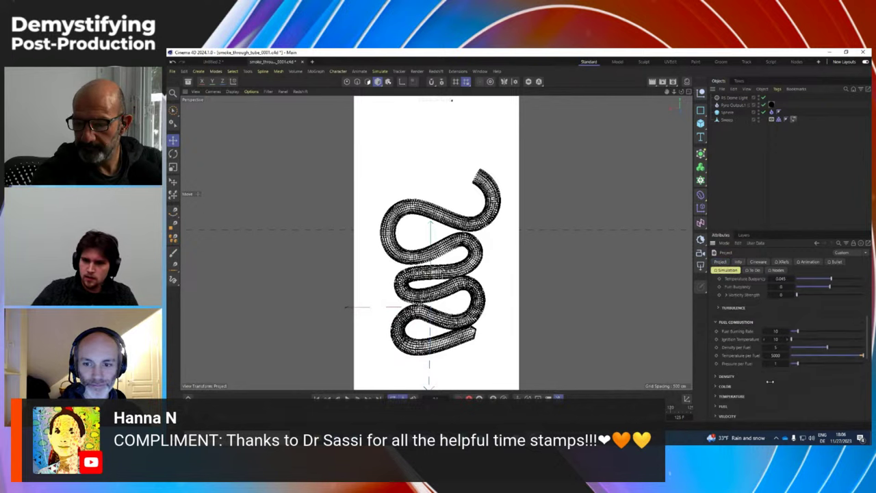
pyautogui.click(734, 338)
pyautogui.scroll(-2, 748, 345)
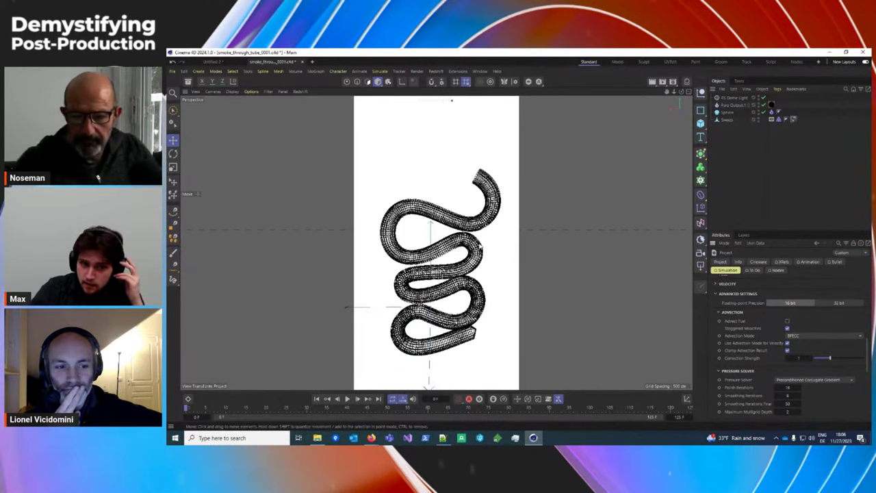
# Step: Select the Sweep tube and zoom in to inspect its dense wireframe and the sphere inside
pyautogui.keyDown('alt'); pyautogui.moveTo(479, 270); pyautogui.dragTo(452, 285); pyautogui.keyUp('alt')
pyautogui.click(455, 286)
pyautogui.scroll(5, 457, 285)
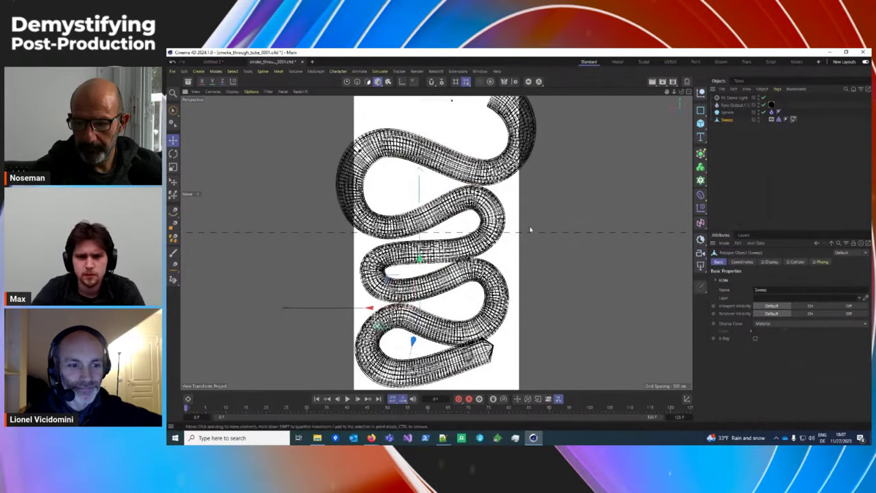
pyautogui.scroll(6, 438, 243)
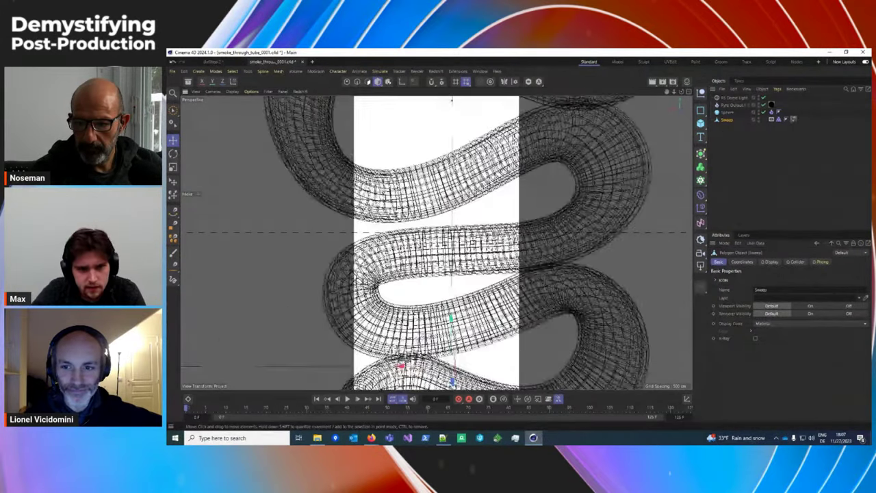
pyautogui.scroll(6, 437, 243)
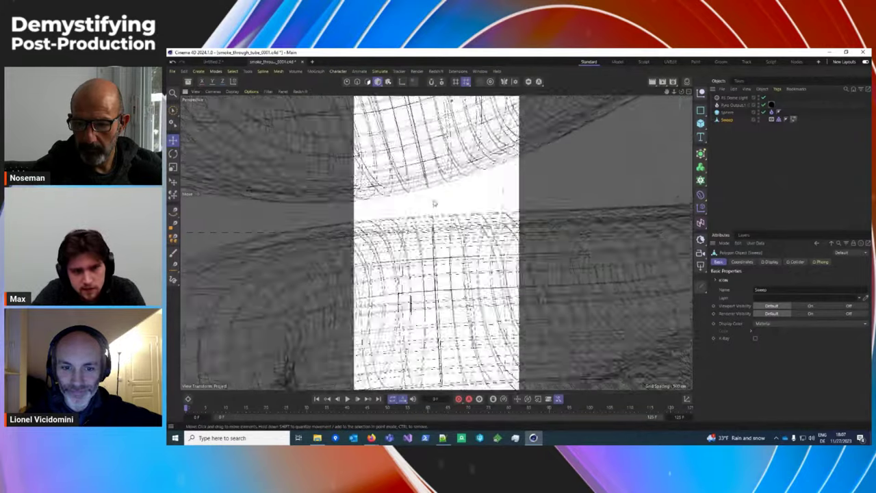
pyautogui.scroll(6, 438, 243)
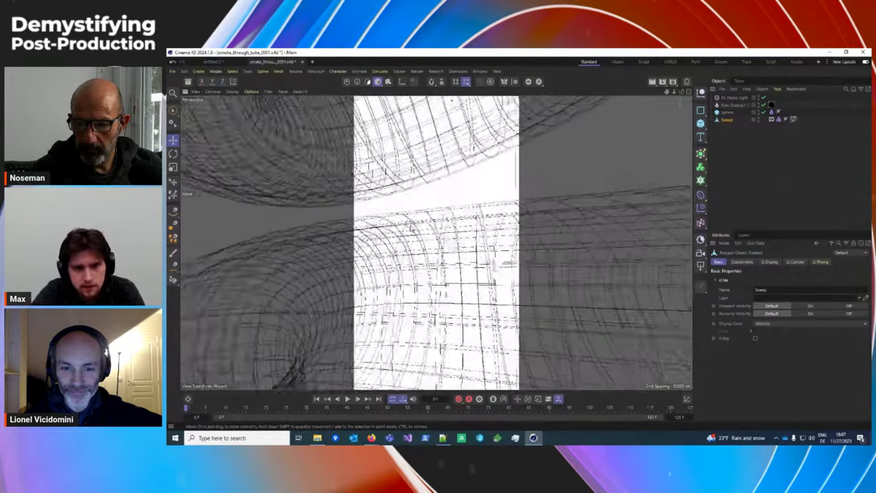
pyautogui.scroll(6, 438, 243)
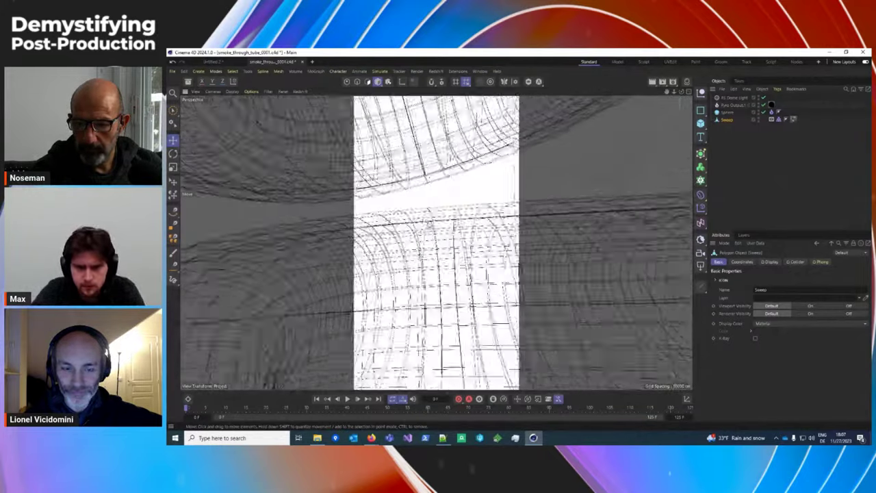
pyautogui.scroll(-5, 438, 242)
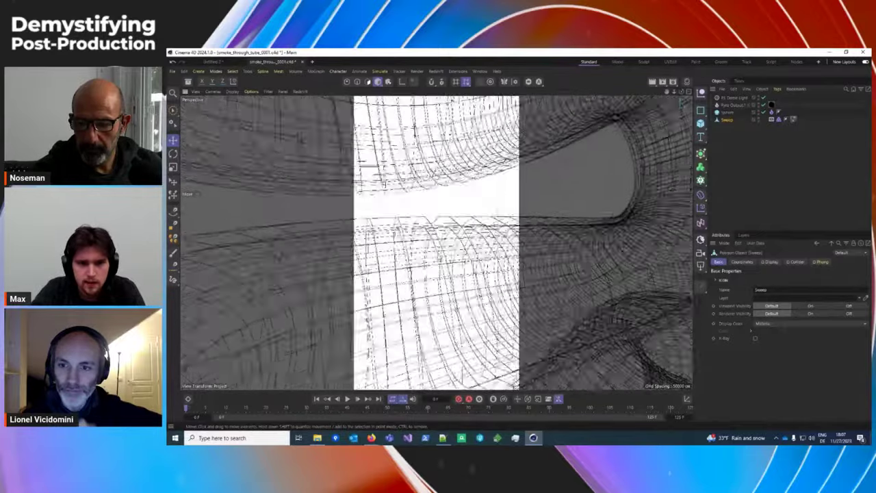
pyautogui.scroll(-5, 433, 218)
pyautogui.scroll(3, 432, 217)
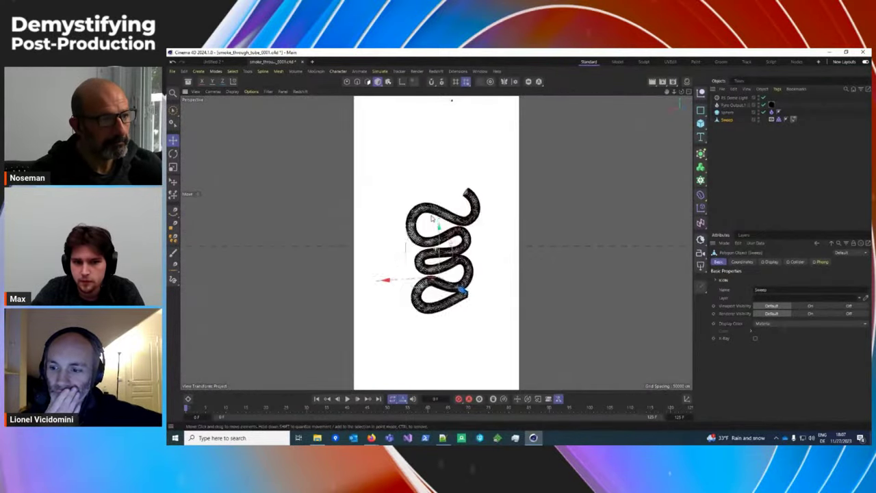
pyautogui.scroll(8, 444, 252)
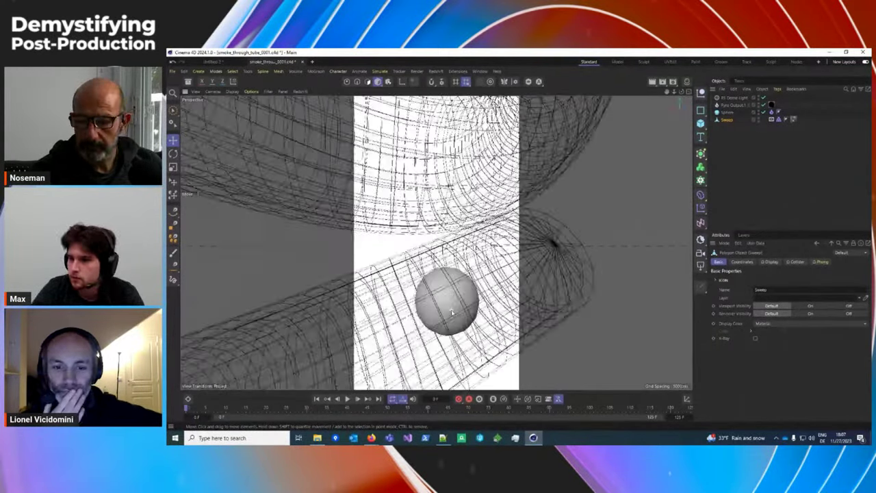
pyautogui.scroll(2, 448, 304)
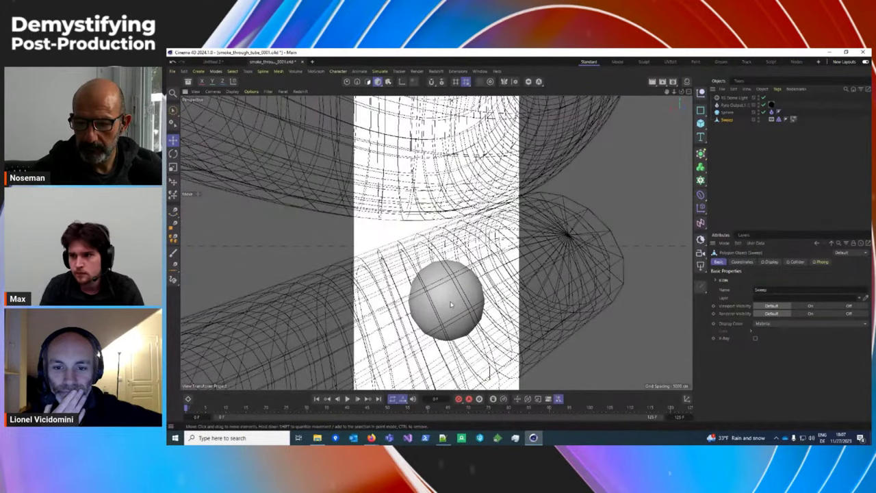
pyautogui.scroll(-4, 450, 304)
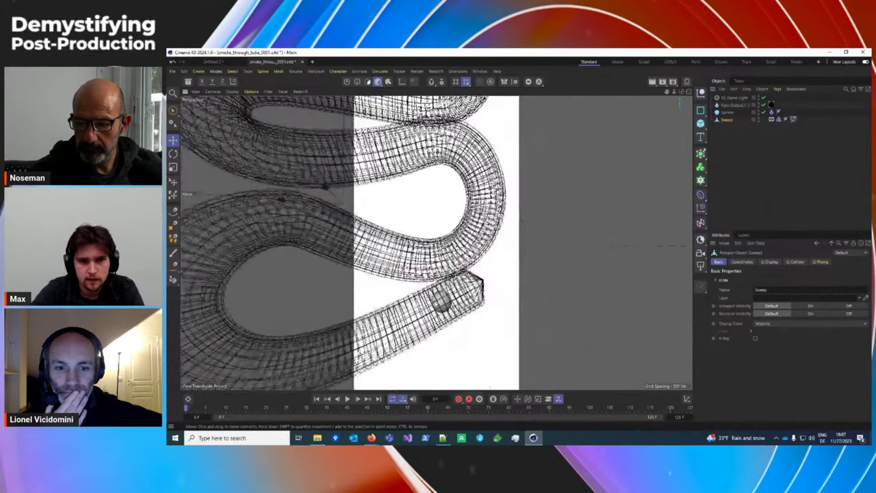
pyautogui.scroll(2, 451, 100)
pyautogui.scroll(3, 450, 100)
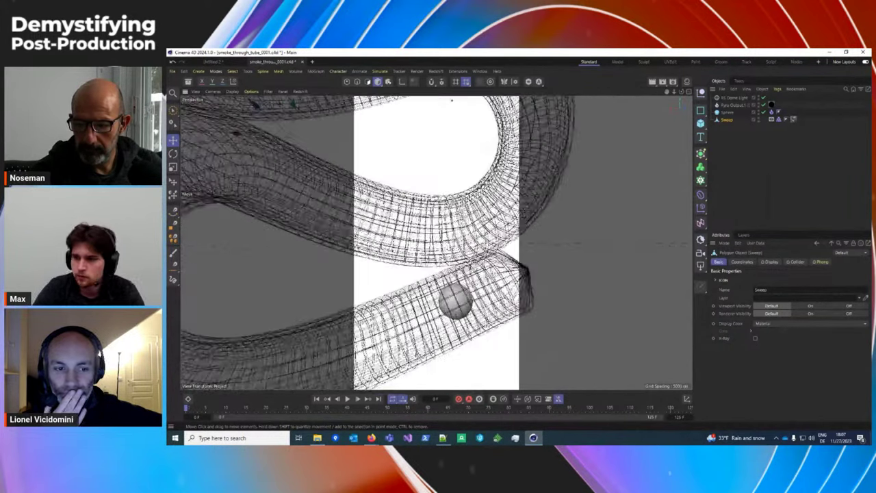
pyautogui.scroll(2, 451, 101)
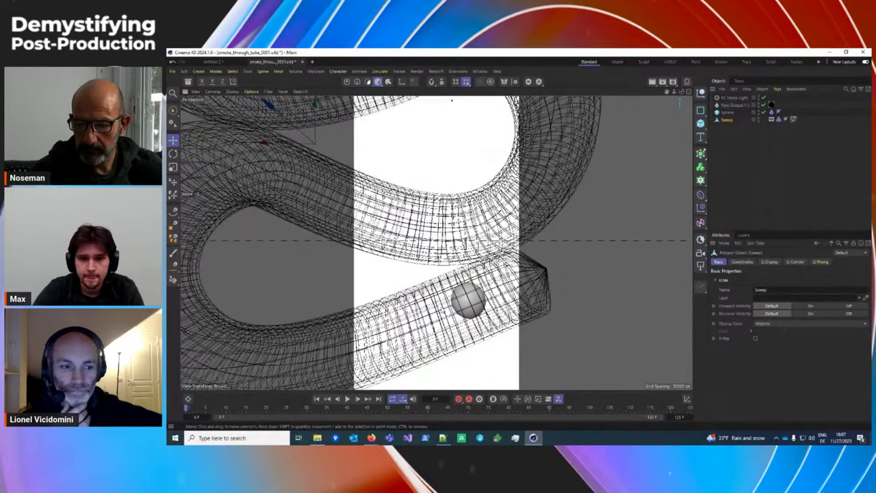
pyautogui.scroll(-4, 451, 101)
pyautogui.scroll(-3, 451, 101)
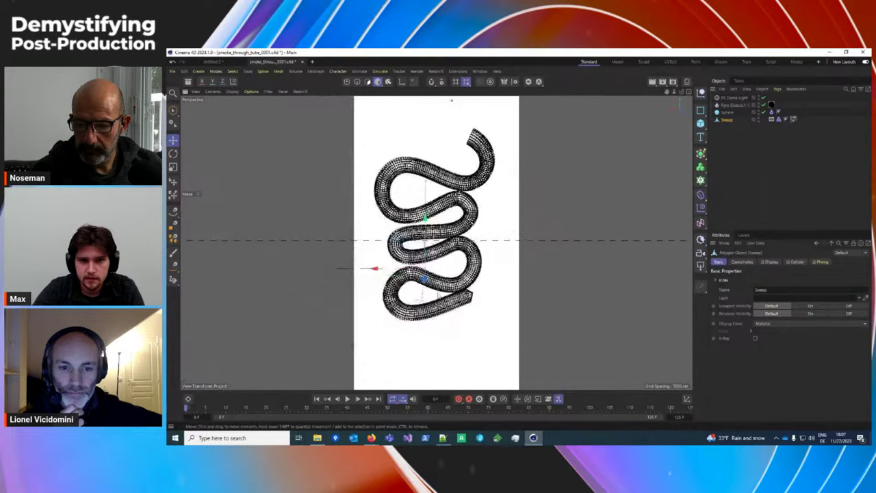
pyautogui.scroll(3, 451, 101)
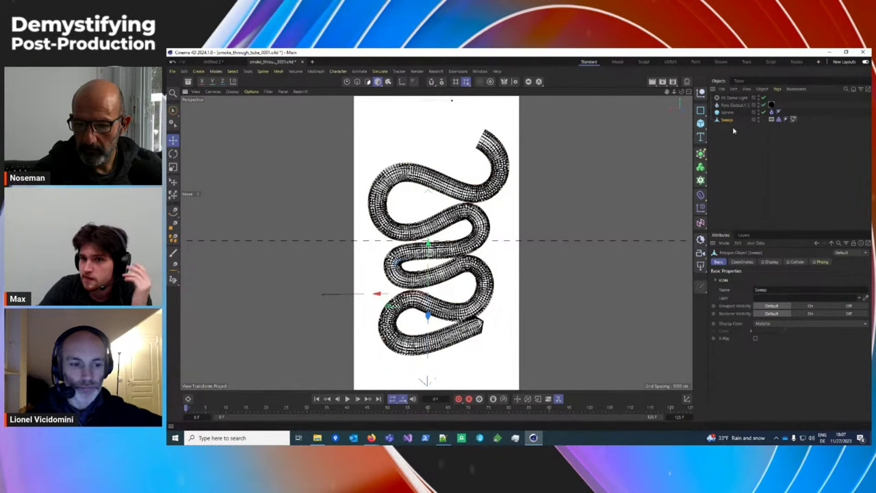
# Step: Select the sphere and orbit the view to look at it inside the tube
pyautogui.click(771, 119)
pyautogui.scroll(2, 472, 335)
pyautogui.scroll(5, 438, 274)
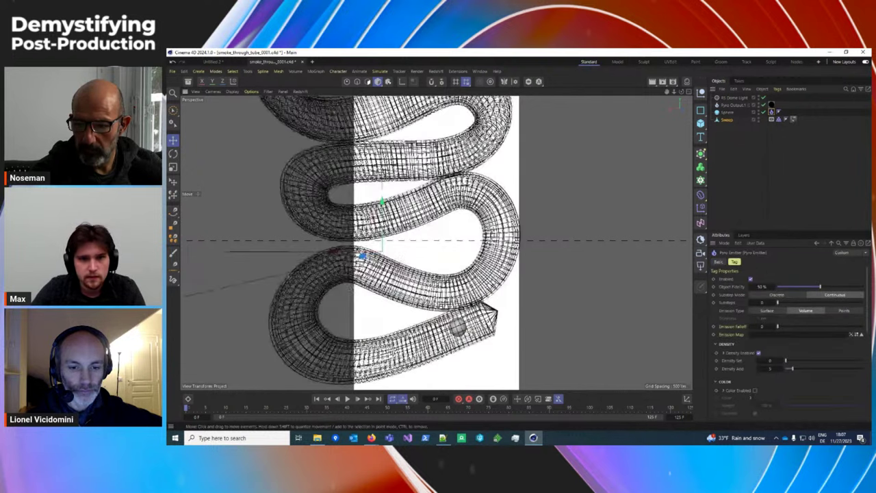
pyautogui.click(283, 92)
pyautogui.moveTo(272, 97)
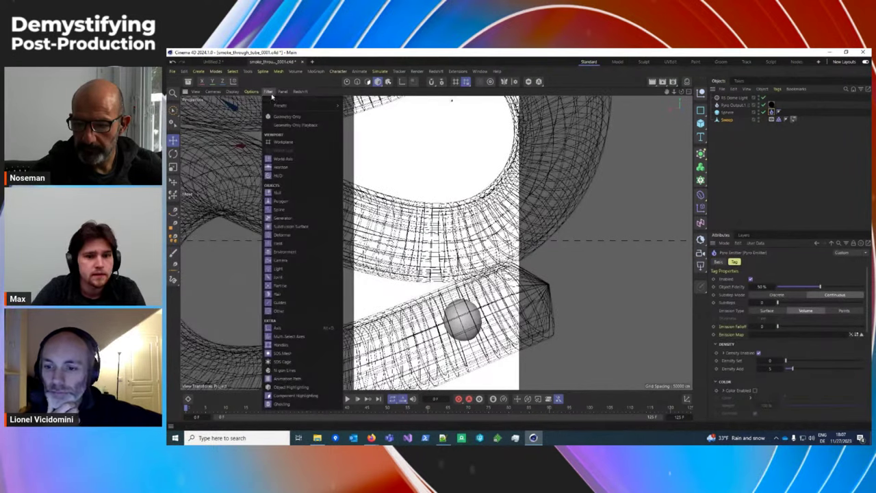
pyautogui.click(726, 112)
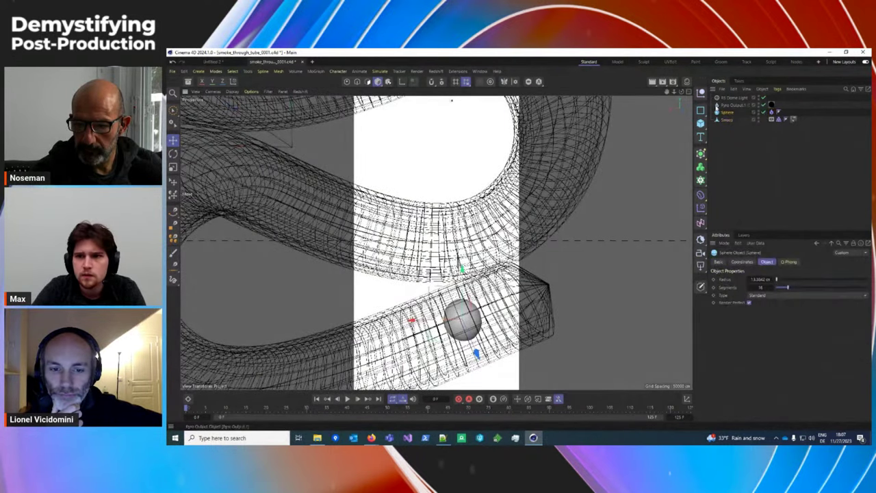
pyautogui.keyDown('alt'); pyautogui.moveTo(478, 301); pyautogui.dragTo(465, 318); pyautogui.keyUp('alt')
pyautogui.scroll(6, 466, 318)
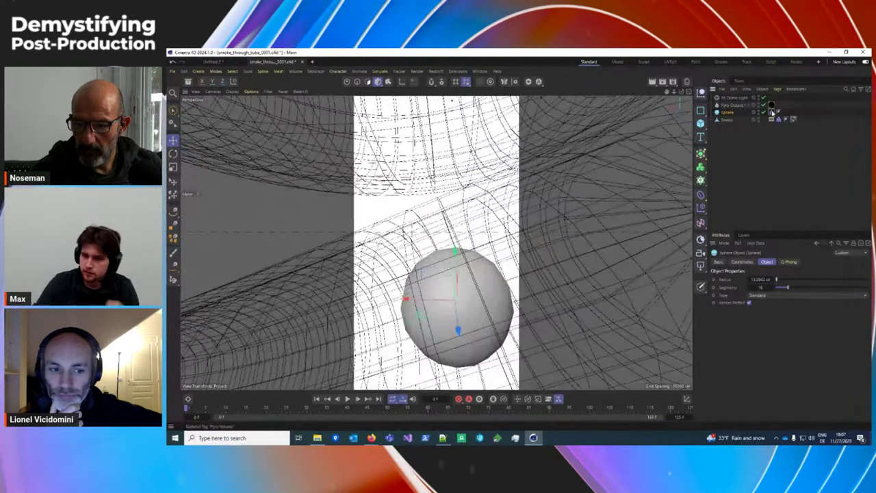
# Step: Set the sphere's Pyro Emitter Fuel Type to Frame Range (Fluid)
pyautogui.click(771, 112)
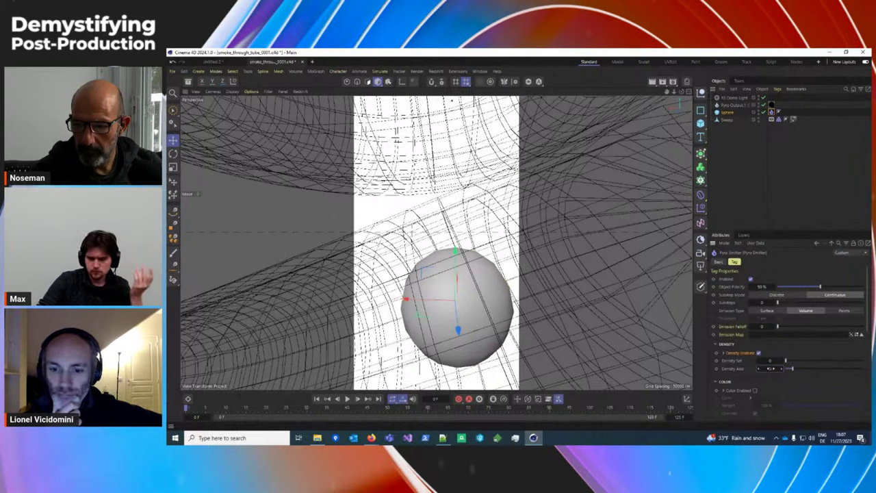
pyautogui.scroll(-3, 780, 370)
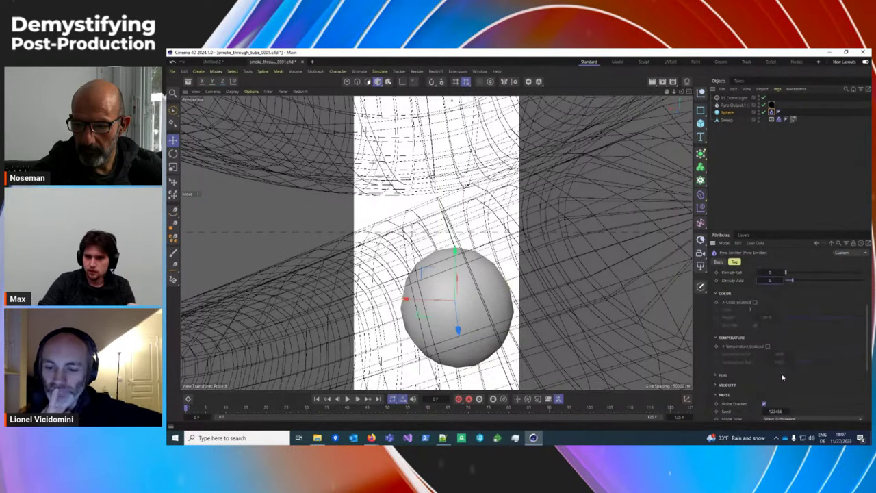
pyautogui.click(722, 375)
pyautogui.scroll(-2, 779, 370)
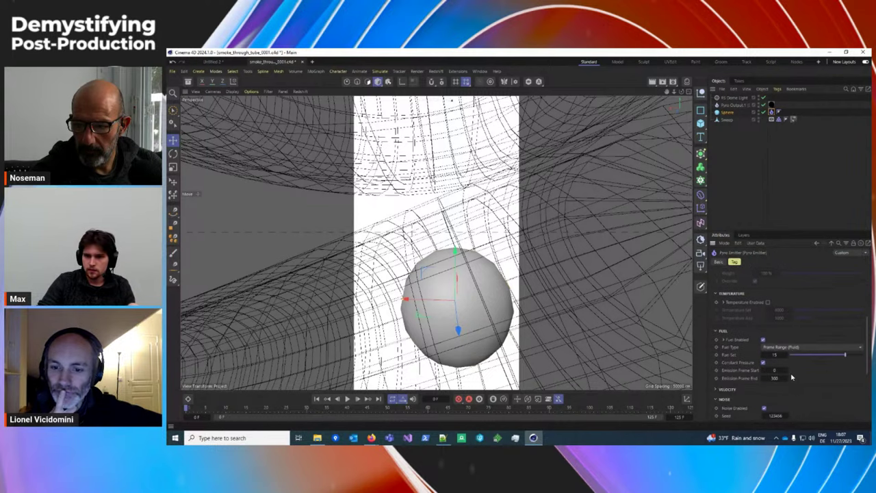
pyautogui.click(792, 348)
pyautogui.click(798, 366)
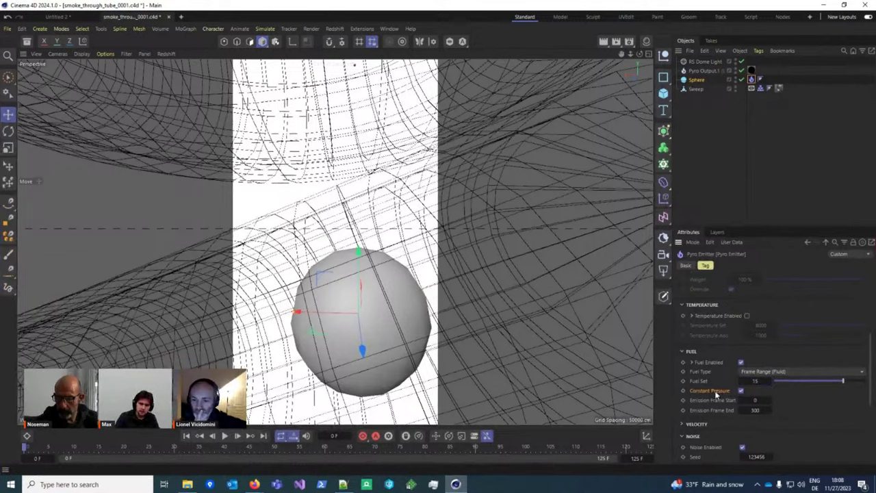
# Step: Orbit around the sphere, play to frame 3, and frame the whole coiled tube
pyautogui.keyDown('alt'); pyautogui.moveTo(604, 356); pyautogui.dragTo(340, 327); pyautogui.keyUp('alt')
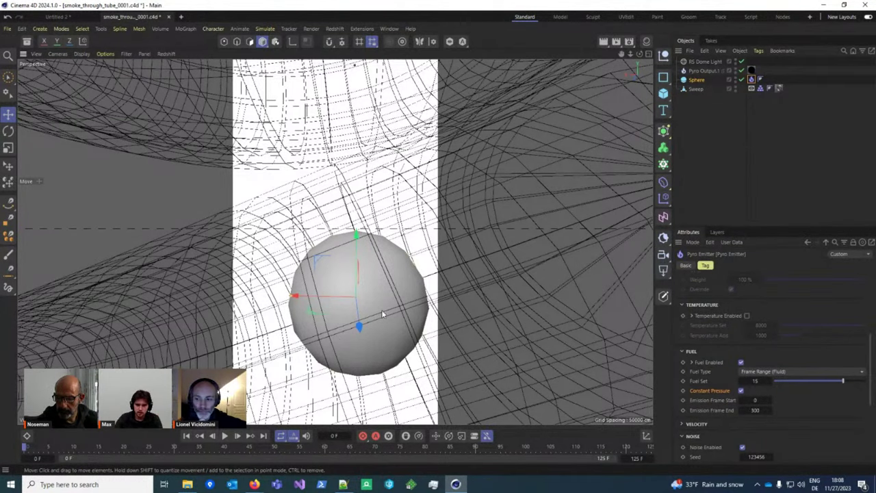
pyautogui.keyDown('alt'); pyautogui.moveTo(381, 309); pyautogui.dragTo(376, 259); pyautogui.keyUp('alt')
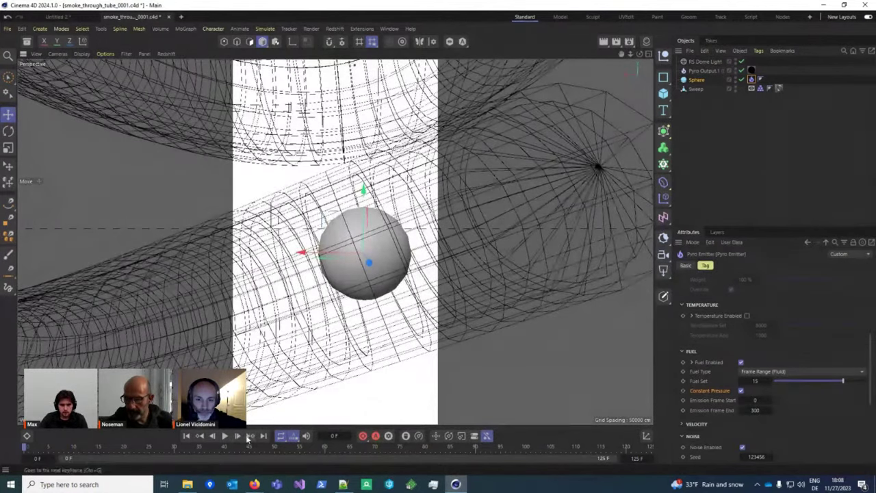
pyautogui.click(238, 435)
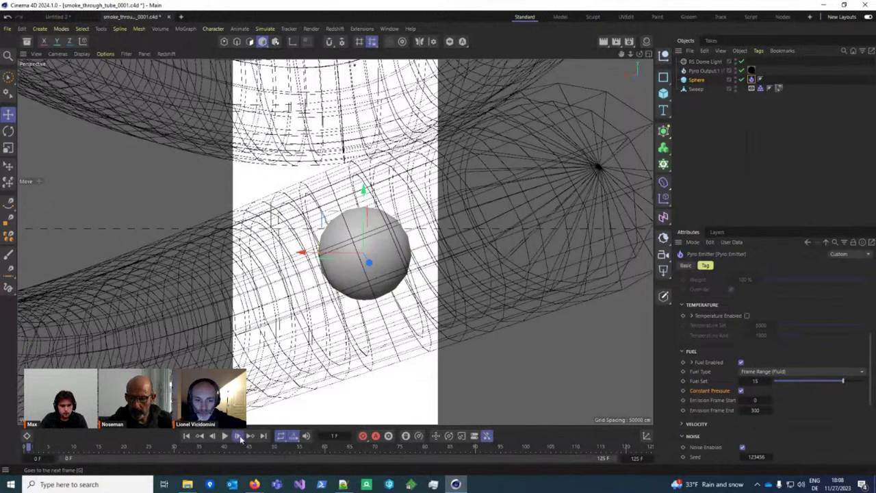
pyautogui.click(224, 436)
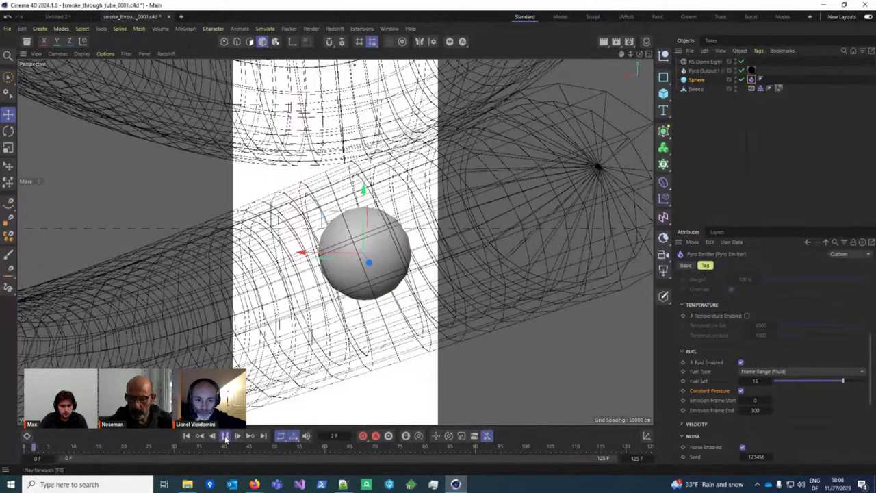
pyautogui.click(225, 436)
pyautogui.press('h')
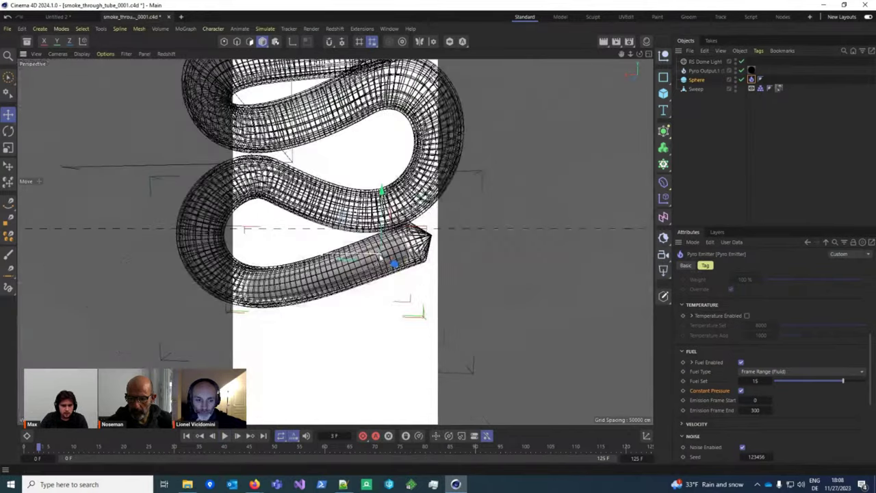
pyautogui.scroll(6, 380, 259)
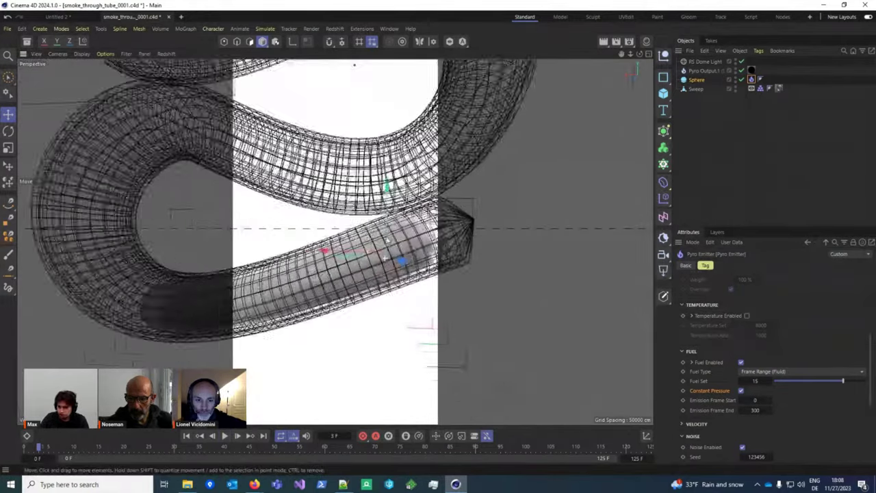
pyautogui.scroll(5, 385, 258)
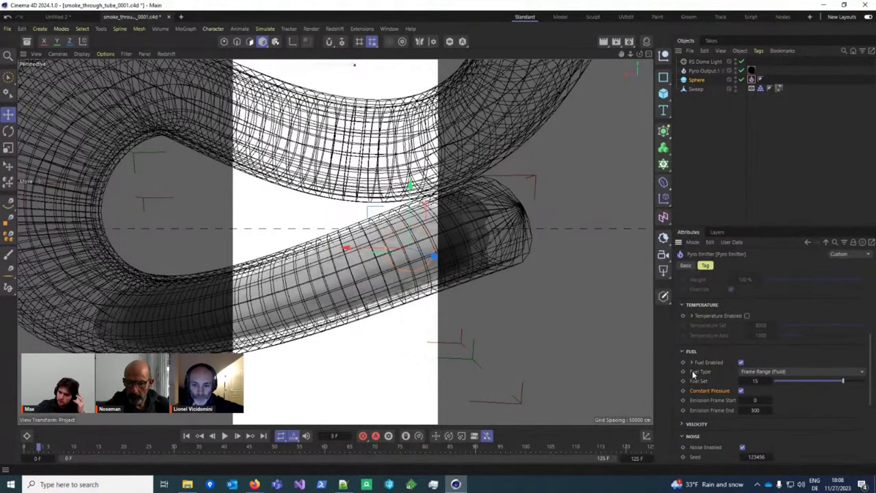
pyautogui.keyDown('alt'); pyautogui.moveTo(402, 248); pyautogui.dragTo(322, 329, button='middle'); pyautogui.keyUp('alt')
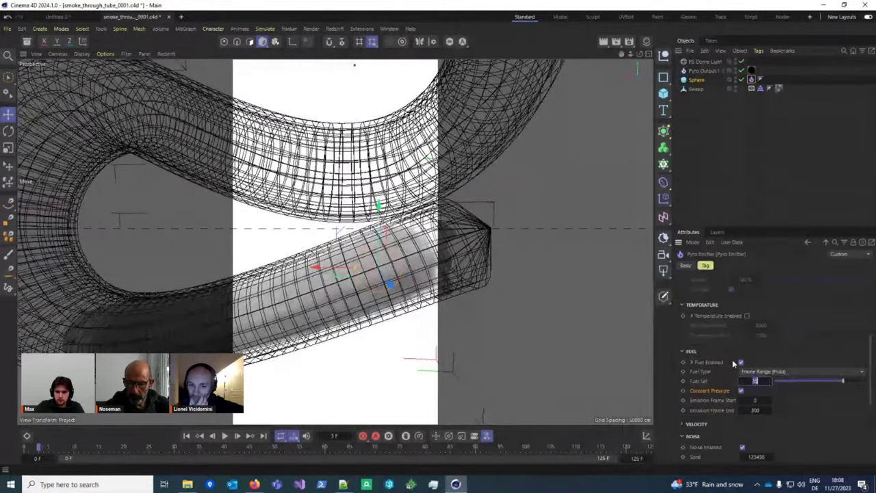
# Step: Rewind and play with fuel emission disabled to watch the sphere, then re-enable fuel
pyautogui.hotkey('ctrl', 'z')
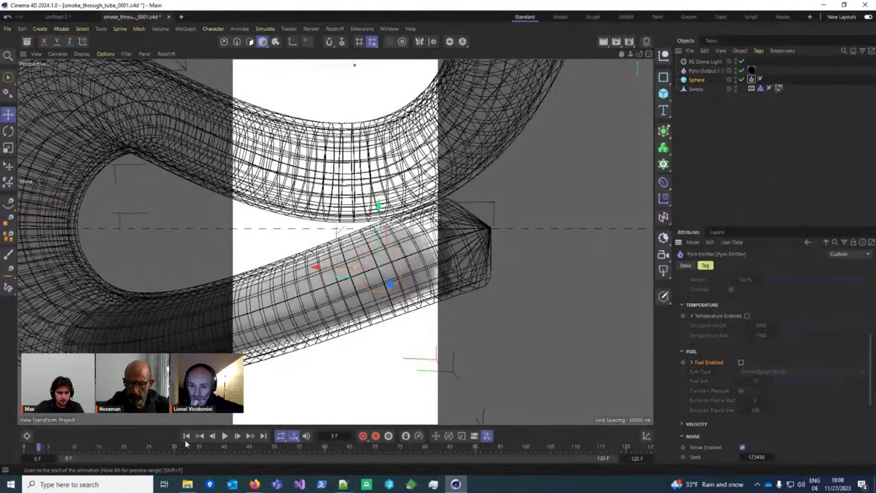
pyautogui.click(187, 435)
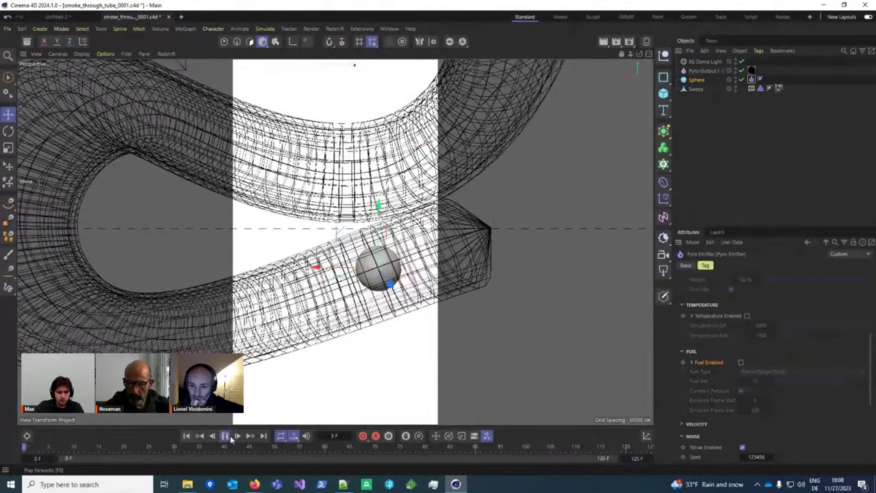
pyautogui.click(225, 436)
pyautogui.scroll(4, 392, 290)
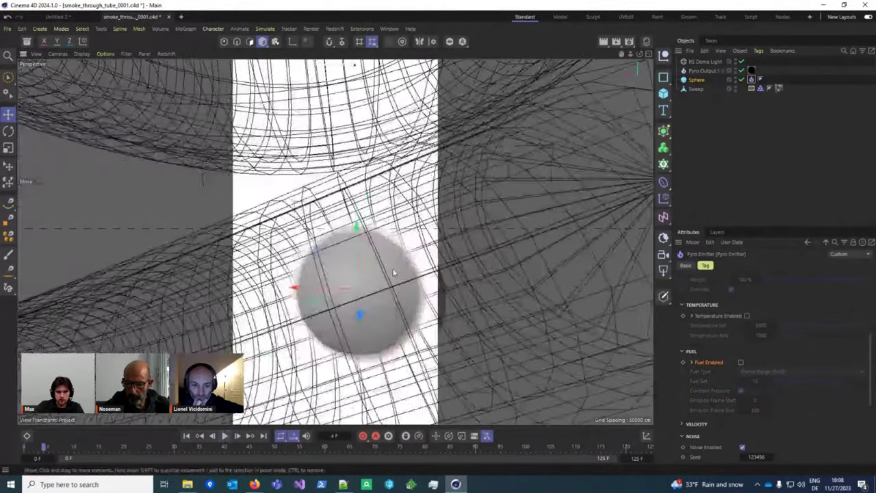
pyautogui.keyDown('alt'); pyautogui.moveTo(392, 291); pyautogui.dragTo(431, 293); pyautogui.keyUp('alt')
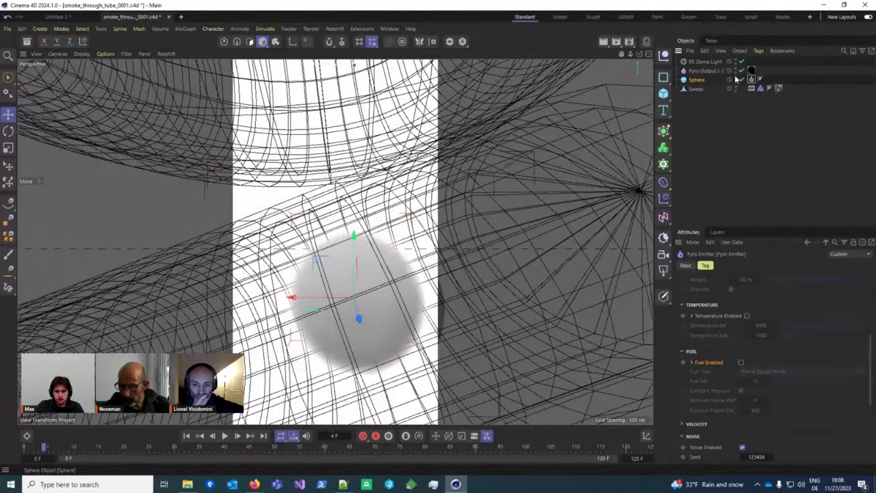
pyautogui.click(740, 362)
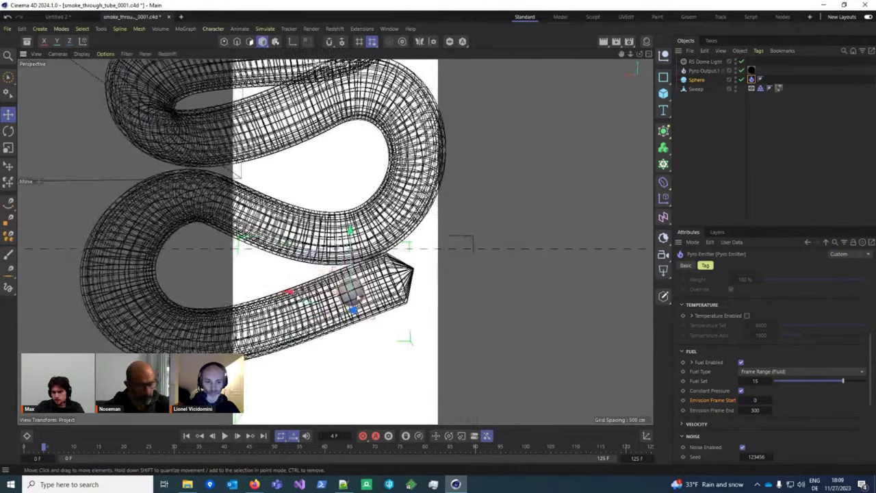
# Step: Enter 15 as the emitter's emission end frame
pyautogui.click(756, 410)
pyautogui.write('15')
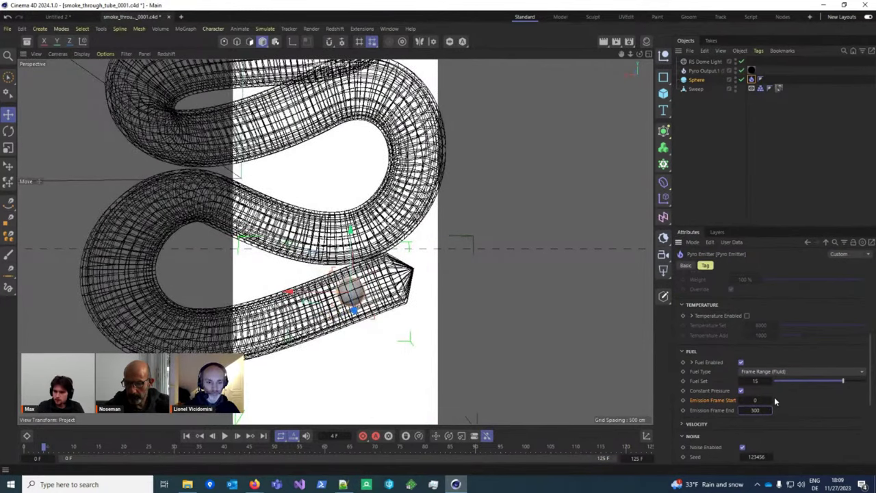
pyautogui.scroll(-2, 774, 401)
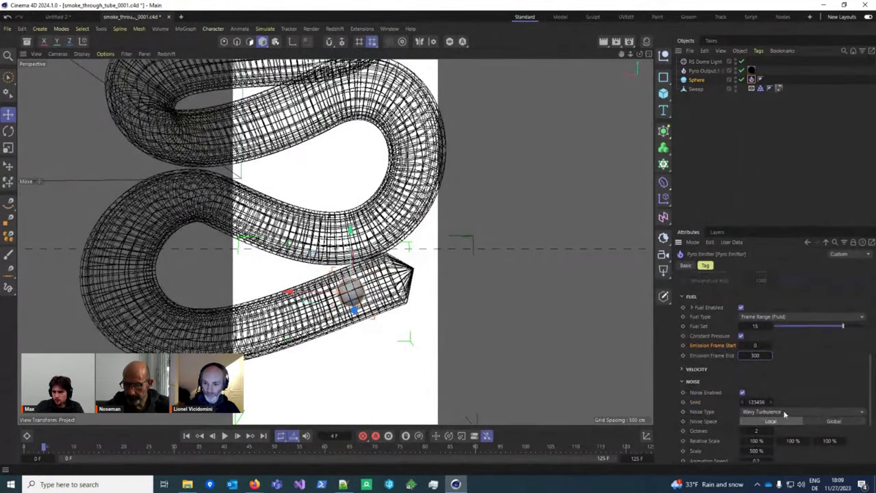
pyautogui.scroll(-4, 784, 413)
pyautogui.scroll(2, 721, 359)
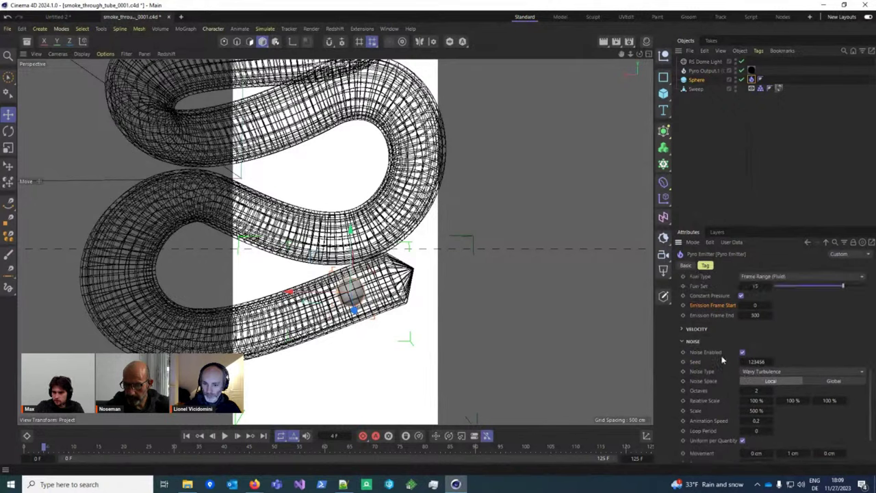
pyautogui.scroll(-2, 749, 418)
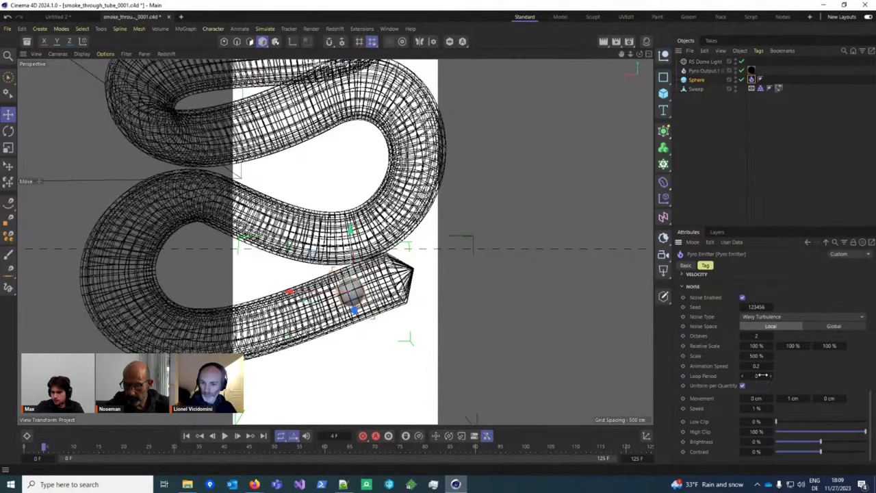
# Step: Toggle emitter noise off and back on, then play the smoke simulation with F8
pyautogui.click(741, 297)
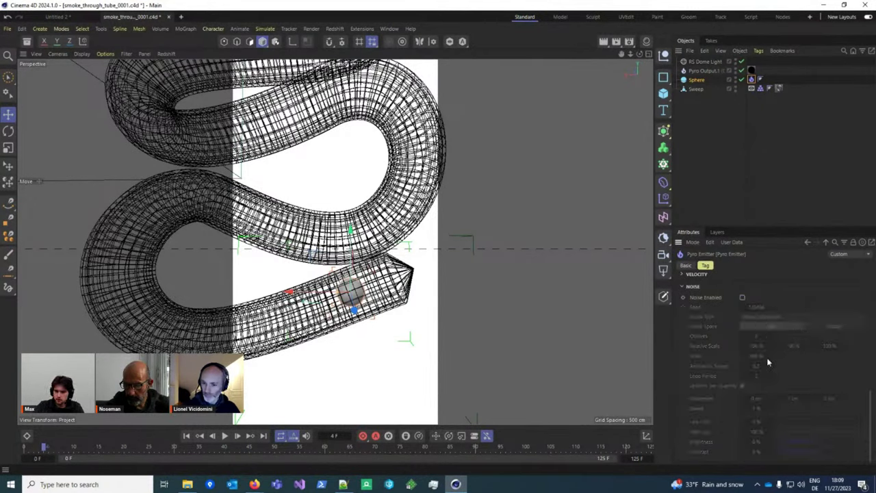
pyautogui.click(742, 299)
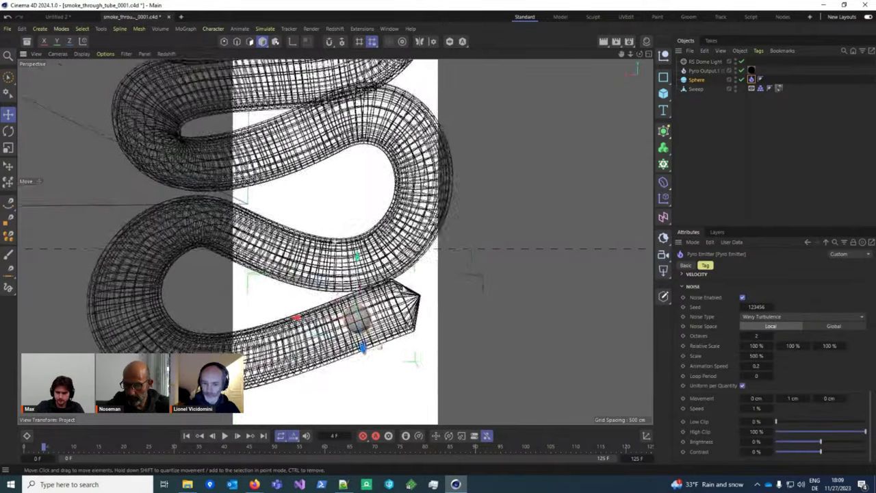
pyautogui.scroll(8, 375, 316)
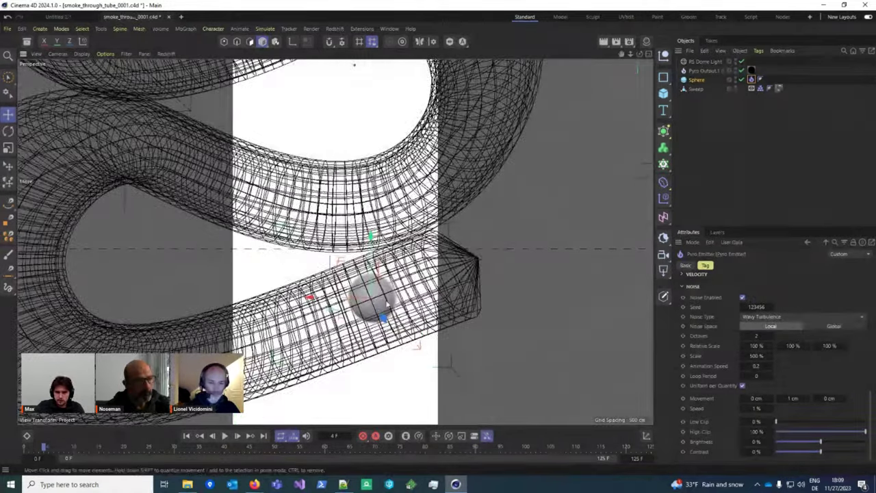
pyautogui.scroll(-10, 335, 239)
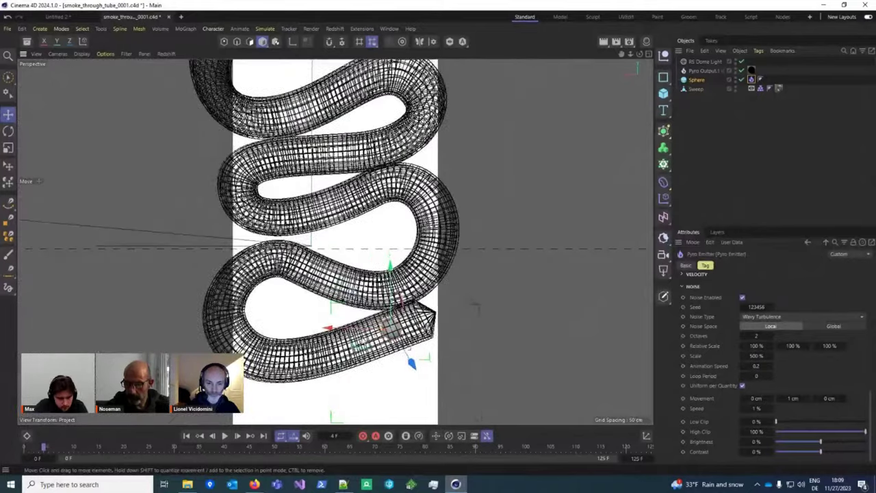
pyautogui.press('F8')
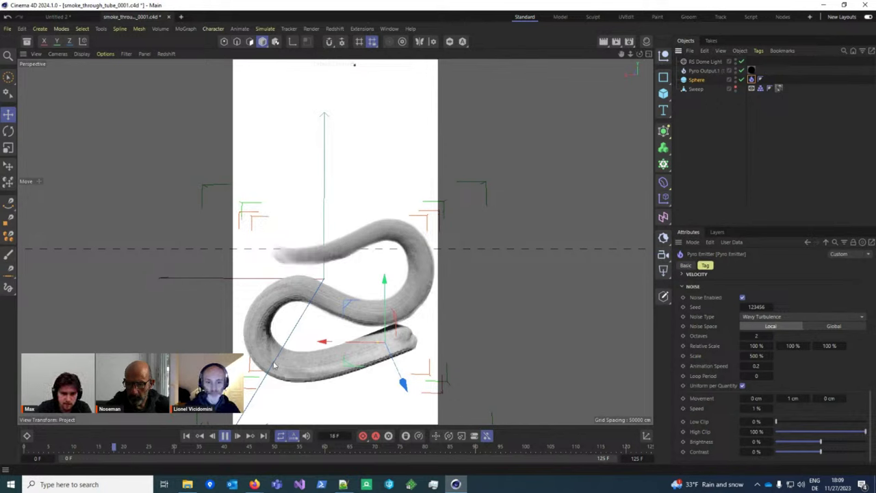
# Step: Stop playback at frame 22 and set the project's Pyro substeps to 0
pyautogui.click(226, 436)
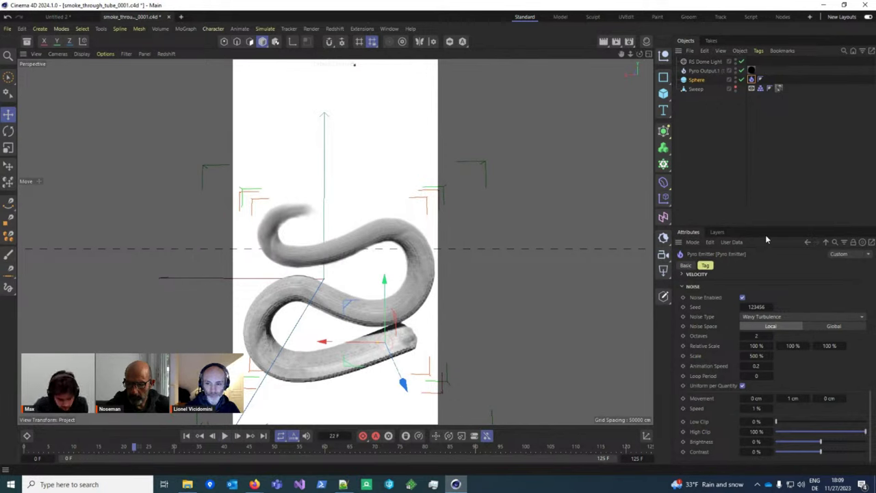
pyautogui.click(697, 121)
pyautogui.scroll(5, 732, 358)
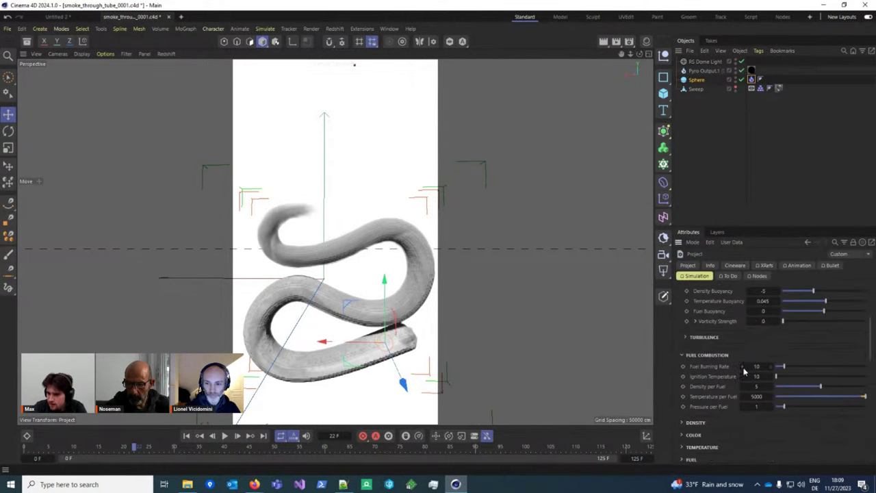
pyautogui.click(765, 352)
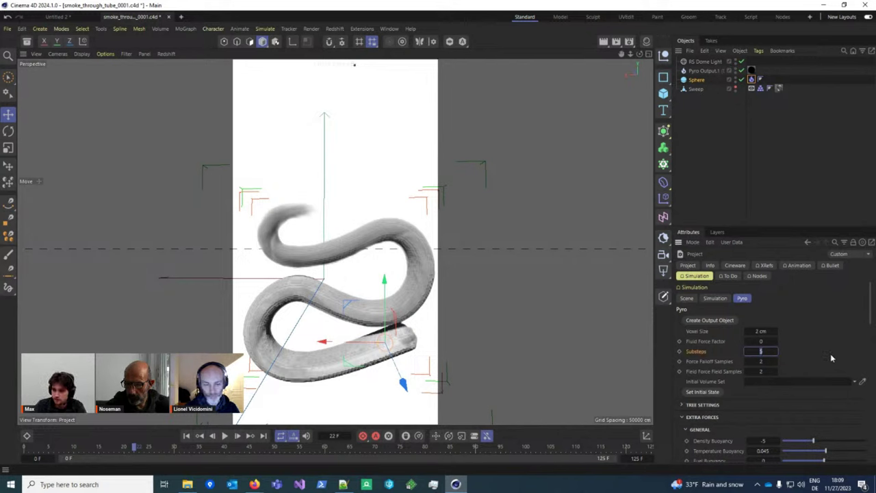
pyautogui.write('0')
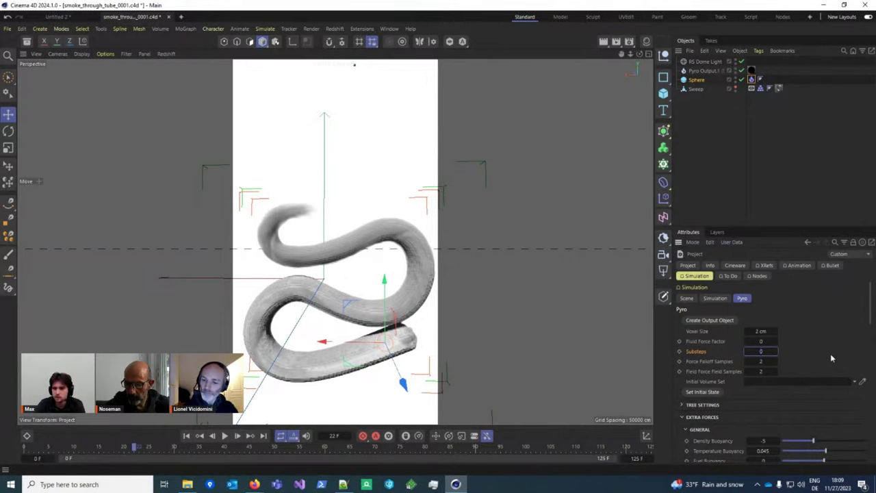
# Step: Replay the simulation from frame 0, stop at frame 49, and reframe the view
pyautogui.click(186, 435)
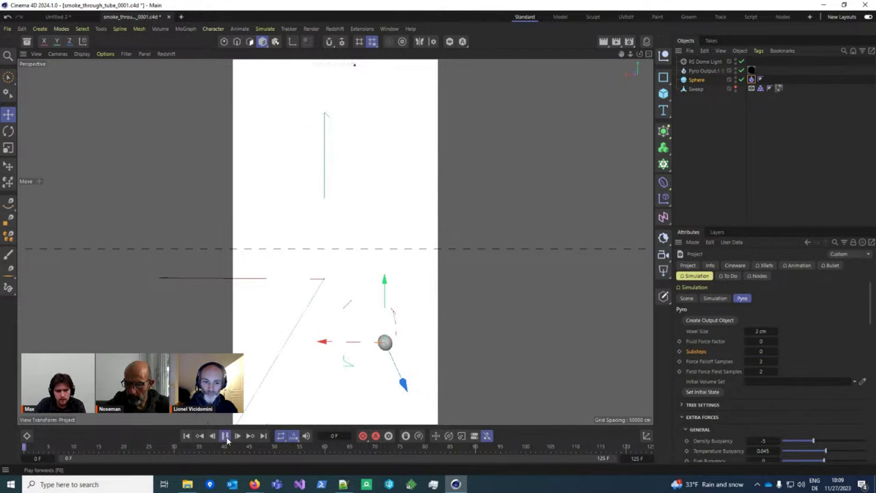
pyautogui.click(225, 435)
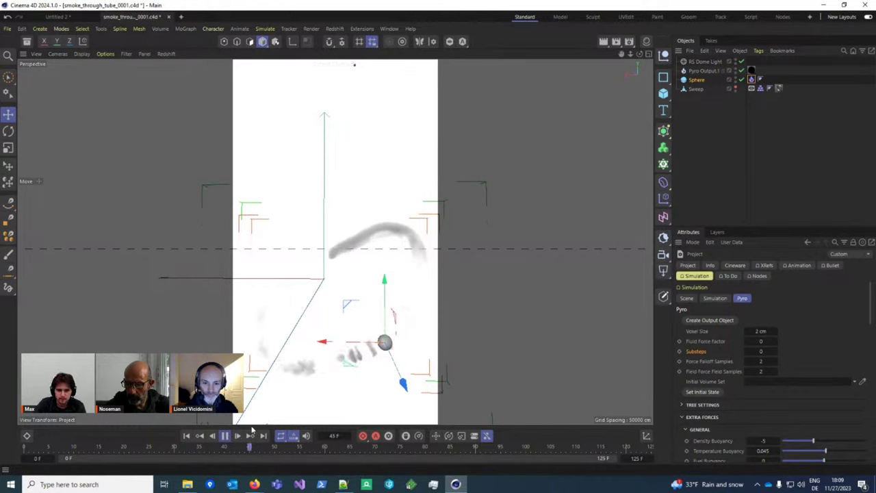
pyautogui.press('F8')
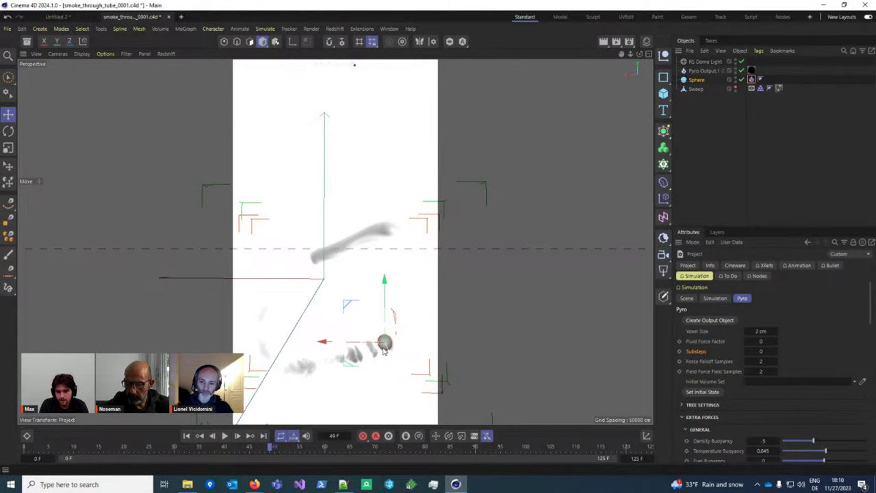
pyautogui.scroll(5, 384, 349)
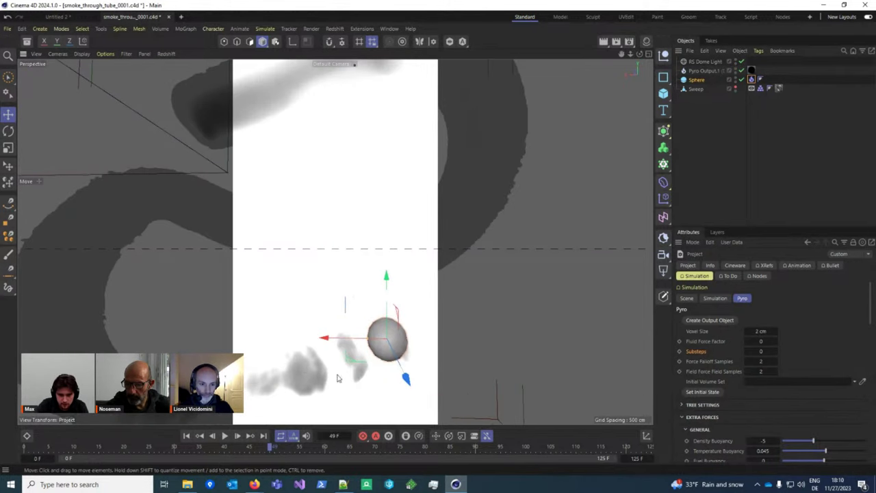
pyautogui.keyDown('alt'); pyautogui.moveTo(337, 378); pyautogui.dragTo(332, 325, button='middle'); pyautogui.keyUp('alt')
pyautogui.scroll(-5, 363, 308)
pyautogui.keyDown('alt'); pyautogui.moveTo(362, 308); pyautogui.dragTo(408, 310); pyautogui.keyUp('alt')
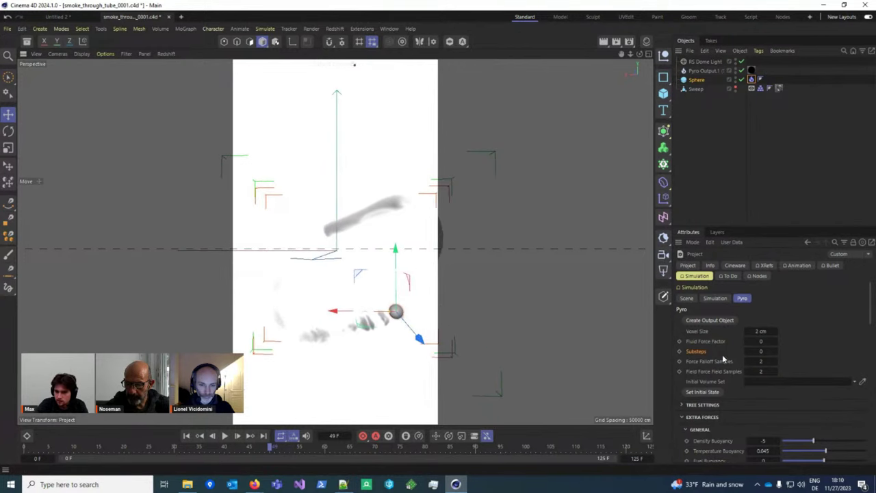
# Step: Expand the tree settings, adjust tree padding, and replay the simulation to frame 14
pyautogui.click(702, 404)
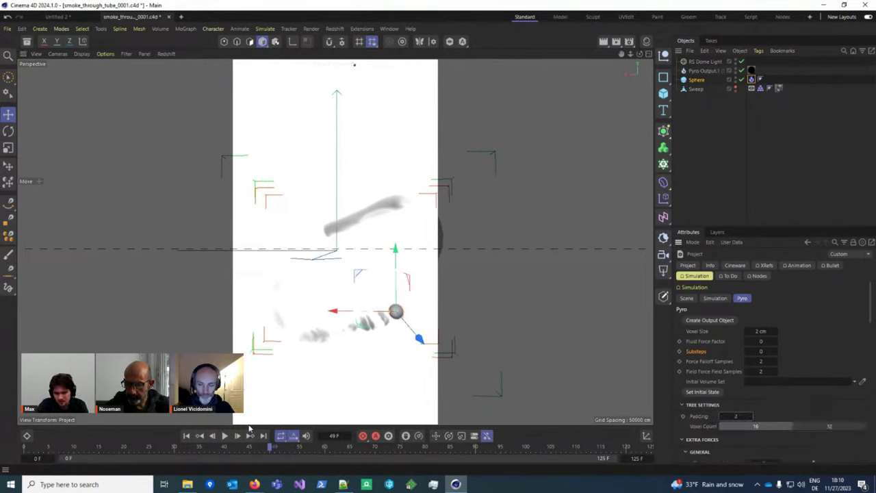
pyautogui.click(186, 435)
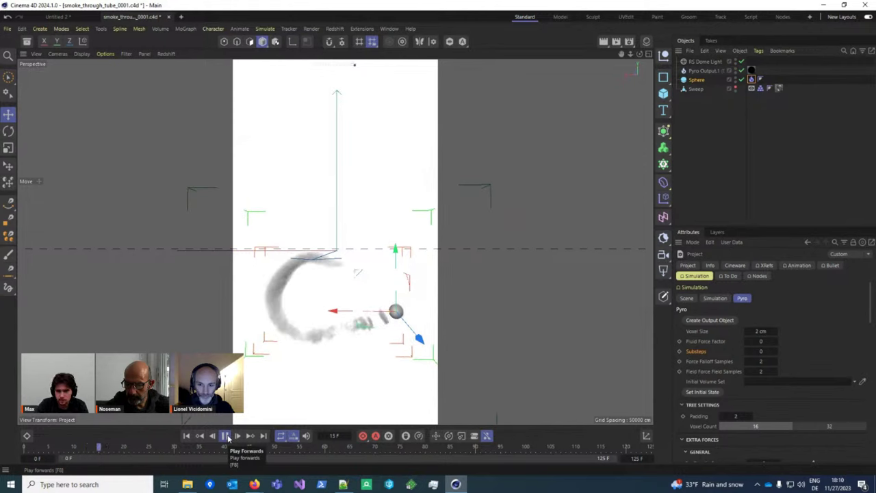
pyautogui.click(226, 436)
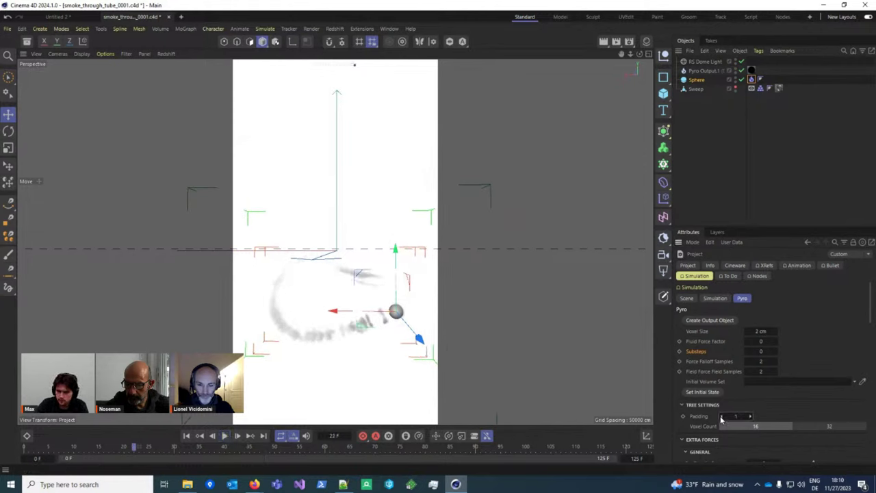
pyautogui.click(764, 352)
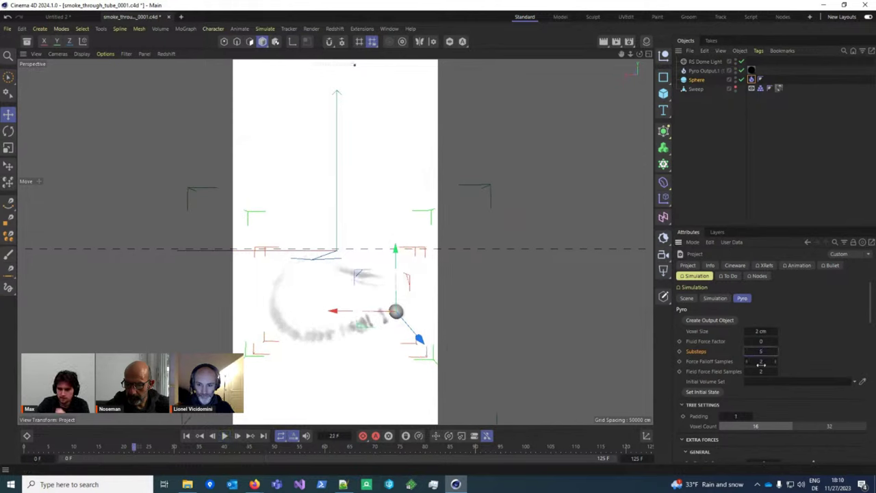
pyautogui.click(186, 436)
pyautogui.click(225, 436)
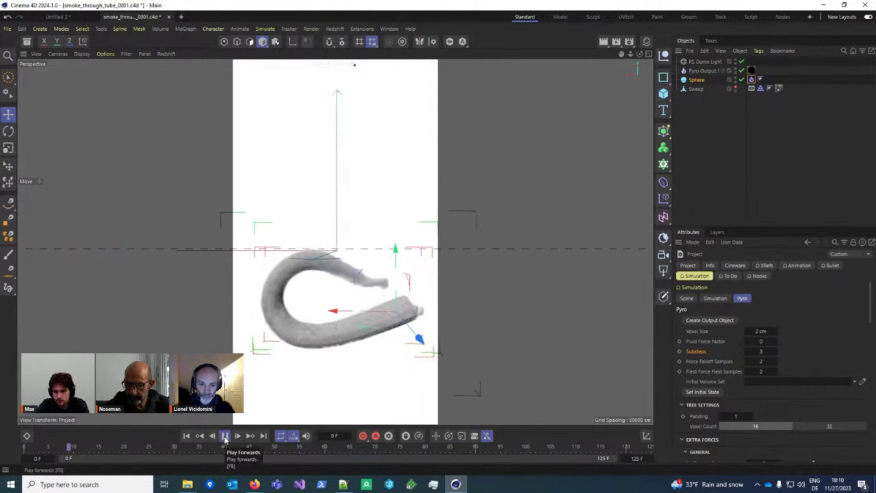
pyautogui.click(224, 436)
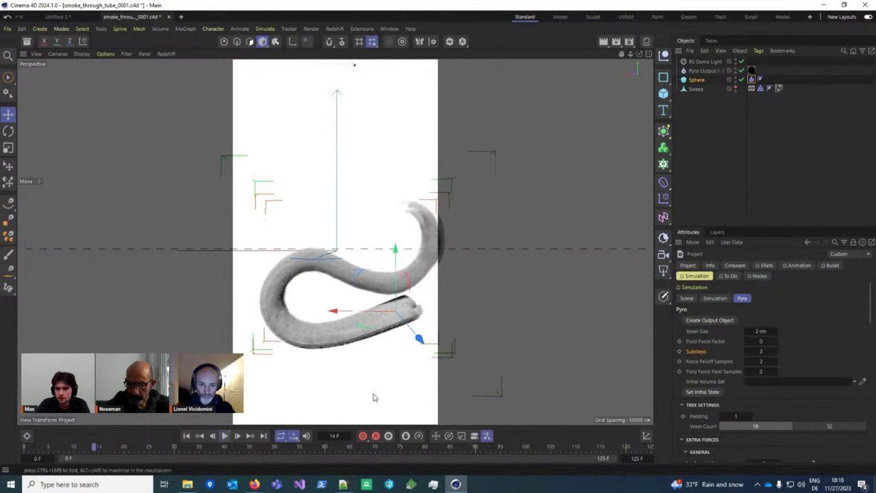
pyautogui.keyDown('alt'); pyautogui.moveTo(374, 396); pyautogui.dragTo(551, 345); pyautogui.keyUp('alt')
# Step: Enter Substeps 5, review Fluid Force Factor and Voxel Size, then select Pyro Output.1
pyautogui.doubleClick(761, 351)
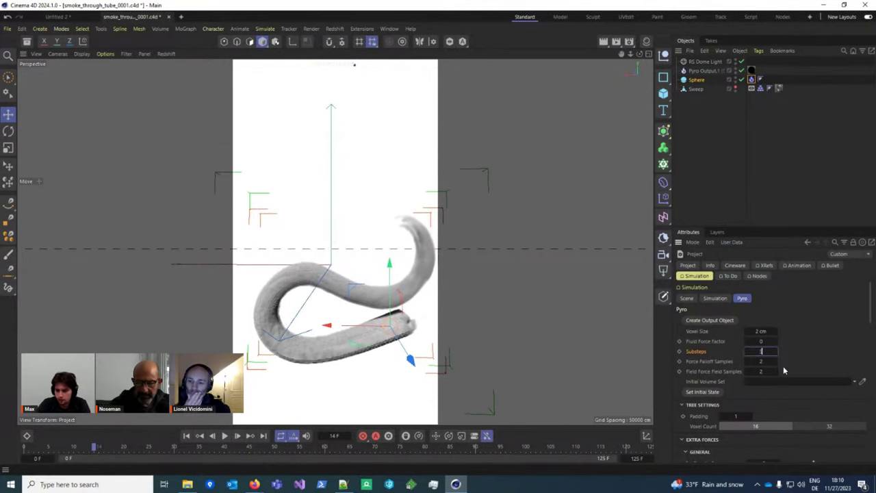
pyautogui.write('5')
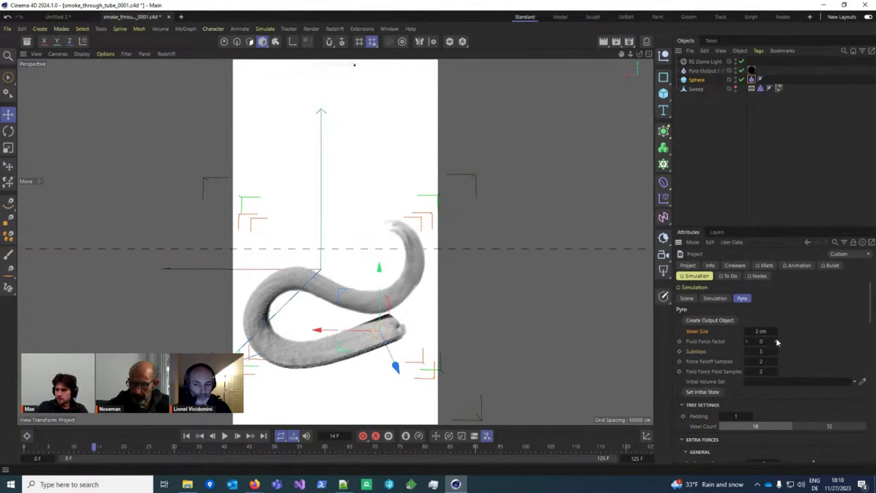
pyautogui.click(707, 351)
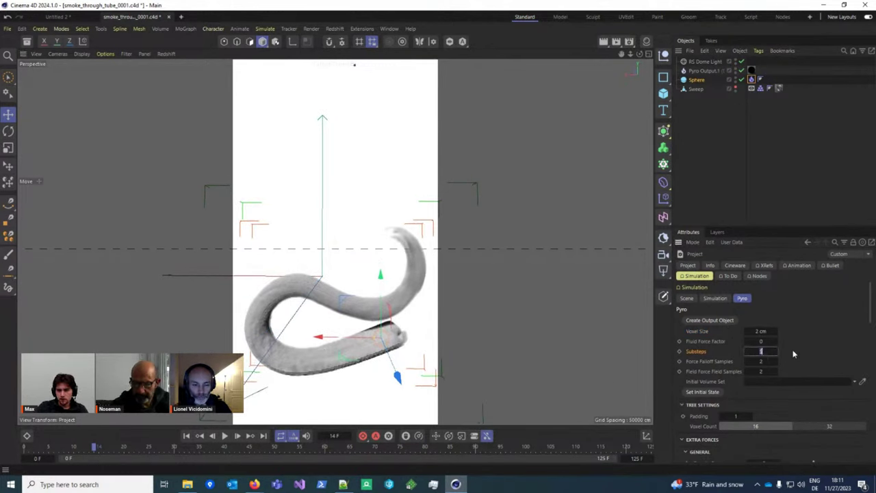
pyautogui.click(705, 341)
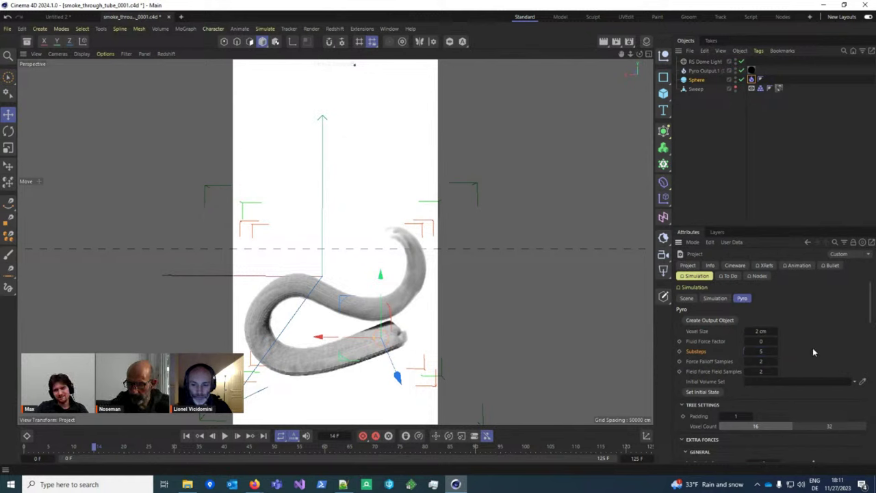
pyautogui.click(712, 332)
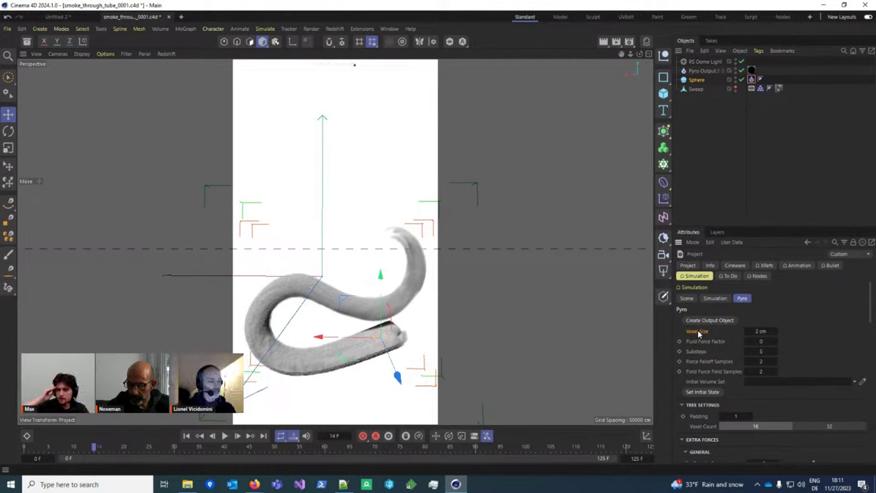
pyautogui.click(704, 71)
# Step: View the Pyro Output cache paths, then return to the project's Pyro simulation settings
pyautogui.click(769, 265)
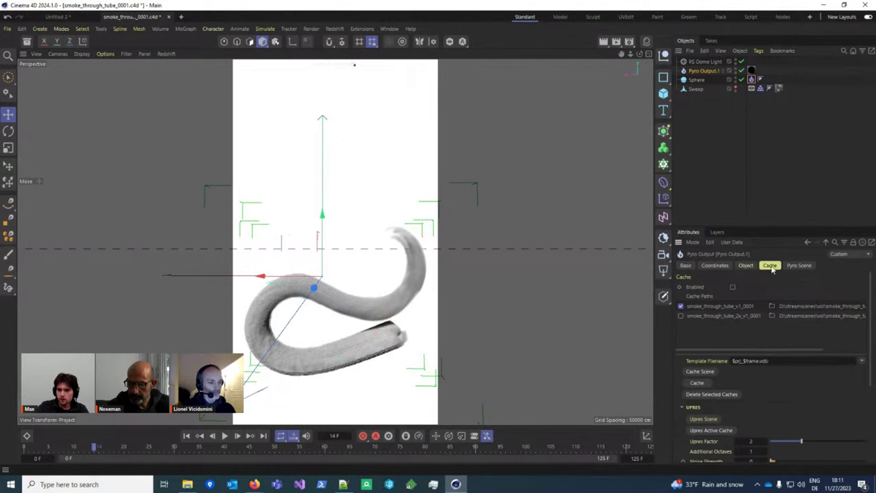
pyautogui.scroll(-3, 765, 410)
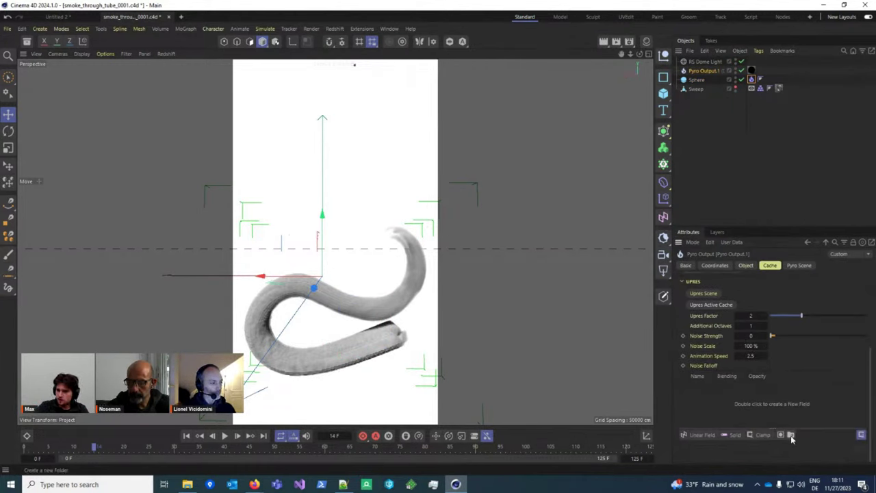
pyautogui.hotkey('ctrl', 'd')
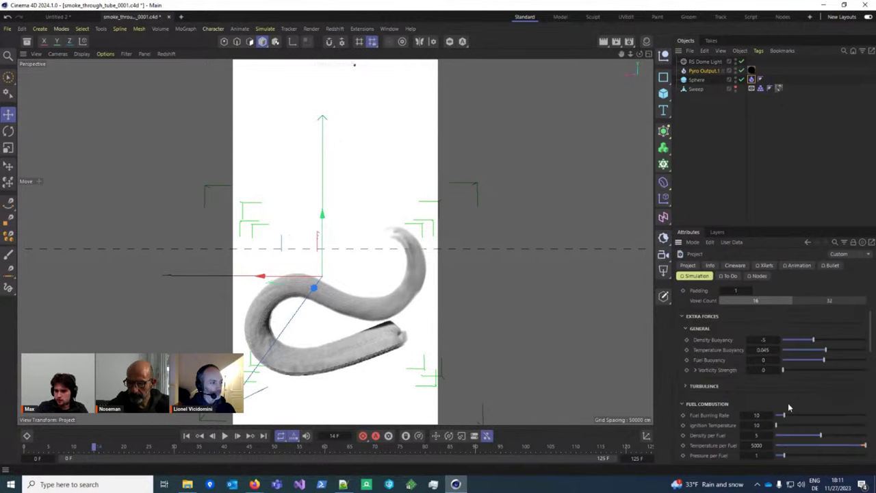
pyautogui.scroll(3, 788, 402)
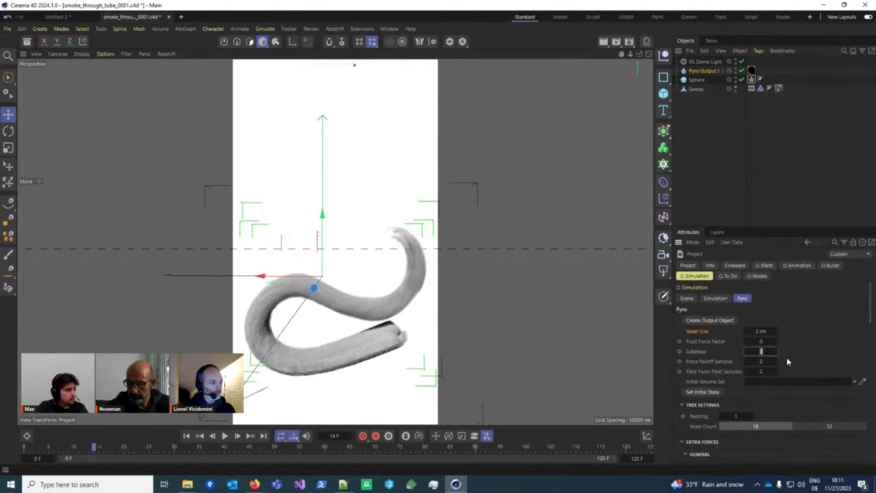
# Step: Change Substeps, trying 3 before settling on 5
pyautogui.write('2')
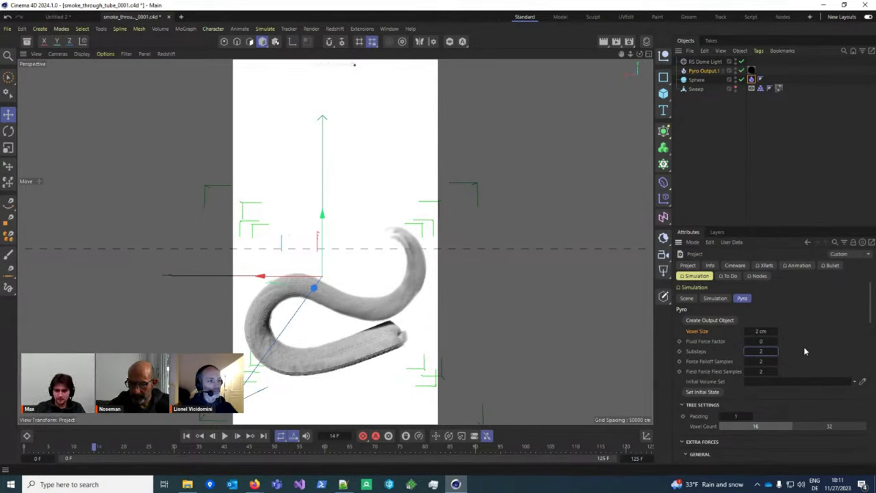
pyautogui.click(768, 351)
pyautogui.write('3')
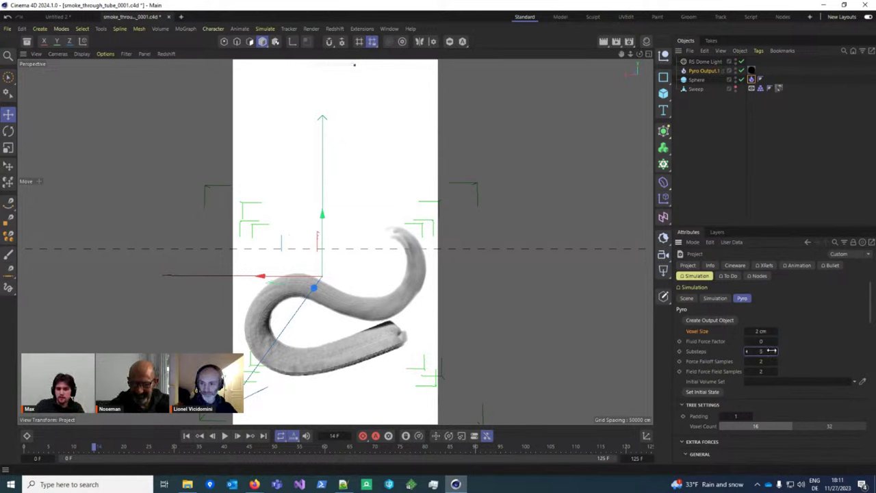
pyautogui.press('Return')
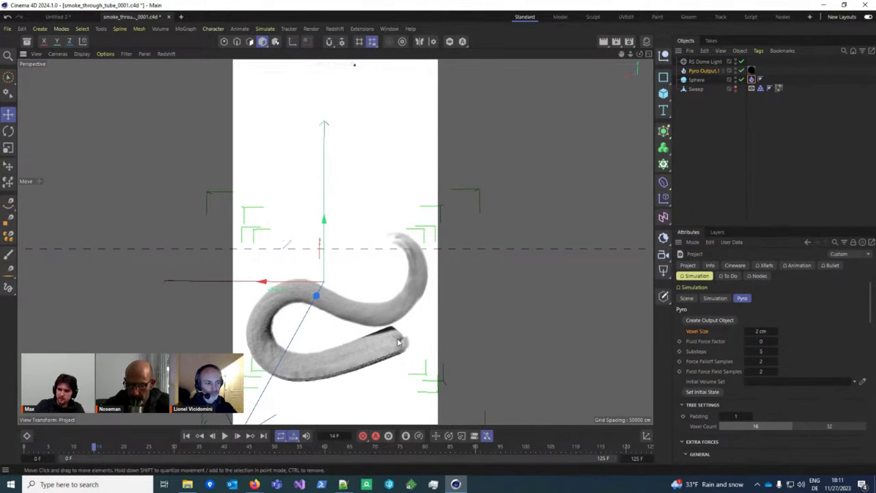
pyautogui.click(760, 351)
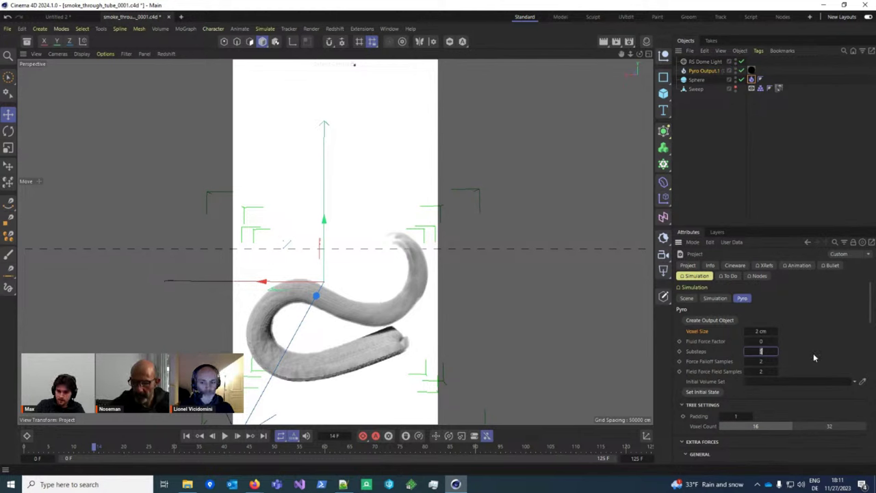
pyautogui.write('5')
pyautogui.scroll(-4, 806, 355)
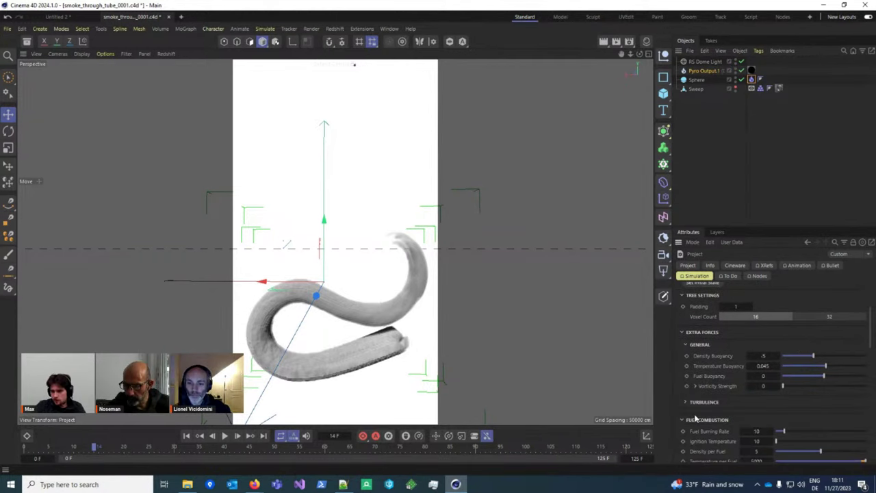
# Step: Collapse the Turbulence and Density groups, noting Density Smooth Factor 75%, and scroll to Advection
pyautogui.click(722, 404)
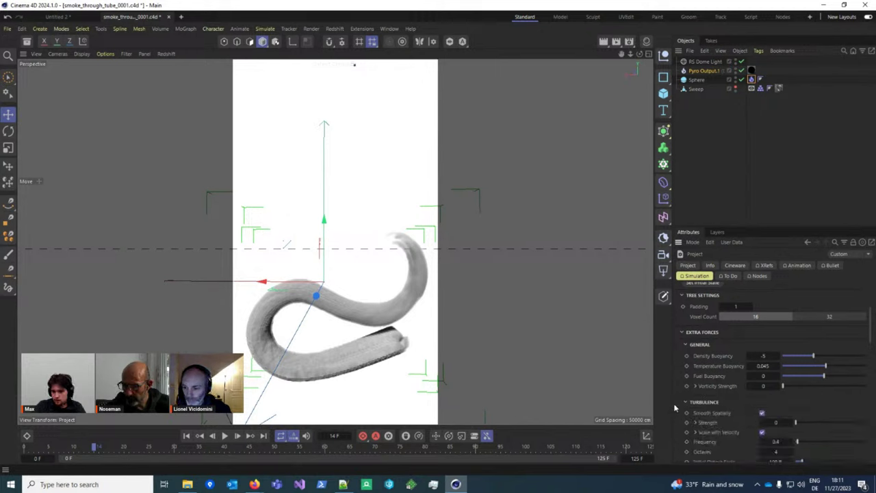
pyautogui.click(704, 402)
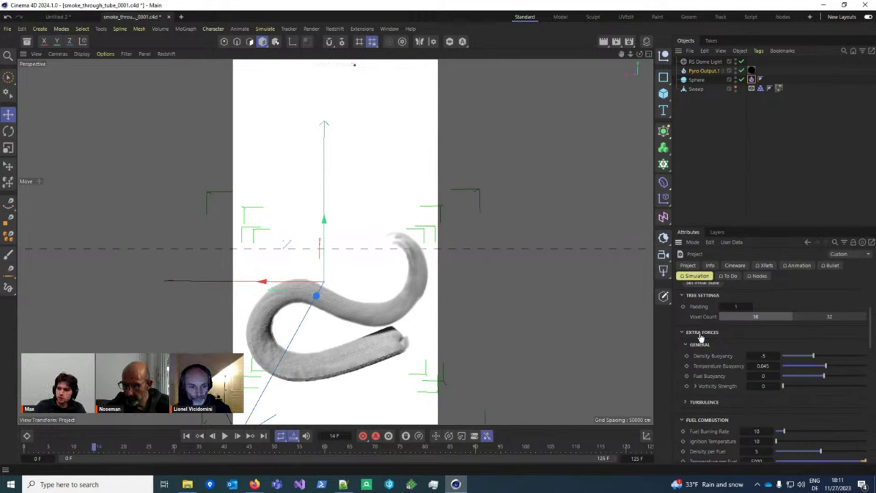
pyautogui.scroll(6, 752, 338)
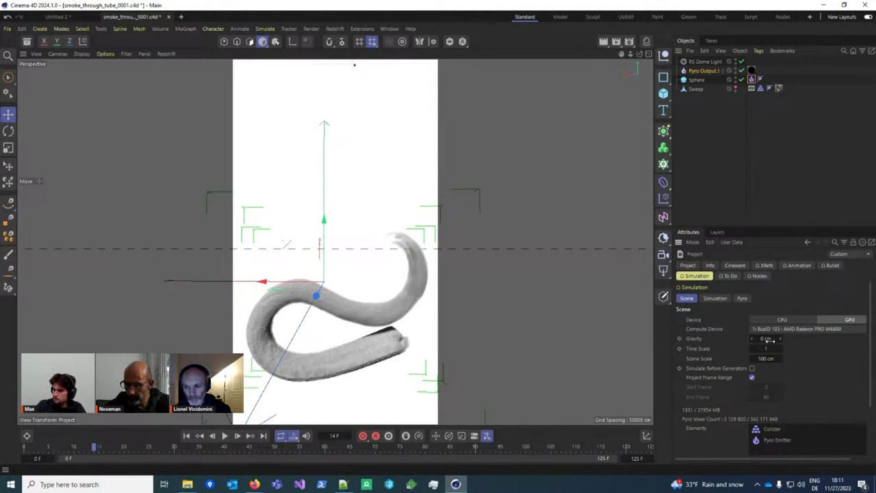
pyautogui.click(742, 299)
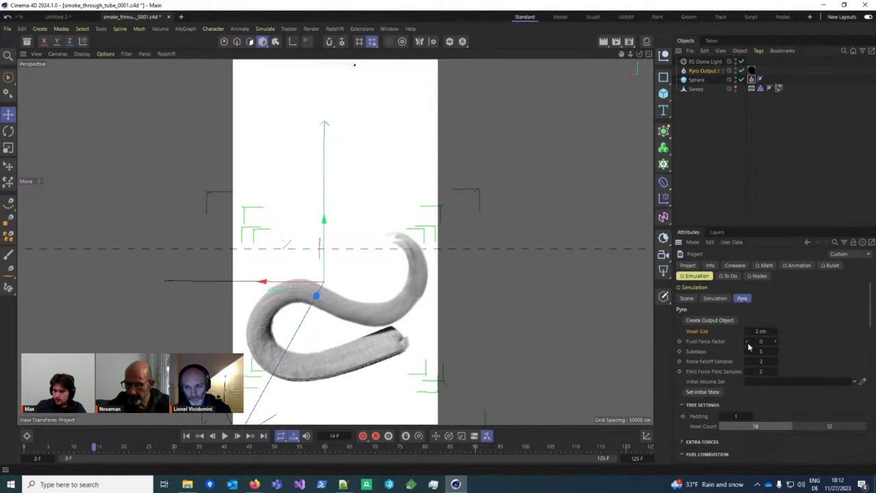
pyautogui.scroll(-3, 747, 348)
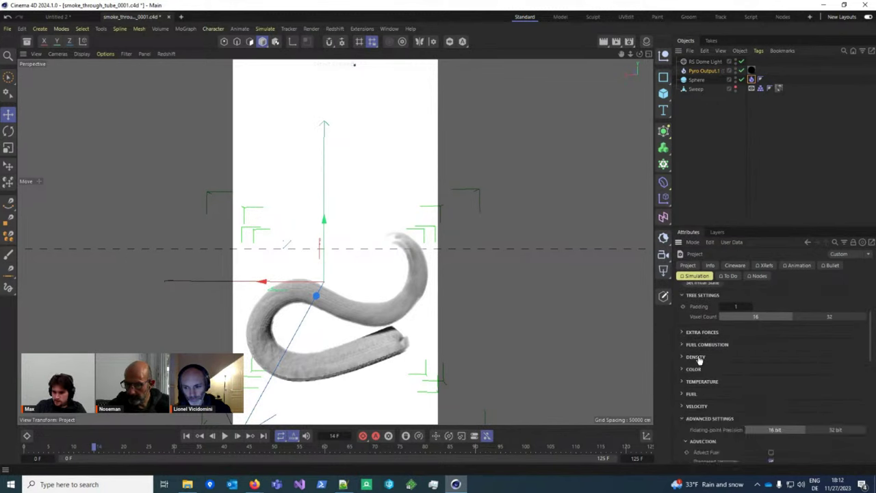
pyautogui.click(696, 357)
pyautogui.click(774, 389)
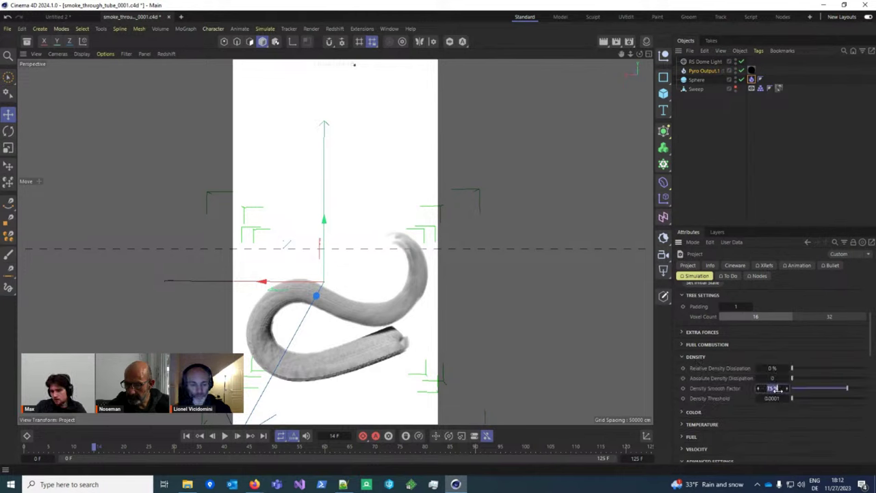
pyautogui.click(697, 358)
pyautogui.scroll(-2, 734, 358)
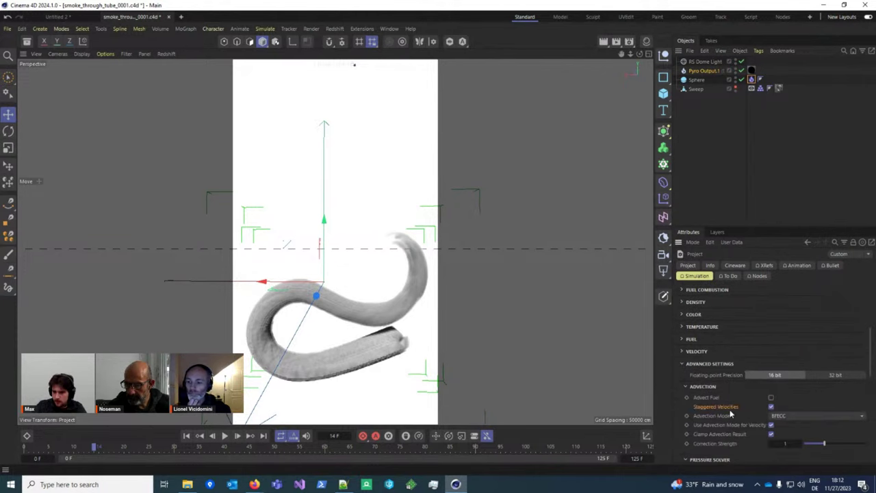
# Step: Turn off Staggered Velocities and play the smoke, inspecting it at frames 13 and 17
pyautogui.scroll(-2, 730, 411)
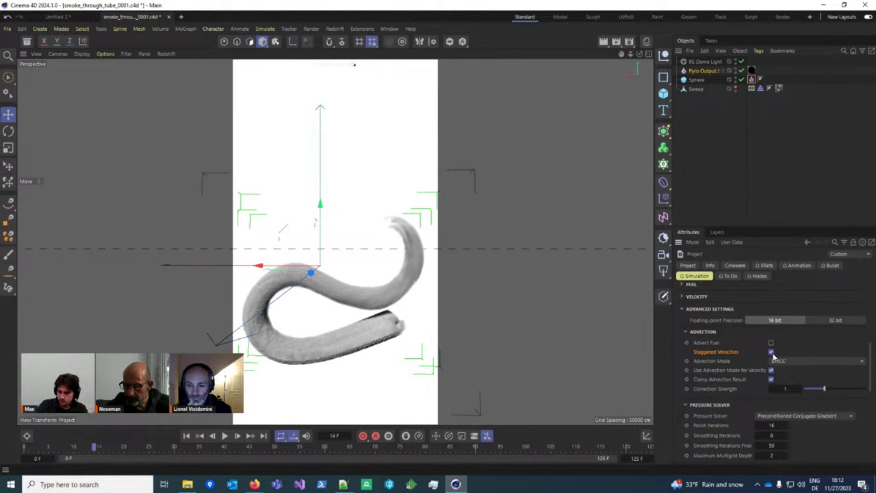
pyautogui.click(771, 351)
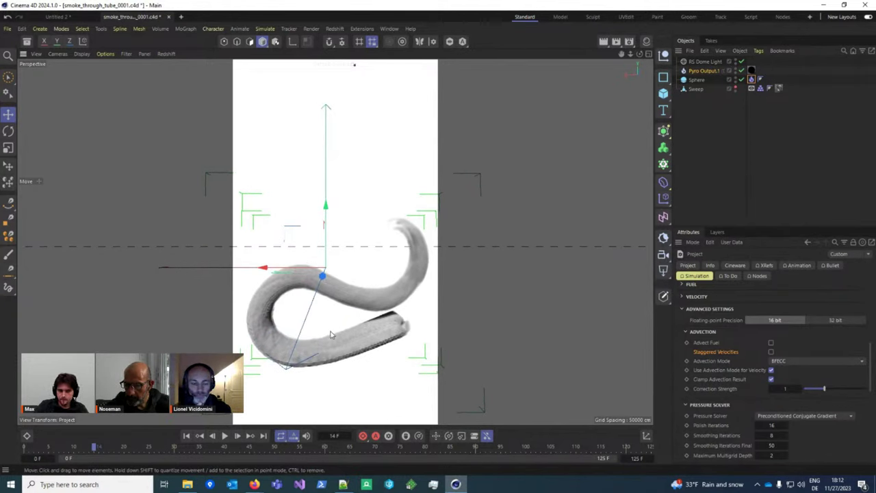
pyautogui.click(225, 436)
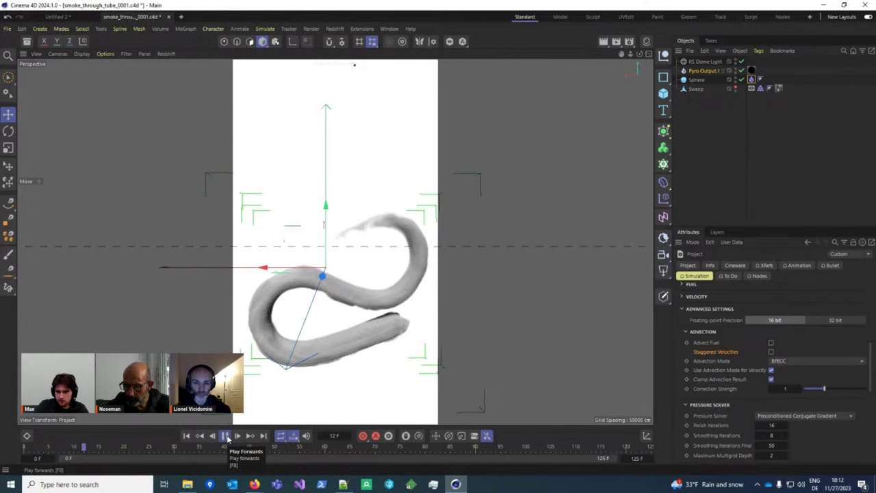
pyautogui.click(225, 435)
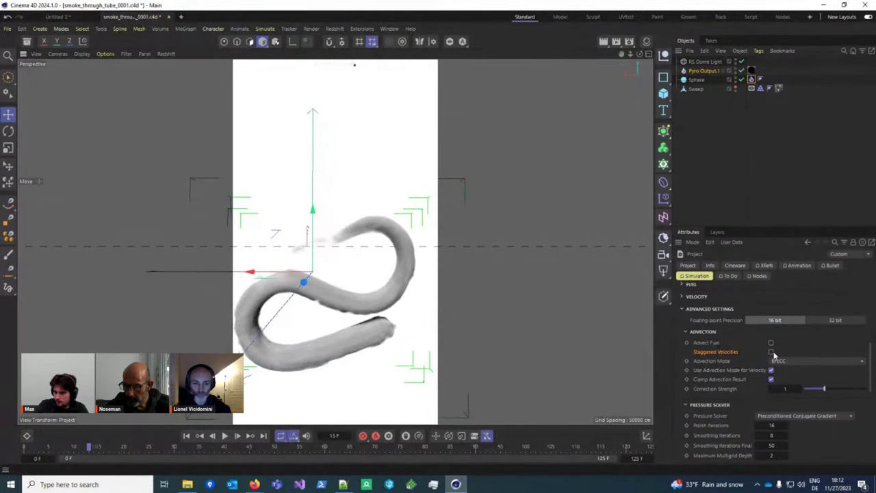
pyautogui.keyDown('alt'); pyautogui.moveTo(312, 315); pyautogui.dragTo(374, 299); pyautogui.keyUp('alt')
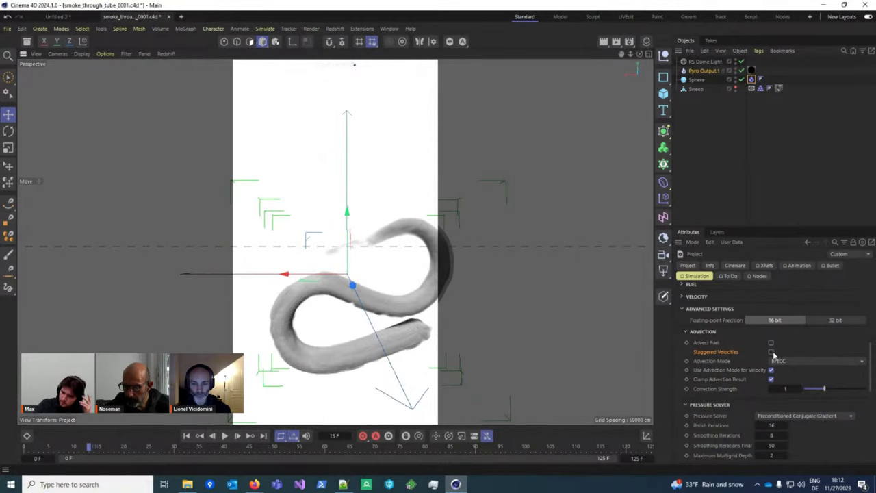
pyautogui.scroll(10, 362, 318)
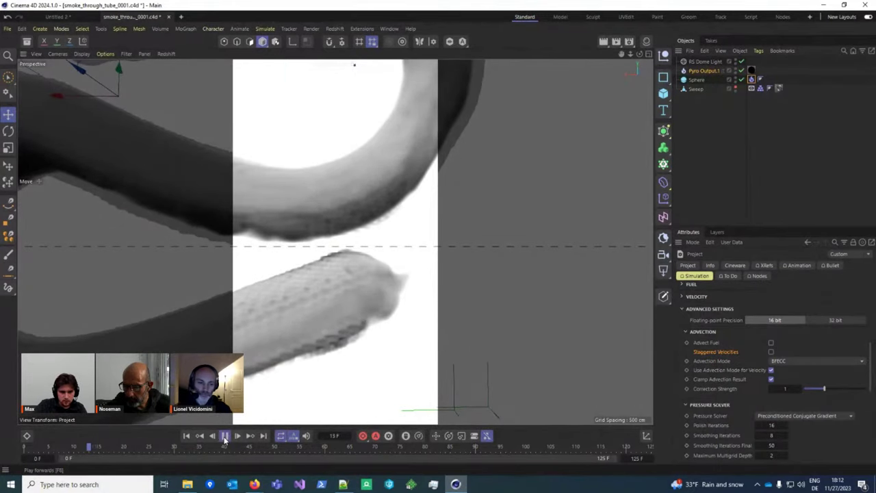
pyautogui.click(225, 436)
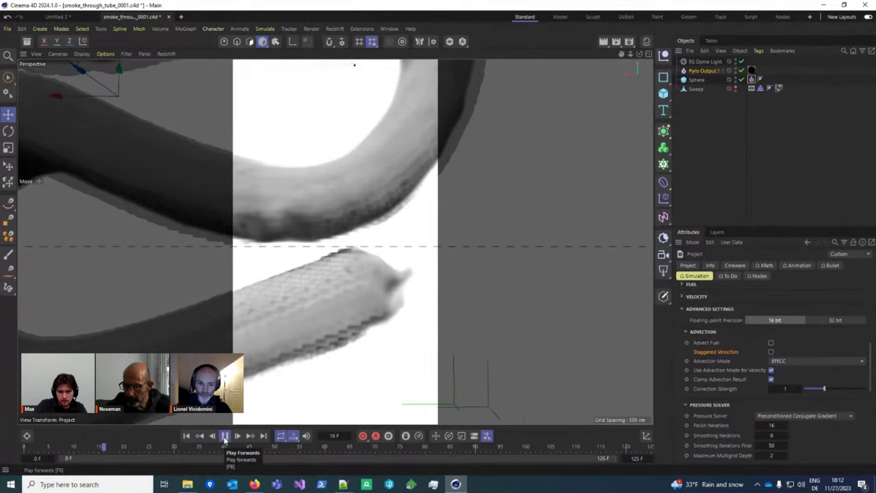
pyautogui.click(224, 435)
# Step: Re-enable Staggered Velocities and restart the simulation playback
pyautogui.click(770, 351)
pyautogui.scroll(-10, 372, 318)
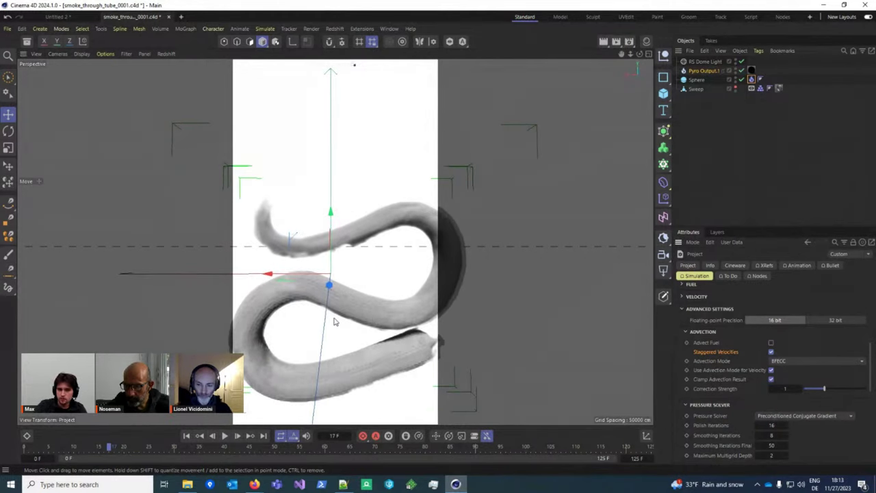
pyautogui.scroll(-3, 329, 306)
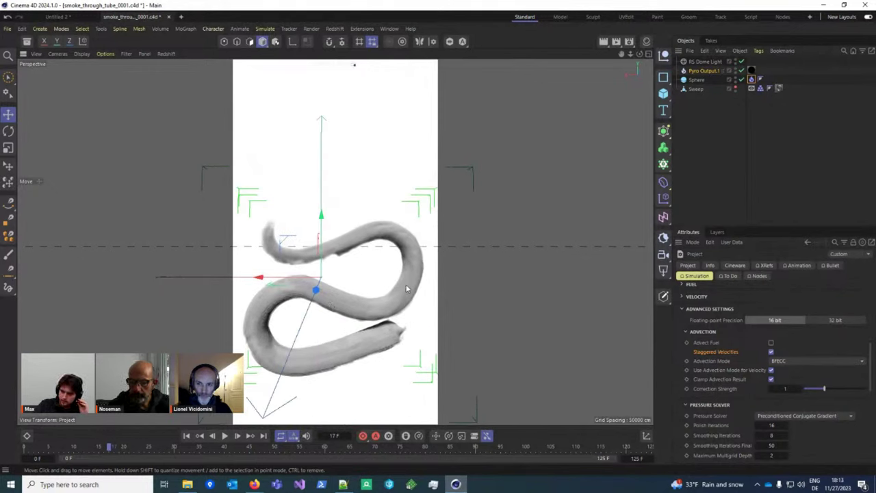
pyautogui.click(225, 436)
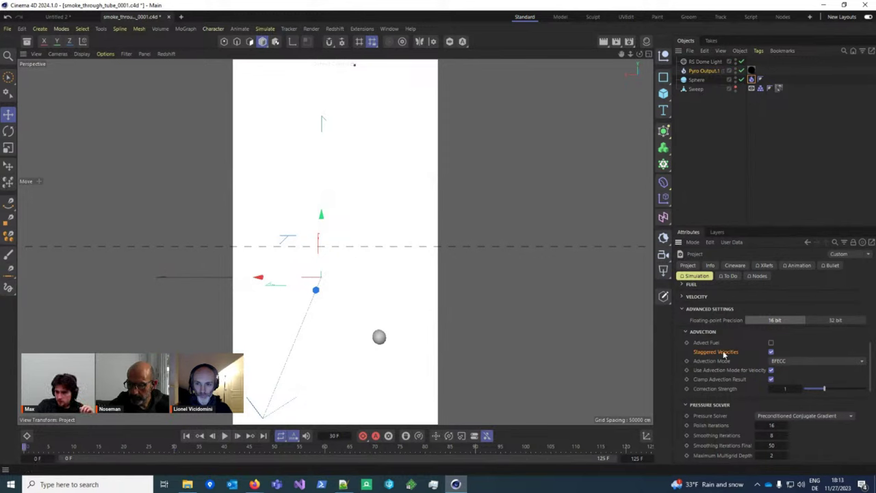
# Step: Keep Advection Mode on BFECC and turn off Use Advection Mode for Velocity
pyautogui.click(819, 362)
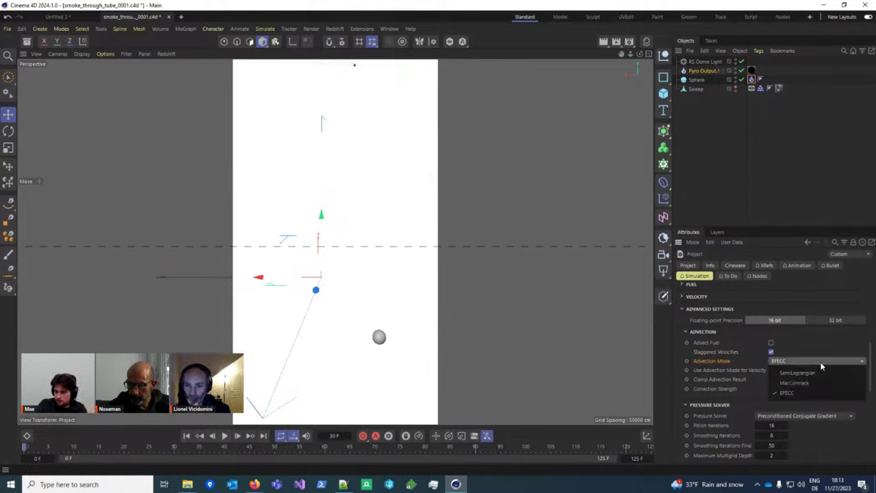
pyautogui.click(800, 393)
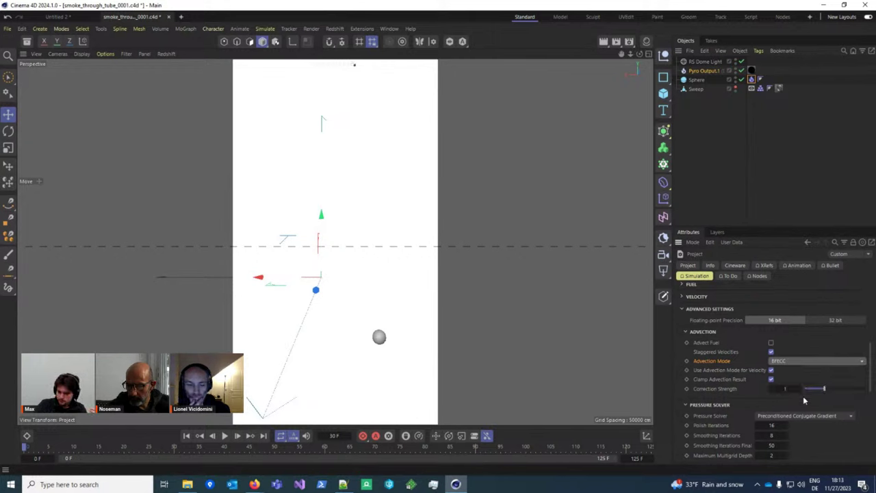
pyautogui.click(771, 370)
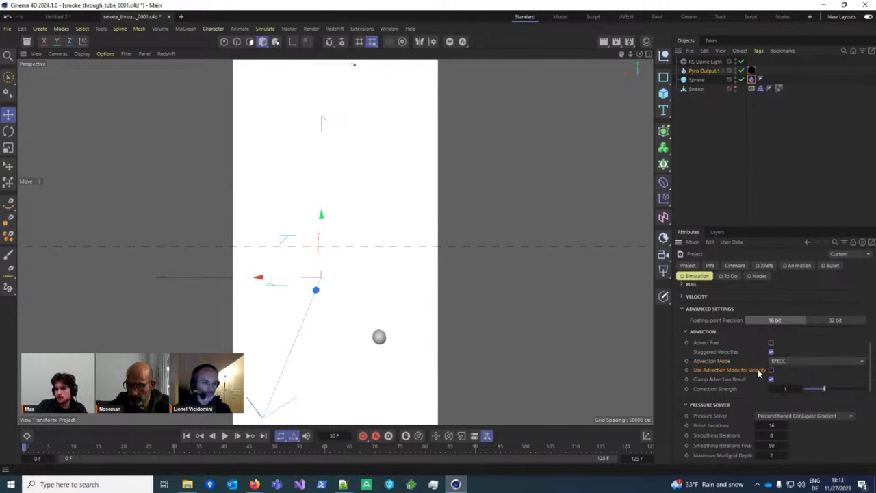
pyautogui.click(777, 360)
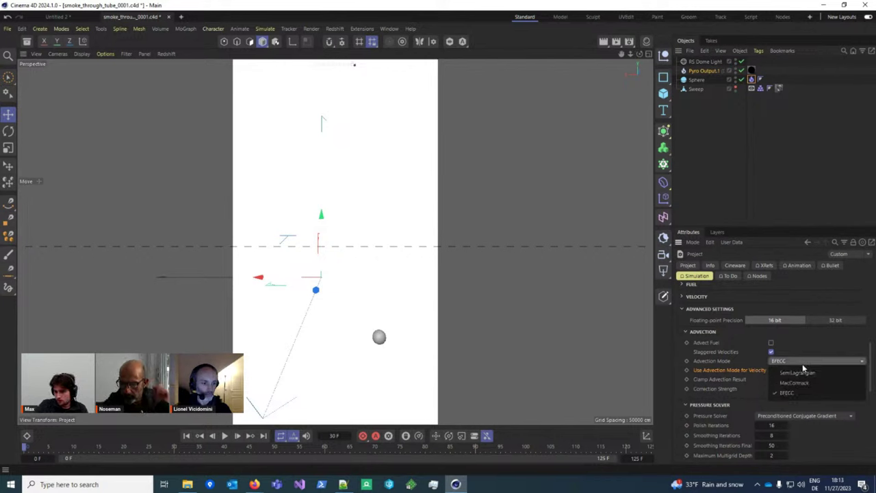
pyautogui.click(795, 367)
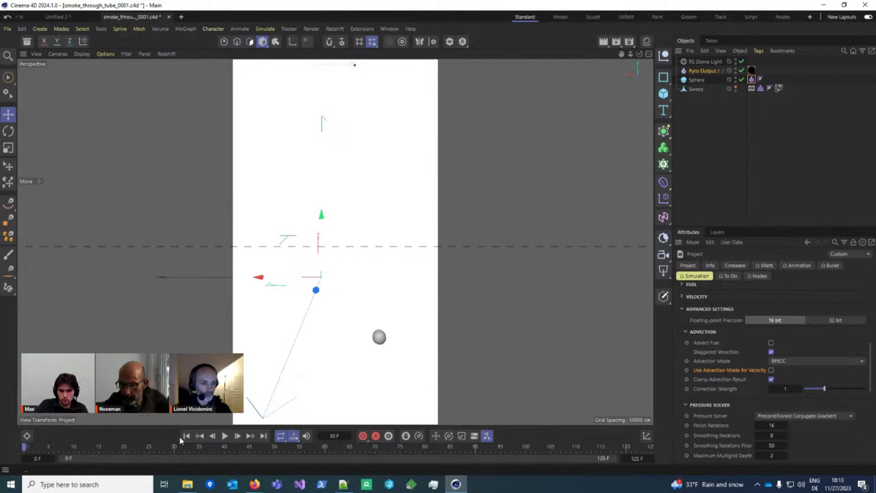
# Step: Play the simulation until the smoke fills the snaking tube by frame 25
pyautogui.click(225, 436)
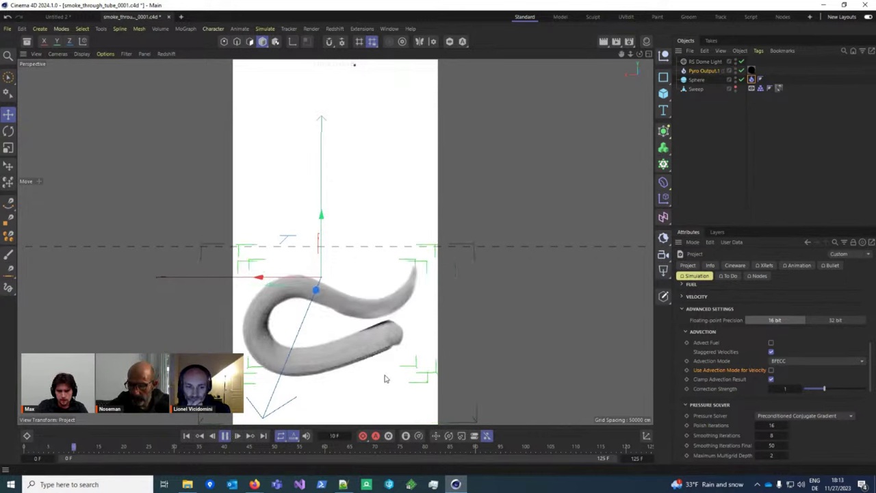
pyautogui.scroll(-2, 352, 359)
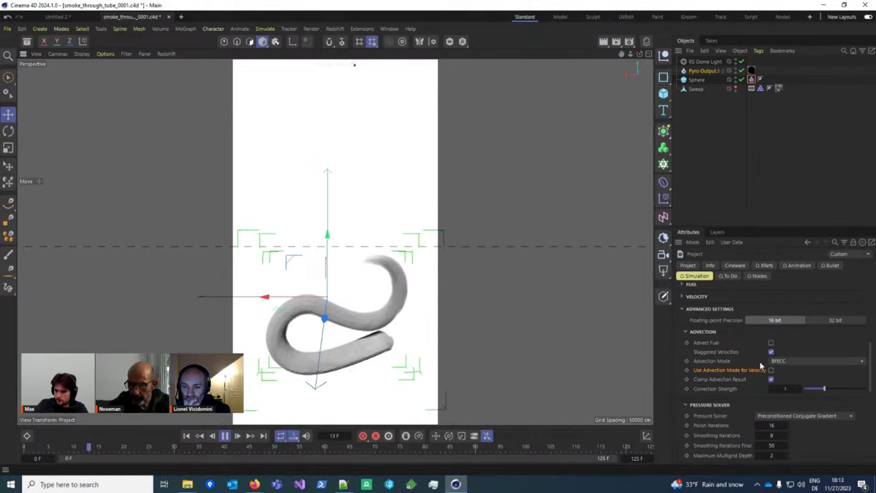
pyautogui.scroll(-1, 756, 360)
pyautogui.scroll(-1, 746, 376)
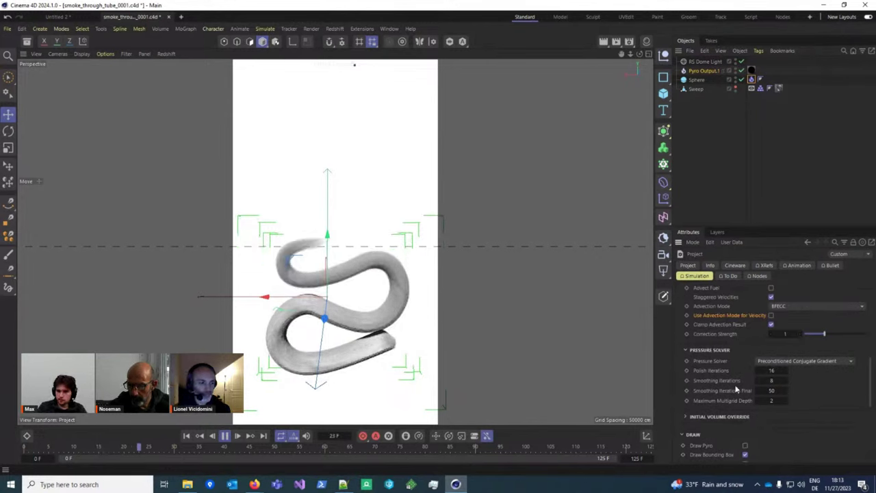
# Step: Switch the Pressure Solver to Gauss-Seidel and re-simulate the smoke from the first frame
pyautogui.click(810, 363)
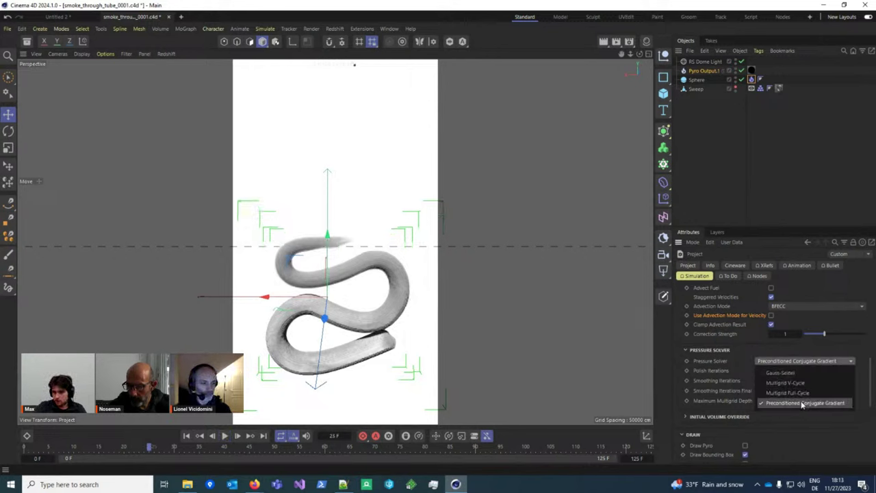
pyautogui.click(787, 373)
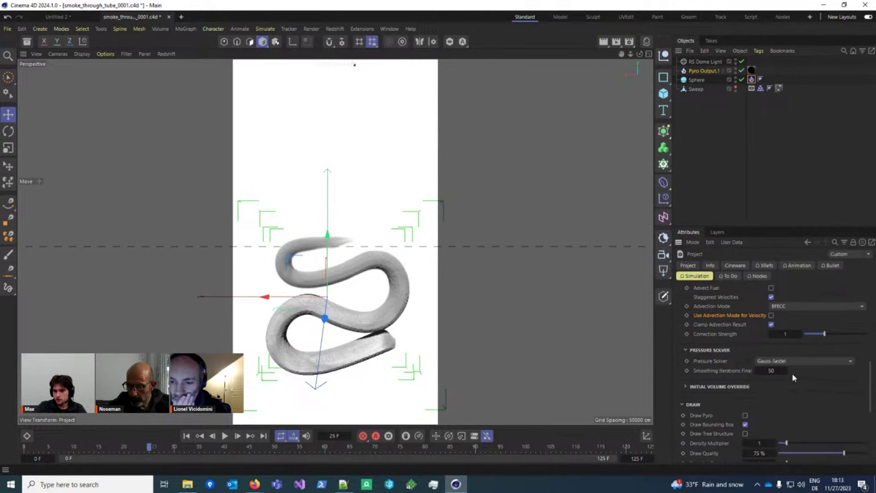
pyautogui.click(186, 435)
pyautogui.click(224, 436)
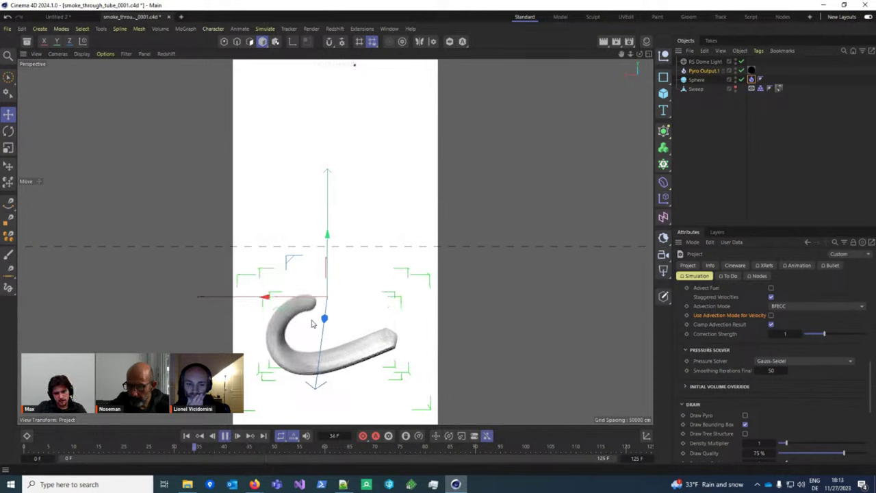
pyautogui.scroll(5, 372, 361)
pyautogui.moveTo(335, 358); pyautogui.dragTo(376, 356, button='middle')
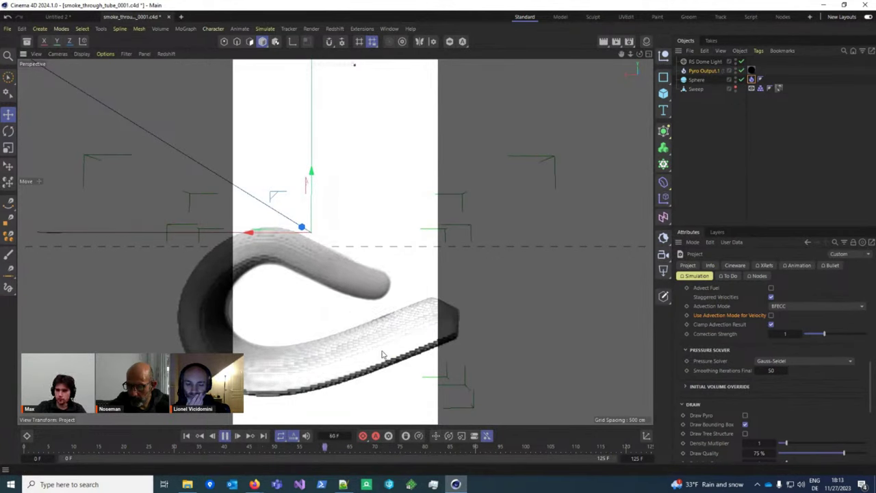
pyautogui.scroll(-5, 380, 354)
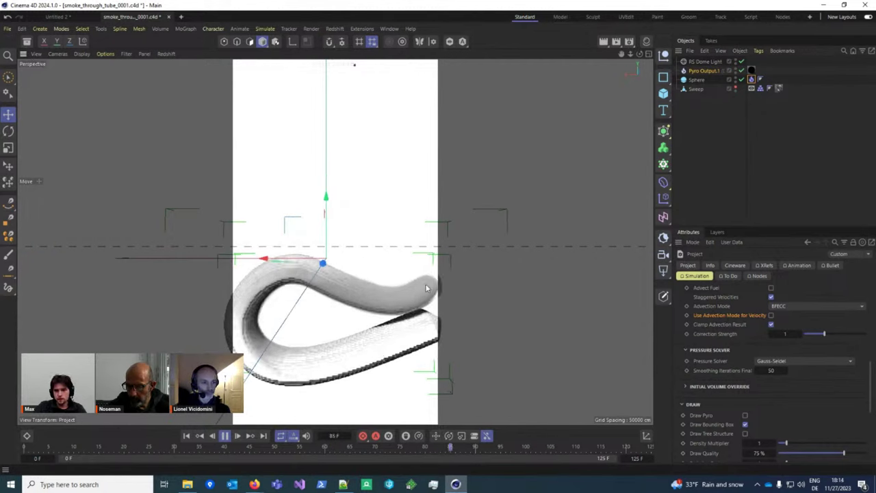
pyautogui.keyDown('alt'); pyautogui.moveTo(436, 229); pyautogui.dragTo(356, 345); pyautogui.keyUp('alt')
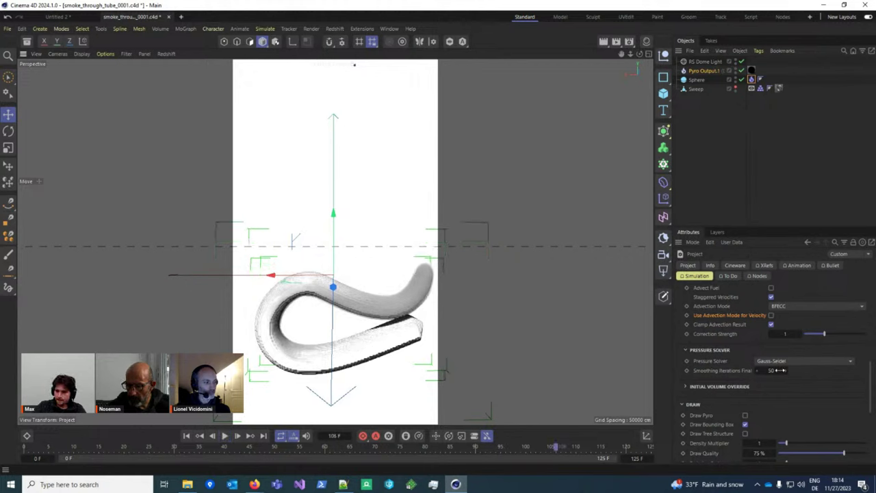
# Step: Keep Gauss-Seidel and set Volume to Draw to Pressure
pyautogui.click(787, 361)
pyautogui.click(821, 372)
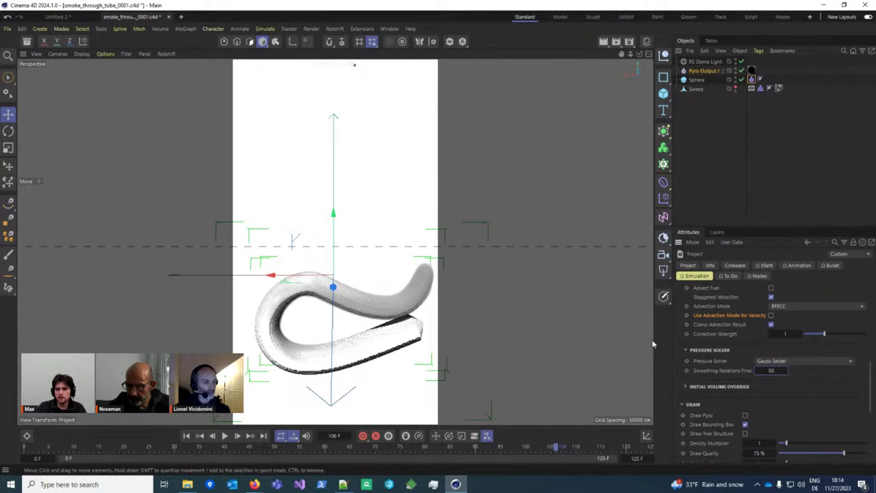
pyautogui.scroll(-4, 725, 370)
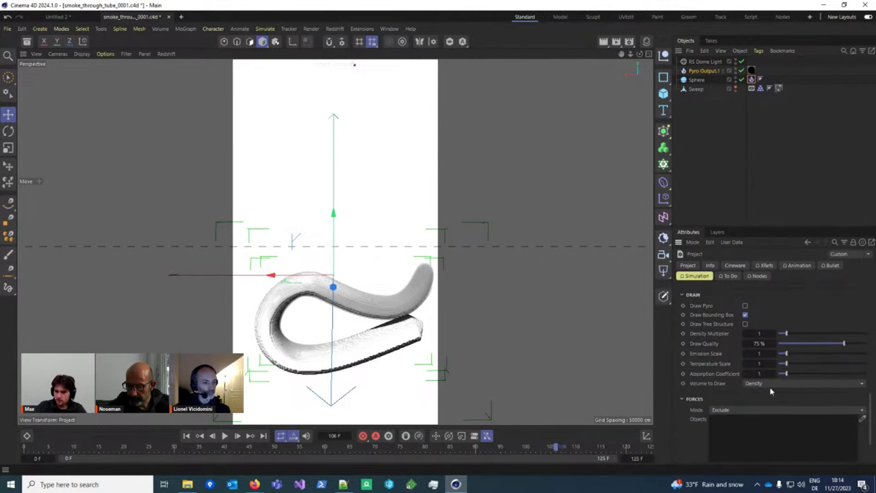
pyautogui.click(770, 384)
pyautogui.click(763, 455)
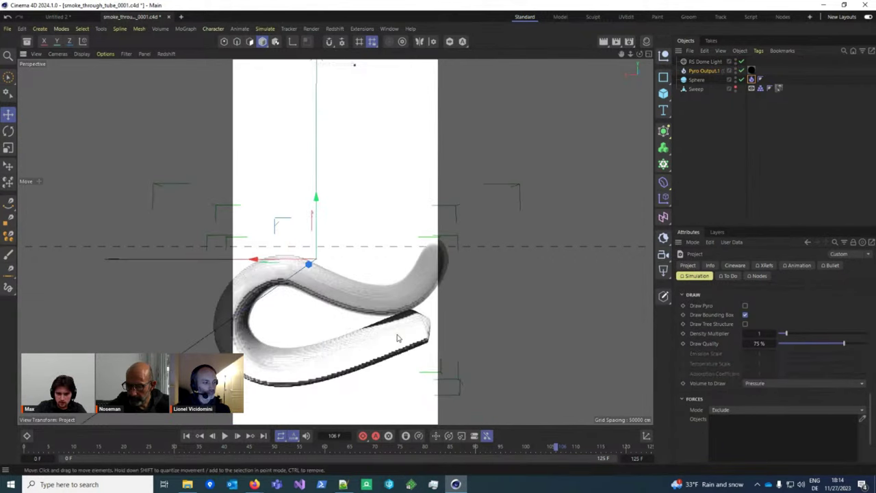
# Step: Set Volume to Draw from Pressure back to Shaded
pyautogui.click(786, 384)
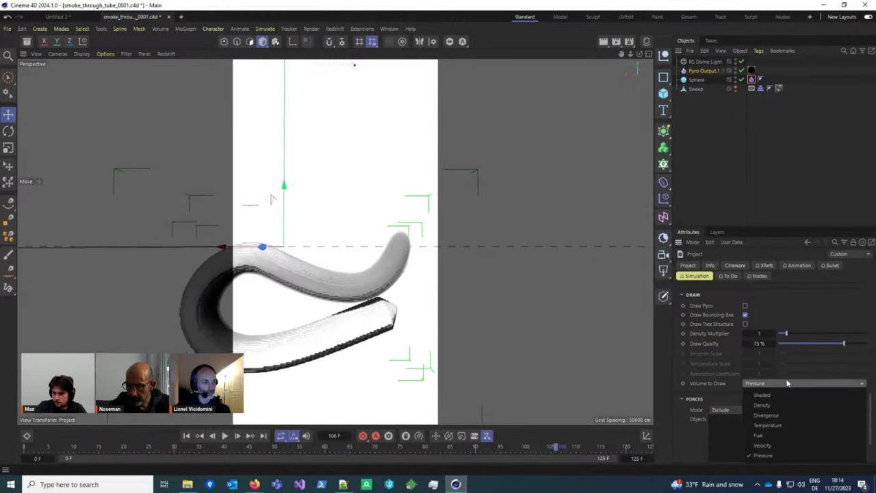
pyautogui.press('Escape')
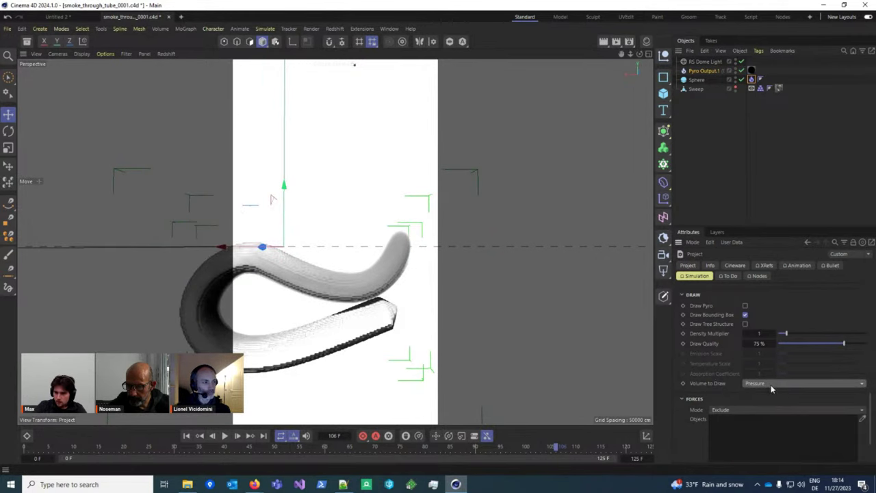
pyautogui.click(771, 384)
pyautogui.click(773, 401)
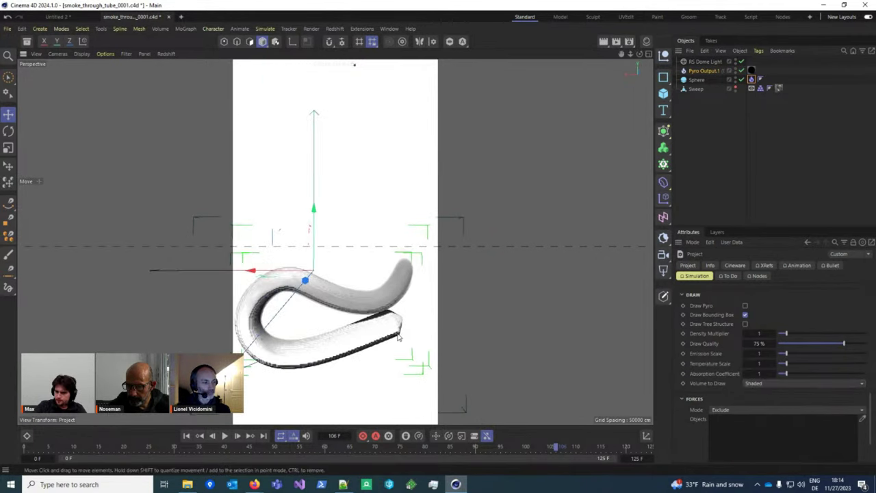
pyautogui.scroll(4, 773, 344)
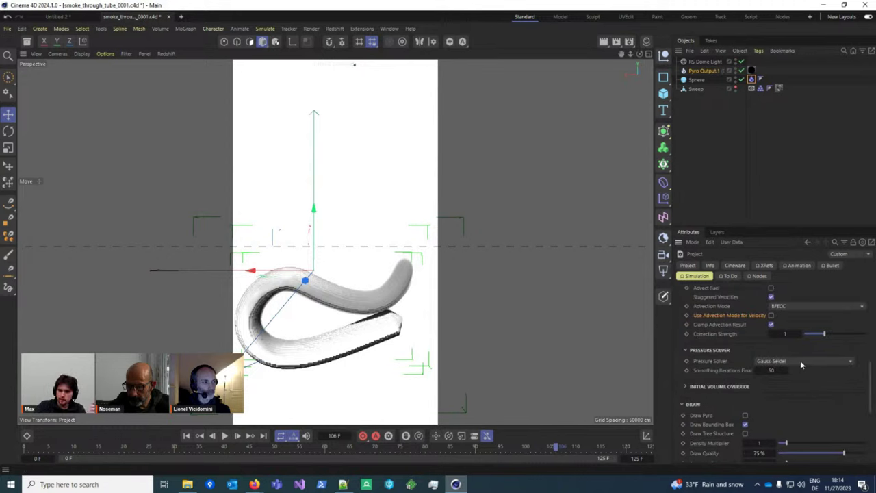
pyautogui.click(800, 361)
# Step: Re-simulate with the Multigrid Full-Cycle solver to frame 48, then rewind to the start
pyautogui.click(777, 370)
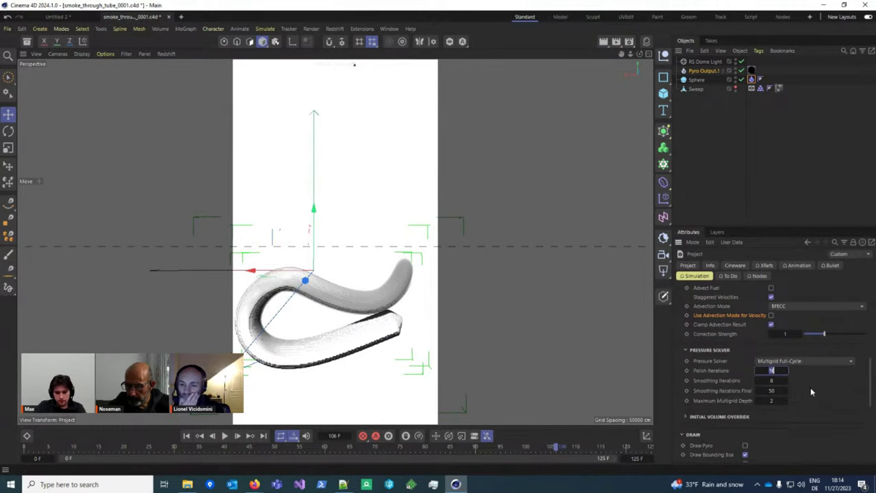
pyautogui.click(225, 436)
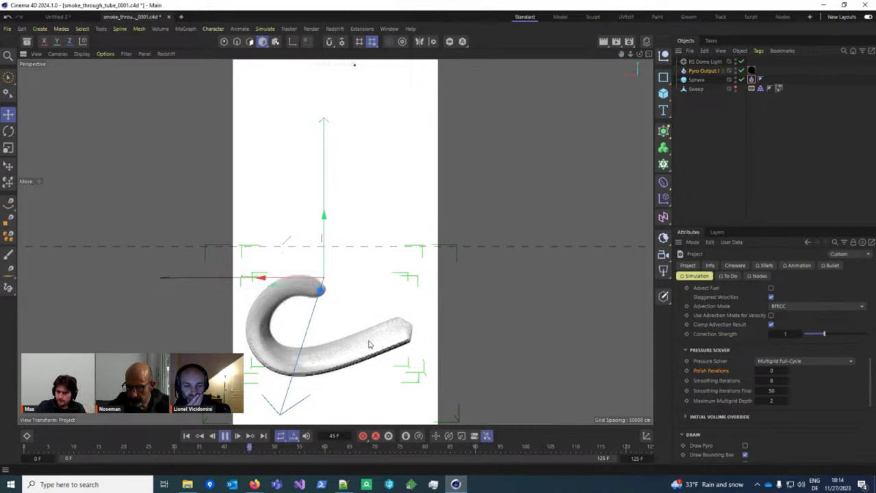
pyautogui.press('F8')
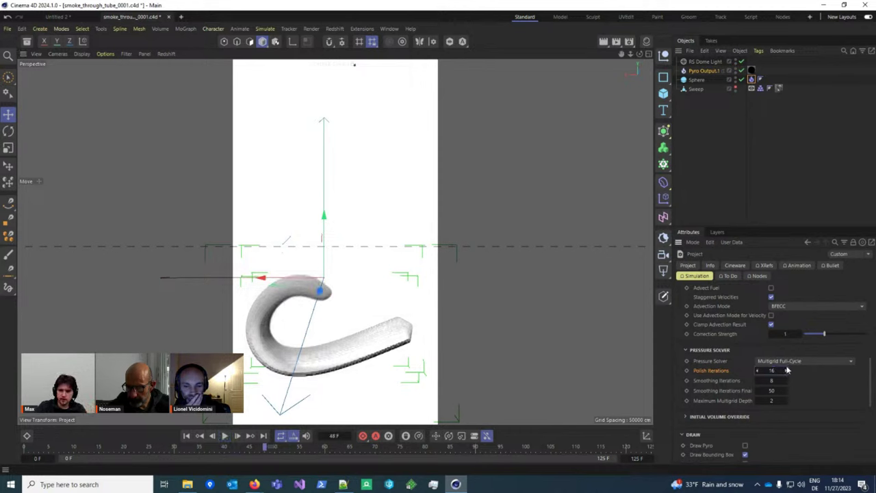
pyautogui.click(186, 435)
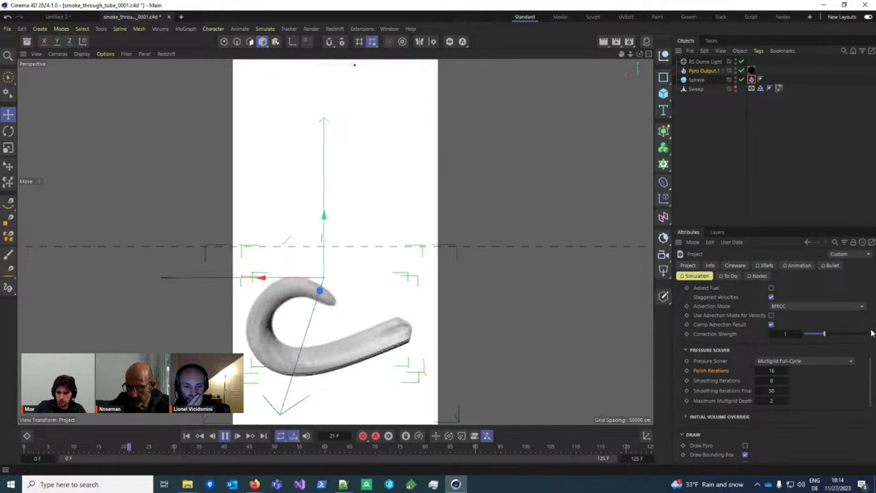
# Step: Change the Pressure Solver to Preconditioned Conjugate Gradient
pyautogui.click(820, 361)
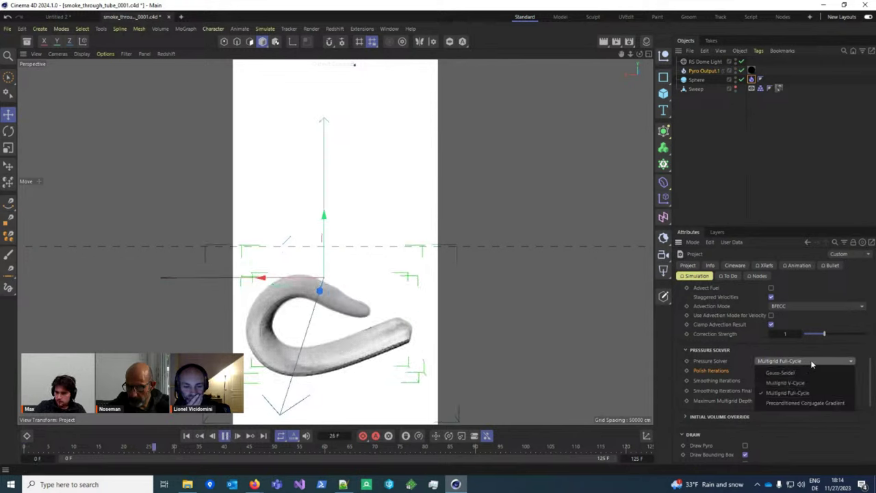
pyautogui.click(806, 362)
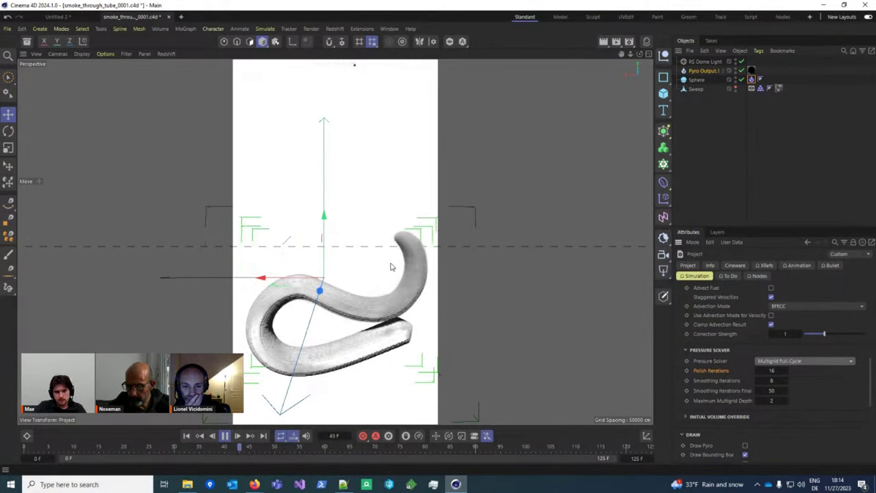
pyautogui.click(812, 357)
pyautogui.click(812, 405)
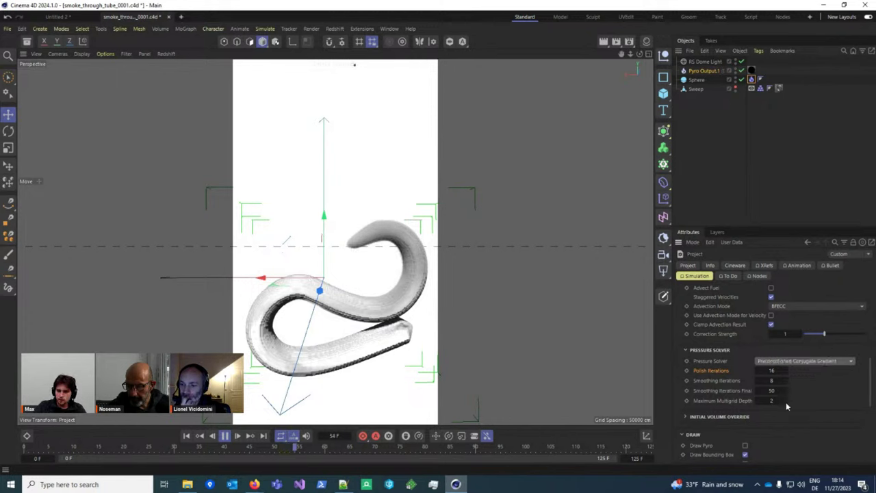
# Step: Replay the smoke from the start and pause at frame 20, showing a thick S-shaped plume
pyautogui.click(186, 435)
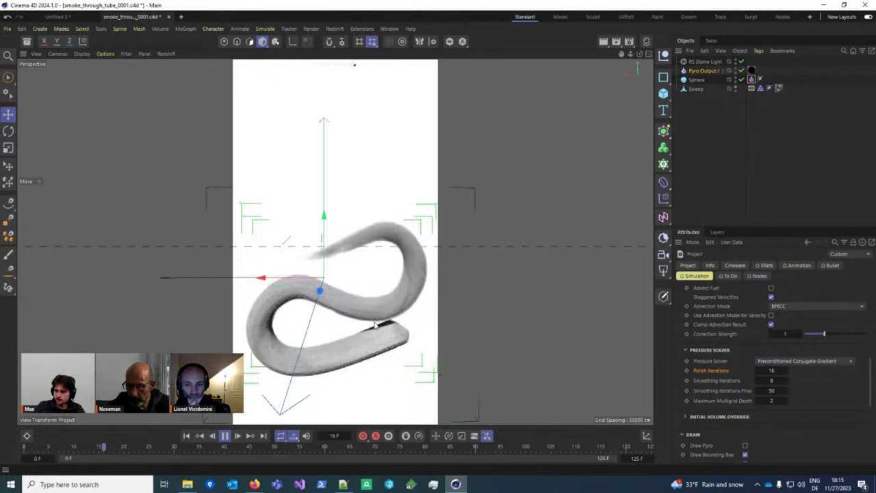
pyautogui.click(224, 435)
pyautogui.scroll(-2, 466, 311)
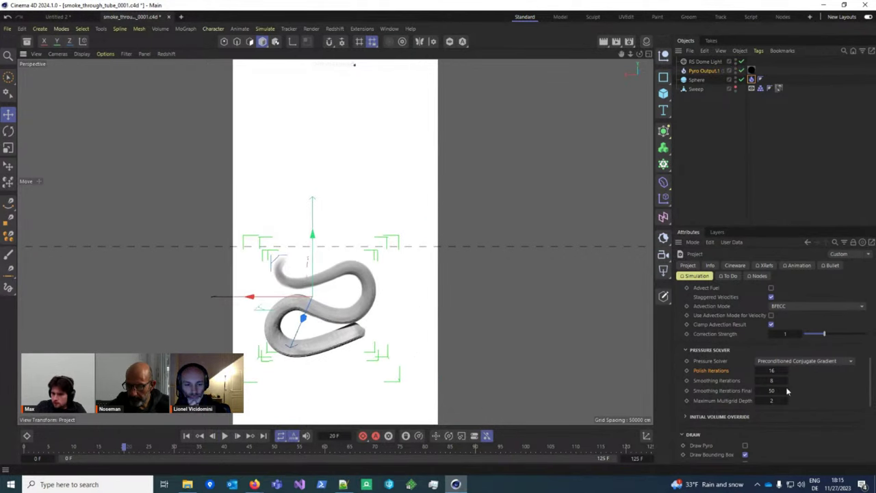
pyautogui.scroll(-2, 742, 387)
pyautogui.scroll(-3, 787, 359)
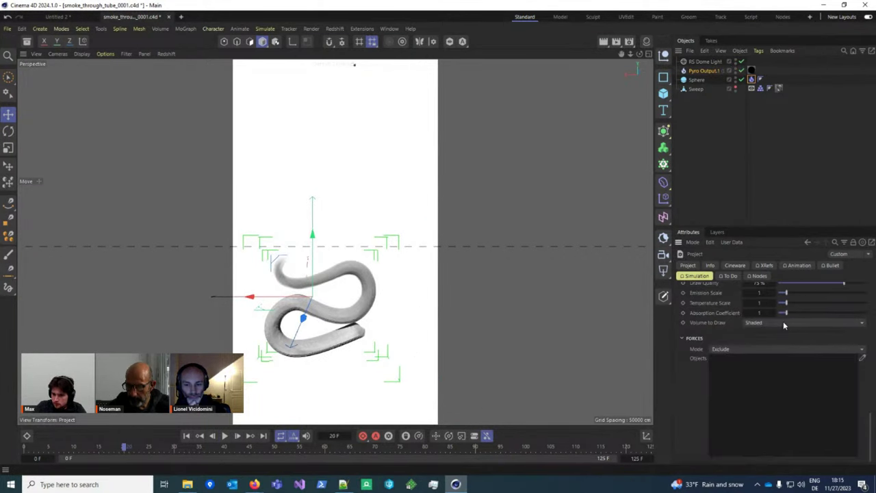
# Step: Set Volume to Draw to Velocity and start playing the smoke simulation
pyautogui.click(784, 325)
pyautogui.click(778, 377)
pyautogui.scroll(4, 346, 320)
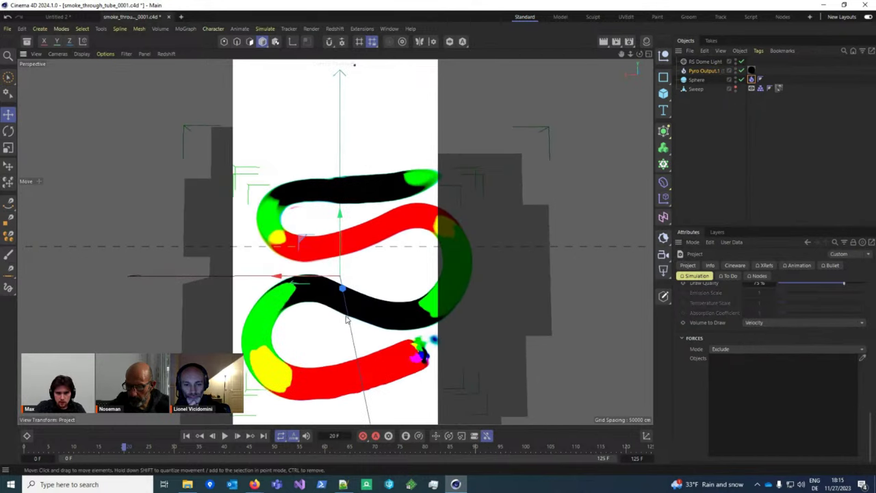
pyautogui.scroll(-2, 346, 320)
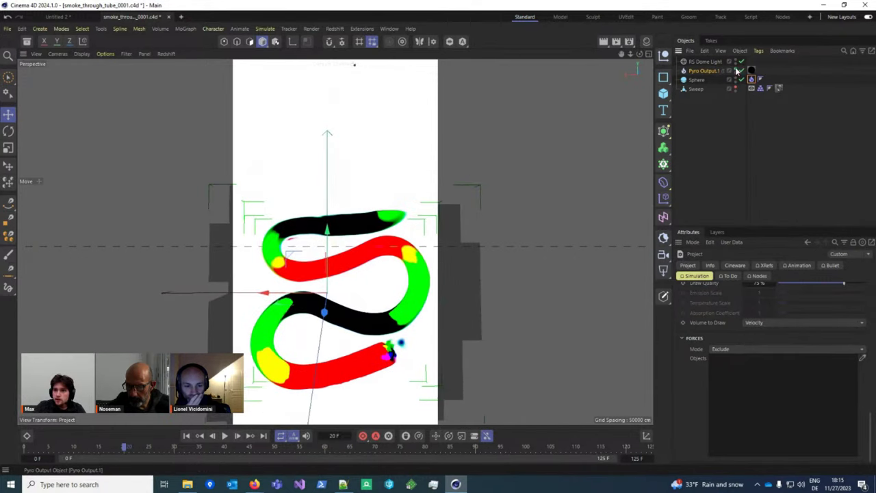
pyautogui.click(225, 436)
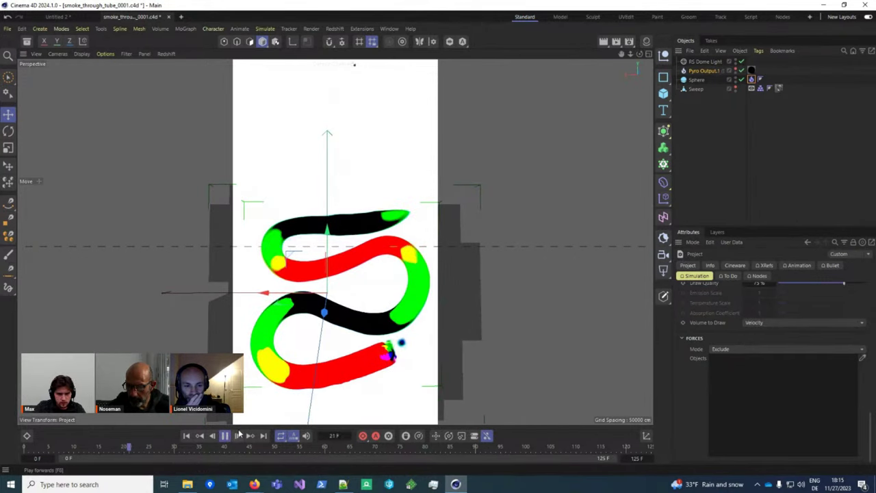
# Step: Switch Volume to Draw to Pressure, then replay and pause the simulation
pyautogui.click(786, 323)
pyautogui.click(784, 395)
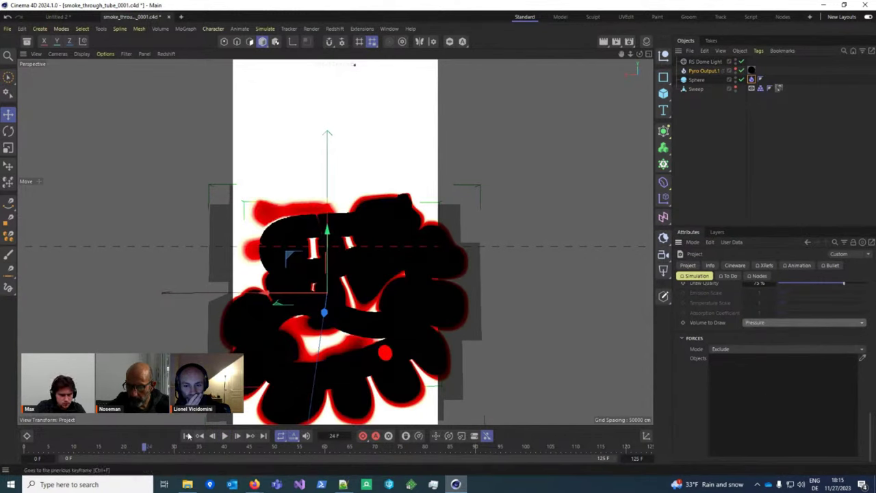
pyautogui.click(225, 436)
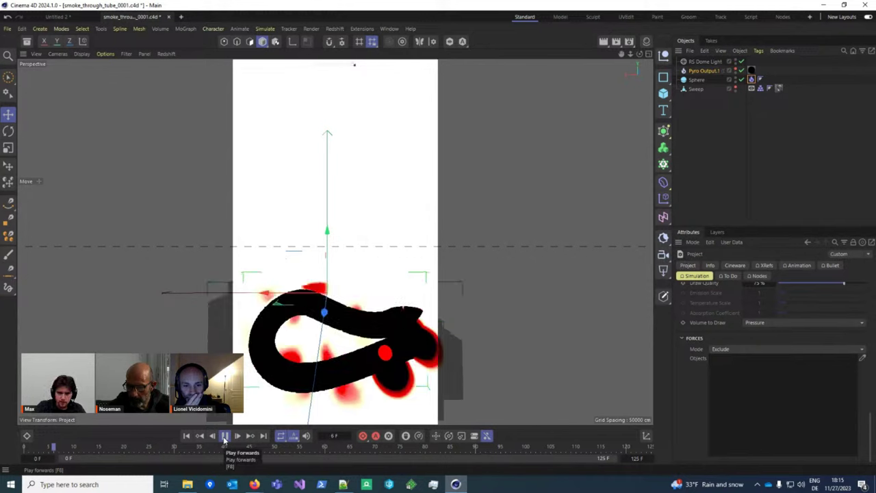
pyautogui.click(225, 436)
pyautogui.moveTo(383, 342)
pyautogui.keyDown('alt'); pyautogui.mouseDown()
pyautogui.moveTo(432, 360)
pyautogui.moveTo(390, 356)
pyautogui.mouseUp(); pyautogui.keyUp('alt')
# Step: Set Volume to Draw back to Shaded and orbit around the tube
pyautogui.click(782, 322)
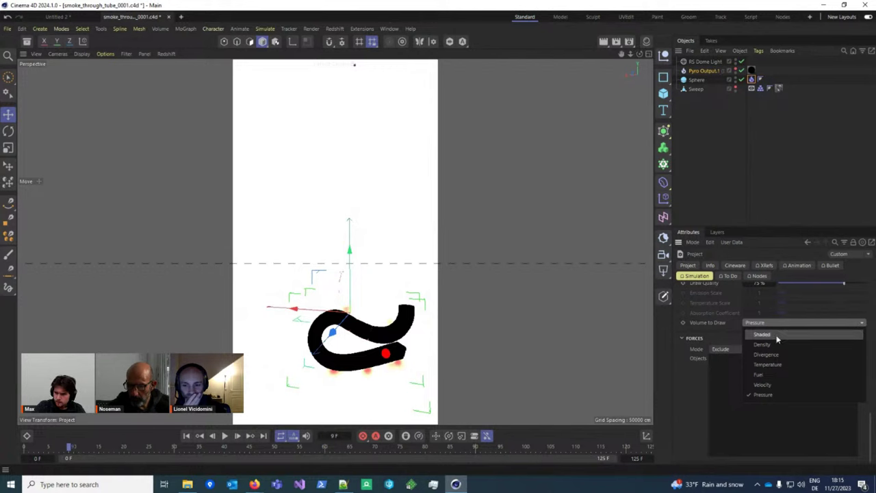
pyautogui.click(773, 334)
pyautogui.keyDown('alt'); pyautogui.moveTo(366, 338); pyautogui.dragTo(294, 383); pyautogui.keyUp('alt')
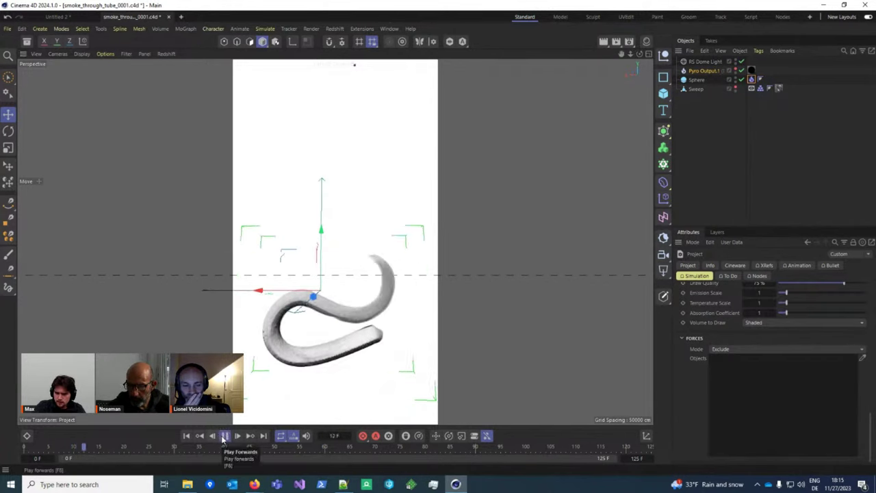
# Step: Stop playback and keep Preconditioned Conjugate Gradient as the pressure solver
pyautogui.click(224, 436)
pyautogui.keyDown('alt'); pyautogui.moveTo(399, 325); pyautogui.dragTo(396, 338, button='middle'); pyautogui.keyUp('alt')
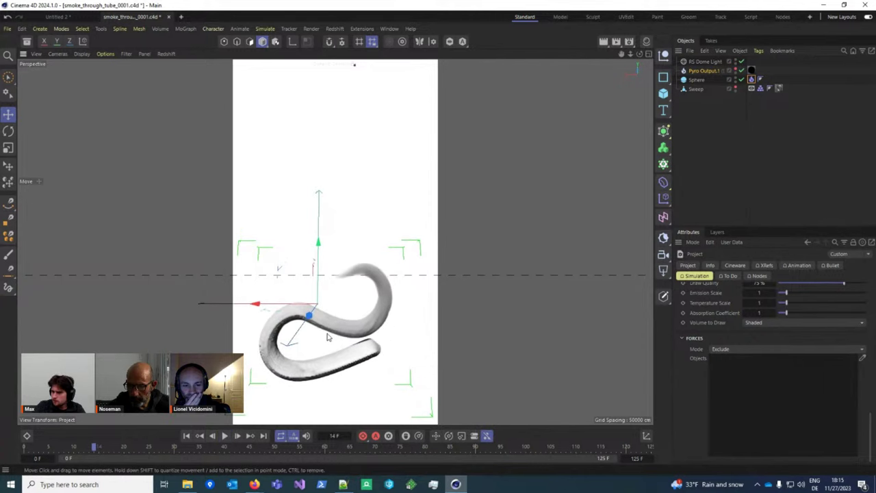
pyautogui.scroll(5, 803, 357)
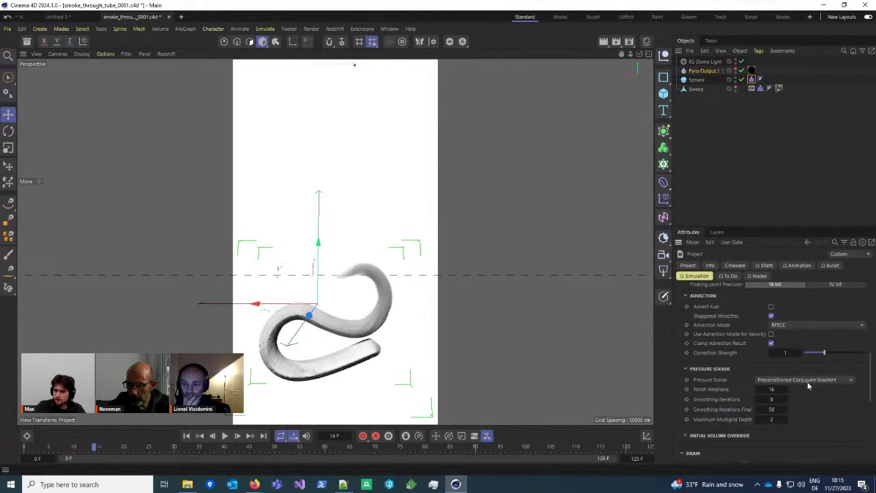
pyautogui.click(790, 380)
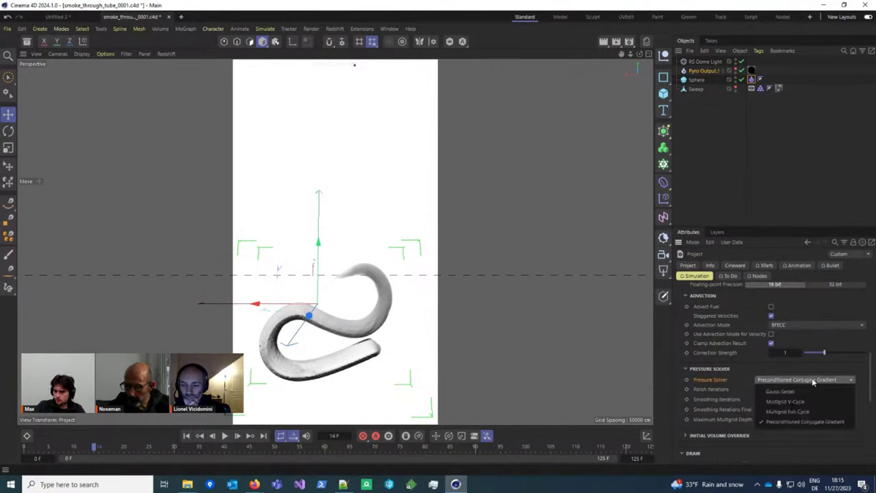
pyautogui.click(813, 380)
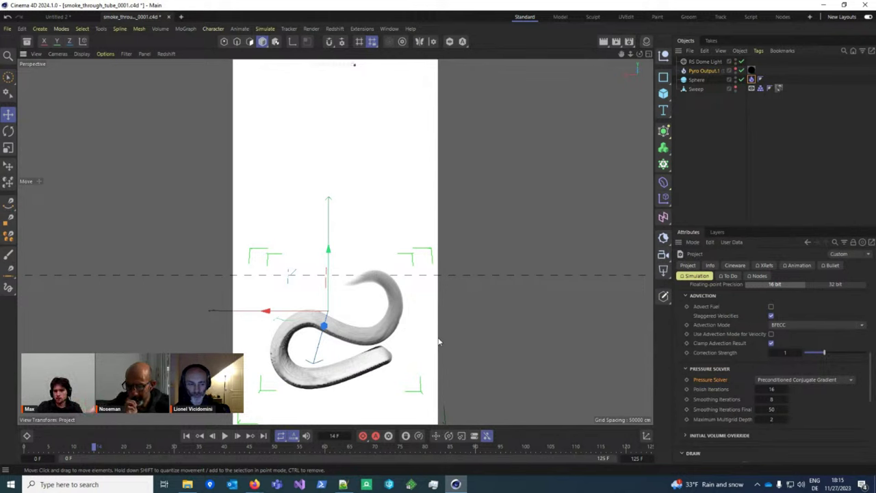
# Step: Recheck the solver list without changing it, then replay the simulation and stop at frame 17
pyautogui.click(817, 380)
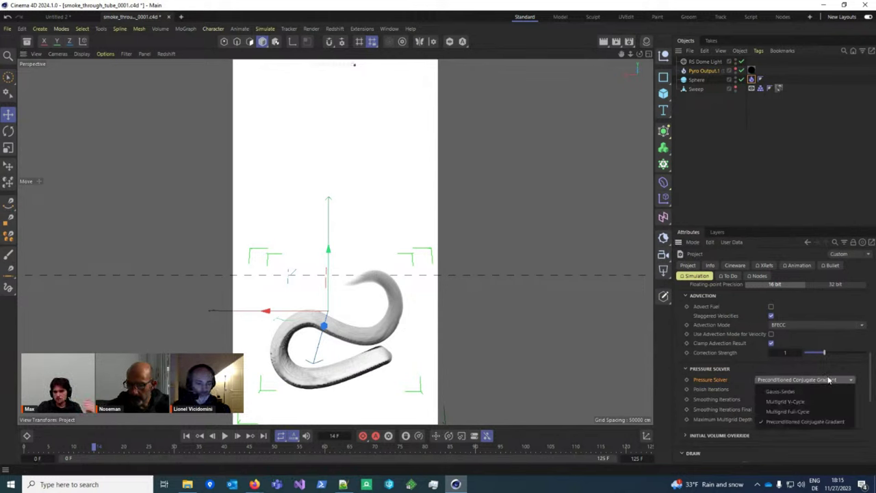
pyautogui.click(830, 380)
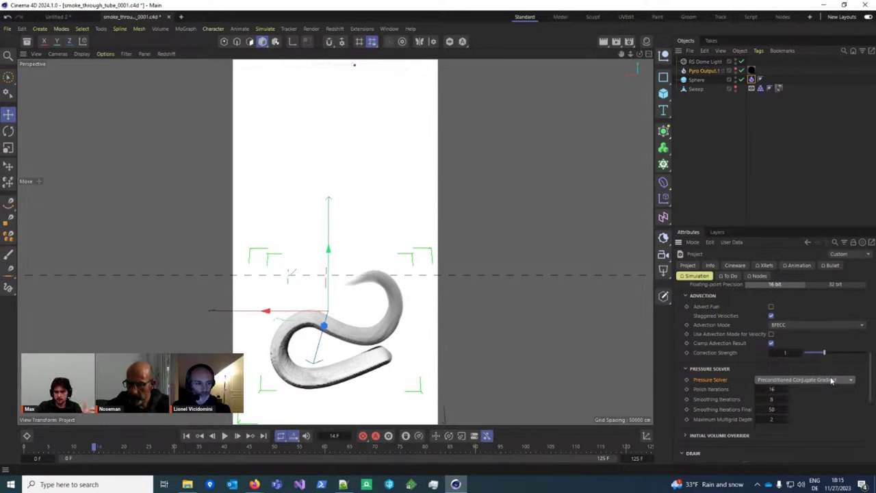
pyautogui.click(225, 436)
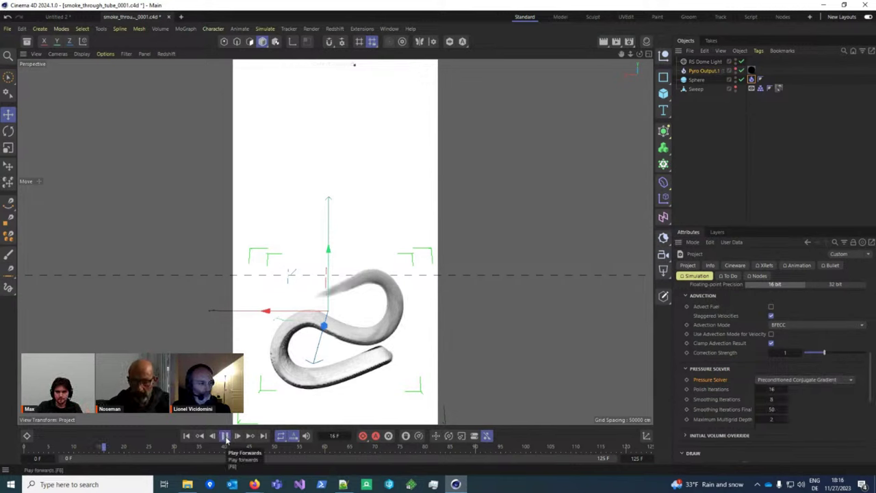
pyautogui.click(225, 436)
# Step: Enable the Pyro Output cache, rewind, and play the cached smoke until frame 79
pyautogui.click(705, 71)
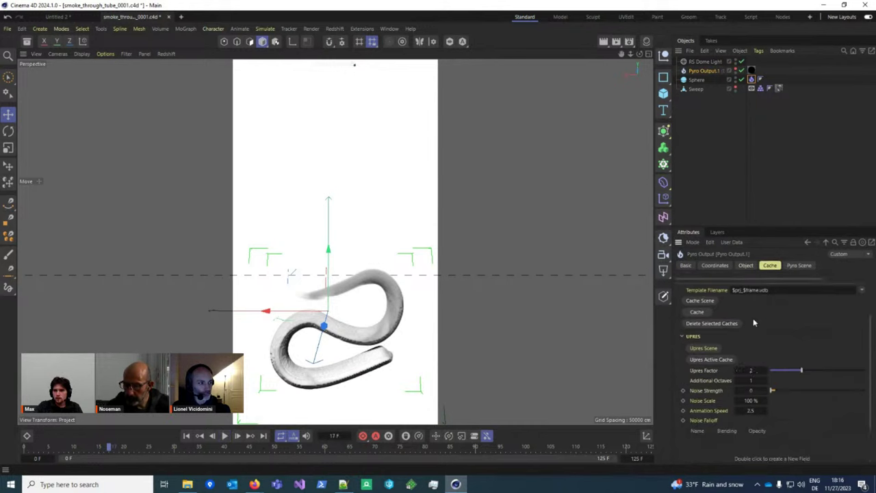
pyautogui.click(732, 288)
pyautogui.click(186, 436)
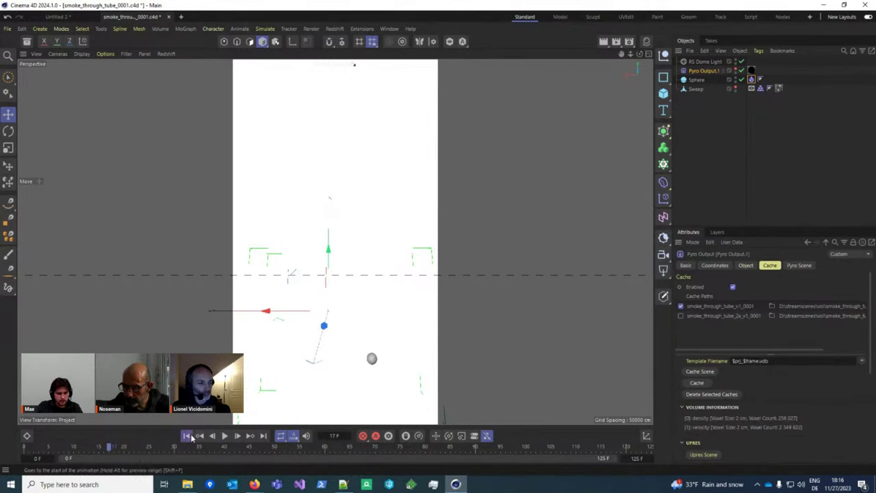
pyautogui.click(225, 436)
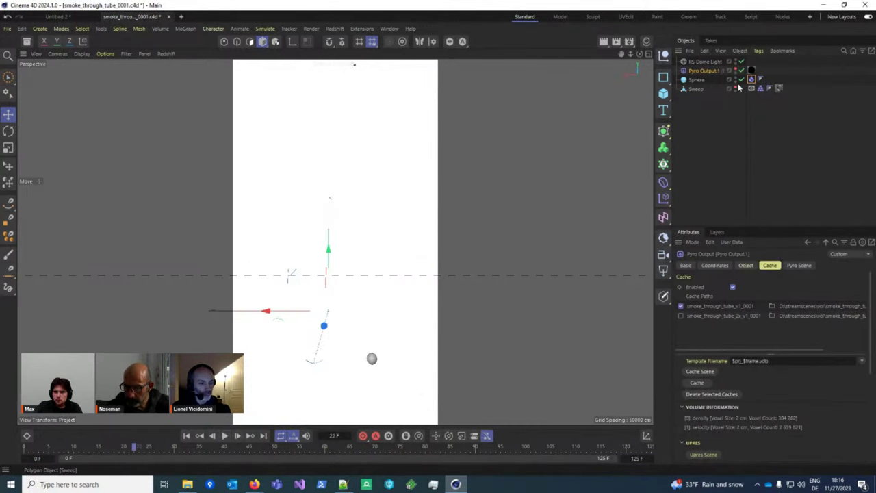
pyautogui.click(226, 438)
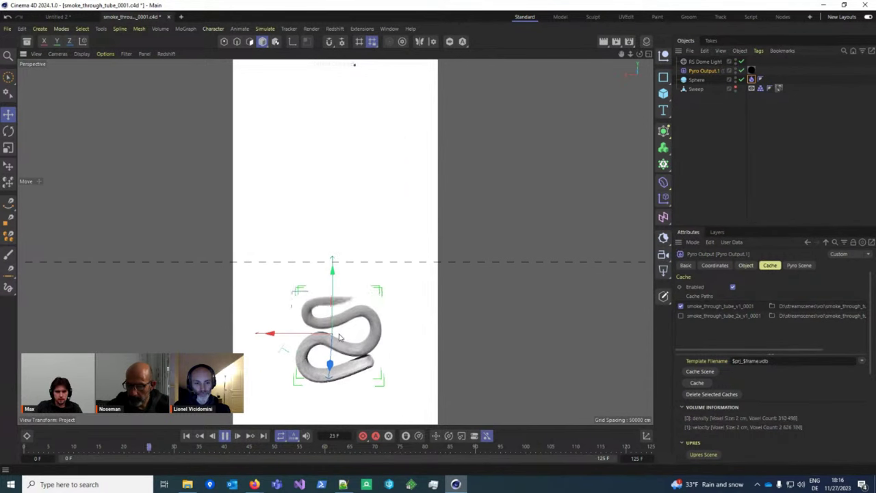
pyautogui.press('space')
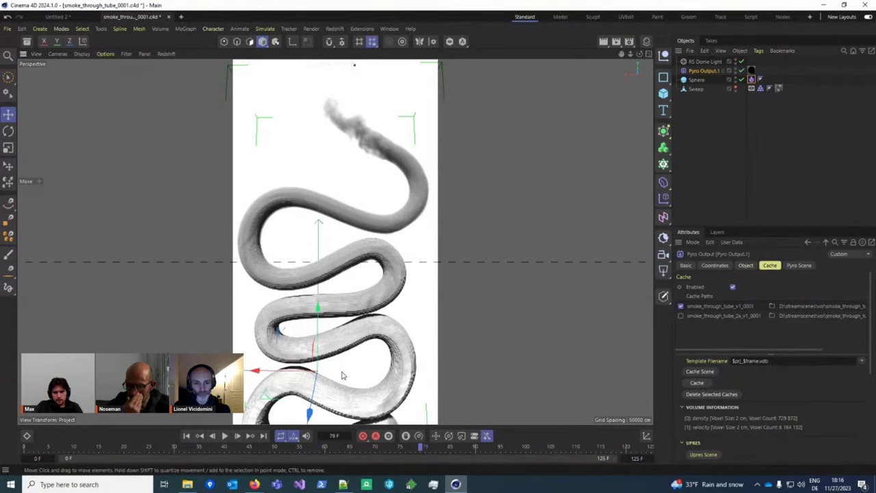
# Step: Zoom in on the smoke-filled tube and pick the smoke_through_tube_v1_0001 cache entry
pyautogui.scroll(6, 342, 369)
pyautogui.scroll(3, 287, 265)
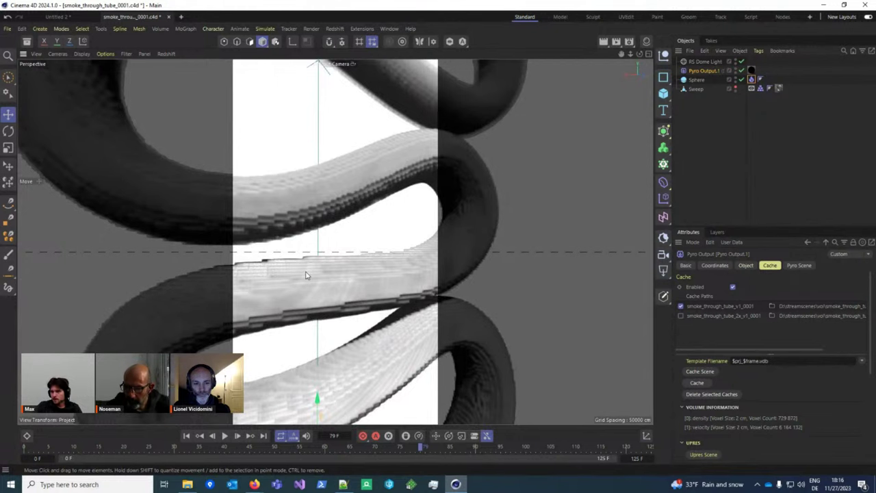
pyautogui.keyDown('alt'); pyautogui.moveTo(310, 274); pyautogui.dragTo(278, 317); pyautogui.keyUp('alt')
pyautogui.scroll(-8, 278, 317)
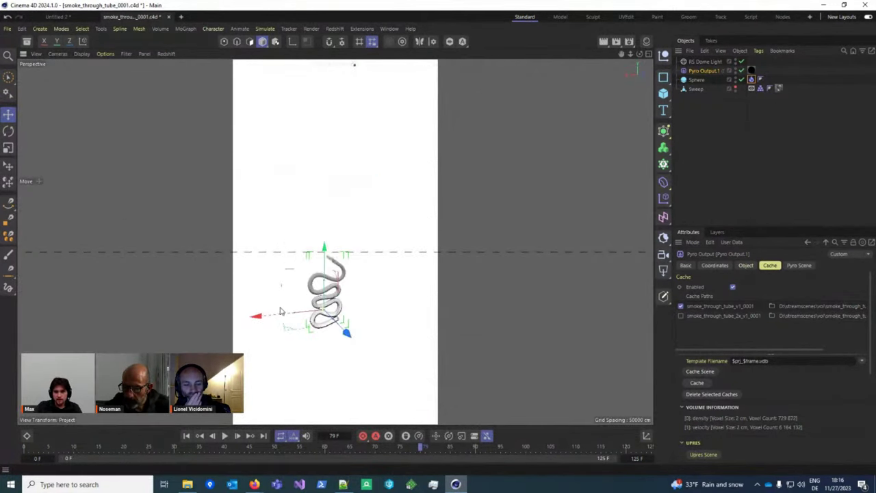
pyautogui.scroll(10, 360, 225)
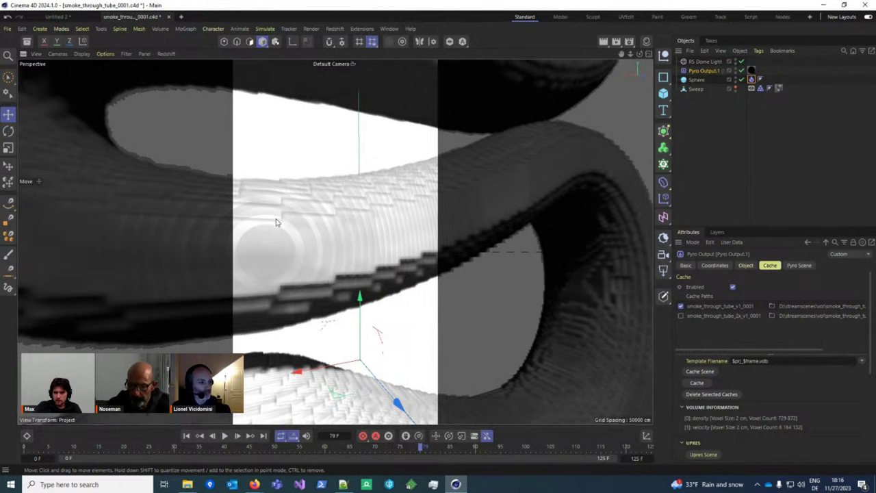
pyautogui.scroll(-10, 363, 286)
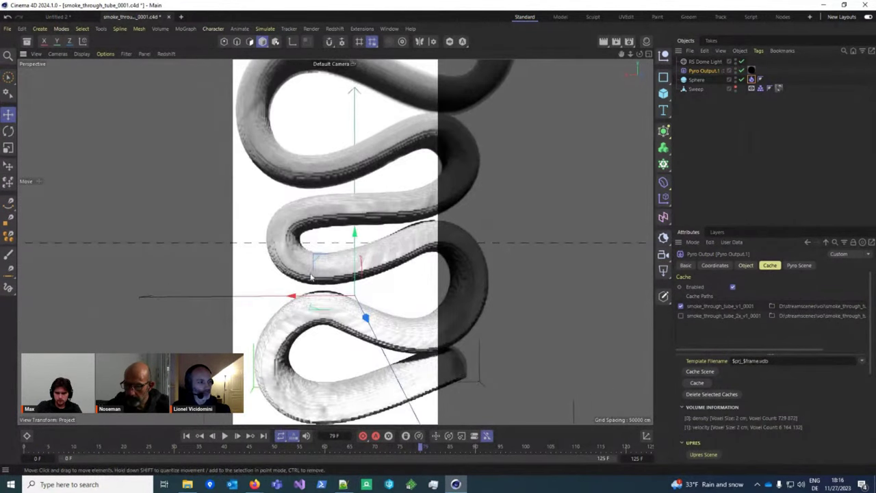
pyautogui.scroll(3, 338, 262)
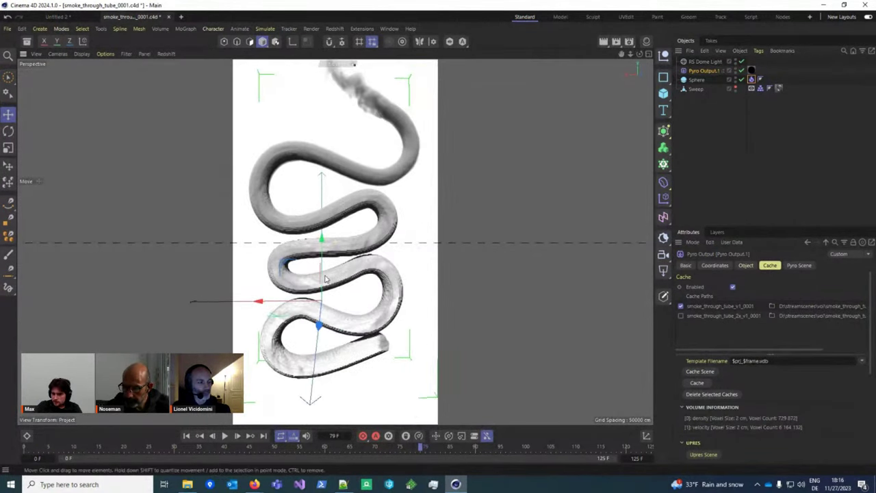
pyautogui.click(727, 309)
pyautogui.scroll(-3, 732, 322)
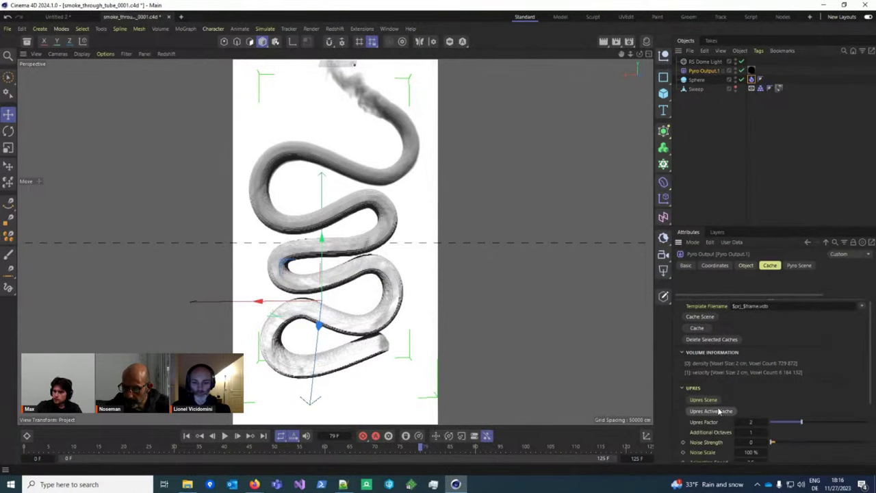
# Step: Scroll through the Pyro Output's Upres and Cache Paths settings
pyautogui.scroll(-3, 719, 410)
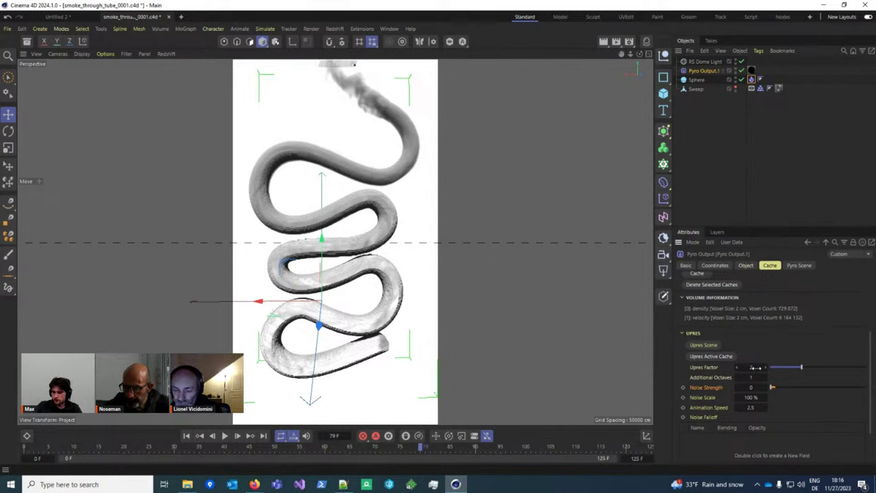
pyautogui.scroll(5, 722, 356)
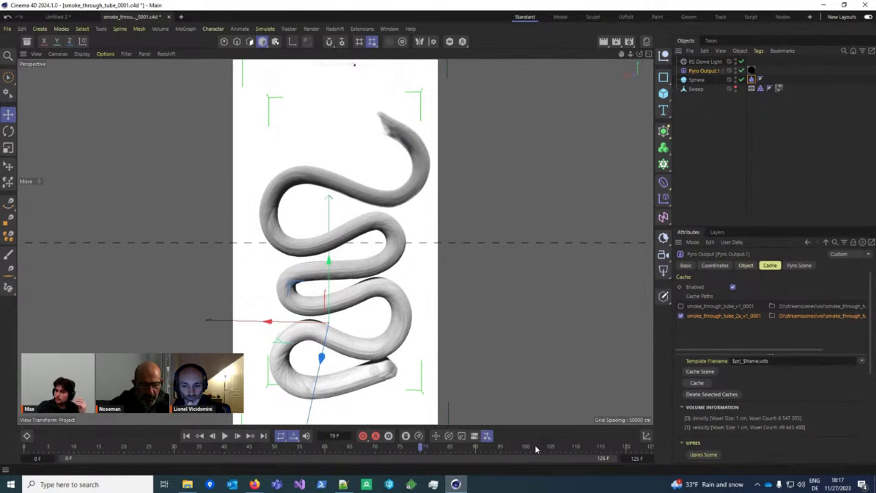
# Step: Jump to frame 102, orbit around the smoking tube, and show Pyro Output's Object properties
pyautogui.click(535, 449)
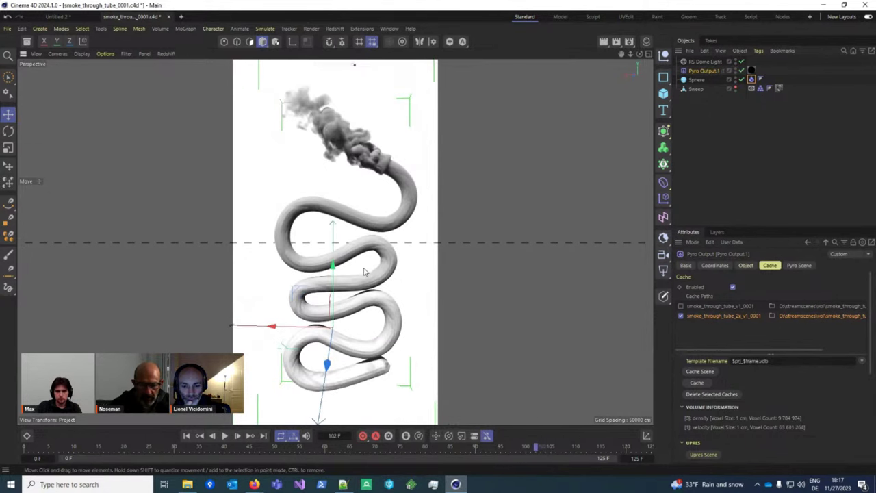
pyautogui.keyDown('alt'); pyautogui.moveTo(352, 288); pyautogui.dragTo(371, 287); pyautogui.keyUp('alt')
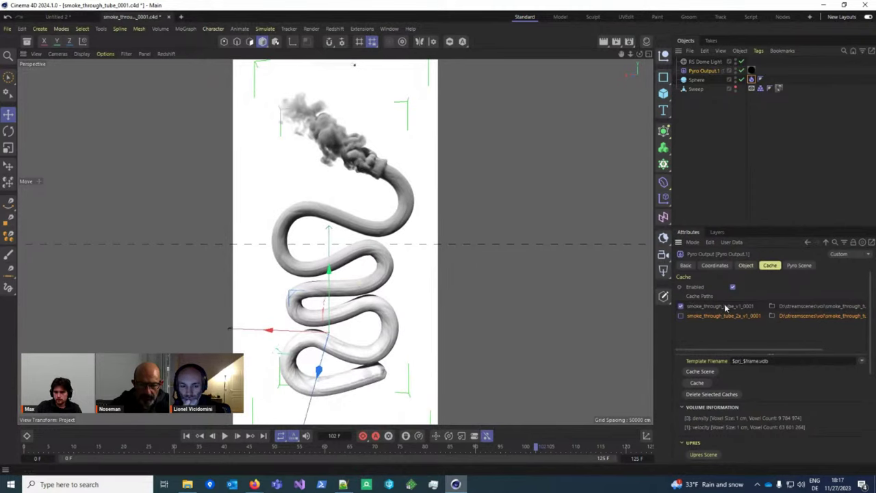
pyautogui.click(753, 266)
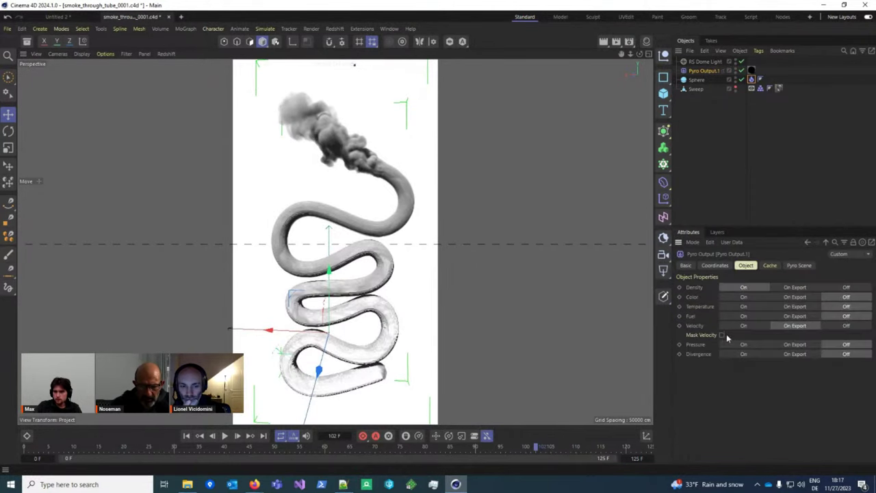
# Step: Review the Velocity and Mask Velocity export options, then return to the Cache settings
pyautogui.click(793, 326)
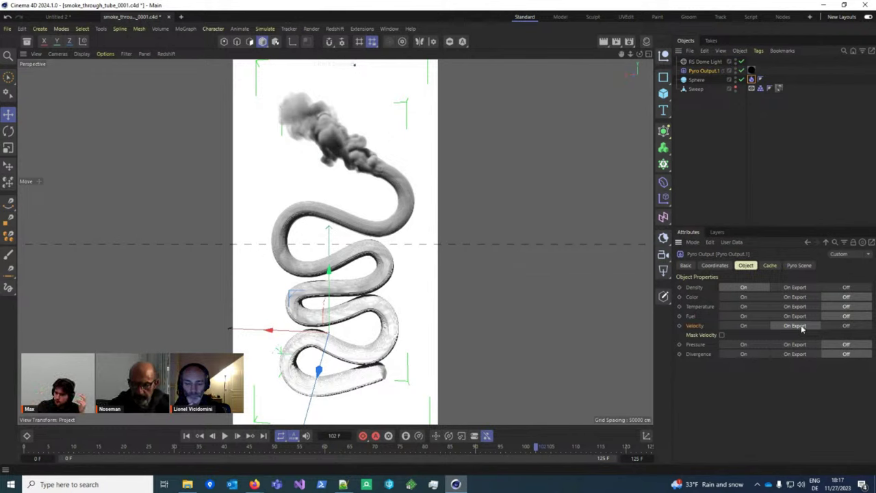
pyautogui.click(700, 335)
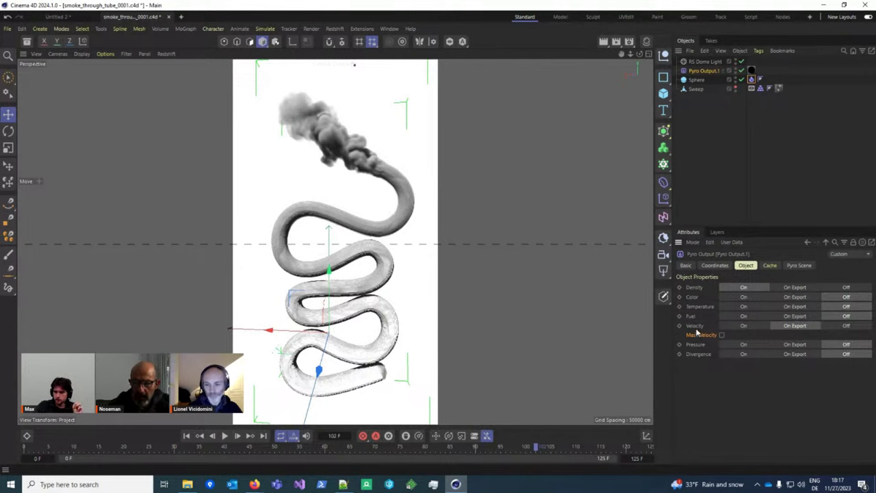
pyautogui.click(695, 327)
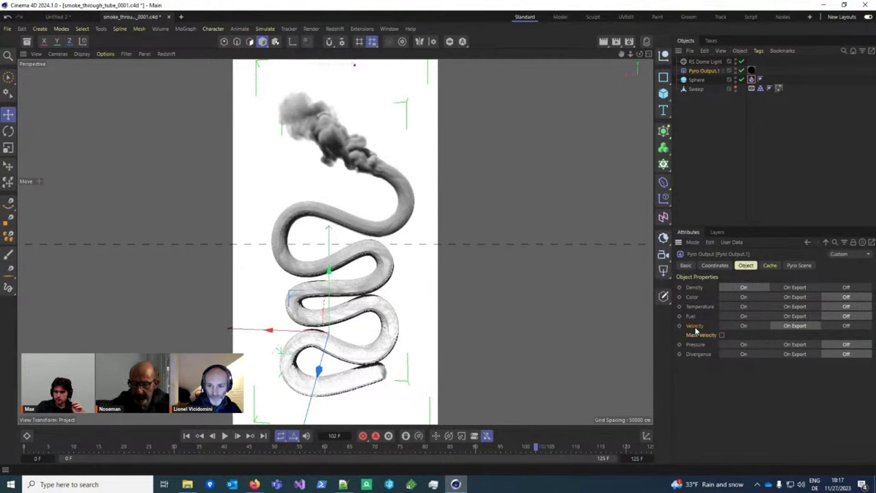
pyautogui.click(770, 266)
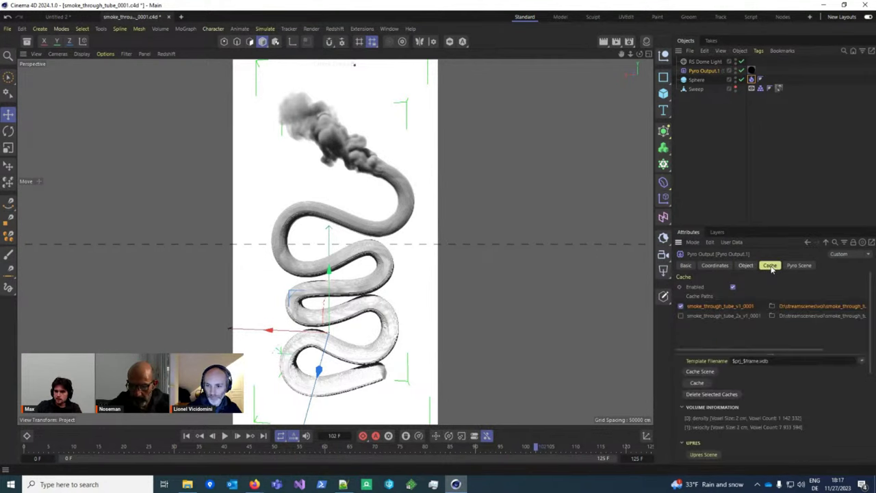
# Step: Toggle between the 2 cm and 1 cm cache paths, zooming the viewport to compare the smoke
pyautogui.click(681, 316)
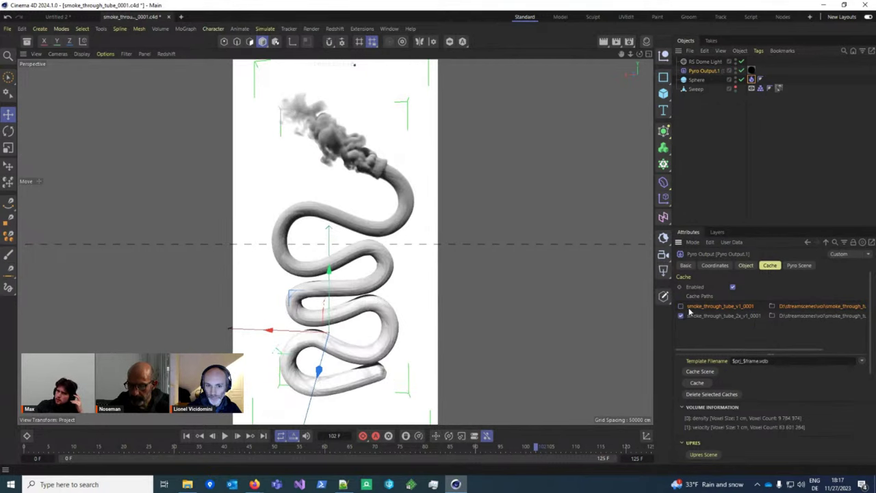
pyautogui.click(680, 306)
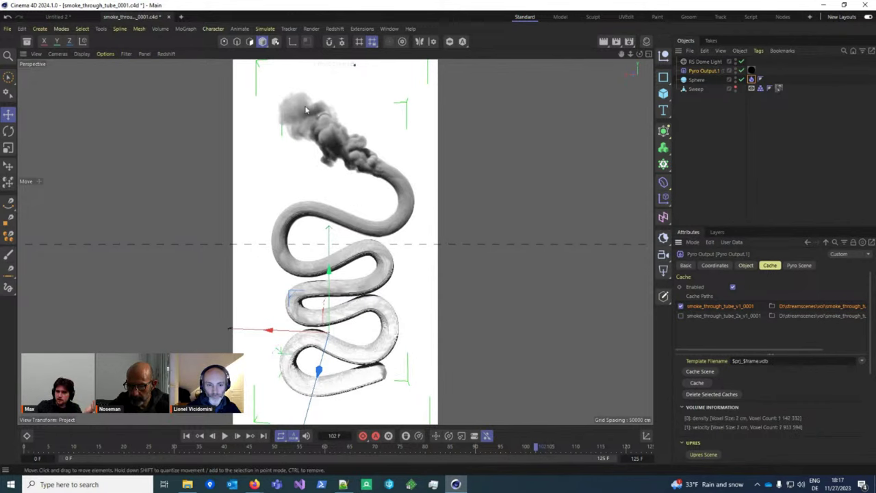
pyautogui.click(683, 318)
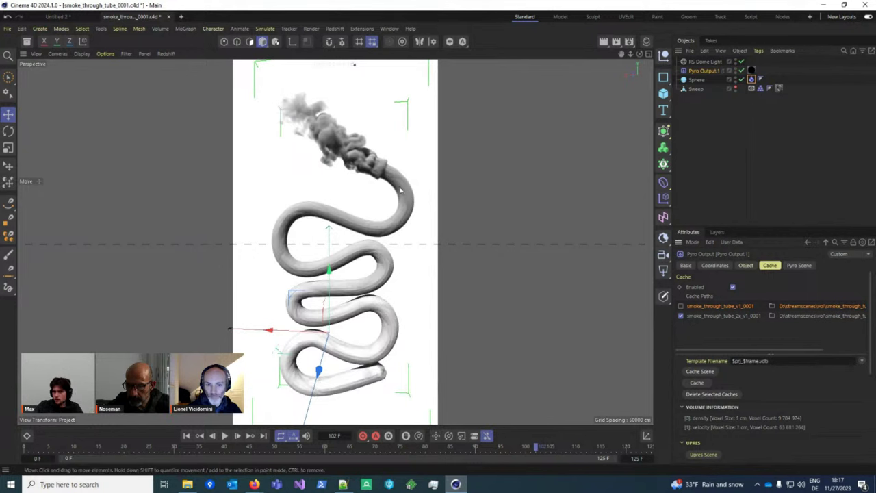
pyautogui.scroll(5, 344, 290)
pyautogui.scroll(2, 343, 290)
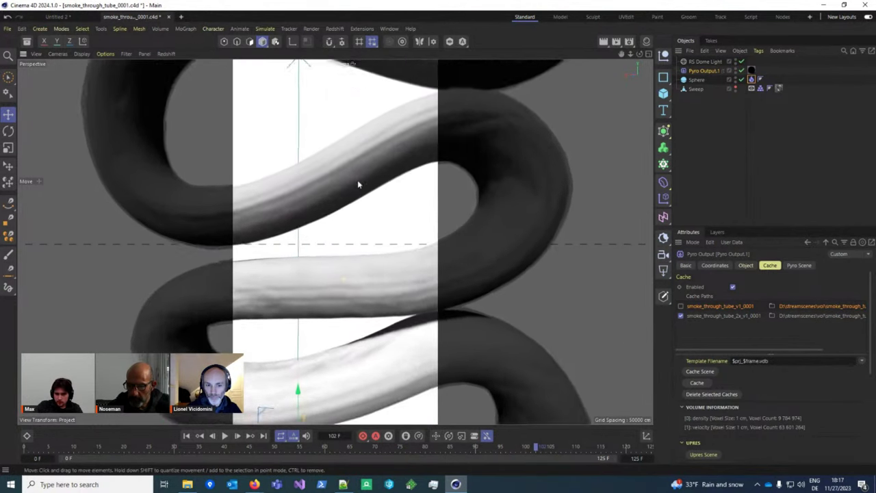
pyautogui.scroll(-8, 355, 178)
pyautogui.scroll(8, 349, 144)
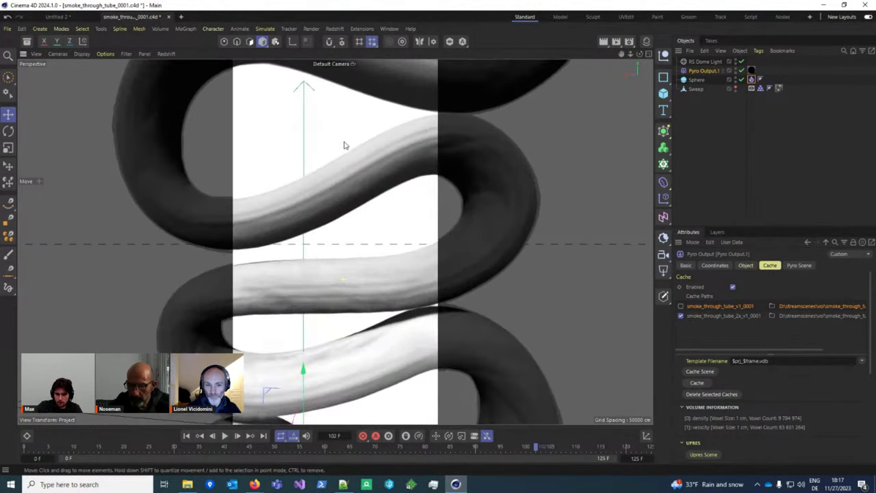
pyautogui.scroll(-2, 344, 145)
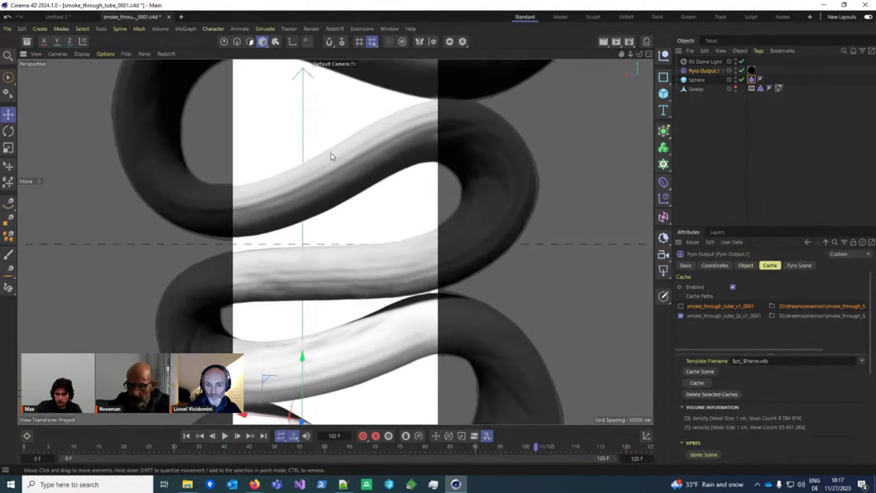
pyautogui.scroll(-2, 366, 317)
pyautogui.scroll(-3, 349, 294)
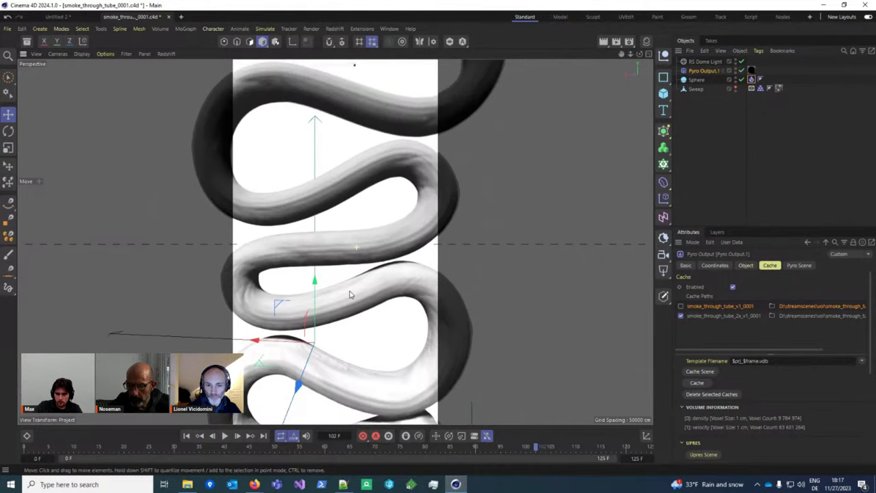
pyautogui.scroll(-6, 349, 294)
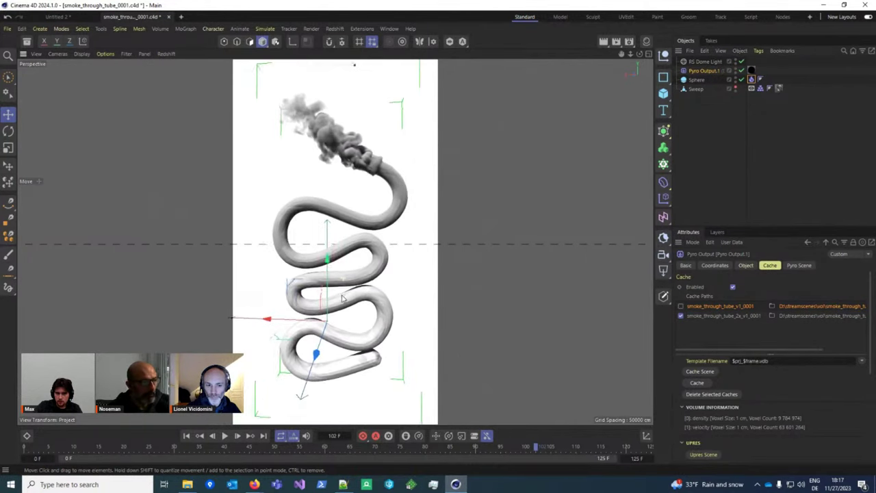
pyautogui.scroll(-4, 342, 297)
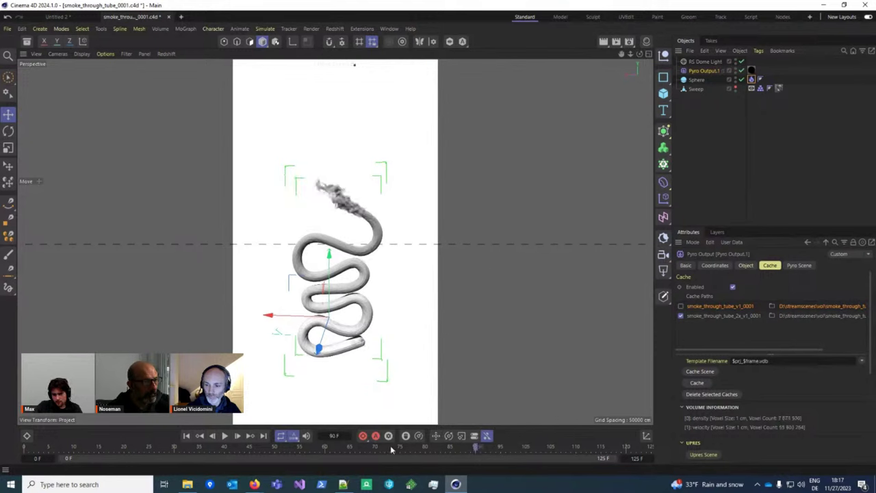
# Step: Check smoke_through_tube_2x_v1_0001, then expand the project's Pyro Density settings via Ctrl+D
pyautogui.click(680, 315)
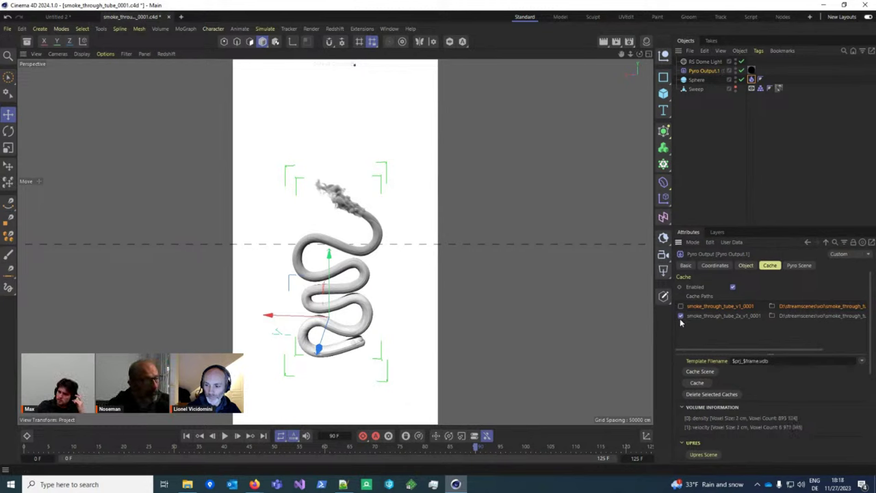
pyautogui.hotkey('ctrl', 'd')
pyautogui.scroll(-3, 733, 348)
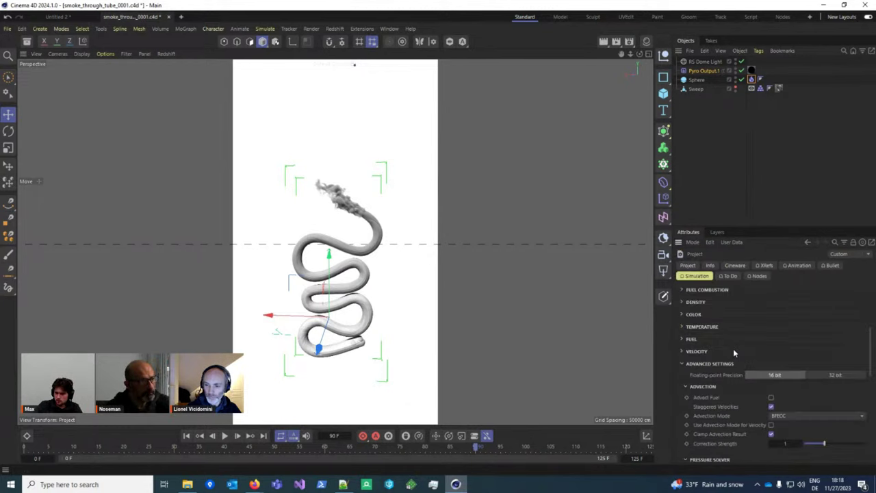
pyautogui.click(695, 302)
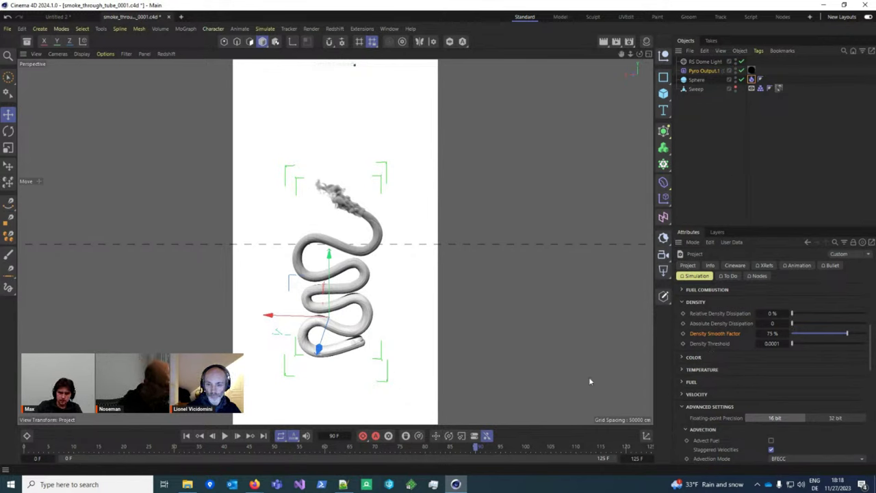
# Step: Return to the Pyro Output cache and check smoke_through_tube_v1_0001
pyautogui.click(703, 70)
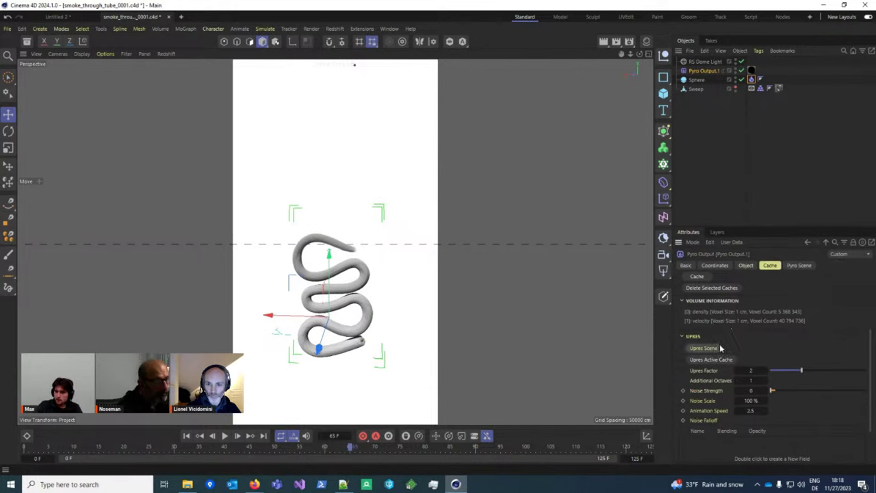
pyautogui.scroll(3, 724, 315)
pyautogui.scroll(5, 355, 303)
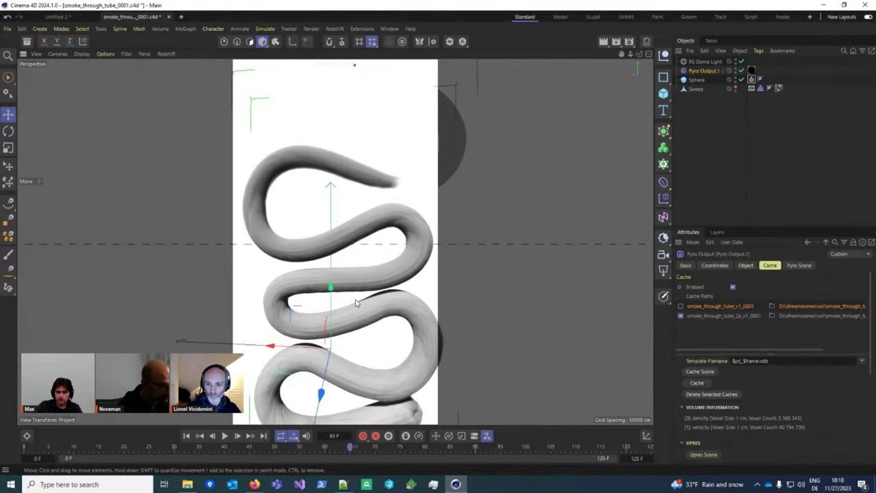
pyautogui.scroll(-3, 356, 311)
pyautogui.scroll(2, 393, 322)
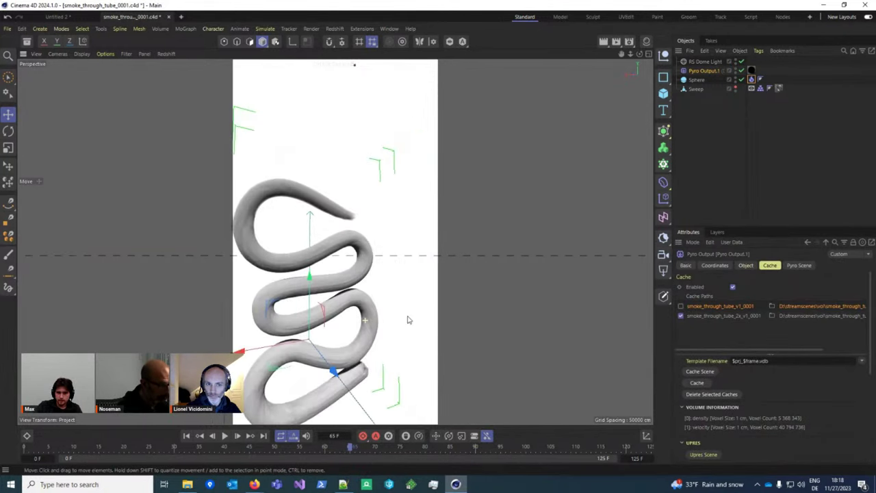
pyautogui.scroll(-2, 367, 313)
pyautogui.click(680, 306)
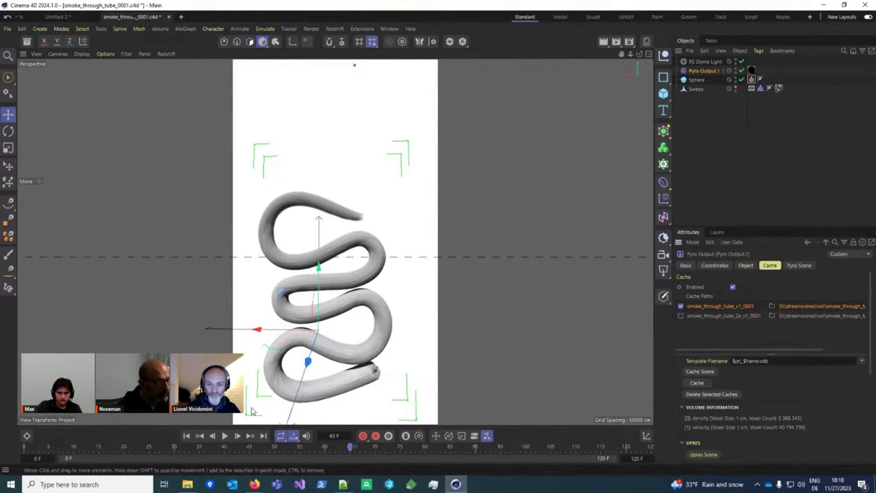
# Step: Replay the cached smoke from the start, stop at frame 95, and switch to djv
pyautogui.click(186, 435)
pyautogui.click(224, 435)
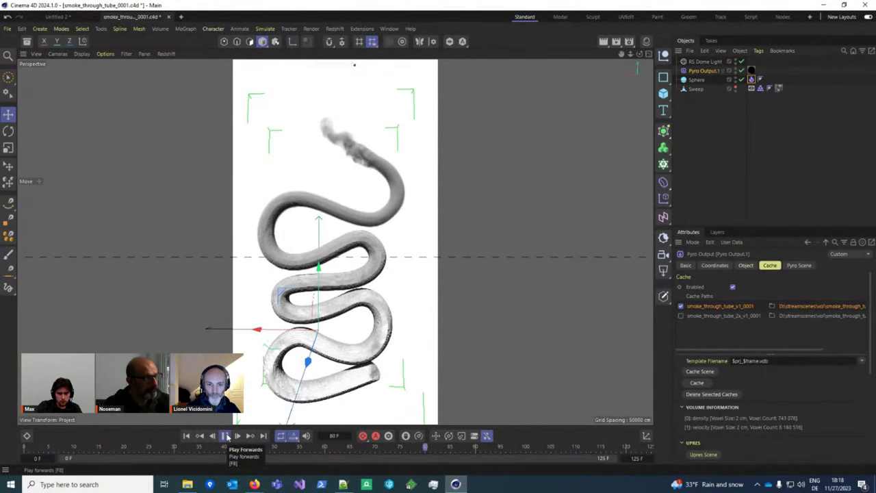
pyautogui.click(227, 436)
pyautogui.scroll(1, 354, 312)
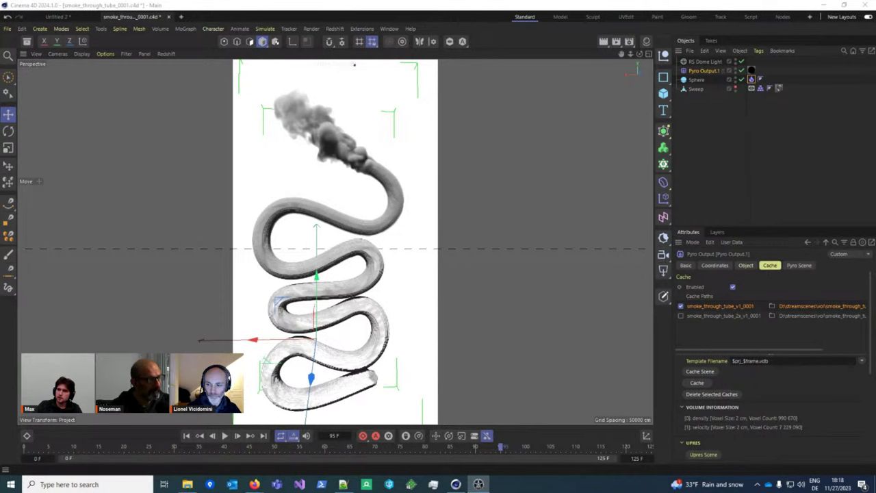
pyautogui.hotkey('alt', 'Tab')
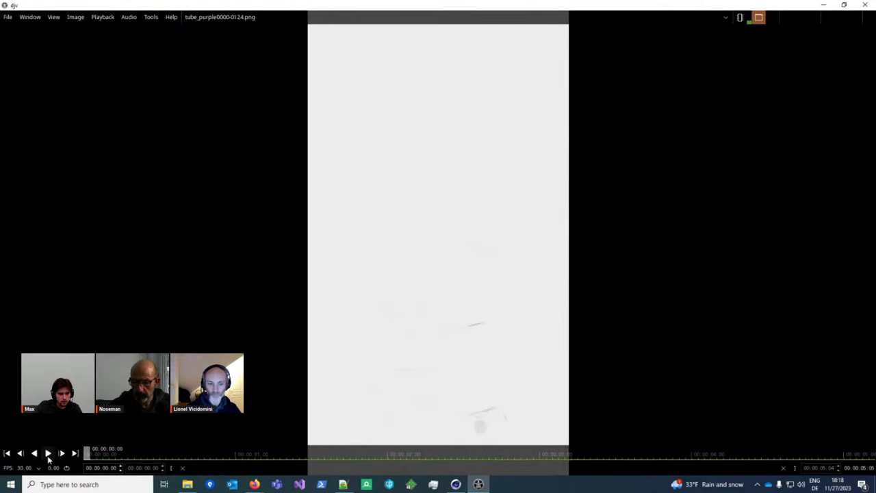
# Step: Play the tube_purple sequence in djv, stop, scrub back to 03:08, and zoom in
pyautogui.click(47, 454)
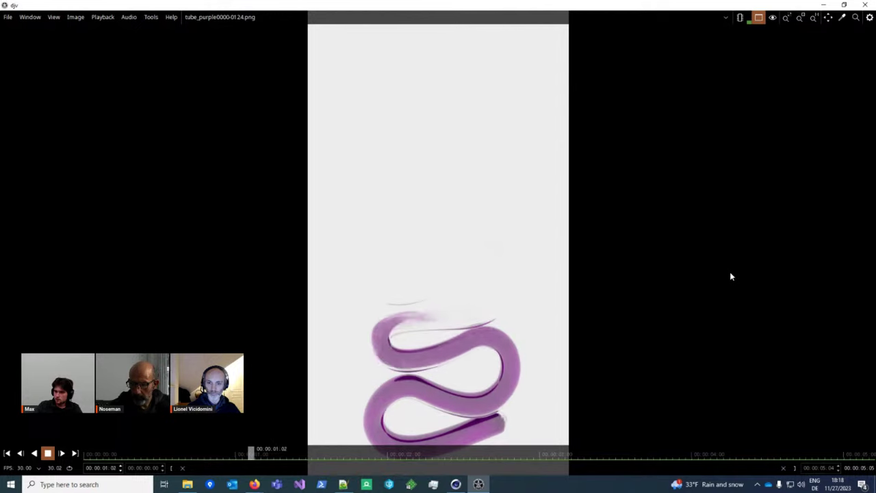
pyautogui.click(48, 453)
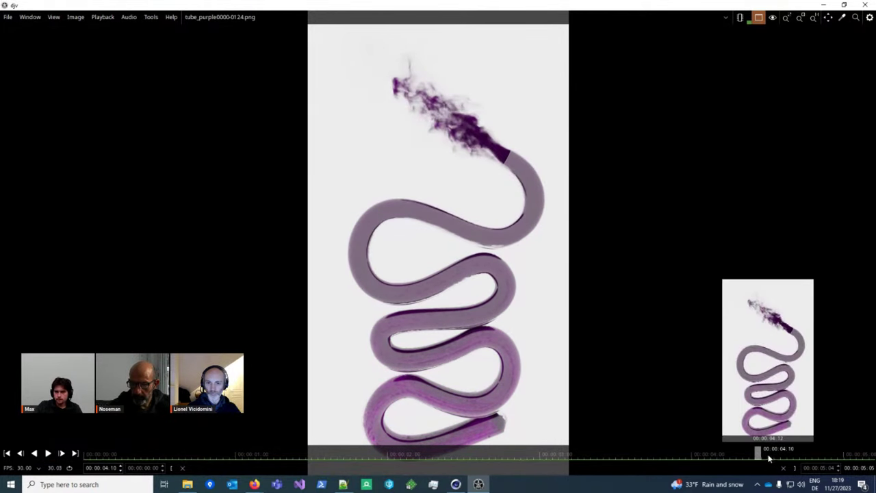
pyautogui.moveTo(762, 452); pyautogui.dragTo(630, 453)
pyautogui.scroll(5, 462, 137)
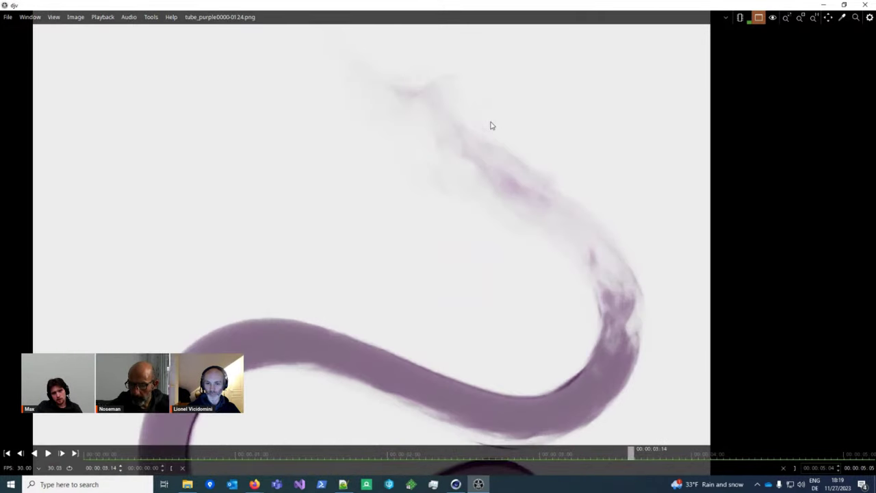
pyautogui.scroll(-3, 489, 154)
pyautogui.scroll(-1, 482, 157)
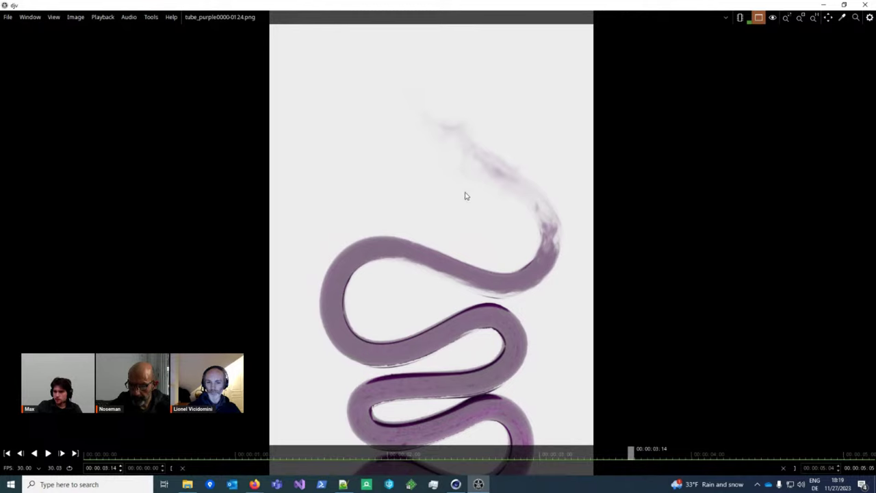
pyautogui.scroll(-1, 475, 171)
# Step: Close djv and close the current tube scene without saving
pyautogui.click(823, 5)
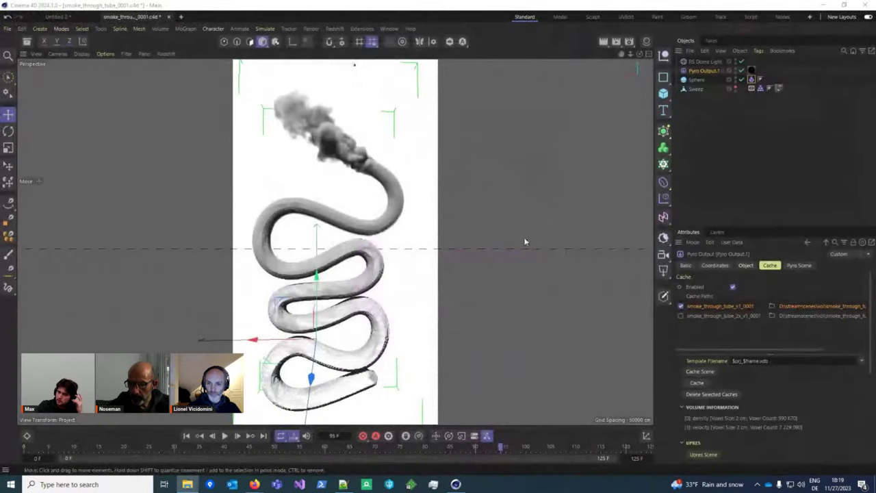
pyautogui.moveTo(345, 248)
pyautogui.keyDown('alt'); pyautogui.mouseDown()
pyautogui.moveTo(364, 250)
pyautogui.moveTo(346, 250)
pyautogui.mouseUp(); pyautogui.keyUp('alt')
pyautogui.click(187, 484)
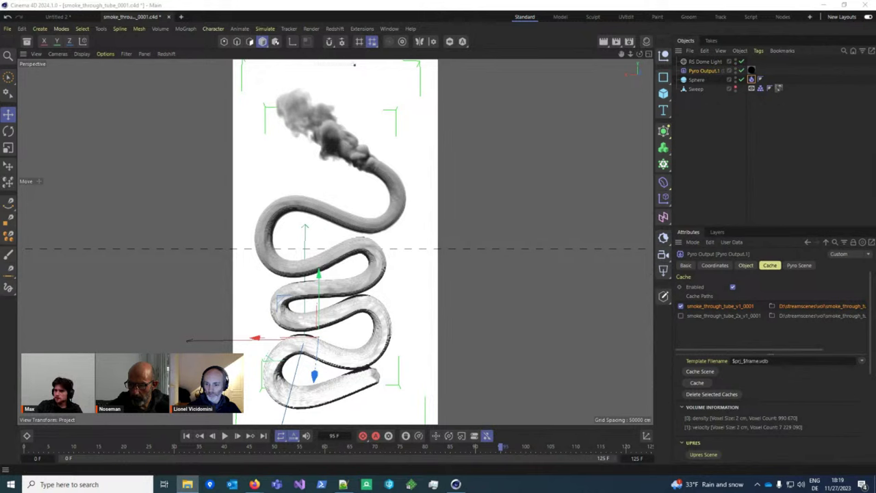
pyautogui.click(169, 18)
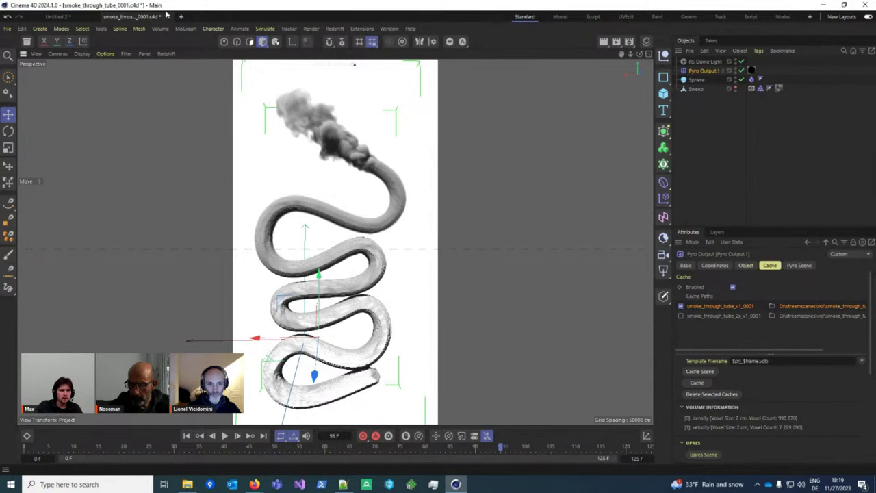
pyautogui.click(169, 19)
pyautogui.click(448, 277)
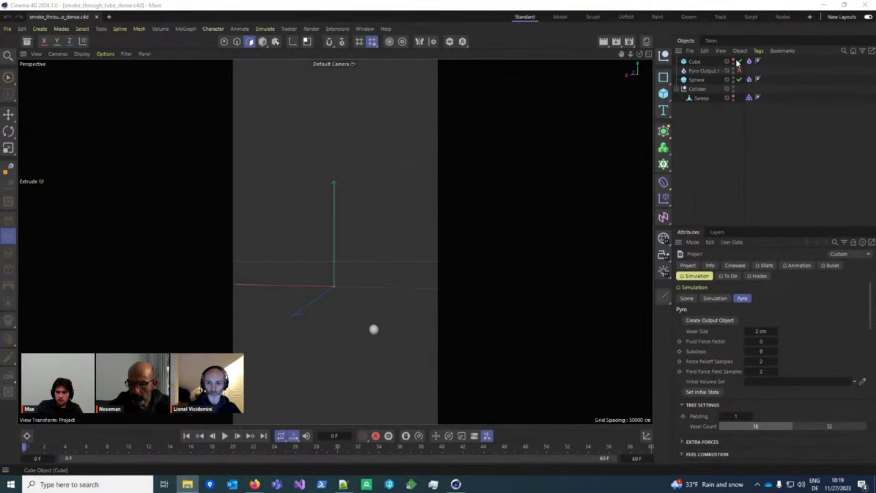
# Step: Orbit around the emitter plane in smoke_through_tube_dense.c4d to a near-frontal view
pyautogui.scroll(3, 334, 282)
pyautogui.keyDown('alt'); pyautogui.moveTo(336, 279); pyautogui.dragTo(346, 299); pyautogui.keyUp('alt')
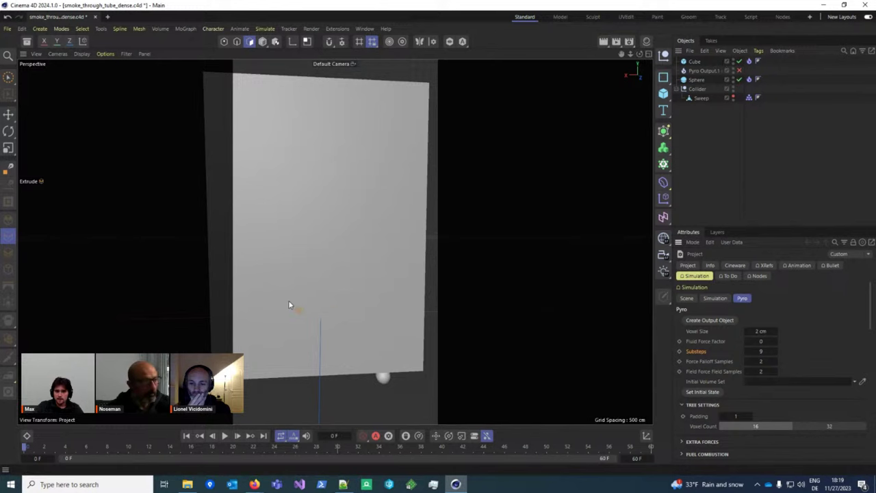
pyautogui.keyDown('alt'); pyautogui.moveTo(290, 303); pyautogui.dragTo(411, 230); pyautogui.keyUp('alt')
pyautogui.keyDown('alt'); pyautogui.moveTo(347, 211); pyautogui.dragTo(344, 254); pyautogui.keyUp('alt')
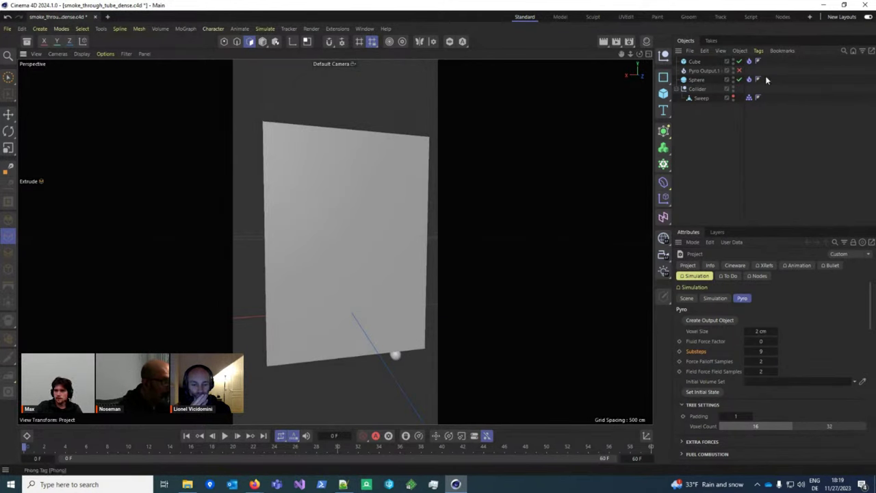
# Step: Inspect the Cube's Pyro Emitter settings with the plane turned face-on
pyautogui.click(748, 61)
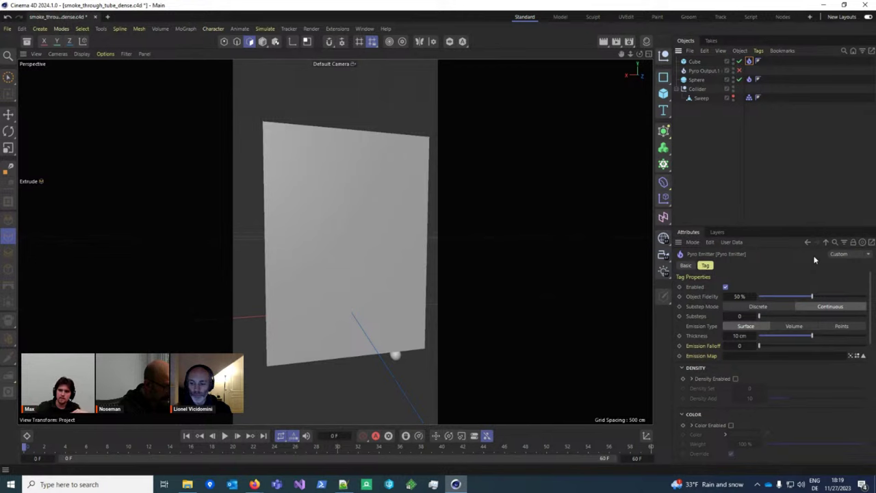
pyautogui.scroll(-2, 746, 380)
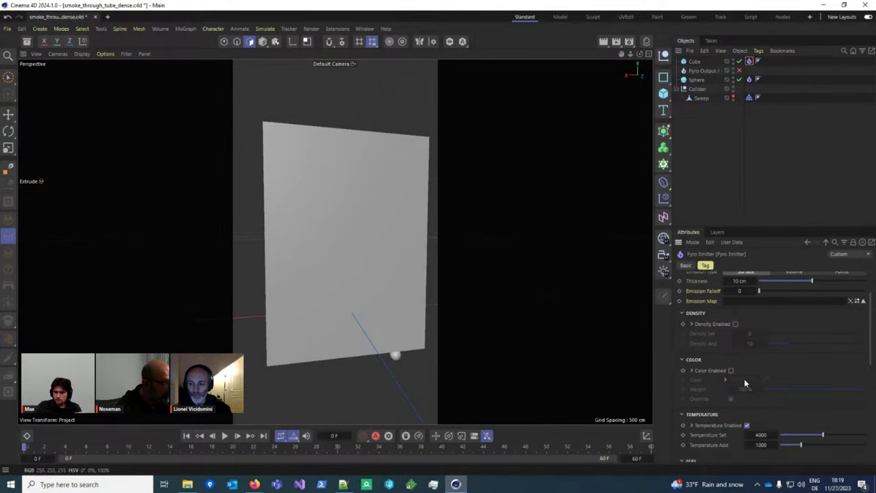
pyautogui.scroll(-2, 776, 409)
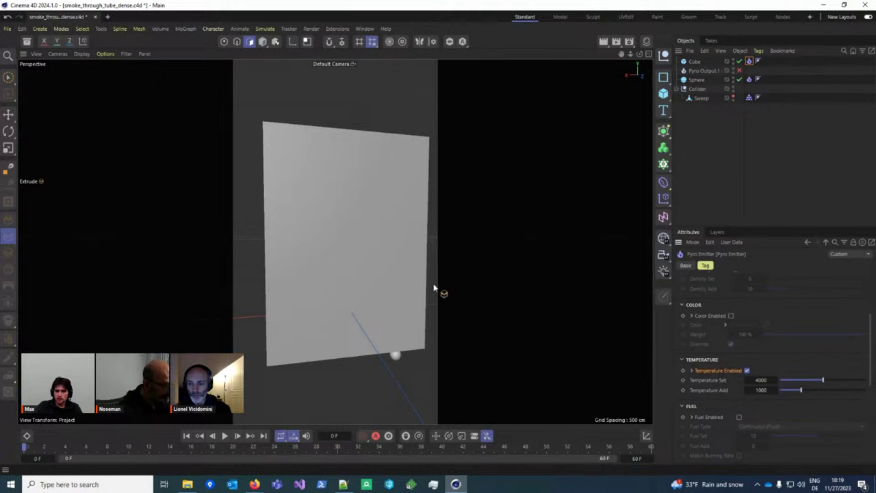
pyautogui.keyDown('alt'); pyautogui.moveTo(433, 288); pyautogui.dragTo(338, 265); pyautogui.keyUp('alt')
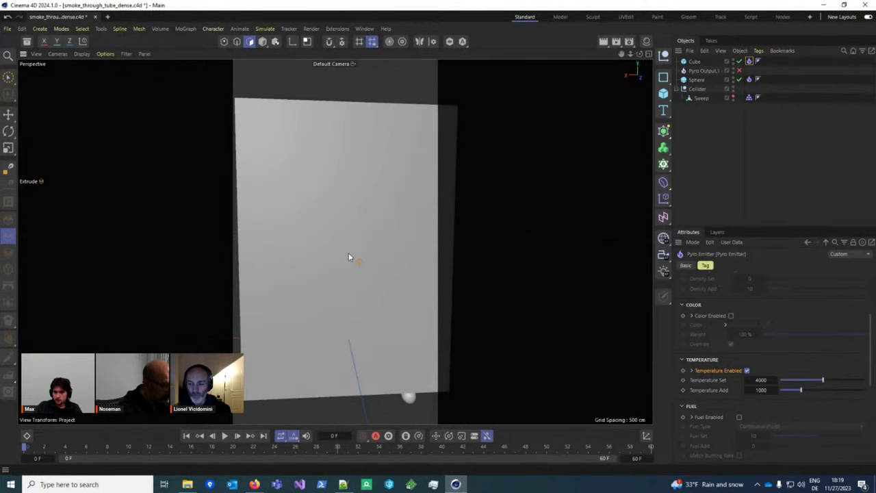
# Step: Disable the Cube emitter and show the project's Pyro Draw settings (Density Multiplier 0.3, 75% quality)
pyautogui.click(429, 227)
pyautogui.click(749, 61)
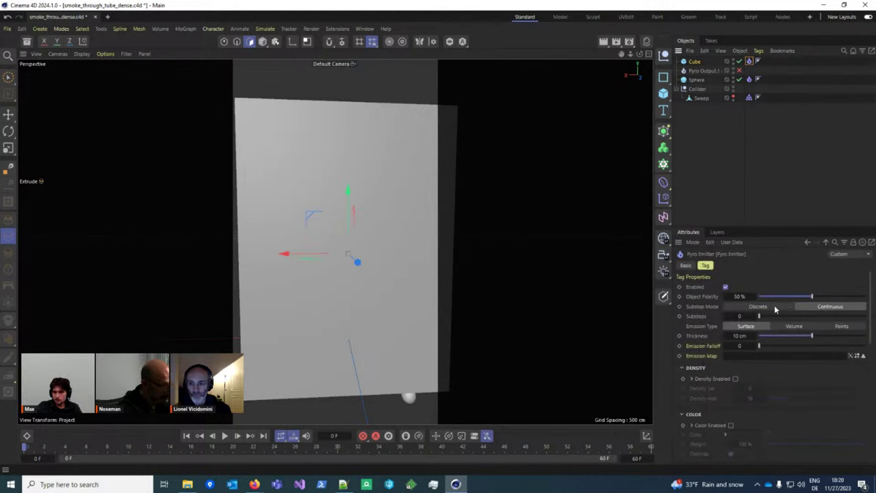
pyautogui.click(738, 61)
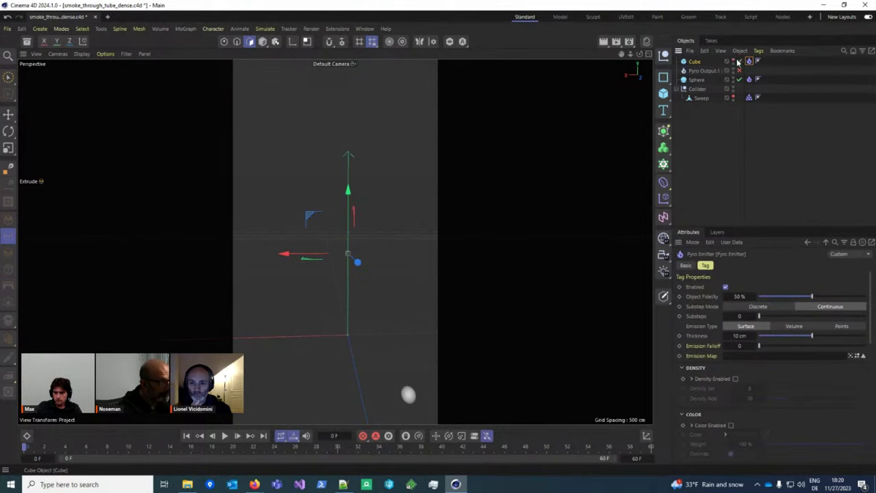
pyautogui.hotkey('ctrl', 'd')
pyautogui.scroll(-10, 780, 383)
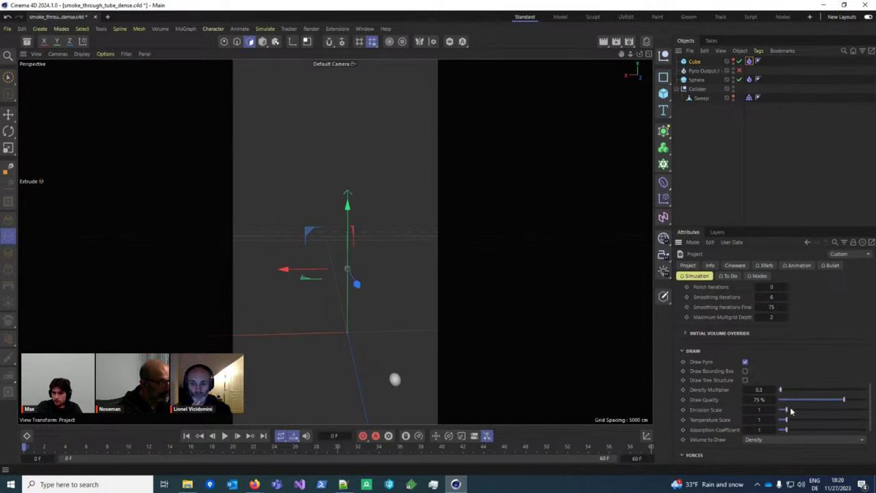
# Step: Draw the pyro volume as Shaded and advance the simulation one frame
pyautogui.click(787, 440)
pyautogui.click(761, 378)
pyautogui.click(237, 436)
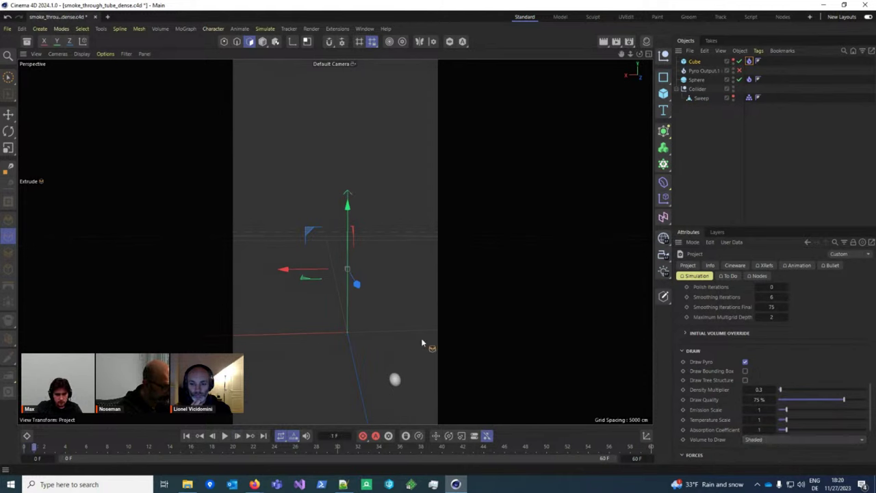
pyautogui.scroll(5, 346, 327)
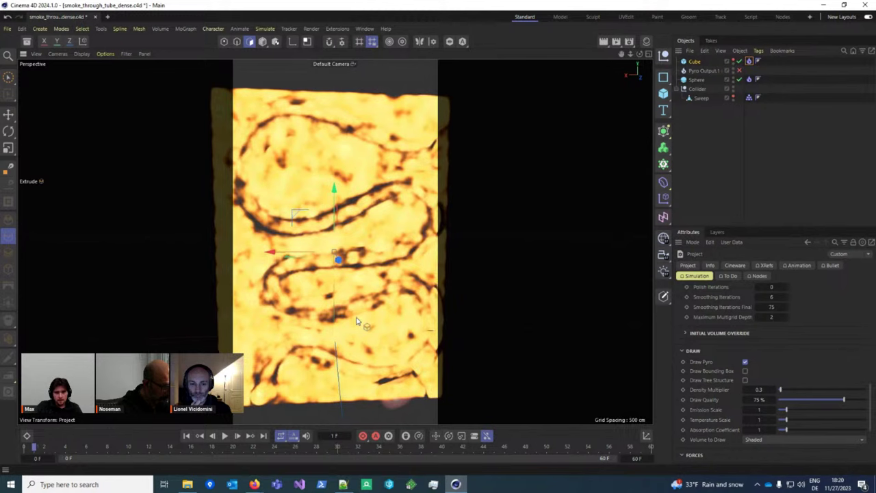
pyautogui.scroll(6, 350, 257)
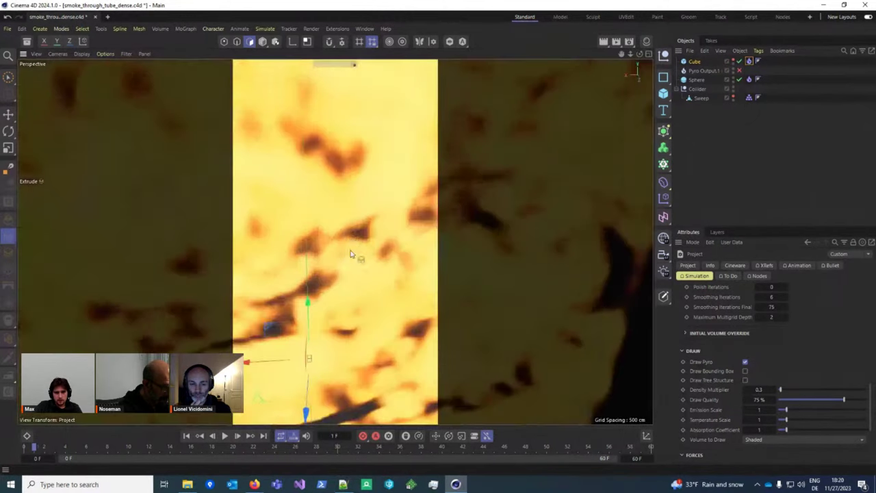
pyautogui.scroll(-8, 340, 239)
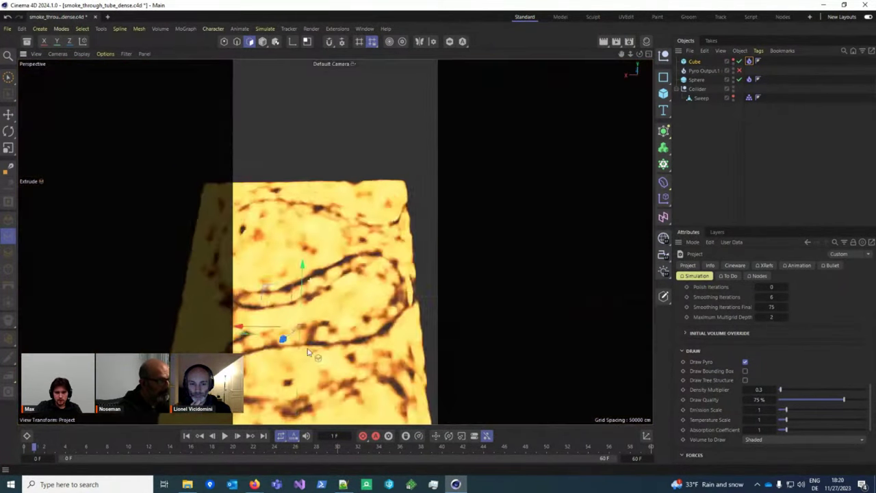
pyautogui.scroll(3, 326, 328)
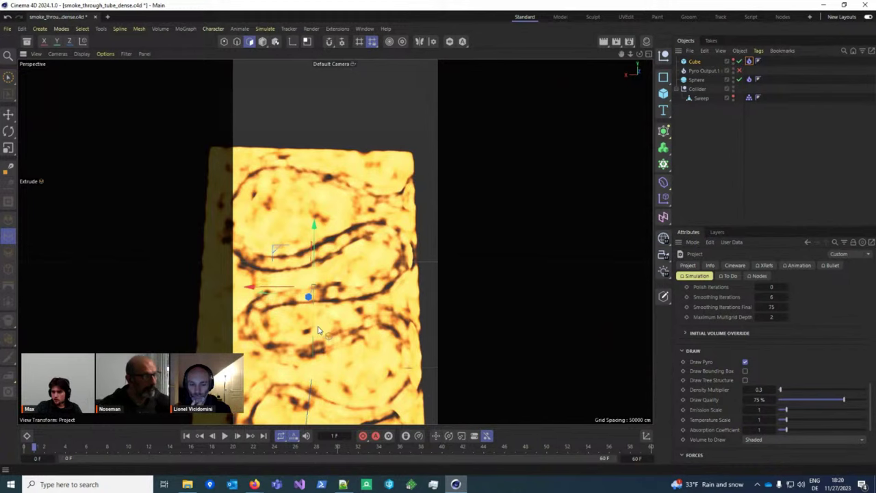
pyautogui.scroll(-2, 317, 333)
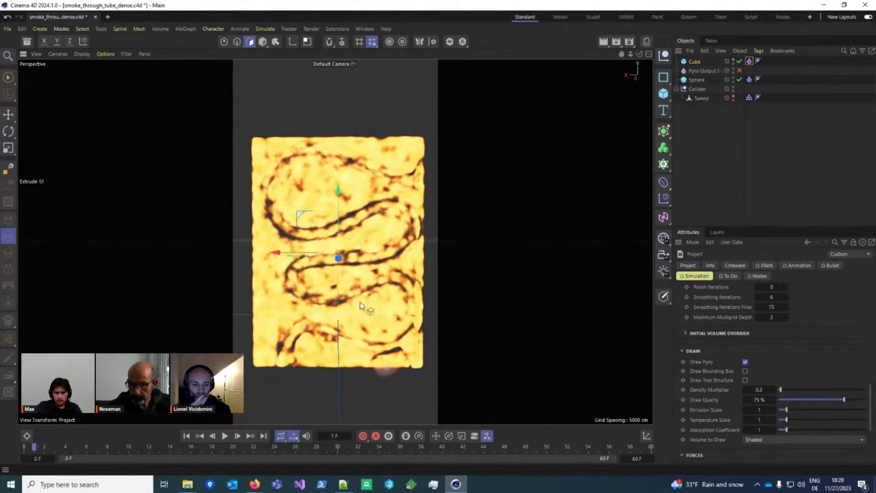
# Step: Show the voxel tree structure around the smoke while orbiting, then hide it again
pyautogui.click(745, 380)
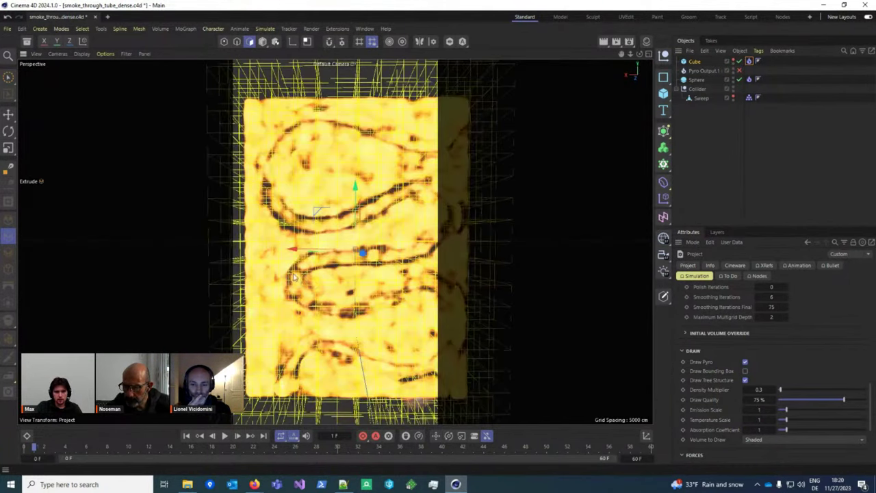
pyautogui.keyDown('alt'); pyautogui.moveTo(331, 277); pyautogui.dragTo(409, 363); pyautogui.keyUp('alt')
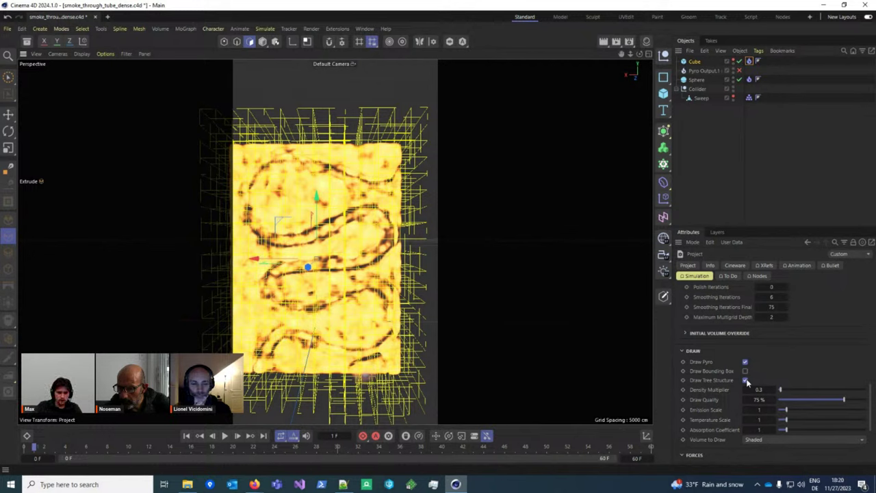
pyautogui.click(745, 380)
pyautogui.keyDown('alt'); pyautogui.moveTo(429, 308); pyautogui.dragTo(371, 303); pyautogui.keyUp('alt')
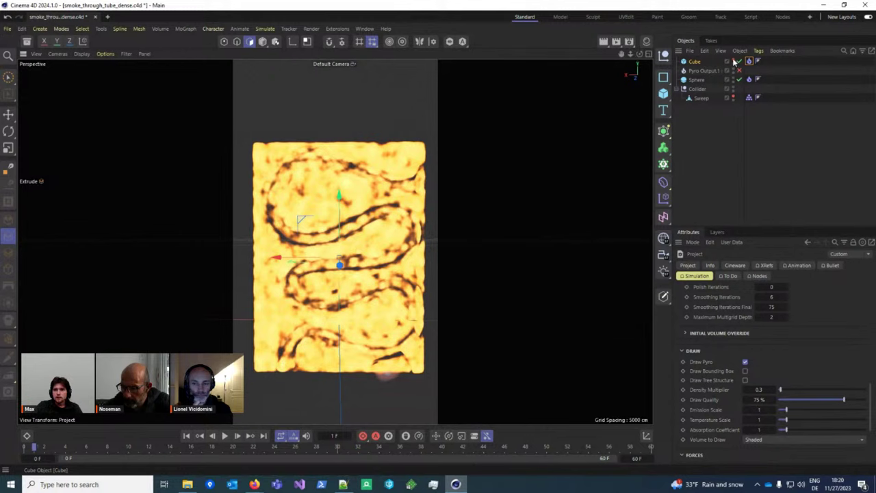
# Step: Switch the volume display back to Density and replay the simulation from frame 0
pyautogui.click(787, 439)
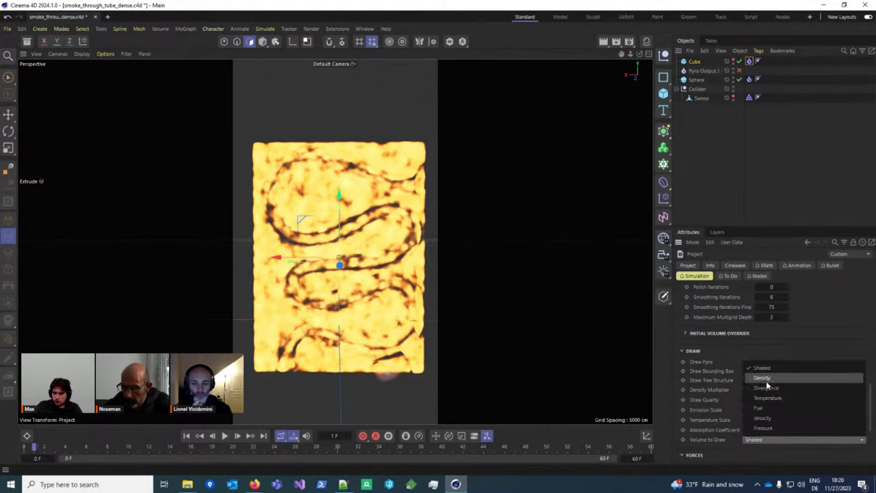
pyautogui.click(766, 382)
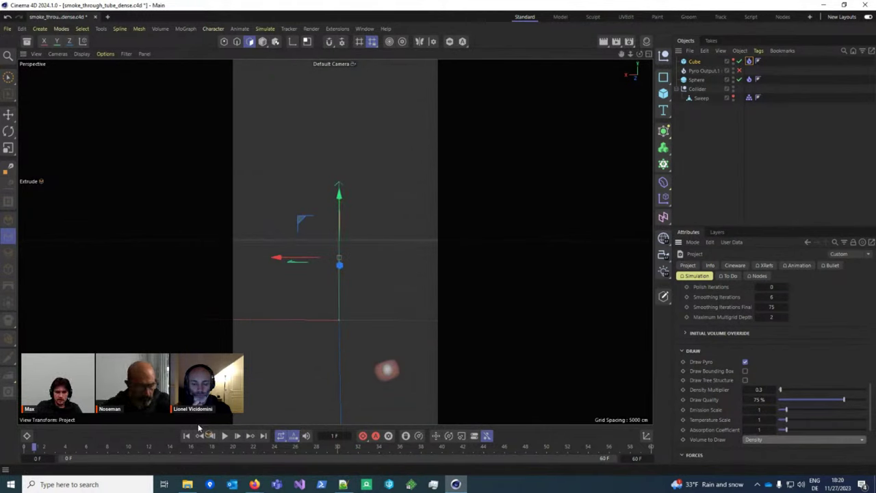
pyautogui.click(225, 436)
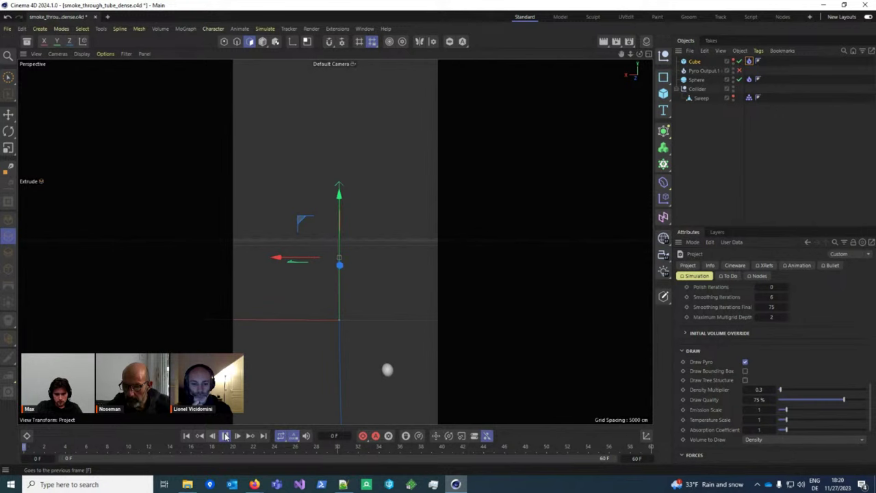
pyautogui.click(224, 436)
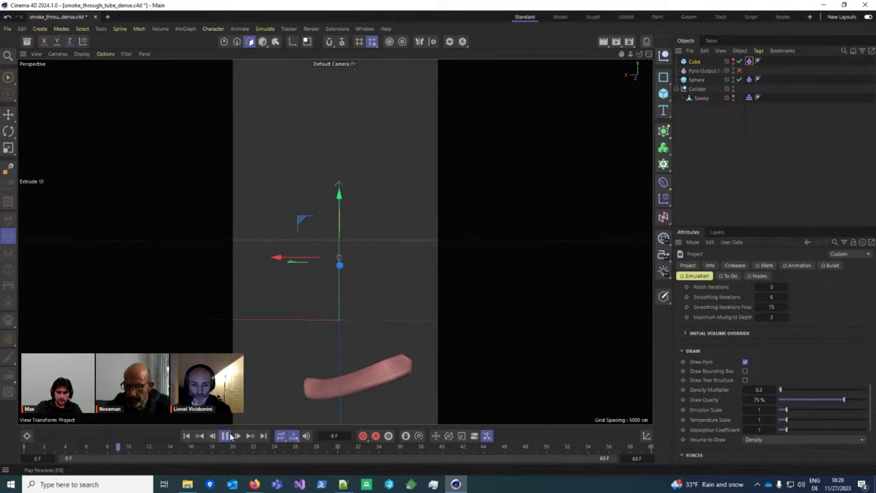
pyautogui.press('F8')
# Step: Keep Density drawing and play the simulation on to frame 14
pyautogui.click(800, 441)
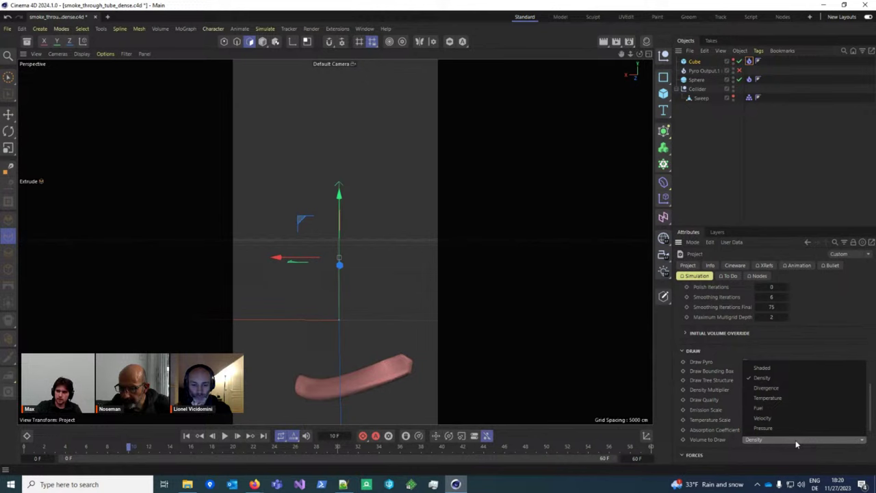
pyautogui.click(796, 443)
pyautogui.scroll(10, 780, 411)
pyautogui.scroll(2, 739, 327)
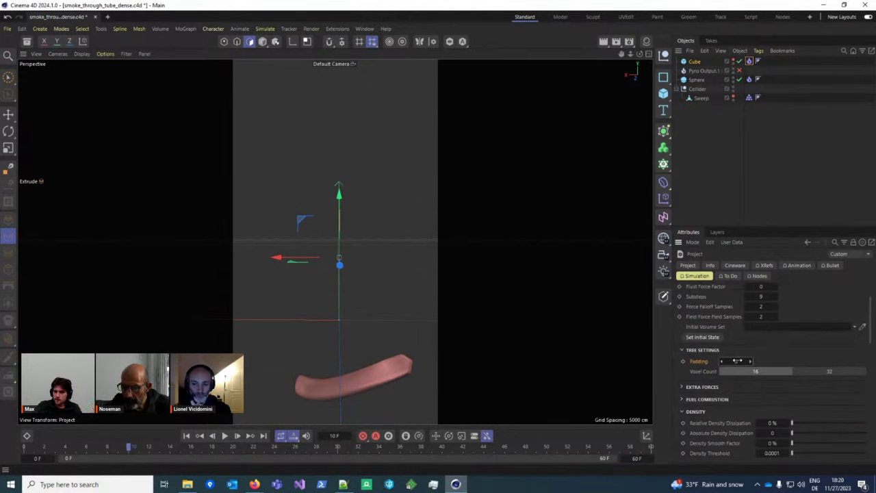
pyautogui.scroll(-2, 795, 382)
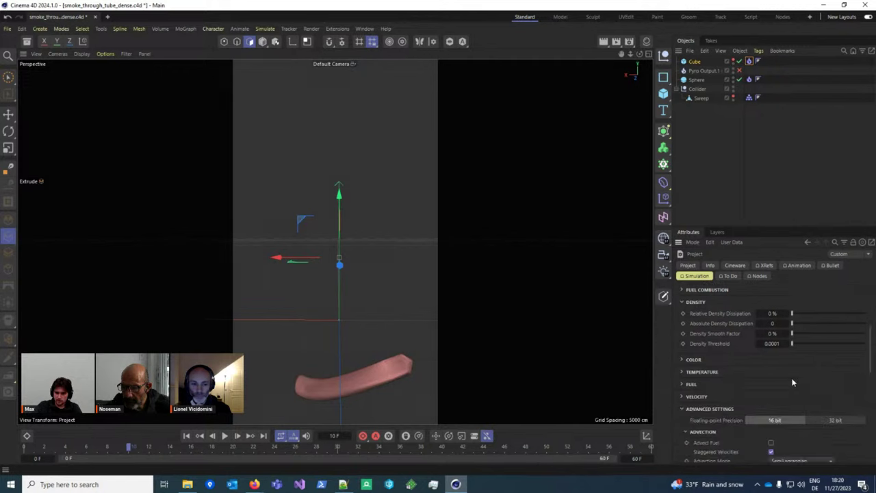
pyautogui.scroll(-6, 792, 339)
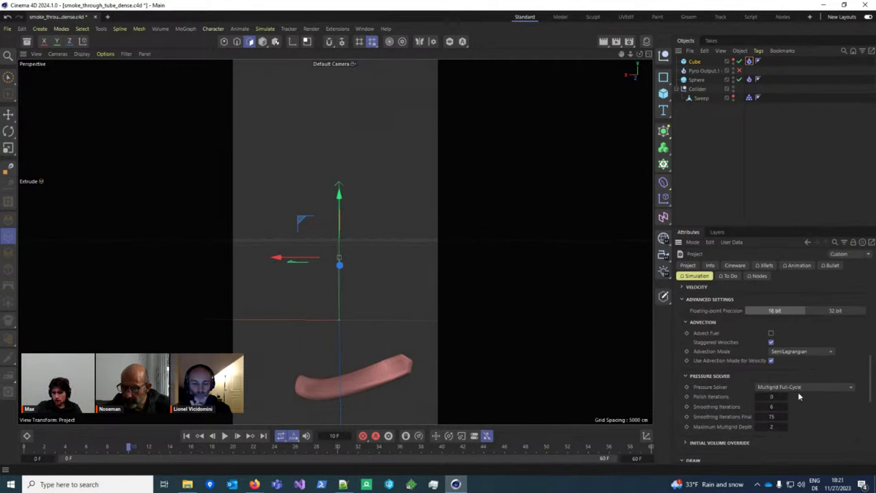
pyautogui.press('F8')
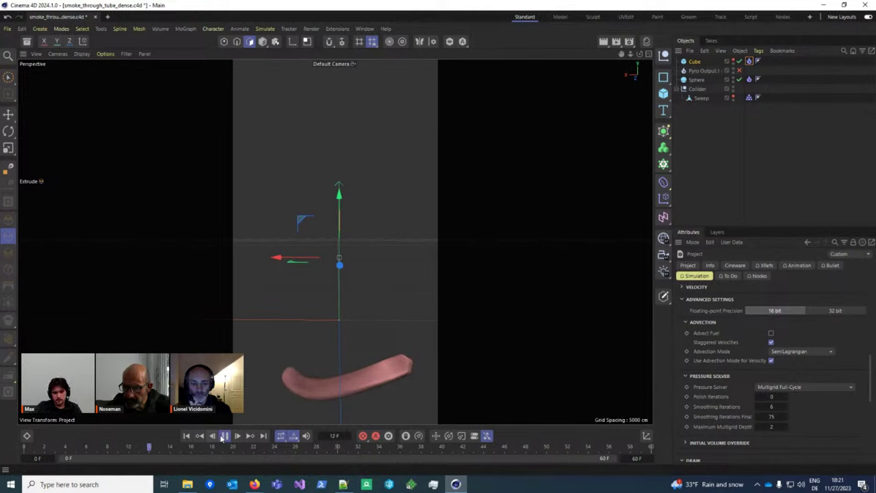
pyautogui.press('F8')
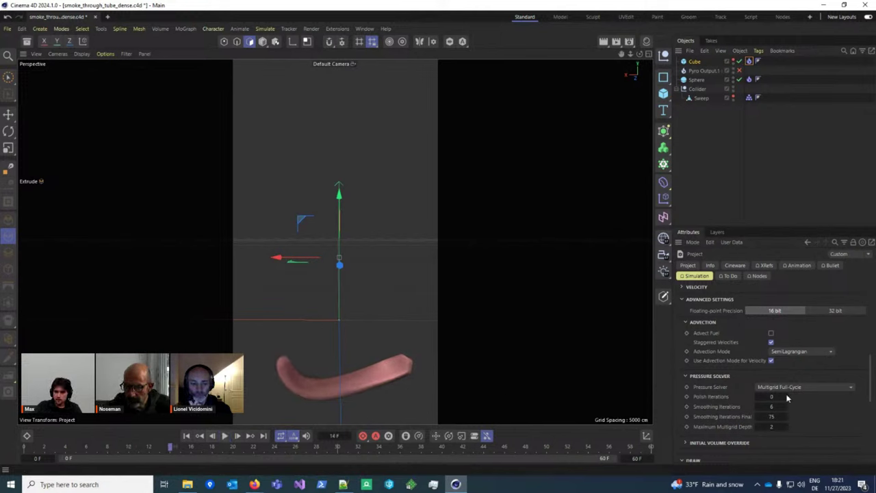
# Step: Set Advection Mode to BFECC and restart the simulation from the first frame
pyautogui.click(797, 351)
pyautogui.click(807, 389)
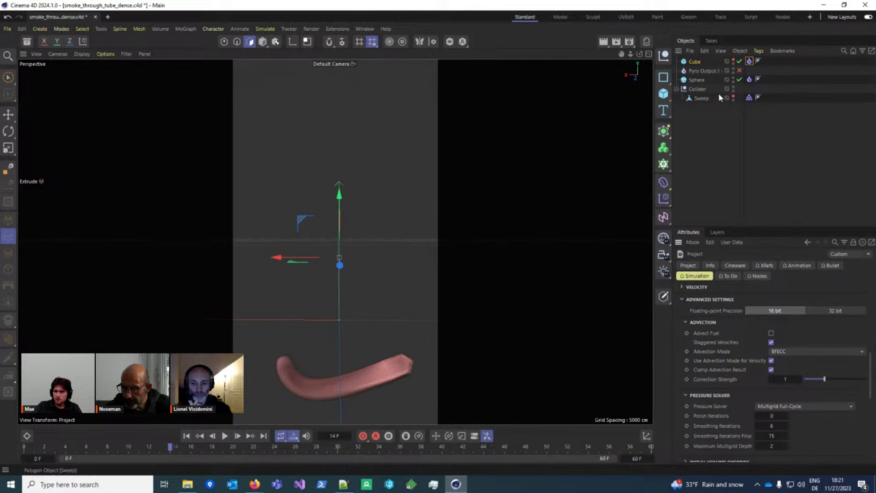
pyautogui.click(748, 79)
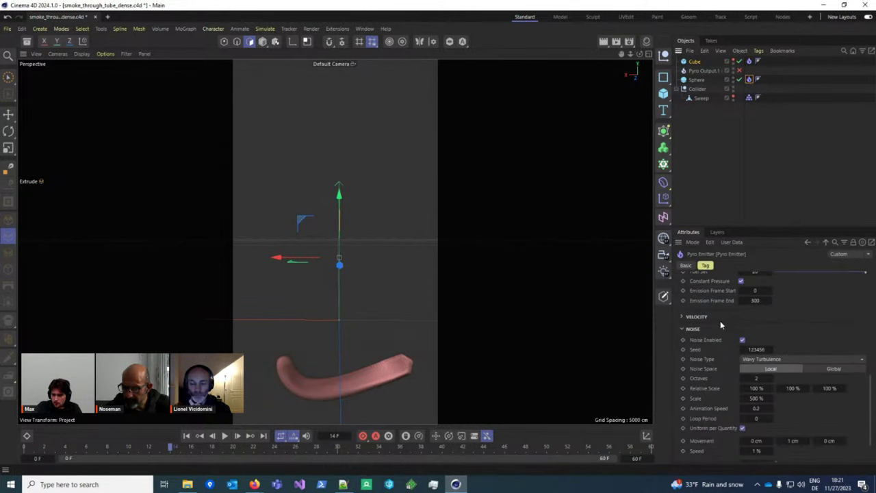
pyautogui.scroll(3, 720, 324)
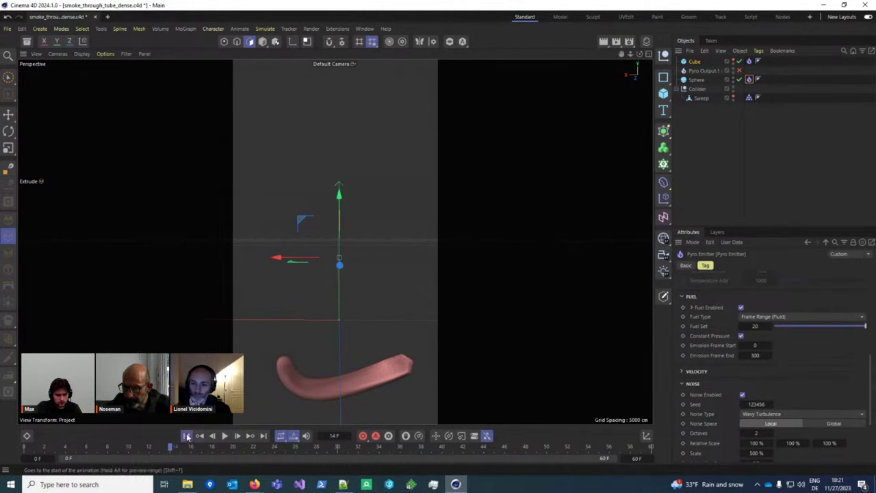
pyautogui.click(224, 435)
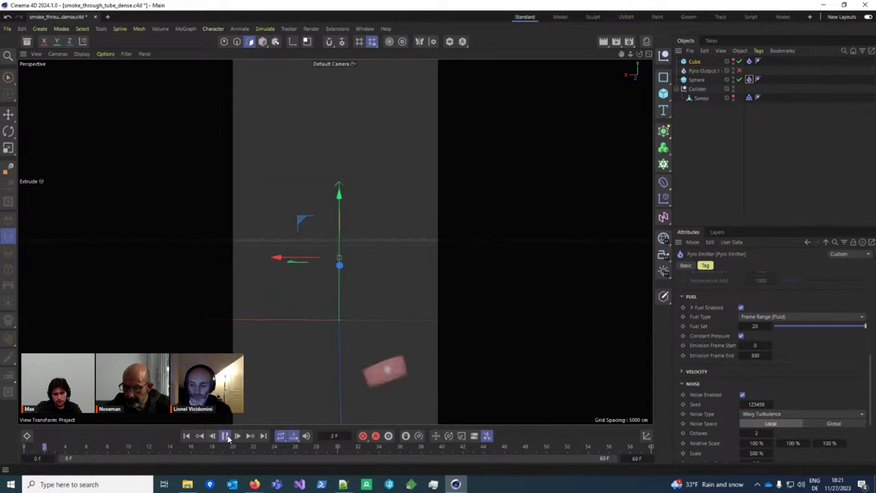
pyautogui.scroll(-5, 802, 353)
# Step: Bring up the project simulation settings again
pyautogui.hotkey('ctrl', 'd')
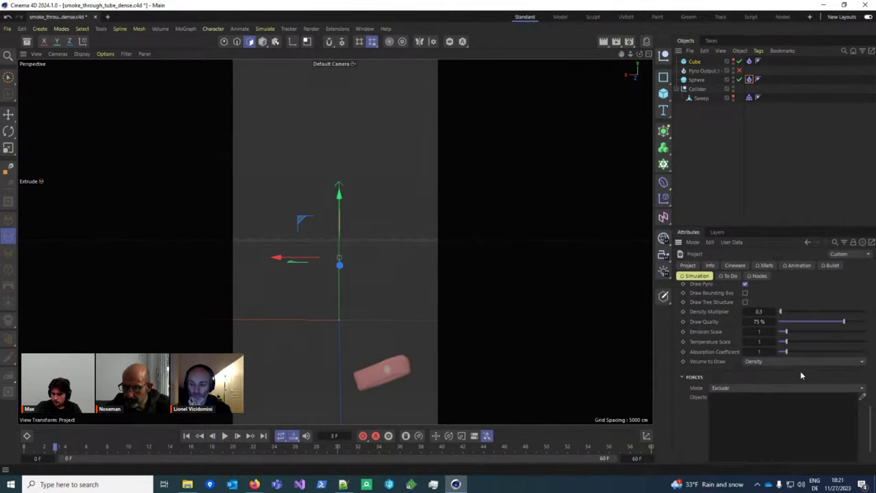
pyautogui.scroll(-5, 800, 370)
pyautogui.scroll(2, 787, 329)
pyautogui.scroll(-2, 799, 361)
# Step: Draw the pyro volume as Pressure and play the simulation to frame 5
pyautogui.click(787, 416)
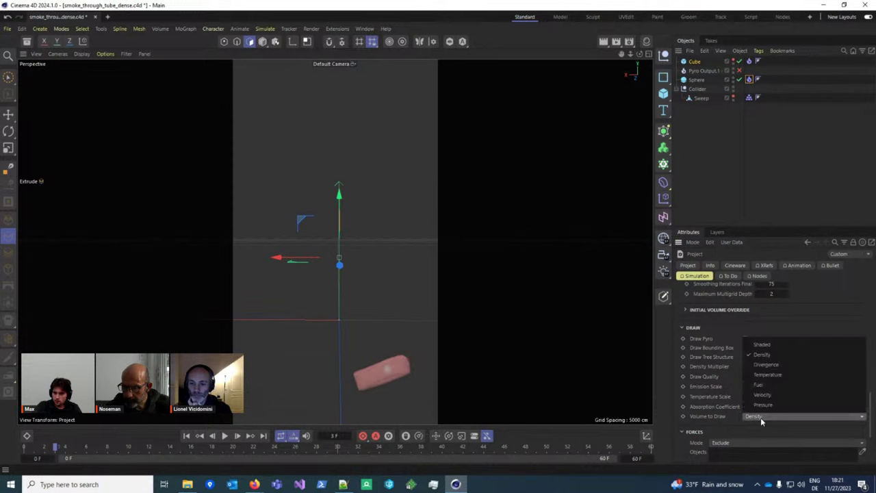
pyautogui.click(761, 403)
pyautogui.scroll(2, 342, 361)
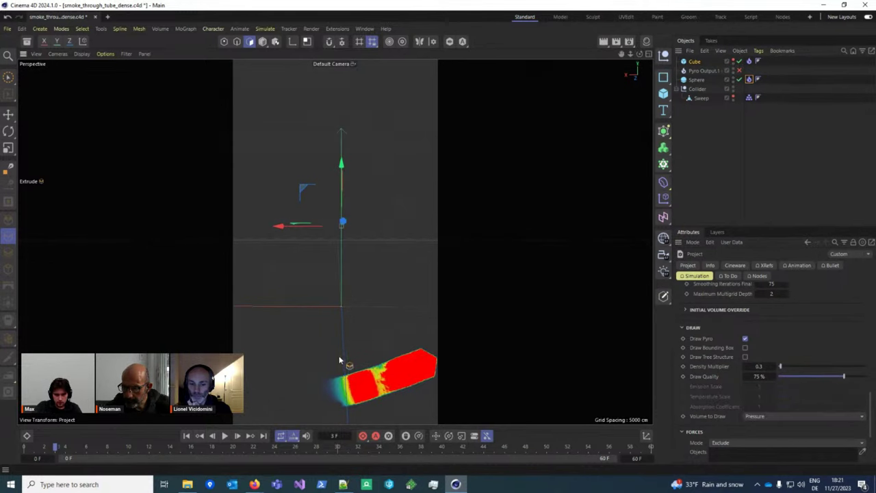
pyautogui.click(225, 435)
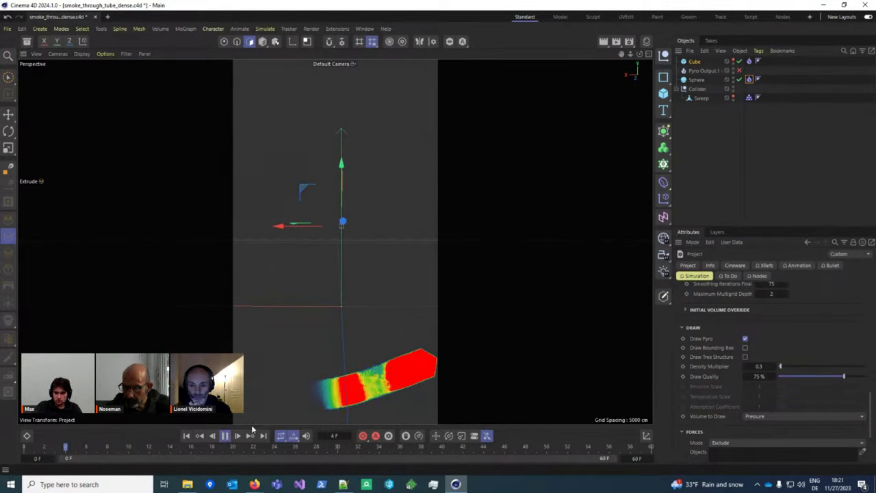
pyautogui.click(225, 438)
# Step: Reset Pressure Solver, Smoothing Iterations (8) and Smoothing Iterations Final (50) to defaults
pyautogui.scroll(2, 787, 342)
pyautogui.rightClick(726, 319)
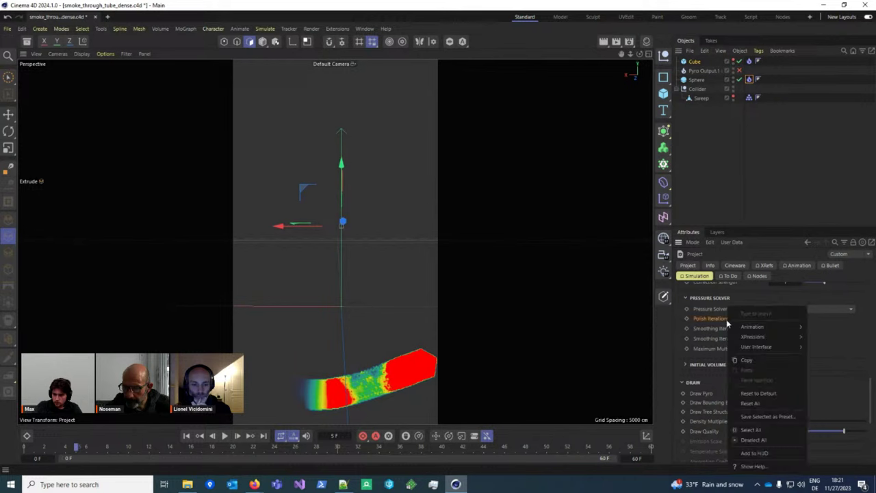
pyautogui.click(703, 313)
pyautogui.rightClick(702, 314)
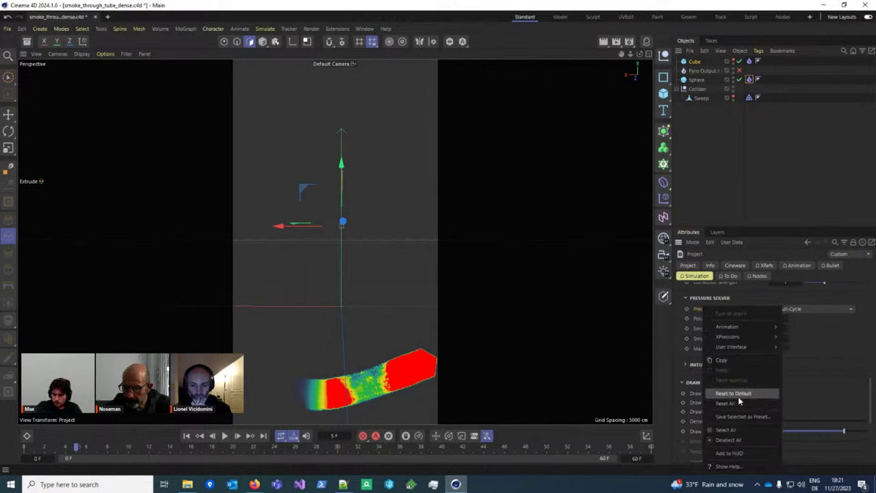
pyautogui.click(737, 396)
pyautogui.rightClick(728, 329)
pyautogui.click(760, 393)
pyautogui.rightClick(729, 331)
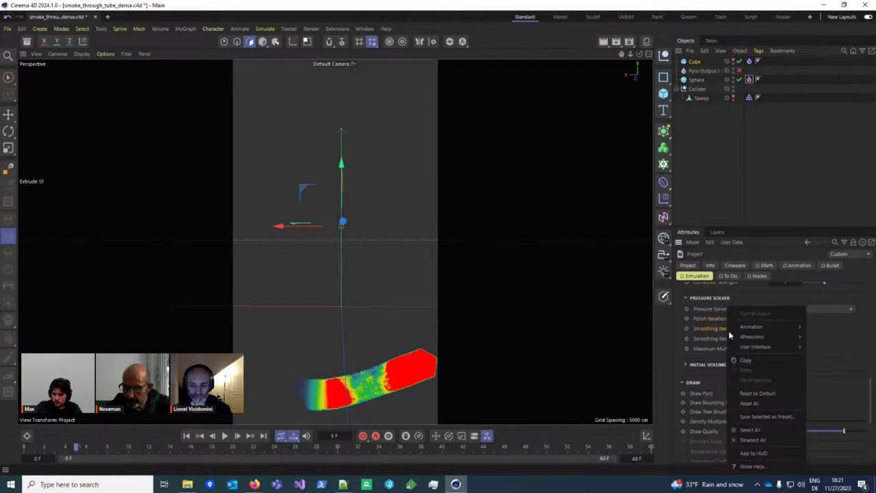
pyautogui.click(759, 394)
pyautogui.rightClick(727, 338)
pyautogui.click(763, 404)
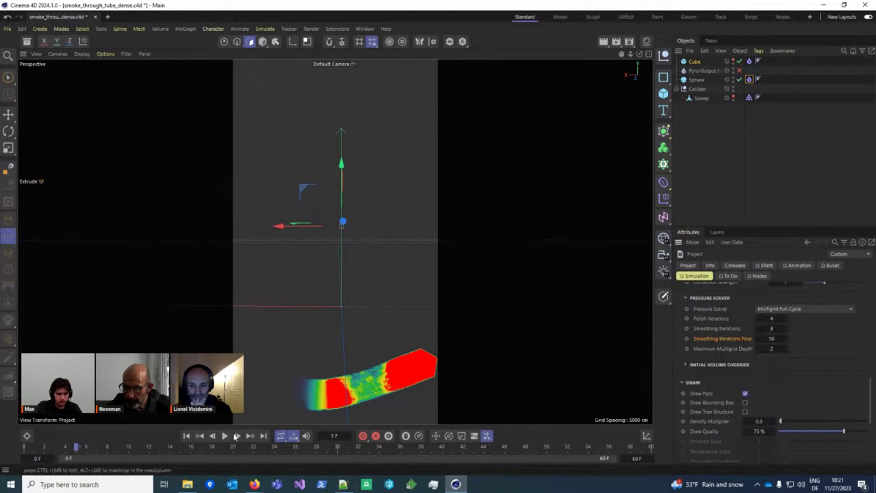
# Step: Rerun the simulation to frame 7, raise Polish Iterations to 12, and rerun it
pyautogui.click(217, 437)
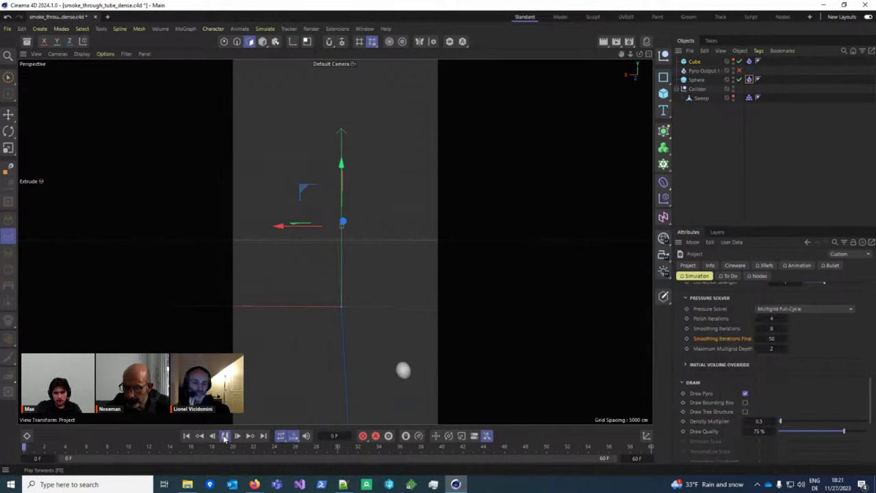
pyautogui.click(224, 436)
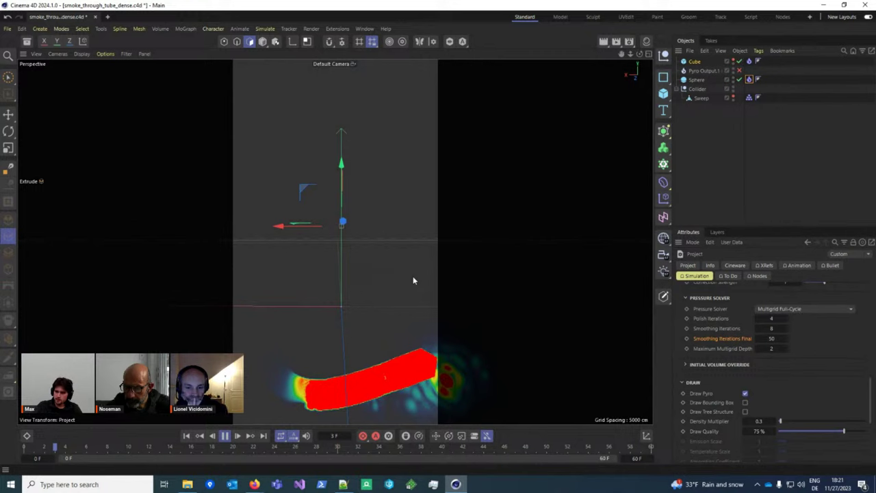
pyautogui.click(226, 436)
pyautogui.click(804, 308)
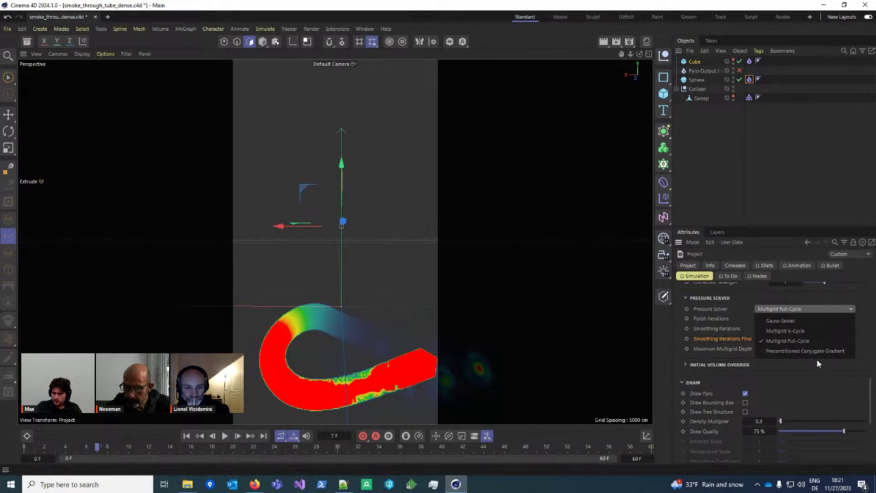
pyautogui.press('Escape')
pyautogui.click(804, 309)
pyautogui.click(801, 335)
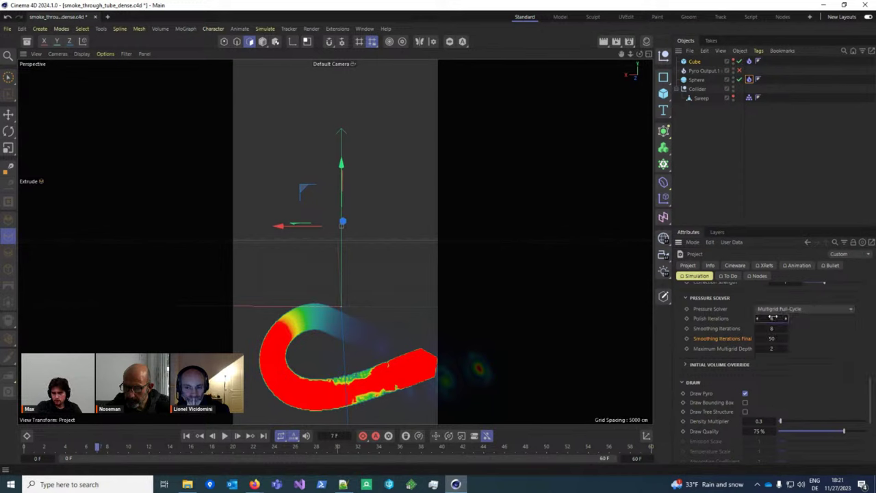
pyautogui.click(186, 436)
pyautogui.click(225, 436)
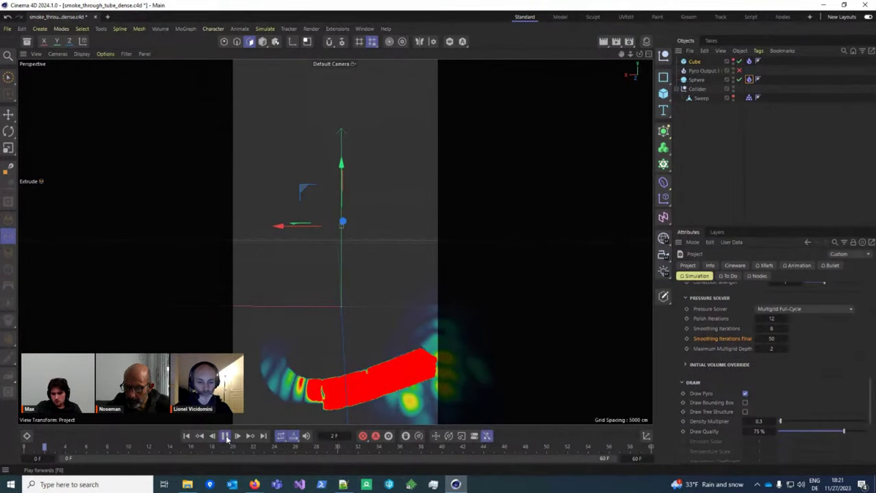
# Step: Switch the pressure solver to Preconditioned Conjugate Gradient and re-simulate from frame 0
pyautogui.keyDown('alt'); pyautogui.moveTo(416, 381); pyautogui.dragTo(423, 352, button='middle'); pyautogui.keyUp('alt')
pyautogui.click(845, 309)
pyautogui.click(831, 352)
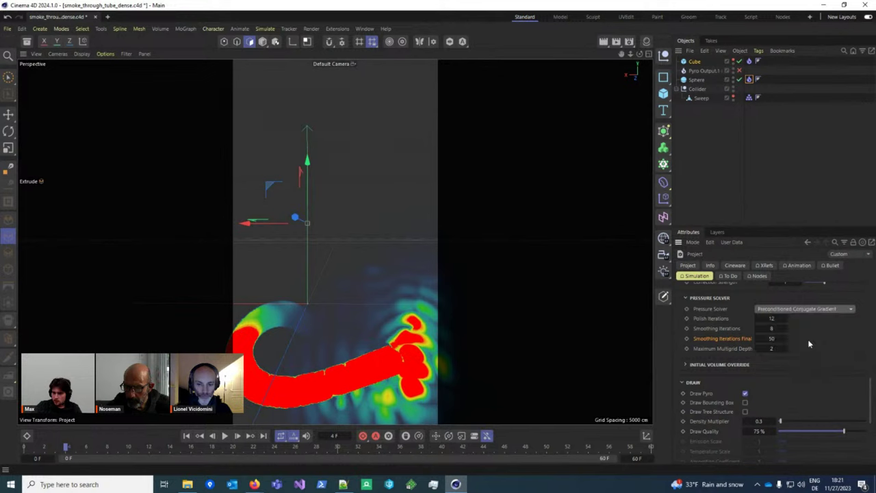
pyautogui.scroll(-2, 821, 349)
pyautogui.keyDown('alt'); pyautogui.moveTo(358, 332); pyautogui.dragTo(245, 395); pyautogui.keyUp('alt')
pyautogui.click(187, 435)
pyautogui.click(224, 438)
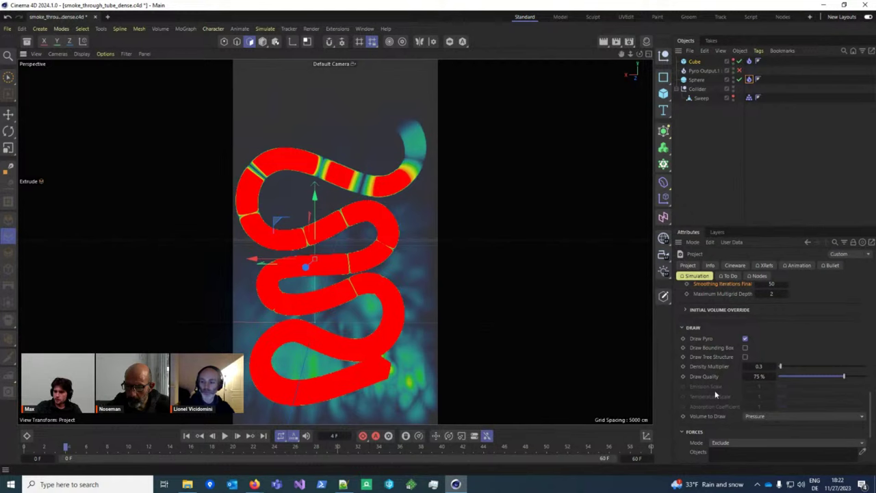
# Step: Set Volume to Draw to Density and orbit to see the smoke's hook shape
pyautogui.click(797, 416)
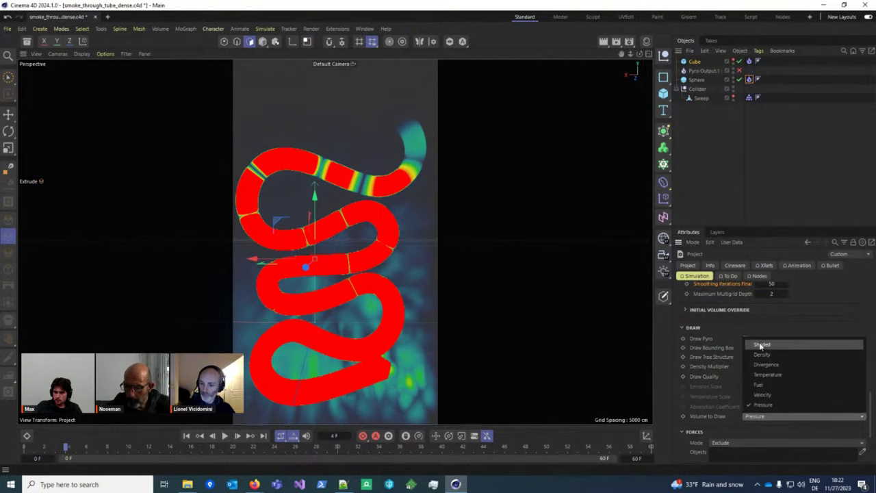
pyautogui.click(761, 345)
pyautogui.click(824, 417)
pyautogui.click(761, 355)
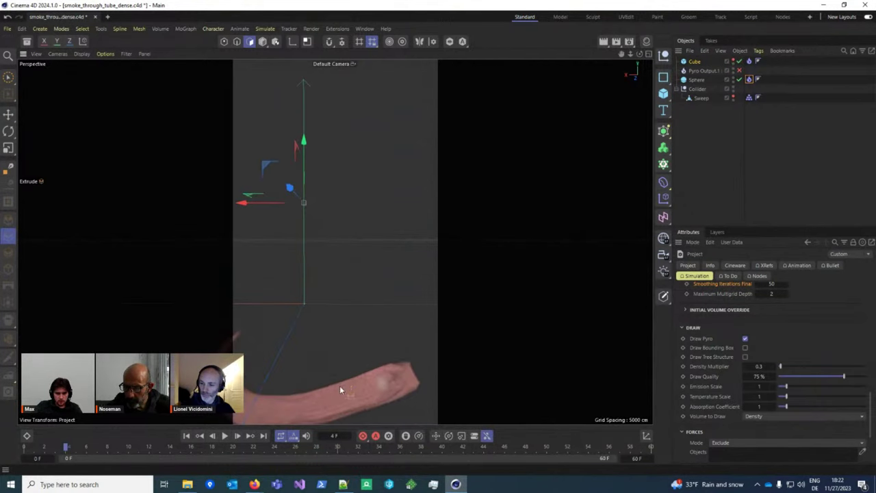
pyautogui.keyDown('alt'); pyautogui.moveTo(339, 389); pyautogui.dragTo(322, 356); pyautogui.keyUp('alt')
pyautogui.scroll(4, 786, 362)
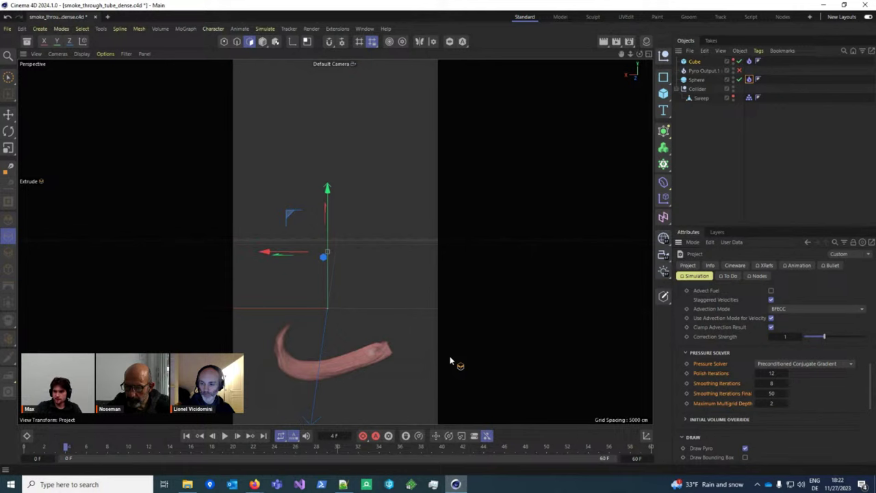
# Step: Turn off Staggered Velocities and replay the simulation from frame 0 to frame 5
pyautogui.click(771, 299)
pyautogui.click(187, 435)
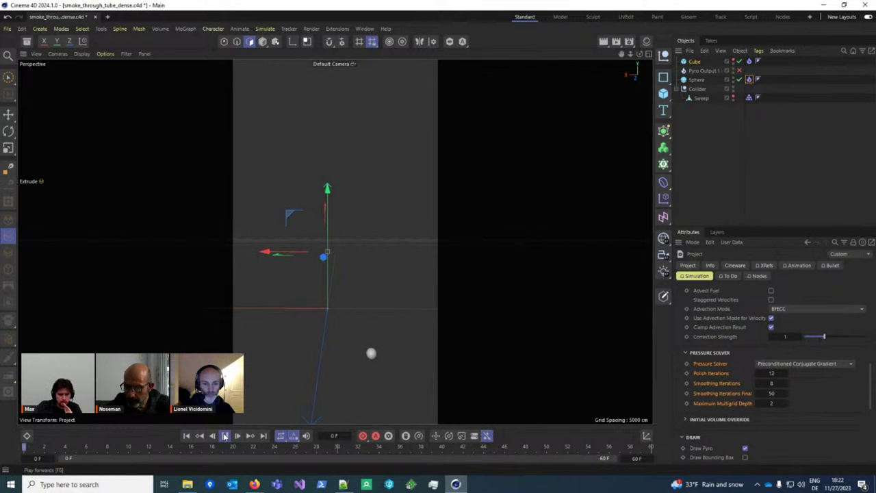
pyautogui.click(224, 436)
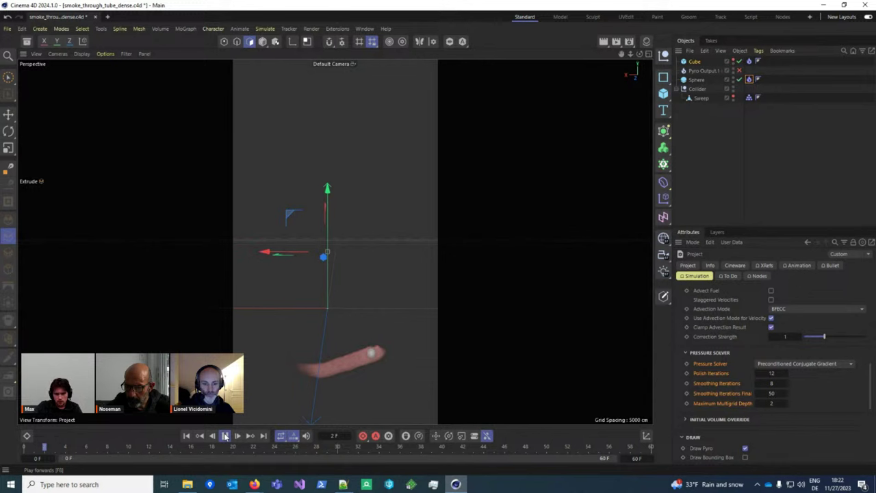
pyautogui.click(727, 301)
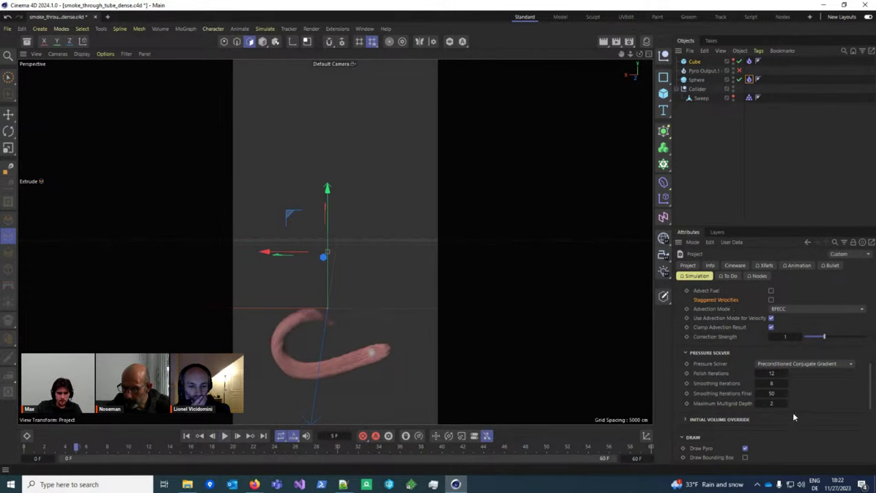
# Step: Check the compute device in the Scene simulation settings, then return to Pyro
pyautogui.scroll(10, 787, 397)
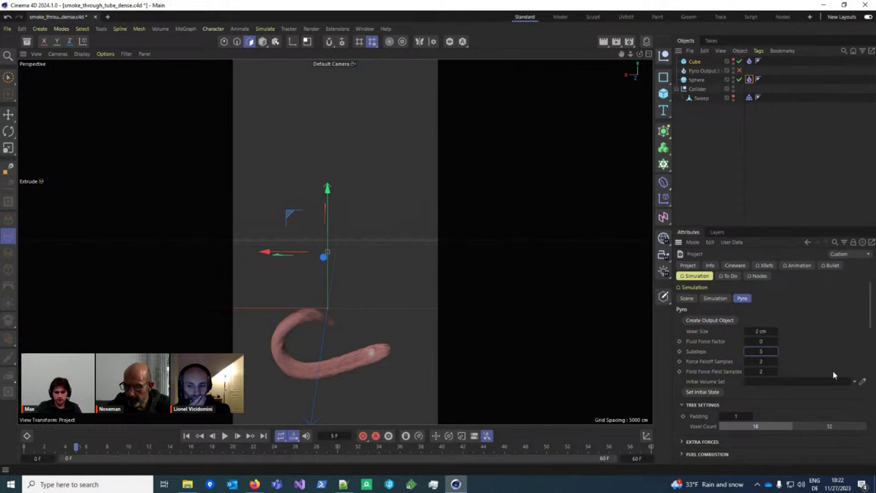
pyautogui.click(687, 299)
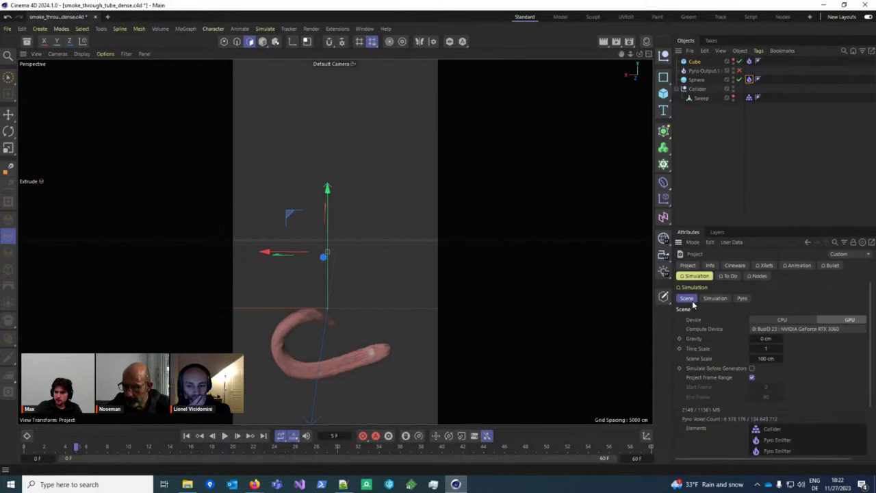
pyautogui.click(786, 330)
pyautogui.click(741, 298)
# Step: Turn off Draw Pyro and display the smoke via Pyro Output.1, replaying to frame 10
pyautogui.scroll(-8, 727, 374)
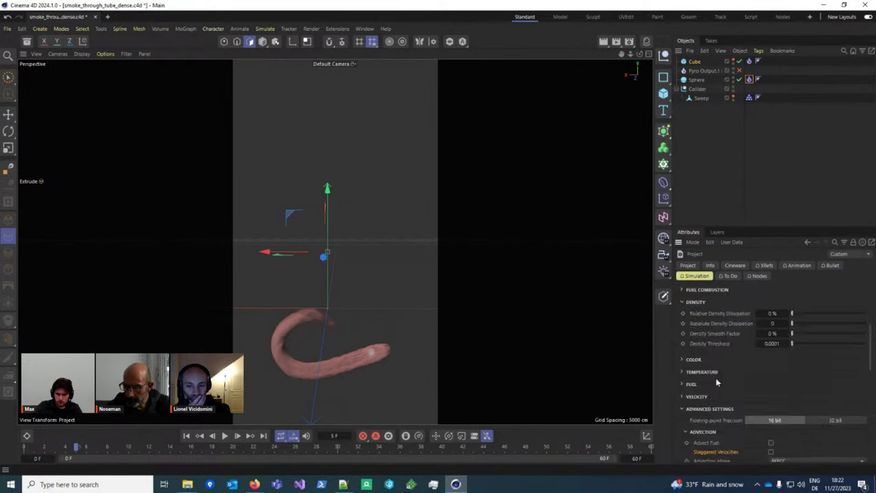
pyautogui.click(744, 326)
pyautogui.click(186, 435)
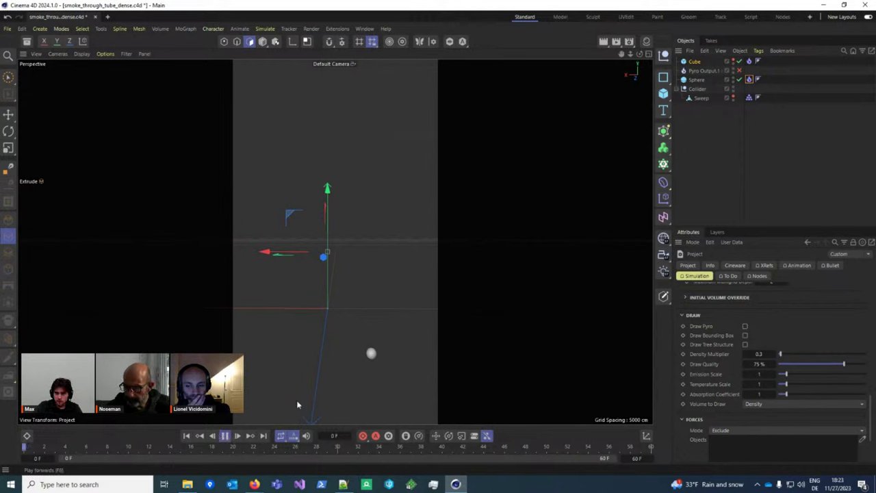
pyautogui.click(702, 70)
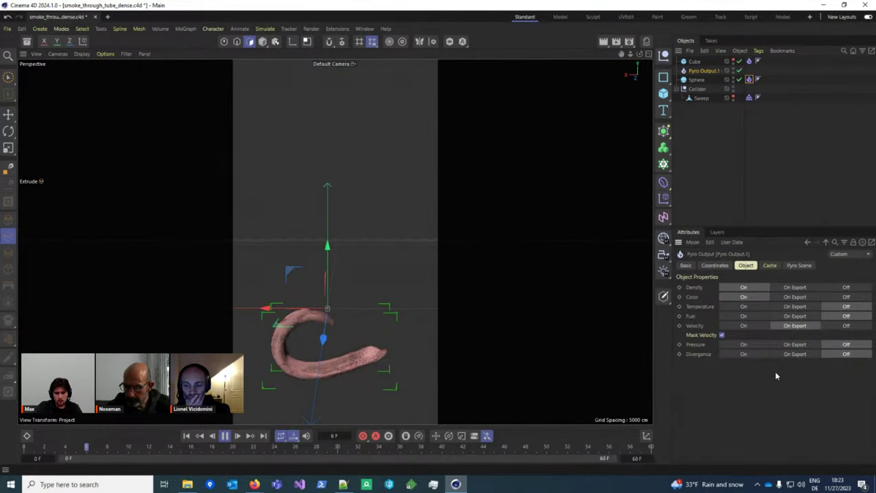
pyautogui.click(224, 436)
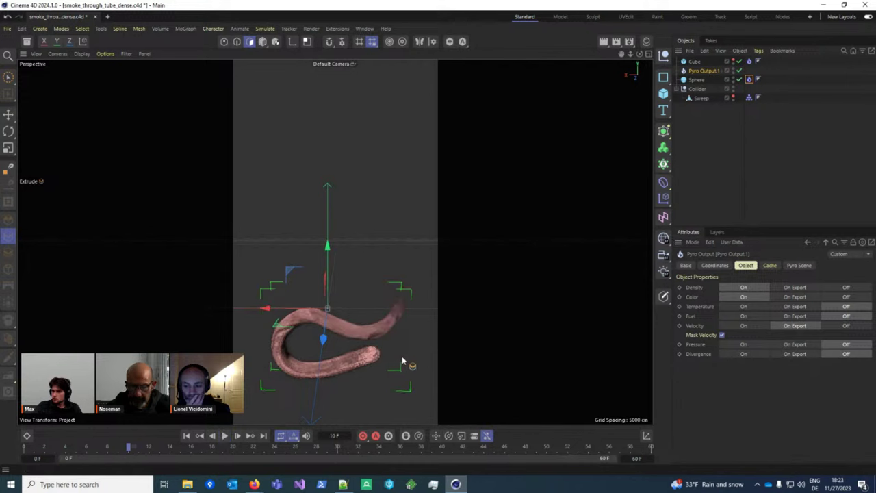
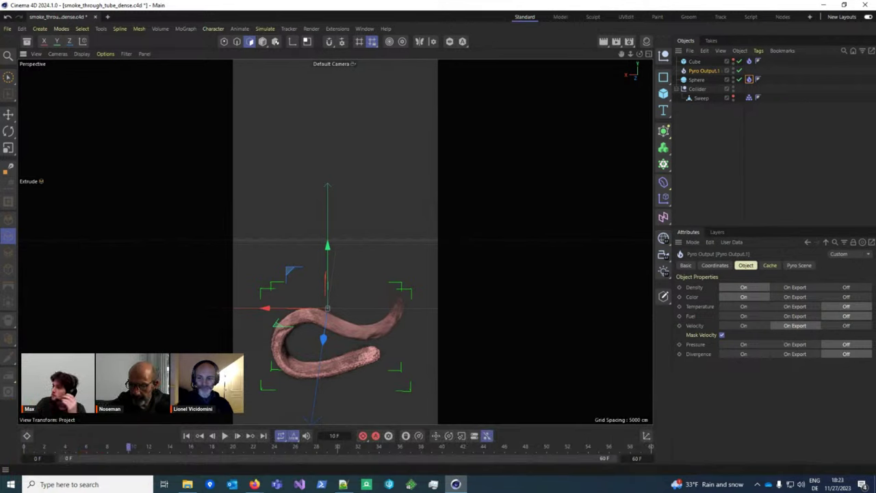
# Step: Inspect the Velocity section of the sphere's Pyro Emitter tag
pyautogui.hotkey('alt', 'Tab')
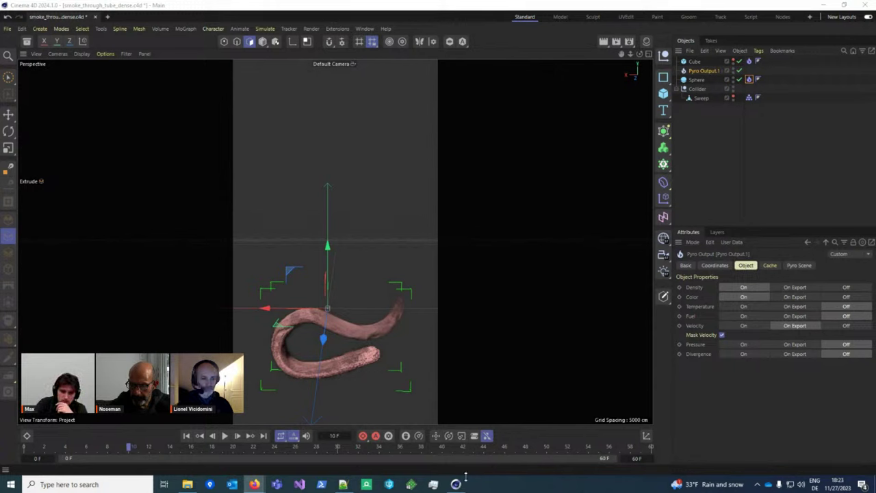
pyautogui.scroll(3, 343, 286)
pyautogui.scroll(-2, 343, 289)
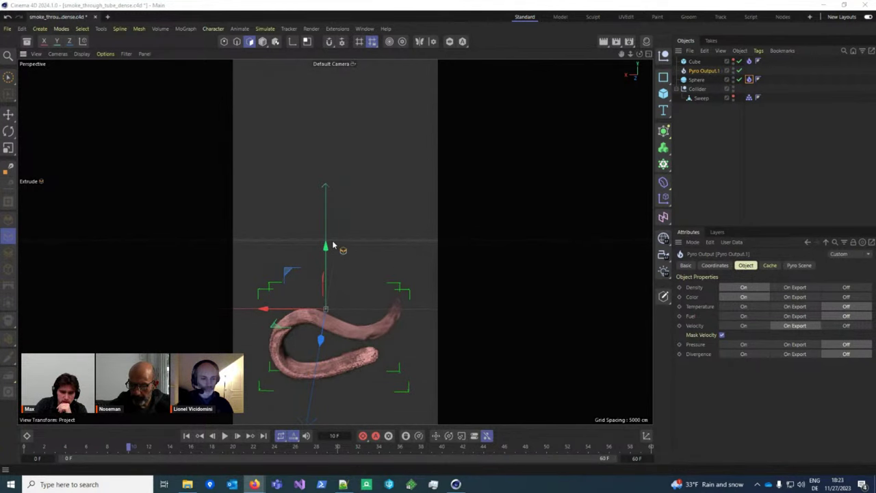
pyautogui.scroll(2, 349, 245)
pyautogui.scroll(-2, 354, 238)
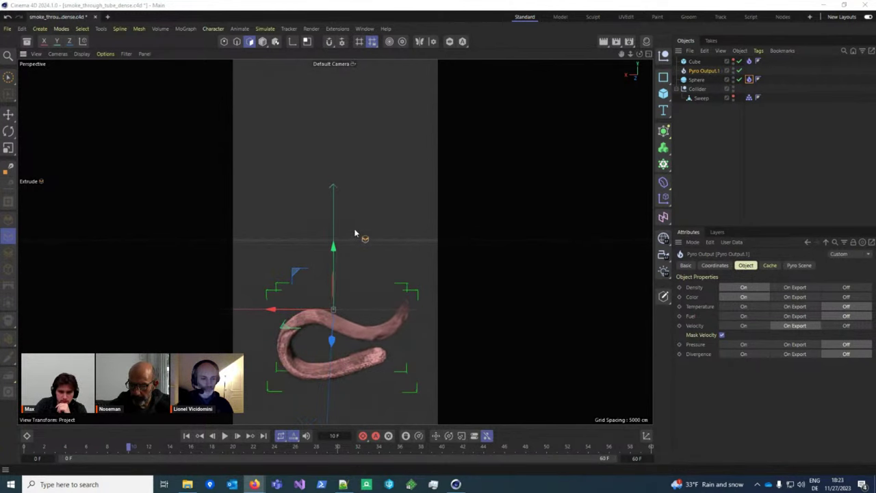
pyautogui.click(749, 80)
pyautogui.scroll(-5, 747, 308)
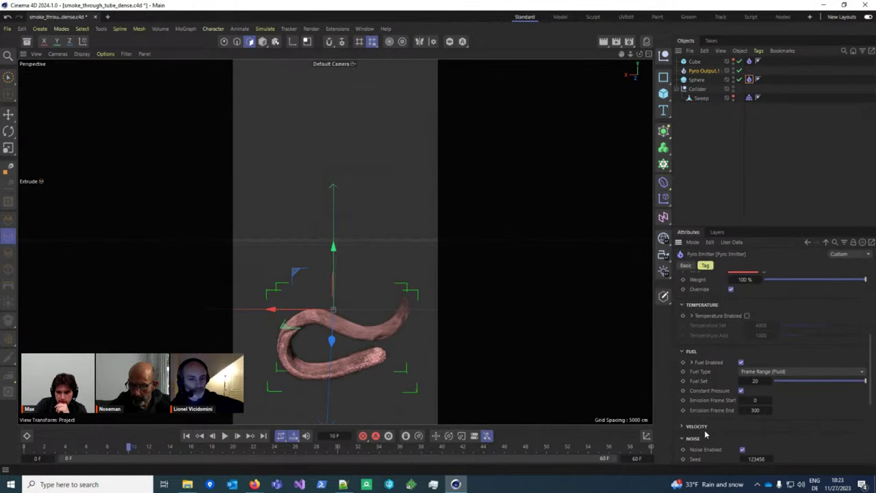
pyautogui.click(698, 427)
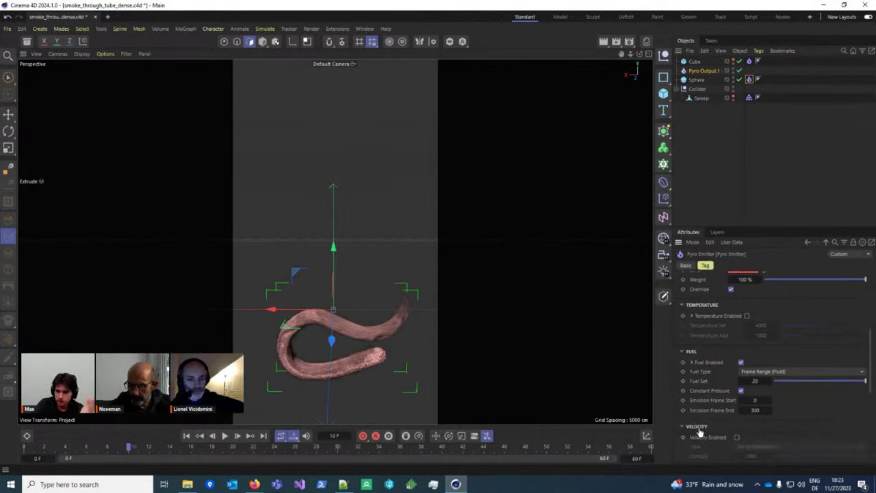
# Step: Deselect all objects and rewind the timeline to frame 0 with Shift+F
pyautogui.click(704, 71)
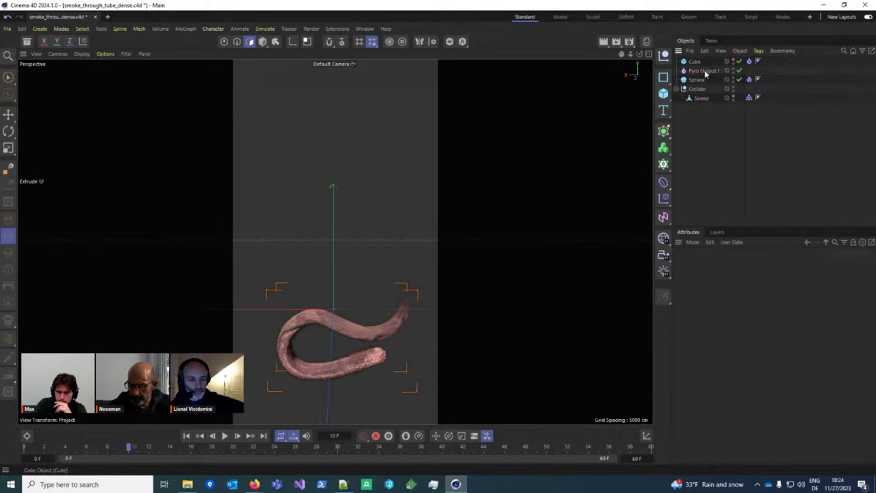
pyautogui.click(703, 128)
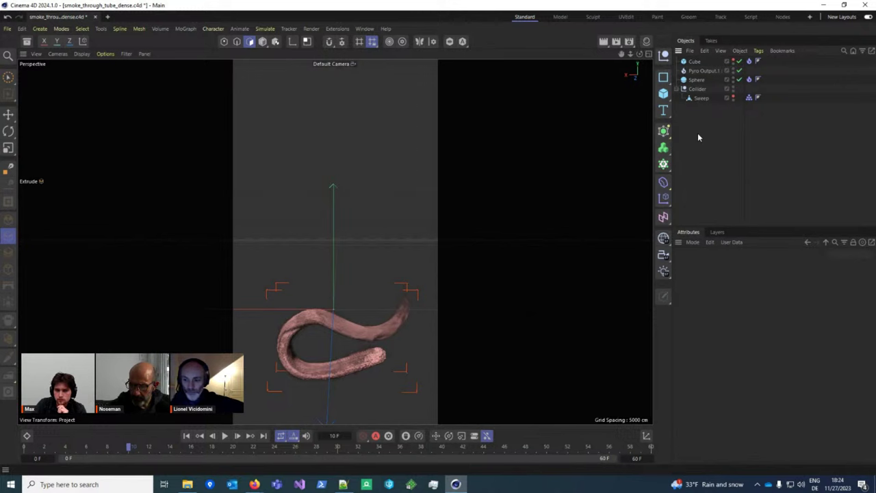
pyautogui.hotkey('shift', 'f')
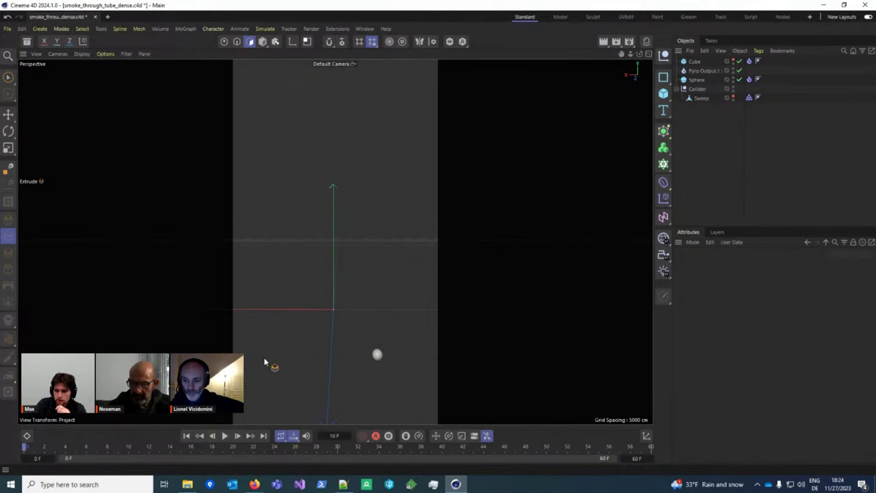
# Step: Set the simulation Time Scale to 2 in Project Settings > Simulation > Scene
pyautogui.hotkey('ctrl', 'd')
pyautogui.click(685, 298)
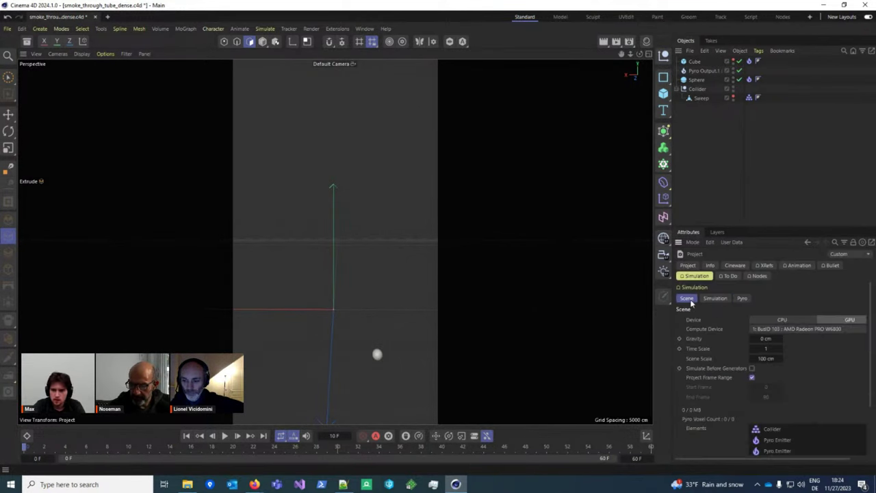
pyautogui.click(777, 347)
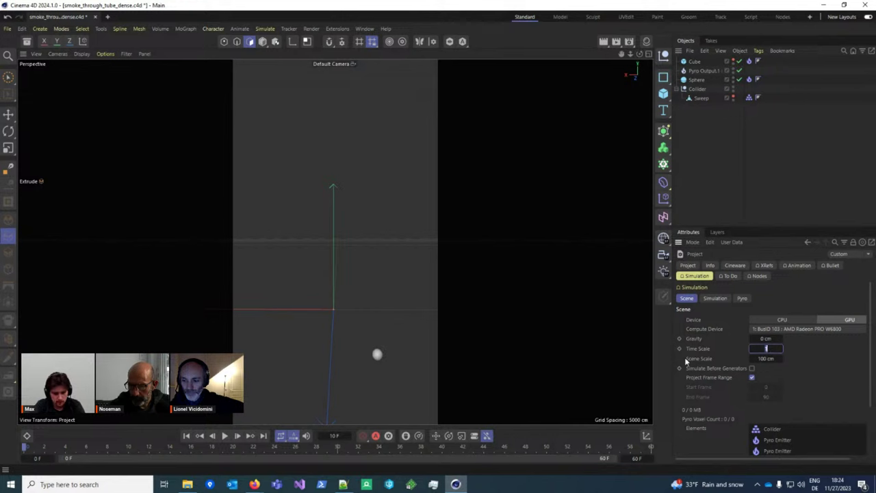
pyautogui.write('2')
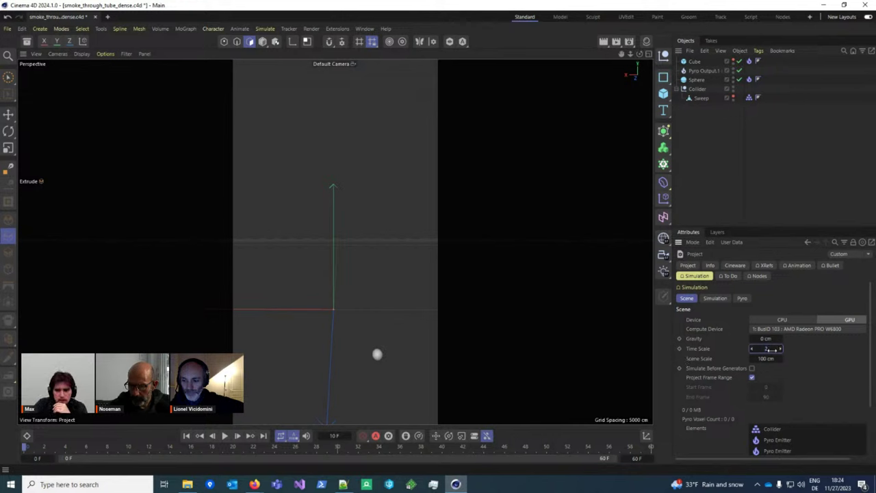
pyautogui.press('Return')
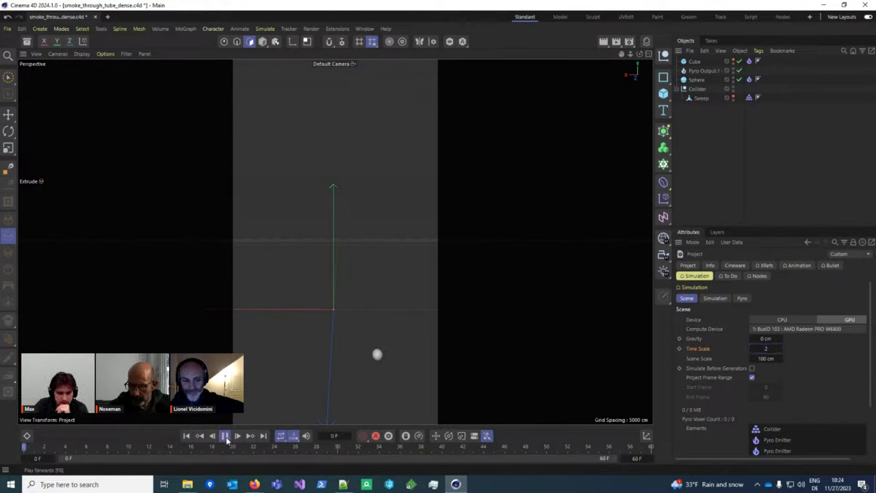
# Step: Play the pyro smoke, pause to recenter the view on the tube, then resume
pyautogui.click(225, 436)
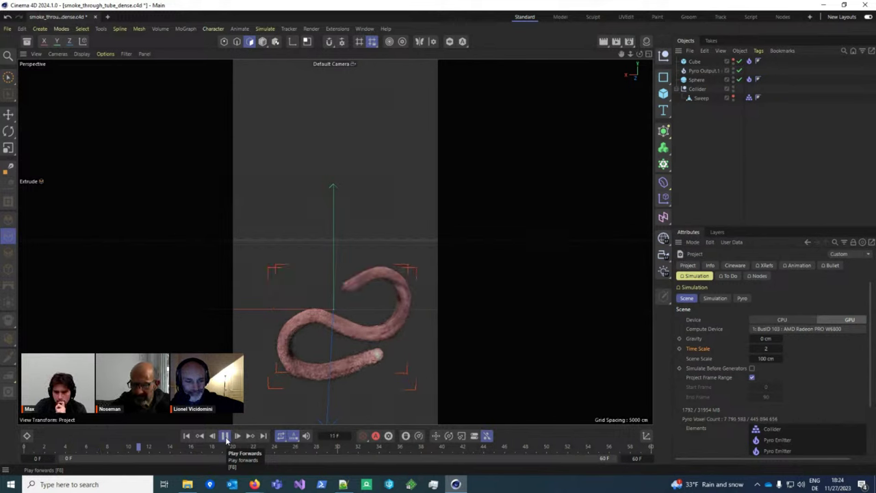
pyautogui.click(226, 440)
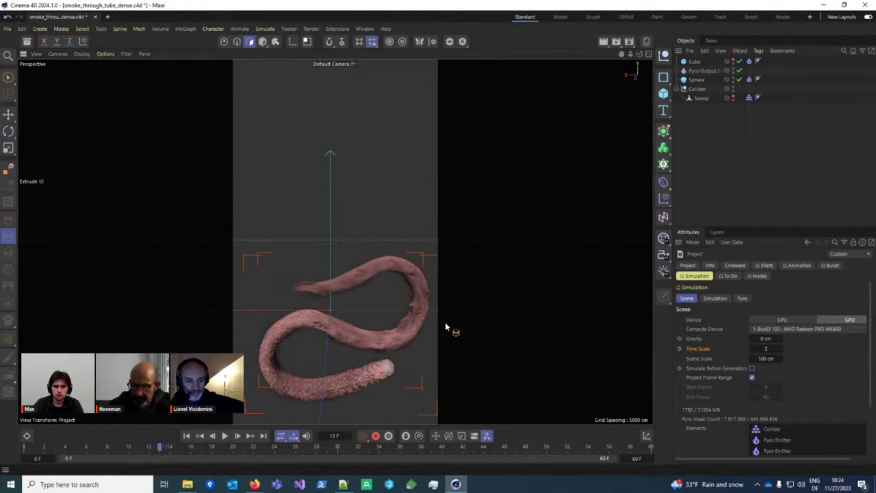
pyautogui.keyDown('alt'); pyautogui.moveTo(373, 334); pyautogui.dragTo(368, 309, button='middle'); pyautogui.keyUp('alt')
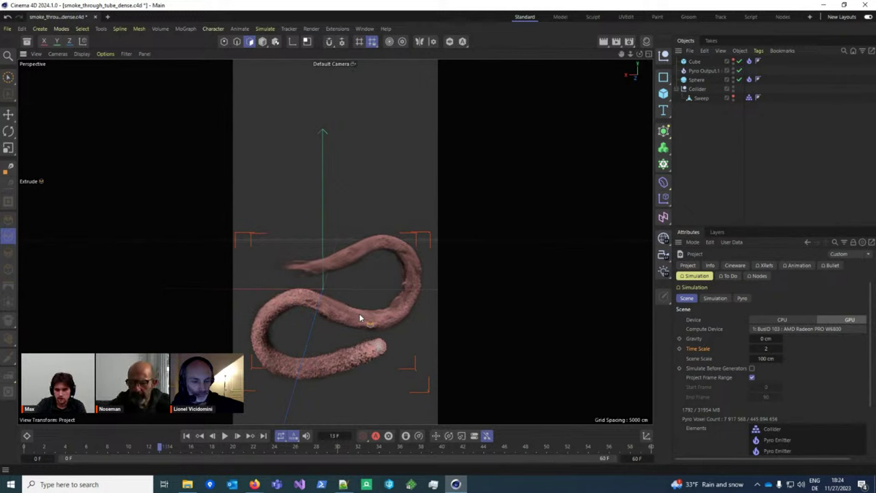
pyautogui.keyDown('alt'); pyautogui.moveTo(359, 313); pyautogui.dragTo(347, 320); pyautogui.keyUp('alt')
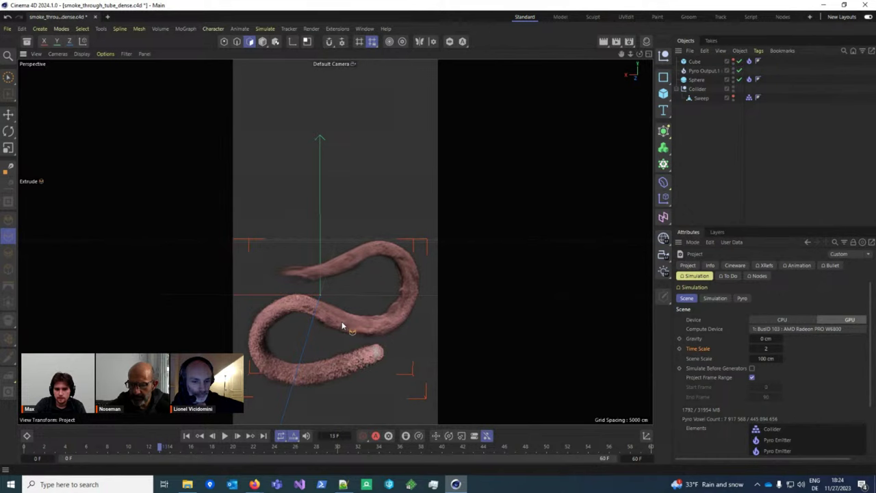
pyautogui.scroll(-2, 341, 321)
pyautogui.click(225, 436)
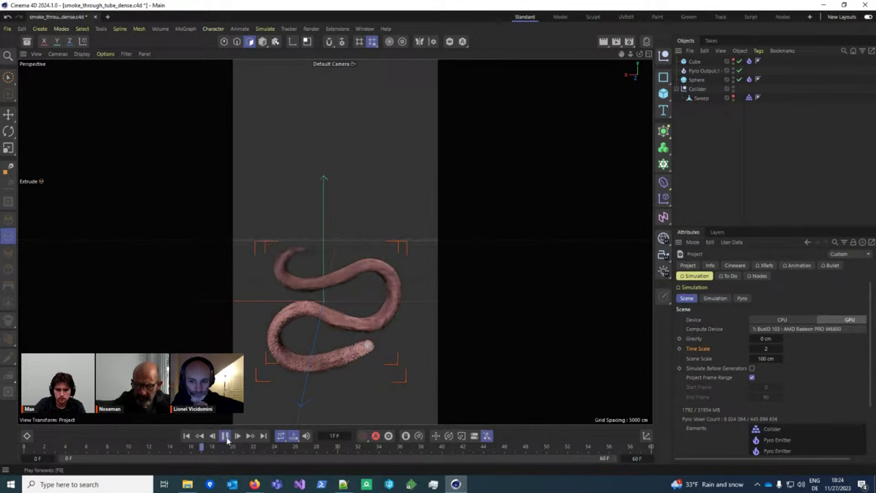
# Step: Browse the Pyro tab's temperature and density settings, then return to the Scene tab
pyautogui.click(742, 299)
pyautogui.scroll(-5, 732, 342)
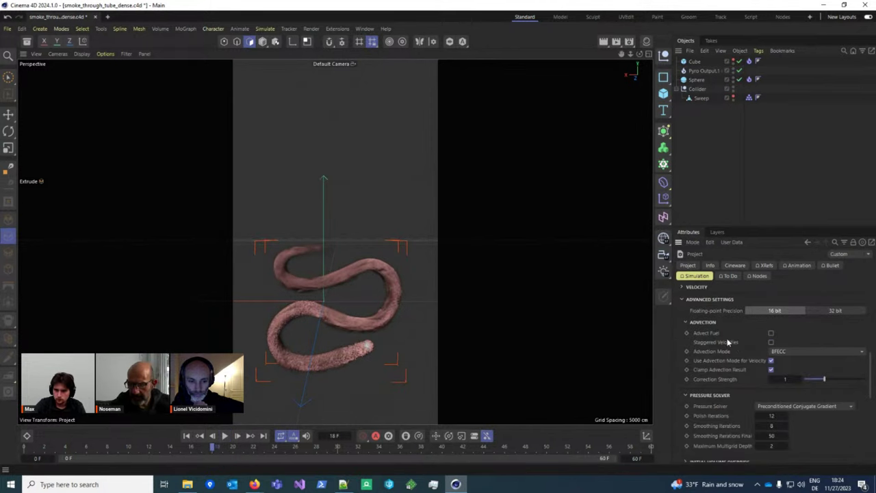
pyautogui.click(686, 317)
pyautogui.click(686, 317)
pyautogui.scroll(2, 697, 314)
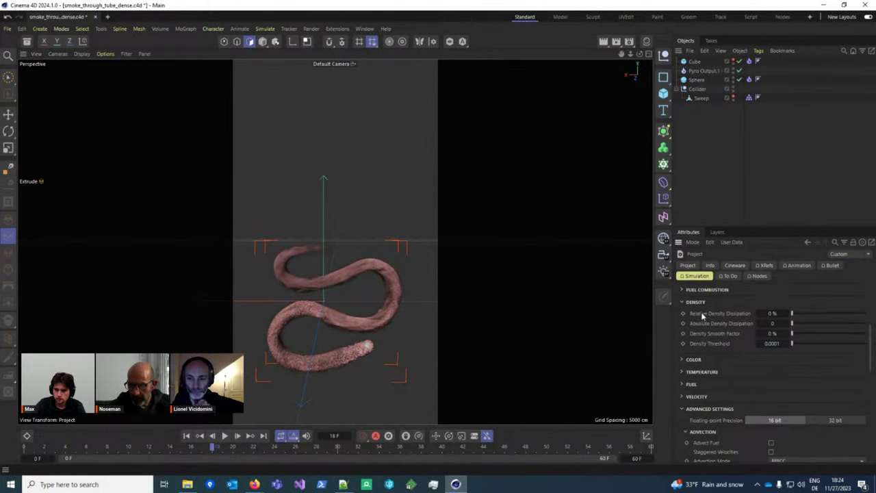
pyautogui.click(699, 305)
pyautogui.click(696, 303)
pyautogui.click(696, 303)
pyautogui.scroll(2, 700, 308)
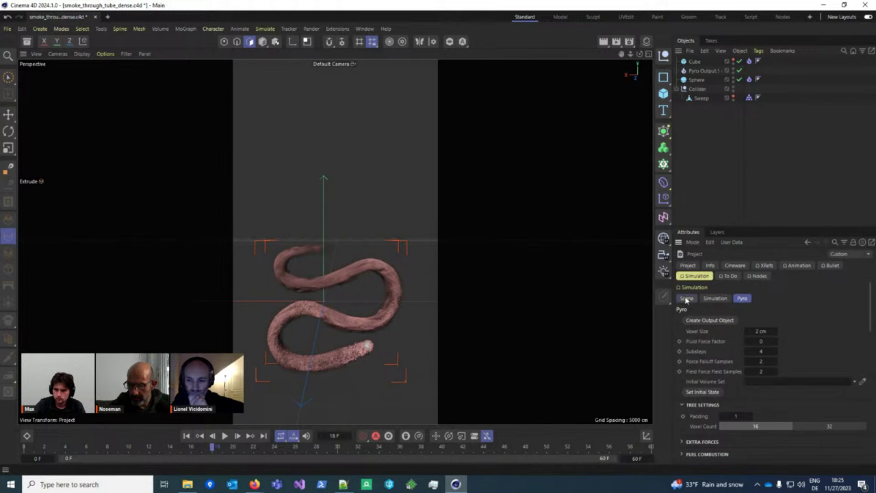
pyautogui.click(687, 299)
# Step: Set Time Scale to 0.5 and replay the smoke up to frame 16
pyautogui.click(759, 348)
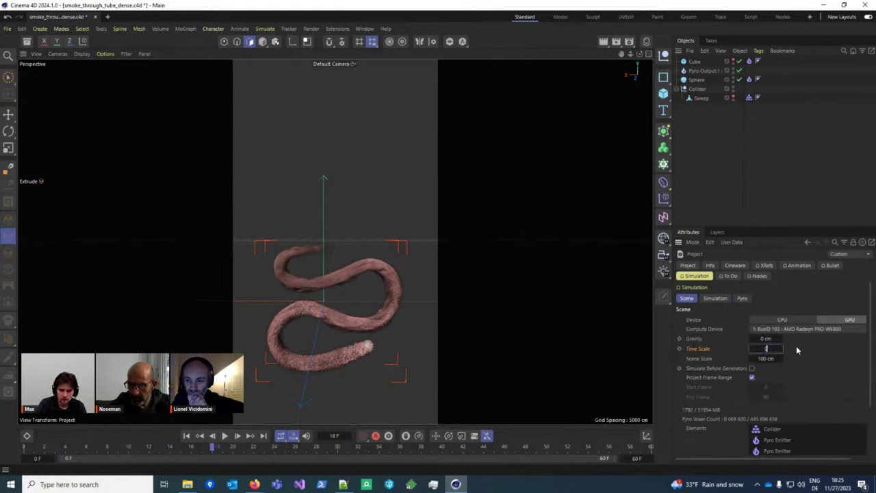
pyautogui.write('0.5')
pyautogui.press('Return')
pyautogui.click(224, 436)
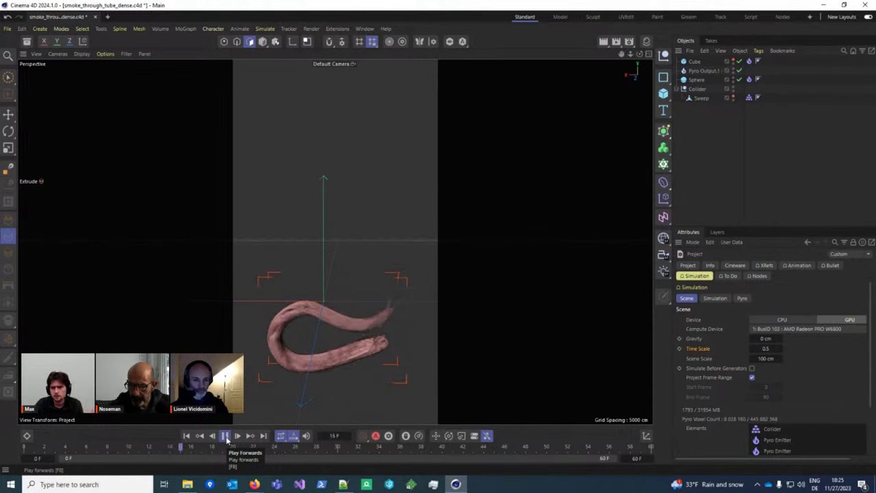
pyautogui.click(225, 435)
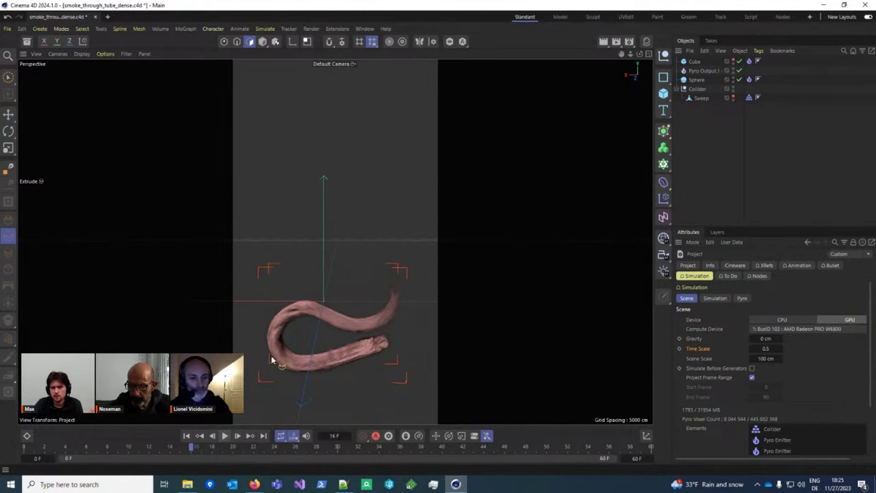
pyautogui.moveTo(357, 303)
pyautogui.keyDown('alt'); pyautogui.mouseDown()
pyautogui.moveTo(348, 323)
pyautogui.moveTo(346, 312)
pyautogui.mouseUp(); pyautogui.keyUp('alt')
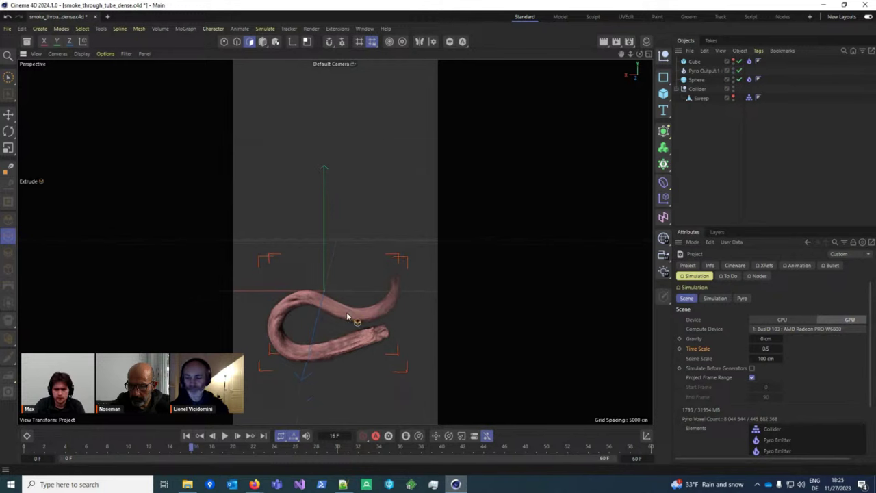
# Step: Change the simulation Time Scale back to 1
pyautogui.click(767, 349)
pyautogui.write('1')
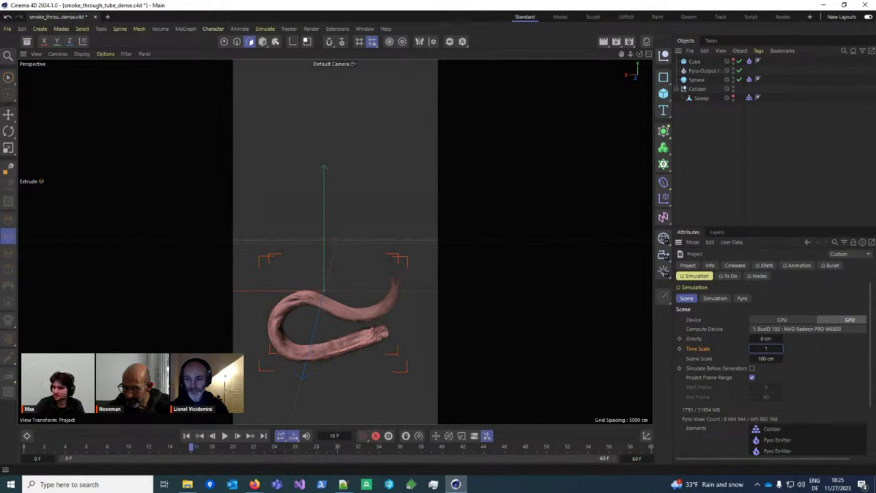
pyautogui.hotkey('alt', 'Tab')
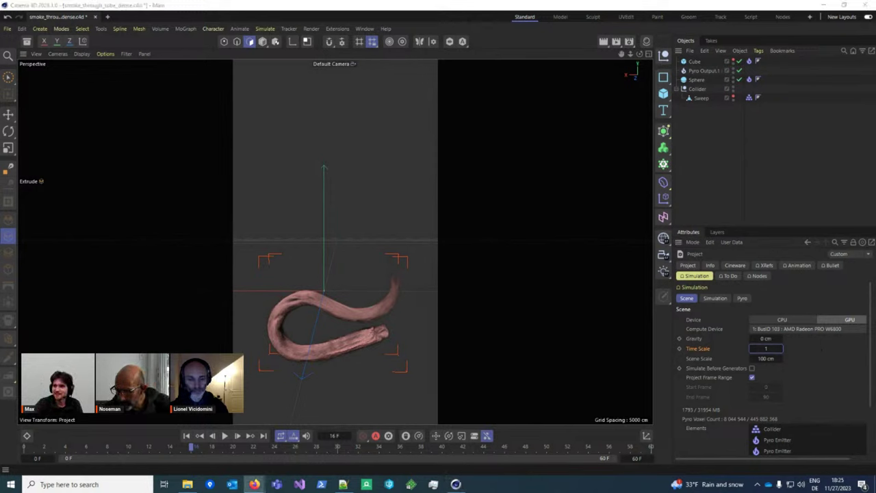
pyautogui.hotkey('alt', 'Tab')
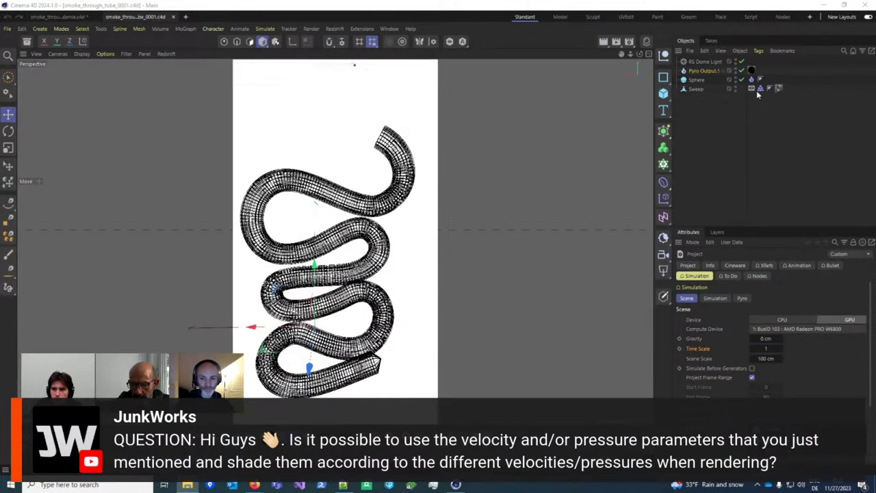
# Step: Review the emitter tag and Pyro settings, then select Pyro Output.1
pyautogui.click(752, 80)
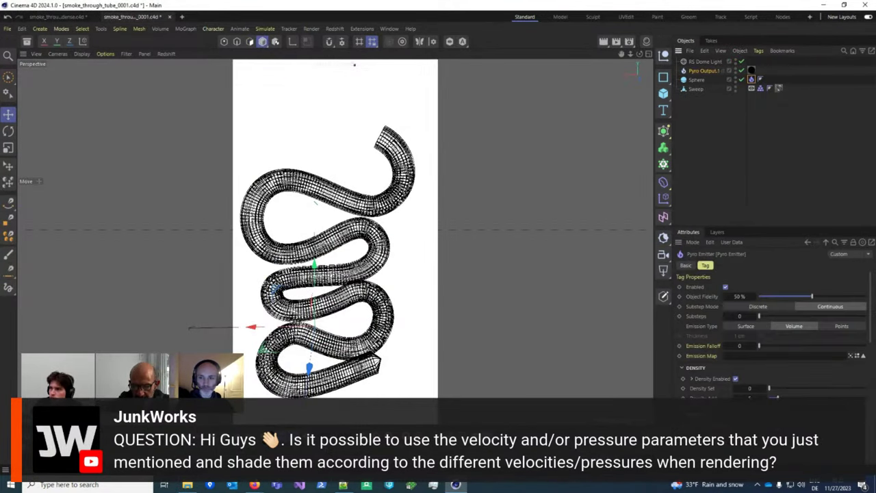
pyautogui.click(785, 171)
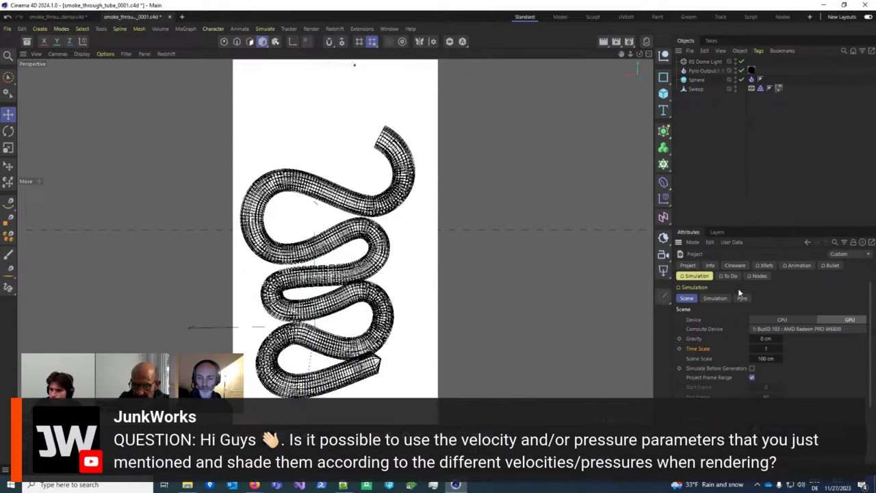
pyautogui.click(742, 298)
pyautogui.click(695, 72)
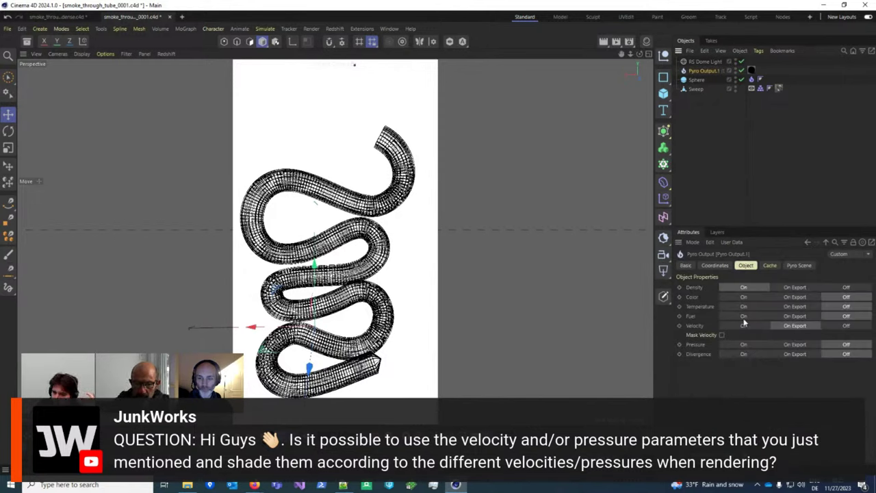
# Step: Switch Pyro Output.1's Pressure and Velocity outputs to On and select its material tag
pyautogui.click(757, 344)
pyautogui.click(826, 328)
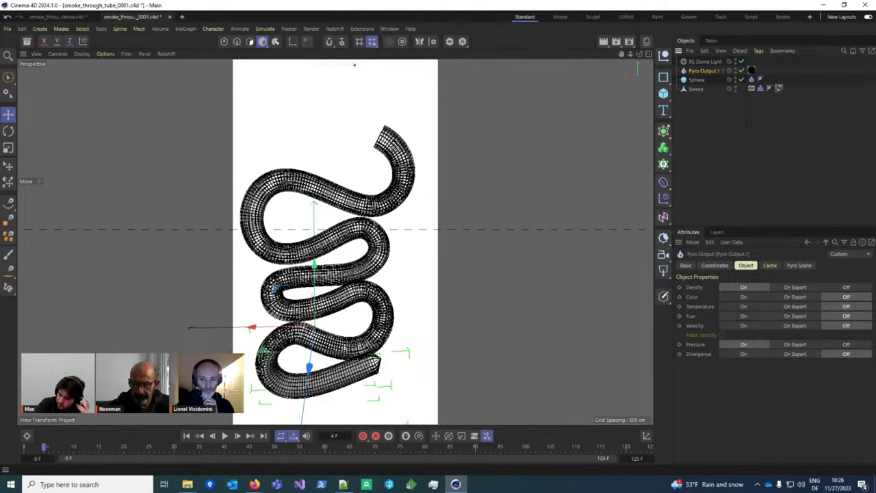
pyautogui.click(739, 327)
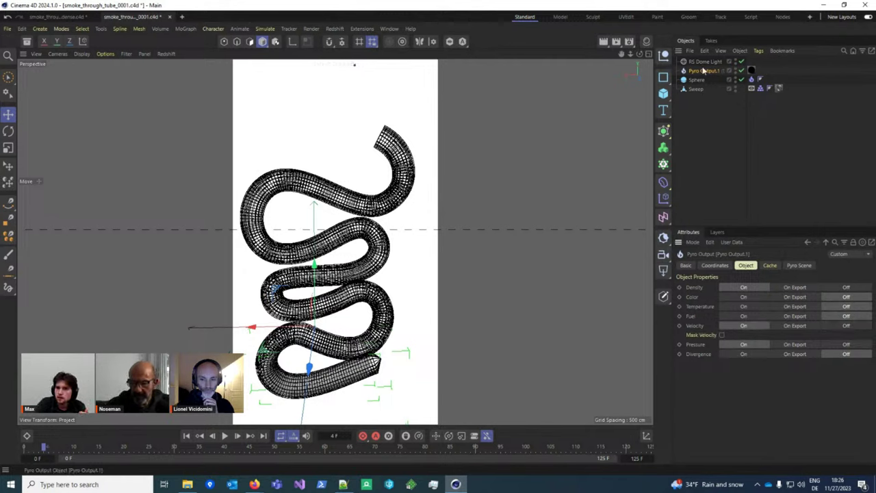
pyautogui.click(751, 70)
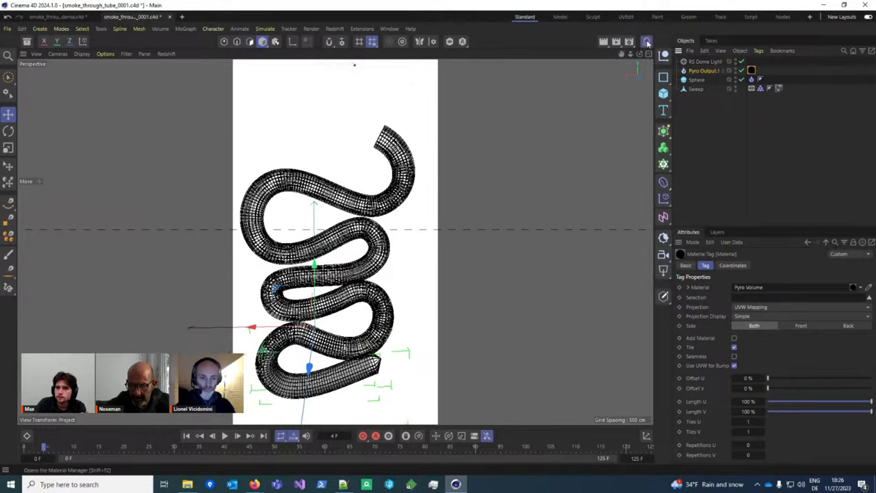
# Step: Select the Pyro Volume material and expand its Volume > Scatter settings
pyautogui.hotkey('shift', 'F2')
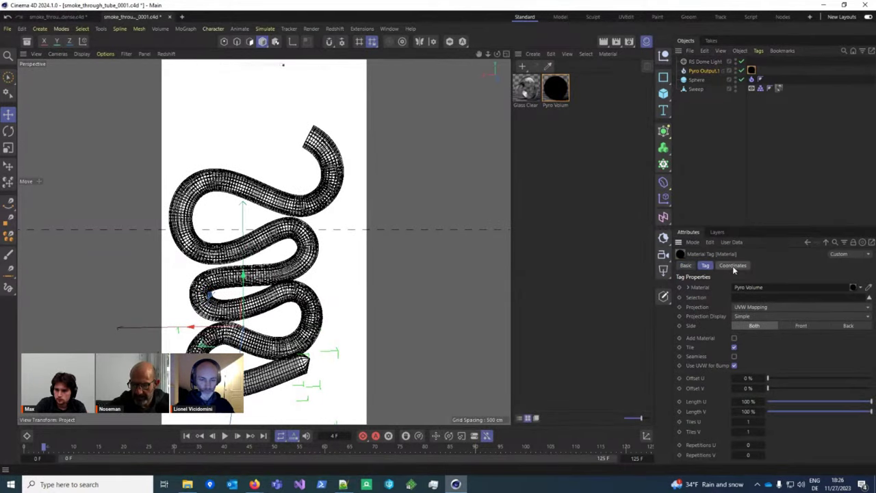
pyautogui.click(556, 91)
pyautogui.doubleClick(556, 91)
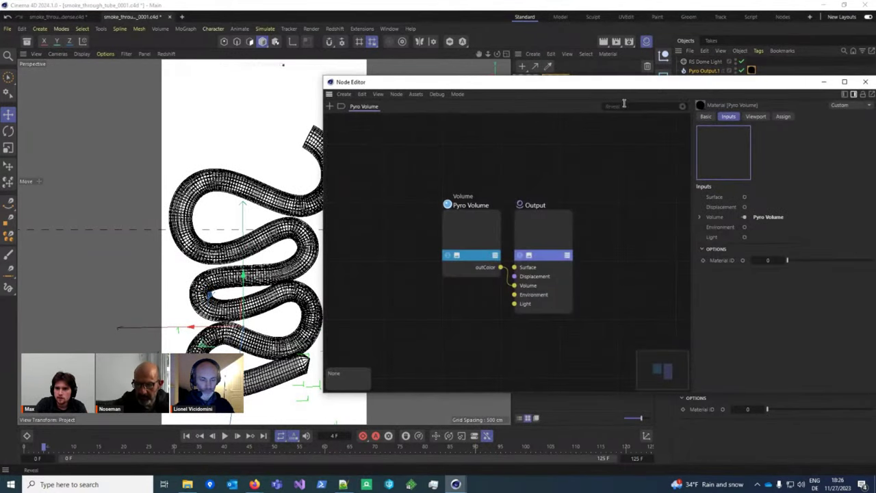
pyautogui.click(704, 353)
pyautogui.click(679, 366)
pyautogui.scroll(-2, 719, 369)
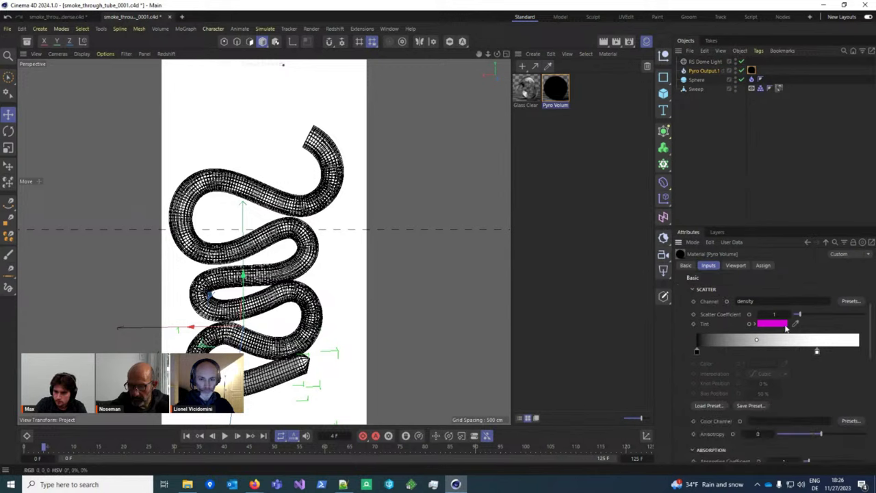
pyautogui.scroll(2, 752, 351)
pyautogui.scroll(-2, 773, 403)
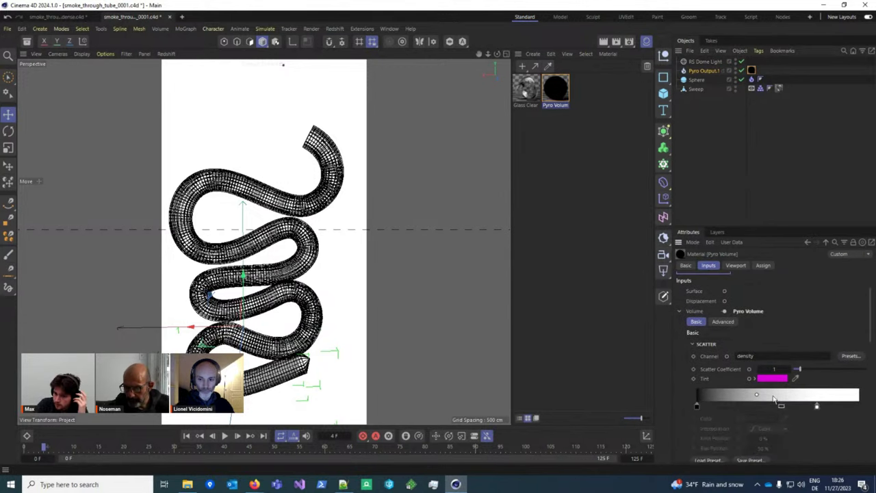
pyautogui.click(765, 355)
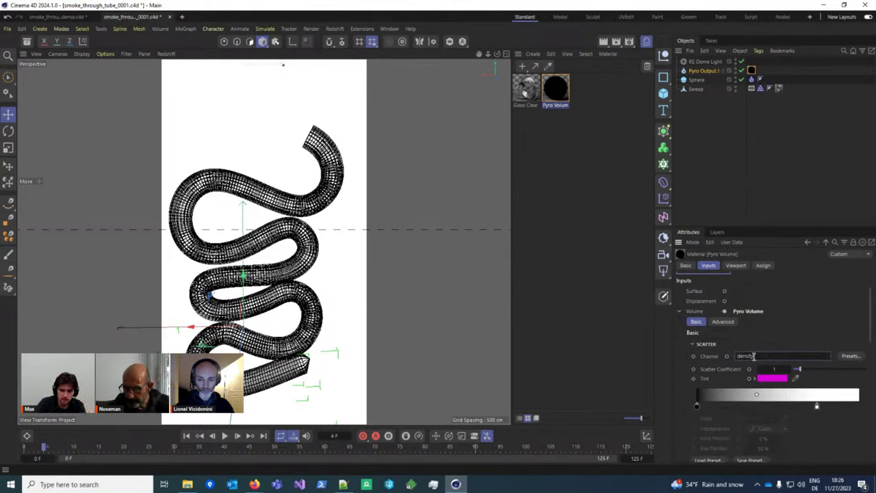
# Step: Set the scatter Color Channel to 'velocity'
pyautogui.scroll(-2, 770, 373)
pyautogui.click(783, 420)
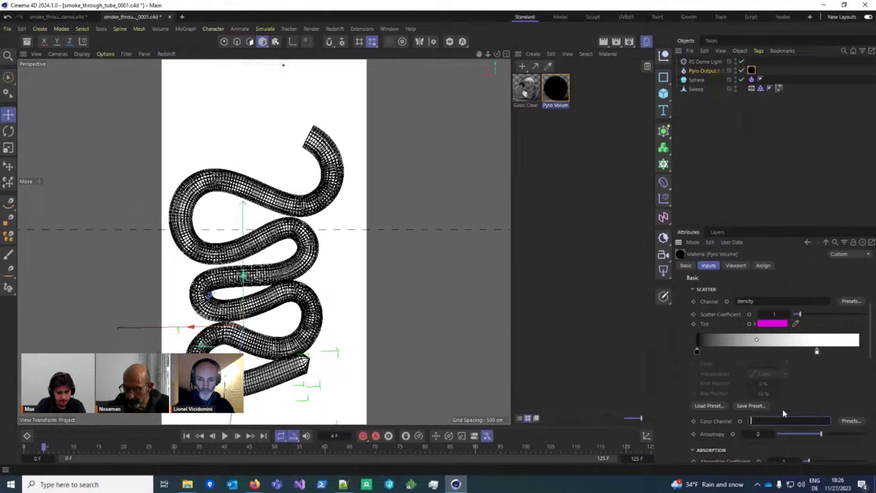
pyautogui.write('velocity')
pyautogui.press('Return')
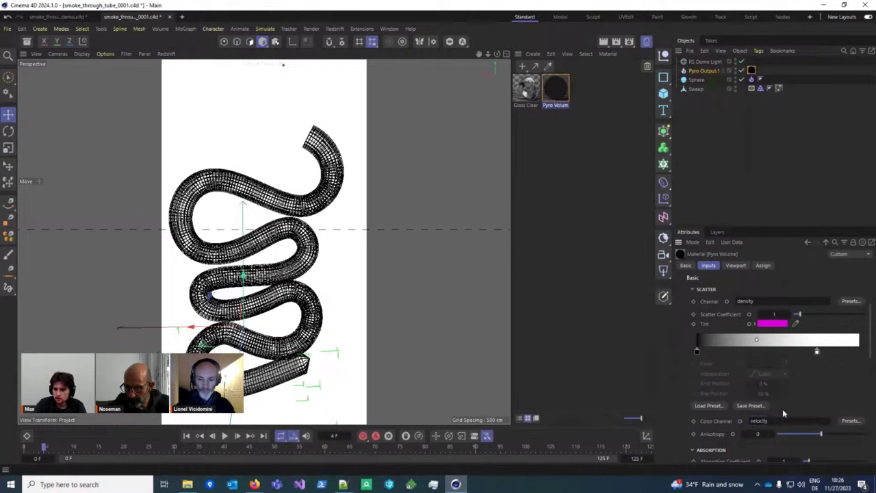
pyautogui.click(787, 420)
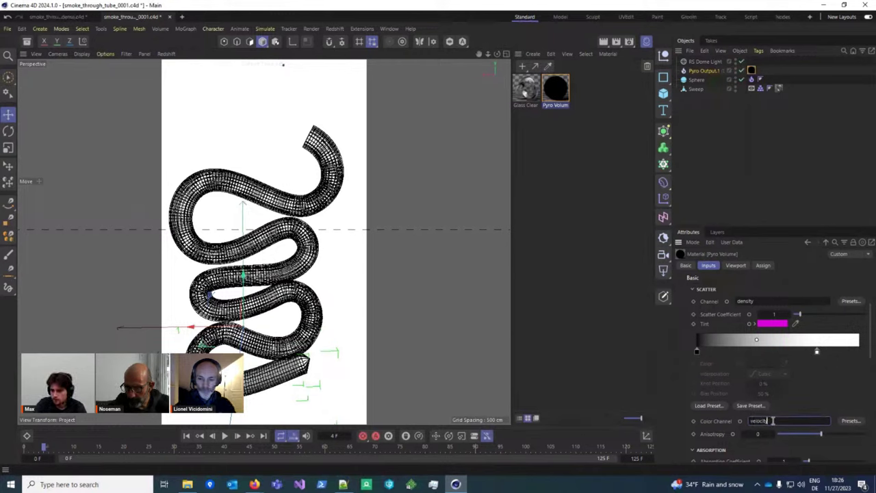
pyautogui.doubleClick(771, 420)
pyautogui.press('Return')
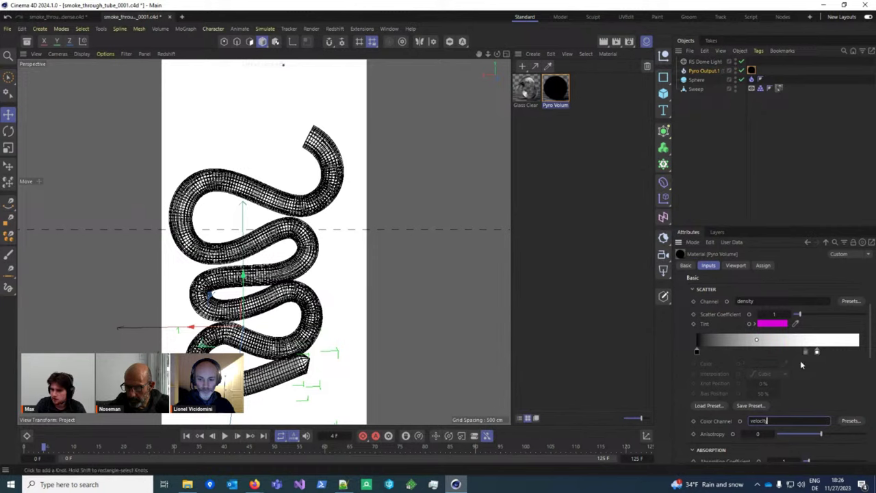
pyautogui.write('y')
pyautogui.press('Return')
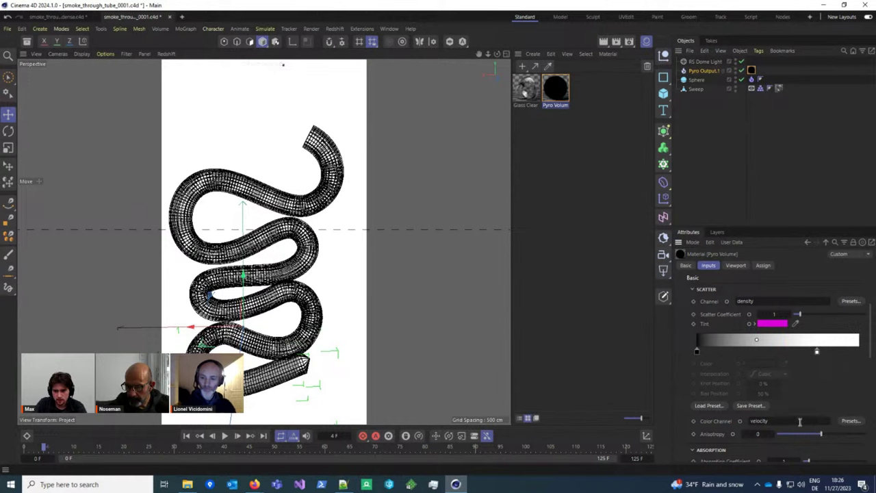
pyautogui.click(799, 422)
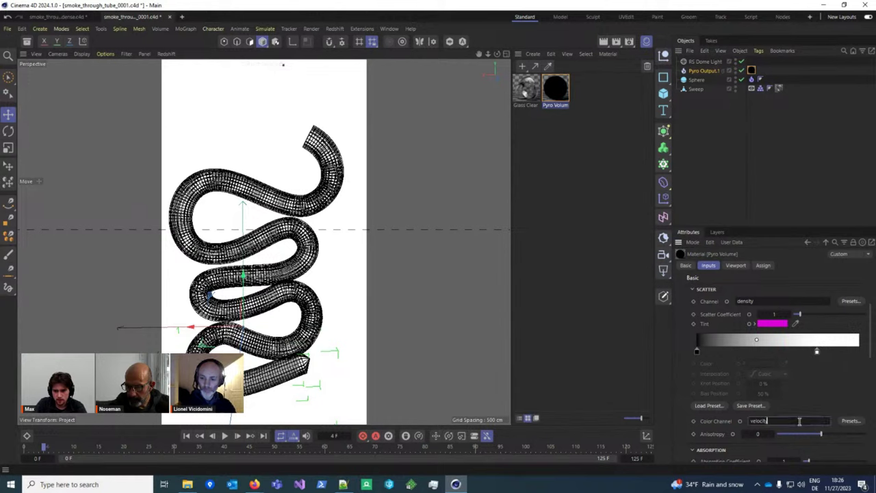
pyautogui.doubleClick(761, 422)
pyautogui.click(779, 421)
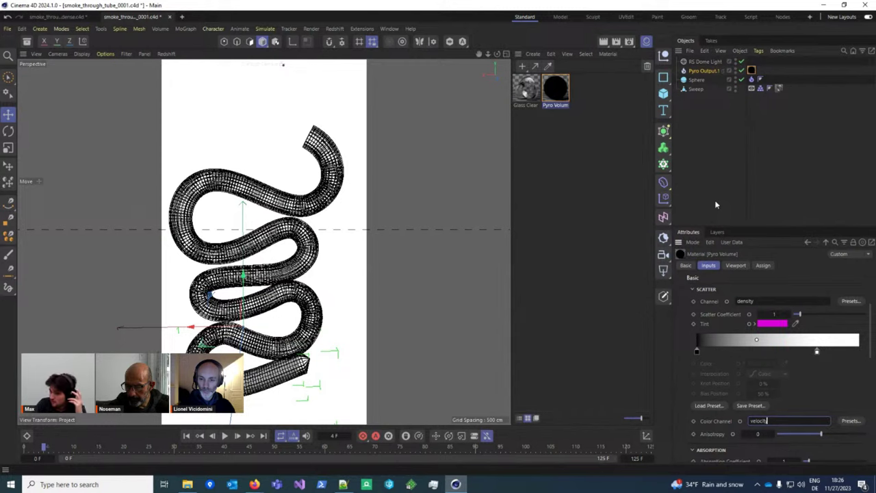
# Step: Add a Fog-type Volume Builder, then delete it and reselect Pyro Output
pyautogui.click(663, 148)
pyautogui.click(704, 162)
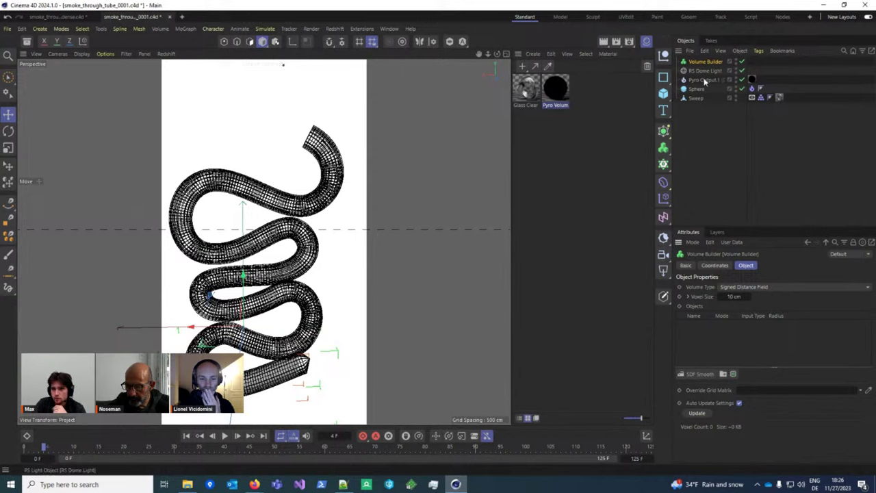
pyautogui.click(776, 288)
pyautogui.click(773, 303)
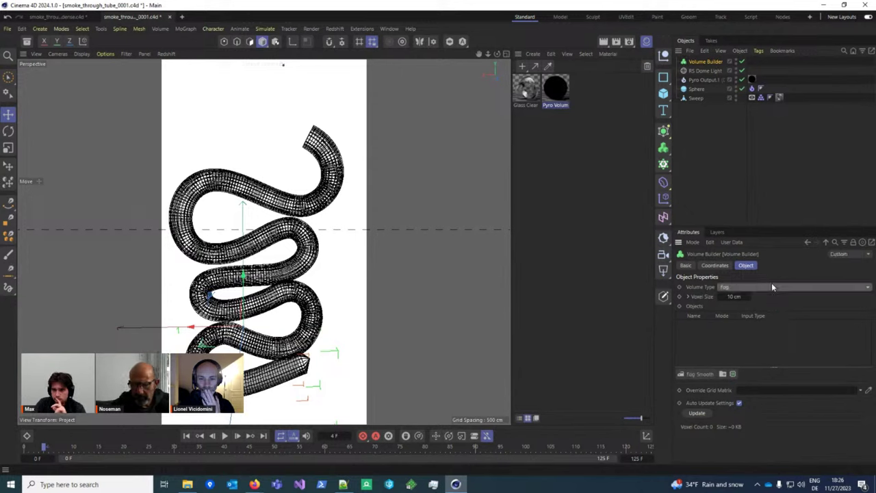
pyautogui.press('Delete')
pyautogui.click(715, 71)
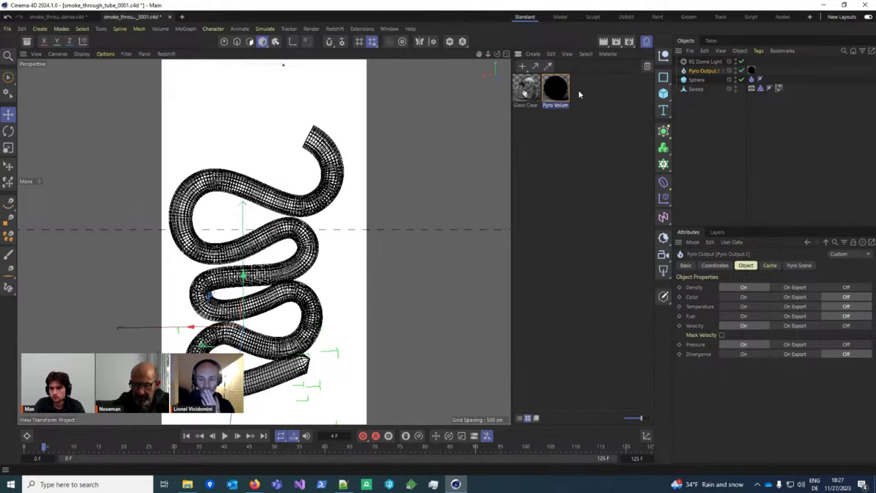
# Step: Change the Pyro Volume Color Channel to 'pressure' and move the gradient's right knot to about 79 %
pyautogui.doubleClick(555, 87)
pyautogui.click(860, 82)
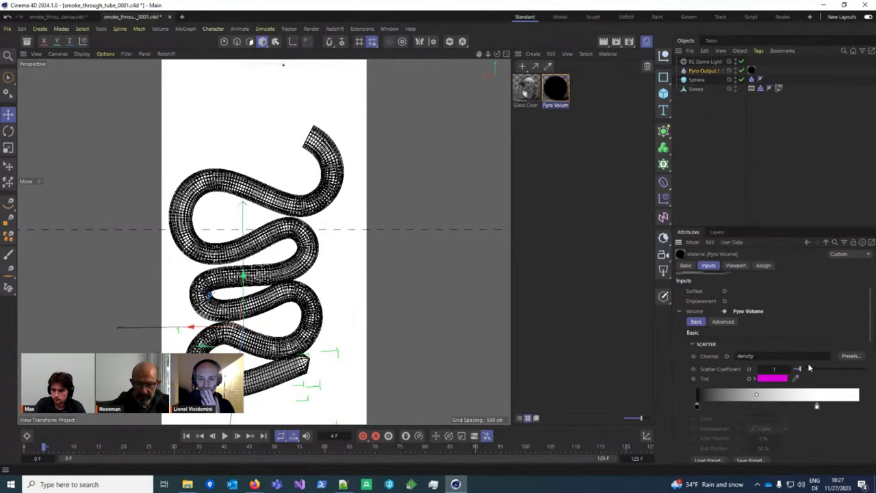
pyautogui.scroll(-2, 808, 369)
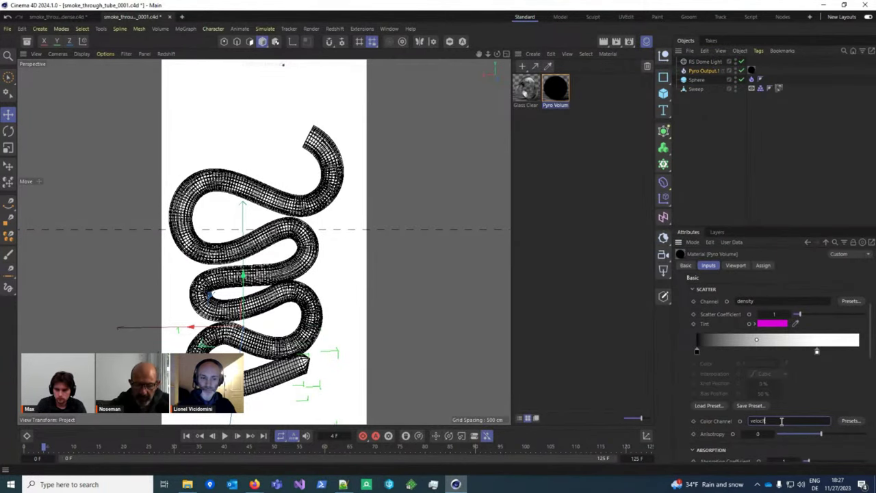
pyautogui.press('BackSpace')
pyautogui.press('BackSpace')
pyautogui.write('pressure')
pyautogui.press('Return')
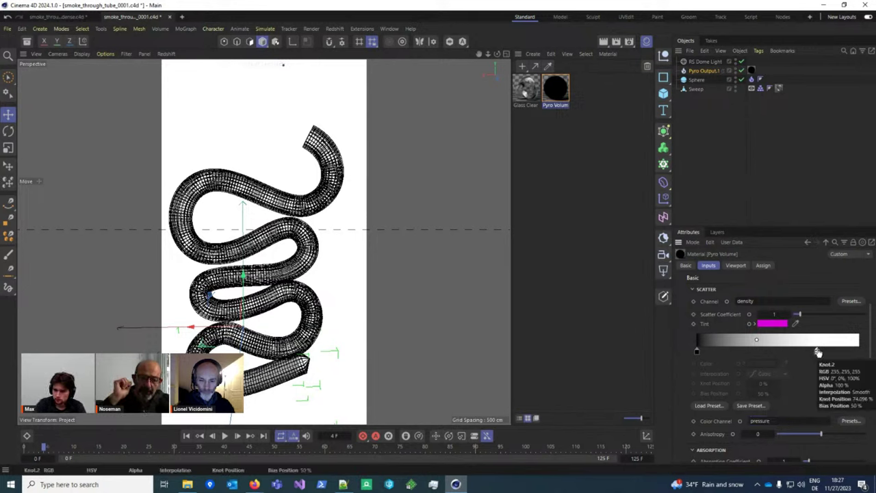
pyautogui.moveTo(817, 351)
pyautogui.mouseDown()
pyautogui.moveTo(862, 354)
pyautogui.moveTo(824, 352)
pyautogui.mouseUp()
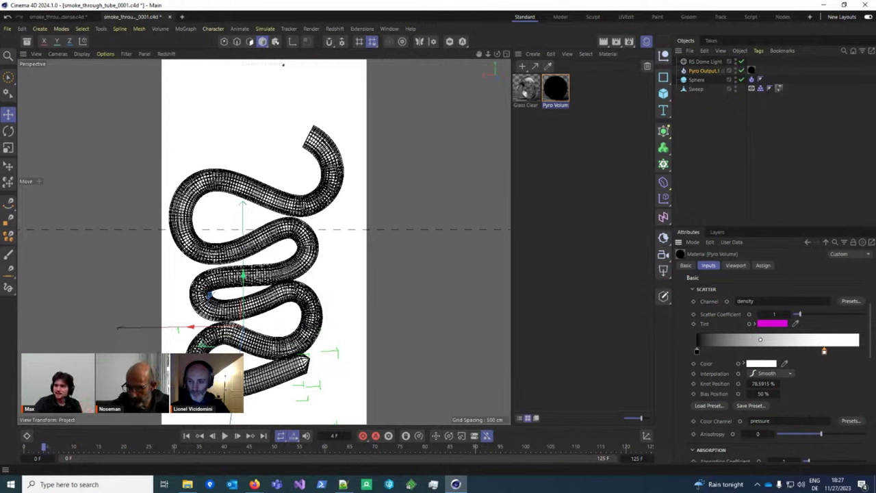
# Step: Review the Absorption and Emission settings, then drag explosion_rb_interaction.c4d from File Explorer into Cinema 4D
pyautogui.scroll(-3, 804, 405)
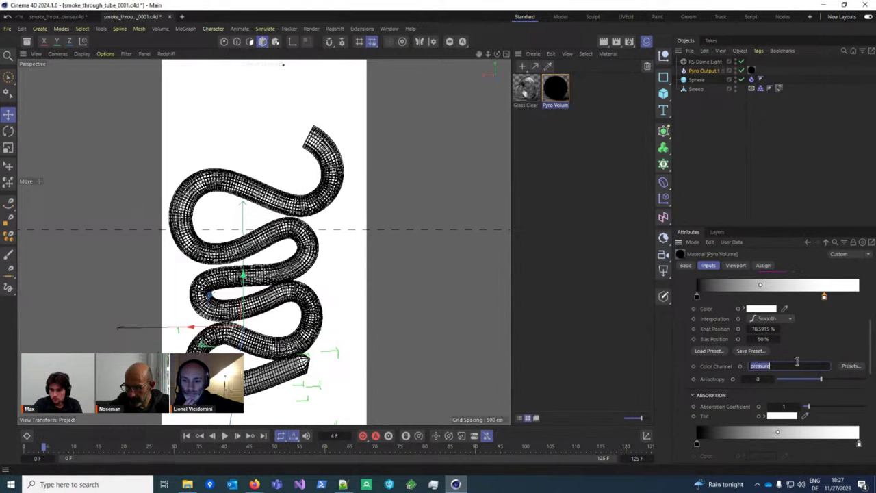
pyautogui.scroll(-5, 796, 357)
pyautogui.scroll(-3, 797, 357)
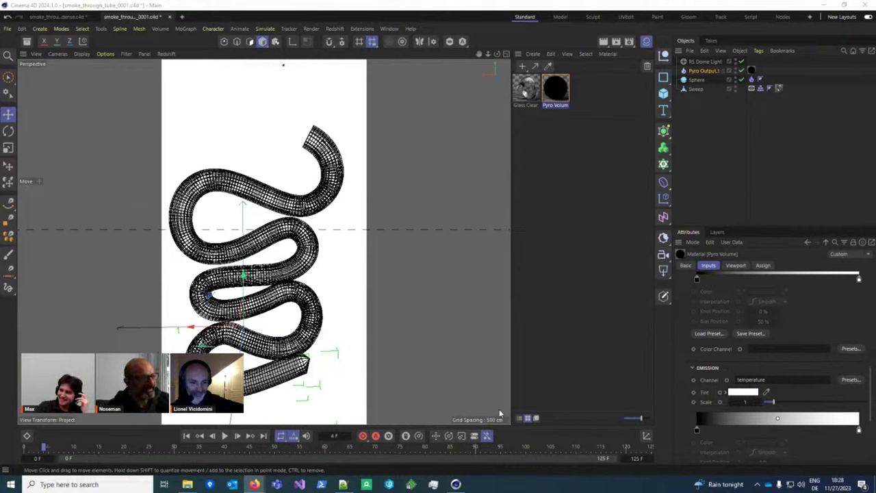
pyautogui.scroll(-2, 322, 207)
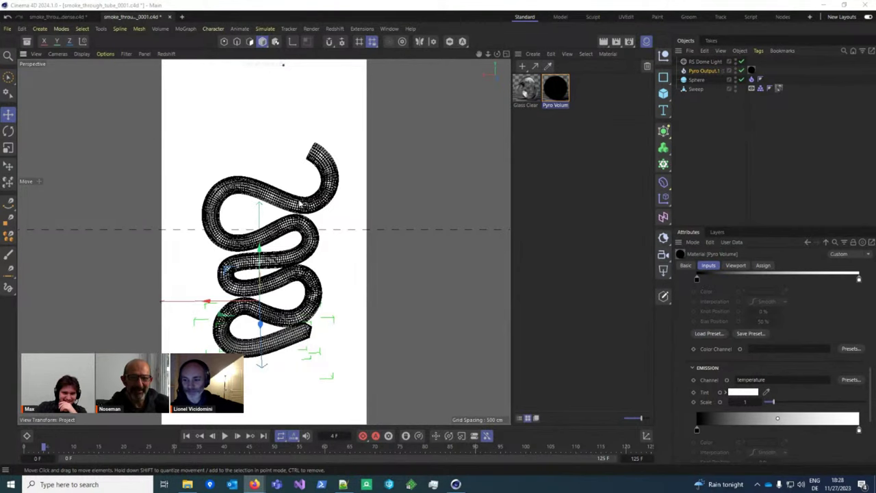
pyautogui.scroll(2, 322, 207)
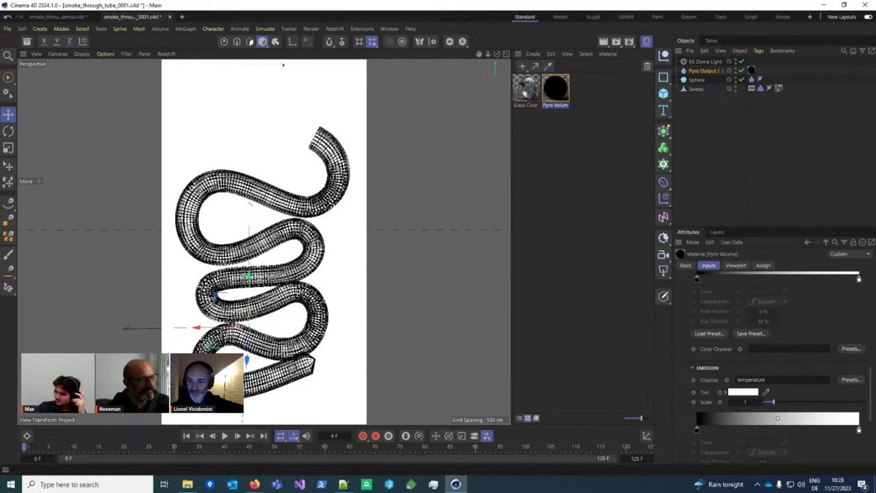
pyautogui.press('super+e')
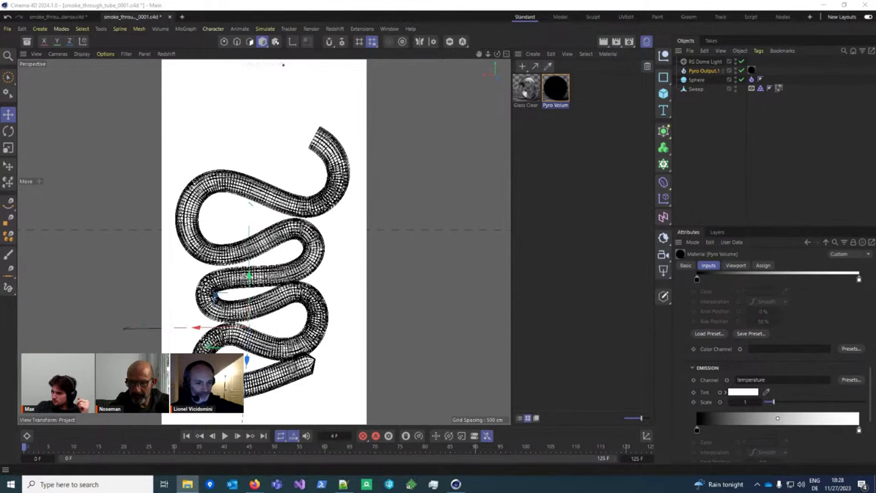
pyautogui.moveTo(540, 205); pyautogui.dragTo(303, 252)
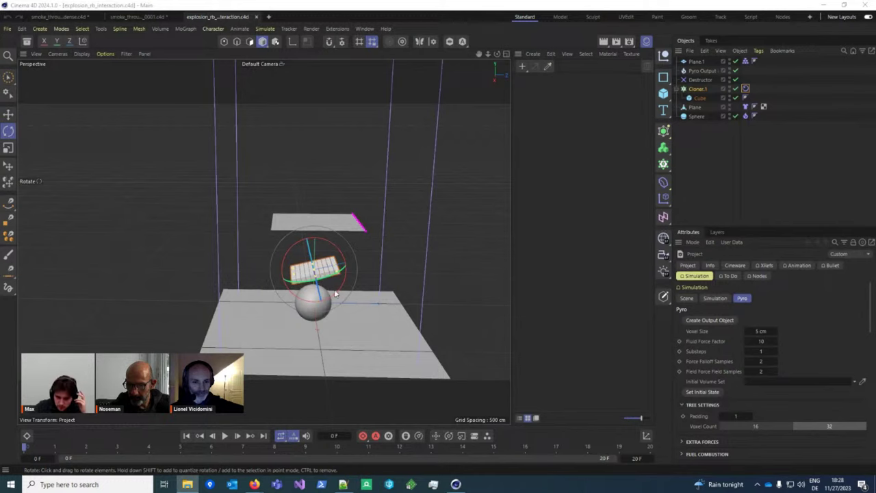
pyautogui.click(730, 106)
pyautogui.click(730, 106)
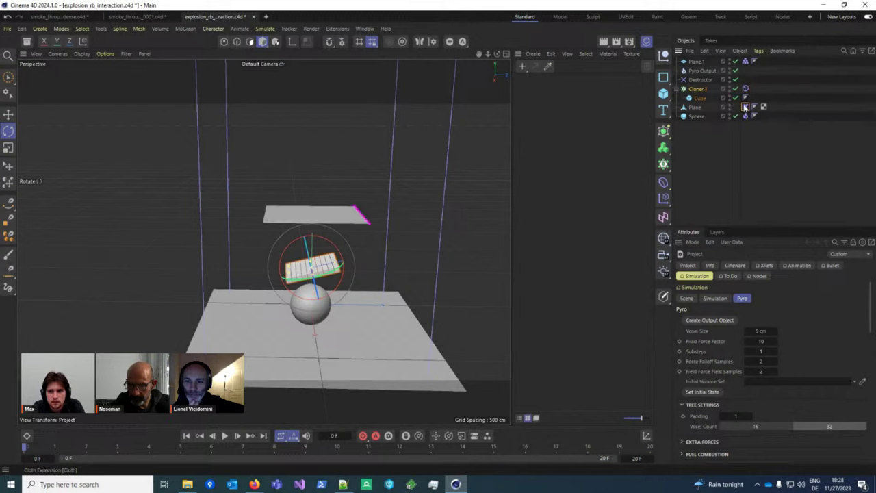
pyautogui.click(745, 107)
pyautogui.click(686, 265)
pyautogui.click(729, 349)
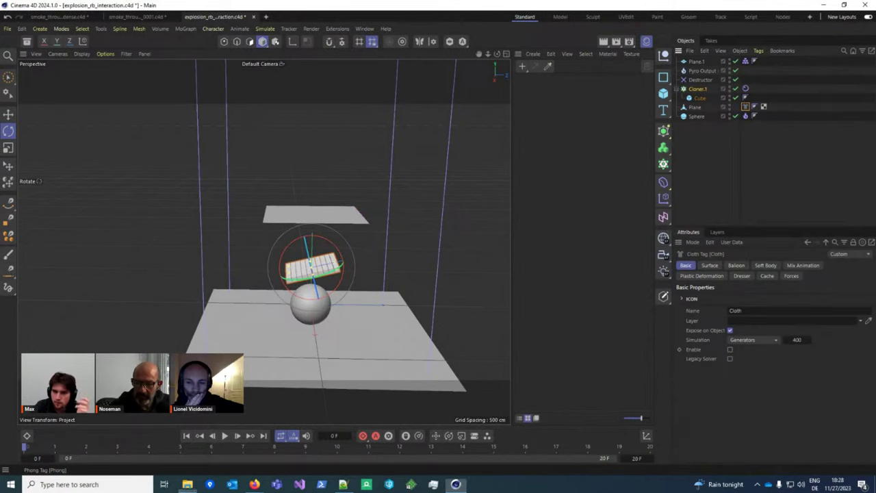
pyautogui.click(465, 284)
pyautogui.keyDown('alt'); pyautogui.moveTo(462, 292); pyautogui.dragTo(256, 267); pyautogui.keyUp('alt')
pyautogui.click(281, 237)
pyautogui.moveTo(280, 237)
pyautogui.keyDown('alt'); pyautogui.mouseDown()
pyautogui.moveTo(272, 238)
pyautogui.moveTo(390, 237)
pyautogui.moveTo(175, 277)
pyautogui.moveTo(268, 246)
pyautogui.mouseUp(); pyautogui.keyUp('alt')
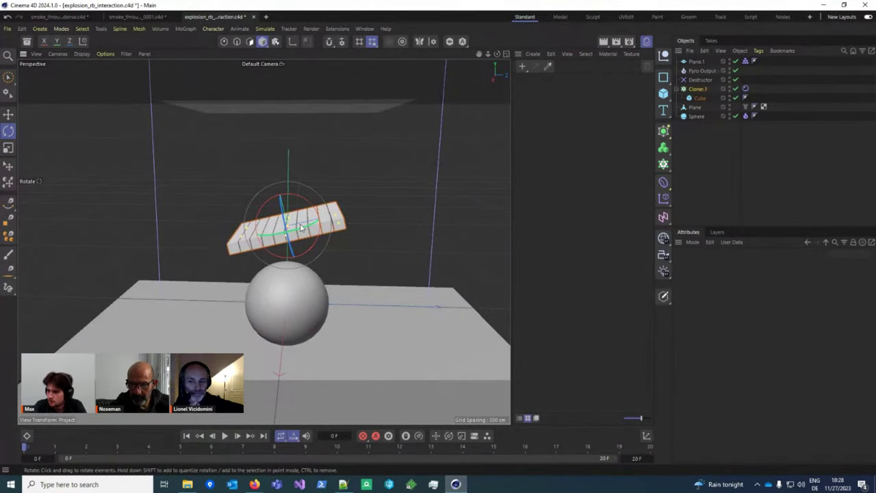
pyautogui.scroll(-3, 311, 235)
pyautogui.scroll(-3, 323, 267)
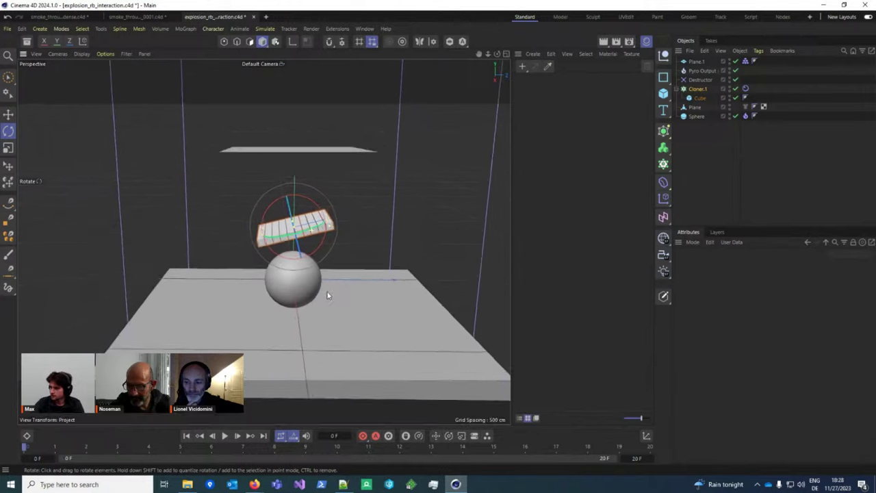
pyautogui.keyDown('alt'); pyautogui.moveTo(328, 295); pyautogui.dragTo(345, 274); pyautogui.keyUp('alt')
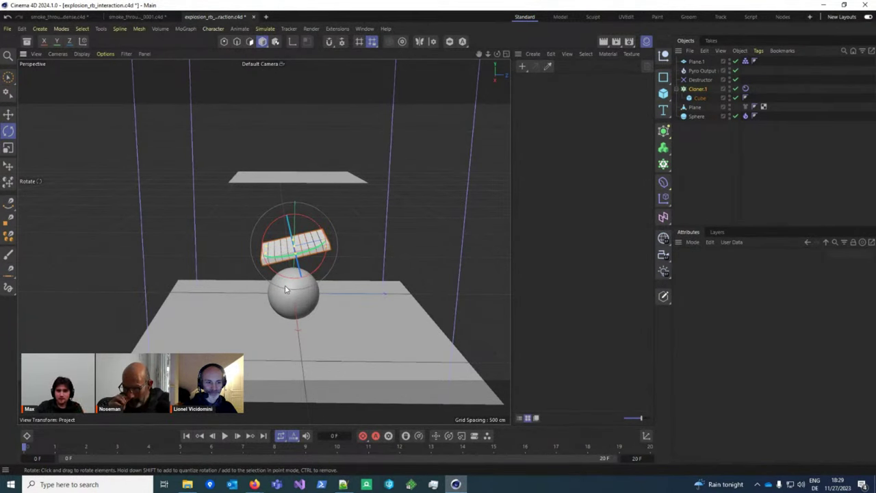
# Step: Try disabling the cube cloner, inspect the sphere's pyro emitter settings, and test playback
pyautogui.click(390, 294)
pyautogui.keyDown('alt'); pyautogui.moveTo(390, 294); pyautogui.dragTo(608, 191); pyautogui.keyUp('alt')
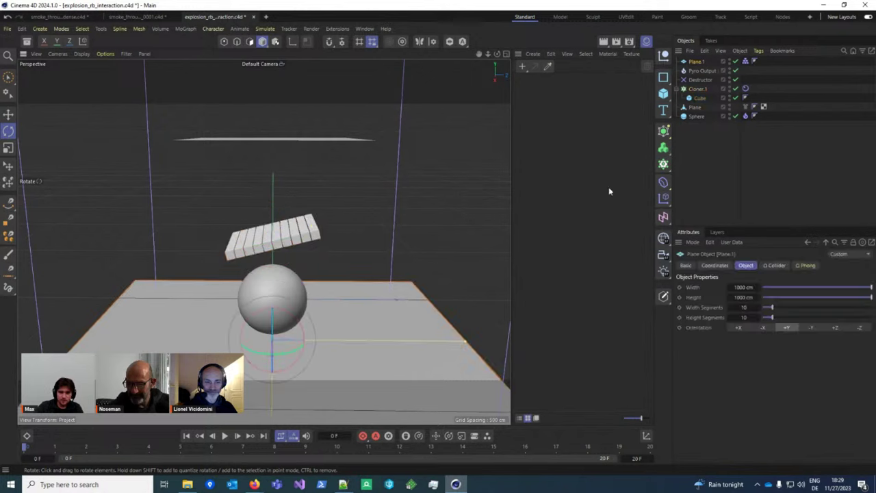
pyautogui.moveTo(735, 89); pyautogui.dragTo(736, 98)
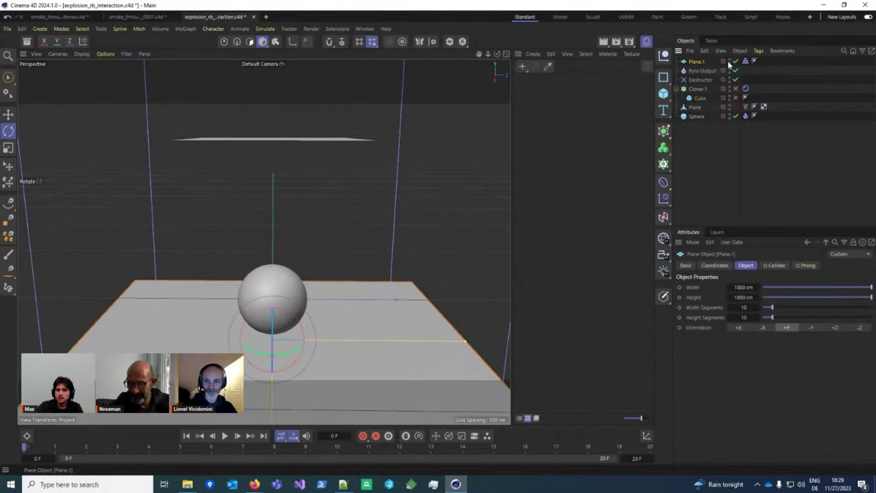
pyautogui.hotkey('ctrl', 'shift', 'z')
pyautogui.click(287, 301)
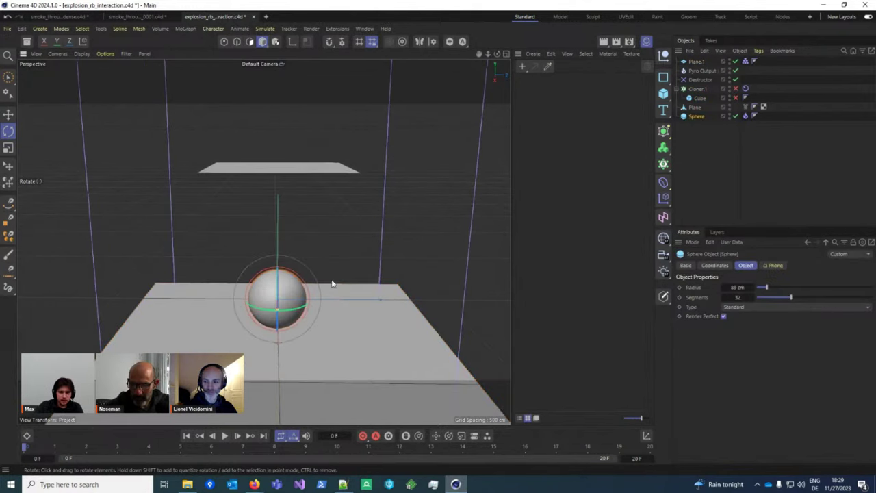
pyautogui.click(745, 116)
pyautogui.scroll(-5, 782, 302)
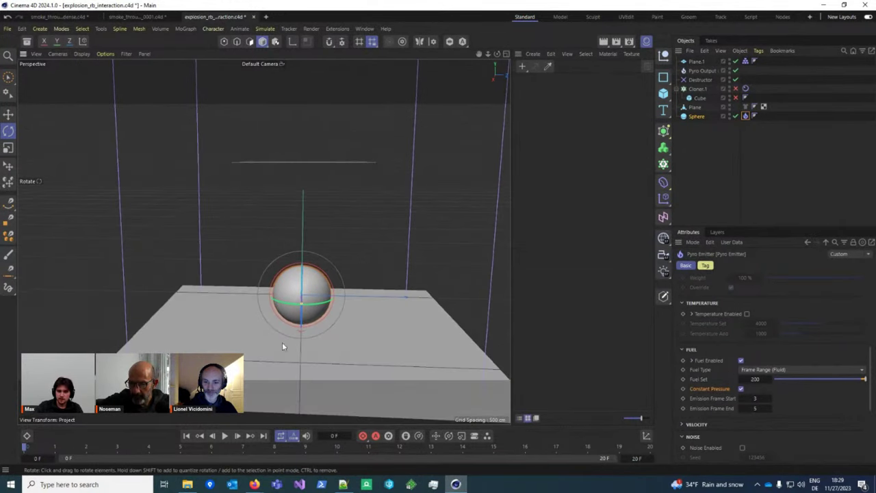
pyautogui.click(224, 435)
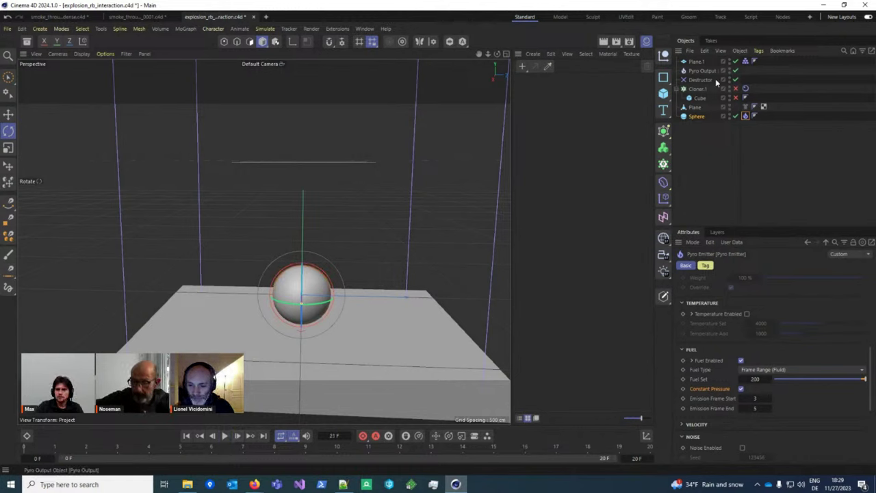
# Step: Re-enable Cloner.1, uncheck its Rigid Body tag's Enable, and play from frame 0
pyautogui.click(735, 89)
pyautogui.click(745, 89)
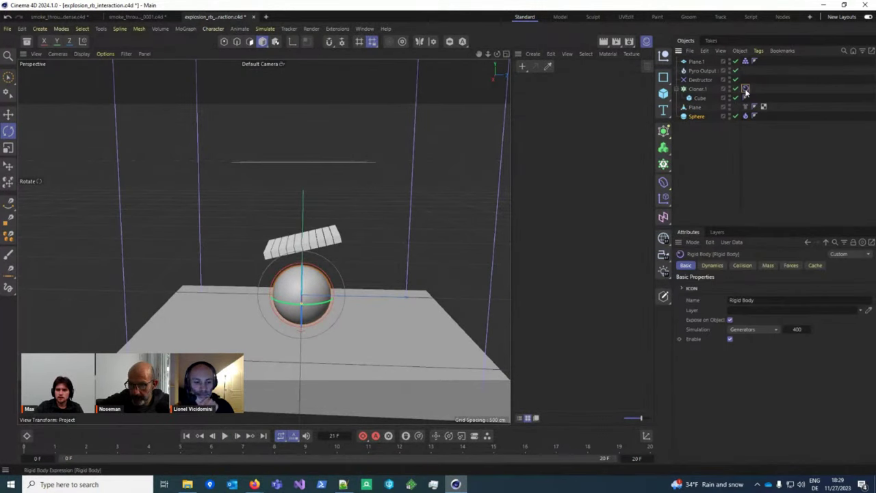
pyautogui.click(736, 89)
pyautogui.click(735, 89)
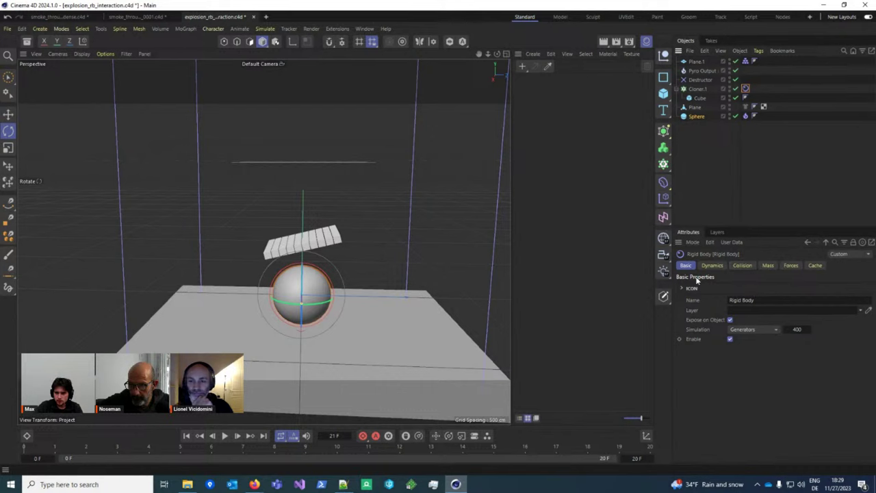
pyautogui.click(729, 338)
pyautogui.click(231, 438)
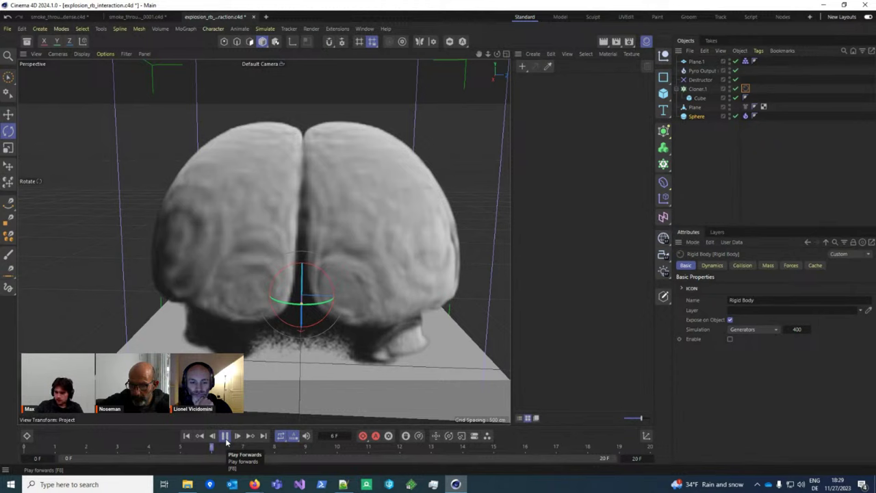
# Step: Play the explosion to frame 12, pausing at frame 7 to orbit around the two plumes
pyautogui.click(225, 437)
pyautogui.keyDown('alt'); pyautogui.moveTo(294, 294); pyautogui.dragTo(254, 299); pyautogui.keyUp('alt')
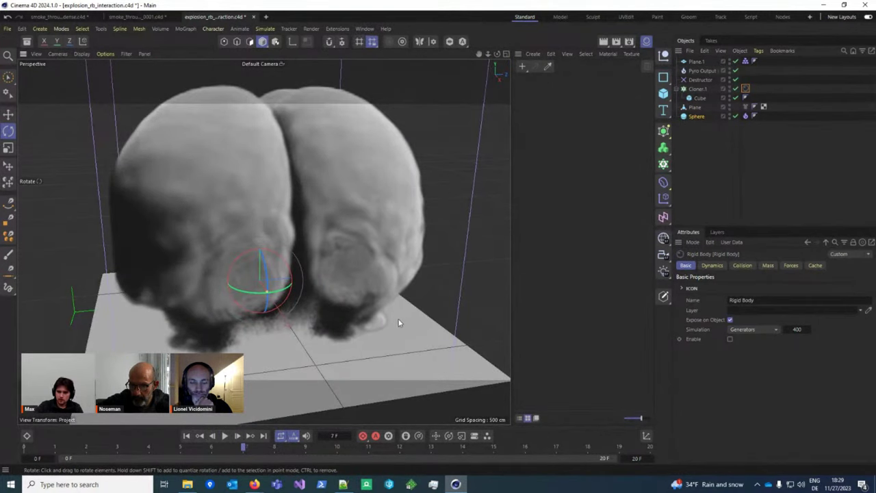
pyautogui.keyDown('alt'); pyautogui.moveTo(400, 319); pyautogui.dragTo(274, 383); pyautogui.keyUp('alt')
pyautogui.click(225, 436)
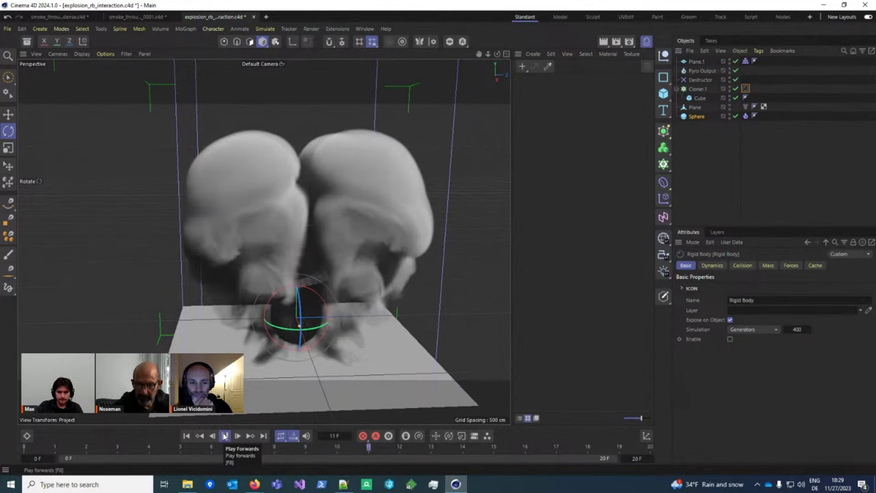
pyautogui.click(225, 437)
pyautogui.keyDown('alt'); pyautogui.moveTo(287, 383); pyautogui.dragTo(279, 310); pyautogui.keyUp('alt')
pyautogui.click(663, 148)
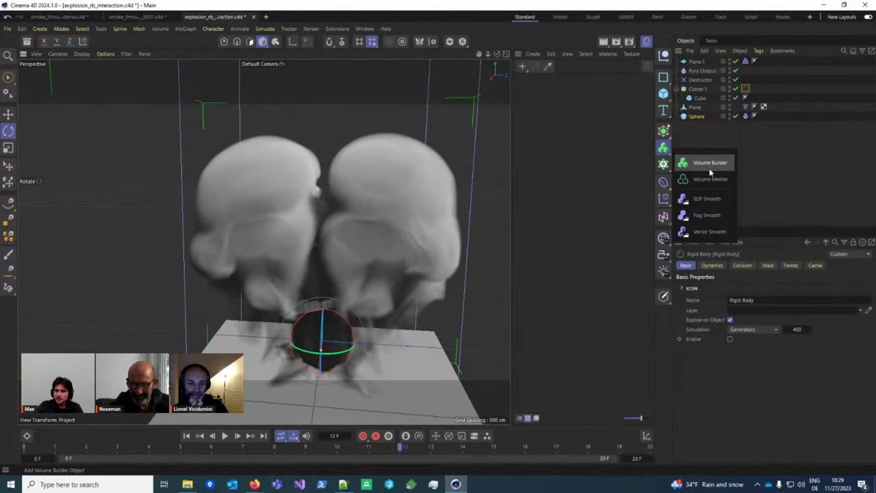
# Step: Add a Volume Mesher with Pyro Output inside it and step to frame 13
pyautogui.click(705, 171)
pyautogui.moveTo(704, 63)
pyautogui.mouseDown()
pyautogui.moveTo(702, 79)
pyautogui.moveTo(705, 63)
pyautogui.mouseUp()
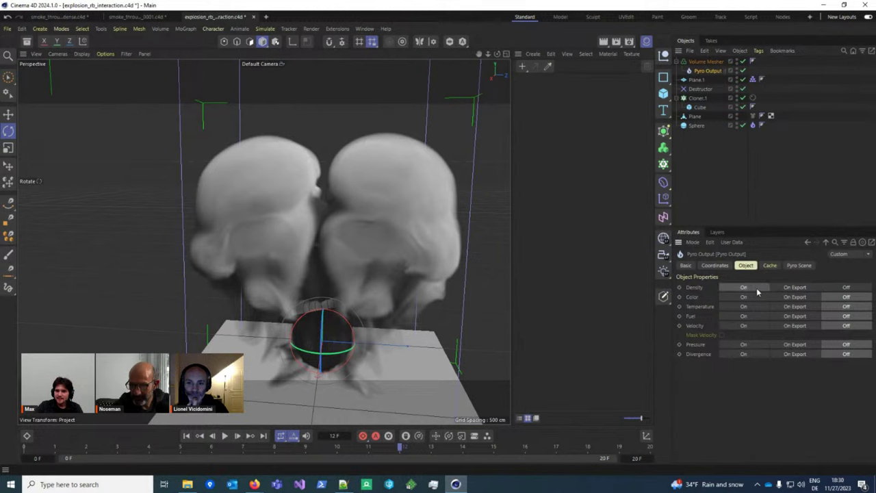
pyautogui.click(705, 61)
pyautogui.scroll(3, 328, 299)
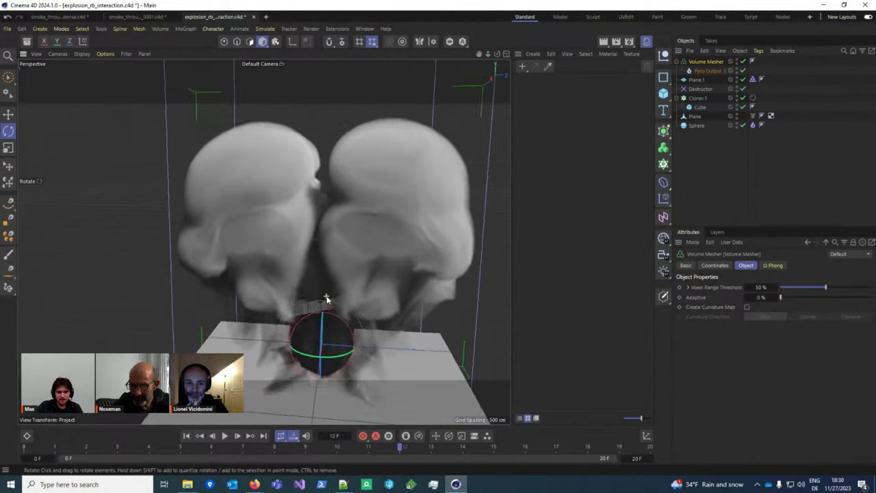
pyautogui.click(709, 71)
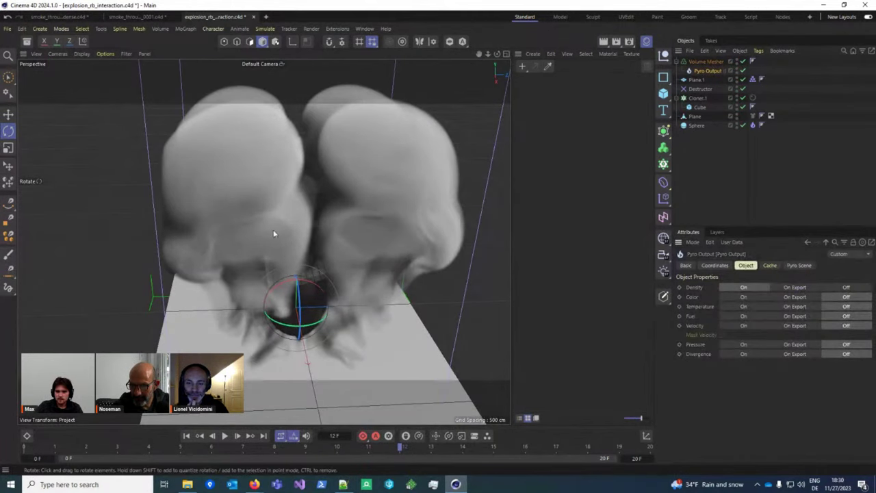
pyautogui.scroll(-3, 276, 342)
pyautogui.press('g')
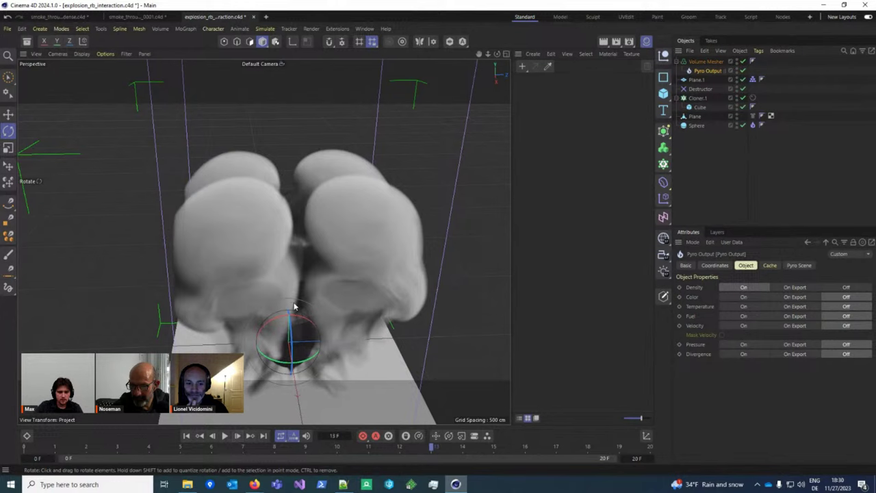
pyautogui.scroll(2, 296, 286)
# Step: Enable Use Absolute Value (ISO) on the mesher and set Surface Threshold to 0.001
pyautogui.click(708, 62)
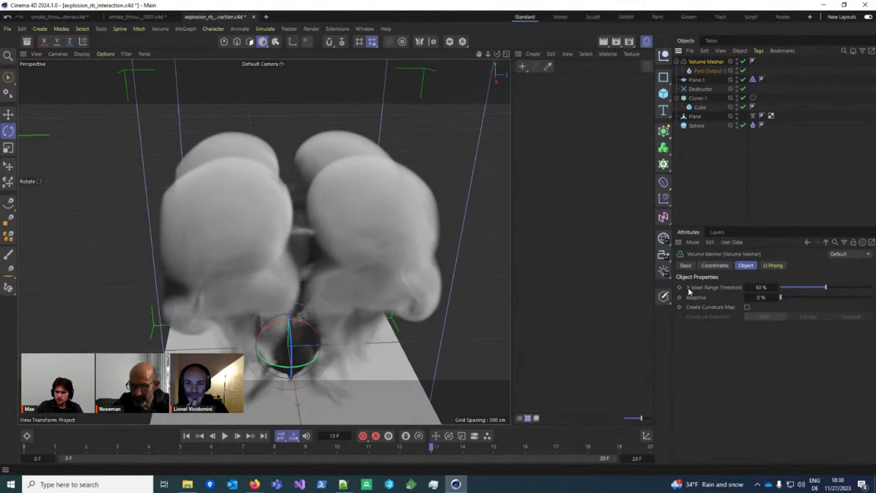
pyautogui.click(752, 297)
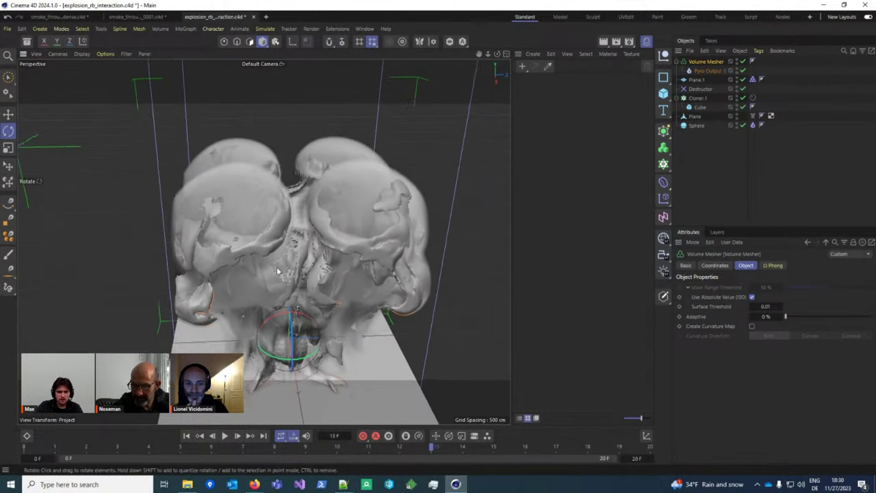
pyautogui.doubleClick(764, 306)
pyautogui.write('0.001')
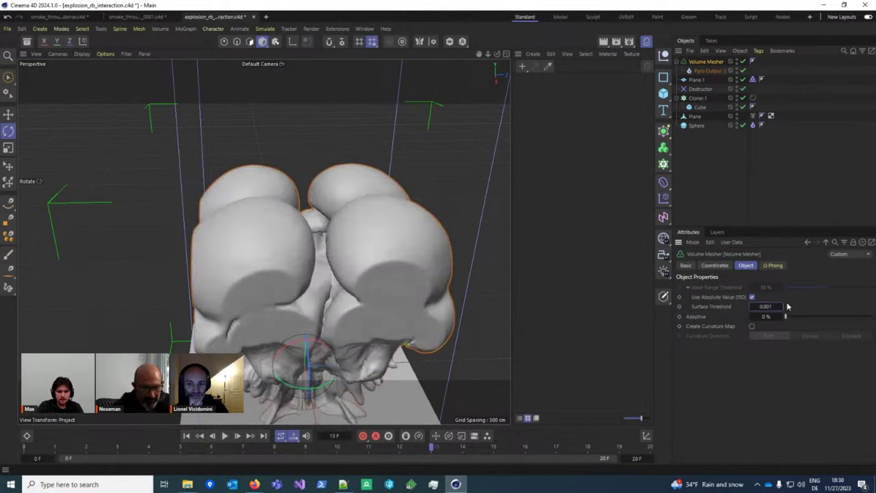
pyautogui.press('Return')
pyautogui.keyDown('alt'); pyautogui.moveTo(335, 246); pyautogui.dragTo(274, 241); pyautogui.keyUp('alt')
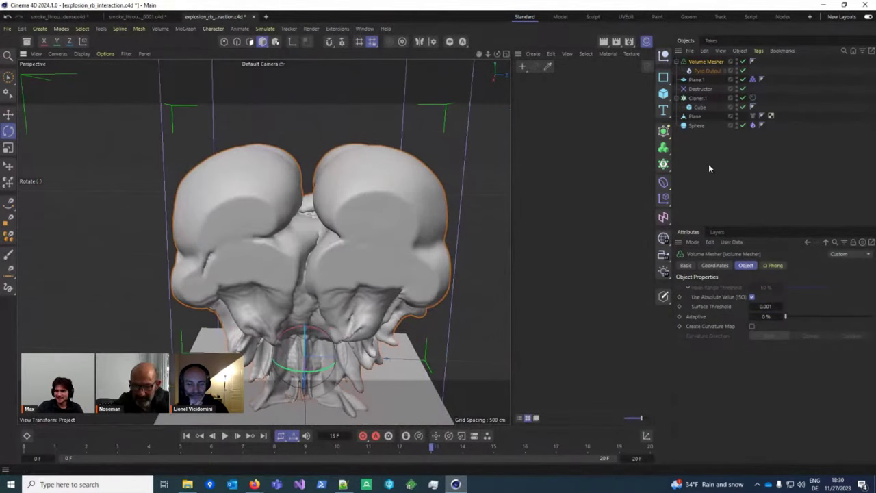
# Step: Move Pyro Output out of the Volume Mesher and delete the mesher
pyautogui.click(708, 71)
pyautogui.moveTo(705, 136); pyautogui.dragTo(704, 134)
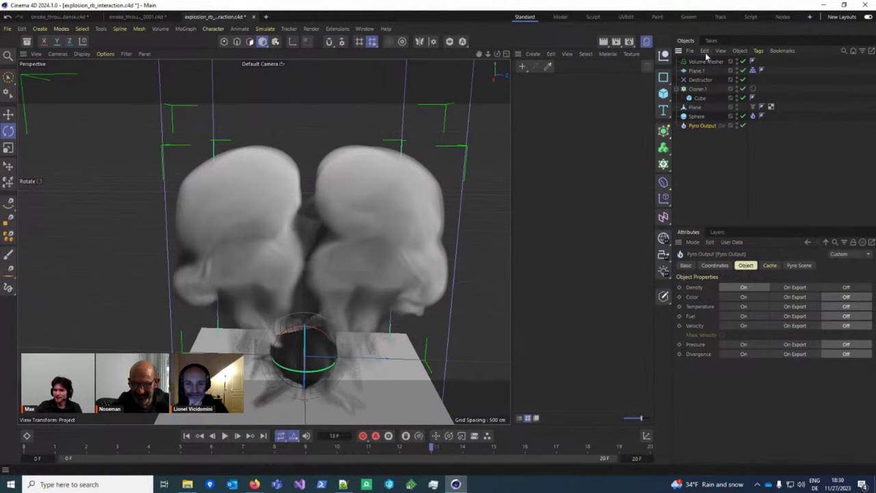
pyautogui.click(705, 61)
pyautogui.press('Delete')
pyautogui.keyDown('alt'); pyautogui.moveTo(301, 284); pyautogui.dragTo(311, 285); pyautogui.keyUp('alt')
# Step: Rewind to frame 0, re-enable the cube stack's rigid body dynamics and step to frame 2
pyautogui.click(186, 435)
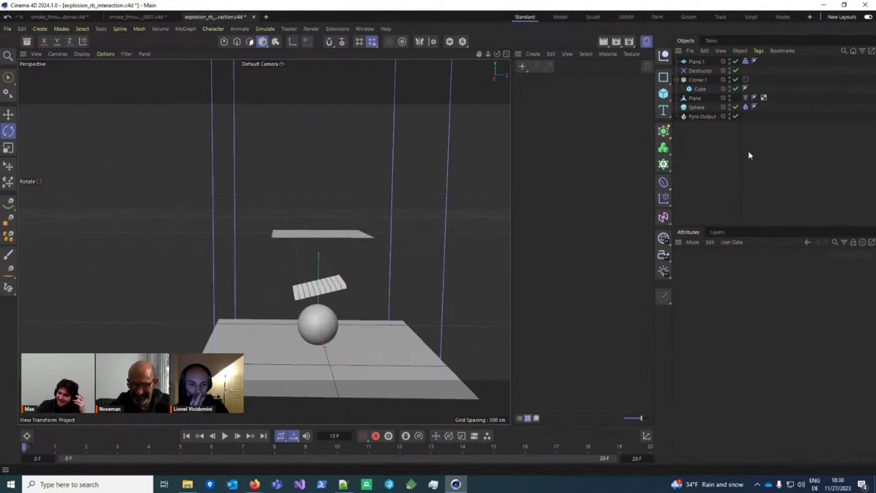
pyautogui.click(729, 338)
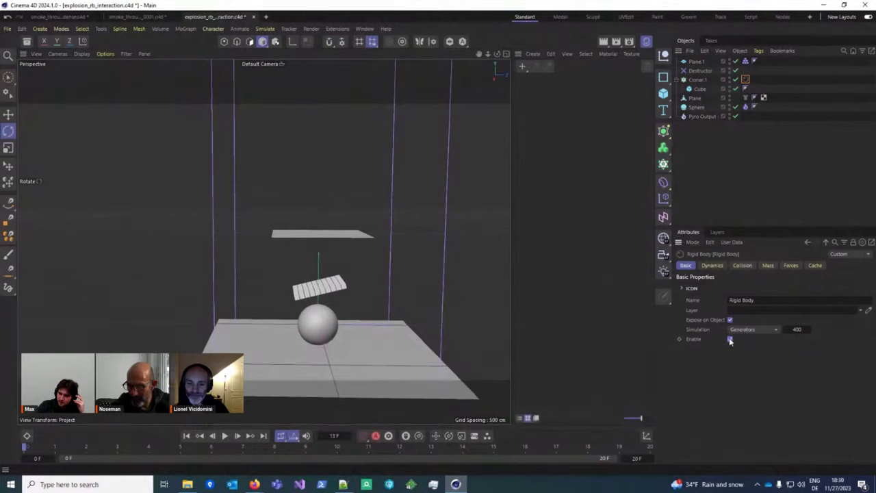
pyautogui.keyDown('alt'); pyautogui.moveTo(397, 226); pyautogui.dragTo(298, 307); pyautogui.keyUp('alt')
pyautogui.click(237, 437)
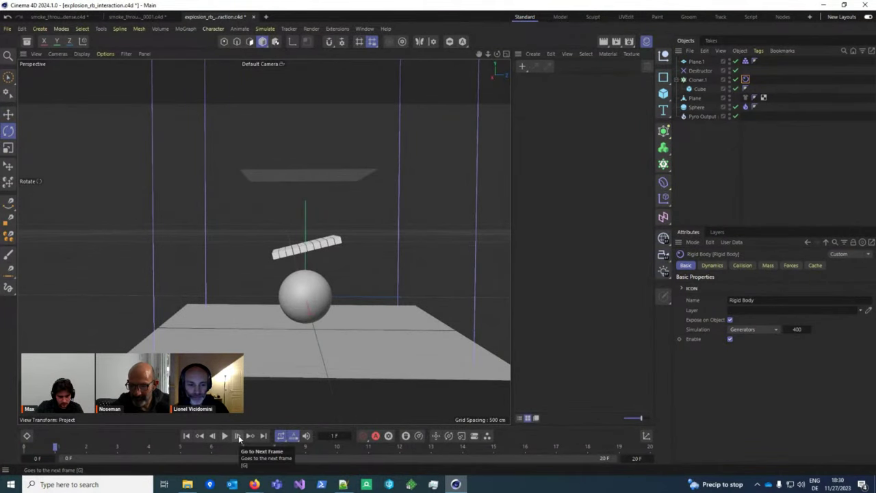
pyautogui.click(238, 437)
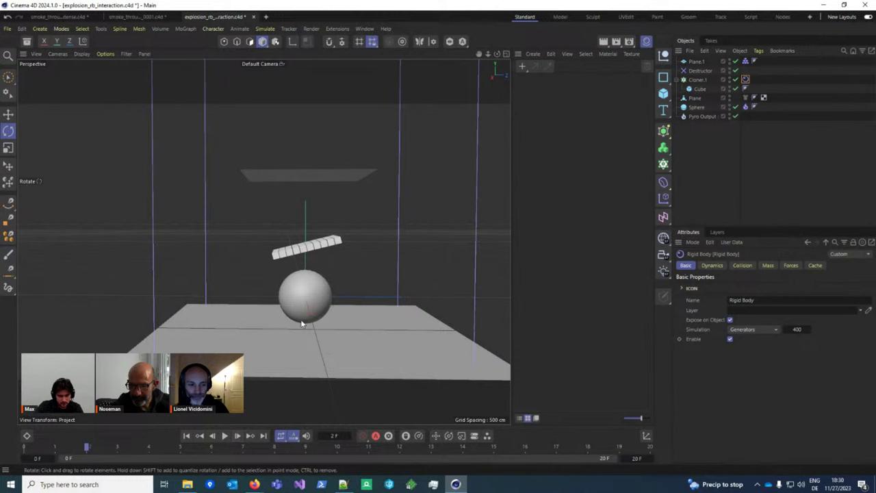
pyautogui.scroll(-3, 305, 329)
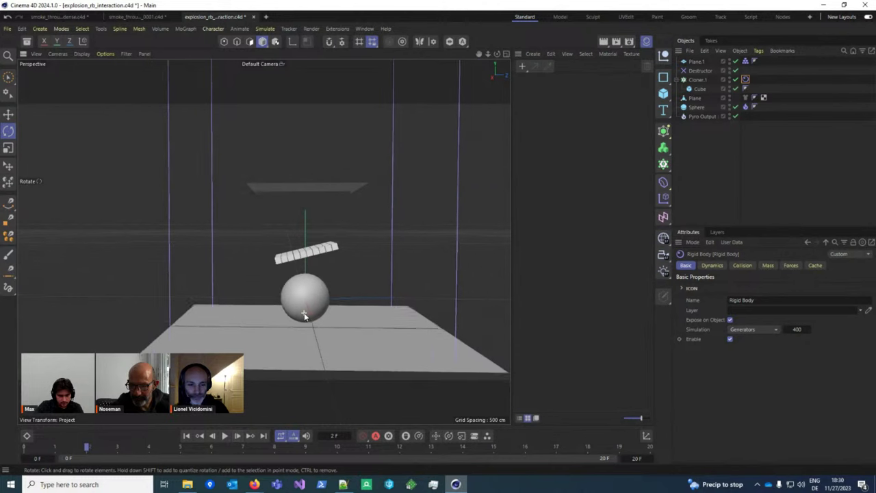
# Step: Show the Pyro Output's cache settings, play to frame 17, and check the Cloth and Rigid Body tags
pyautogui.click(702, 116)
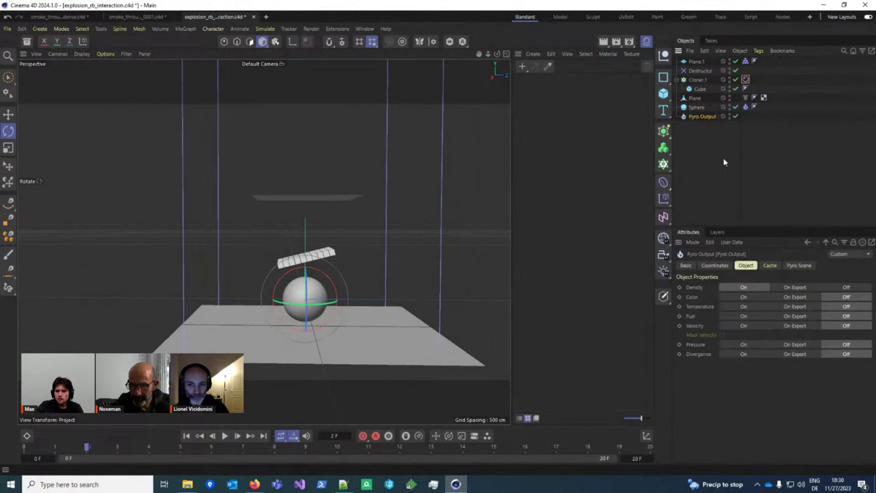
pyautogui.click(769, 265)
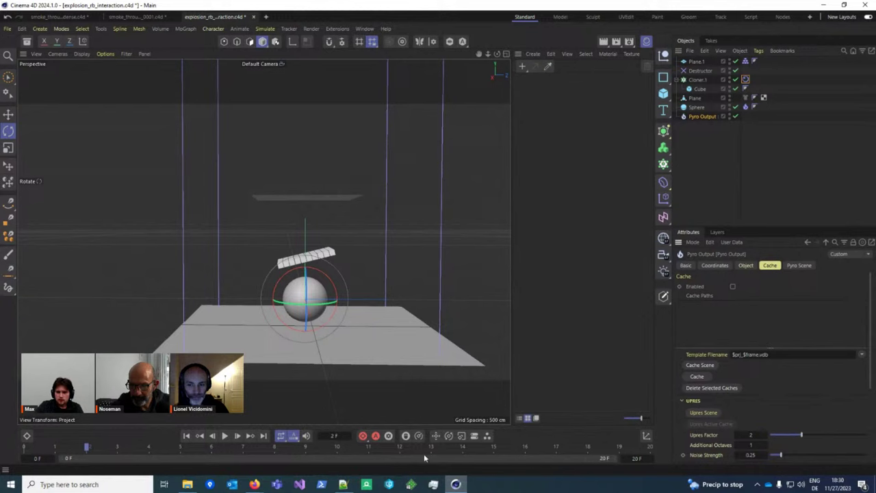
pyautogui.click(224, 436)
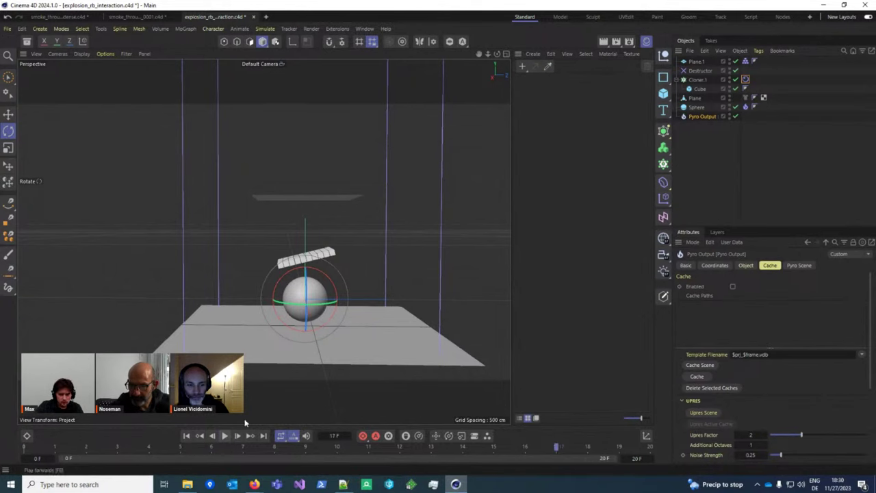
pyautogui.click(745, 97)
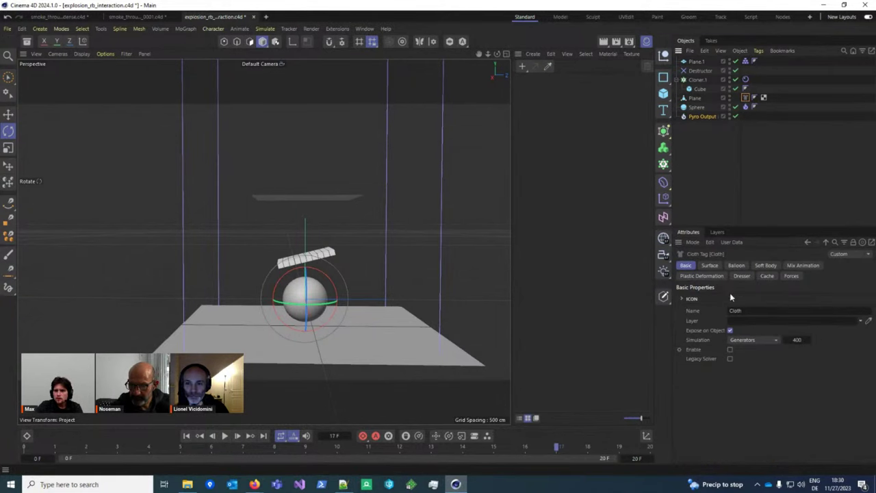
pyautogui.click(745, 79)
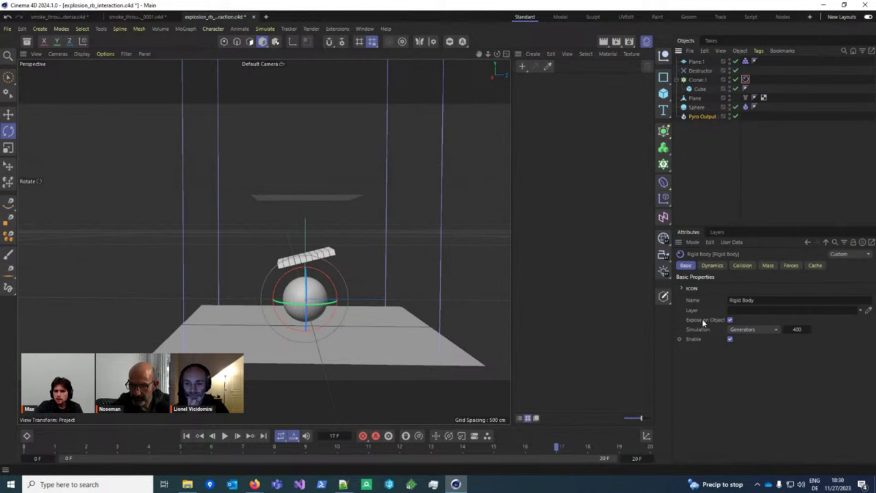
# Step: Revert the project to its last saved version
pyautogui.click(8, 29)
pyautogui.click(43, 99)
pyautogui.click(412, 276)
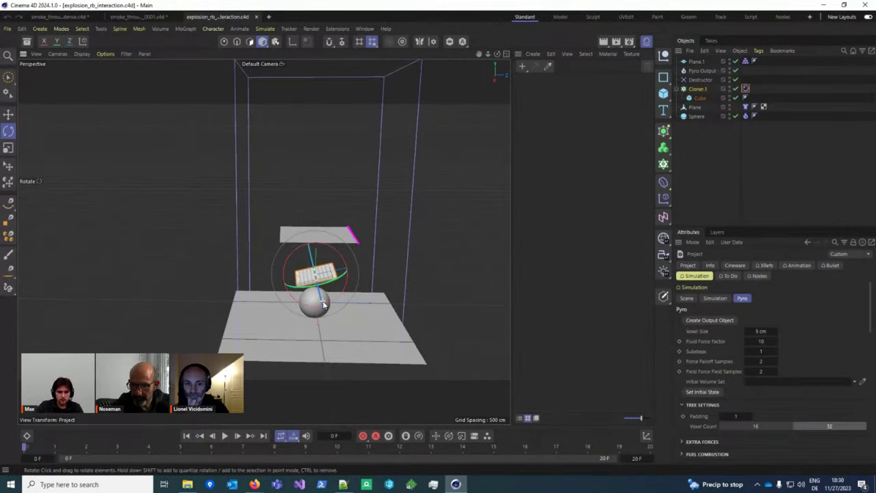
# Step: Play the pyro explosion and orbit around the sphere as it grows
pyautogui.click(224, 436)
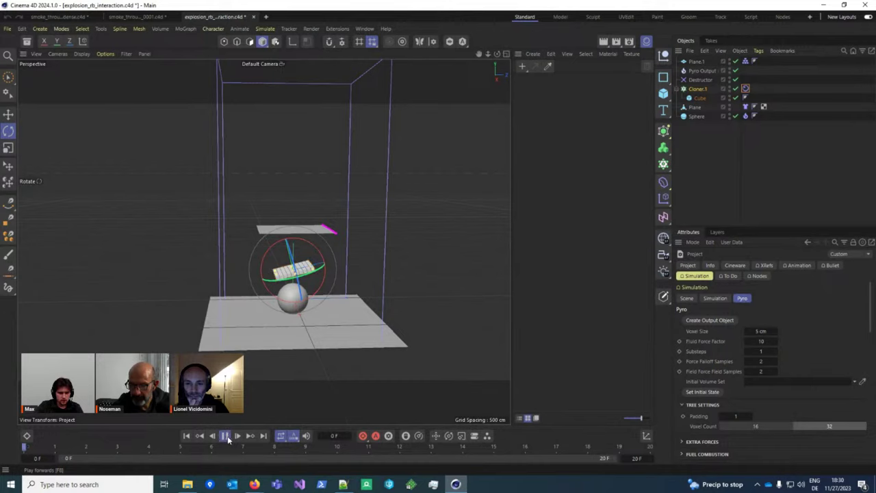
pyautogui.click(225, 435)
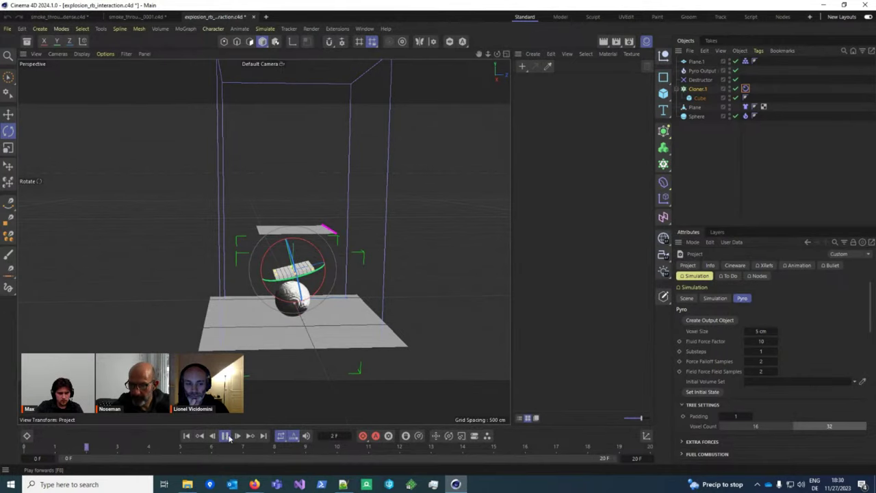
pyautogui.scroll(3, 288, 239)
pyautogui.keyDown('alt'); pyautogui.moveTo(288, 267); pyautogui.dragTo(410, 328); pyautogui.keyUp('alt')
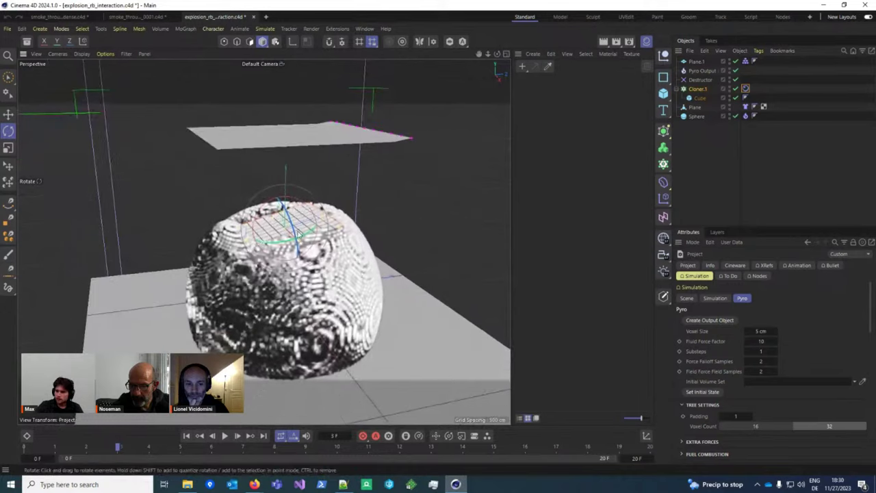
pyautogui.click(434, 342)
pyautogui.click(476, 252)
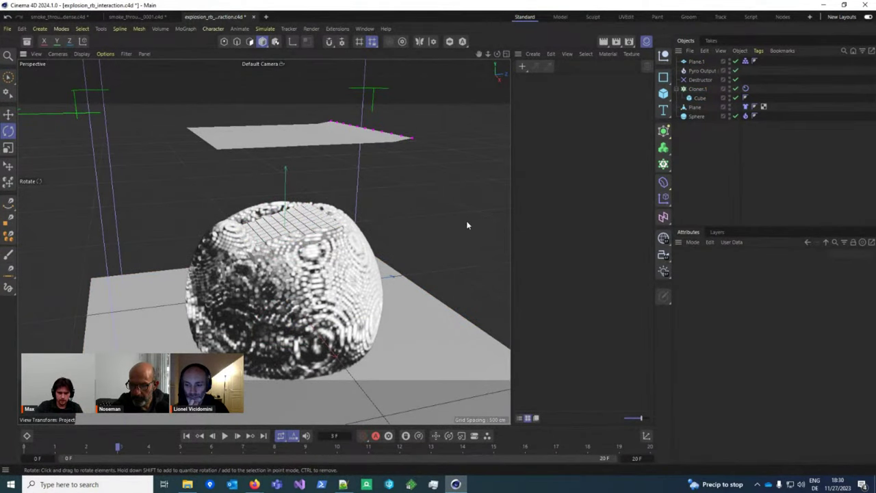
pyautogui.keyDown('alt'); pyautogui.moveTo(465, 226); pyautogui.dragTo(378, 242); pyautogui.keyUp('alt')
pyautogui.click(237, 435)
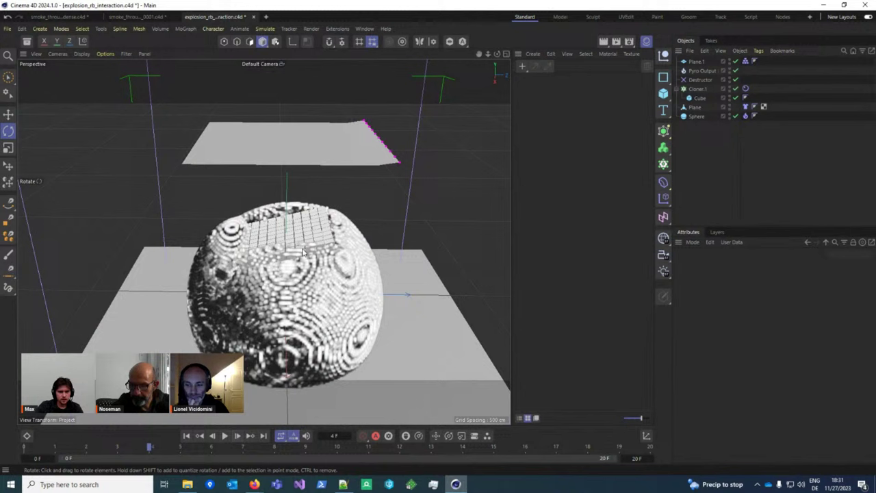
pyautogui.keyDown('alt'); pyautogui.moveTo(298, 241); pyautogui.dragTo(285, 229); pyautogui.keyUp('alt')
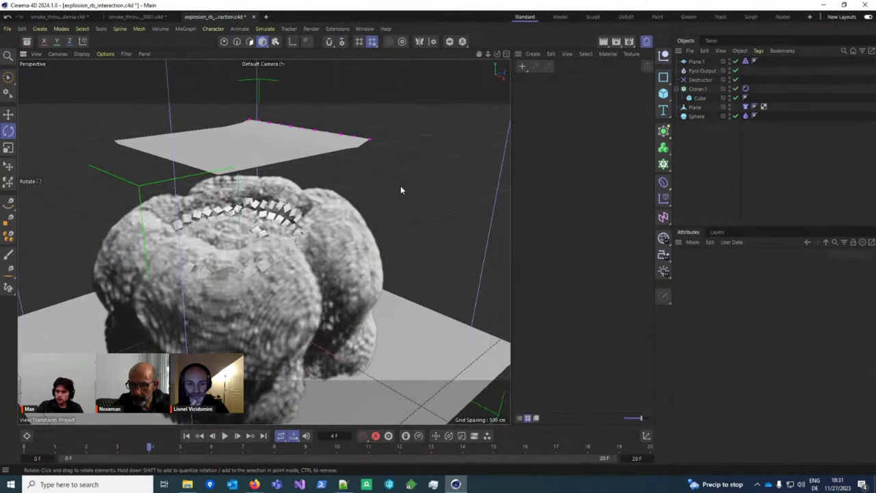
pyautogui.keyDown('alt'); pyautogui.moveTo(401, 190); pyautogui.dragTo(321, 233); pyautogui.keyUp('alt')
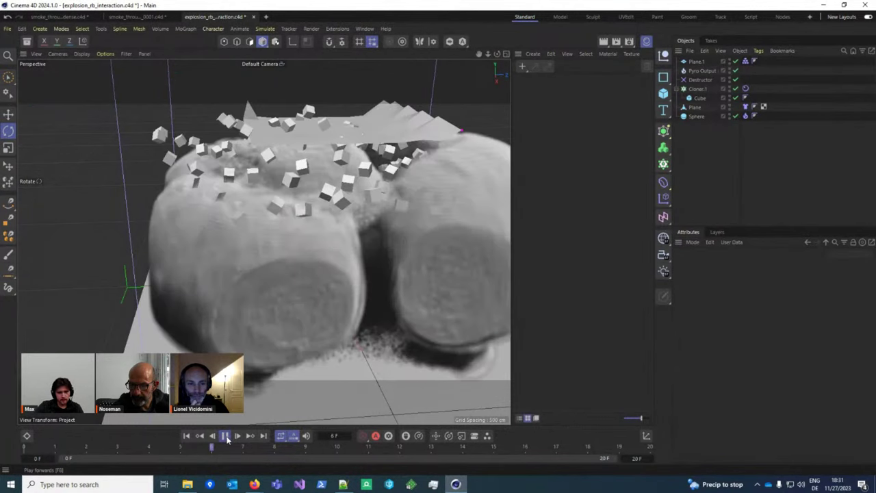
pyautogui.keyDown('alt'); pyautogui.moveTo(295, 227); pyautogui.dragTo(315, 343); pyautogui.keyUp('alt')
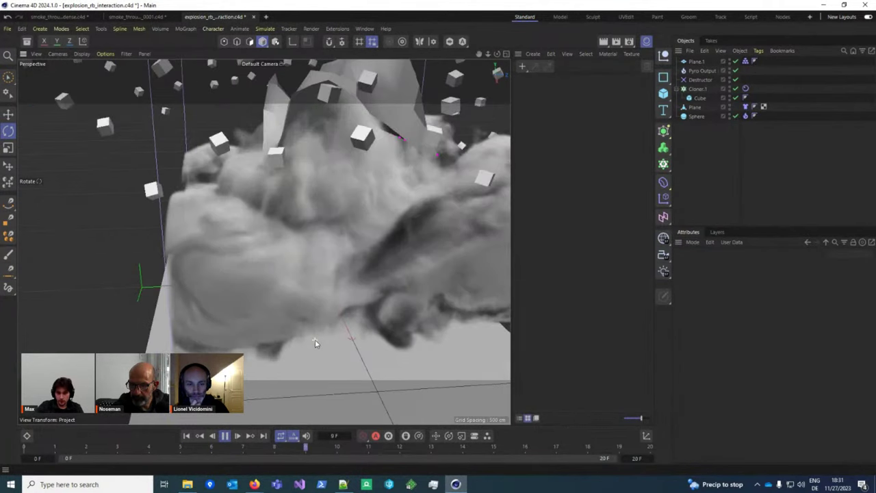
# Step: Stop playback, orbit back to the emitter box, and rewind the simulation to the start
pyautogui.press('F8')
pyautogui.scroll(-5, 315, 339)
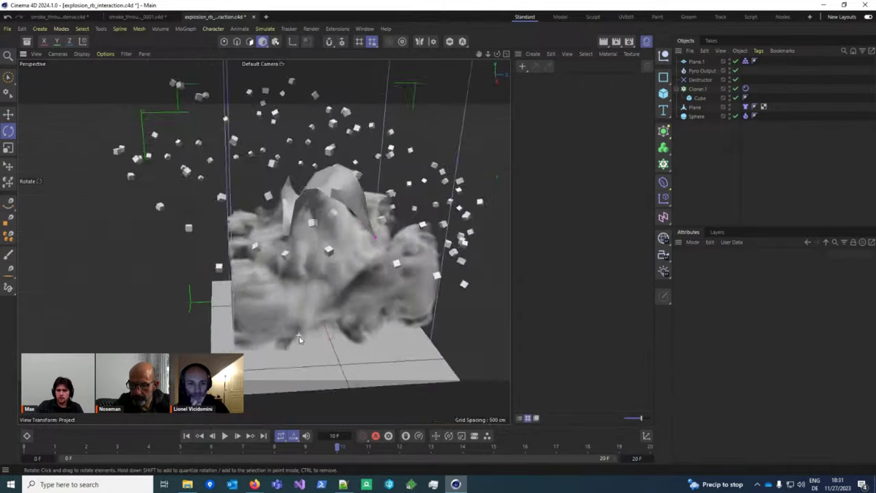
pyautogui.moveTo(276, 340)
pyautogui.keyDown('alt'); pyautogui.mouseDown()
pyautogui.moveTo(353, 385)
pyautogui.moveTo(267, 333)
pyautogui.mouseUp(); pyautogui.keyUp('alt')
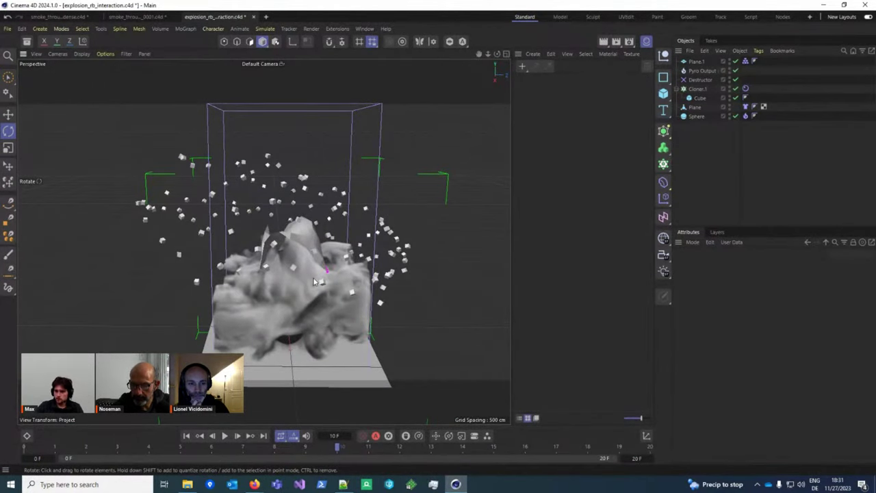
pyautogui.keyDown('alt'); pyautogui.moveTo(271, 375); pyautogui.dragTo(199, 390); pyautogui.keyUp('alt')
pyautogui.click(186, 436)
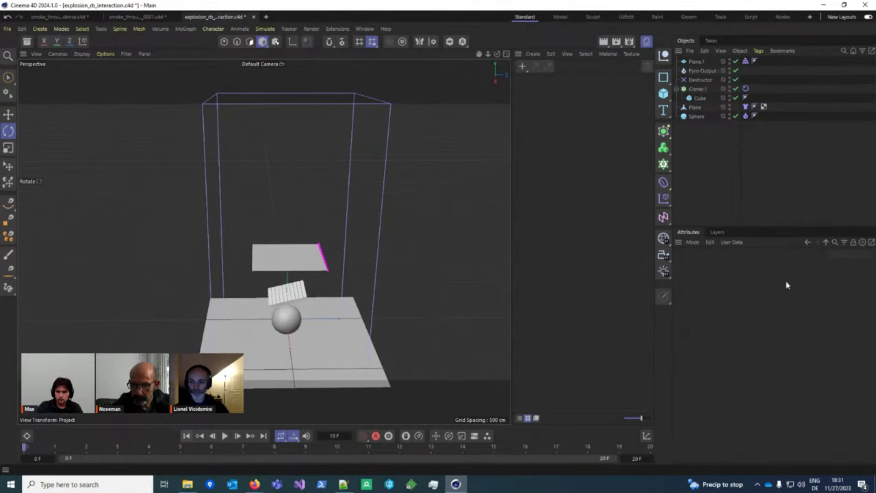
pyautogui.hotkey('ctrl', 'd')
# Step: Set Fluid Force Factor to 1 and play the explosion to frame 7
pyautogui.click(762, 340)
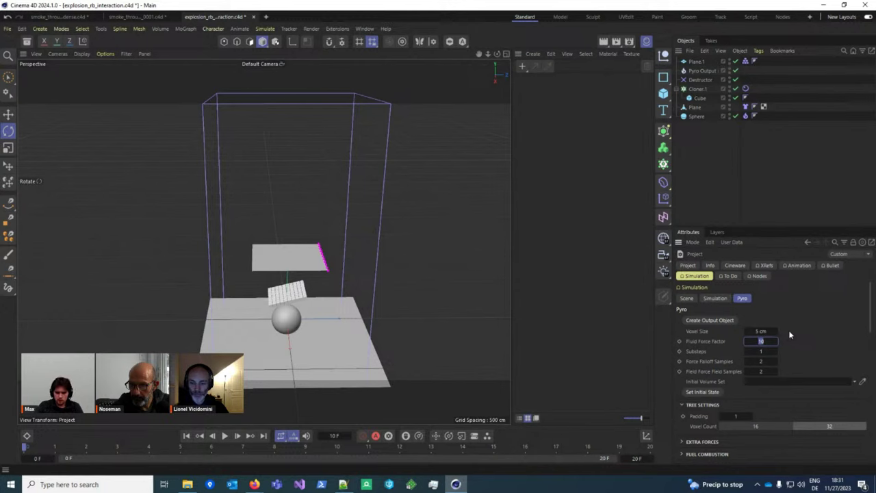
pyautogui.scroll(3, 286, 316)
pyautogui.keyDown('alt'); pyautogui.moveTo(286, 316); pyautogui.dragTo(260, 393); pyautogui.keyUp('alt')
pyautogui.click(226, 437)
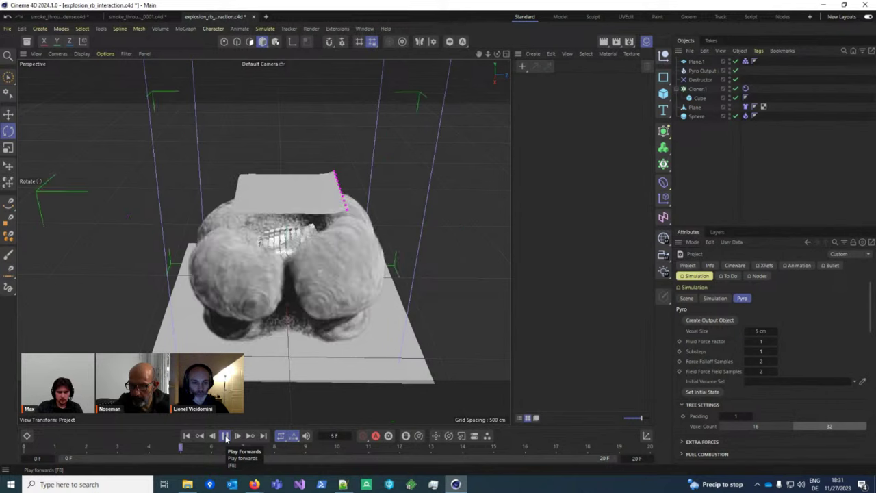
pyautogui.click(226, 436)
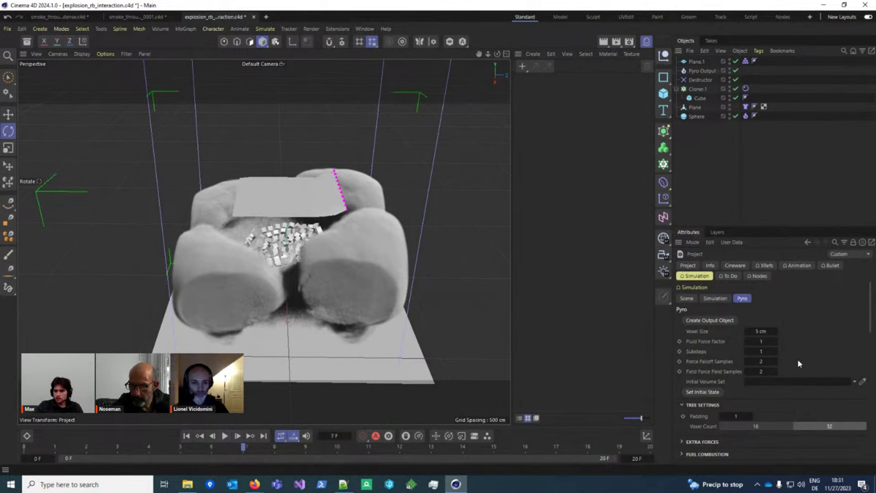
# Step: Re-edit the Fluid Force Factor and replay to frame 13, watching the cubes scatter
pyautogui.click(768, 341)
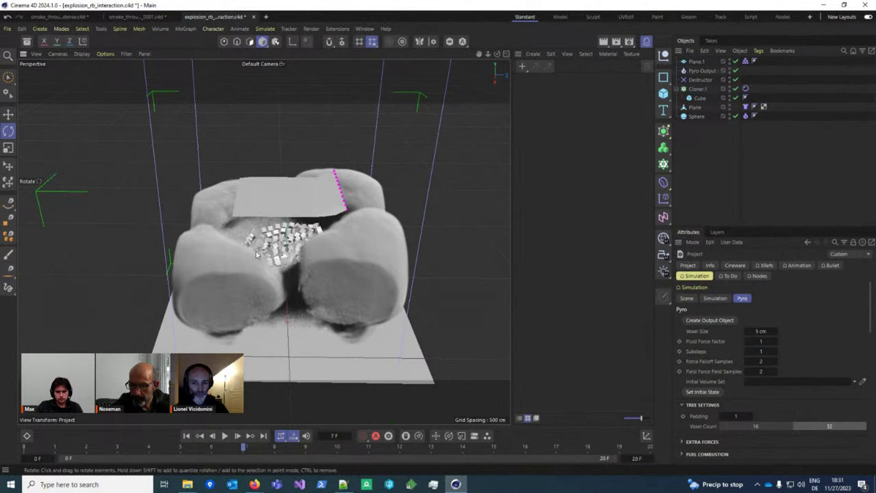
pyautogui.keyDown('alt'); pyautogui.moveTo(308, 240); pyautogui.dragTo(226, 226); pyautogui.keyUp('alt')
pyautogui.click(224, 435)
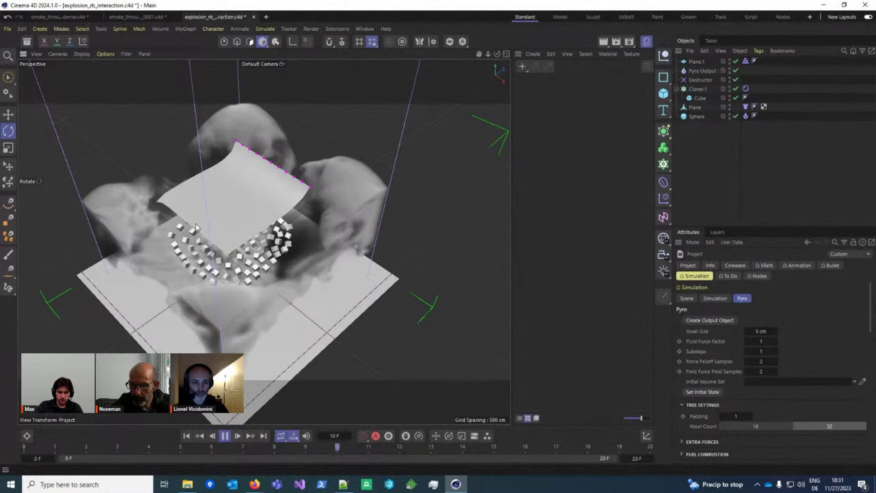
pyautogui.keyDown('alt'); pyautogui.moveTo(160, 198); pyautogui.dragTo(226, 192); pyautogui.keyUp('alt')
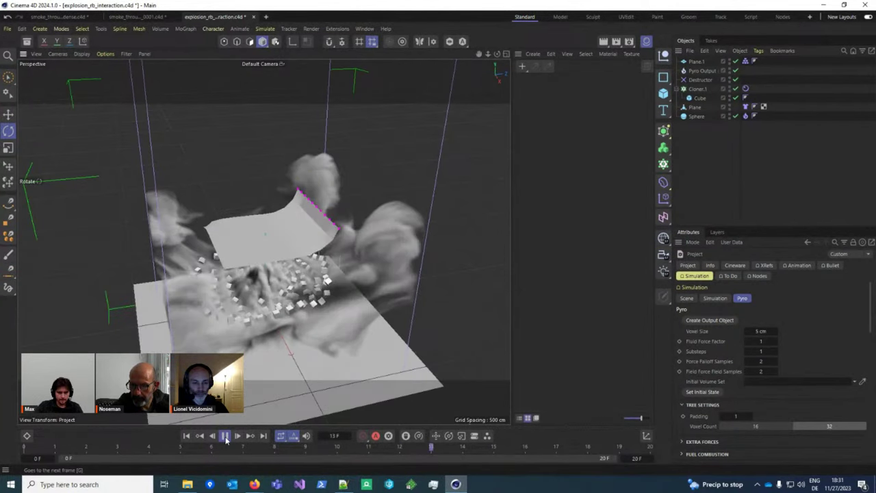
# Step: Enter a Fluid Force Factor of 100, then rewind and play the explosion from the start
pyautogui.click(760, 340)
pyautogui.write('100')
pyautogui.press('Return')
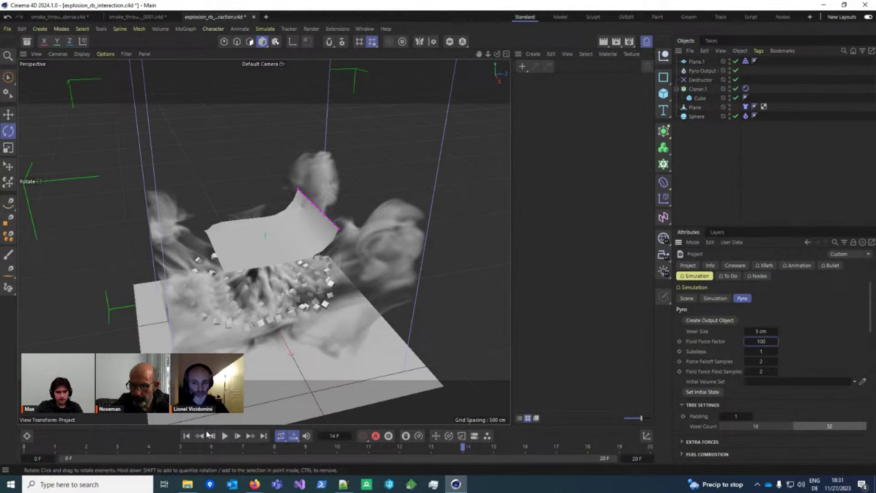
pyautogui.click(186, 435)
pyautogui.click(225, 435)
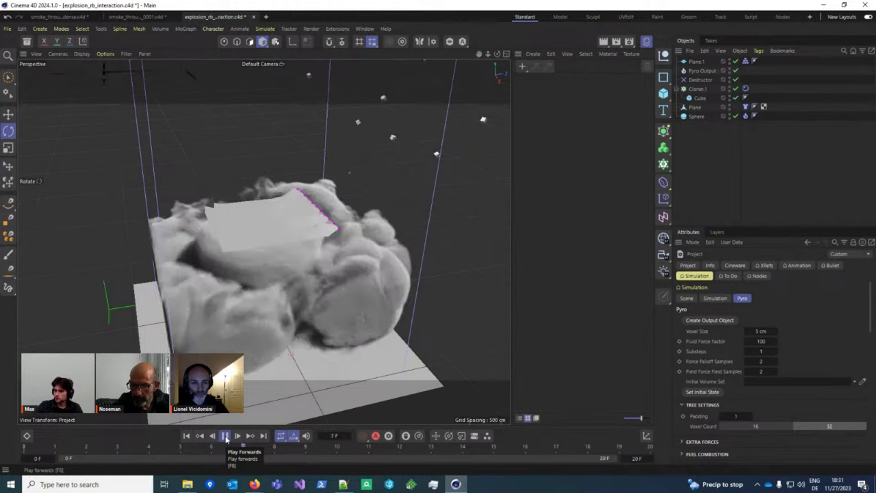
# Step: Watch the cubes fly outward, check Cloner.1's rigid body mass, and return to pyro settings
pyautogui.scroll(-10, 314, 328)
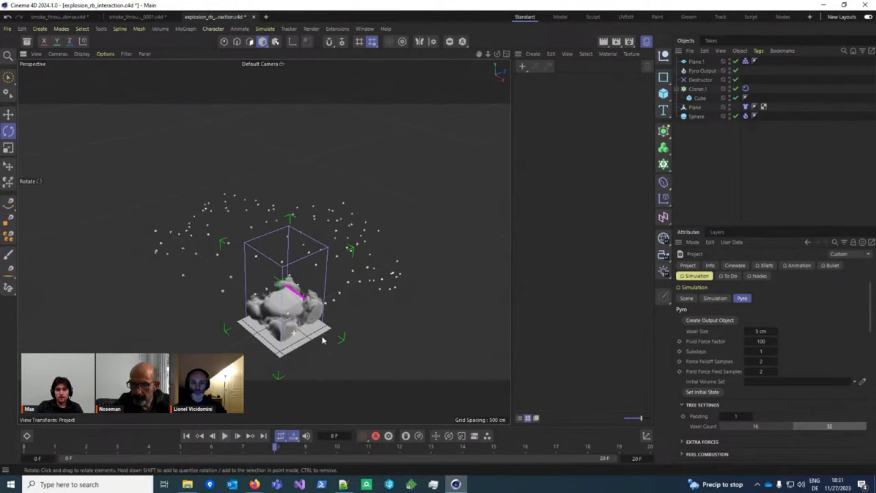
pyautogui.keyDown('alt'); pyautogui.moveTo(295, 340); pyautogui.dragTo(269, 353); pyautogui.keyUp('alt')
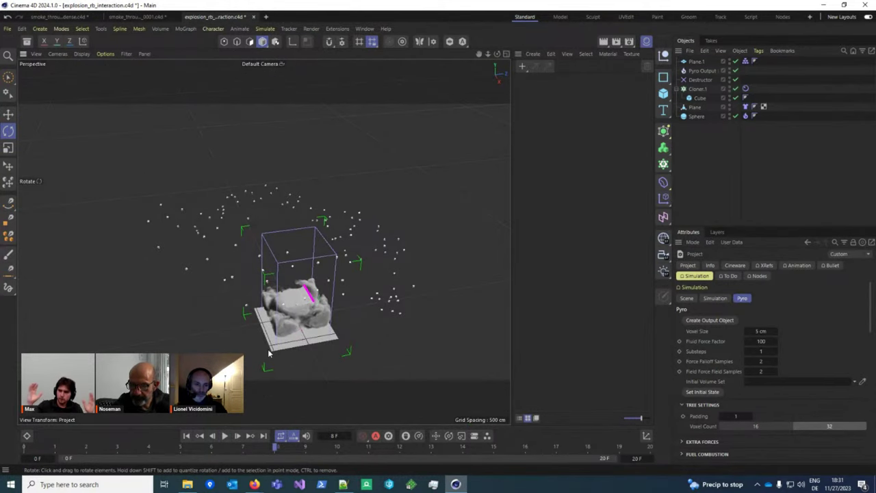
pyautogui.scroll(3, 295, 321)
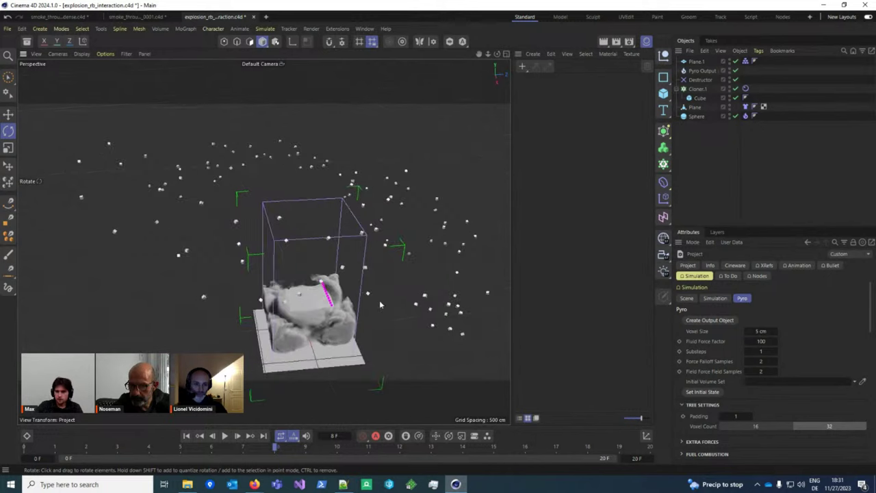
pyautogui.keyDown('alt'); pyautogui.moveTo(304, 309); pyautogui.dragTo(322, 301); pyautogui.keyUp('alt')
pyautogui.click(745, 89)
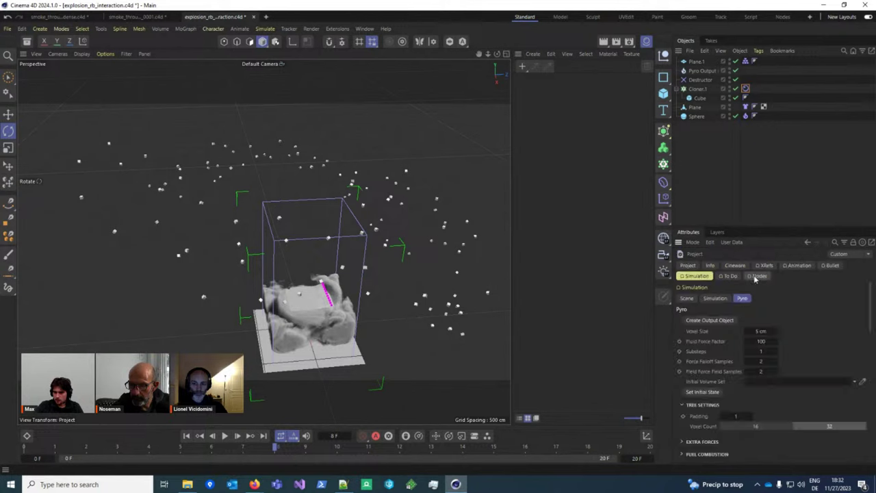
pyautogui.hotkey('ctrl', 'd')
pyautogui.click(761, 341)
pyautogui.write('10')
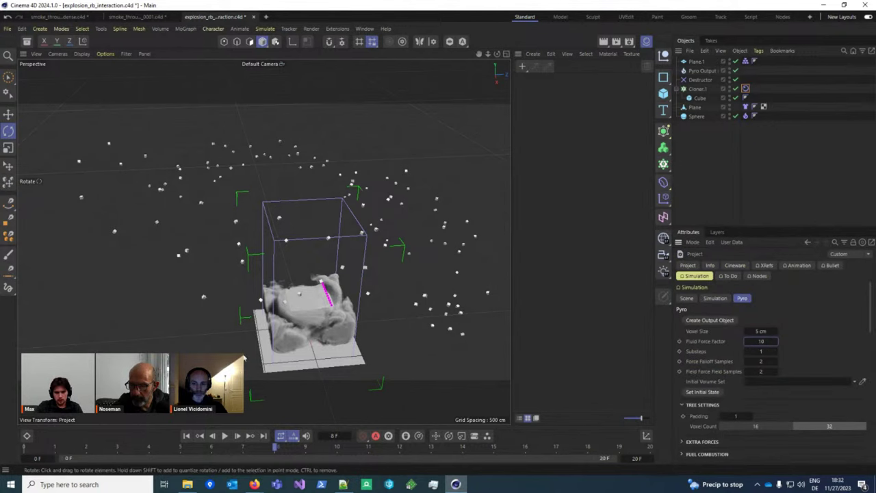
pyautogui.press('Return')
pyautogui.scroll(6, 197, 420)
pyautogui.click(186, 435)
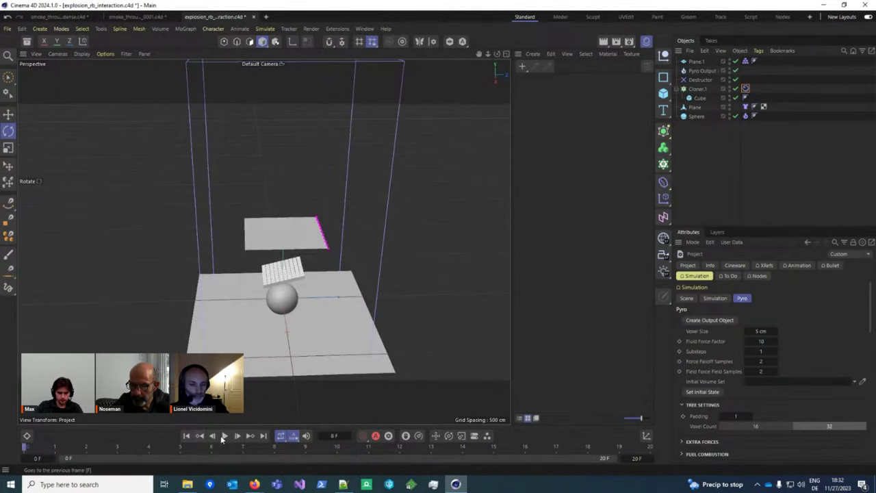
pyautogui.click(225, 435)
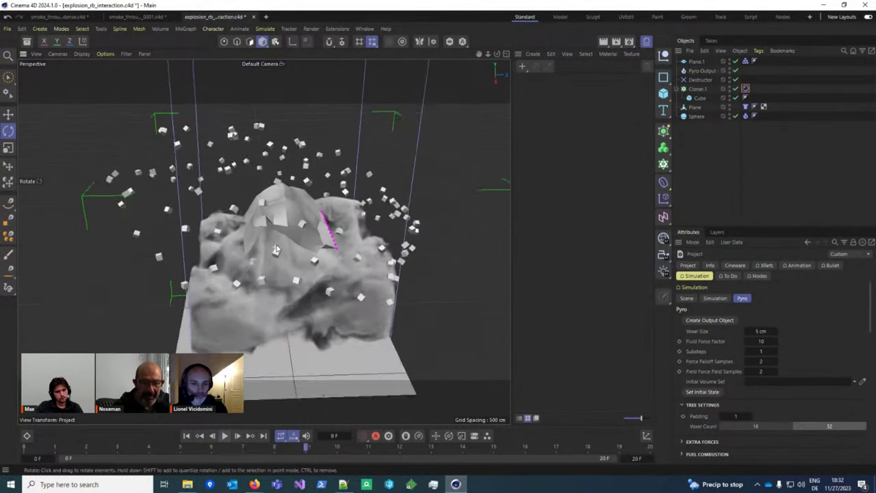
pyautogui.moveTo(279, 242)
pyautogui.keyDown('alt'); pyautogui.mouseDown()
pyautogui.moveTo(309, 190)
pyautogui.moveTo(279, 250)
pyautogui.moveTo(287, 231)
pyautogui.mouseUp(); pyautogui.keyUp('alt')
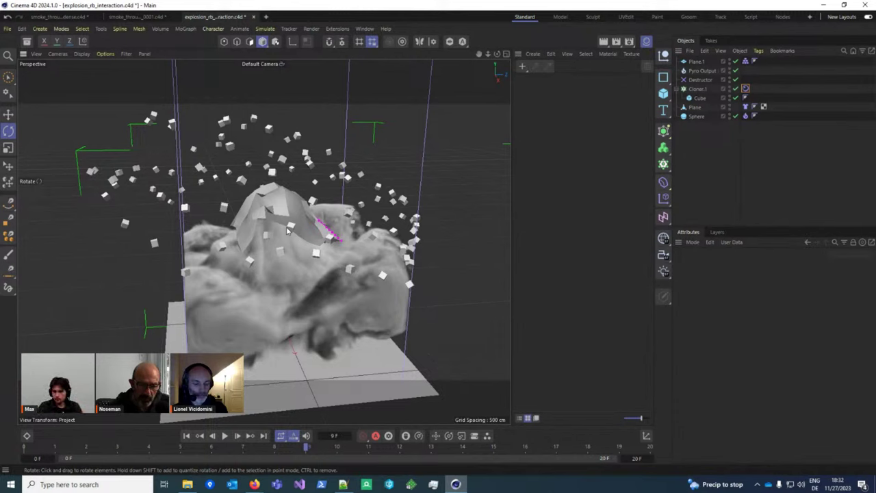
pyautogui.hotkey('ctrl', 'd')
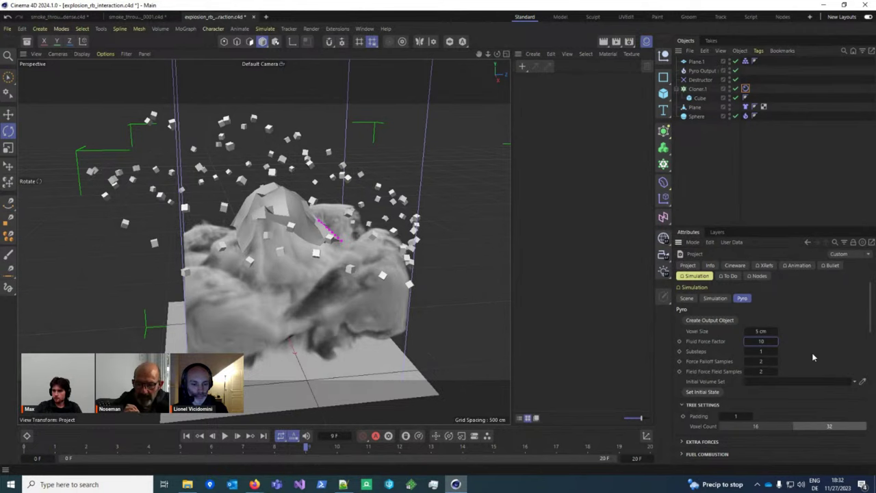
pyautogui.keyDown('alt'); pyautogui.moveTo(373, 321); pyautogui.dragTo(325, 314); pyautogui.keyUp('alt')
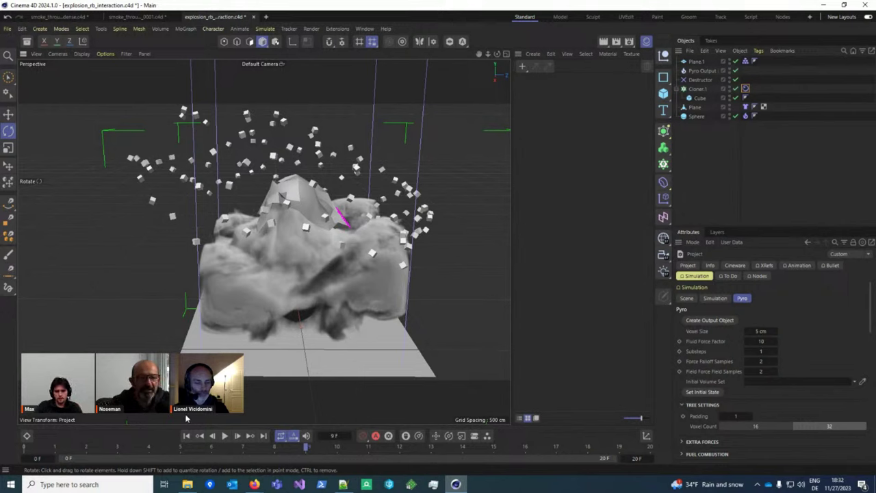
# Step: Rewind to frame 0 and select the Plane in the Object Manager
pyautogui.click(186, 435)
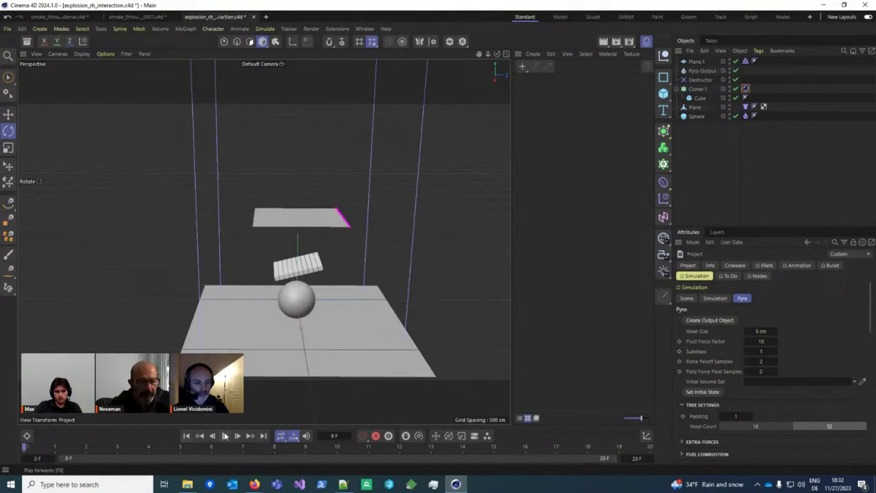
pyautogui.click(703, 71)
pyautogui.click(697, 89)
pyautogui.click(694, 107)
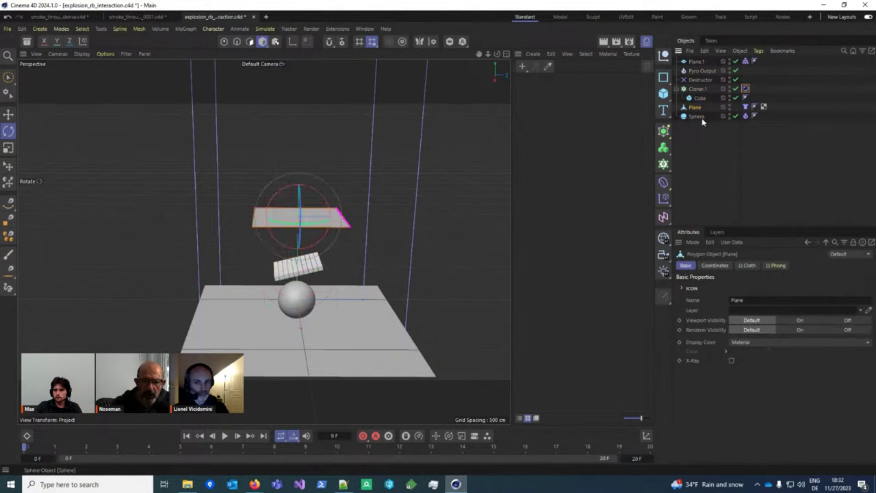
pyautogui.scroll(2, 215, 244)
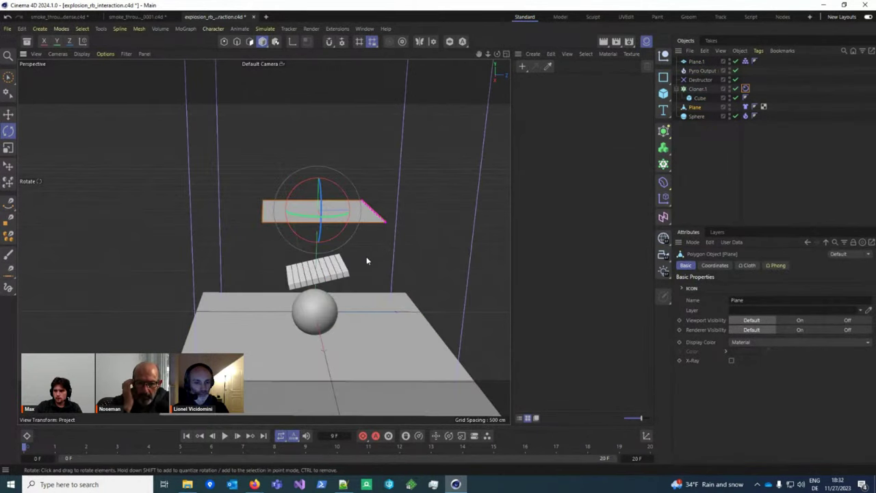
pyautogui.keyDown('alt'); pyautogui.moveTo(366, 260); pyautogui.dragTo(320, 260, button='middle'); pyautogui.keyUp('alt')
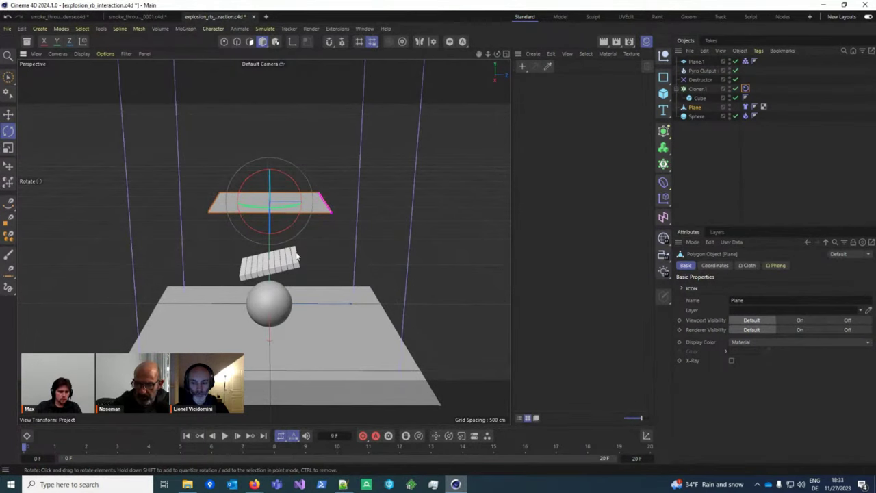
# Step: Switch to the Move tool, orbit the scene, and reselect the Plane object
pyautogui.press('e')
pyautogui.moveTo(296, 257)
pyautogui.keyDown('alt'); pyautogui.mouseDown()
pyautogui.moveTo(358, 274)
pyautogui.moveTo(313, 263)
pyautogui.moveTo(250, 217)
pyautogui.moveTo(319, 235)
pyautogui.moveTo(298, 231)
pyautogui.moveTo(297, 254)
pyautogui.mouseUp(); pyautogui.keyUp('alt')
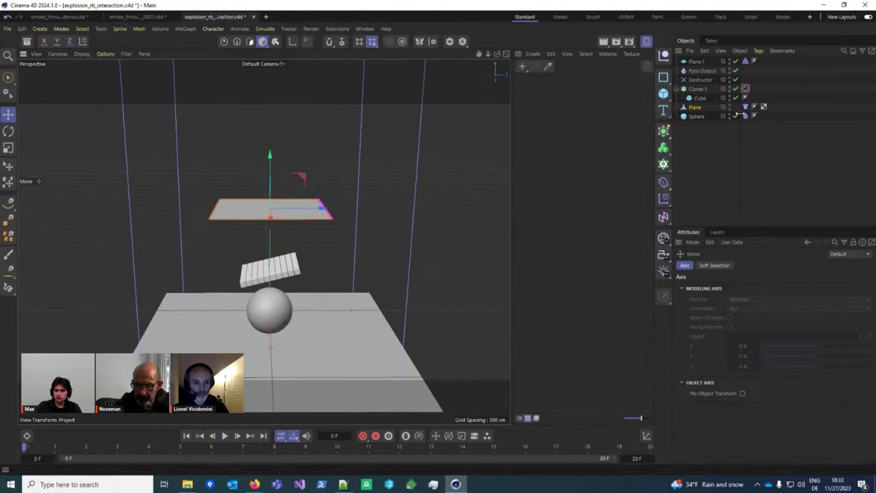
pyautogui.rightClick(696, 116)
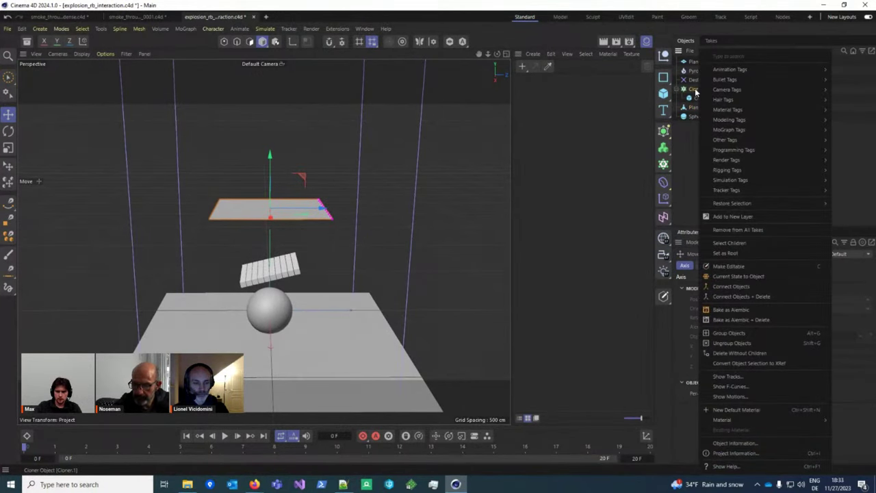
pyautogui.click(696, 117)
pyautogui.click(694, 107)
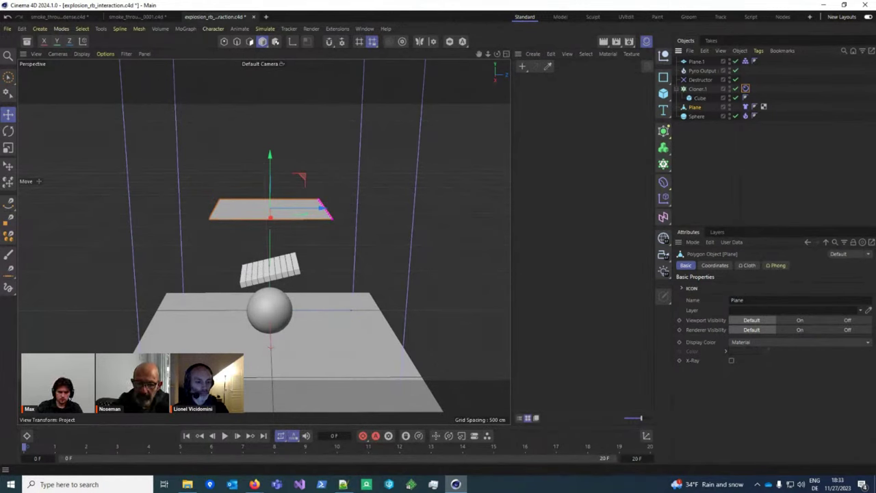
# Step: Open the Plane's Cloth tag and enter 100 as the cloth Mass
pyautogui.click(745, 107)
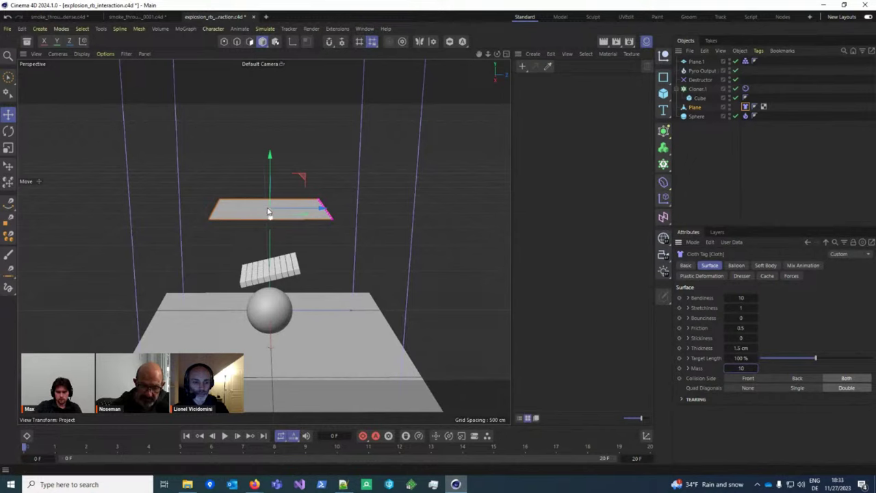
pyautogui.keyDown('alt'); pyautogui.moveTo(383, 267); pyautogui.dragTo(328, 214); pyautogui.keyUp('alt')
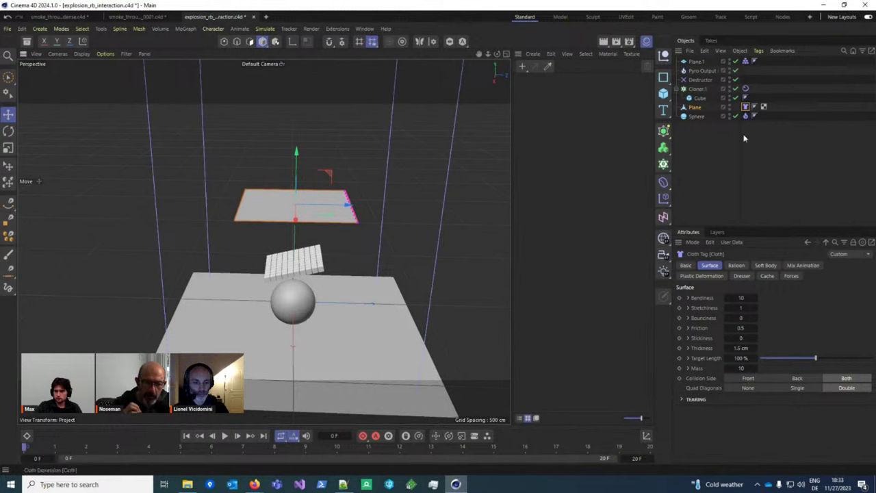
pyautogui.click(688, 368)
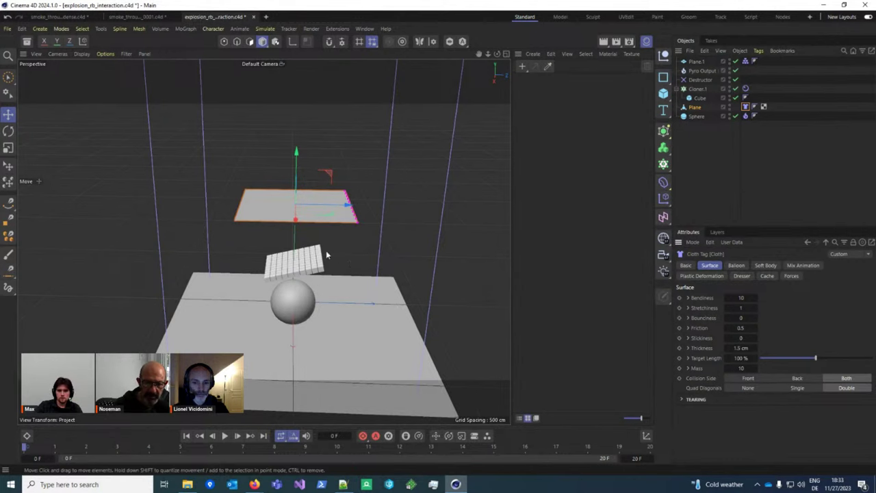
pyautogui.keyDown('alt'); pyautogui.moveTo(324, 252); pyautogui.dragTo(295, 257); pyautogui.keyUp('alt')
pyautogui.click(754, 106)
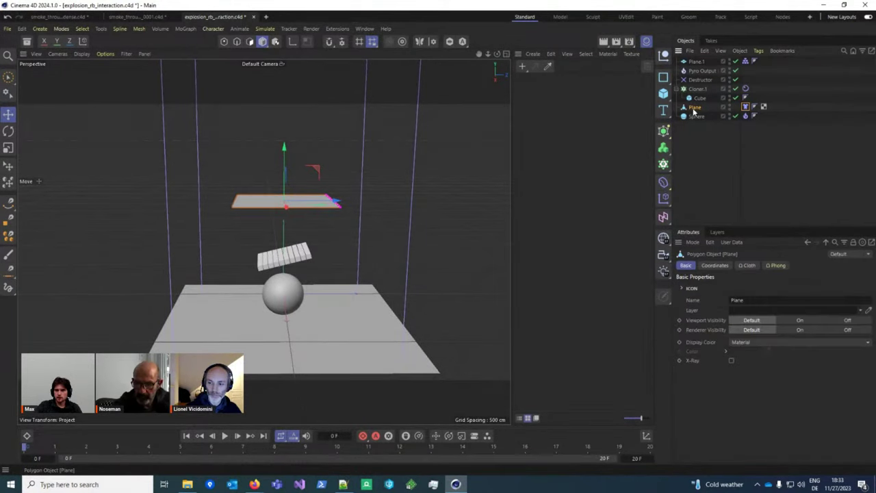
pyautogui.click(745, 106)
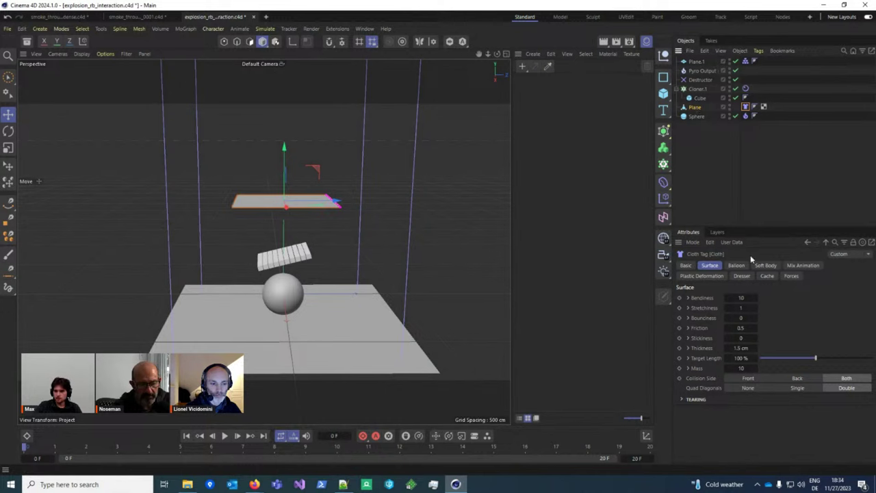
pyautogui.click(687, 368)
pyautogui.doubleClick(741, 368)
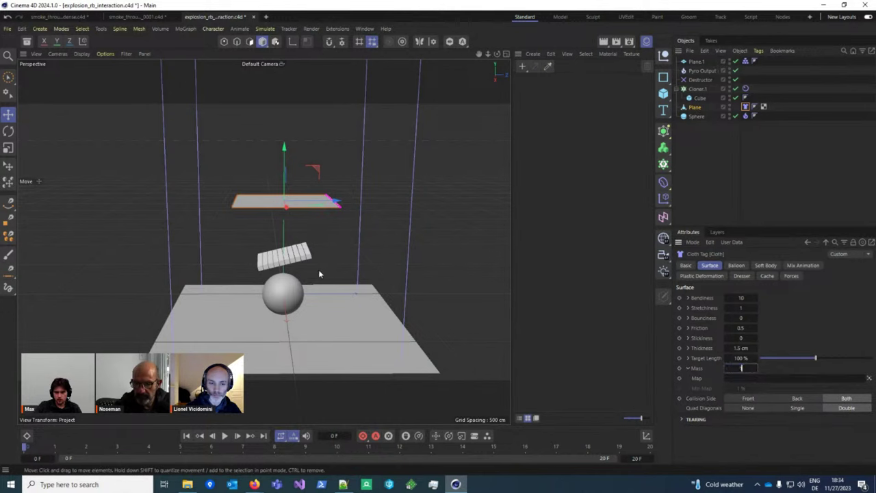
pyautogui.keyDown('alt'); pyautogui.moveTo(318, 273); pyautogui.dragTo(312, 265, button='middle'); pyautogui.keyUp('alt')
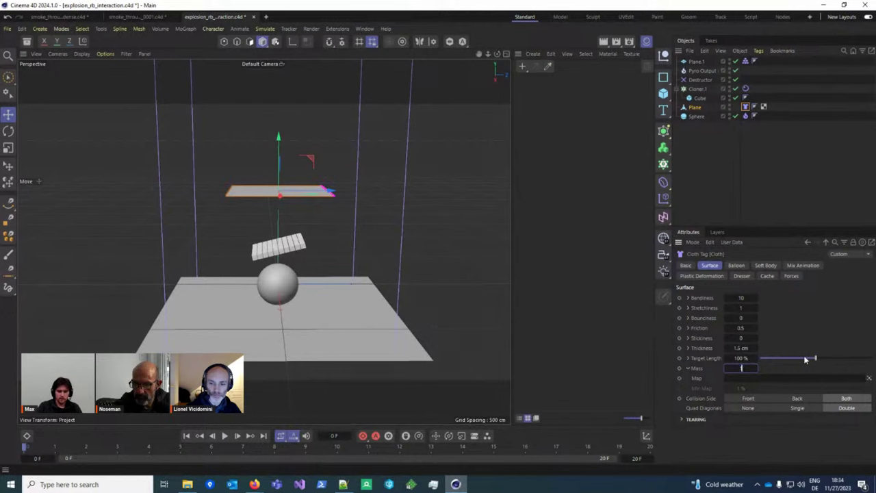
# Step: Browse the Plane cloth's Dresser and Soft Body settings pages
pyautogui.click(700, 100)
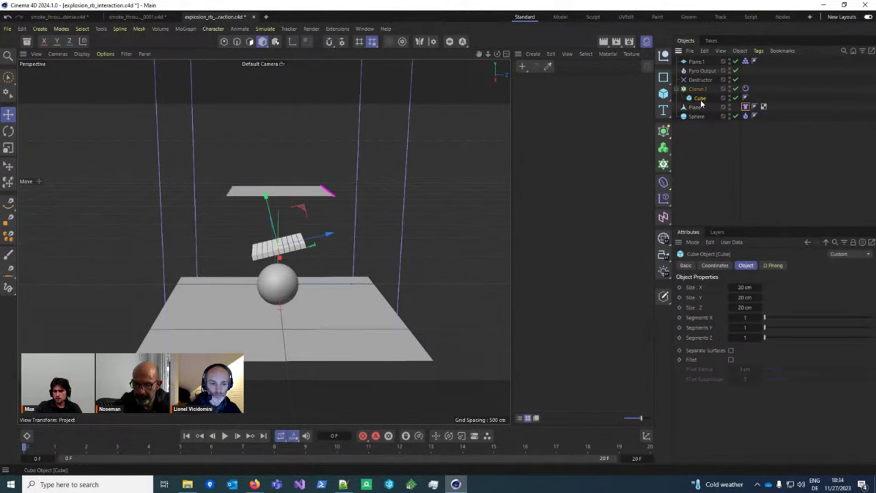
pyautogui.keyDown('alt'); pyautogui.moveTo(377, 237); pyautogui.dragTo(414, 243, button='middle'); pyautogui.keyUp('alt')
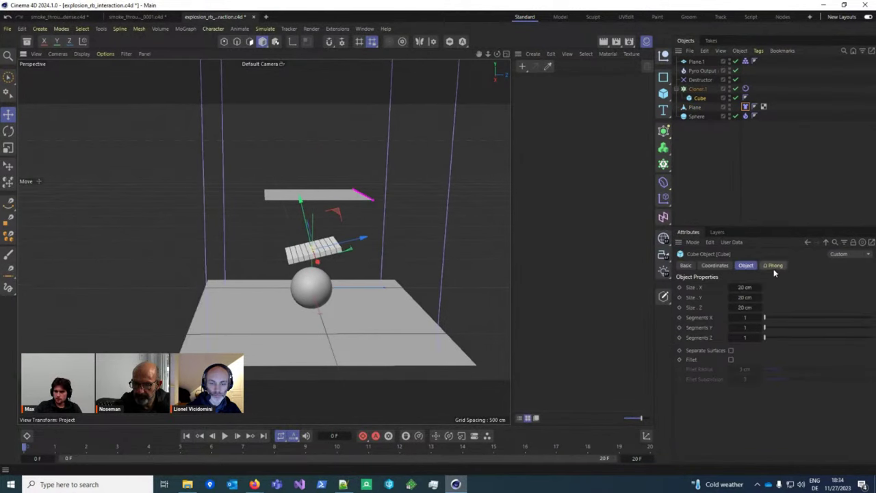
pyautogui.click(763, 107)
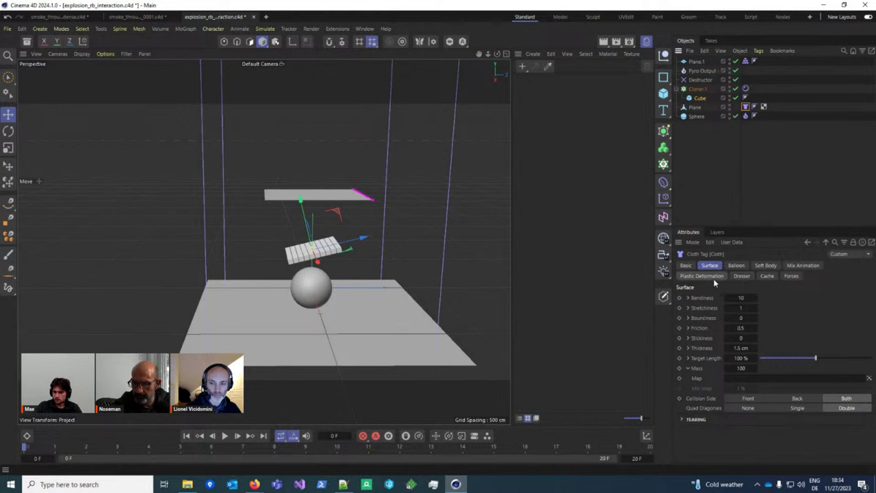
pyautogui.click(802, 265)
pyautogui.click(767, 275)
pyautogui.click(741, 276)
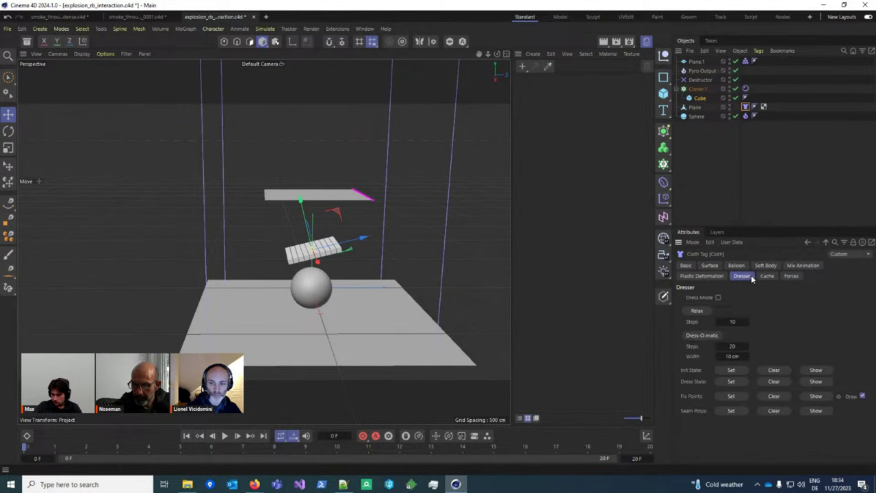
pyautogui.click(770, 266)
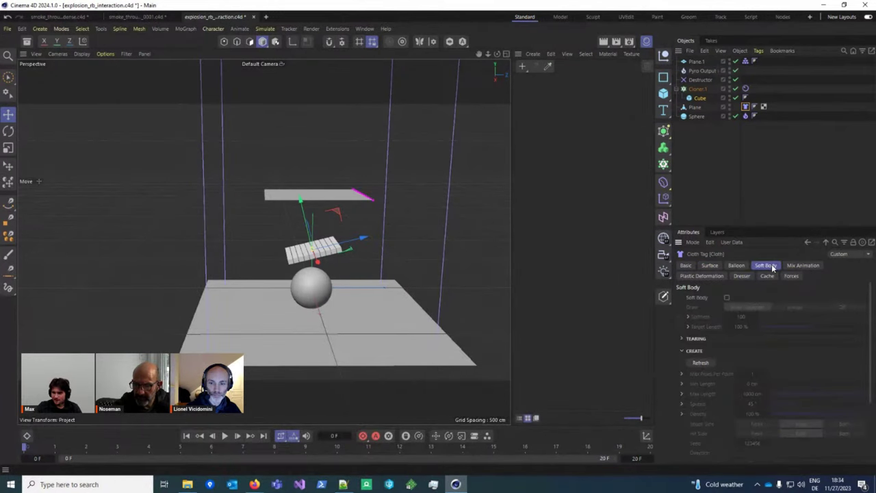
# Step: Check Cloner.1's Rigid Body mass mode, keeping Custom Mass at 10
pyautogui.click(745, 89)
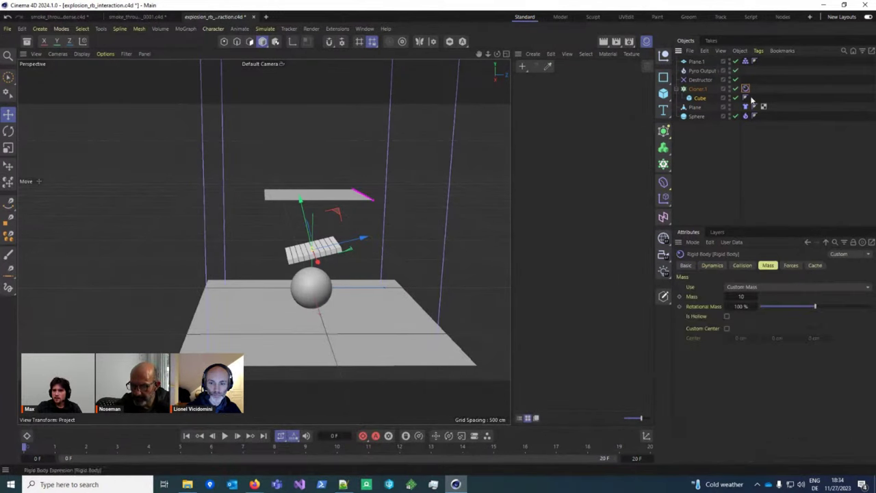
pyautogui.click(774, 287)
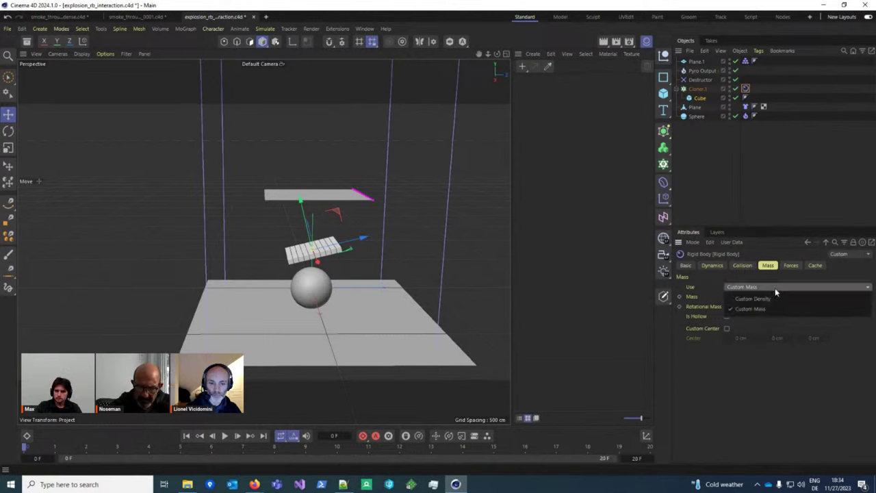
pyautogui.click(759, 298)
pyautogui.click(773, 287)
pyautogui.click(750, 309)
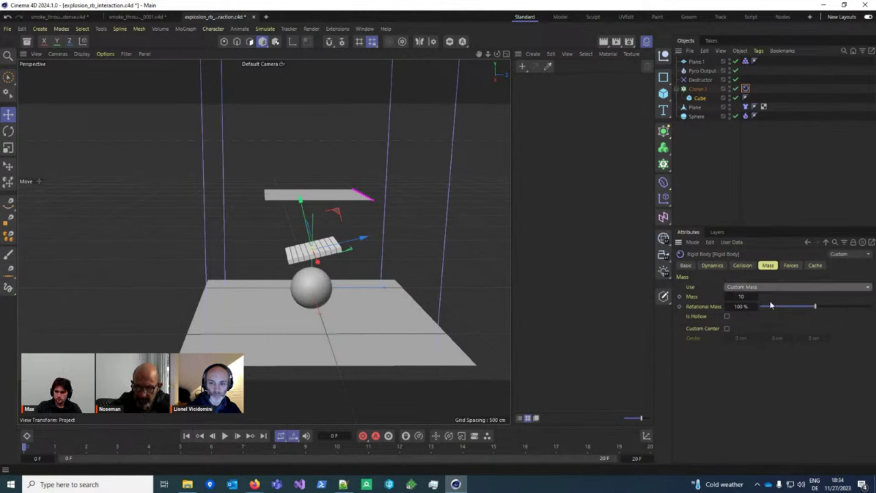
pyautogui.keyDown('alt'); pyautogui.moveTo(346, 297); pyautogui.dragTo(279, 314); pyautogui.keyUp('alt')
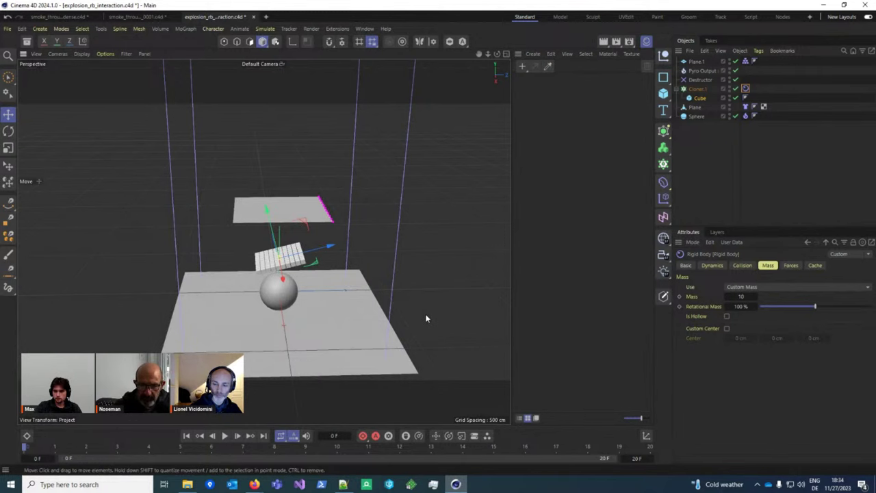
pyautogui.keyDown('alt'); pyautogui.moveTo(424, 318); pyautogui.dragTo(375, 249); pyautogui.keyUp('alt')
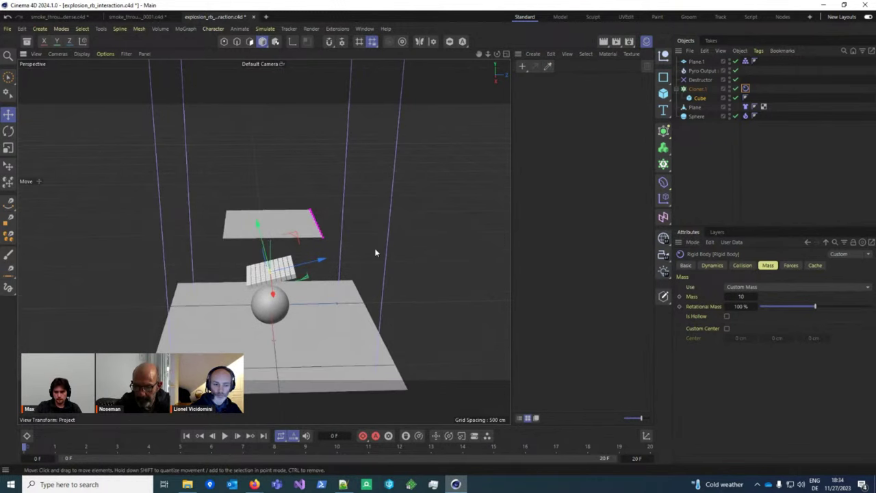
# Step: Collapse the Plane cloth's Mass group and orbit to a more frontal angle
pyautogui.click(745, 107)
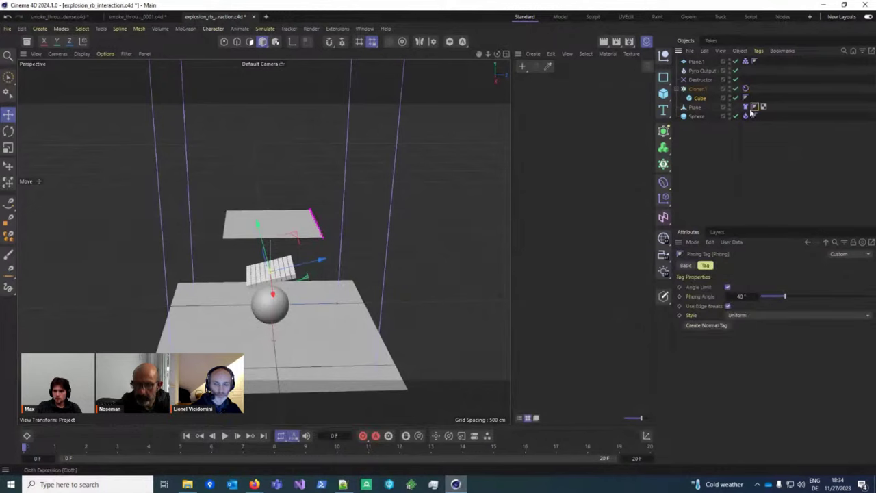
pyautogui.click(745, 108)
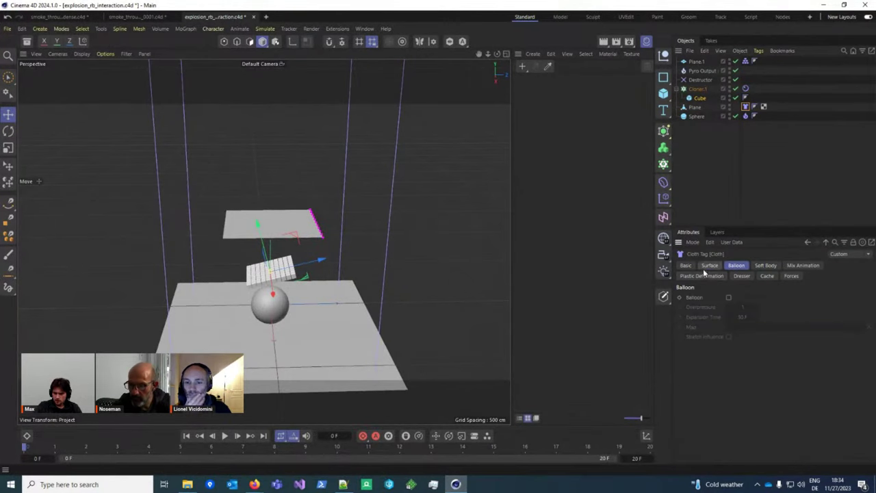
pyautogui.click(733, 377)
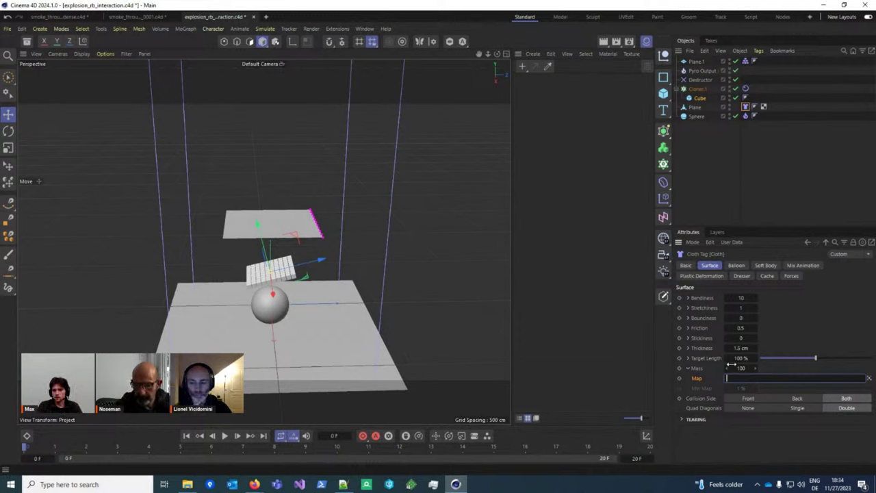
pyautogui.click(687, 368)
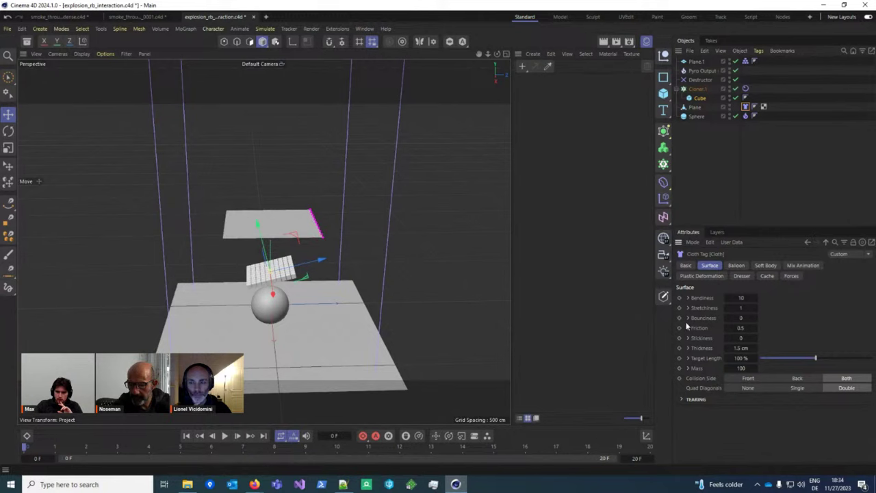
pyautogui.scroll(-1, 262, 296)
pyautogui.keyDown('alt'); pyautogui.moveTo(262, 296); pyautogui.dragTo(304, 248); pyautogui.keyUp('alt')
pyautogui.scroll(4, 322, 284)
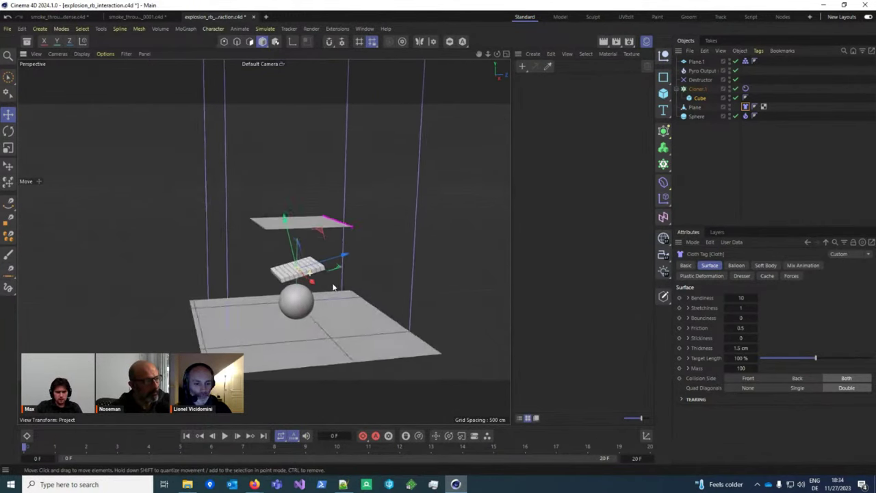
# Step: Play the cloth and explosion to frame 20, then bring up the project's advanced pyro settings
pyautogui.click(224, 438)
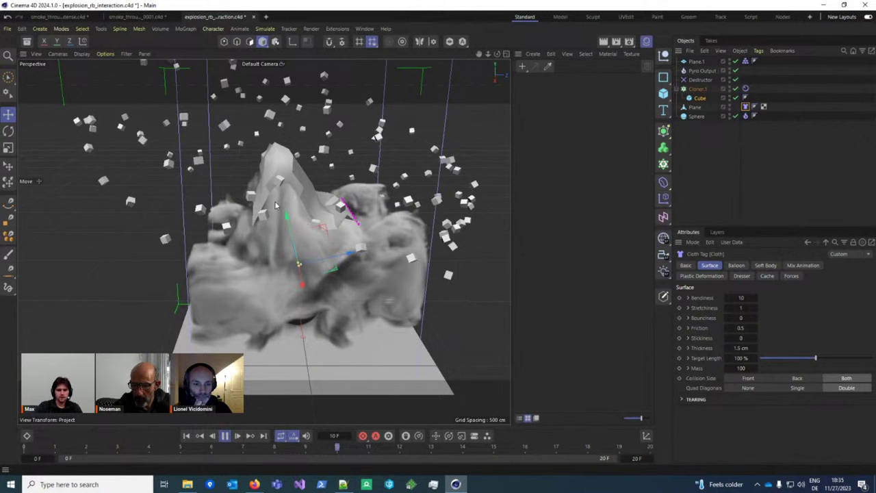
pyautogui.keyDown('alt'); pyautogui.moveTo(287, 258); pyautogui.dragTo(355, 225); pyautogui.keyUp('alt')
pyautogui.scroll(4, 378, 197)
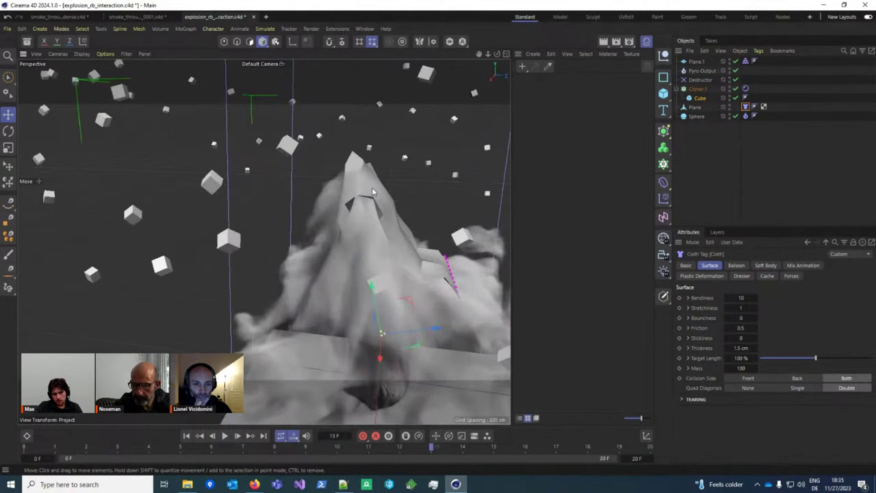
pyautogui.press('F8')
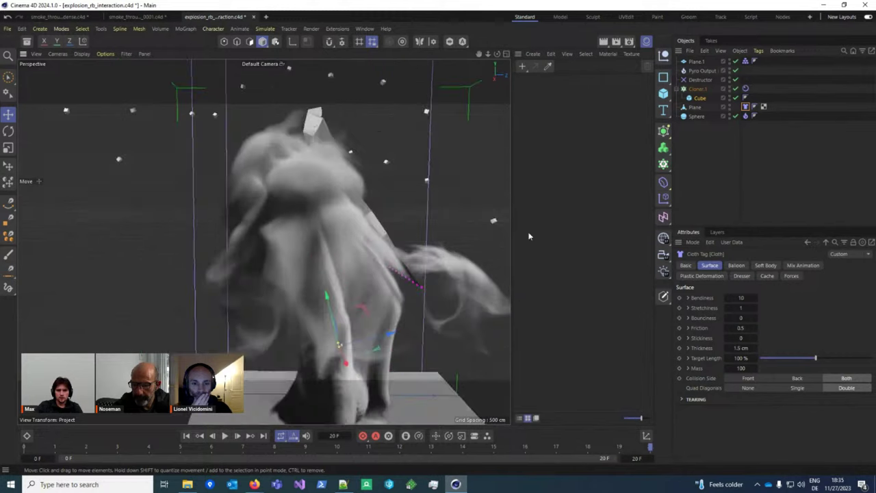
pyautogui.hotkey('ctrl', 'd')
pyautogui.scroll(-4, 739, 358)
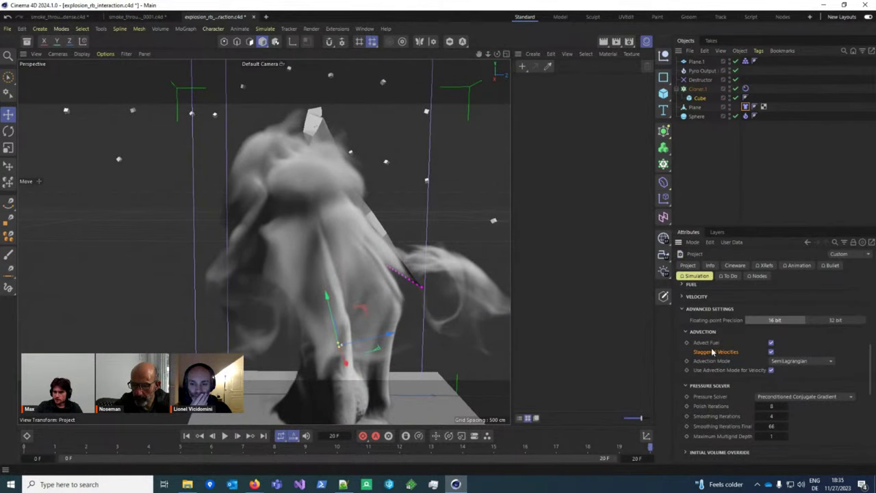
# Step: Uncheck Staggered Velocities under Advection, then rewind and replay the smoke to frame 17
pyautogui.click(770, 351)
pyautogui.keyDown('alt'); pyautogui.moveTo(262, 294); pyautogui.dragTo(335, 347); pyautogui.keyUp('alt')
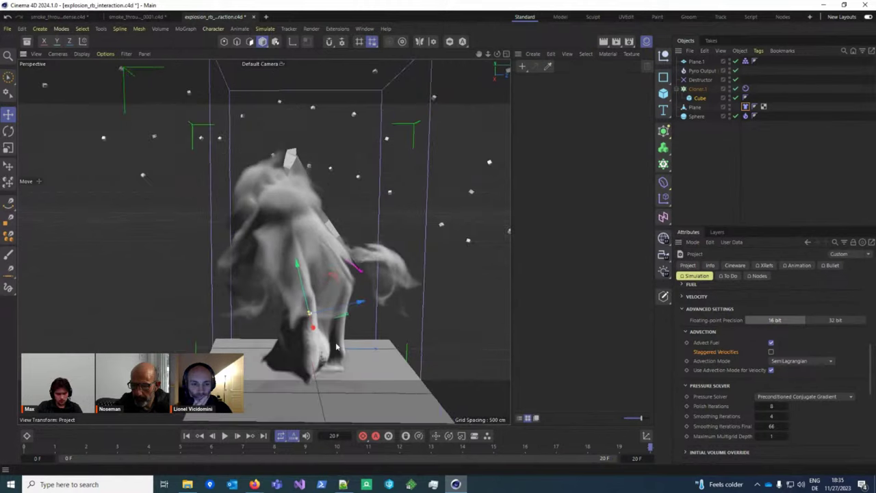
pyautogui.click(186, 436)
pyautogui.click(224, 435)
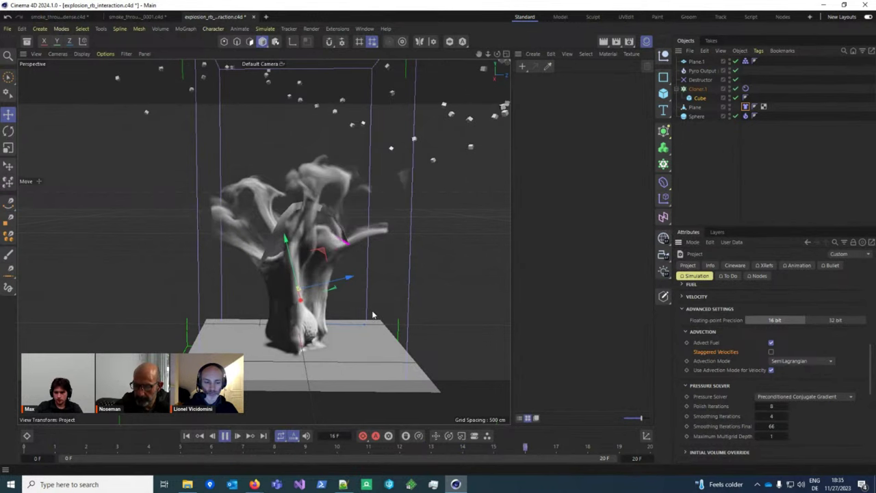
pyautogui.keyDown('alt'); pyautogui.moveTo(346, 326); pyautogui.dragTo(269, 413); pyautogui.keyUp('alt')
pyautogui.press('F8')
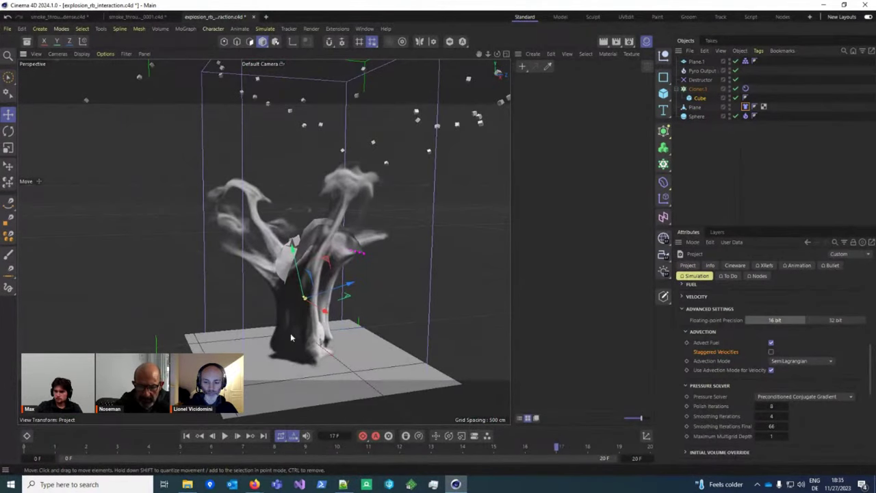
pyautogui.keyDown('alt'); pyautogui.moveTo(290, 337); pyautogui.dragTo(298, 358); pyautogui.keyUp('alt')
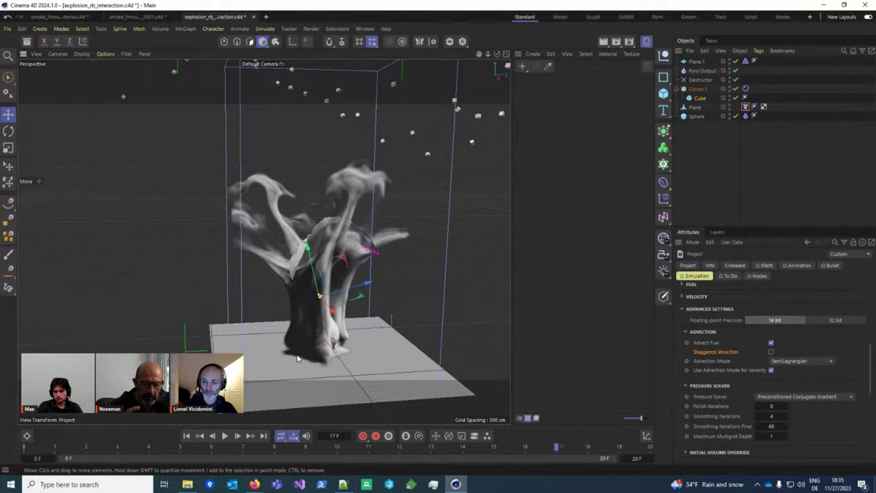
pyautogui.scroll(5, 715, 379)
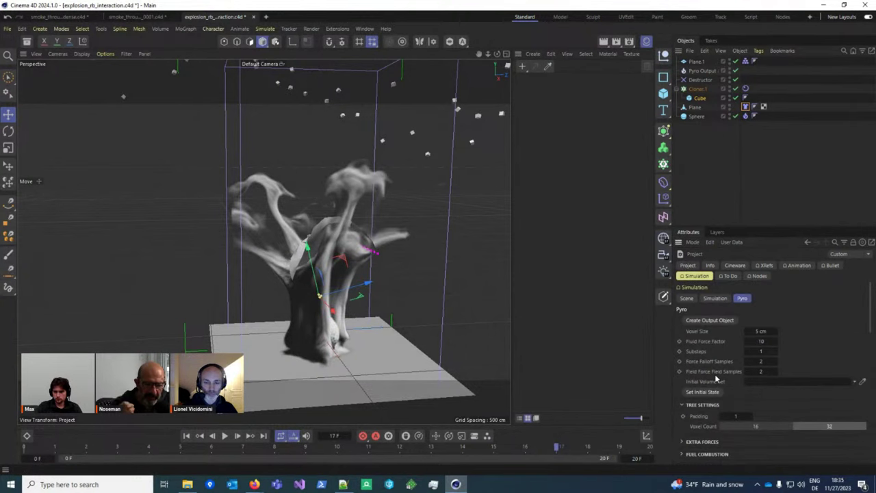
# Step: Set Volume to Draw to Velocity and lower Density Multiplier to 0.01
pyautogui.scroll(-6, 716, 379)
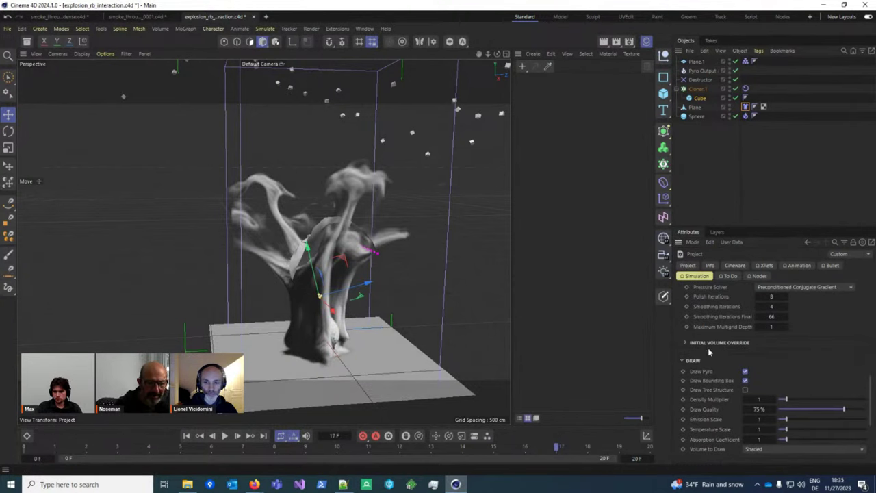
pyautogui.click(696, 361)
pyautogui.click(697, 363)
pyautogui.click(792, 450)
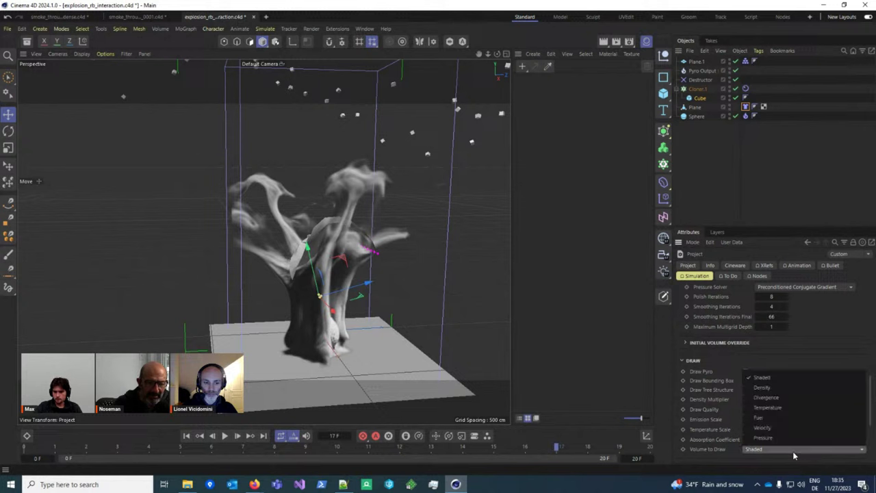
pyautogui.click(779, 417)
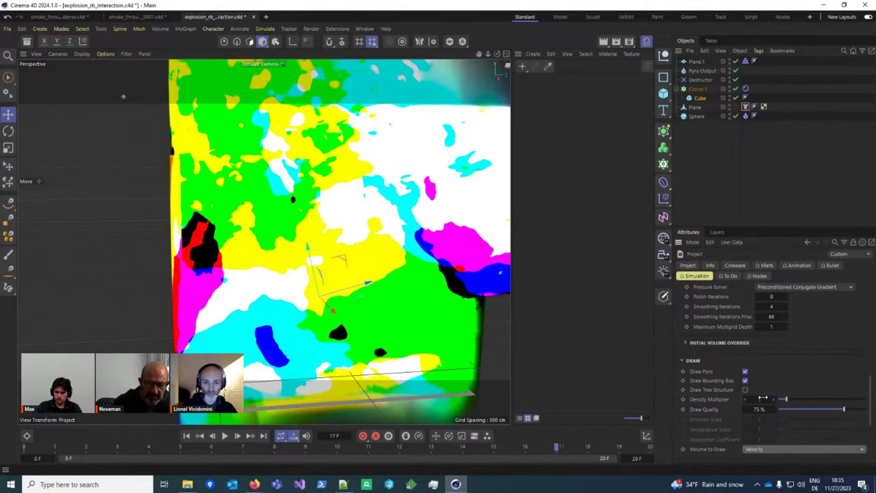
pyautogui.moveTo(764, 398); pyautogui.dragTo(760, 398)
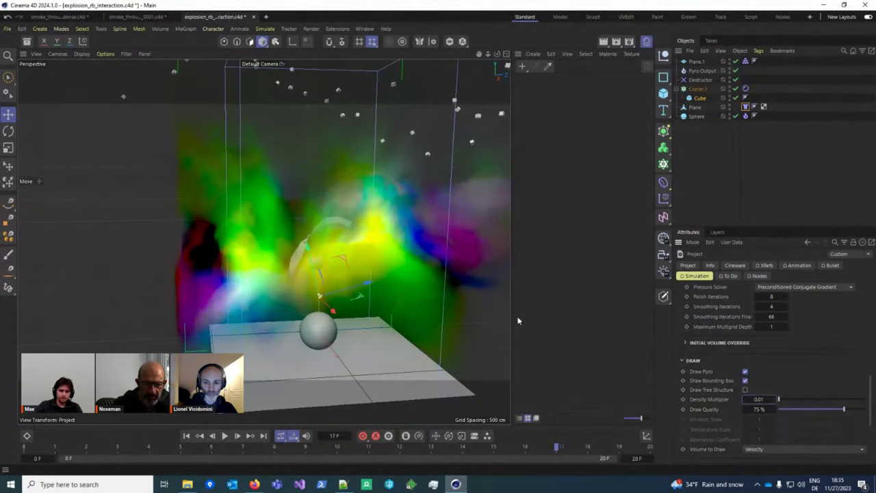
pyautogui.keyDown('alt'); pyautogui.moveTo(318, 223); pyautogui.dragTo(306, 243); pyautogui.keyUp('alt')
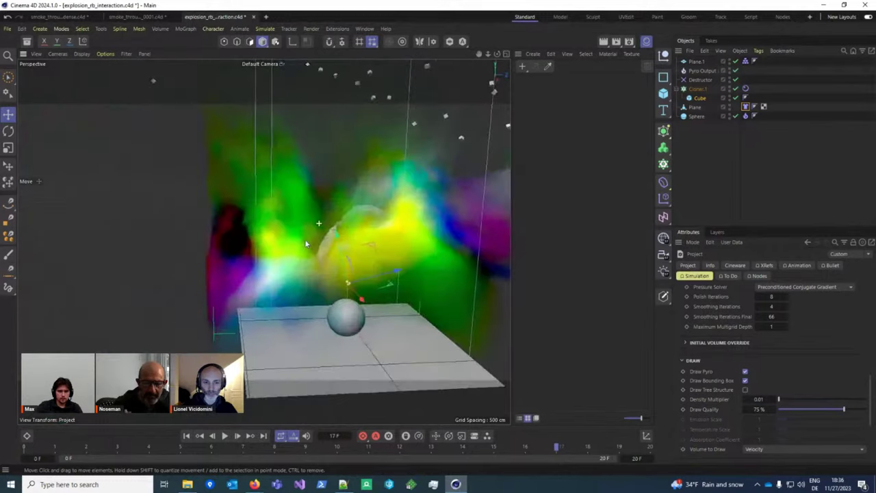
# Step: Rewind and play the explosion to frame 9, orbiting closer to the velocity field
pyautogui.click(188, 435)
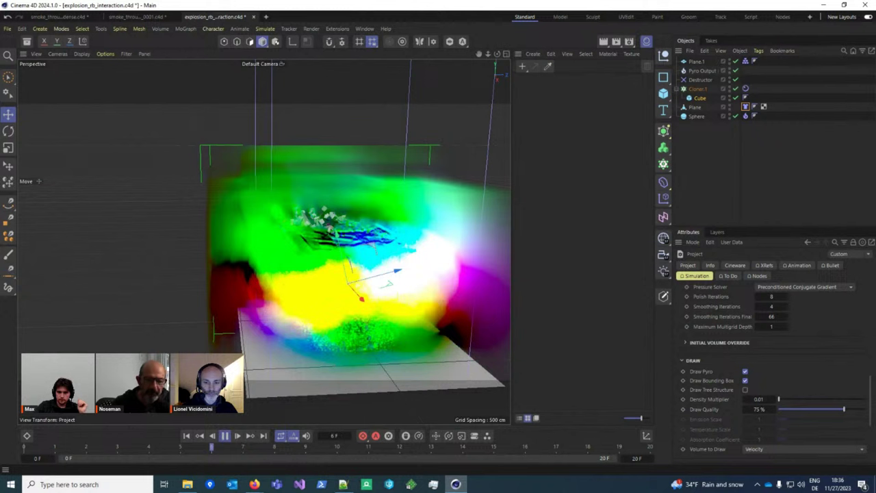
pyautogui.click(225, 435)
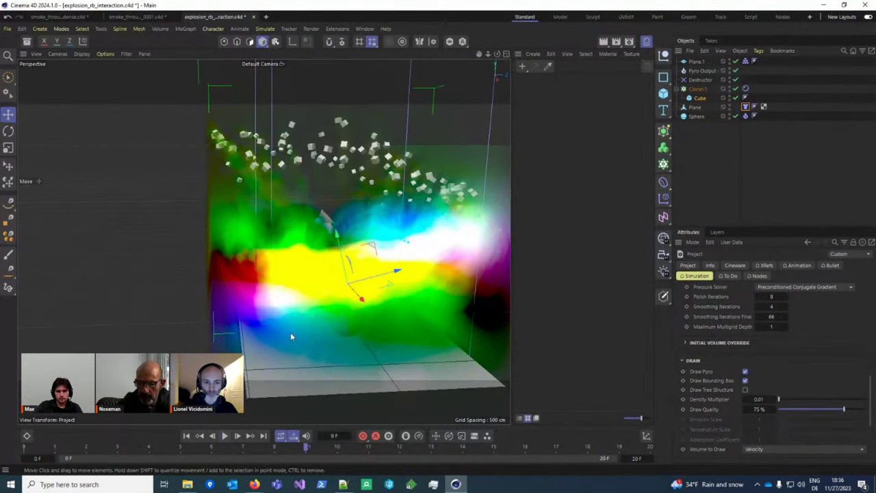
pyautogui.moveTo(323, 293)
pyautogui.keyDown('alt'); pyautogui.mouseDown()
pyautogui.moveTo(368, 299)
pyautogui.moveTo(322, 307)
pyautogui.mouseUp(); pyautogui.keyUp('alt')
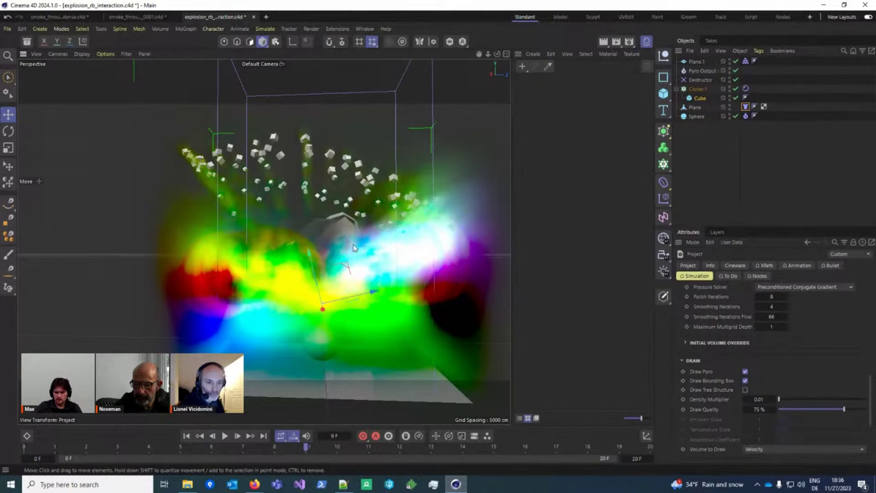
pyautogui.keyDown('alt'); pyautogui.moveTo(355, 248); pyautogui.dragTo(318, 259); pyautogui.keyUp('alt')
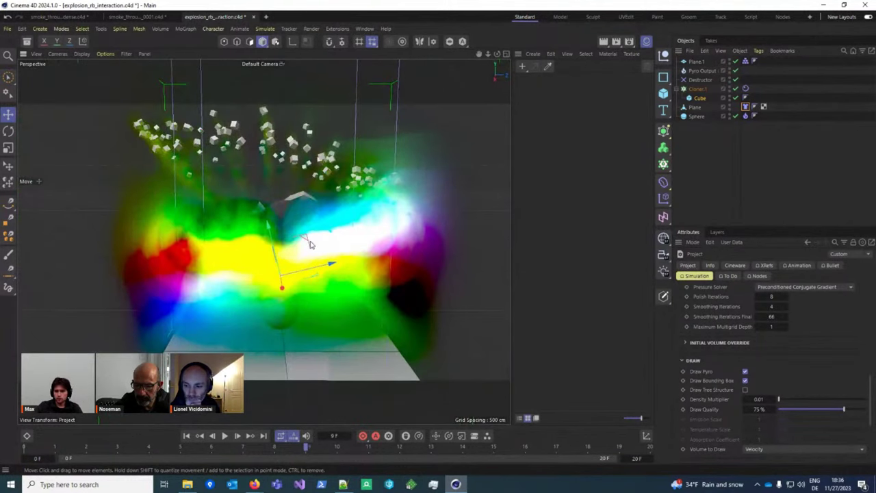
pyautogui.click(773, 452)
pyautogui.click(773, 451)
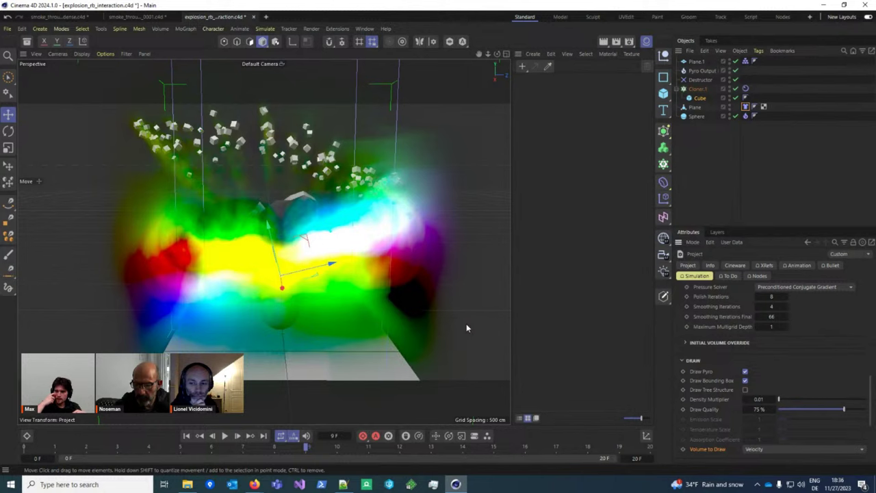
pyautogui.scroll(5, 765, 395)
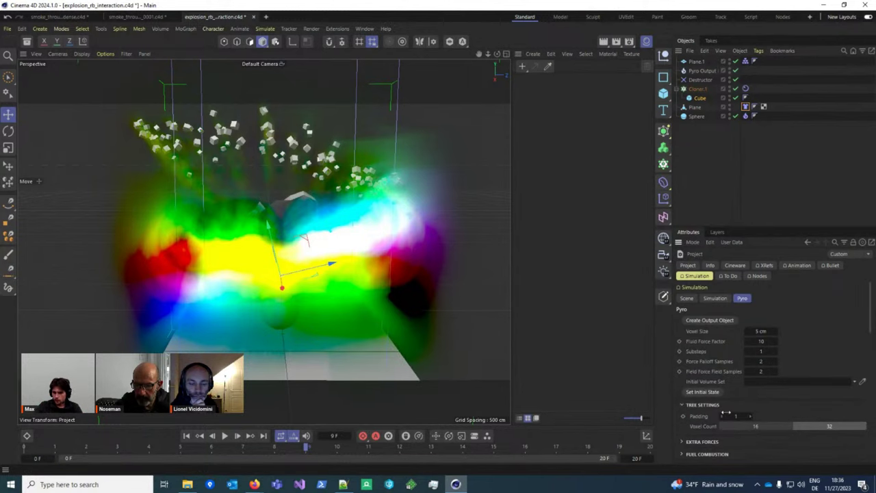
# Step: Set Temperature Buoyancy 1 and Density Buoyancy 500 under Extra Forces, then rewind to frame 0
pyautogui.scroll(-2, 725, 385)
pyautogui.click(703, 387)
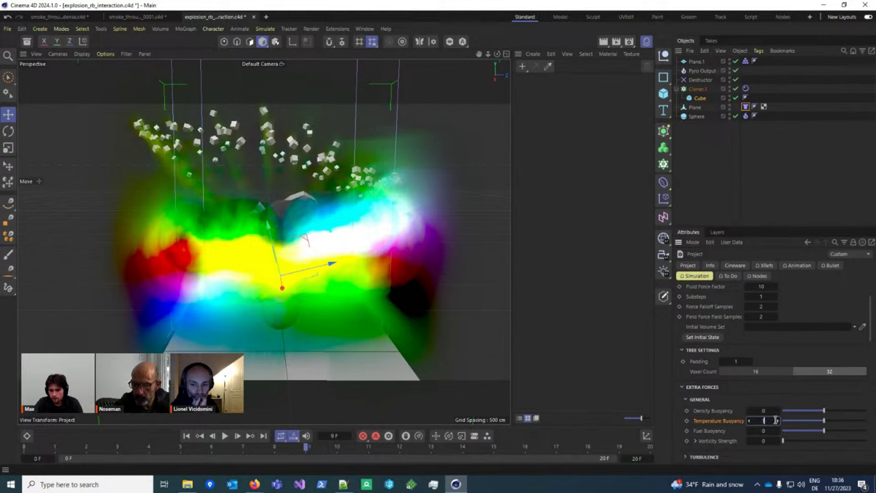
pyautogui.moveTo(772, 420); pyautogui.dragTo(773, 420)
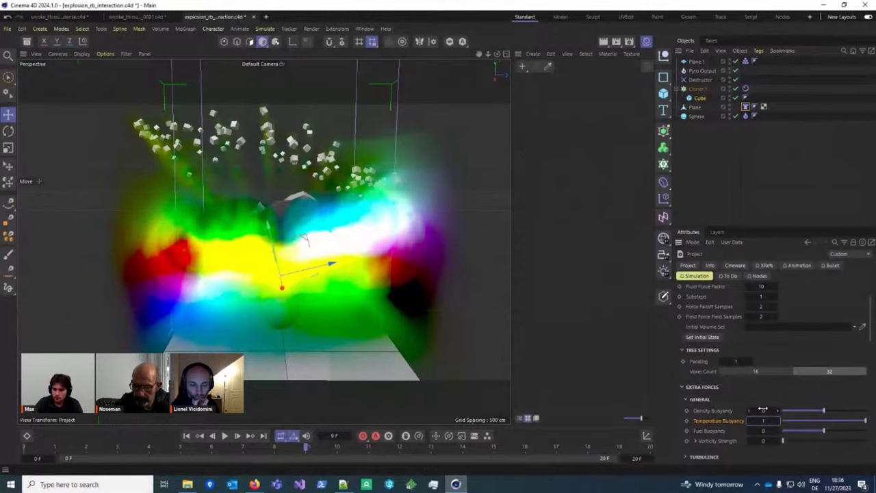
pyautogui.moveTo(828, 411); pyautogui.dragTo(867, 412)
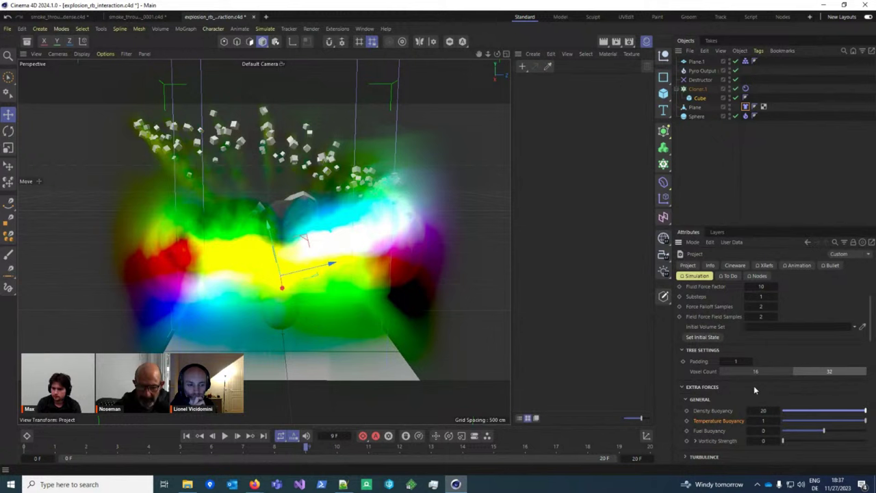
pyautogui.scroll(-10, 753, 385)
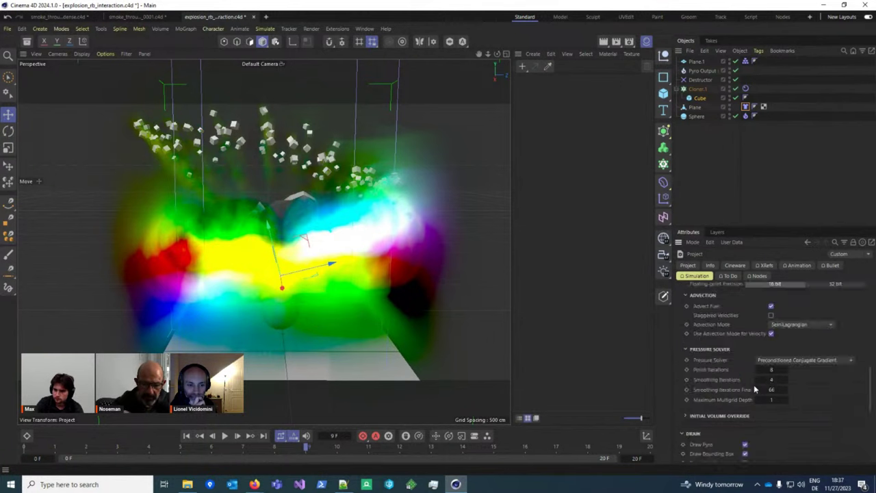
pyautogui.scroll(8, 753, 387)
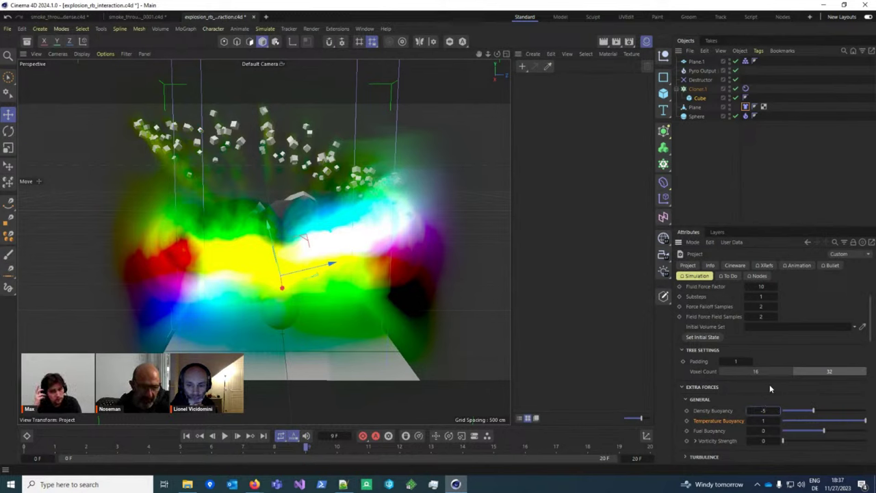
pyautogui.click(185, 437)
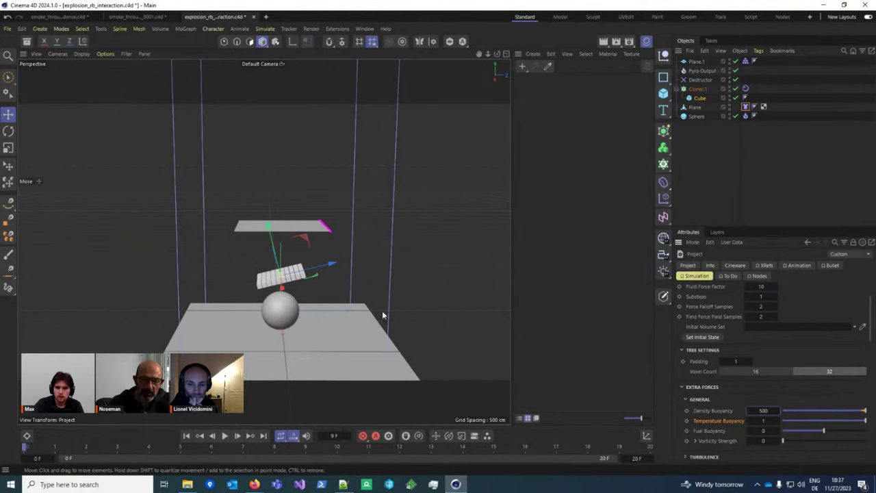
# Step: Discard the explosion scene, then add a sphere with a Pyro Emitter tag in a new scene
pyautogui.click(253, 16)
pyautogui.click(449, 275)
pyautogui.click(663, 93)
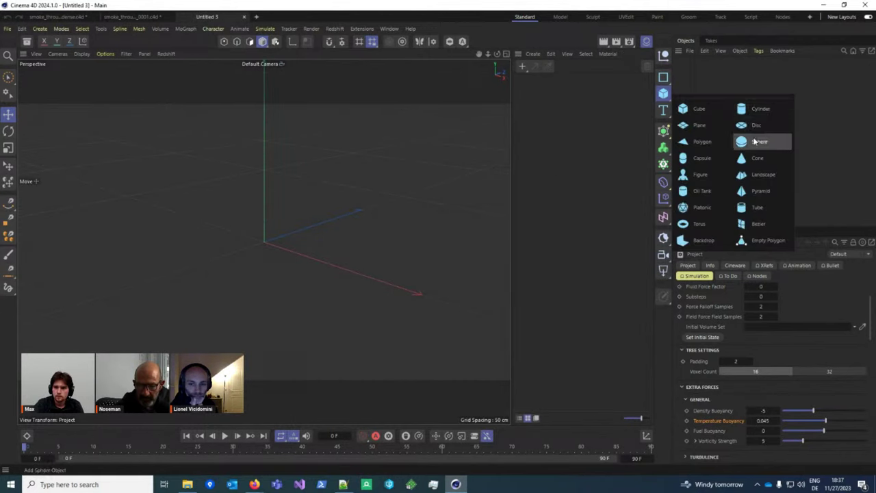
pyautogui.click(755, 141)
pyautogui.rightClick(692, 61)
pyautogui.moveTo(738, 180)
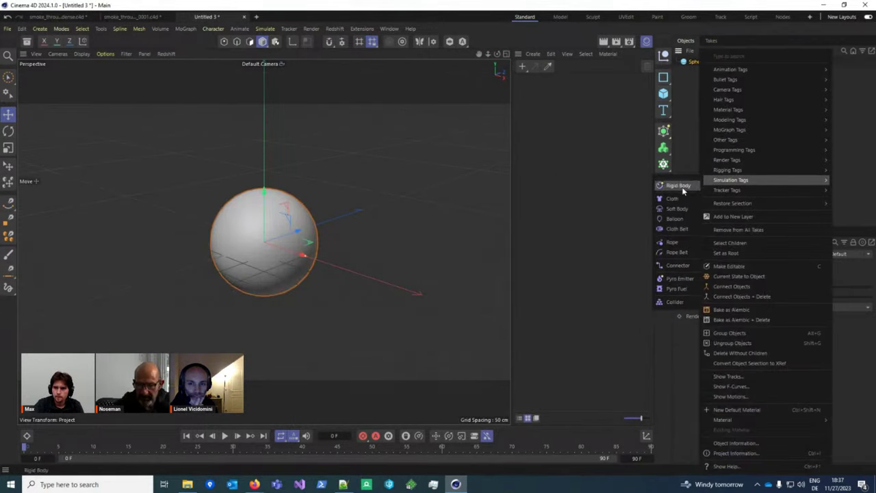
pyautogui.click(686, 278)
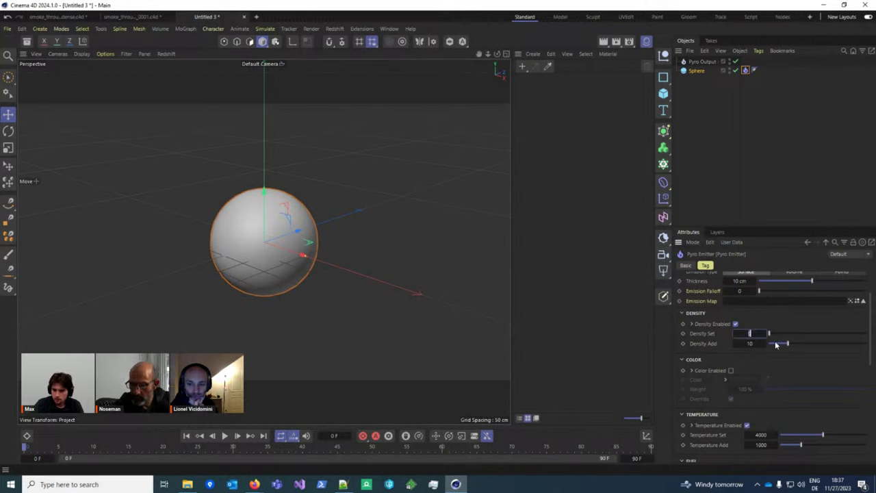
# Step: Edit the Density Buoyancy and temperature values in the project's simulation settings, then play
pyautogui.hotkey('ctrl', 'd')
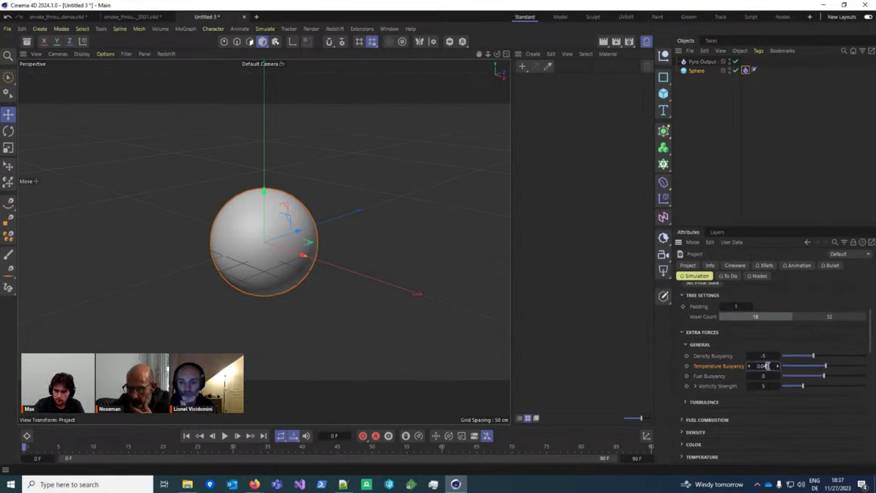
pyautogui.click(771, 356)
pyautogui.write('1')
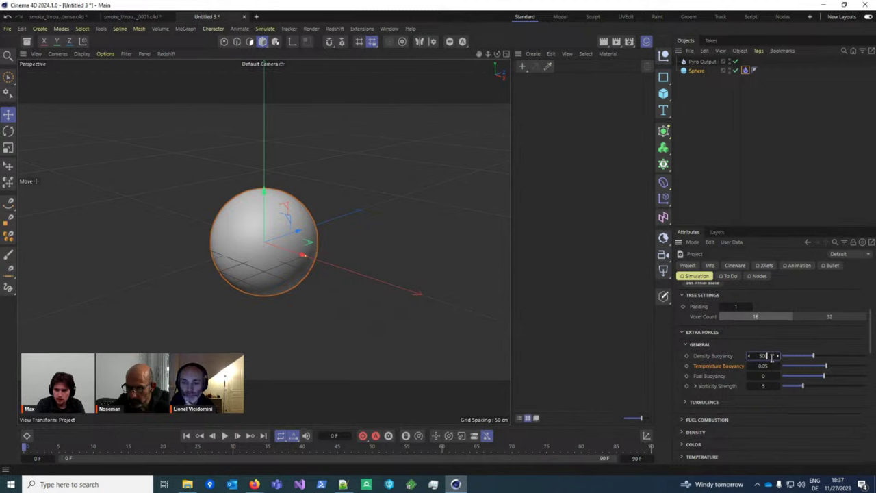
pyautogui.scroll(-2, 727, 416)
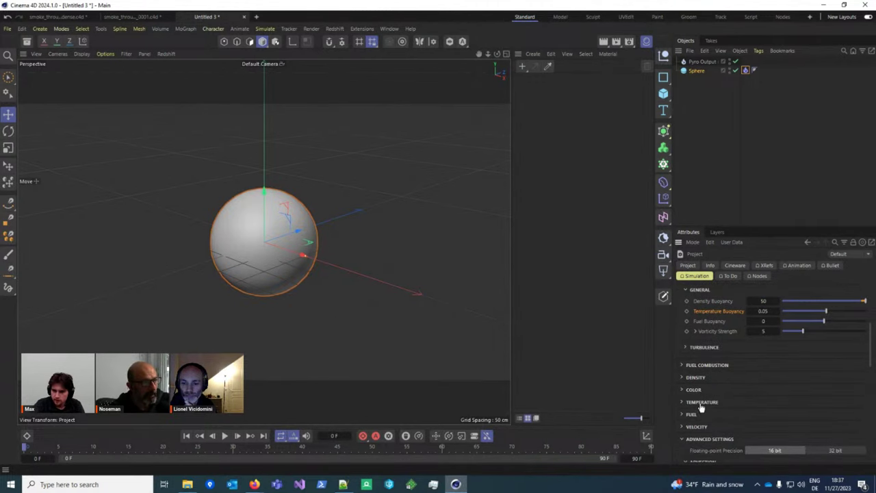
pyautogui.click(700, 404)
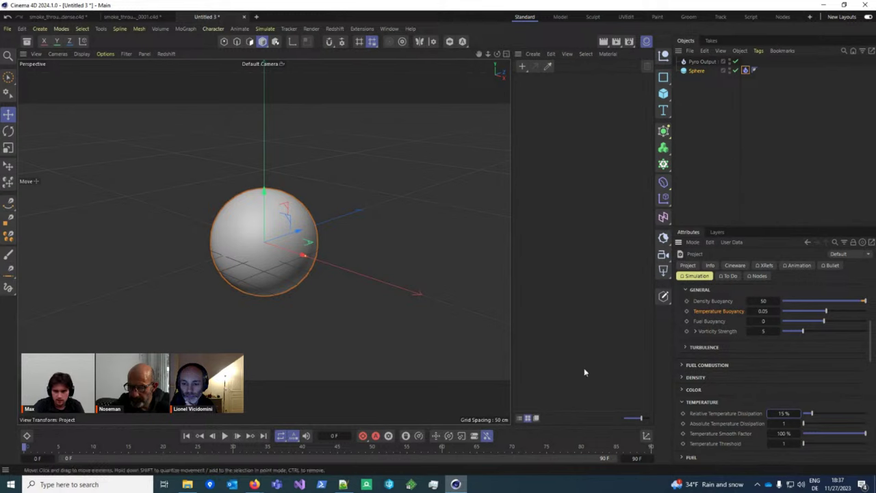
pyautogui.scroll(3, 766, 386)
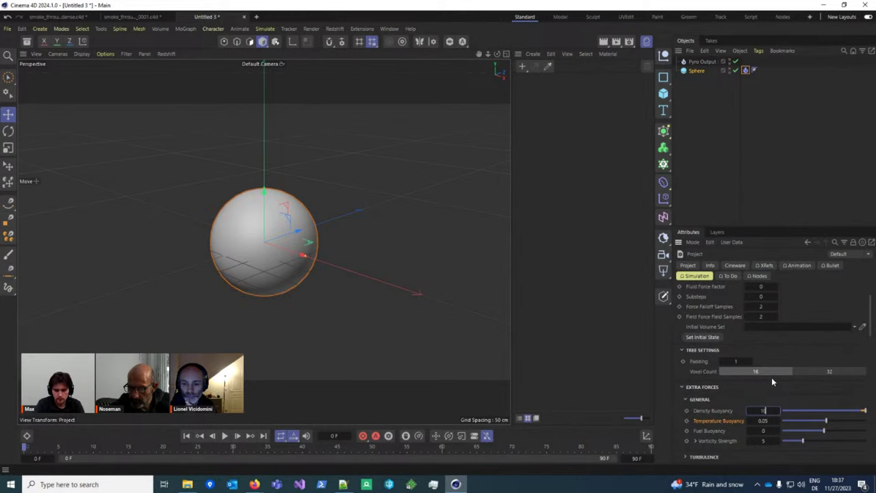
pyautogui.write('100')
pyautogui.click(230, 435)
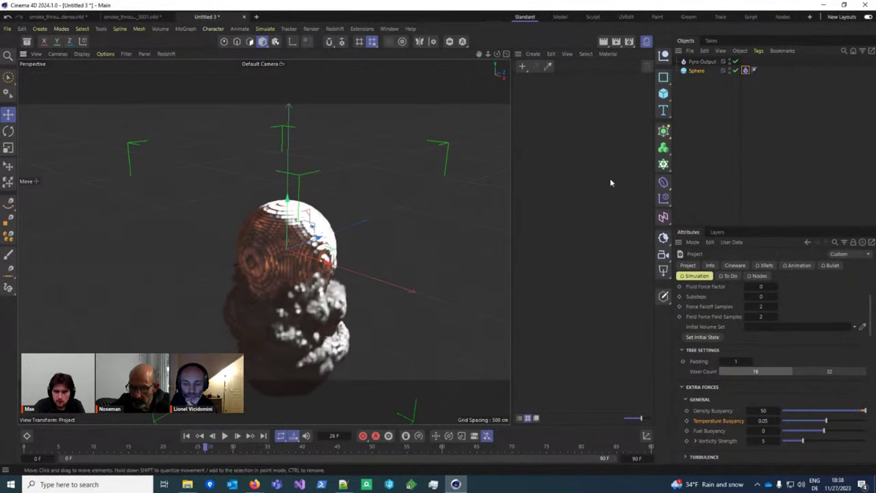
# Step: Adjust the emitter's Temperature Set and Density Set (1) values and replay the simulation
pyautogui.click(745, 70)
pyautogui.doubleClick(760, 379)
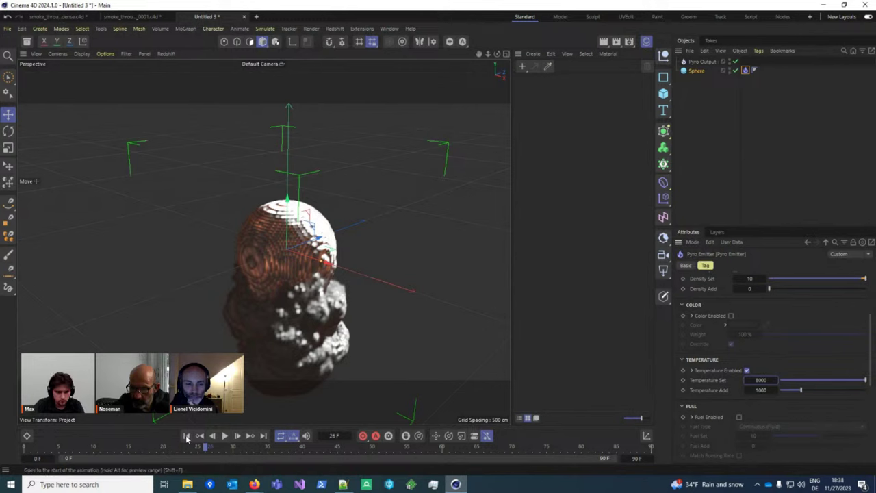
pyautogui.click(186, 436)
pyautogui.click(225, 435)
pyautogui.click(224, 435)
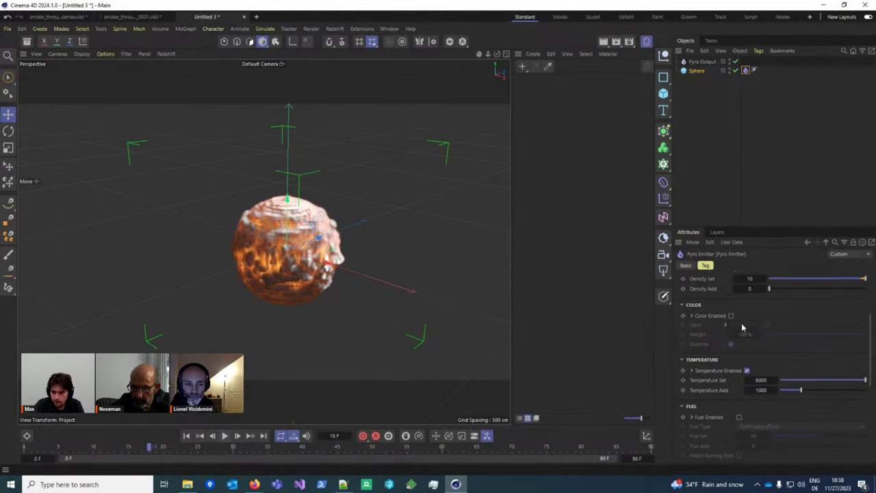
pyautogui.doubleClick(749, 279)
pyautogui.write('1')
pyautogui.click(186, 435)
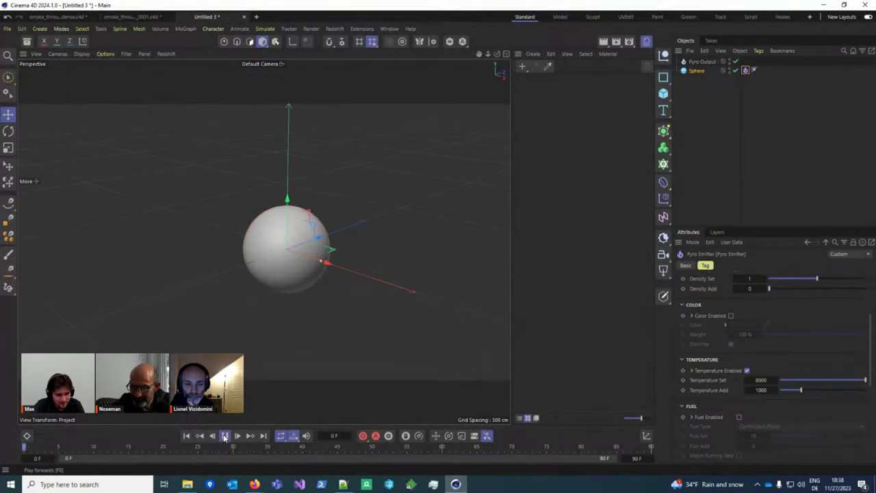
pyautogui.click(224, 435)
pyautogui.keyDown('alt'); pyautogui.moveTo(249, 337); pyautogui.dragTo(363, 294); pyautogui.keyUp('alt')
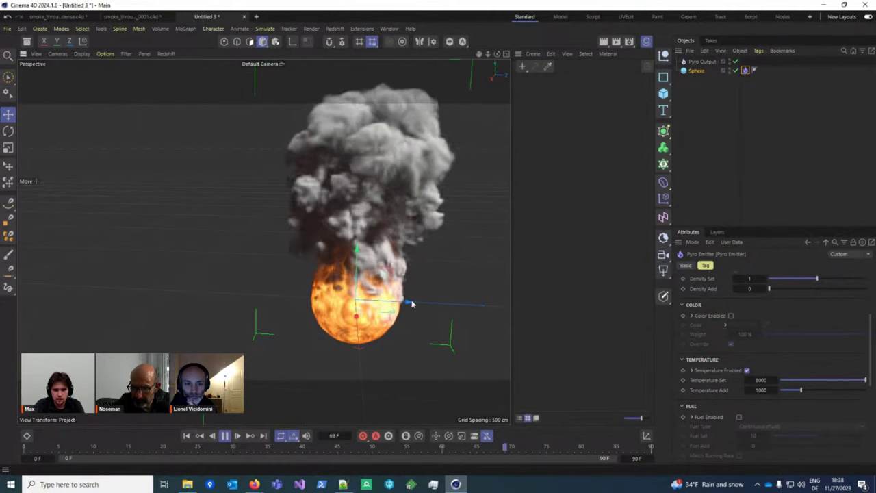
# Step: Set the timeline end frame to 900
pyautogui.doubleClick(636, 458)
pyautogui.write('900')
pyautogui.press('Return')
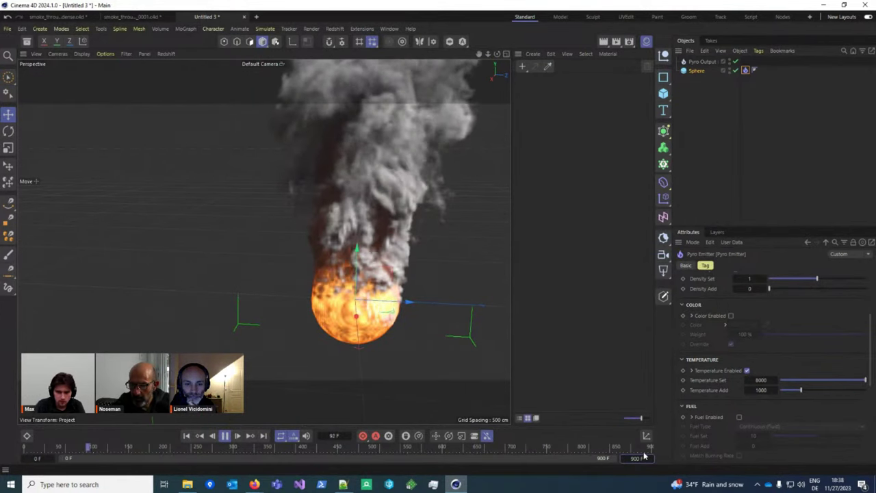
pyautogui.scroll(-3, 421, 385)
# Step: Turn Vorticity Strength down to 0 in the project's simulation settings
pyautogui.hotkey('ctrl', 'd')
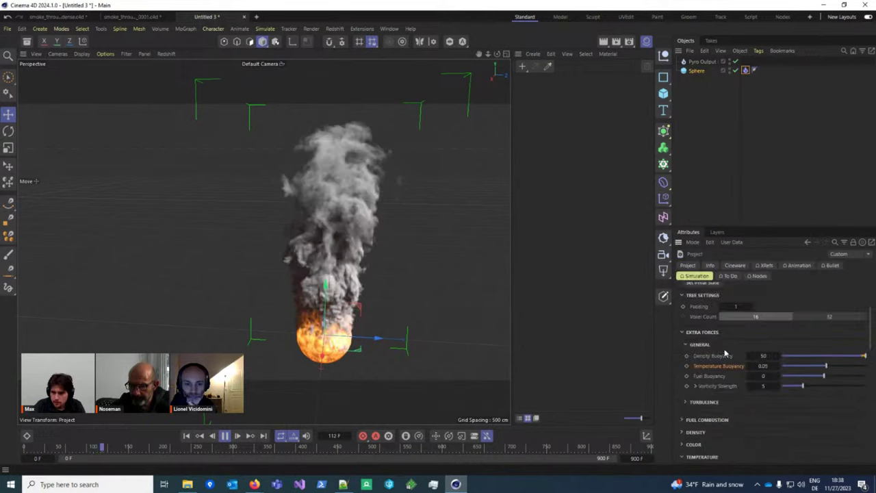
pyautogui.scroll(-3, 726, 348)
pyautogui.click(698, 322)
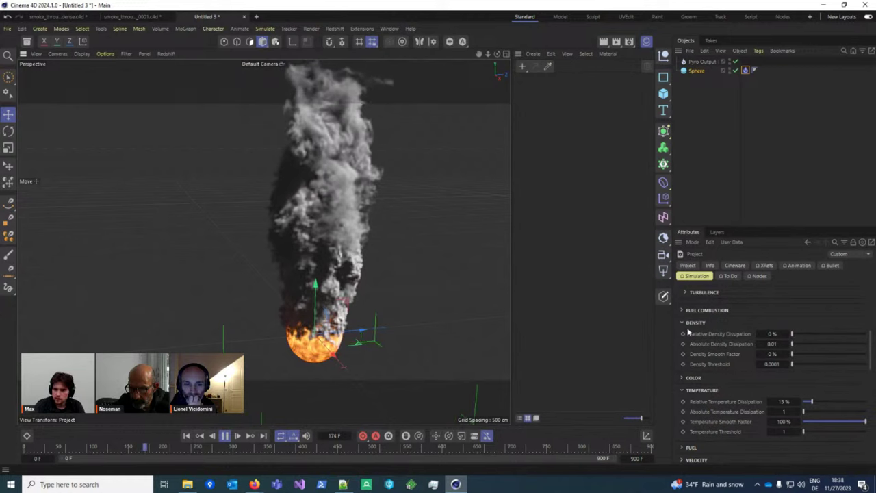
pyautogui.scroll(5, 732, 294)
pyautogui.moveTo(760, 438); pyautogui.dragTo(743, 438)
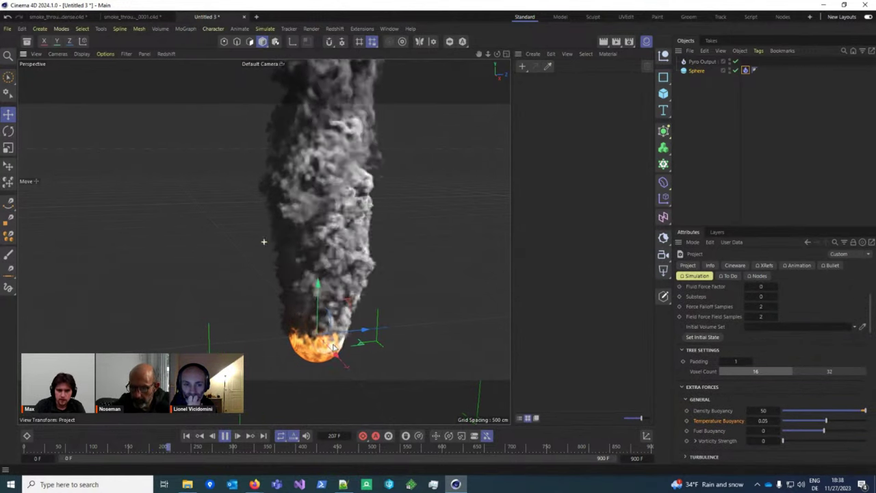
# Step: Play the simulation and view the burning plume from lower angles
pyautogui.keyDown('alt'); pyautogui.moveTo(368, 344); pyautogui.dragTo(308, 298); pyautogui.keyUp('alt')
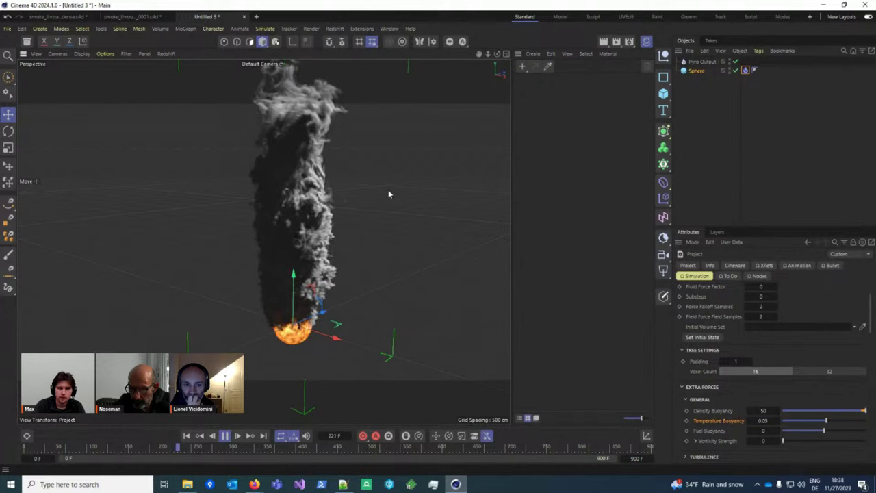
pyautogui.keyDown('alt'); pyautogui.moveTo(388, 190); pyautogui.dragTo(349, 263); pyautogui.keyUp('alt')
pyautogui.scroll(-5, 768, 337)
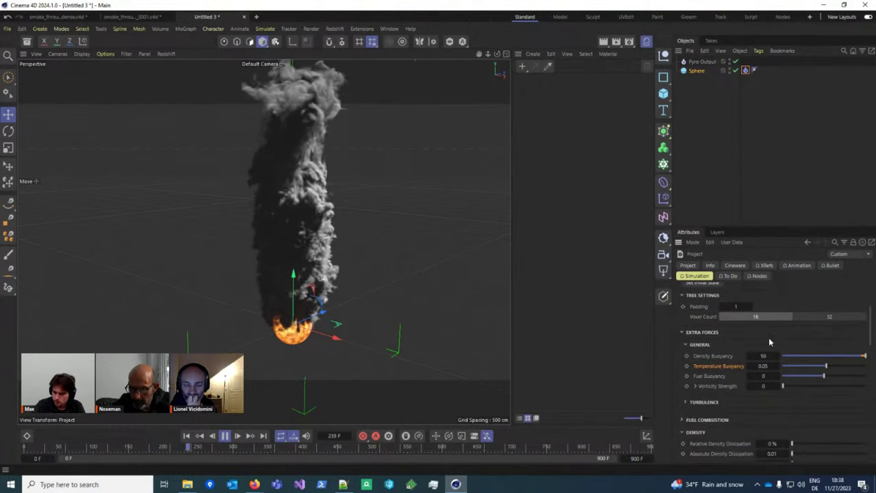
pyautogui.click(695, 377)
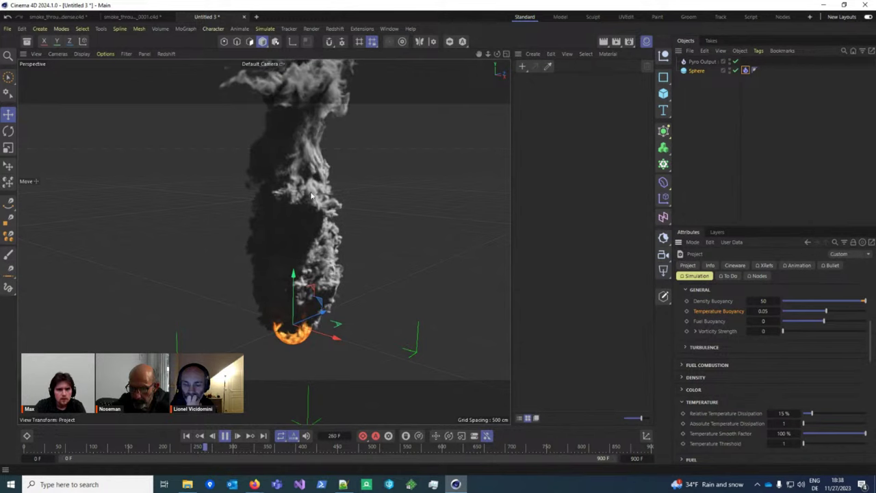
pyautogui.keyDown('alt'); pyautogui.moveTo(294, 288); pyautogui.dragTo(299, 134); pyautogui.keyUp('alt')
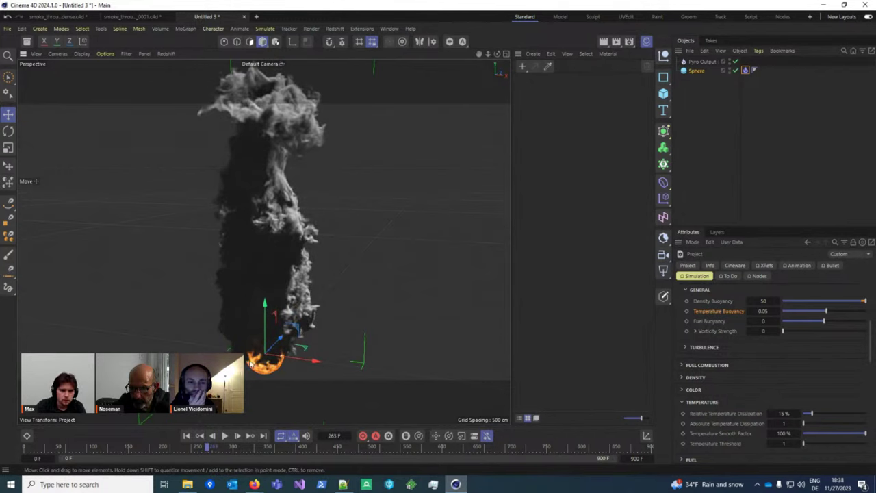
pyautogui.press('F8')
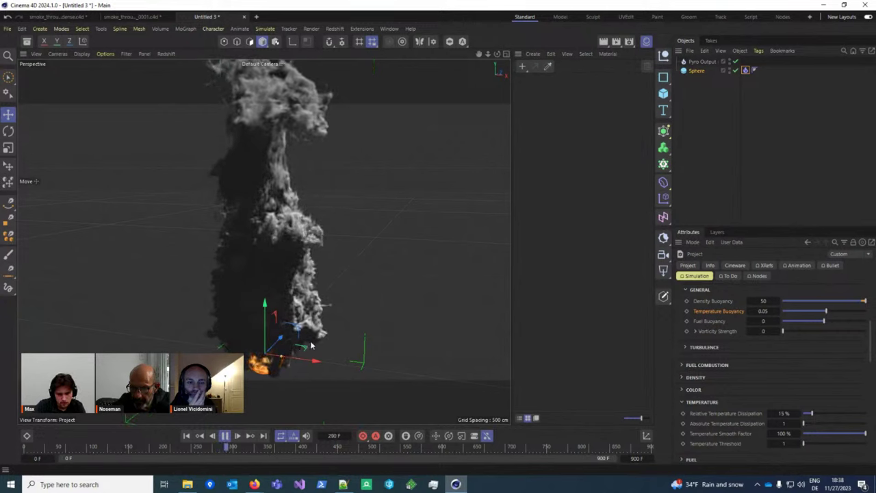
pyautogui.press('F8')
pyautogui.keyDown('alt'); pyautogui.moveTo(311, 346); pyautogui.dragTo(233, 274); pyautogui.keyUp('alt')
# Step: Raise the emitter's temperature to 16000 and play the simulation
pyautogui.click(746, 70)
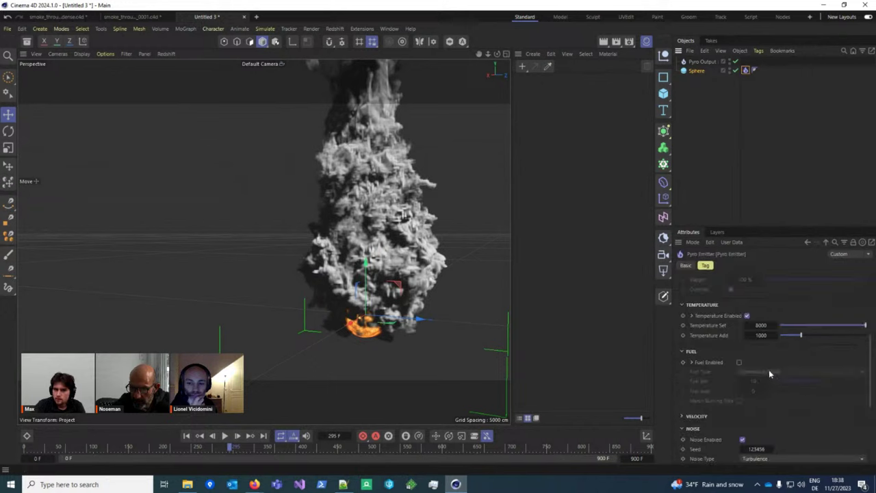
pyautogui.write('16000')
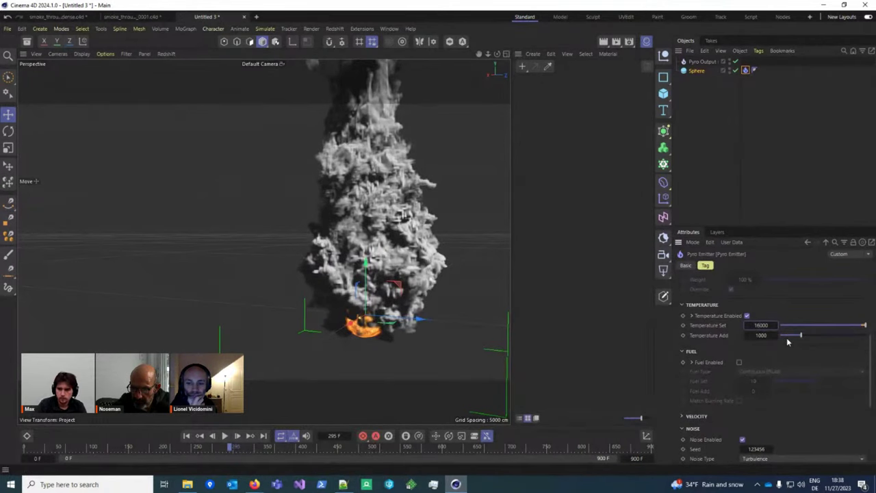
pyautogui.click(225, 436)
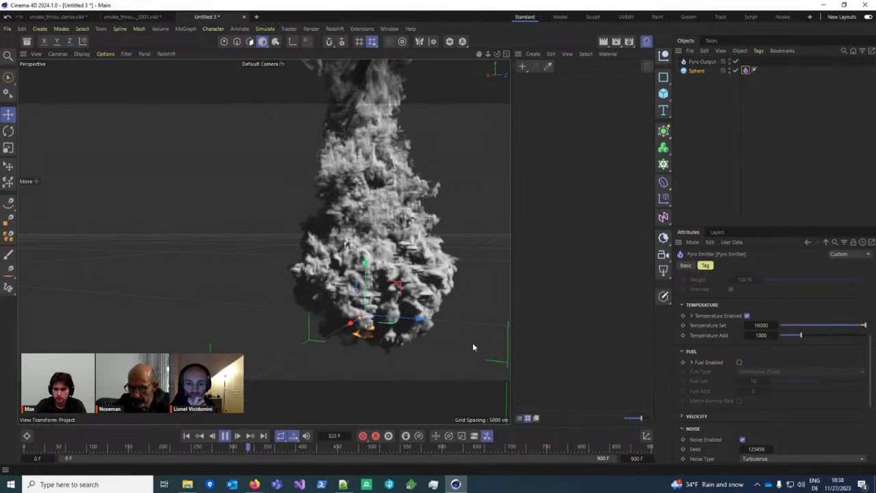
pyautogui.press('F8')
pyautogui.keyDown('alt'); pyautogui.moveTo(260, 225); pyautogui.dragTo(329, 288); pyautogui.keyUp('alt')
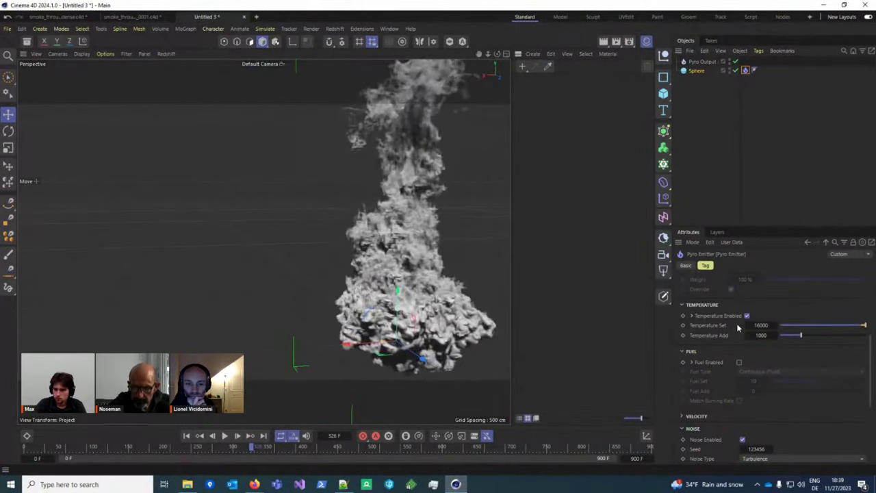
pyautogui.scroll(-3, 730, 342)
pyautogui.scroll(5, 730, 346)
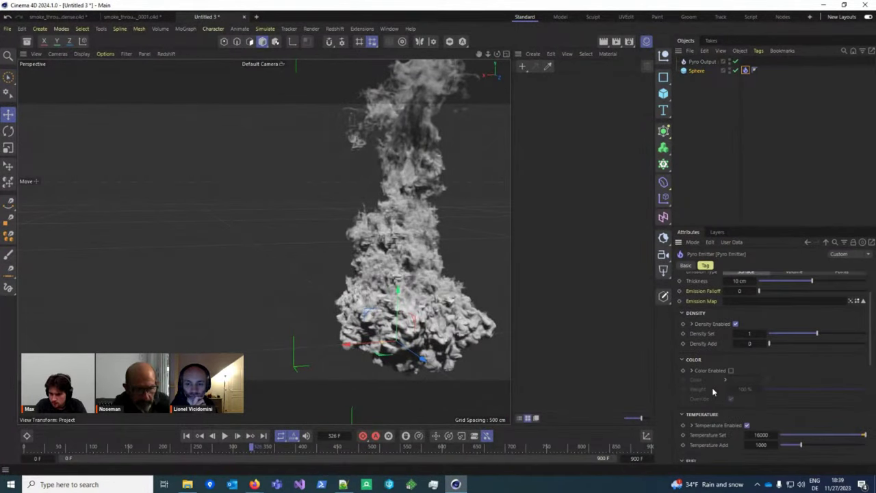
pyautogui.click(696, 368)
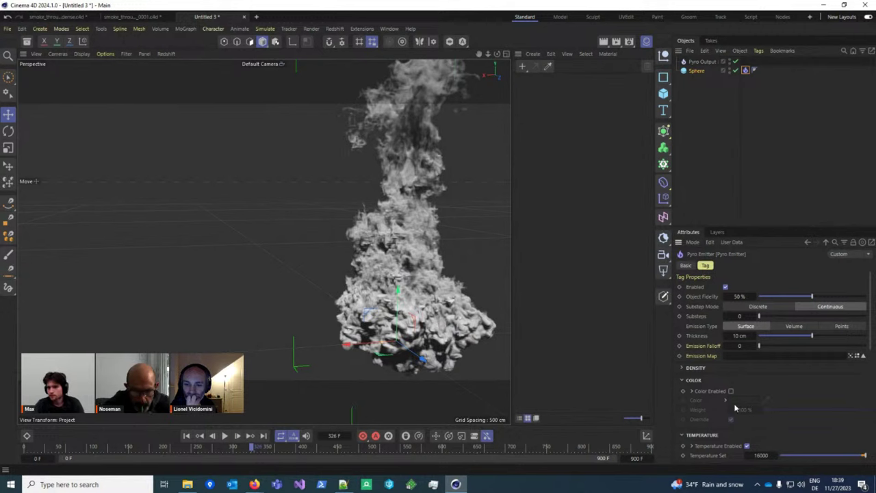
pyautogui.scroll(-3, 774, 406)
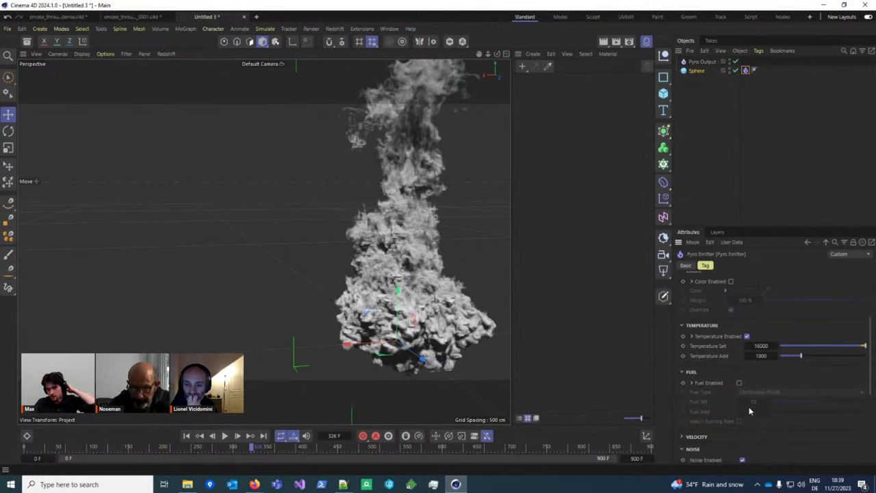
# Step: Set Turbulence Strength to 0 and replay the smoke from frame 0, viewing it from several angles
pyautogui.hotkey('ctrl', 'd')
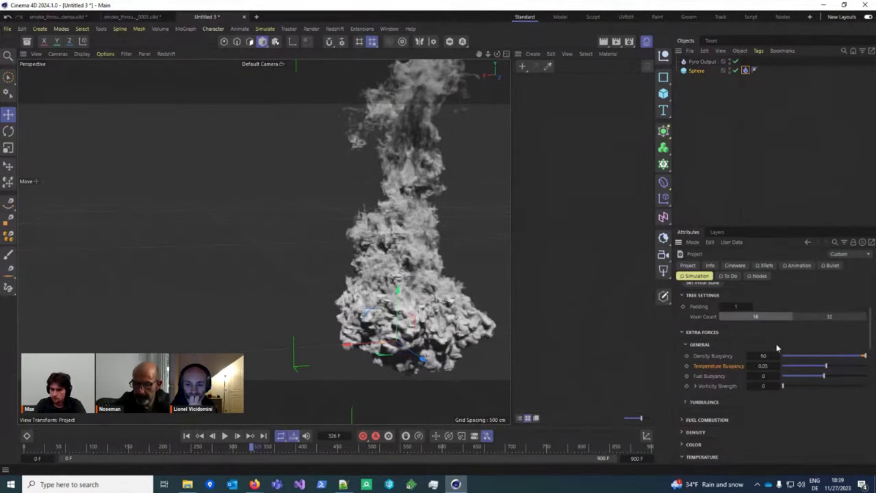
pyautogui.click(699, 403)
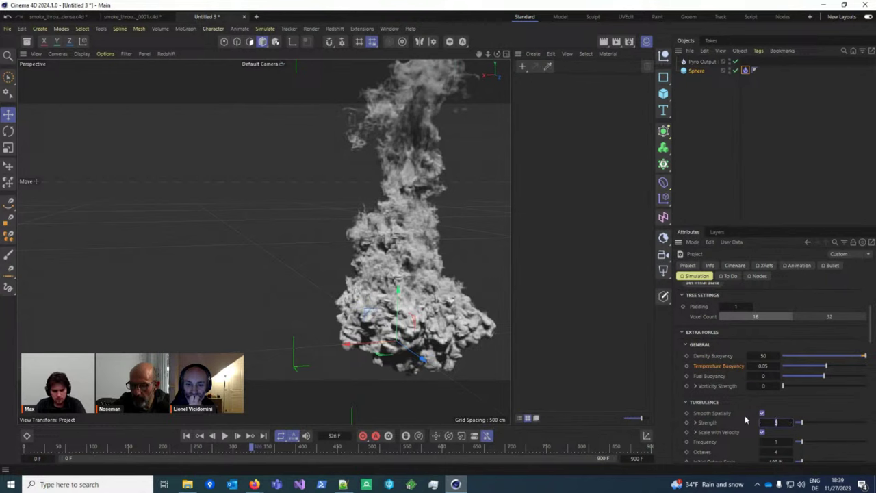
pyautogui.press('Return')
pyautogui.click(186, 436)
pyautogui.click(224, 435)
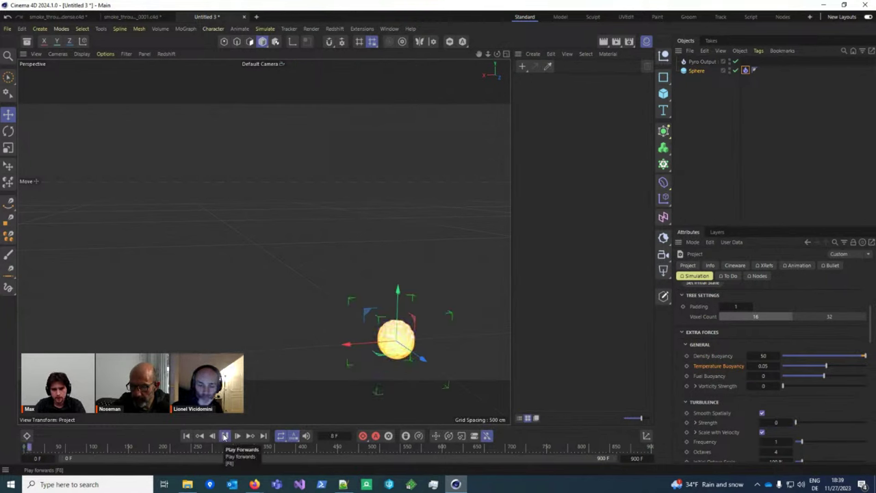
pyautogui.keyDown('alt'); pyautogui.moveTo(440, 342); pyautogui.dragTo(368, 300, button='middle'); pyautogui.keyUp('alt')
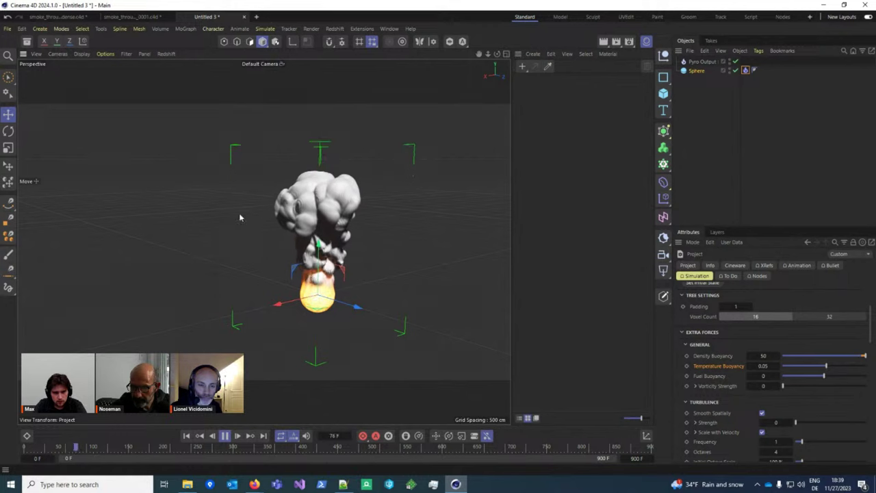
pyautogui.keyDown('alt'); pyautogui.moveTo(253, 270); pyautogui.dragTo(311, 217); pyautogui.keyUp('alt')
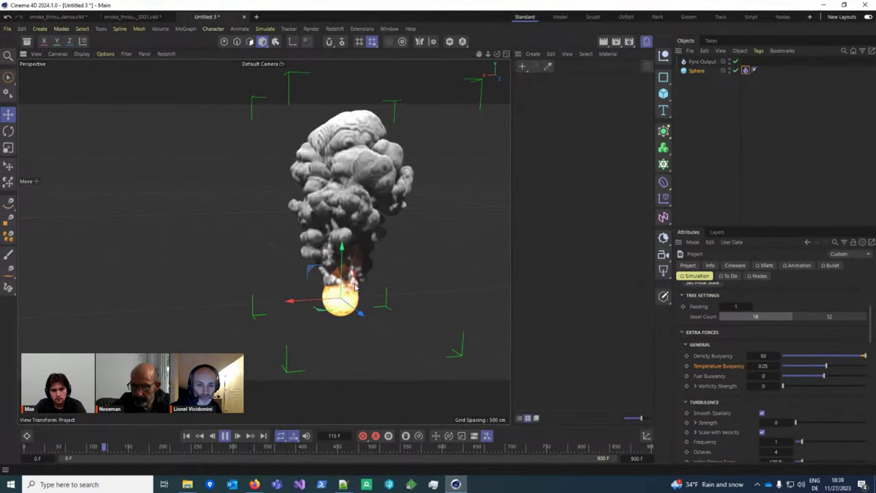
pyautogui.keyDown('alt'); pyautogui.moveTo(354, 286); pyautogui.dragTo(299, 318, button='middle'); pyautogui.keyUp('alt')
pyautogui.press('F8')
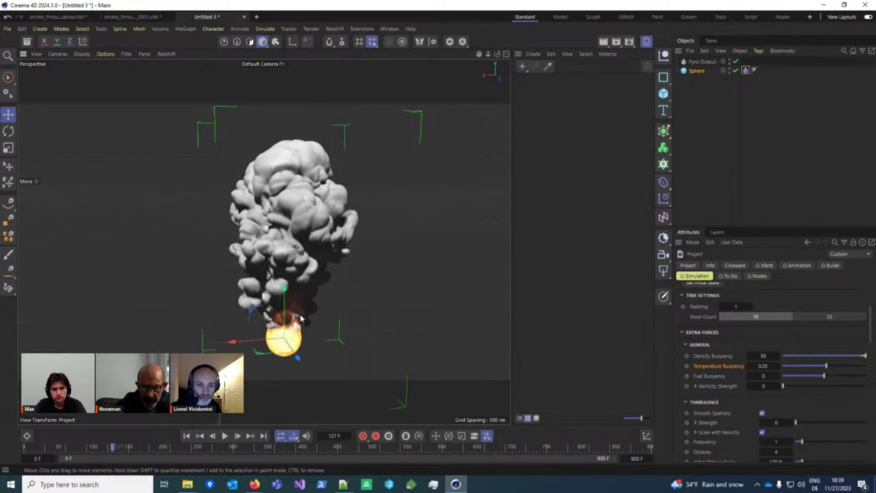
pyautogui.keyDown('alt'); pyautogui.moveTo(299, 318); pyautogui.dragTo(559, 307); pyautogui.keyUp('alt')
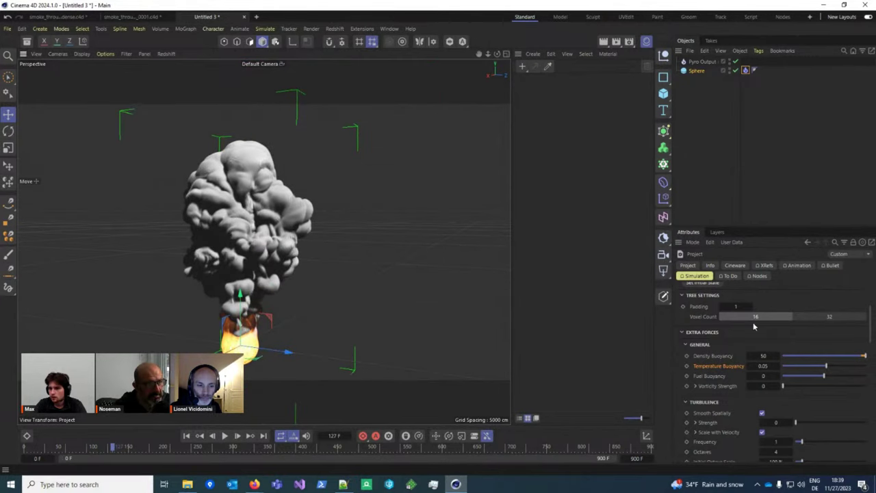
pyautogui.scroll(5, 742, 301)
# Step: Set the scene Compute Device to AMD Radeon PRO W6800 and run the simulation
pyautogui.click(687, 298)
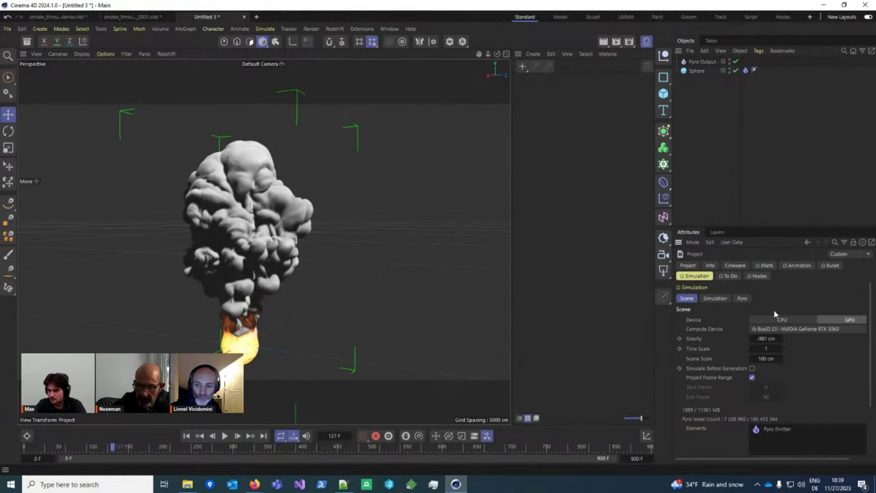
pyautogui.click(806, 329)
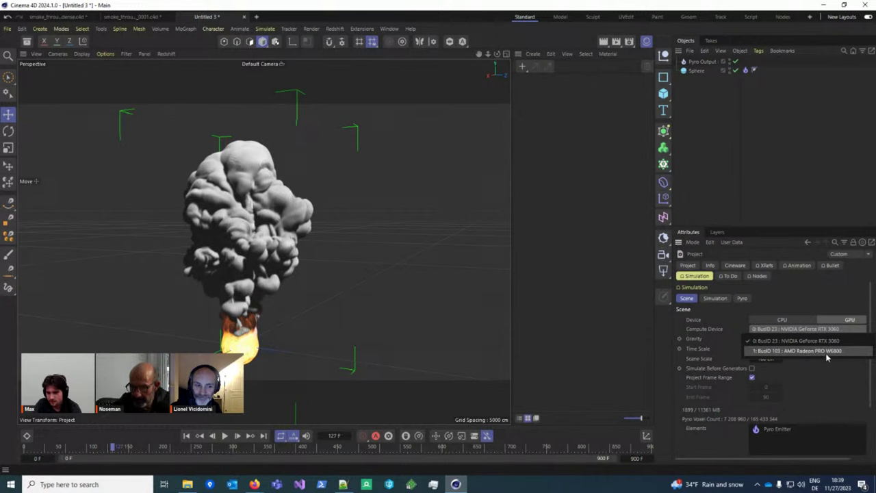
pyautogui.click(815, 351)
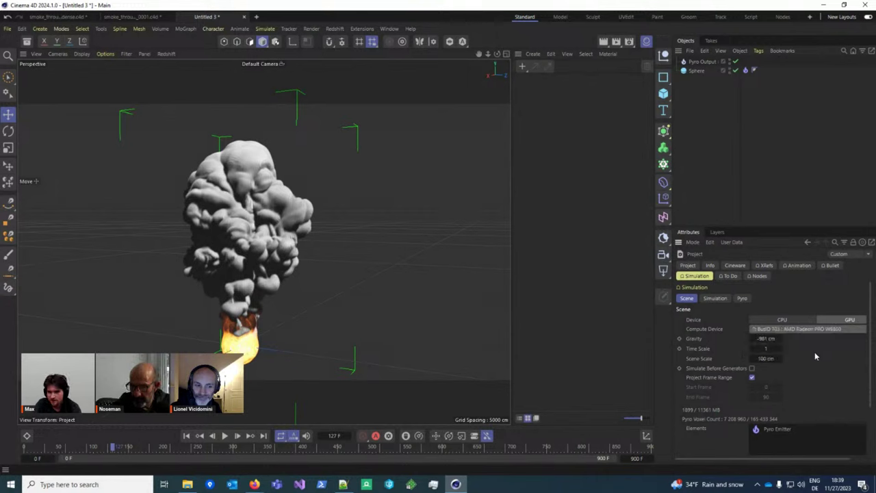
pyautogui.click(186, 436)
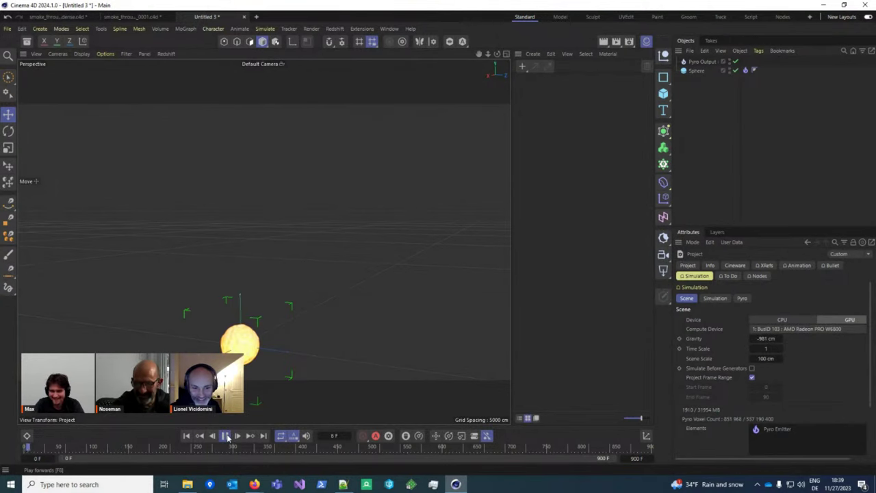
pyautogui.click(226, 435)
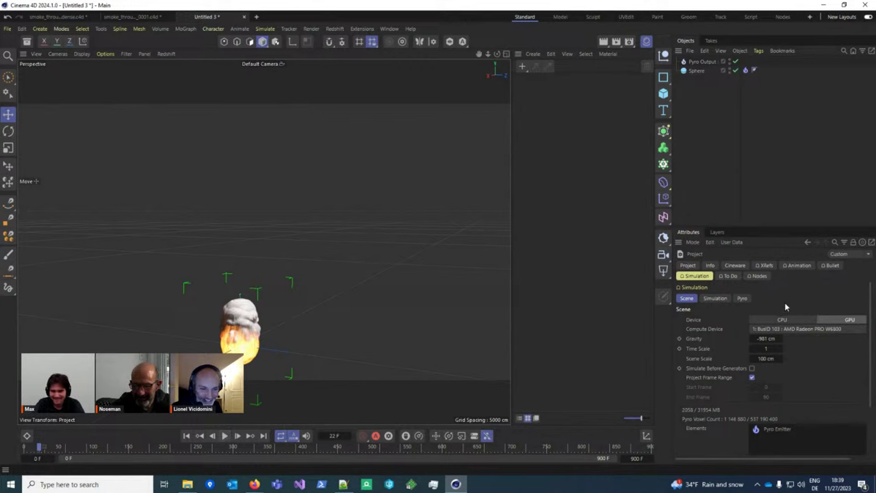
# Step: Switch the compute device back to NVIDIA GeForce RTX 3060 and replay the simulation
pyautogui.click(780, 329)
pyautogui.click(773, 341)
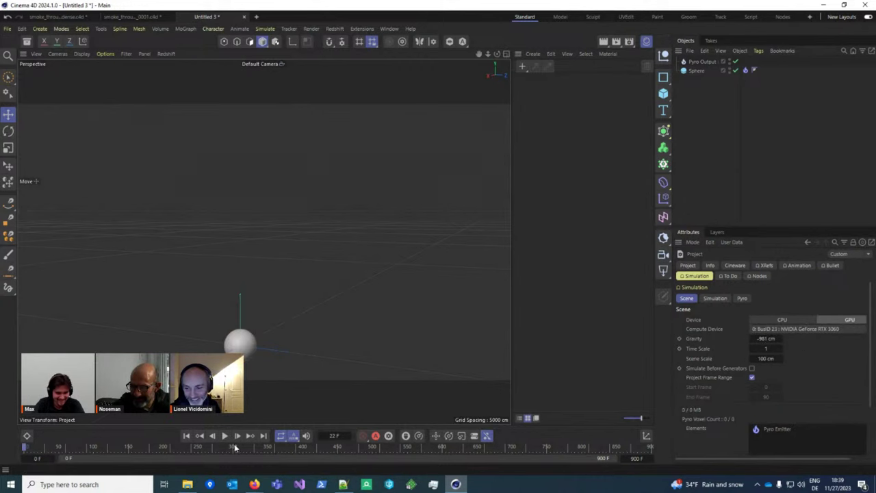
pyautogui.click(226, 437)
pyautogui.click(225, 437)
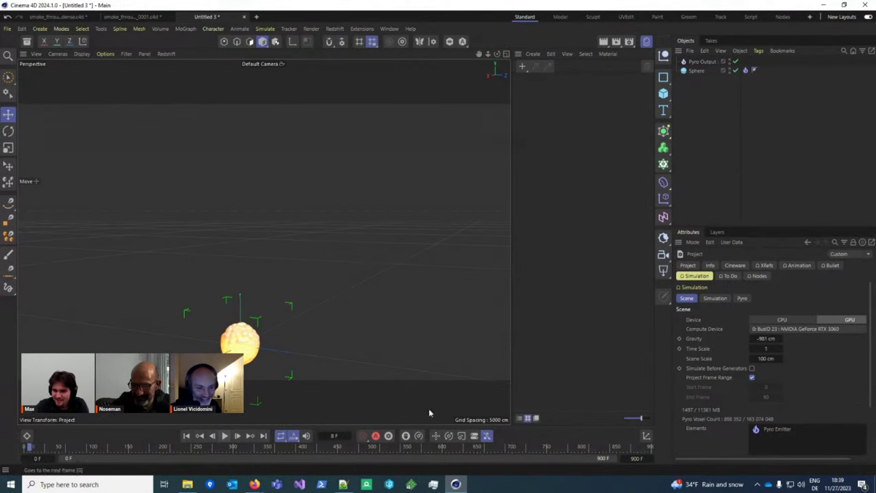
# Step: Return to the AMD Radeon PRO W6800 and replay, framing the burning sphere
pyautogui.click(815, 329)
pyautogui.click(825, 351)
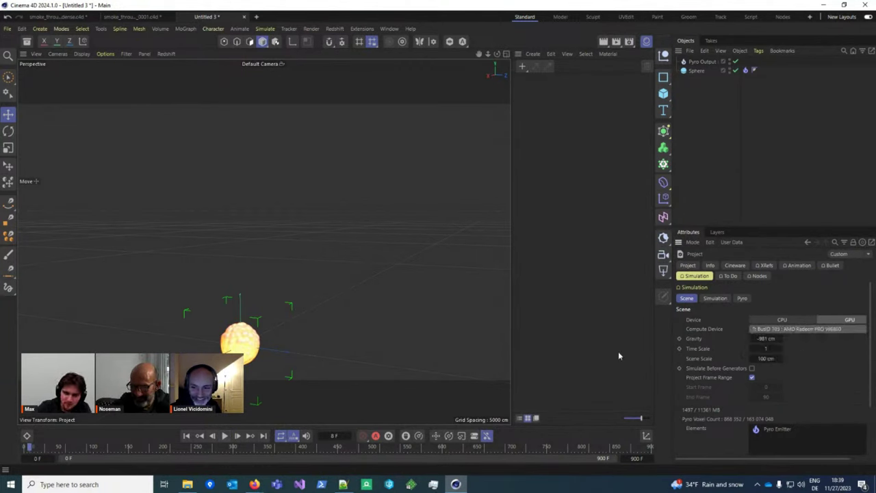
pyautogui.click(225, 436)
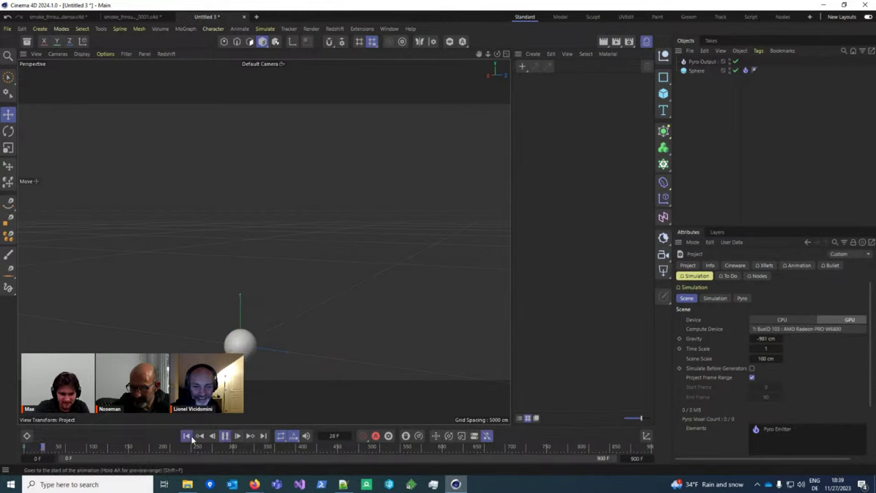
pyautogui.press('h')
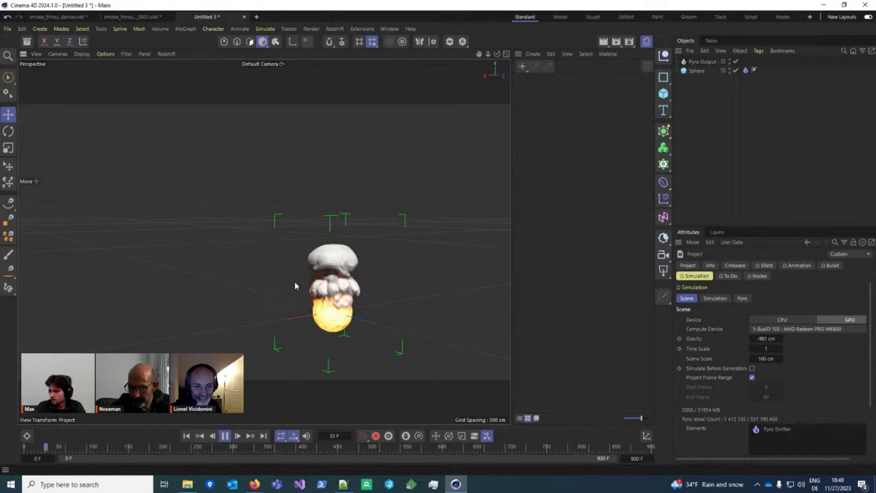
pyautogui.press('F8')
pyautogui.moveTo(342, 301)
pyautogui.keyDown('alt'); pyautogui.mouseDown()
pyautogui.moveTo(312, 327)
pyautogui.moveTo(468, 277)
pyautogui.mouseUp(); pyautogui.keyUp('alt')
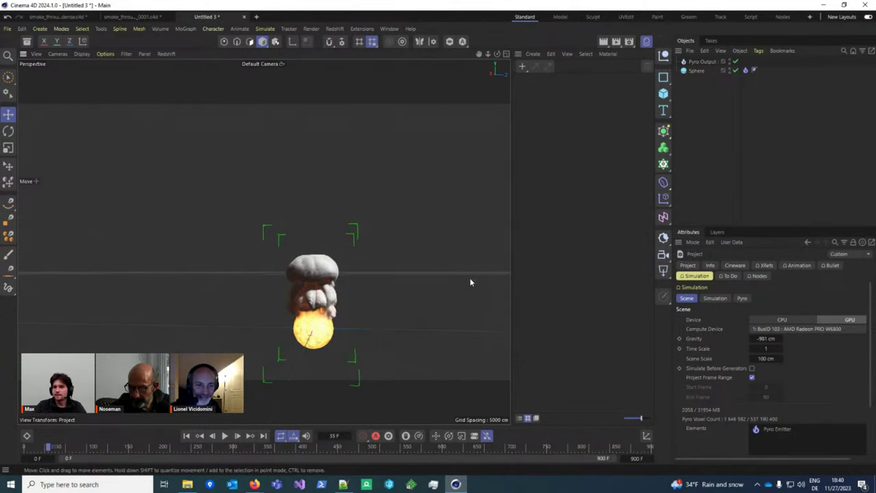
# Step: Review the Pyro simulation settings, then close the untitled scene without saving
pyautogui.click(741, 298)
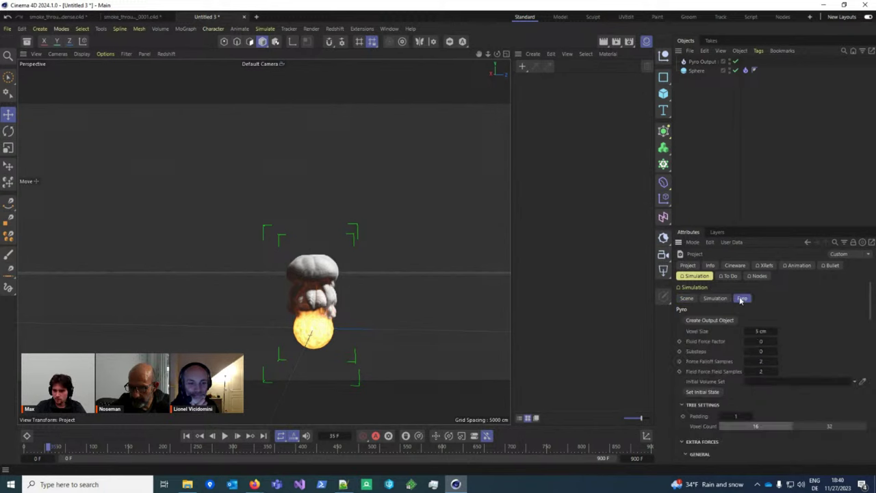
pyautogui.scroll(-5, 756, 369)
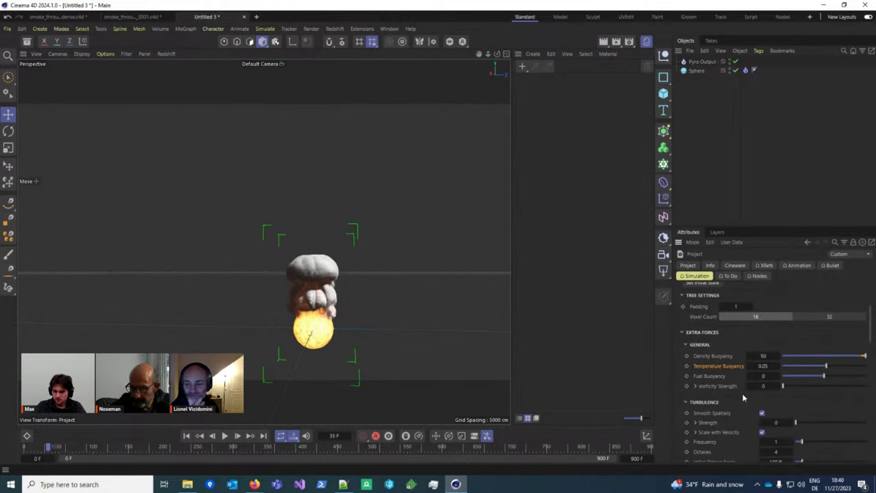
pyautogui.scroll(-5, 736, 376)
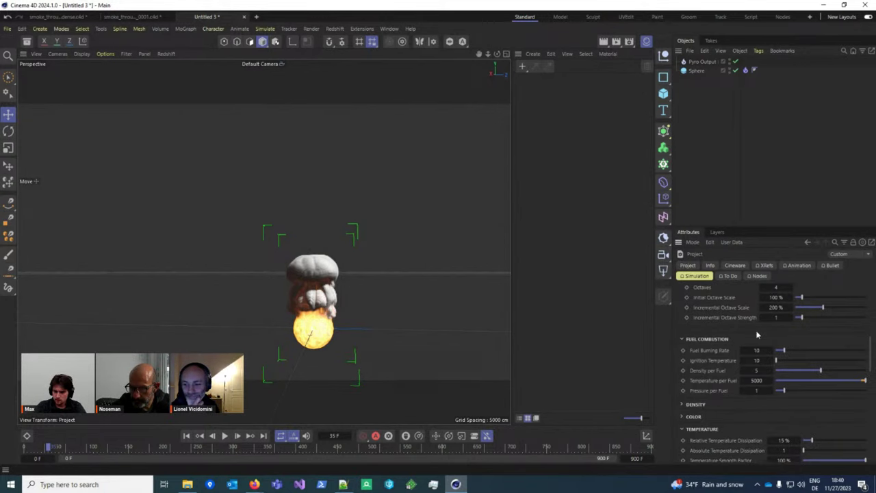
pyautogui.click(244, 17)
pyautogui.click(447, 277)
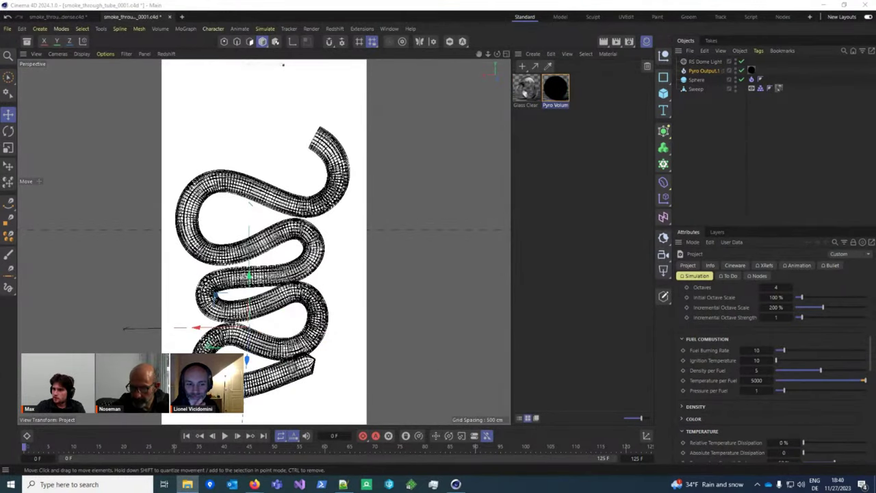
# Step: Open simple_cloth_collision_low.c4d and inspect the cloth planes' Cloth tag settings
pyautogui.moveTo(336, 235); pyautogui.dragTo(333, 239)
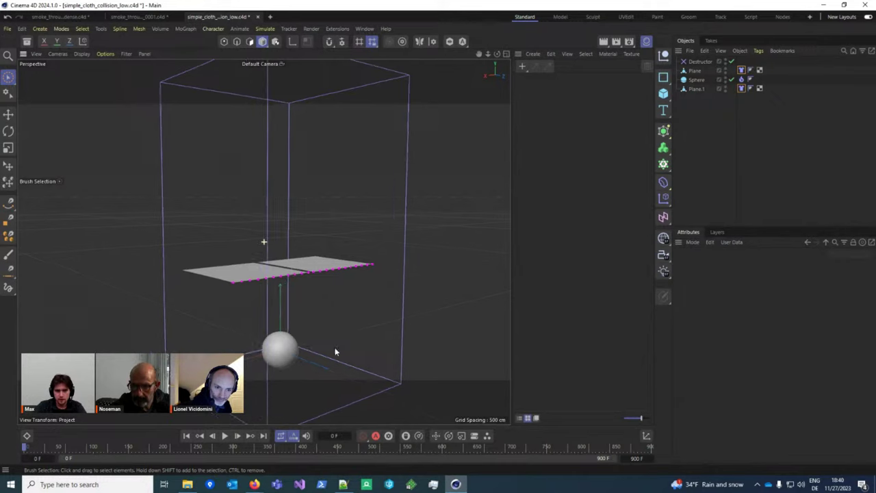
pyautogui.click(293, 266)
pyautogui.click(367, 272)
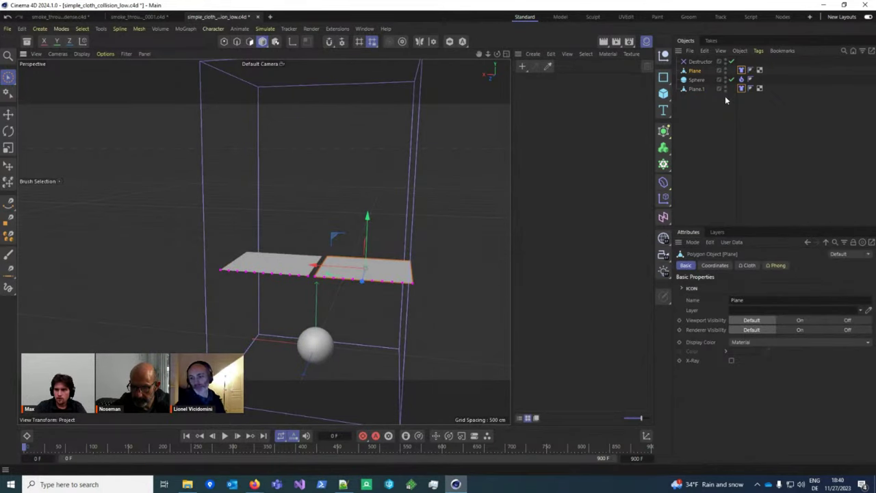
pyautogui.click(741, 88)
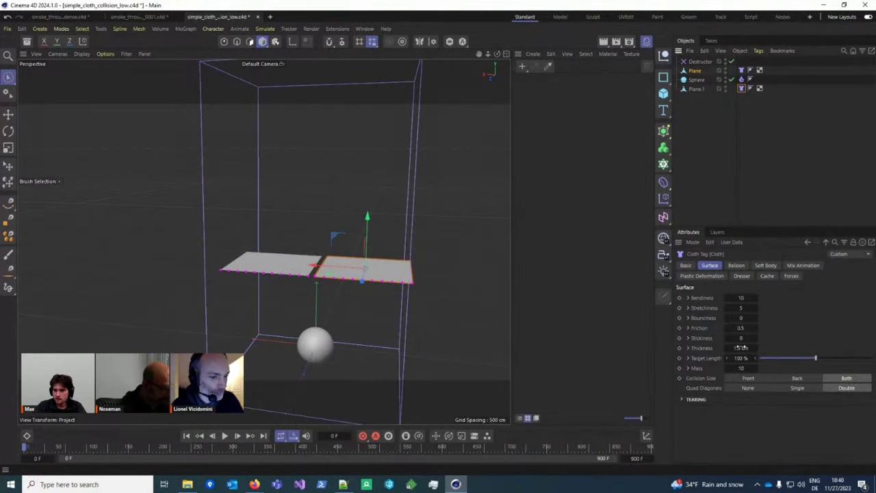
pyautogui.scroll(3, 372, 265)
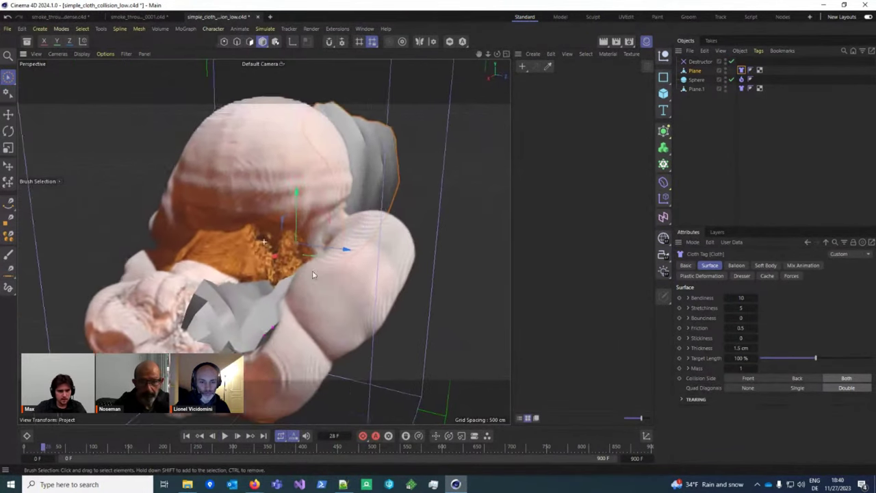
# Step: Play the cloth and fire simulation, viewing the draped cloth from the side and front
pyautogui.click(224, 435)
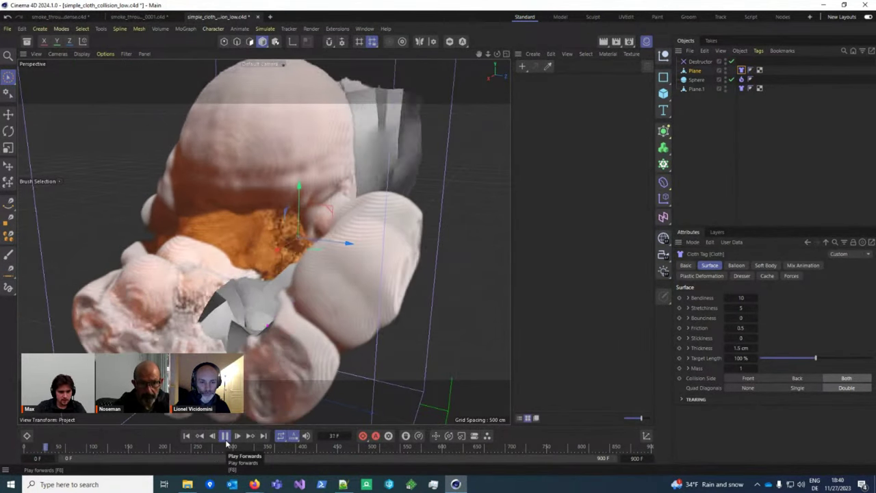
pyautogui.scroll(-5, 321, 294)
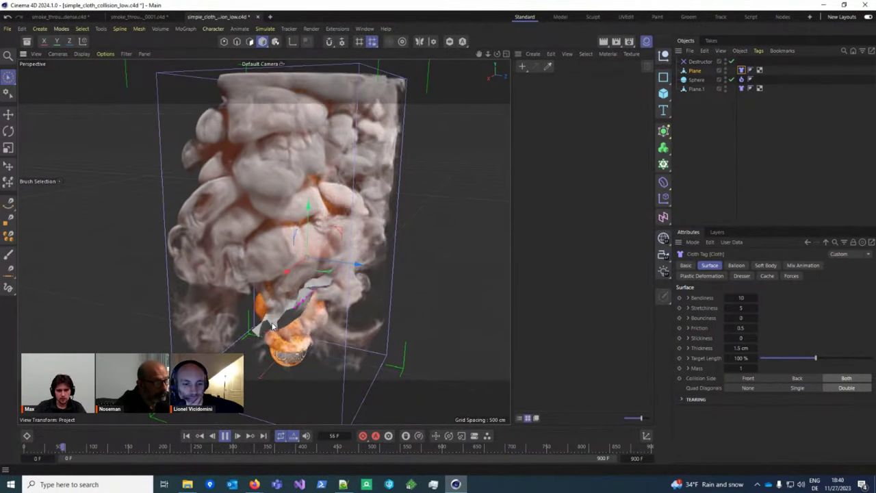
pyautogui.press('F8')
pyautogui.keyDown('alt'); pyautogui.moveTo(377, 293); pyautogui.dragTo(344, 310); pyautogui.keyUp('alt')
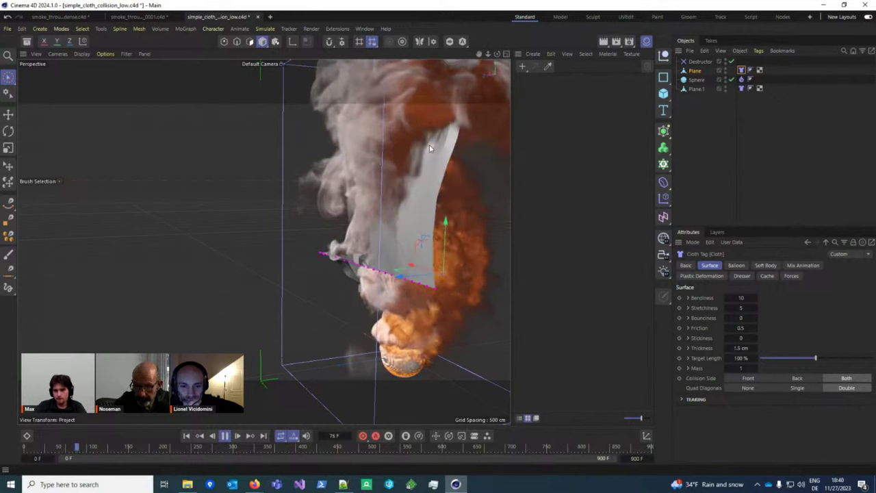
pyautogui.press('F8')
pyautogui.keyDown('alt'); pyautogui.moveTo(335, 265); pyautogui.dragTo(254, 396); pyautogui.keyUp('alt')
pyautogui.keyDown('alt'); pyautogui.moveTo(538, 264); pyautogui.dragTo(368, 309); pyautogui.keyUp('alt')
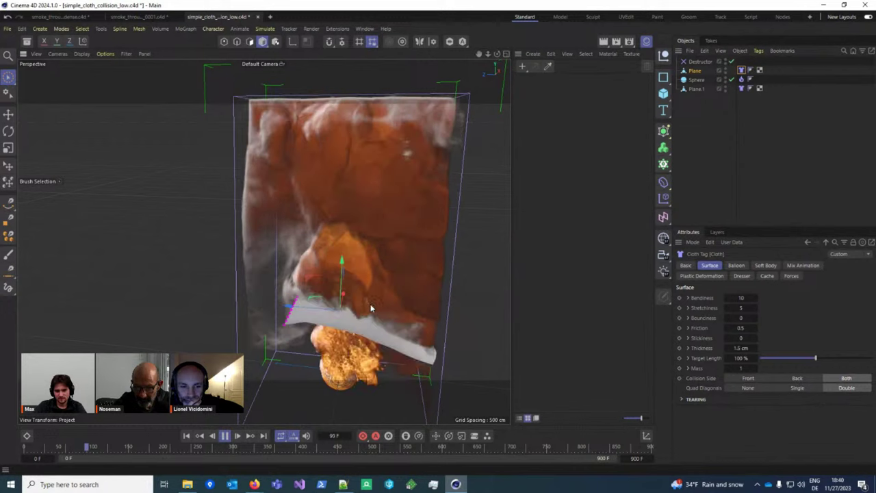
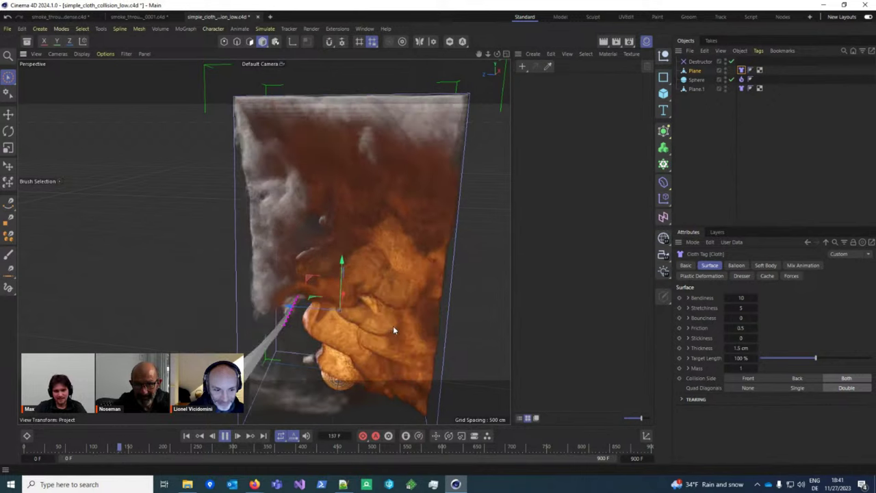
# Step: Turn off Advection > Staggered Velocities in the project's Simulation settings
pyautogui.hotkey('ctrl', 'd')
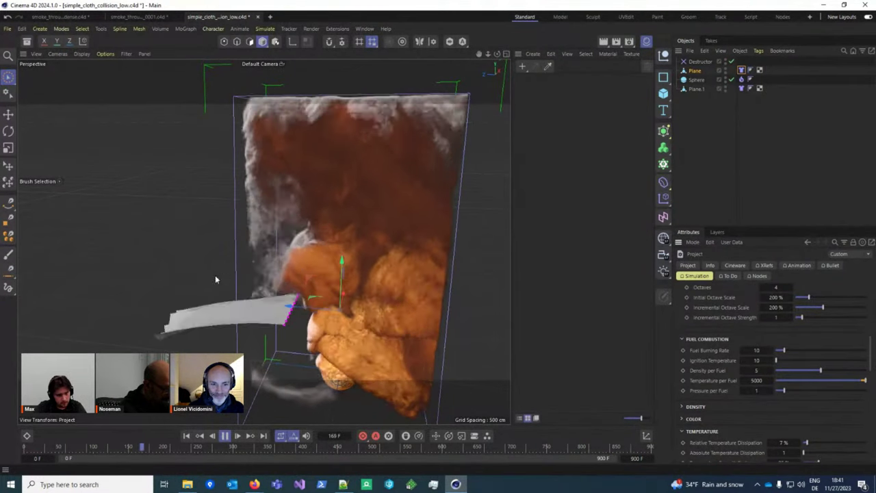
pyautogui.scroll(-5, 783, 357)
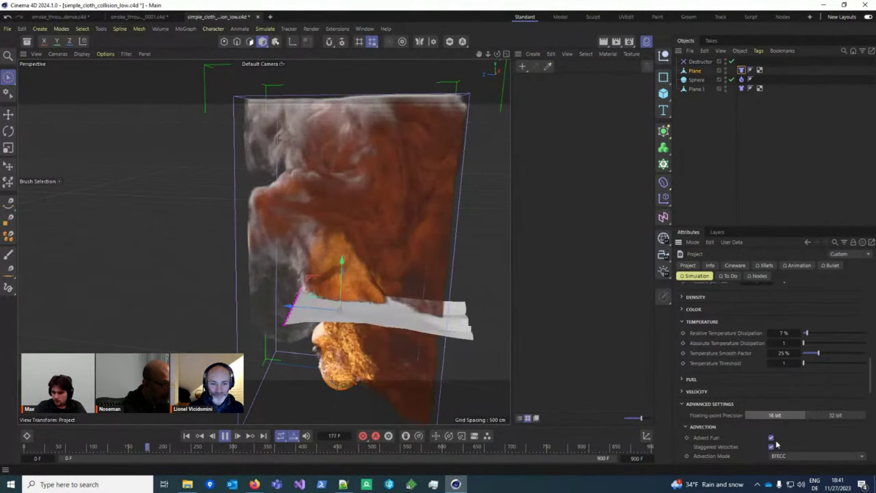
pyautogui.click(770, 447)
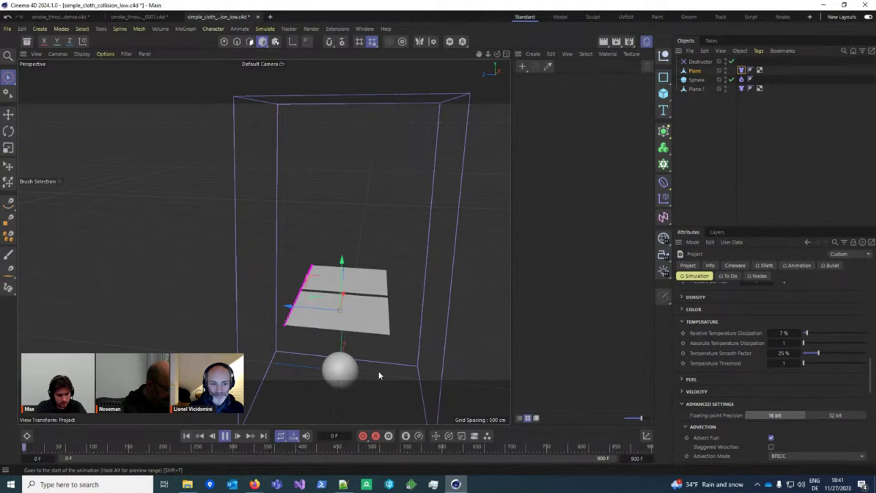
# Step: Rerun the simulation, pulling the cloth up and right, and stop at frame 170
pyautogui.keyDown('alt'); pyautogui.moveTo(345, 354); pyautogui.dragTo(273, 286); pyautogui.keyUp('alt')
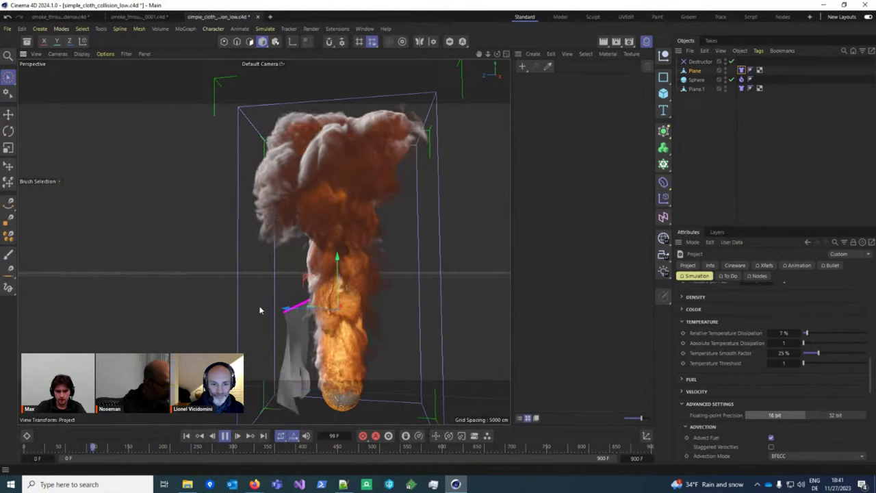
pyautogui.moveTo(244, 318); pyautogui.dragTo(277, 248)
pyautogui.scroll(3, 280, 250)
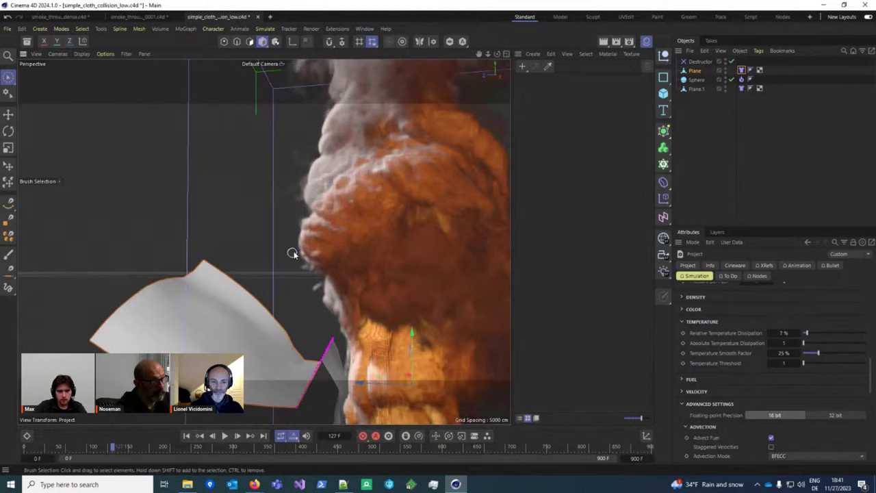
pyautogui.click(225, 436)
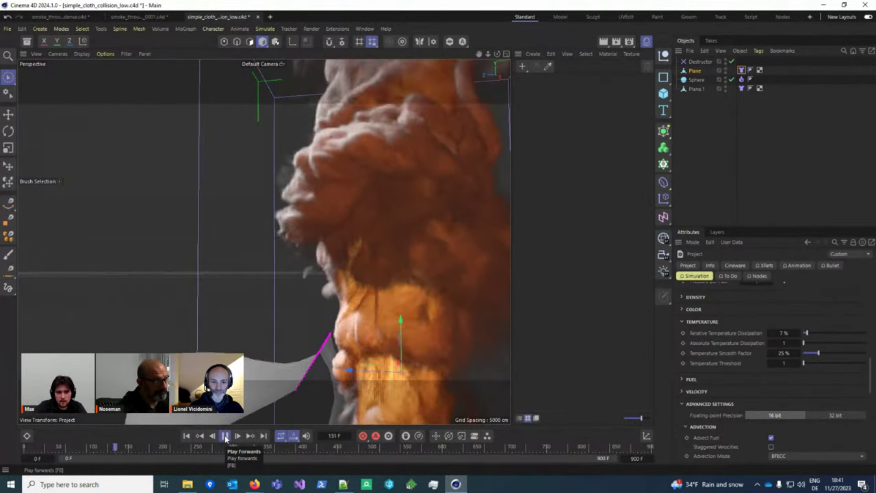
pyautogui.scroll(-3, 819, 368)
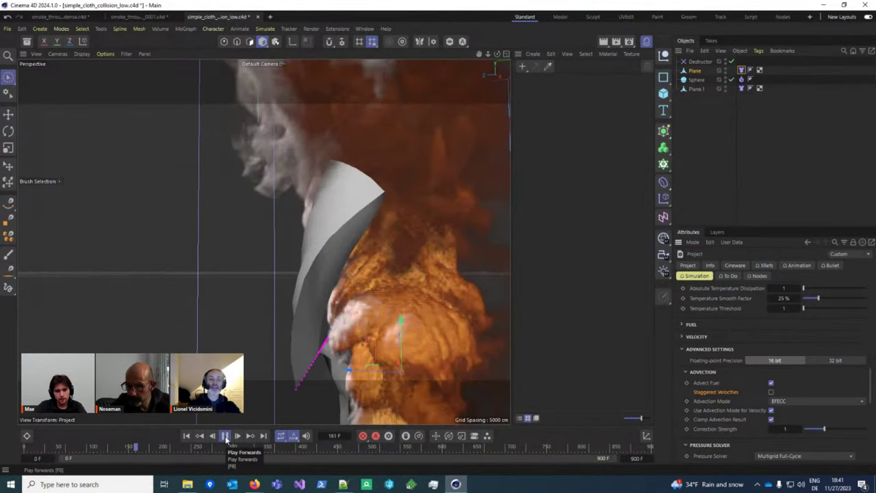
pyautogui.click(225, 436)
pyautogui.keyDown('alt'); pyautogui.moveTo(239, 383); pyautogui.dragTo(342, 288); pyautogui.keyUp('alt')
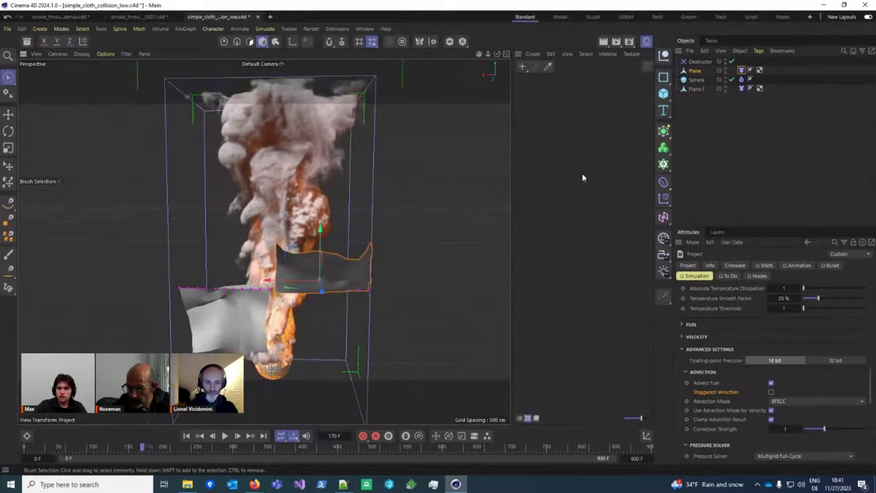
pyautogui.click(700, 62)
pyautogui.keyDown('alt'); pyautogui.moveTo(333, 282); pyautogui.dragTo(367, 265, button='middle'); pyautogui.keyUp('alt')
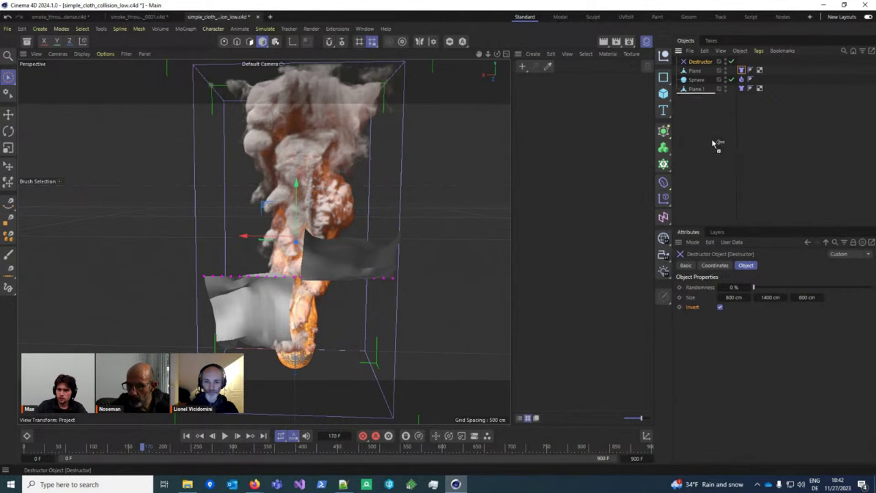
# Step: Duplicate the Destructor as Destructor.1, narrowed to 400 cm and tilted above the original
pyautogui.keyDown('ctrl'); pyautogui.moveTo(711, 144); pyautogui.dragTo(711, 145); pyautogui.keyUp('ctrl')
pyautogui.keyDown('alt'); pyautogui.moveTo(245, 254); pyautogui.dragTo(285, 209); pyautogui.keyUp('alt')
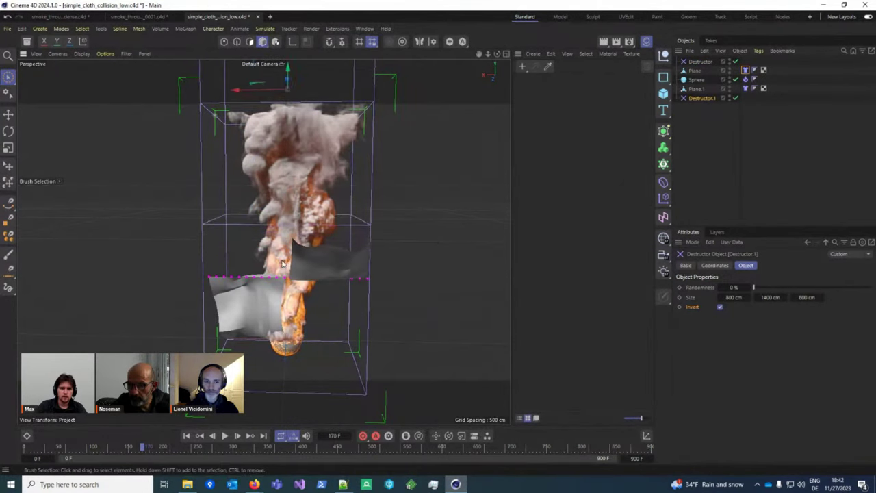
pyautogui.keyDown('alt'); pyautogui.moveTo(282, 263); pyautogui.dragTo(287, 239); pyautogui.keyUp('alt')
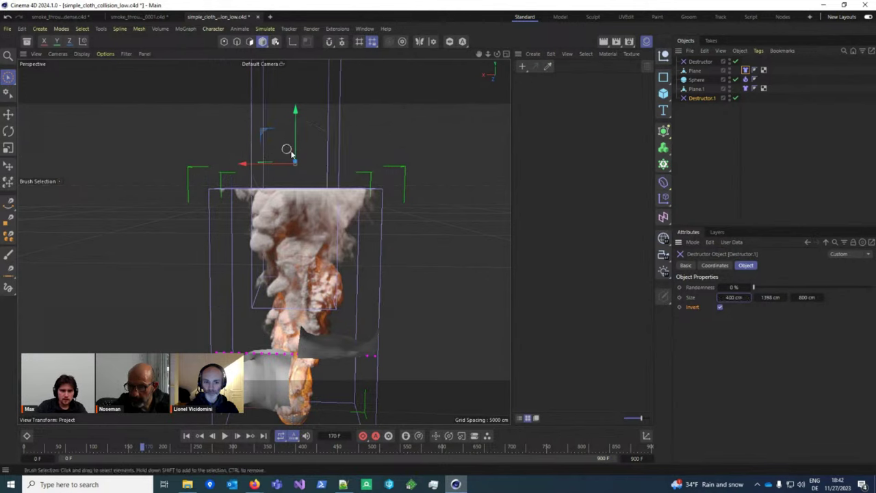
pyautogui.keyDown('alt'); pyautogui.moveTo(332, 166); pyautogui.dragTo(403, 241); pyautogui.keyUp('alt')
# Step: Replay the smoke simulation from frame 170 and view it rising through the tilted box
pyautogui.click(227, 436)
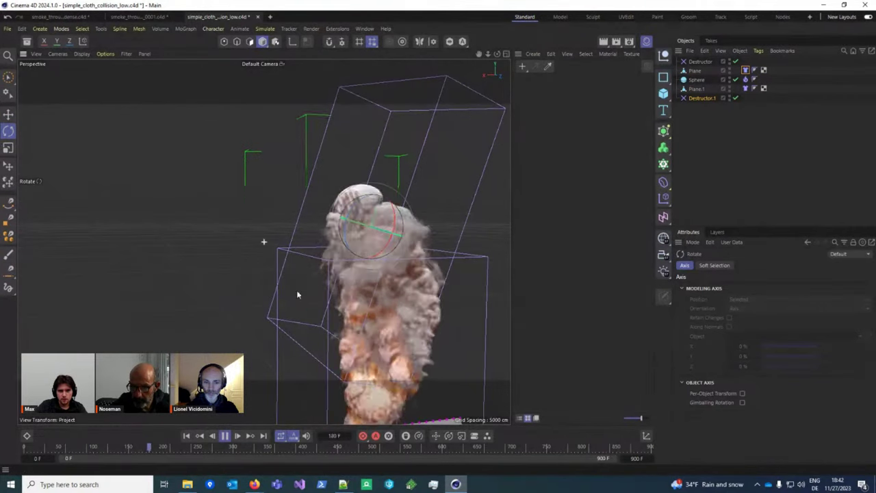
pyautogui.moveTo(297, 293)
pyautogui.keyDown('alt'); pyautogui.mouseDown()
pyautogui.moveTo(265, 275)
pyautogui.moveTo(287, 292)
pyautogui.mouseUp(); pyautogui.keyUp('alt')
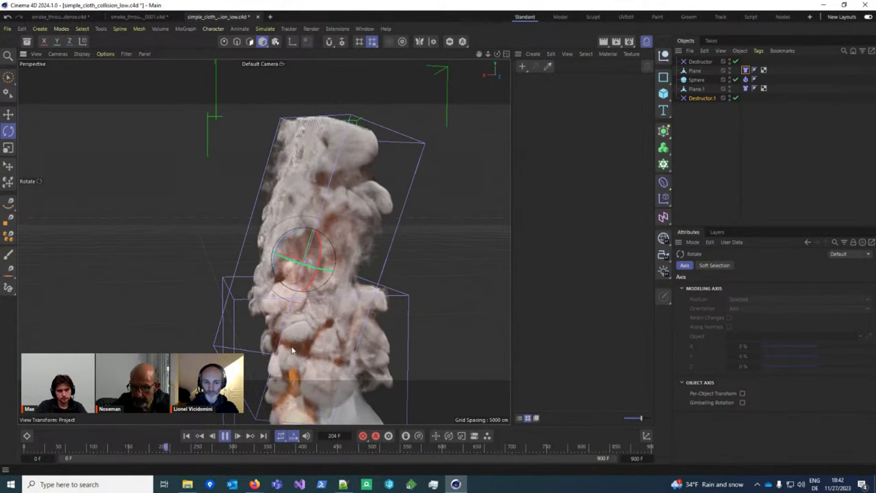
pyautogui.keyDown('alt'); pyautogui.moveTo(319, 299); pyautogui.dragTo(351, 294); pyautogui.keyUp('alt')
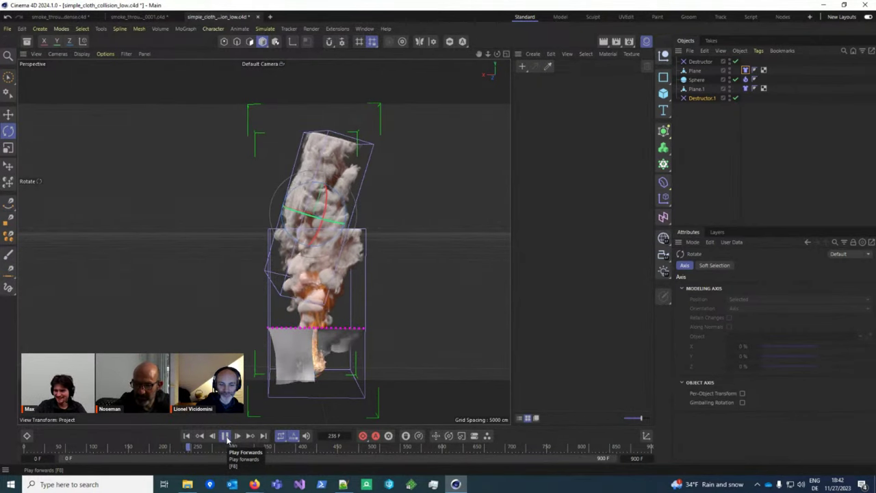
# Step: Stop the simulation at frame 236 and add a Sphere and a Torus primitive
pyautogui.click(225, 436)
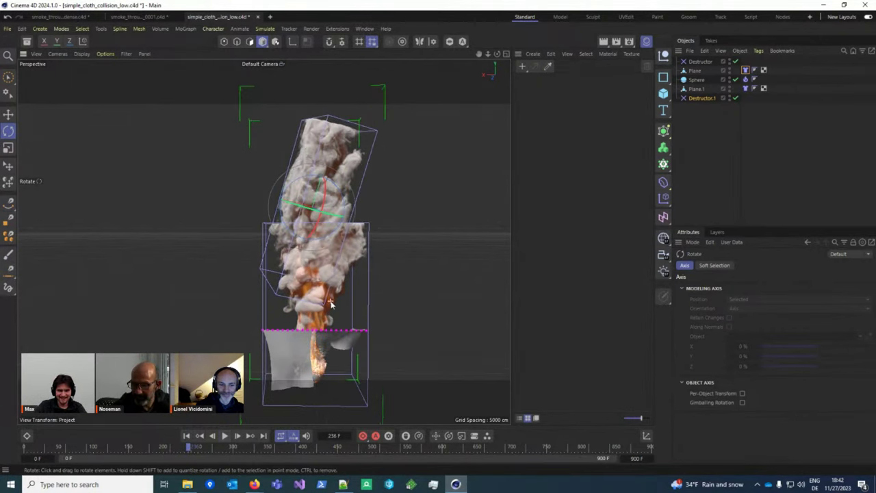
pyautogui.click(663, 96)
pyautogui.click(759, 141)
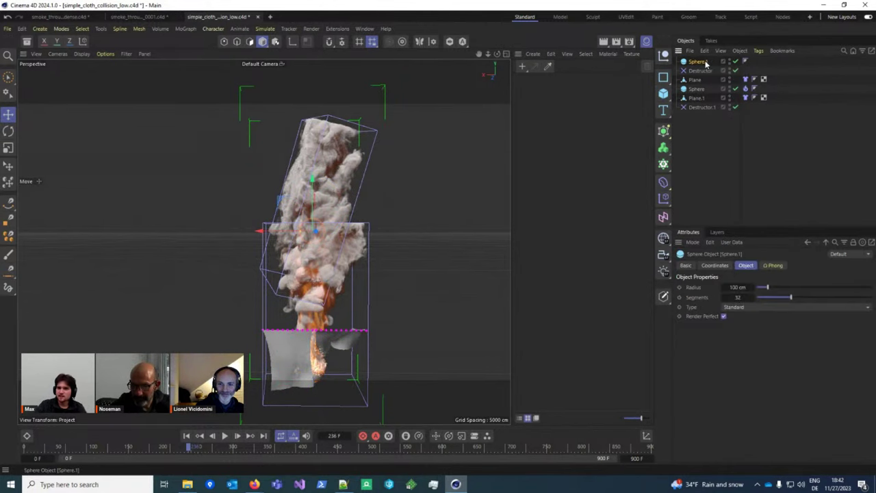
pyautogui.click(666, 96)
pyautogui.click(697, 224)
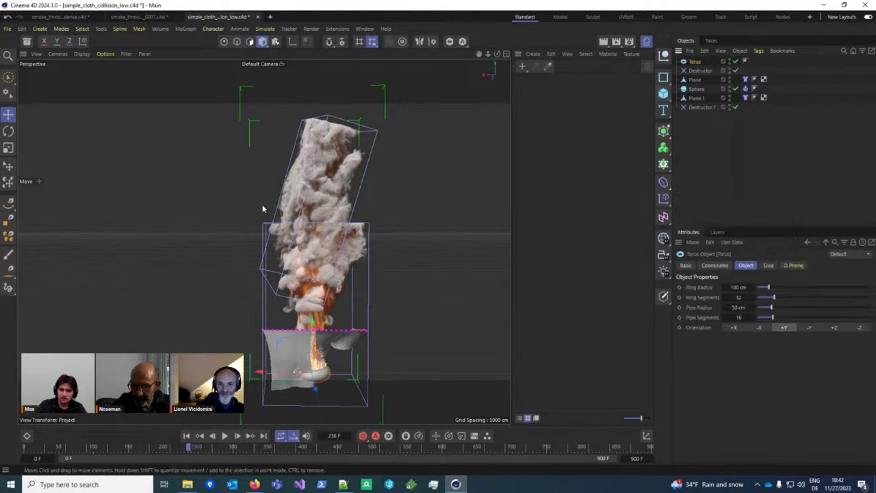
pyautogui.keyDown('alt'); pyautogui.moveTo(344, 180); pyautogui.dragTo(403, 167); pyautogui.keyUp('alt')
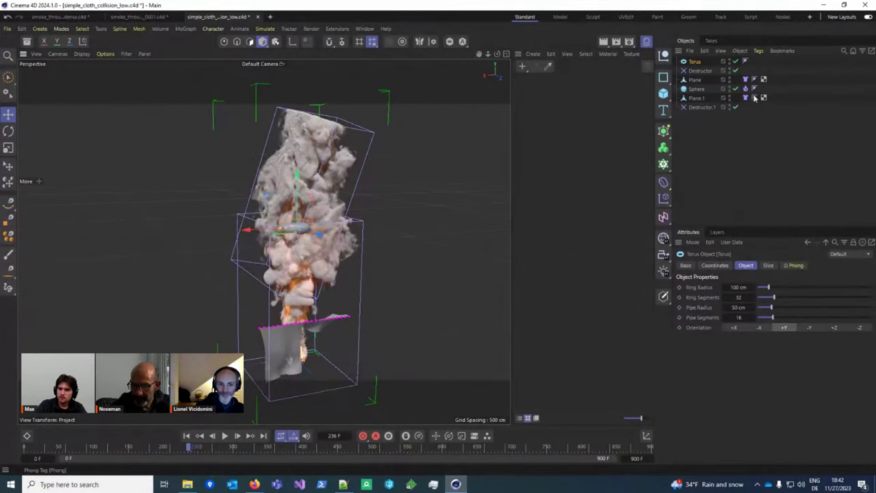
# Step: Give the torus a Pyro Emitter tag with Density Add -1000 and Volume emission
pyautogui.rightClick(706, 69)
pyautogui.click(679, 278)
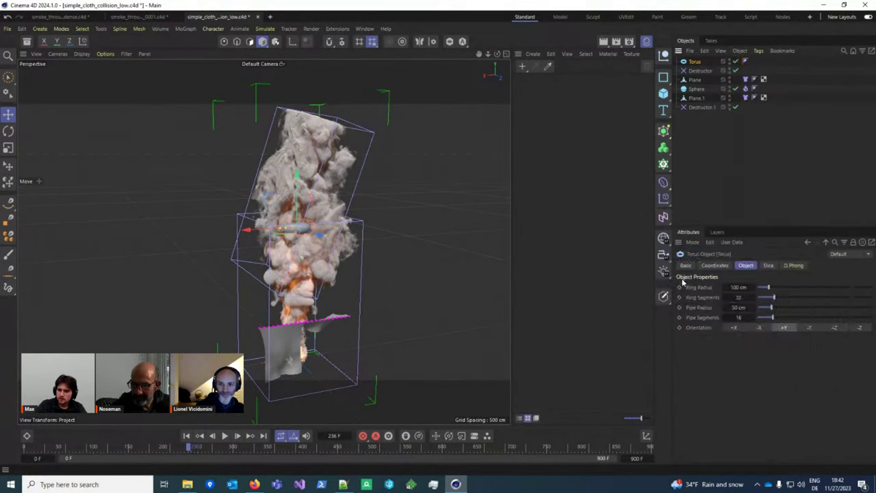
pyautogui.scroll(-2, 735, 385)
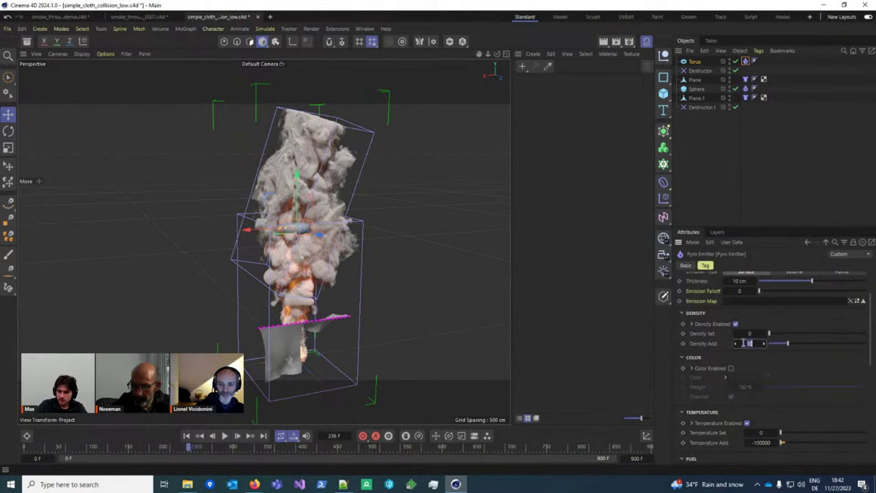
pyautogui.scroll(5, 337, 245)
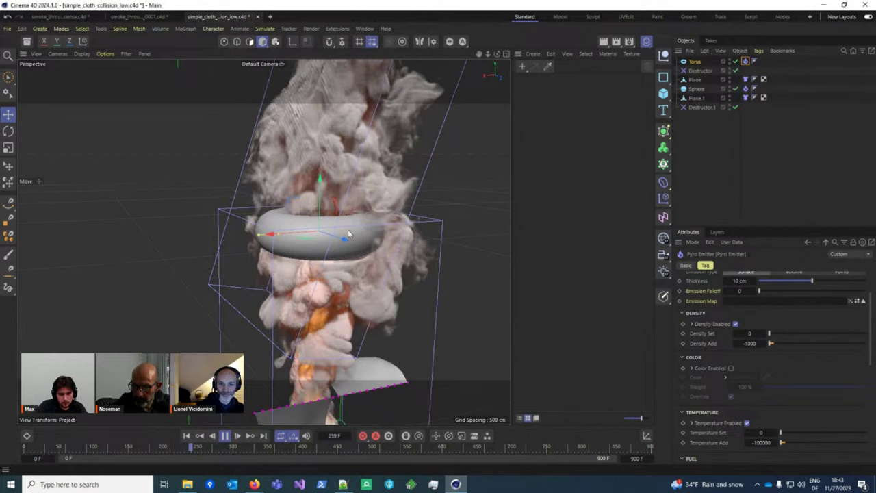
# Step: Watch the torus emitter eat away the smoke, then delete the torus
pyautogui.keyDown('alt'); pyautogui.moveTo(365, 281); pyautogui.dragTo(466, 241); pyautogui.keyUp('alt')
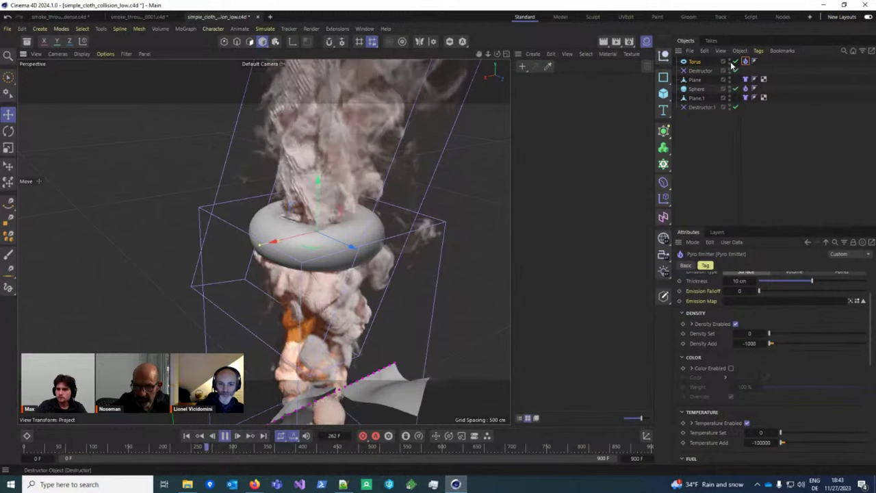
pyautogui.keyDown('alt'); pyautogui.moveTo(321, 260); pyautogui.dragTo(296, 273); pyautogui.keyUp('alt')
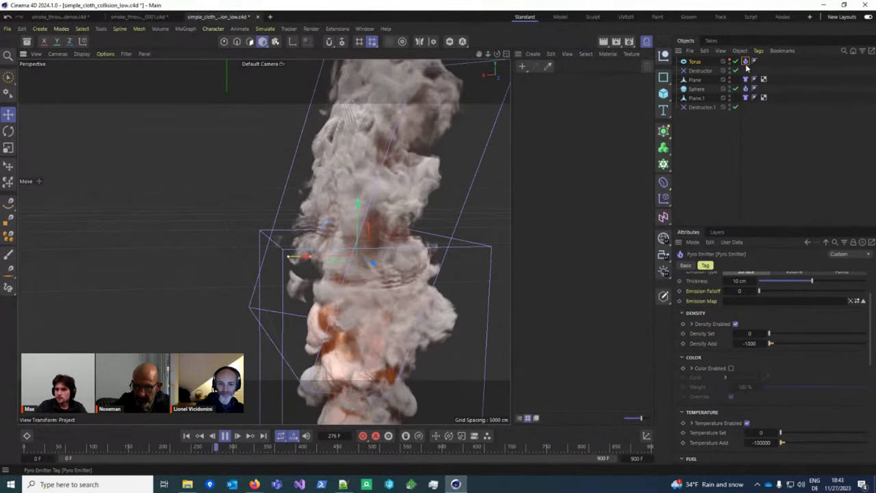
pyautogui.scroll(2, 754, 321)
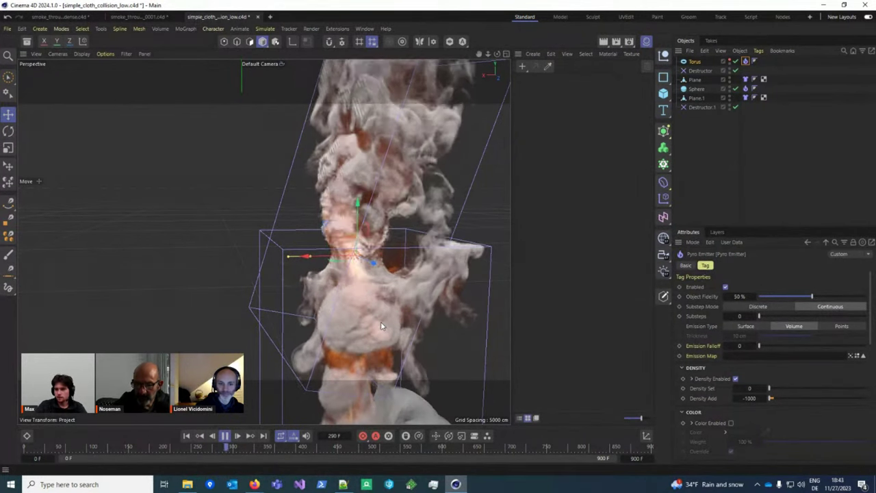
pyautogui.keyDown('alt'); pyautogui.moveTo(381, 322); pyautogui.dragTo(373, 294); pyautogui.keyUp('alt')
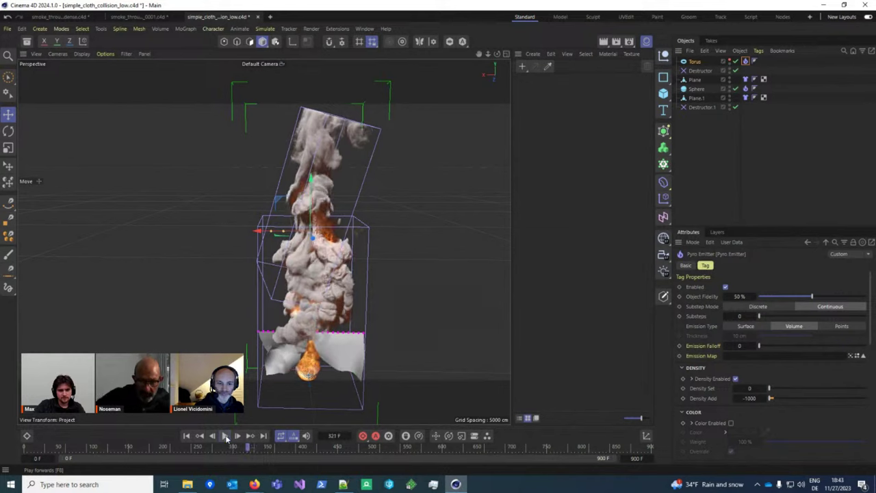
pyautogui.keyDown('alt'); pyautogui.moveTo(342, 322); pyautogui.dragTo(417, 267); pyautogui.keyUp('alt')
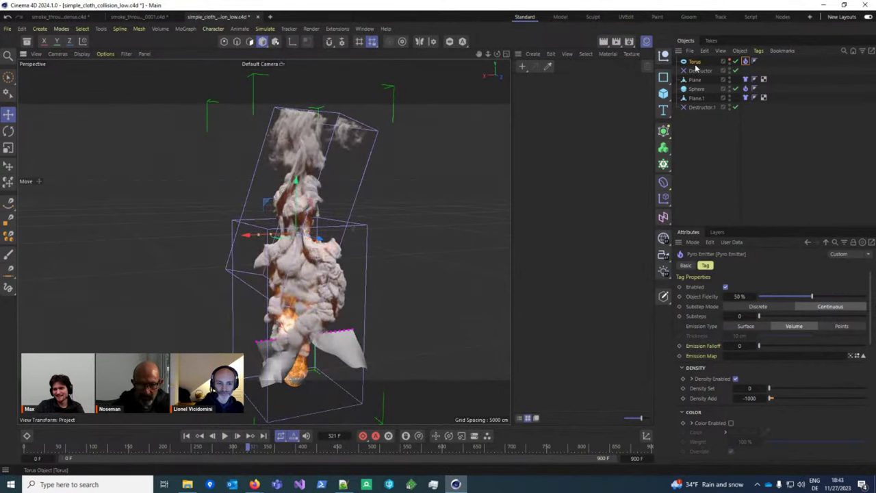
pyautogui.press('Delete')
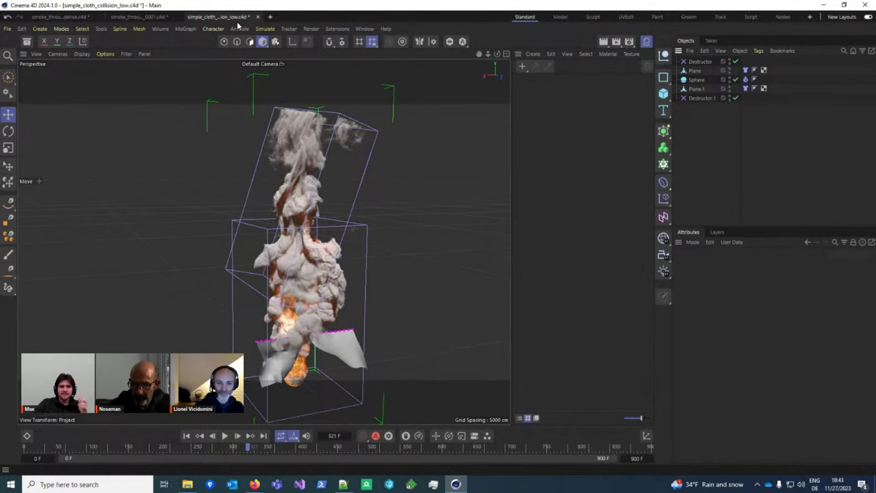
# Step: Close the cloth and smoke_through_tube_0001 projects without saving and open proper_particle_advection.c4d
pyautogui.click(258, 19)
pyautogui.click(483, 277)
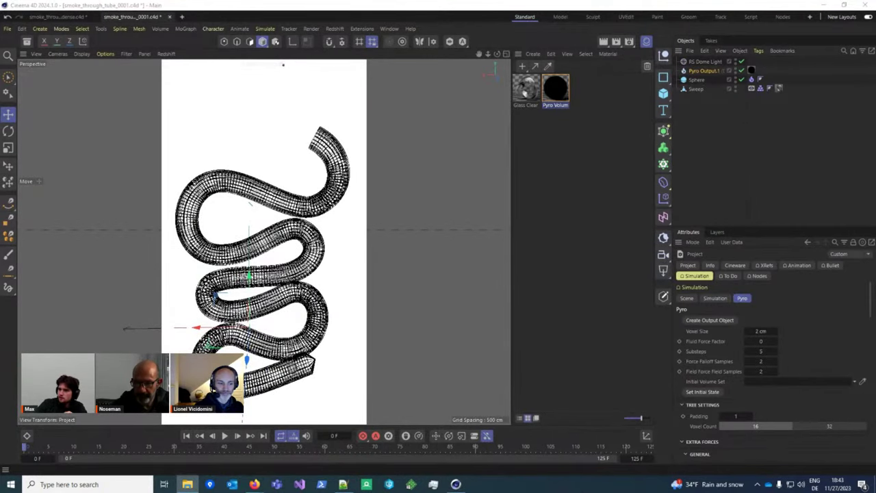
pyautogui.moveTo(371, 216); pyautogui.dragTo(372, 217)
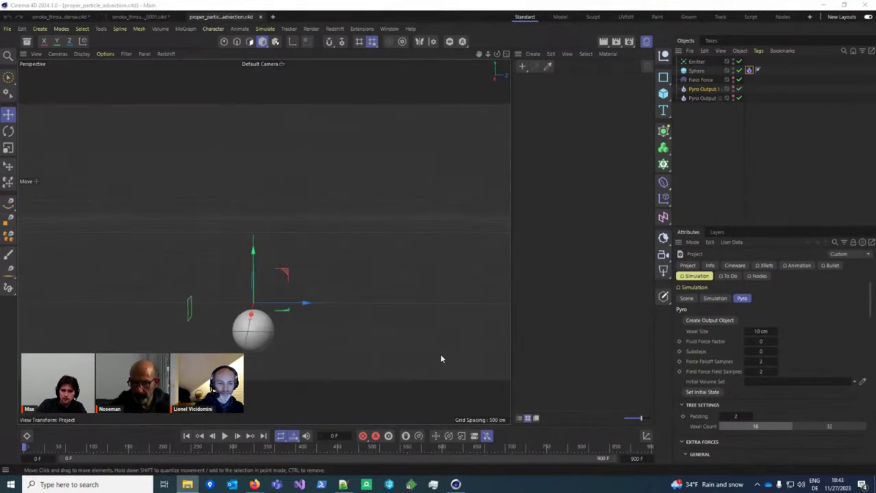
pyautogui.click(180, 17)
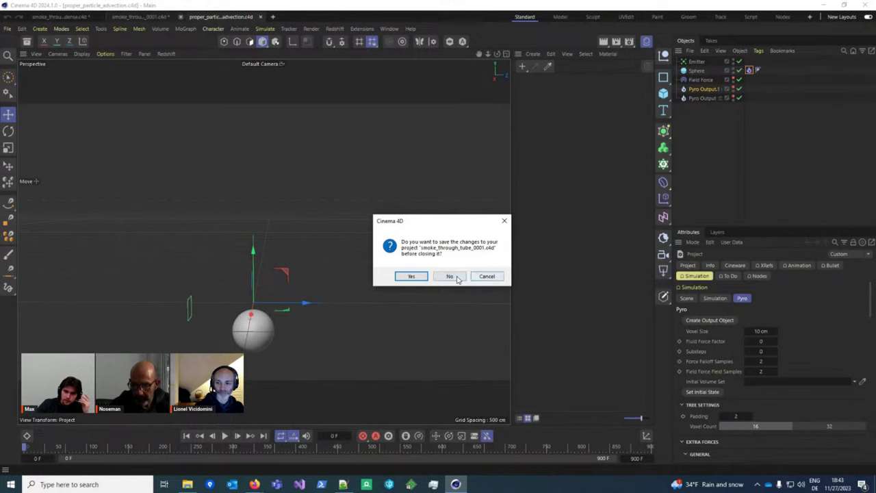
pyautogui.click(484, 277)
pyautogui.click(412, 276)
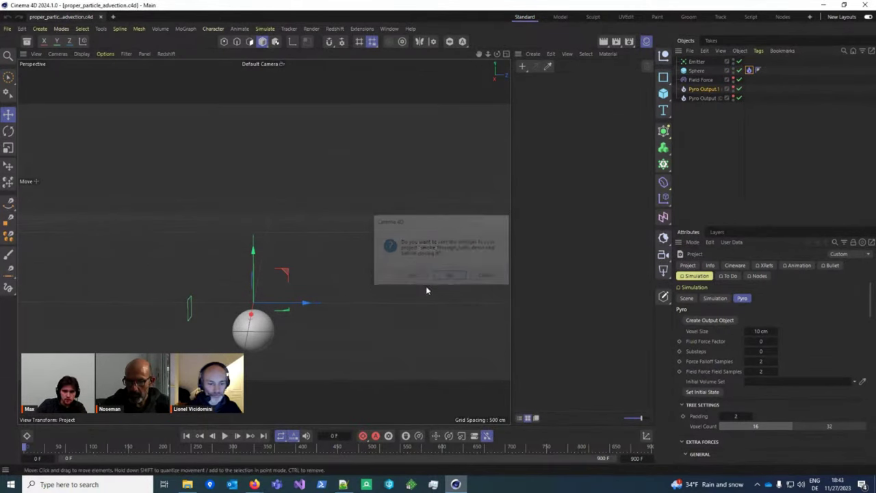
# Step: Switch off the Emitter and the Field Force and start playback
pyautogui.click(696, 70)
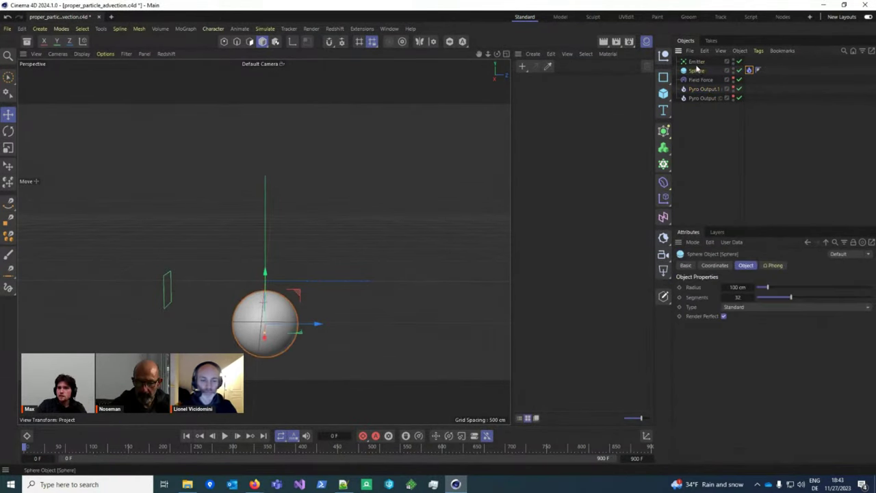
pyautogui.click(696, 61)
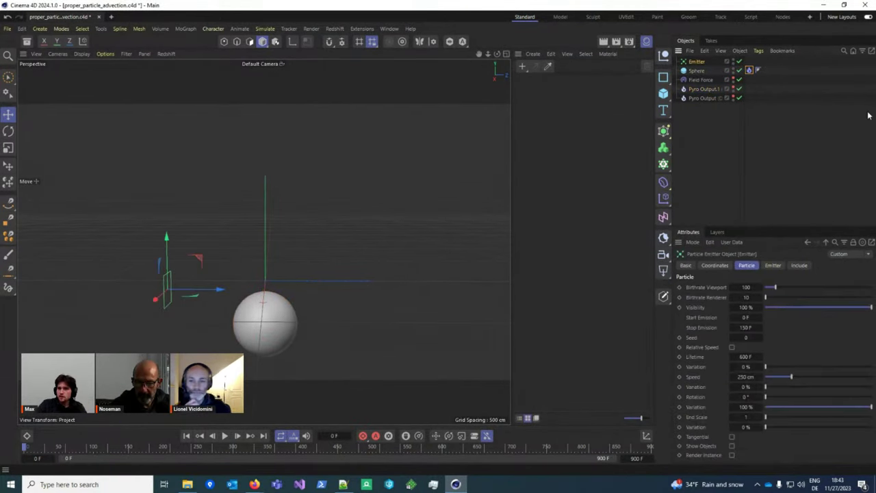
pyautogui.click(738, 79)
pyautogui.click(738, 60)
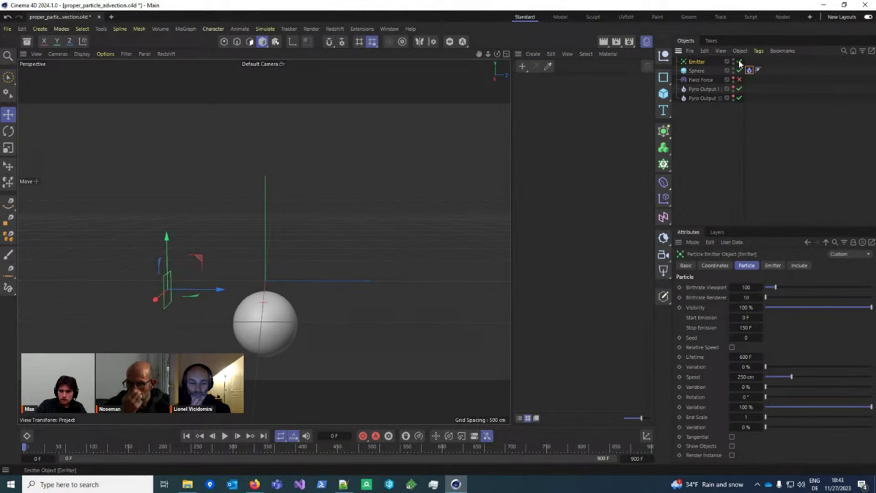
pyautogui.click(225, 435)
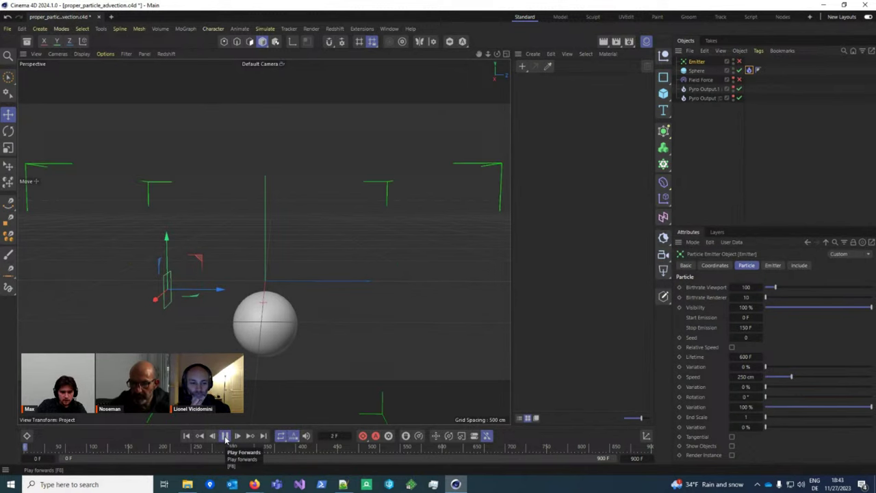
# Step: Turn pyro viewport drawing on in the Simulation settings, stop playback, then turn it off
pyautogui.hotkey('ctrl', 'd')
pyautogui.scroll(-10, 760, 343)
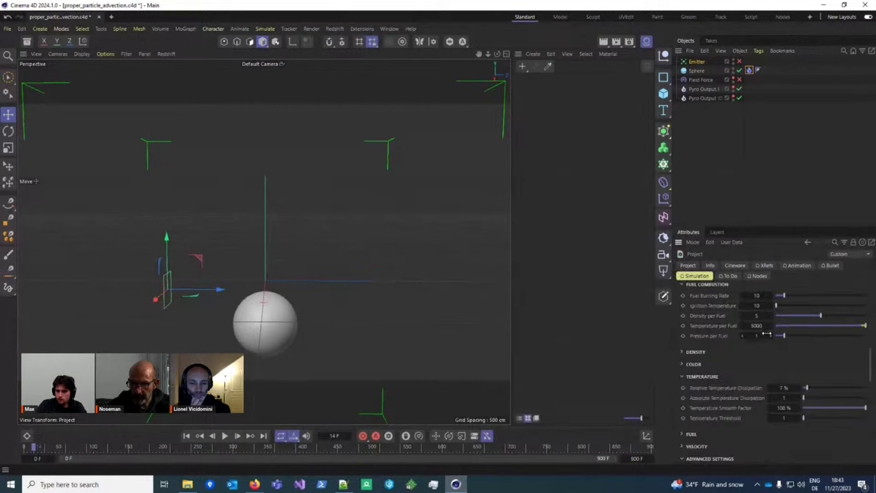
pyautogui.scroll(-2, 750, 403)
pyautogui.click(745, 321)
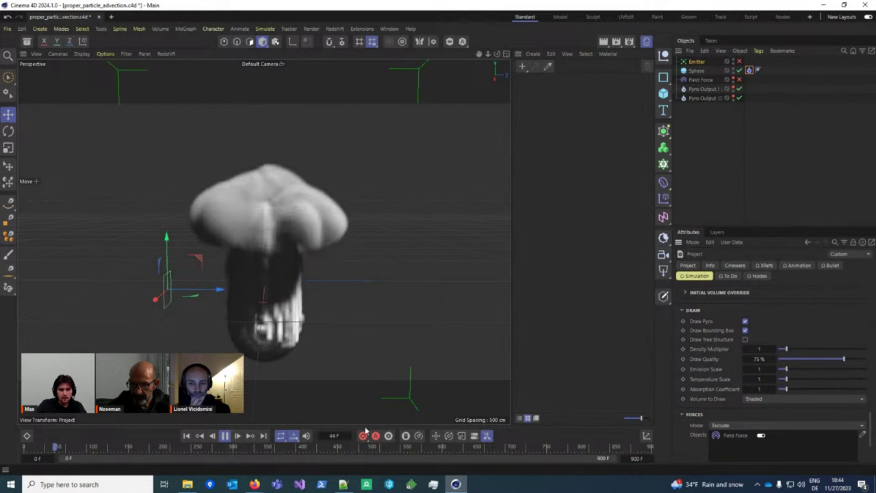
pyautogui.press('F8')
pyautogui.click(745, 321)
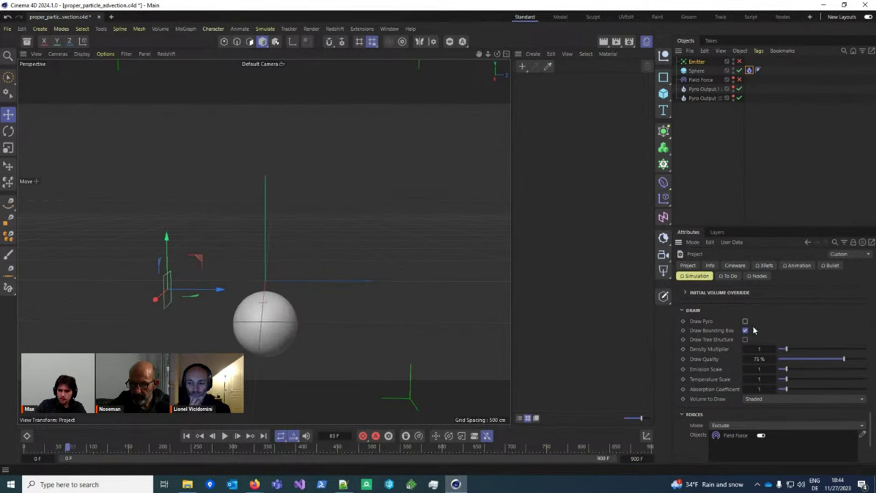
# Step: Enable Velocity on the sphere's Pyro Emitter tag with Strength 2000
pyautogui.click(696, 70)
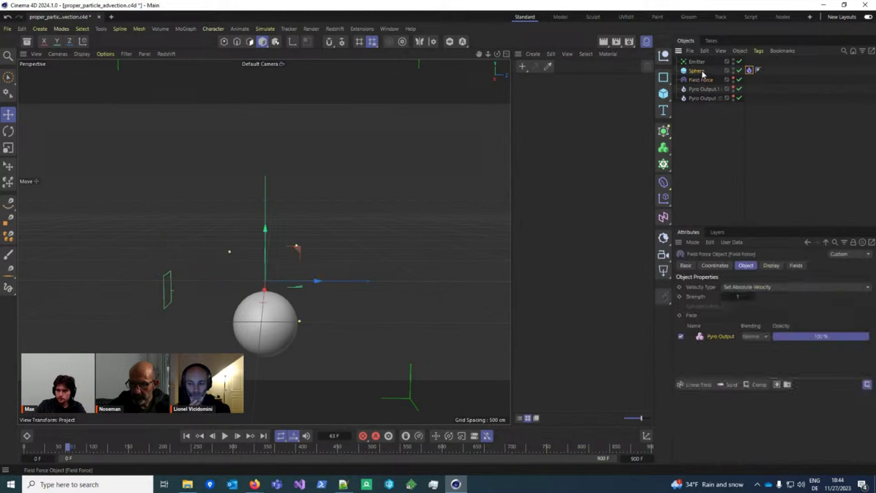
pyautogui.click(748, 69)
pyautogui.scroll(-5, 769, 322)
pyautogui.scroll(1, 753, 325)
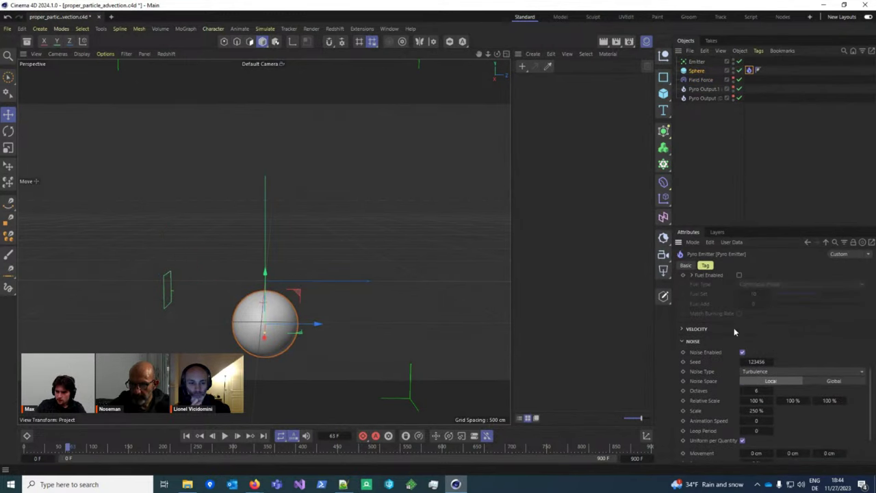
pyautogui.click(706, 329)
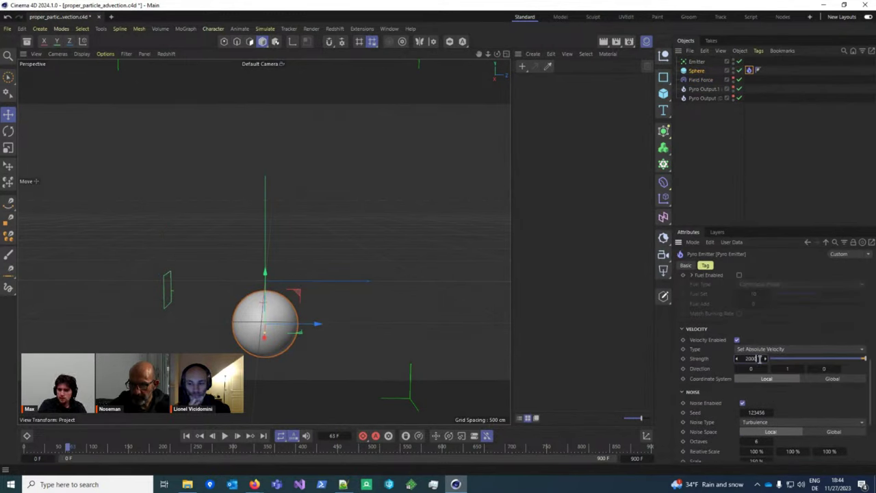
pyautogui.press('Return')
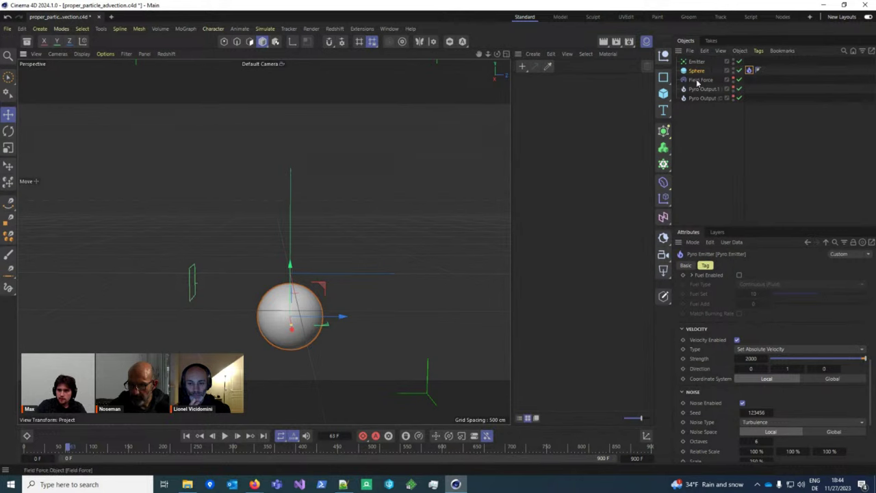
# Step: Enable Mask Velocity on the Pyro Output and replay the simulation to frame 48
pyautogui.click(698, 80)
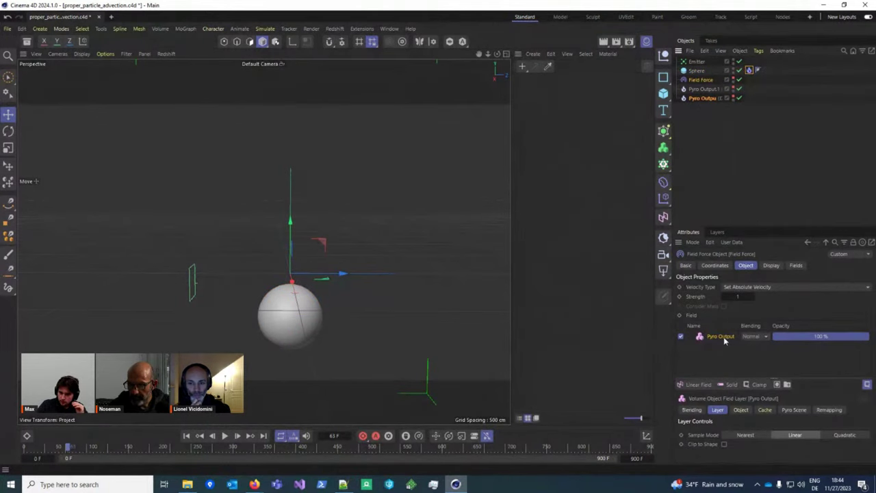
pyautogui.click(703, 90)
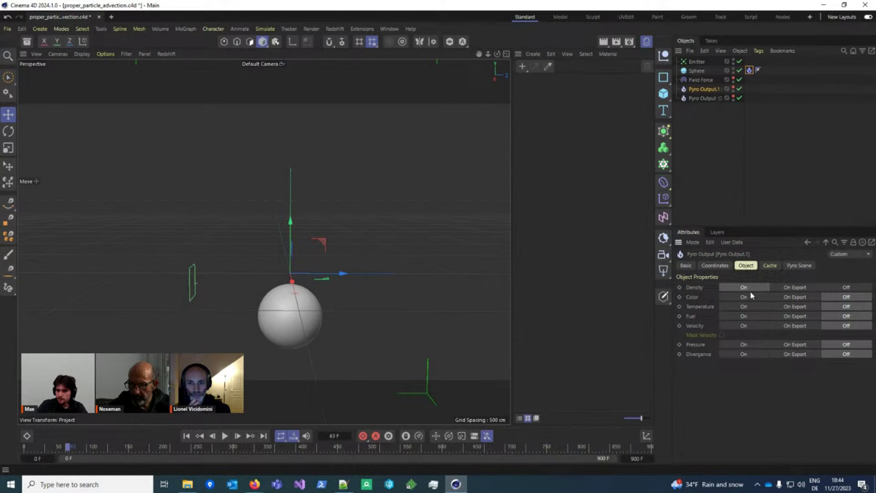
pyautogui.press('Down')
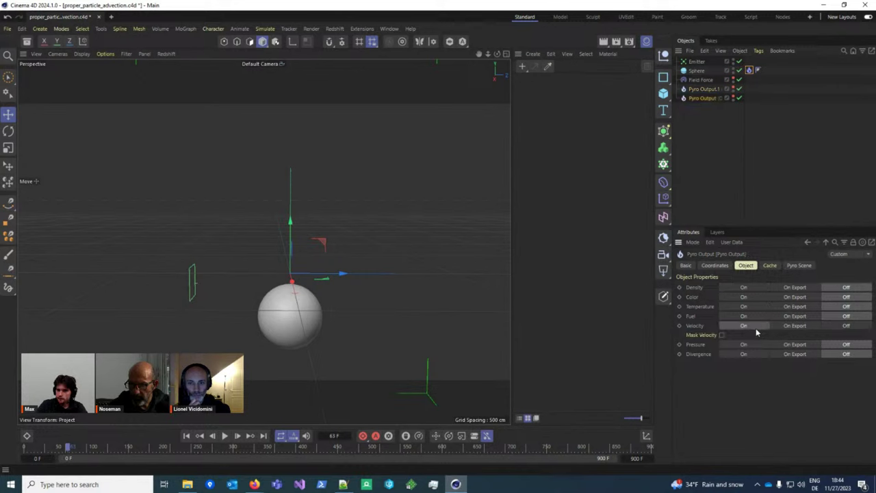
pyautogui.click(186, 435)
pyautogui.click(225, 435)
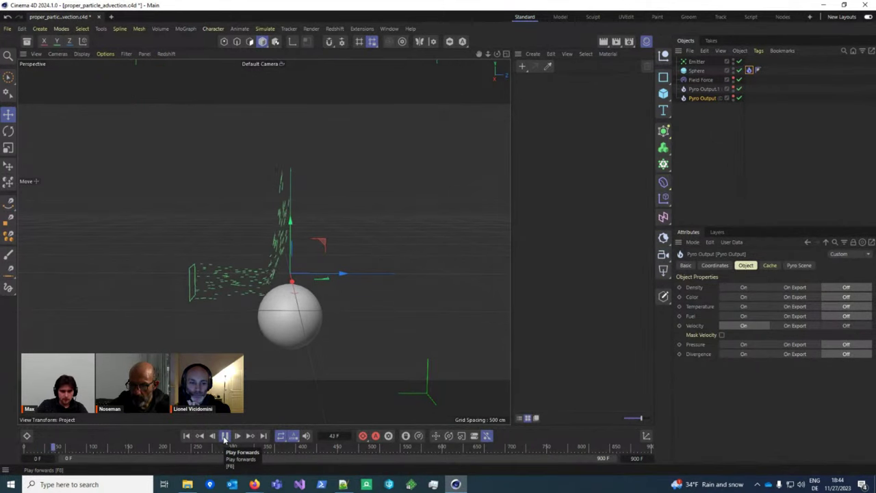
pyautogui.click(224, 436)
pyautogui.scroll(-2, 290, 349)
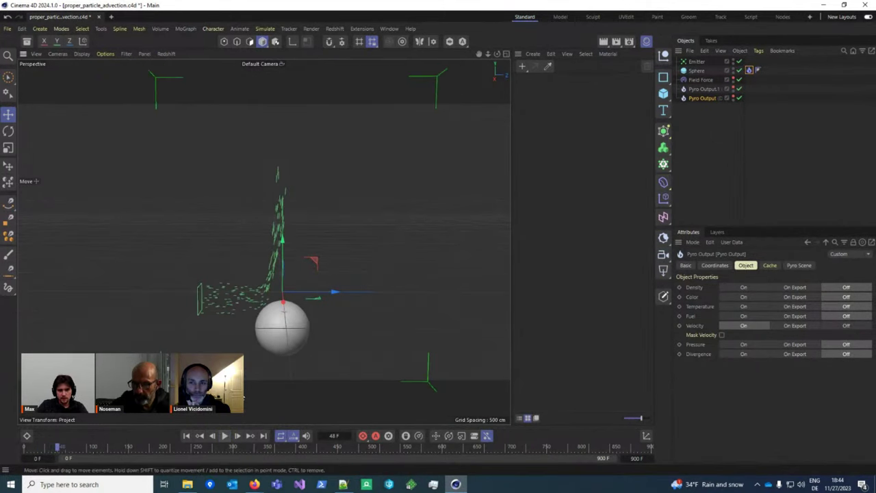
pyautogui.click(698, 80)
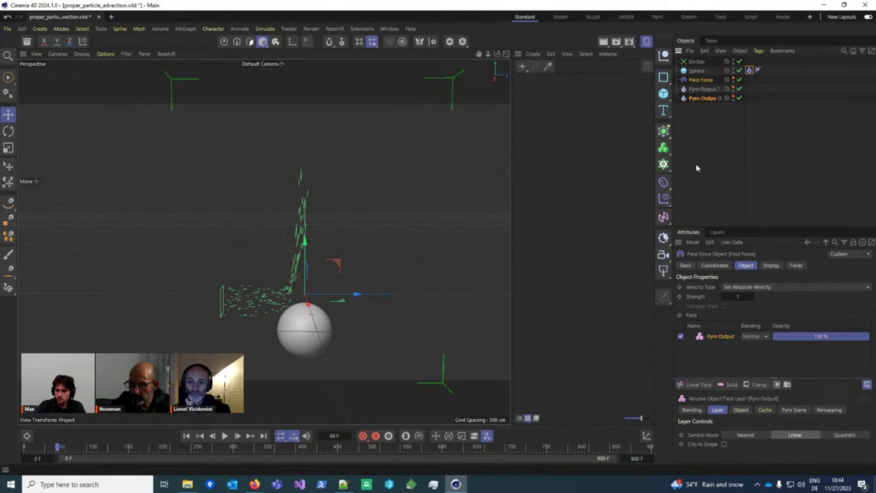
# Step: Delete the old Field Force and add a new one at the bottom of the object list
pyautogui.press('Delete')
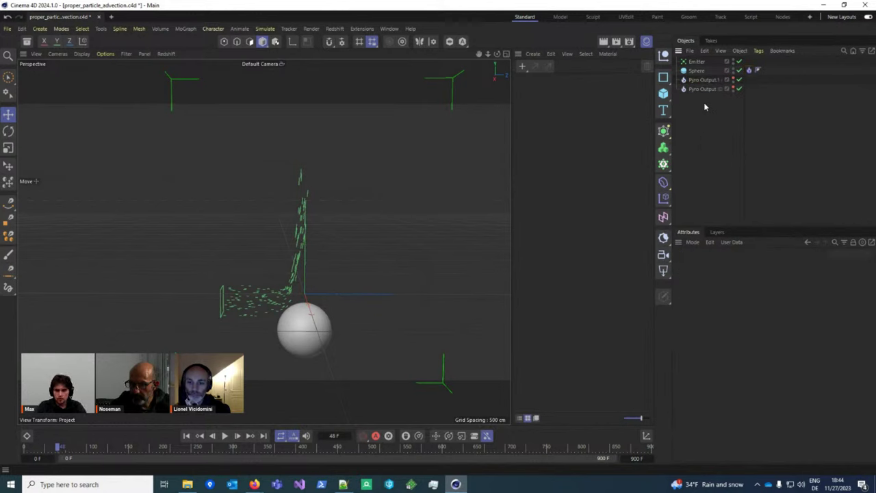
pyautogui.keyDown('alt'); pyautogui.moveTo(350, 310); pyautogui.dragTo(199, 329); pyautogui.keyUp('alt')
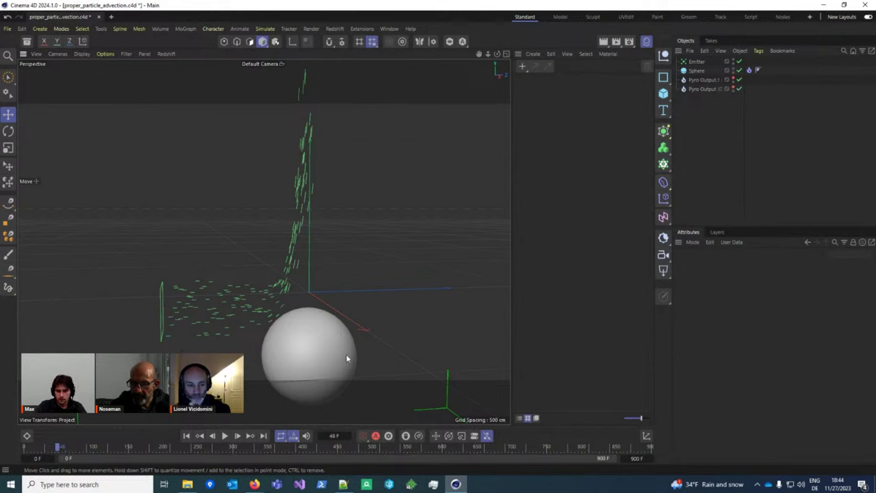
pyautogui.keyDown('alt'); pyautogui.moveTo(345, 356); pyautogui.dragTo(309, 167, button='right'); pyautogui.keyUp('alt')
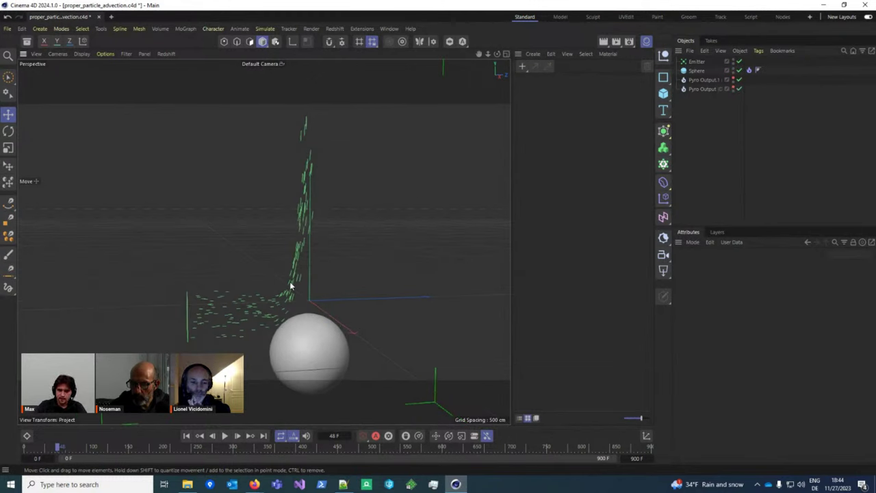
pyautogui.scroll(1, 286, 295)
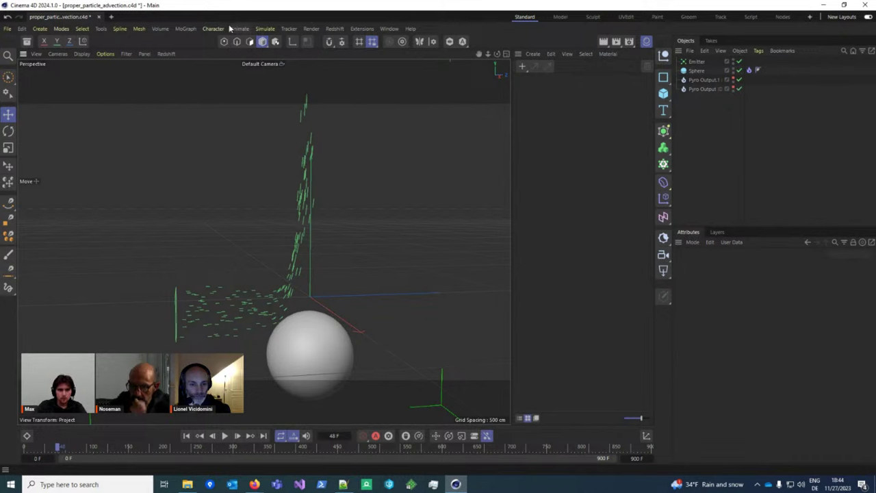
pyautogui.click(265, 28)
pyautogui.moveTo(274, 48)
pyautogui.click(338, 83)
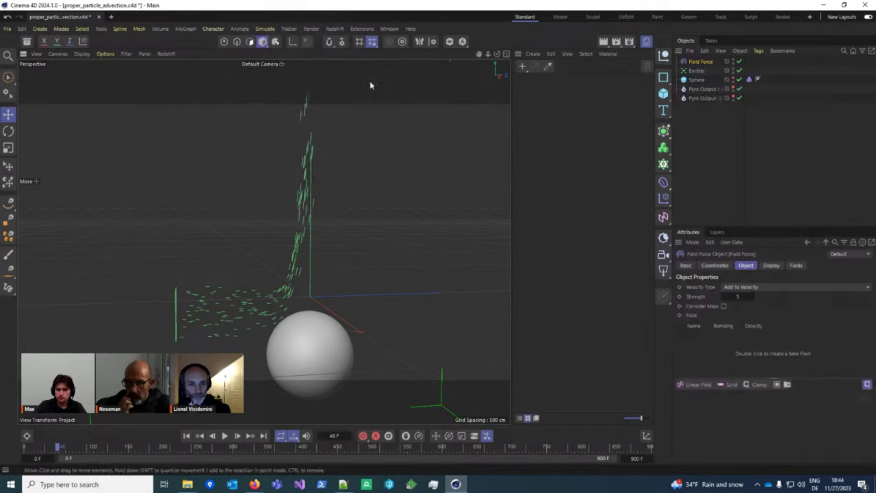
pyautogui.moveTo(699, 62); pyautogui.dragTo(708, 101)
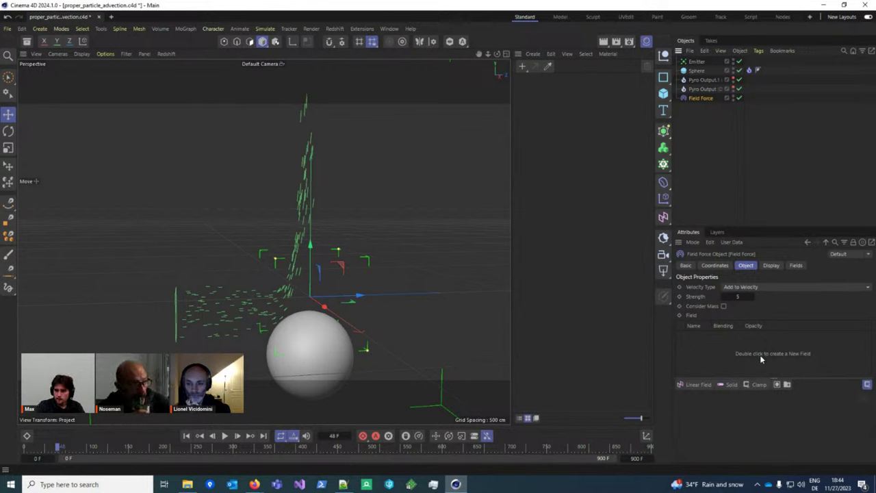
# Step: Rename the Pyro Output object to 'Velocity'
pyautogui.click(707, 89)
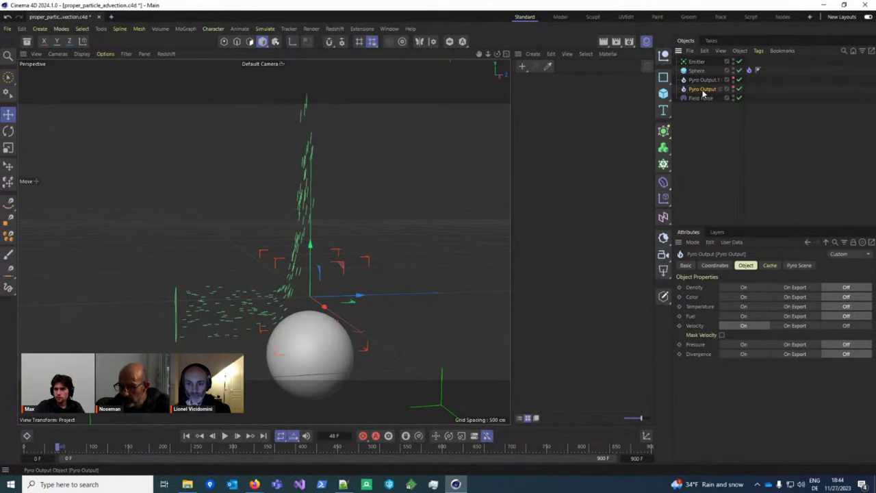
pyautogui.doubleClick(704, 90)
pyautogui.write('Velocity')
pyautogui.press('Return')
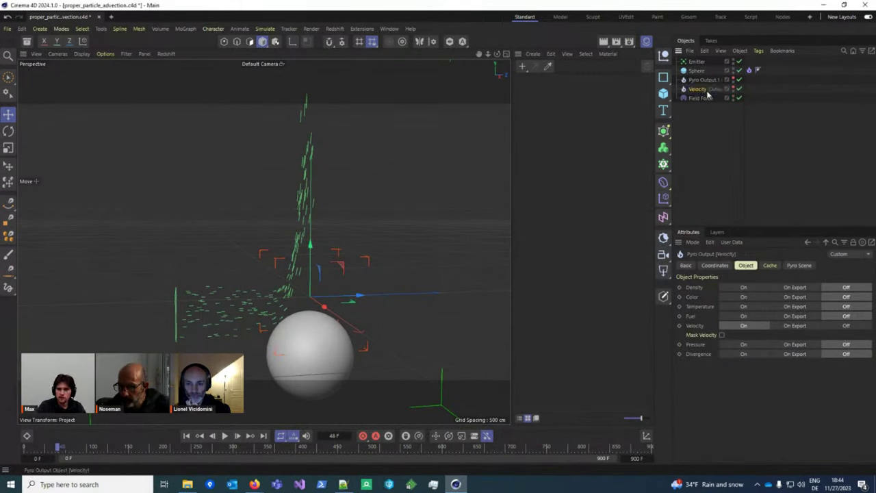
pyautogui.click(700, 98)
# Step: Add the Velocity object to the Field Force's field list and toggle the layer's remapping
pyautogui.moveTo(756, 351); pyautogui.dragTo(756, 350)
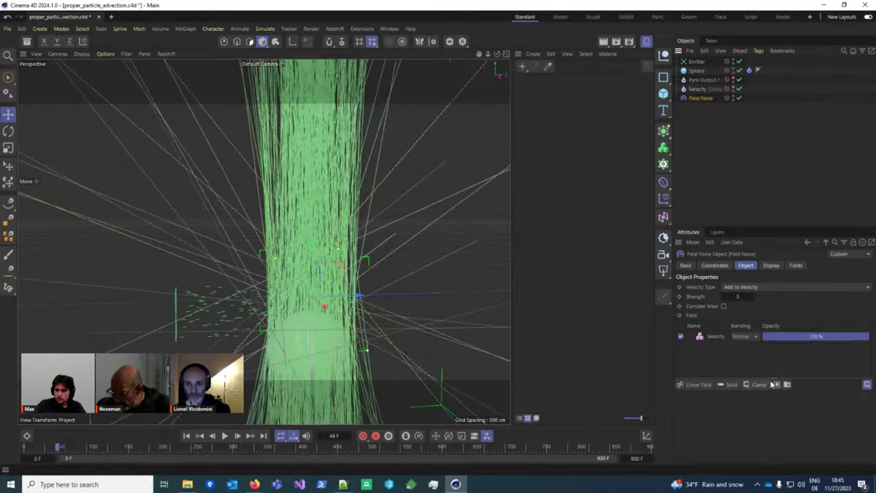
pyautogui.scroll(-5, 390, 307)
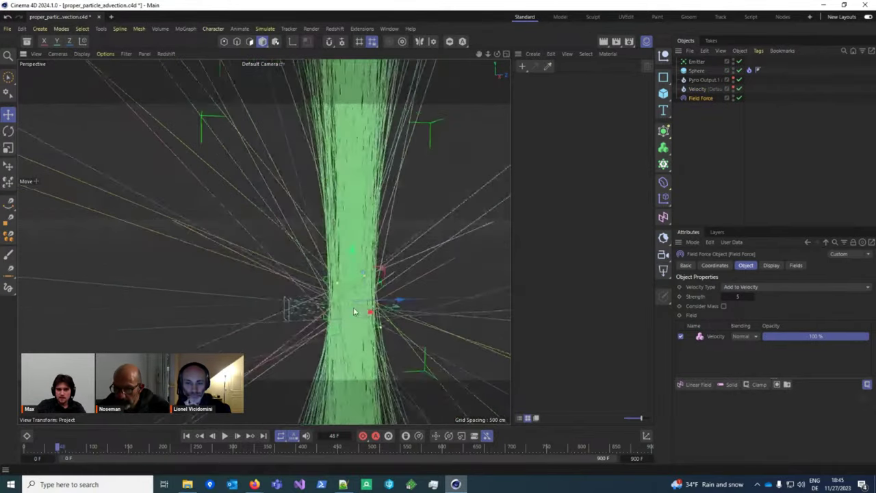
pyautogui.scroll(5, 289, 287)
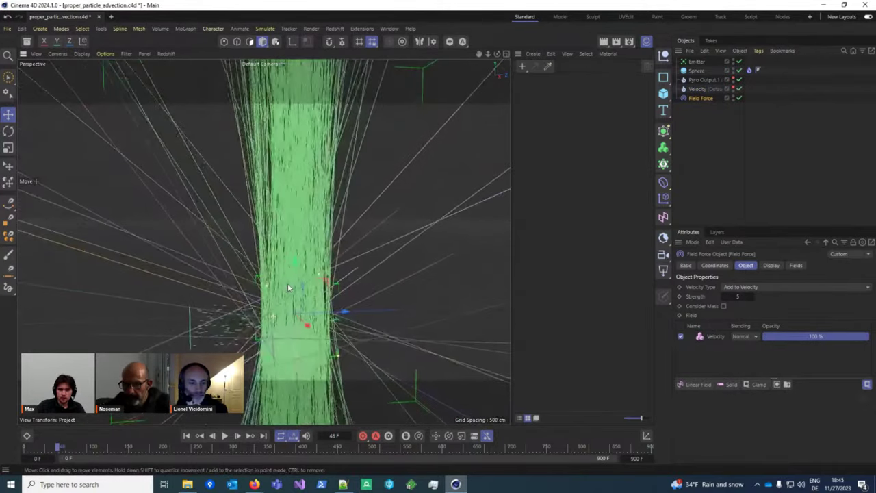
pyautogui.click(718, 340)
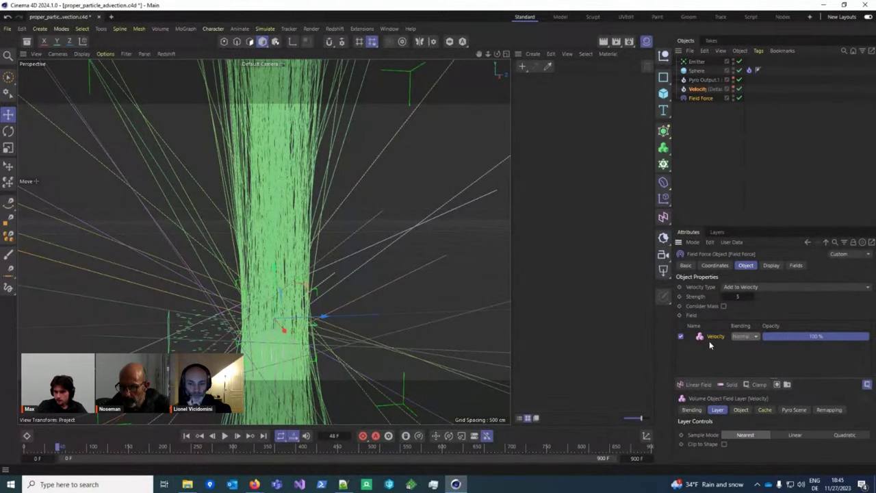
pyautogui.click(821, 409)
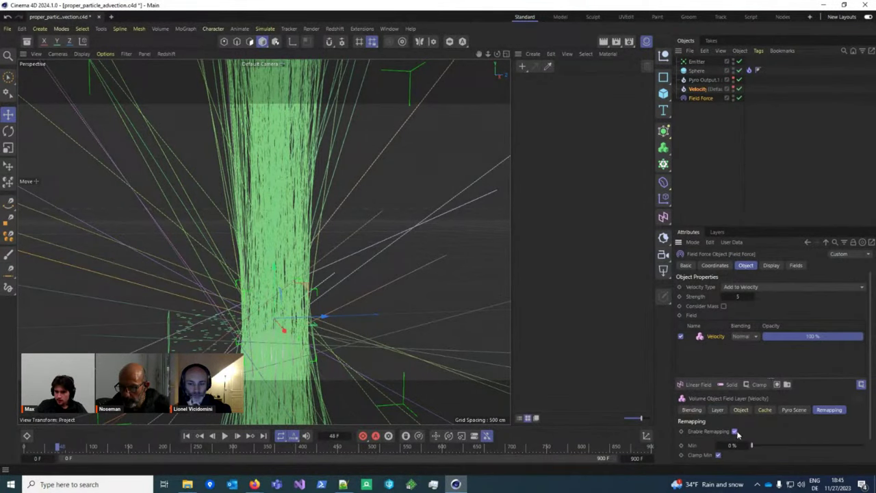
pyautogui.click(734, 431)
# Step: Switch the Velocity layer's direction length to No Remap
pyautogui.scroll(-2, 793, 423)
pyautogui.click(692, 364)
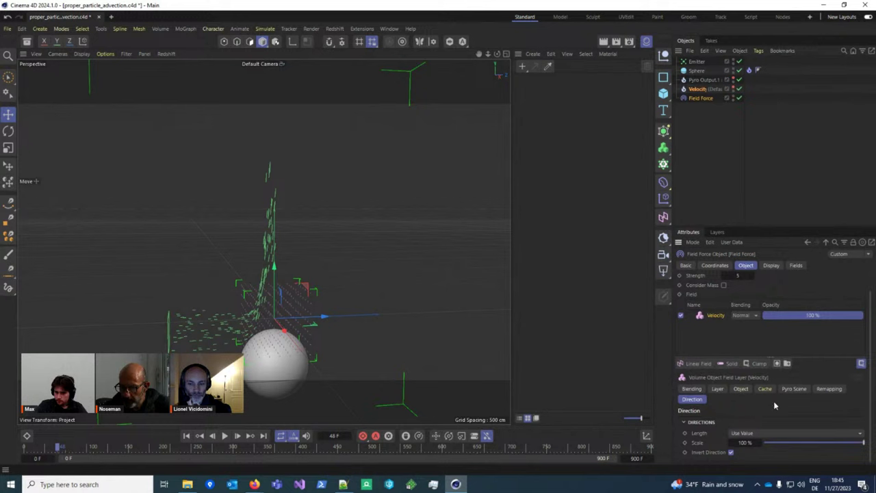
pyautogui.click(788, 433)
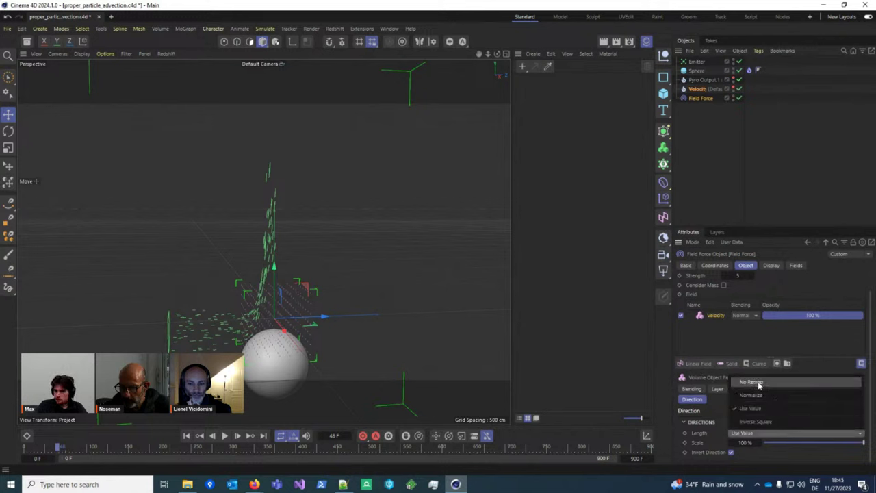
pyautogui.click(744, 435)
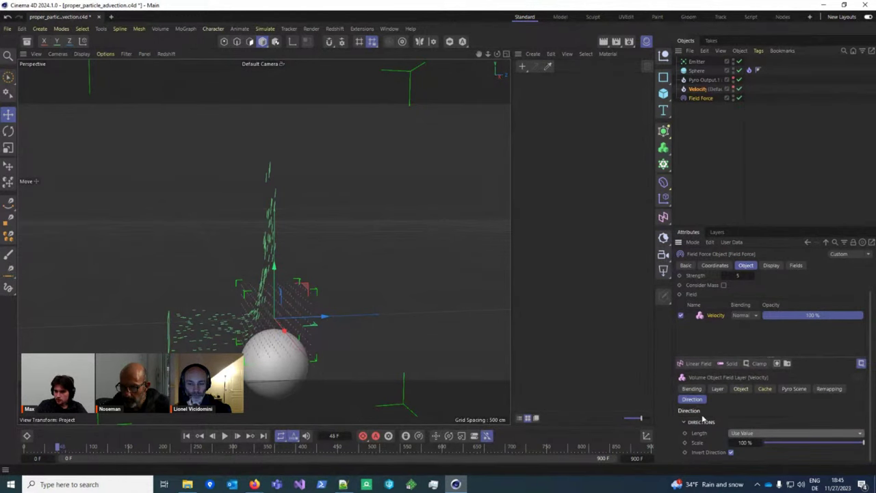
pyautogui.click(763, 431)
pyautogui.click(767, 401)
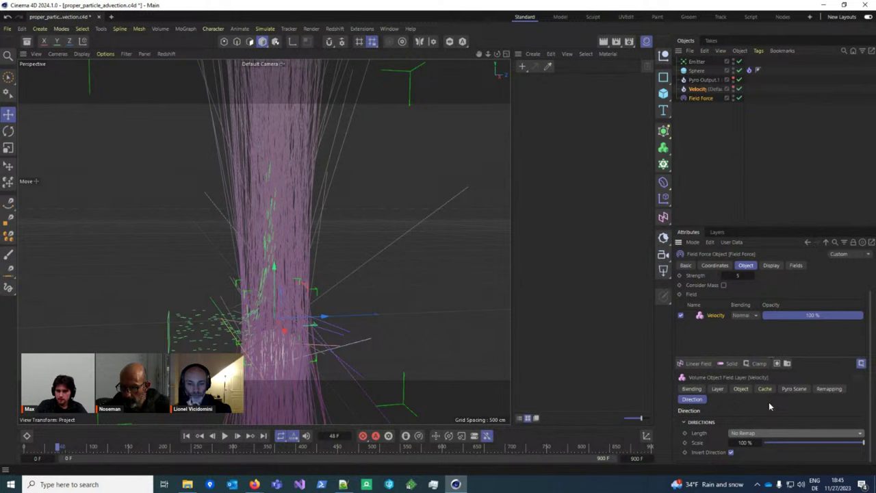
# Step: Toggle remapping on and off, set direction length back to Use Value, and replay
pyautogui.click(829, 388)
pyautogui.click(734, 421)
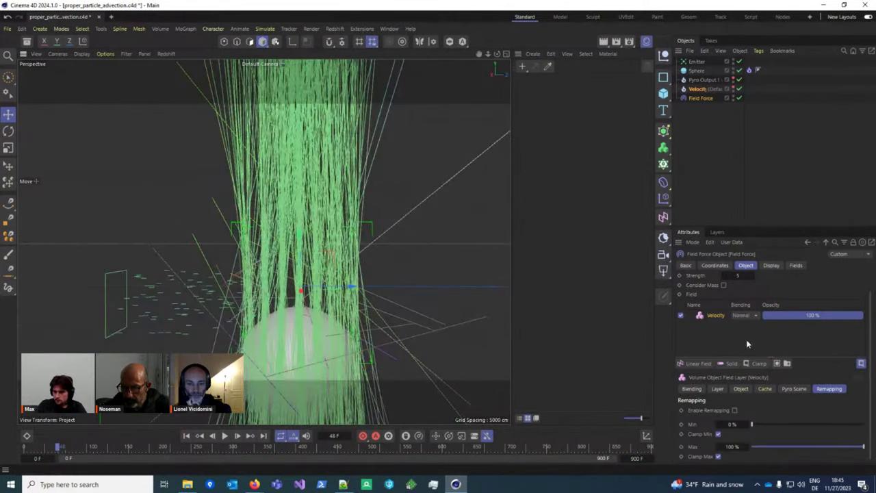
pyautogui.click(735, 411)
pyautogui.click(692, 399)
pyautogui.click(753, 432)
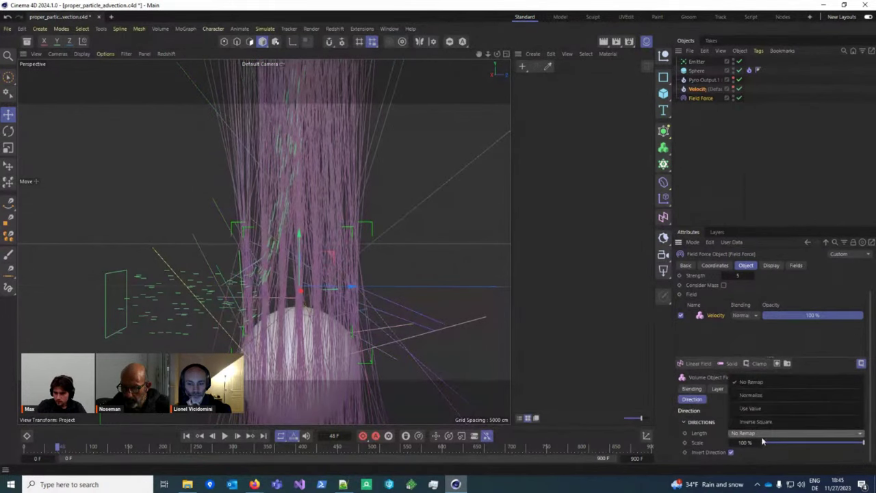
pyautogui.click(752, 408)
pyautogui.click(225, 436)
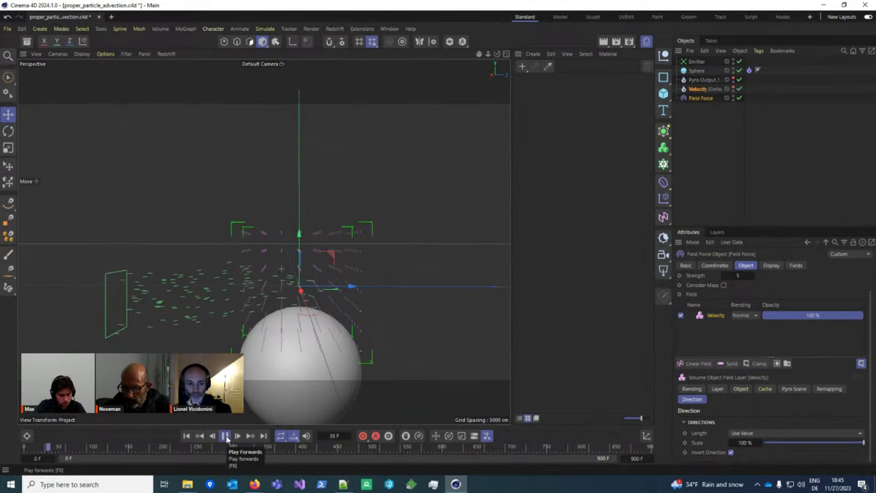
pyautogui.click(225, 435)
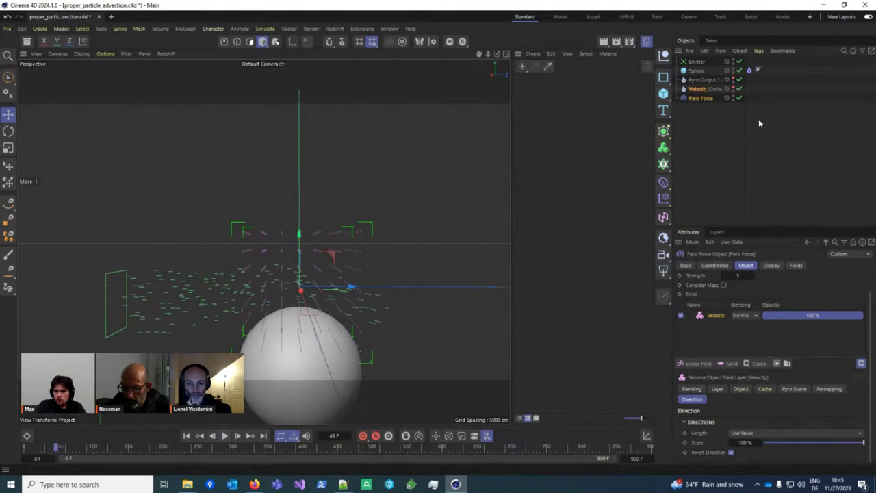
# Step: Review the Velocity and Field Force properties and replay the simulation from the start
pyautogui.click(697, 89)
pyautogui.click(699, 98)
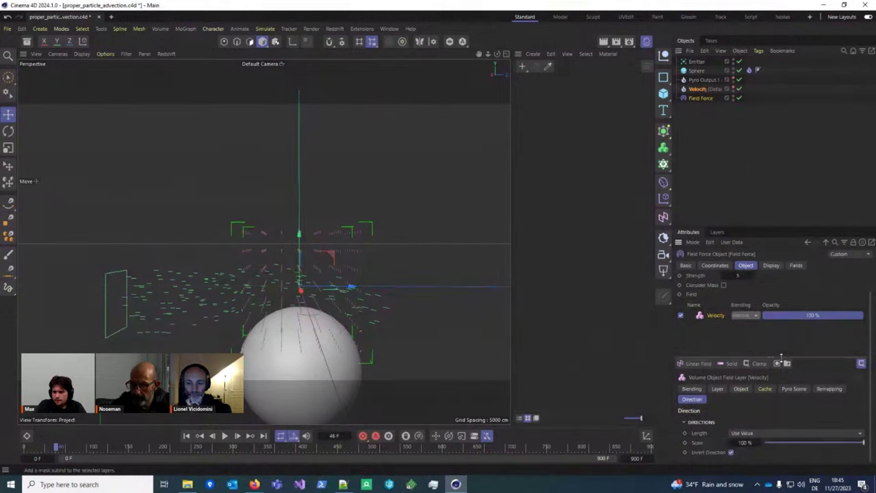
pyautogui.press('F8')
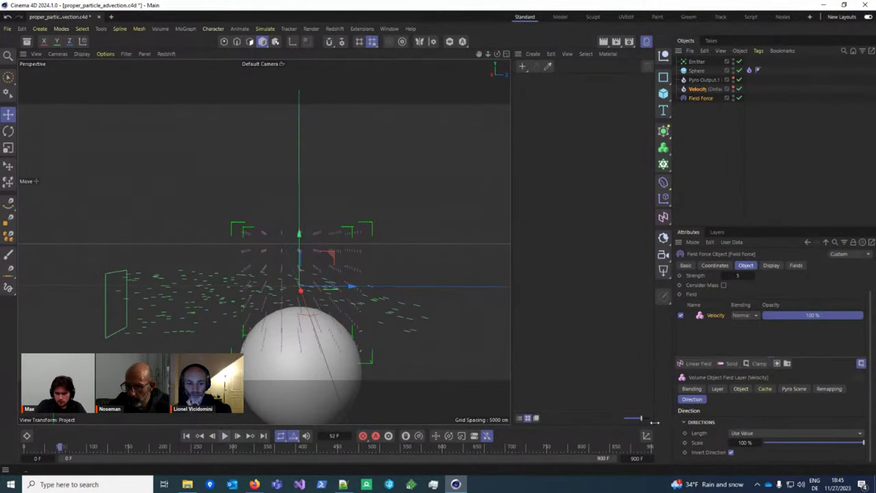
pyautogui.click(827, 389)
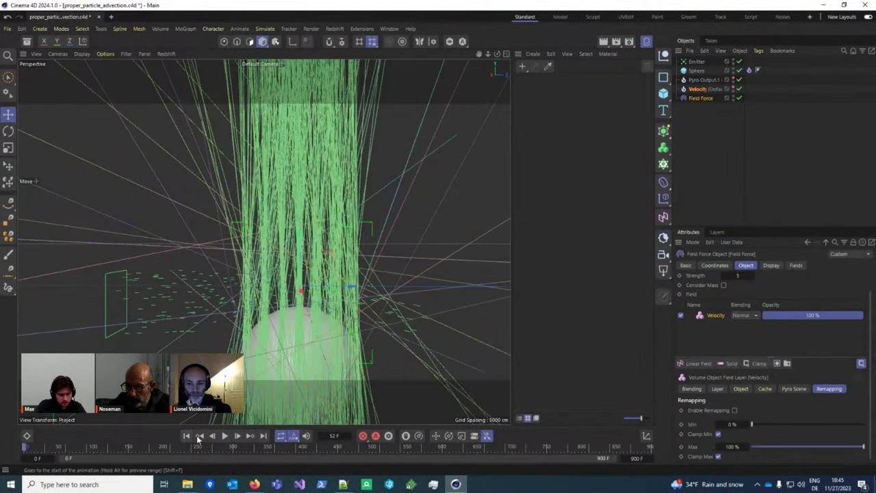
pyautogui.click(186, 436)
pyautogui.click(225, 436)
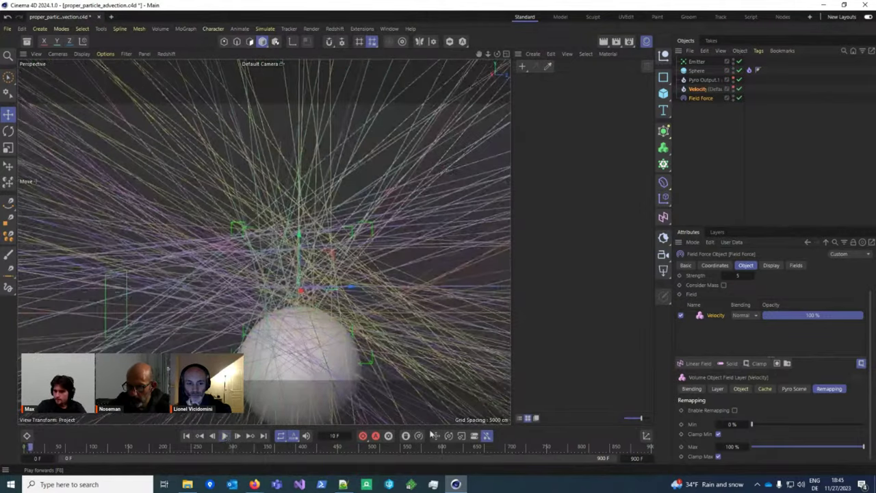
# Step: Test Normalize direction length with remapping toggled, then replay the simulation
pyautogui.click(734, 410)
pyautogui.click(691, 399)
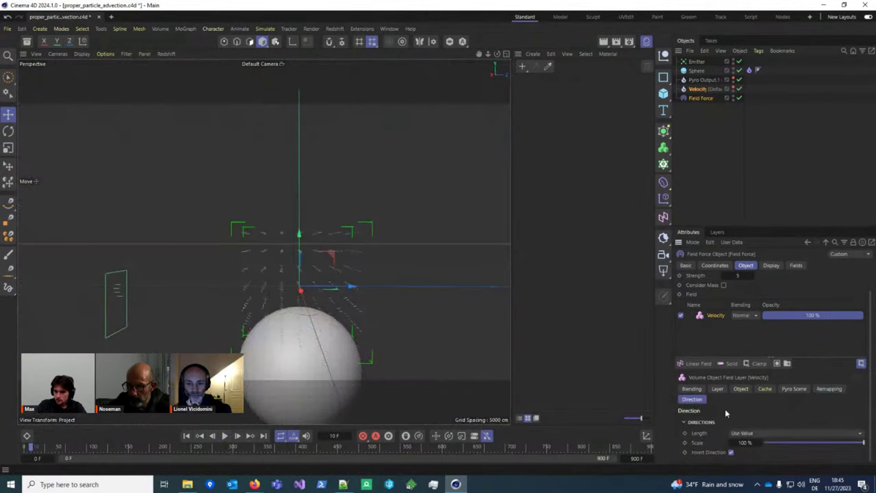
pyautogui.click(763, 433)
pyautogui.click(765, 395)
pyautogui.click(827, 389)
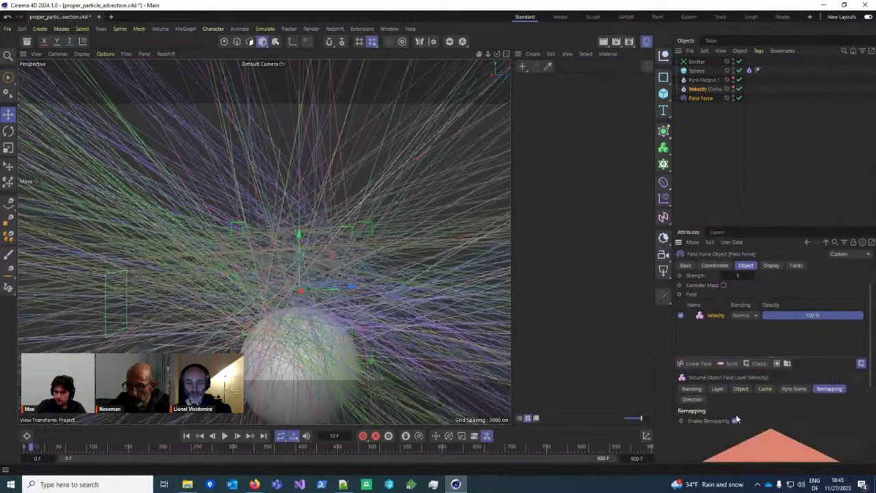
pyautogui.click(735, 421)
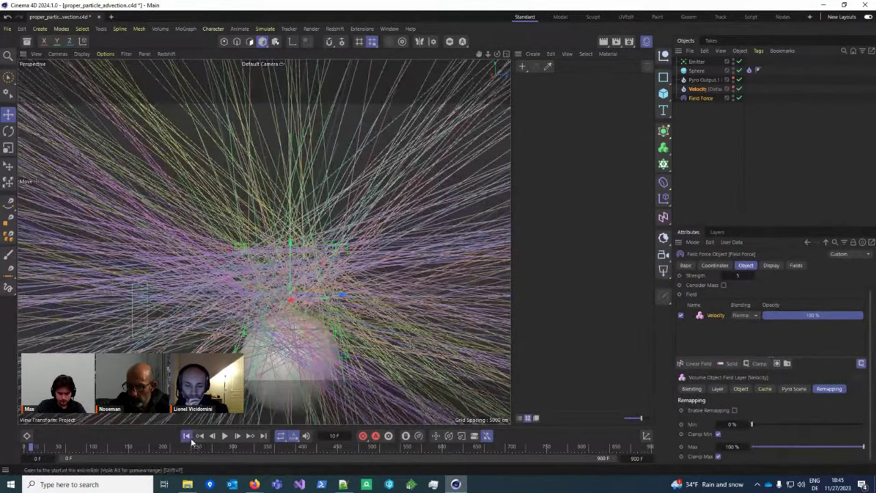
pyautogui.click(186, 436)
pyautogui.click(225, 435)
pyautogui.click(224, 435)
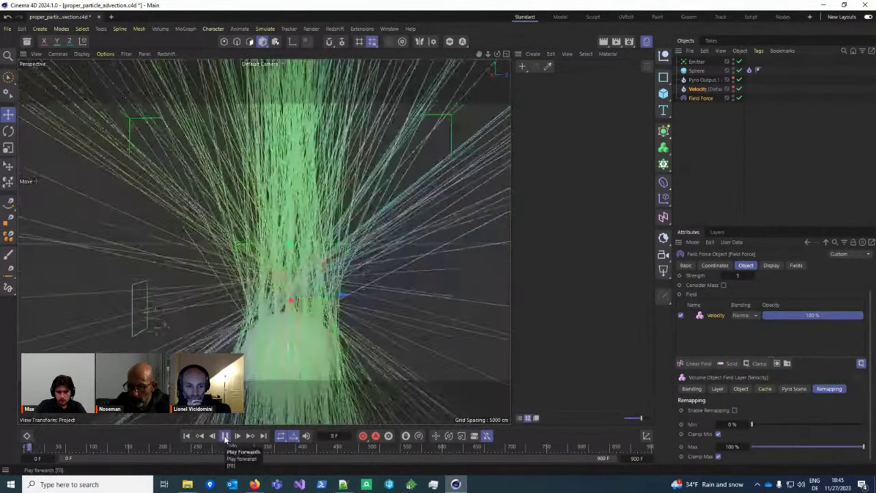
# Step: Set the Field Force Velocity Type to Set Absolute Velocity at Strength 1
pyautogui.scroll(5, 277, 352)
pyautogui.scroll(-3, 277, 353)
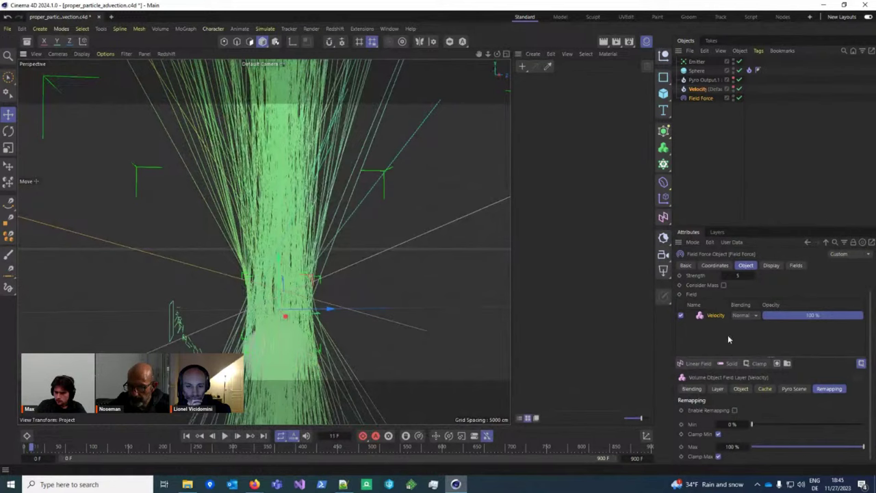
pyautogui.scroll(1, 727, 335)
pyautogui.click(756, 287)
pyautogui.click(751, 299)
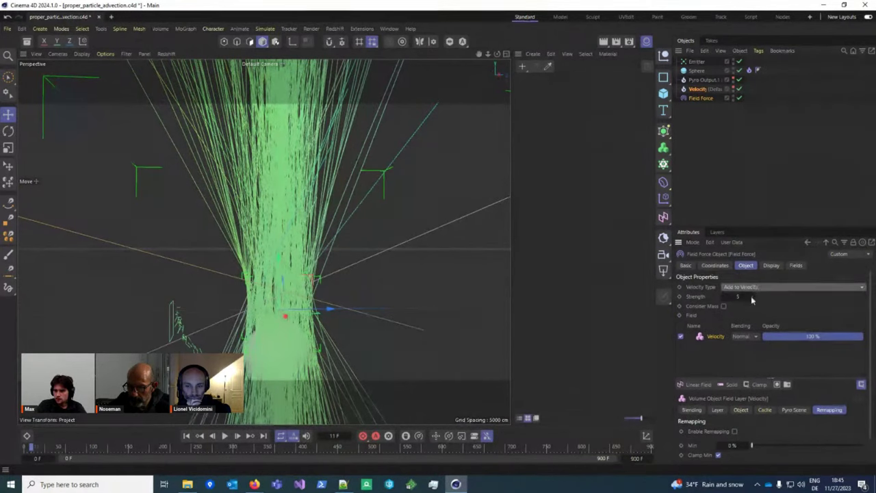
pyautogui.click(739, 296)
pyautogui.click(784, 286)
pyautogui.click(777, 304)
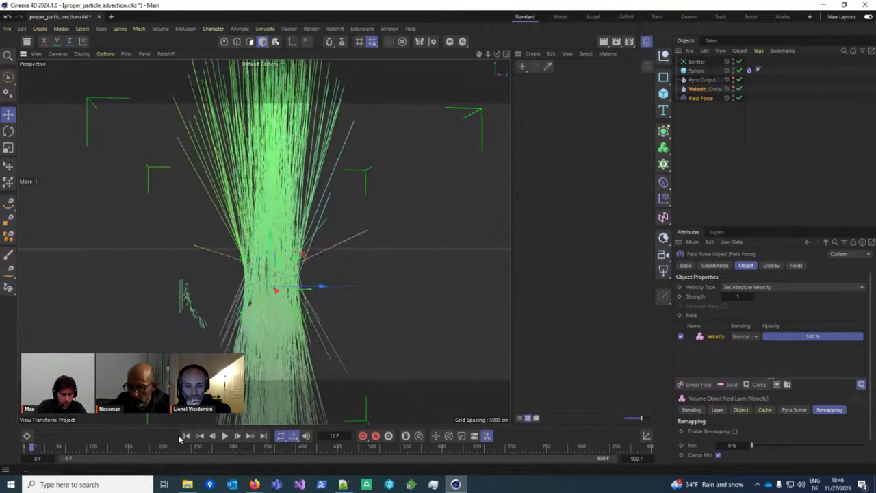
# Step: Replay the simulation to check the result and select the particle Emitter
pyautogui.click(220, 442)
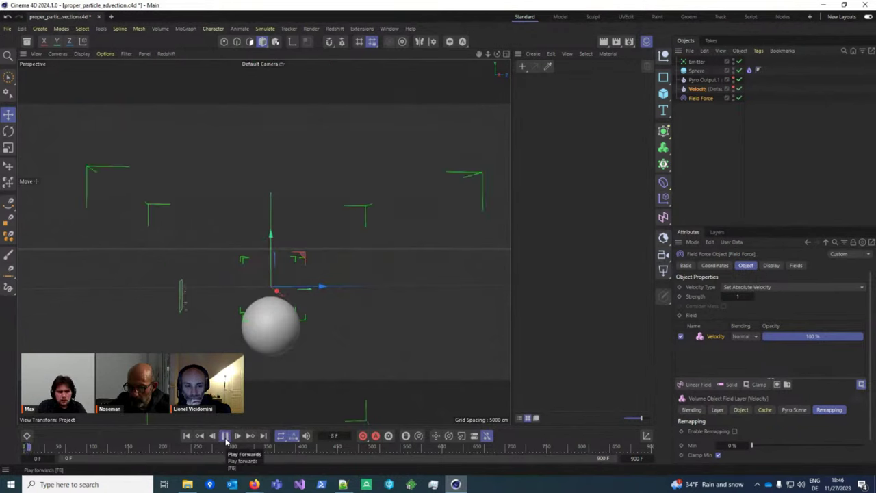
pyautogui.click(226, 441)
pyautogui.scroll(2, 306, 319)
pyautogui.scroll(4, 306, 318)
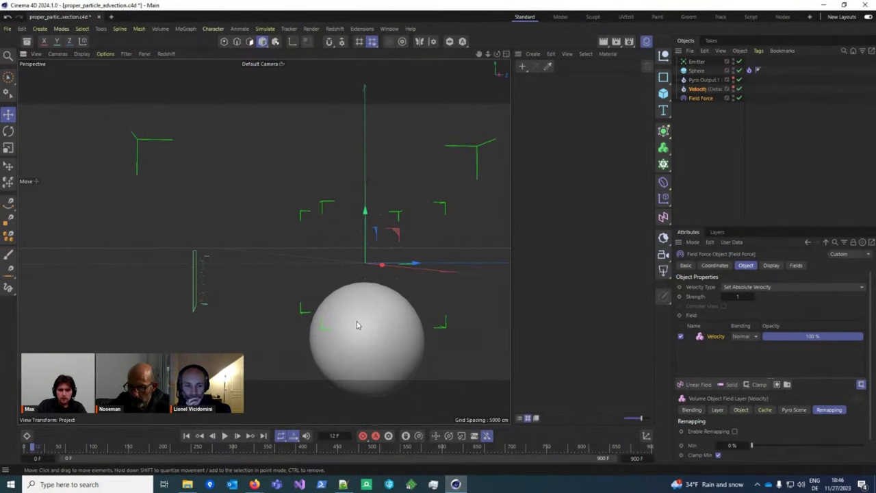
pyautogui.click(201, 279)
pyautogui.scroll(3, 210, 307)
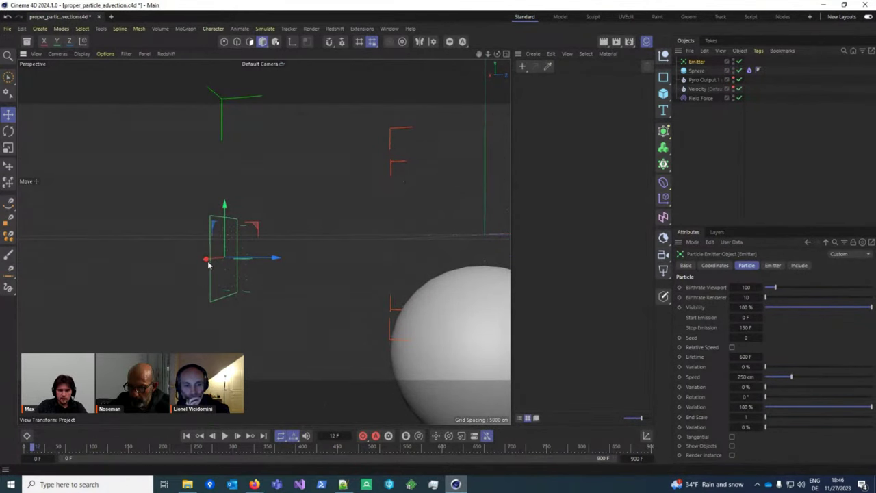
# Step: In Simulation settings, enable Draw Pyro, draw the Velocity volume, and set Density Multiplier to 100
pyautogui.hotkey('ctrl', 'd')
pyautogui.scroll(-5, 746, 329)
pyautogui.scroll(-10, 746, 336)
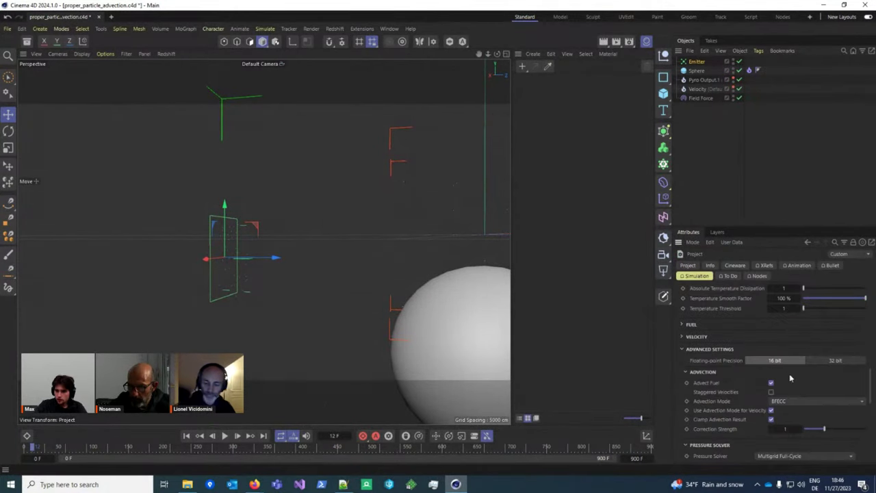
pyautogui.click(744, 321)
pyautogui.click(776, 398)
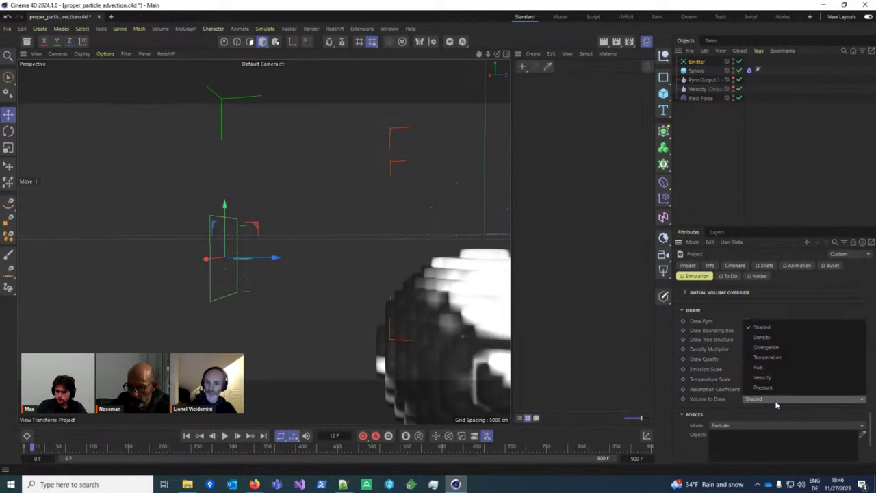
pyautogui.click(768, 384)
pyautogui.scroll(1, 266, 293)
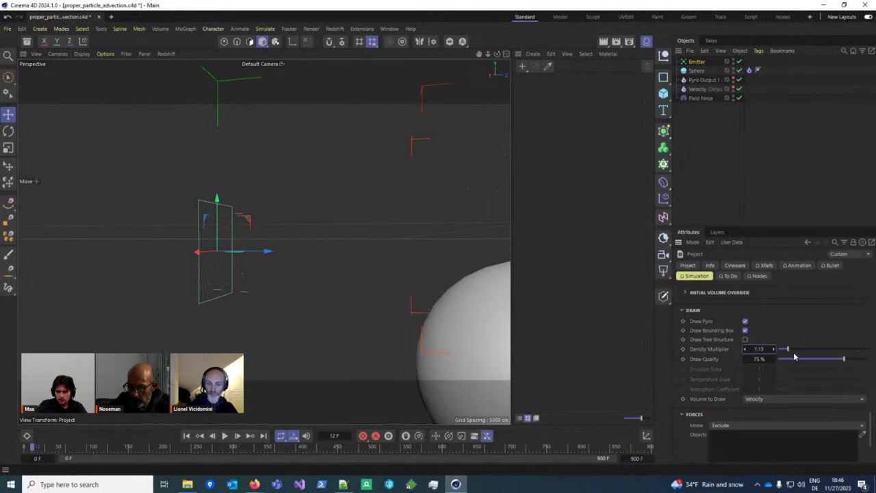
pyautogui.moveTo(756, 355); pyautogui.dragTo(757, 355)
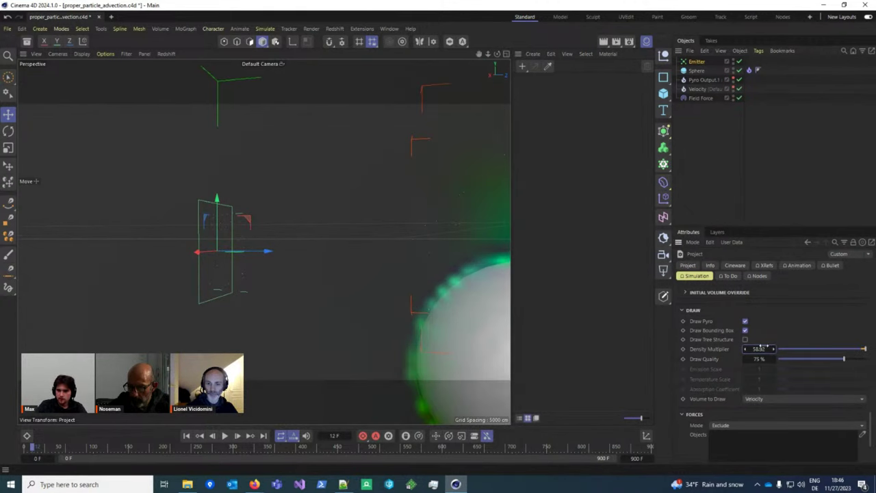
pyautogui.write('100')
pyautogui.press('Return')
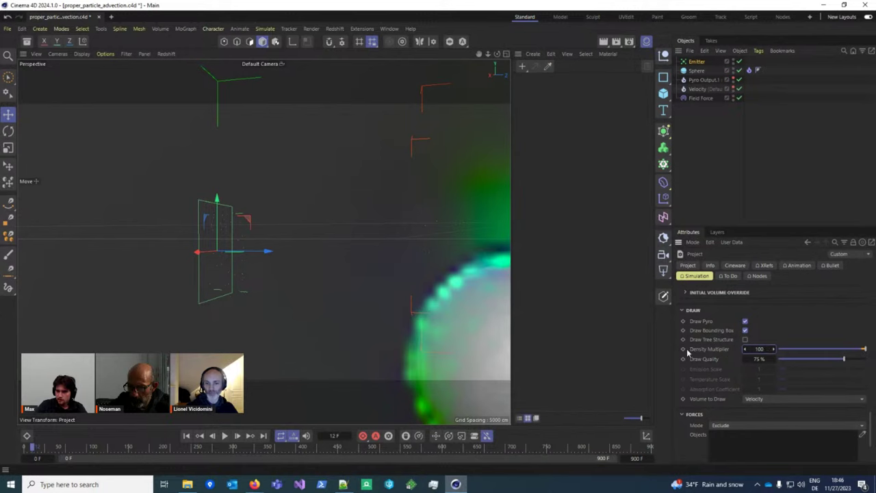
# Step: Move the emitter about 270 cm along X and replay the simulation from the start
pyautogui.scroll(2, 316, 301)
pyautogui.keyDown('alt'); pyautogui.moveTo(316, 301); pyautogui.dragTo(100, 188); pyautogui.keyUp('alt')
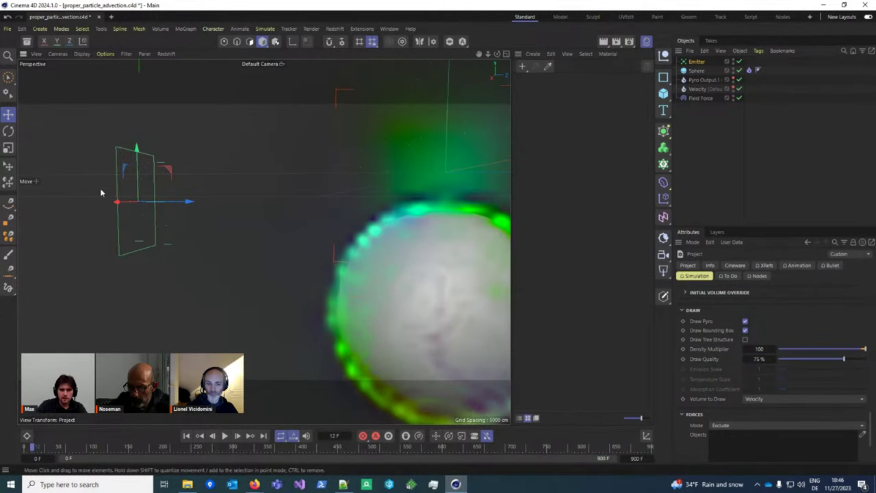
pyautogui.keyDown('alt'); pyautogui.moveTo(204, 215); pyautogui.dragTo(438, 195); pyautogui.keyUp('alt')
pyautogui.moveTo(245, 221); pyautogui.dragTo(463, 227)
pyautogui.press('r')
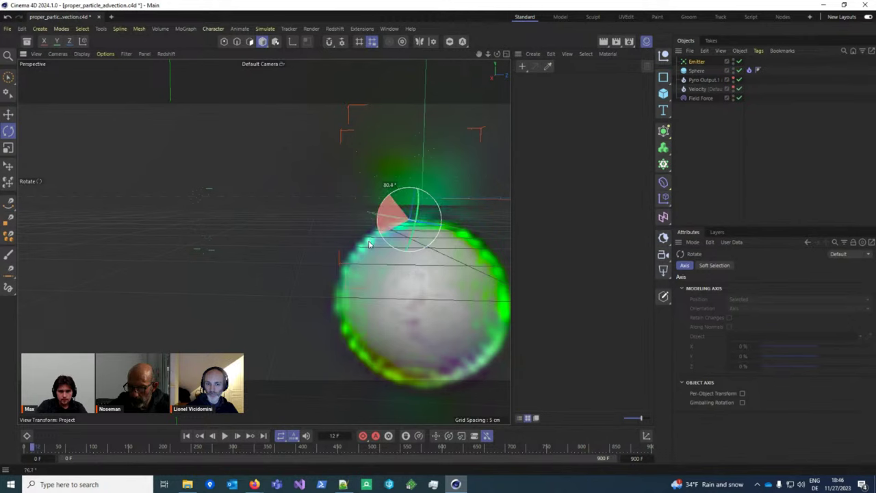
pyautogui.click(186, 435)
pyautogui.click(225, 435)
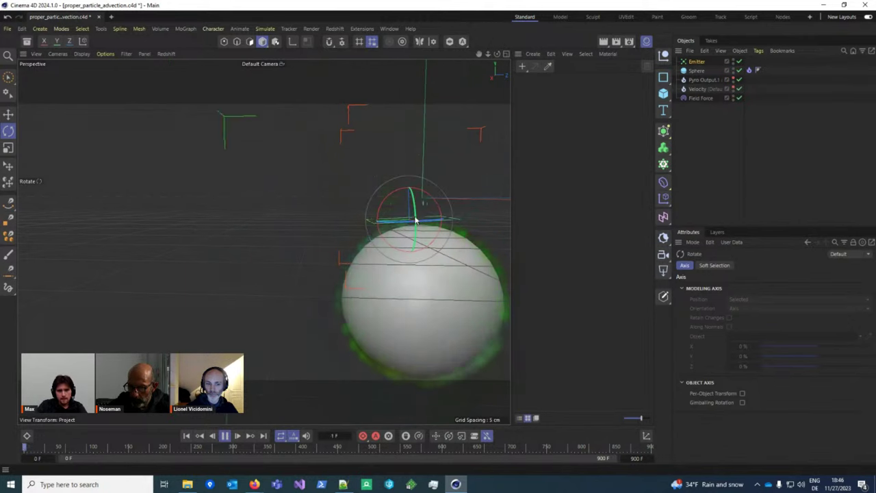
pyautogui.keyDown('alt'); pyautogui.moveTo(410, 218); pyautogui.dragTo(384, 205); pyautogui.keyUp('alt')
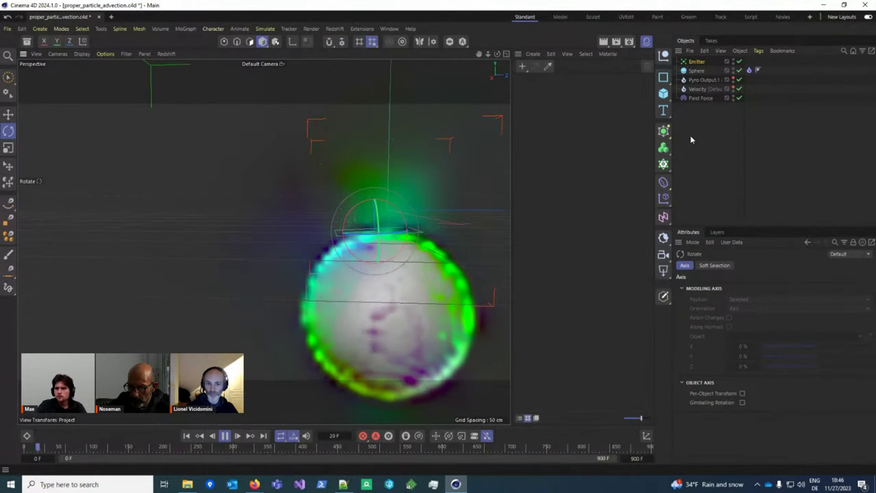
pyautogui.press('F8')
# Step: Set the pyro Volume to Draw back to Shaded
pyautogui.click(749, 70)
pyautogui.scroll(-5, 764, 361)
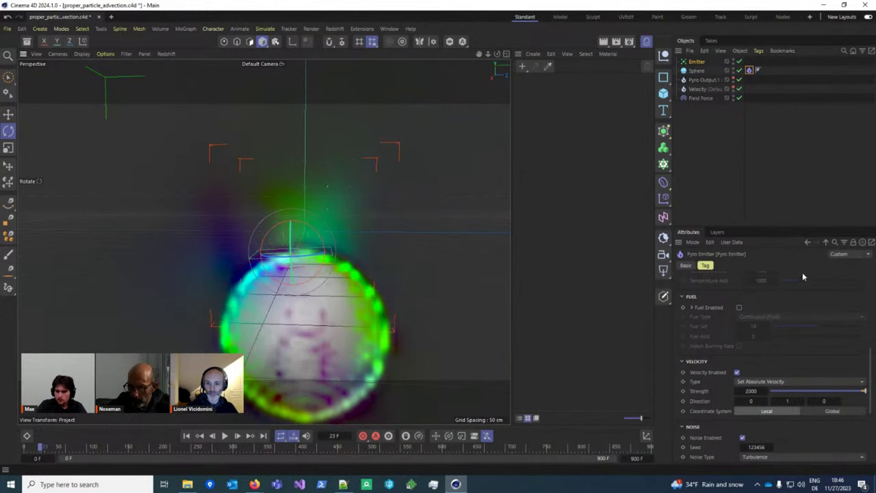
pyautogui.hotkey('ctrl', 'd')
pyautogui.scroll(-2, 783, 401)
pyautogui.click(777, 397)
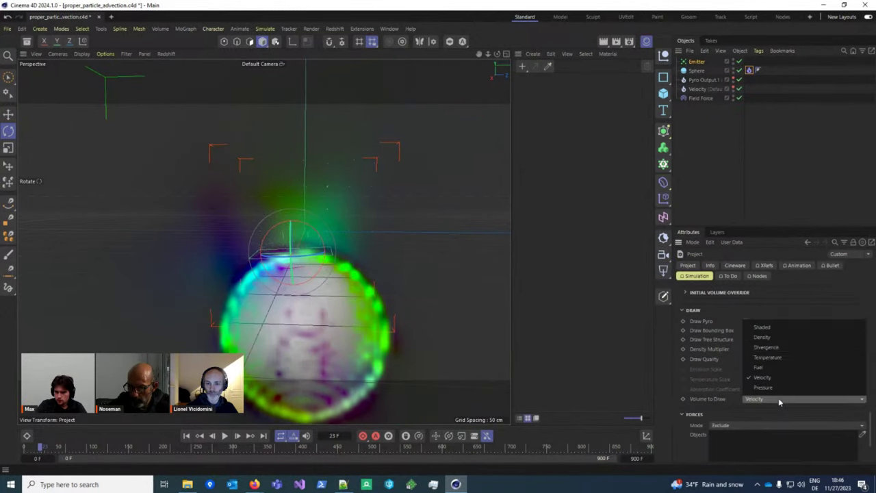
pyautogui.click(771, 328)
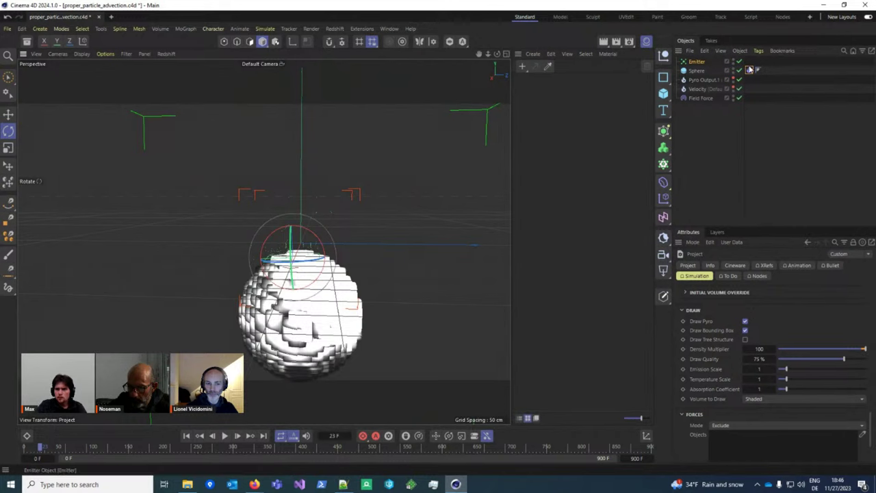
# Step: Select the Field Force and add it to the pyro Forces Objects list
pyautogui.click(697, 208)
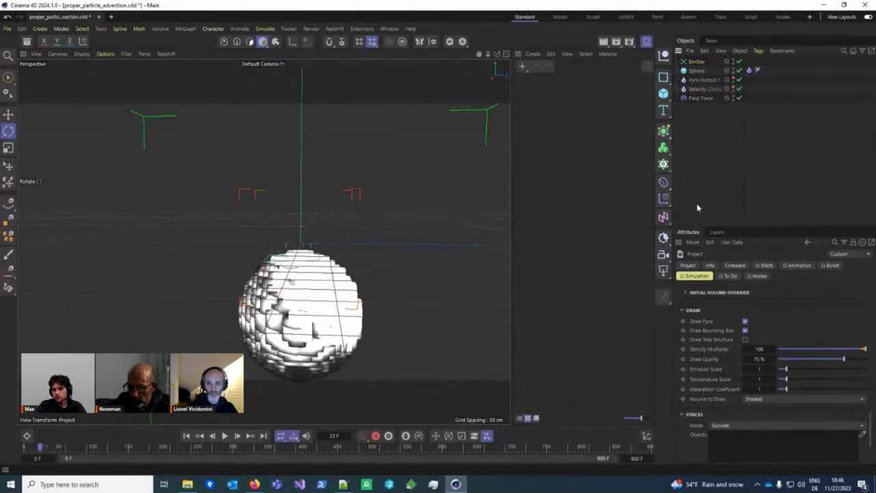
pyautogui.scroll(-3, 770, 403)
pyautogui.click(692, 100)
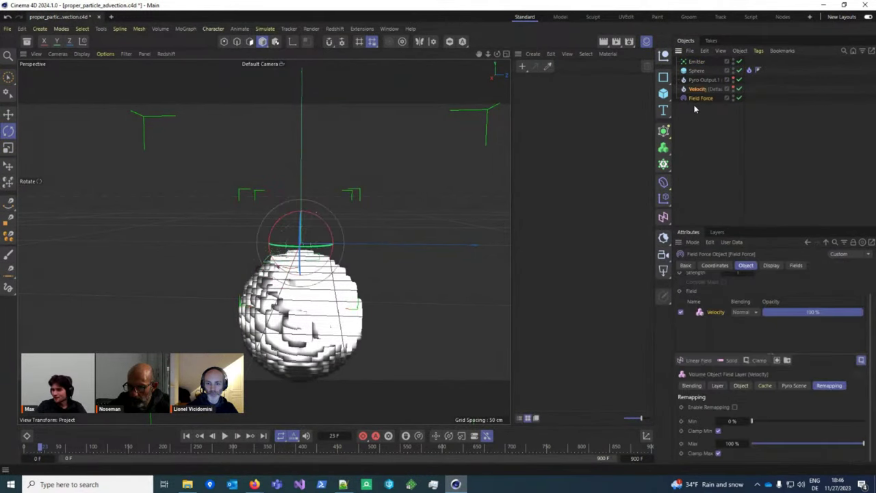
pyautogui.click(692, 150)
pyautogui.scroll(3, 739, 305)
pyautogui.scroll(-6, 755, 331)
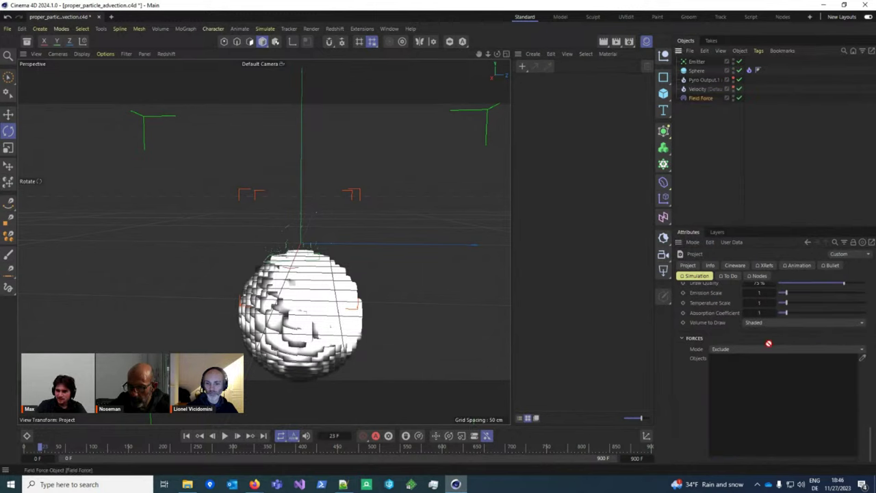
pyautogui.moveTo(768, 344); pyautogui.dragTo(776, 383)
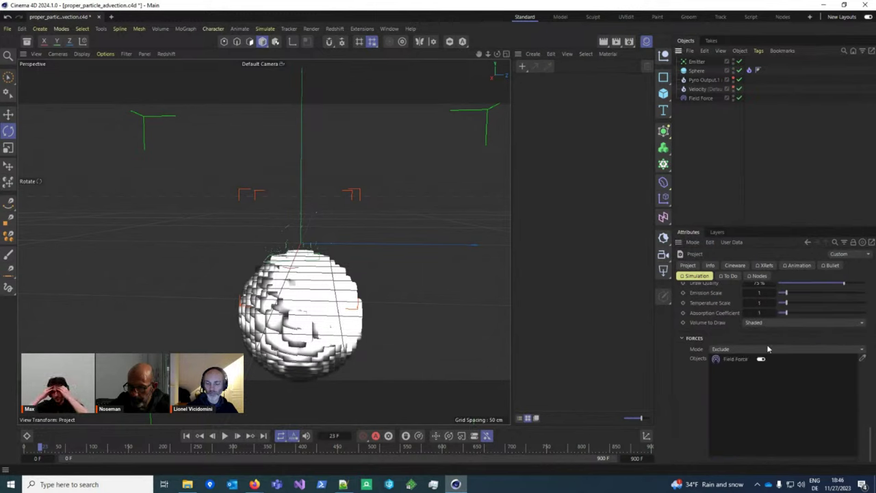
# Step: Replay the simulation from the start with the Field Force excluded
pyautogui.click(186, 435)
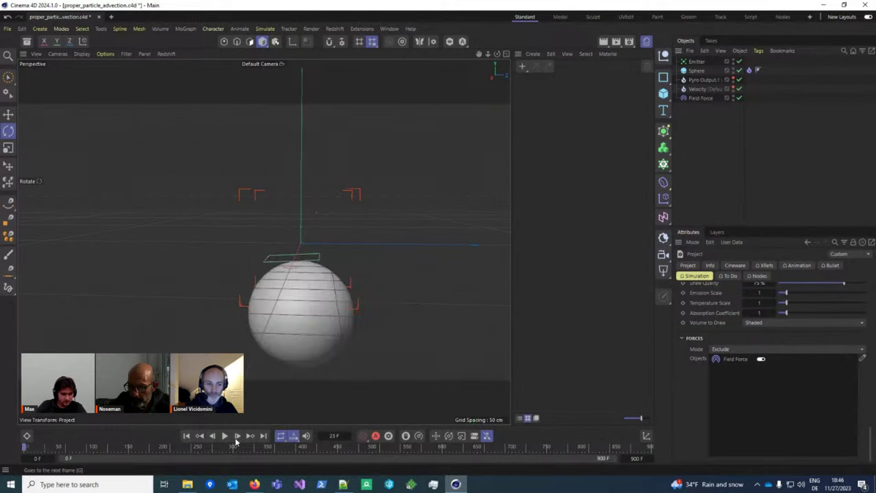
pyautogui.click(225, 436)
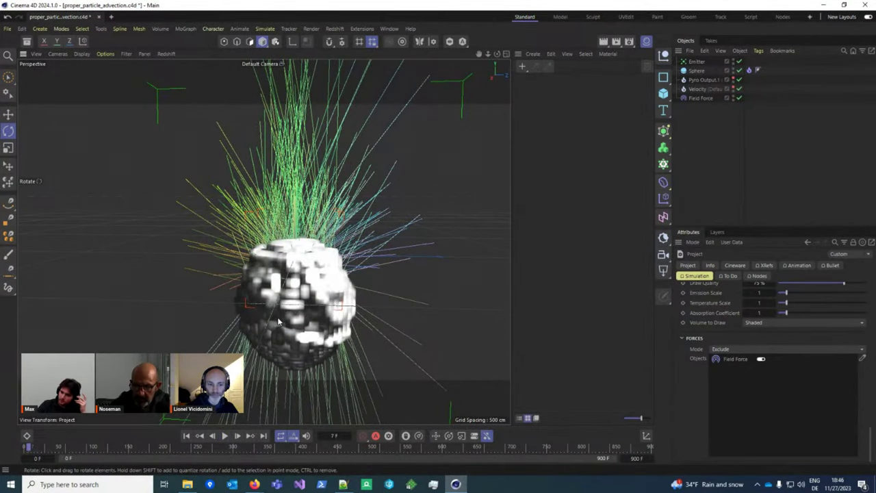
pyautogui.click(699, 98)
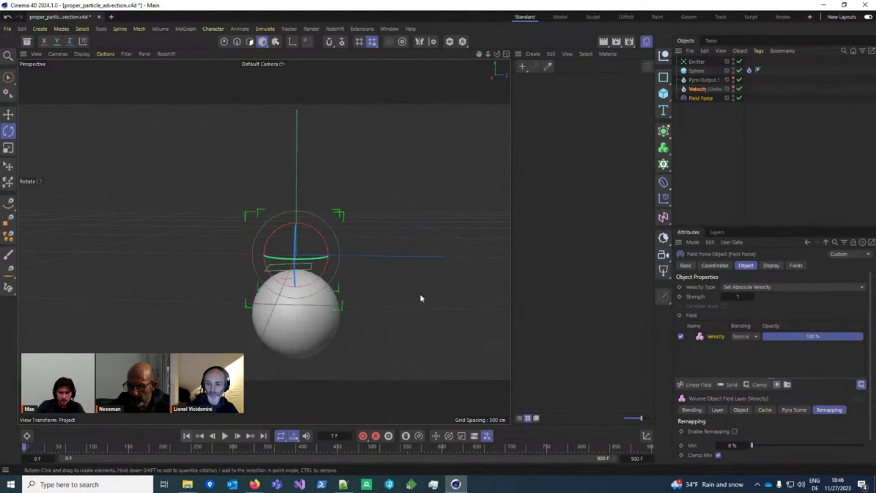
pyautogui.hotkey('ctrl', 'd')
pyautogui.scroll(-10, 763, 337)
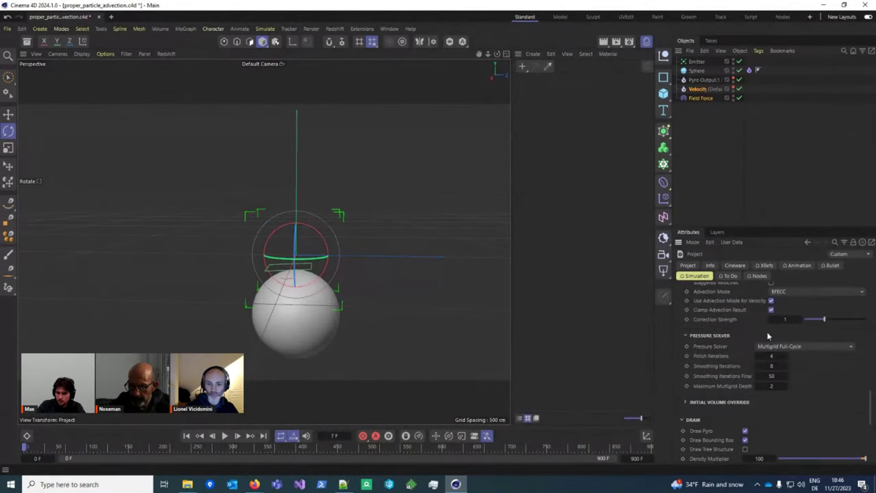
pyautogui.click(696, 61)
pyautogui.click(225, 435)
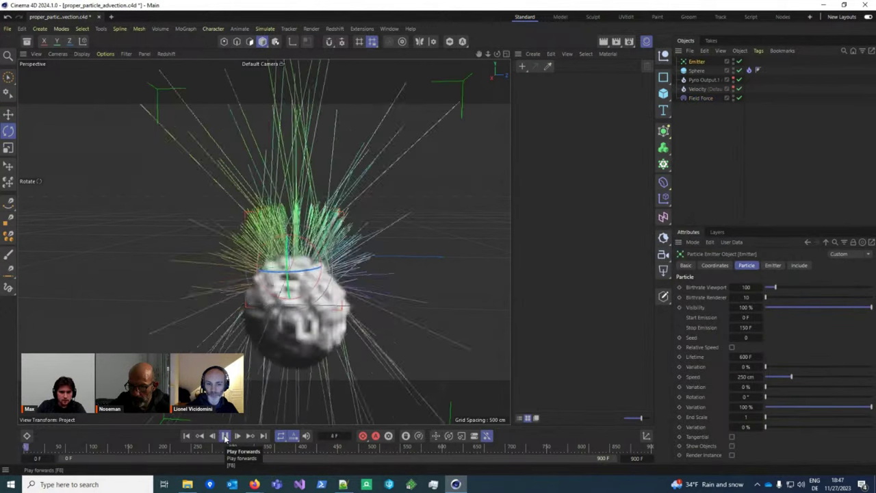
# Step: Turn off Draw Pyro so only the particles display
pyautogui.hotkey('ctrl', 'd')
pyautogui.scroll(-5, 773, 366)
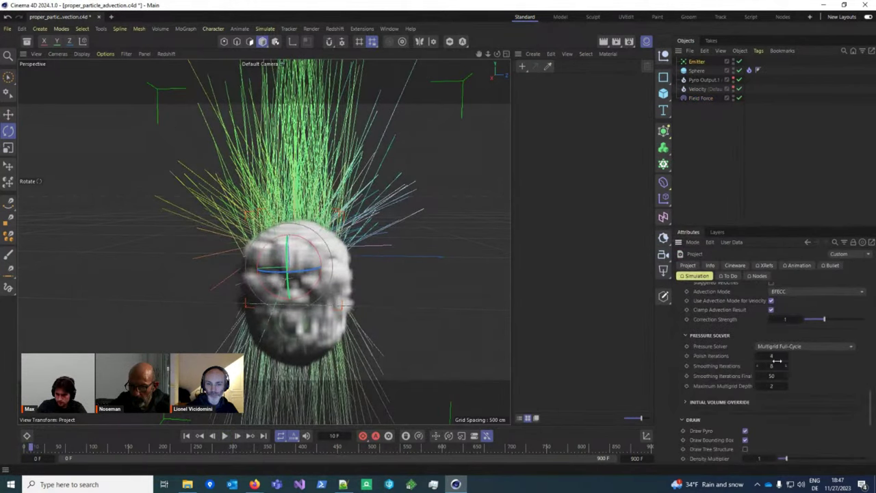
pyautogui.scroll(-2, 771, 415)
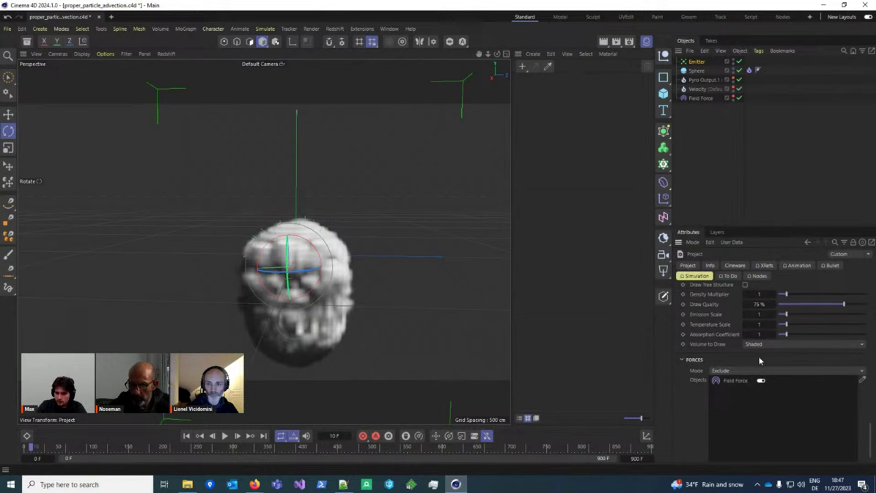
pyautogui.click(745, 376)
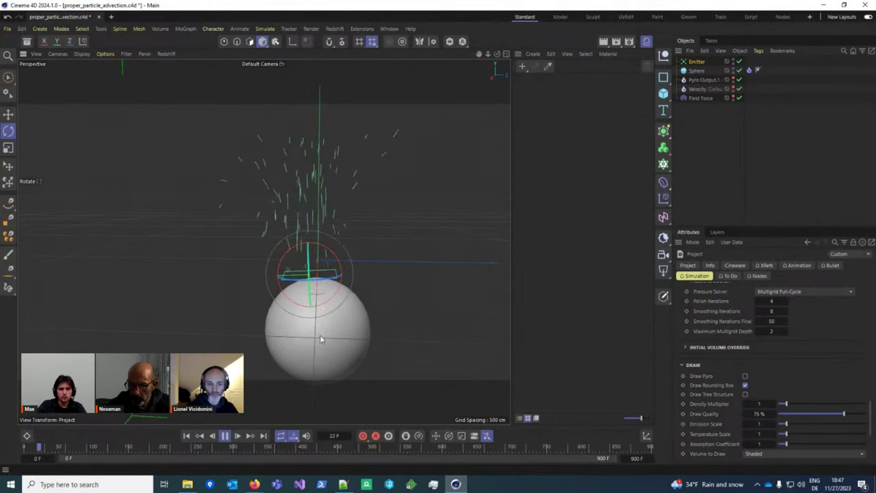
# Step: Stop playback, select the particle Emitter and move it along X to the left of the sphere
pyautogui.scroll(-3, 276, 221)
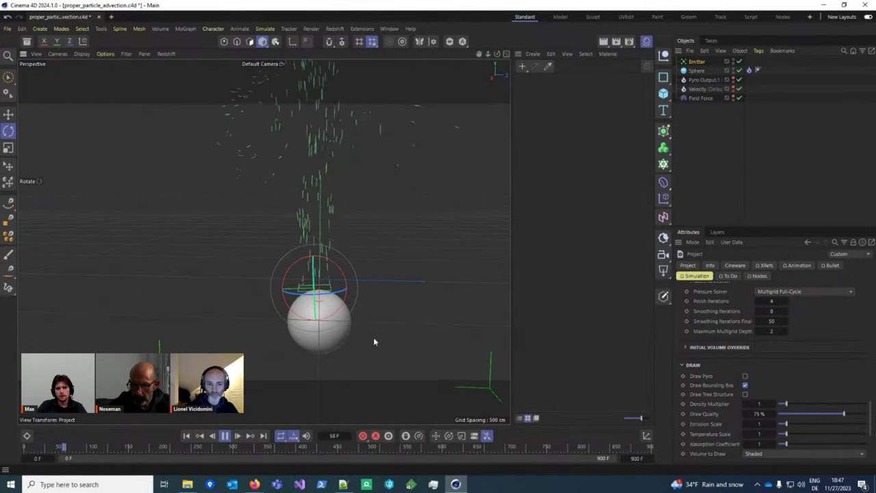
pyautogui.keyDown('alt'); pyautogui.moveTo(320, 347); pyautogui.dragTo(317, 349); pyautogui.keyUp('alt')
pyautogui.press('F8')
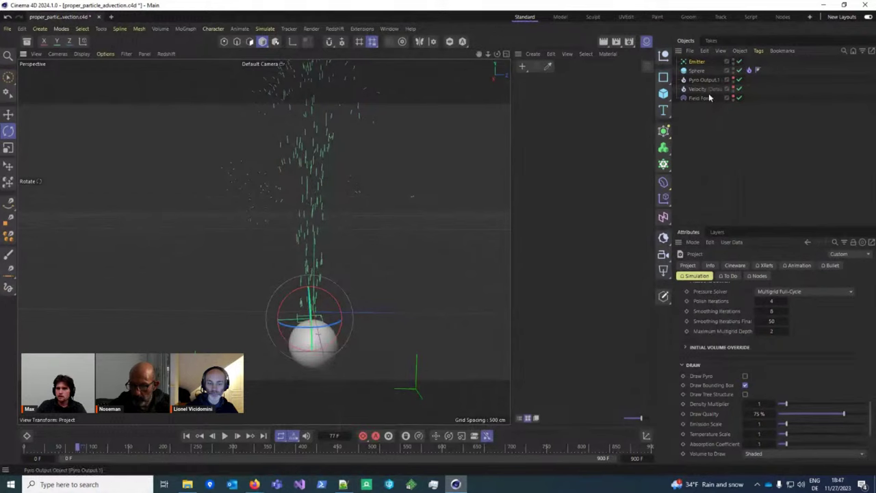
pyautogui.click(701, 98)
pyautogui.scroll(1, 756, 331)
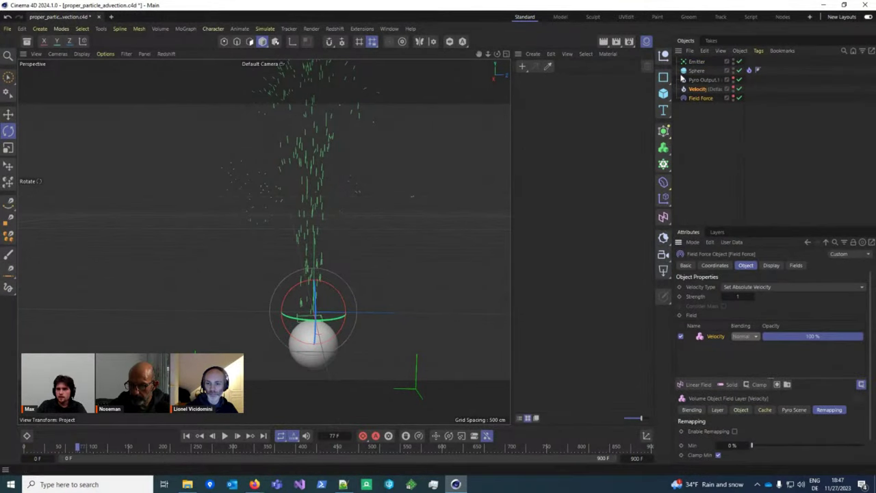
pyautogui.click(273, 294)
pyautogui.press('e')
pyautogui.moveTo(311, 319); pyautogui.dragTo(267, 339)
# Step: Tilt the emitter, replay to frame 100, then show the Field Force's Fields tab
pyautogui.press('r')
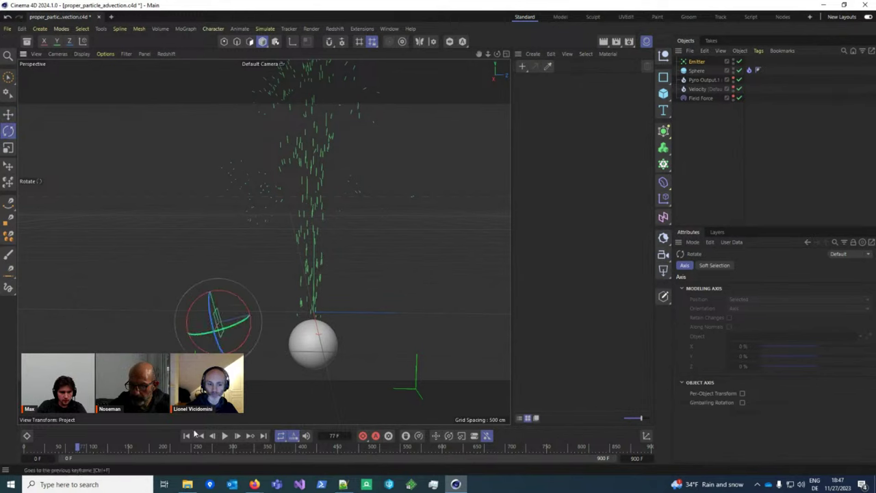
pyautogui.click(187, 435)
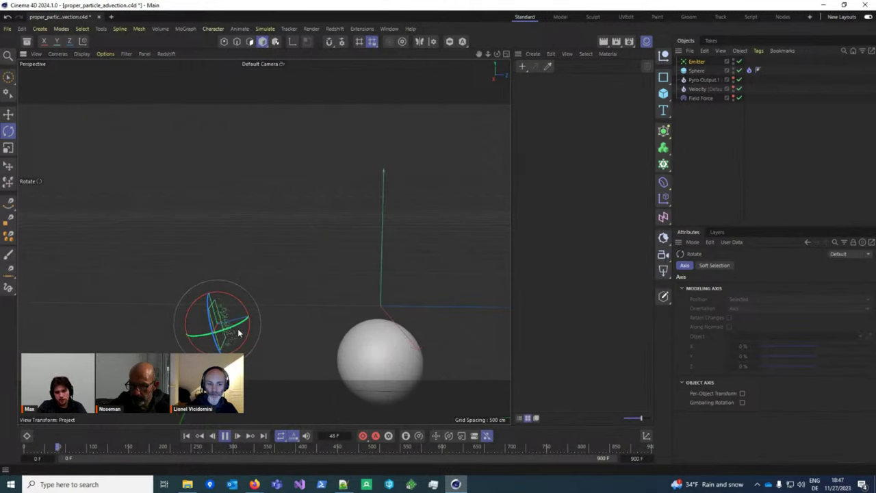
pyautogui.rightClick(364, 329)
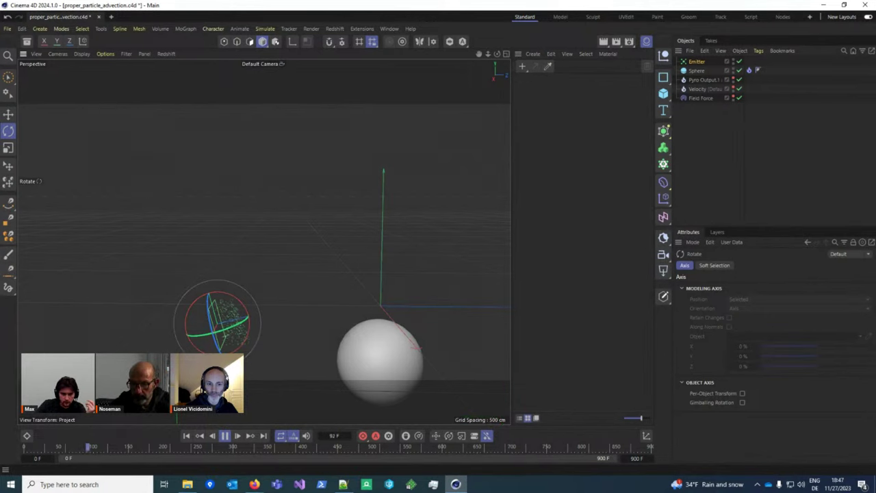
pyautogui.click(226, 438)
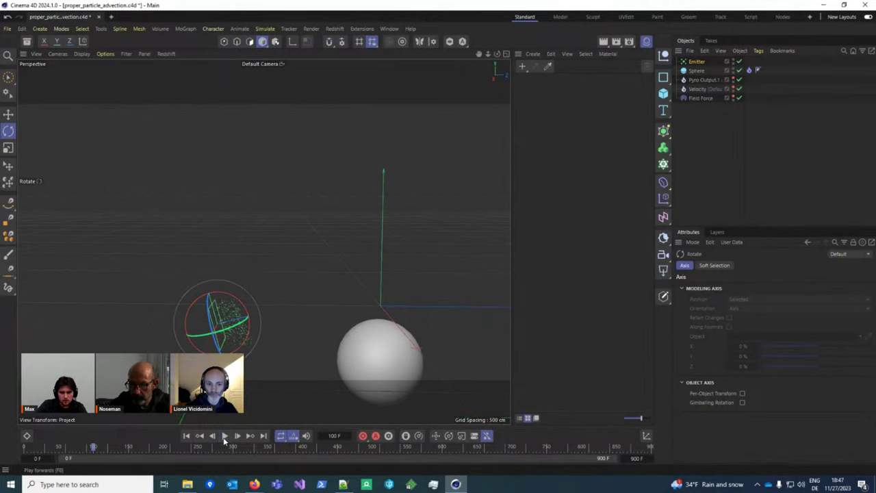
pyautogui.click(692, 98)
pyautogui.click(796, 266)
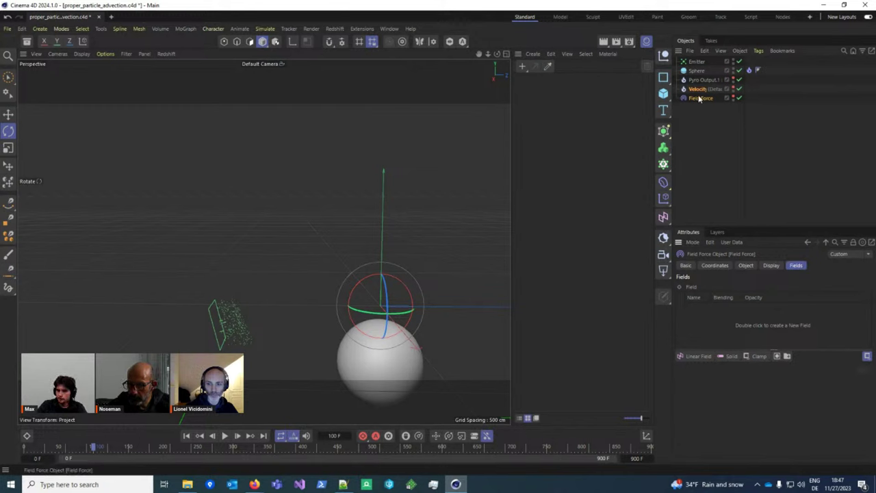
# Step: Add Pyro Output.1 as a Field Force field and rename it 'Density'
pyautogui.moveTo(713, 82); pyautogui.dragTo(741, 315)
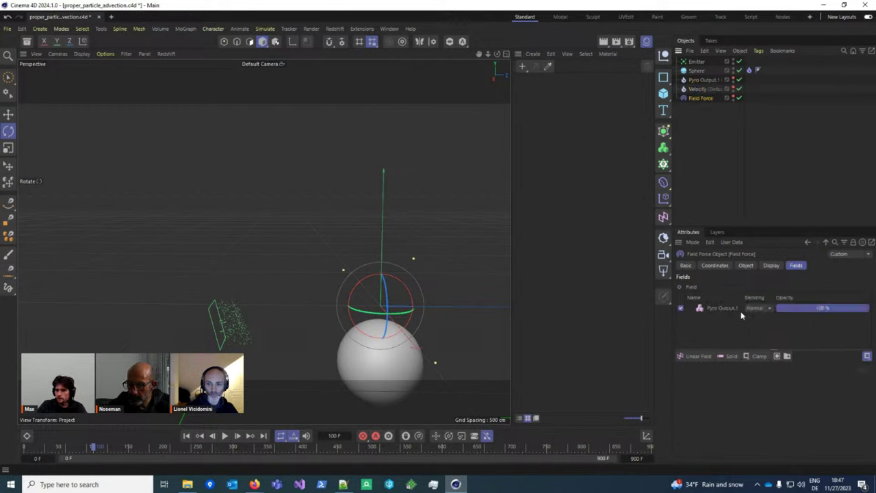
pyautogui.doubleClick(703, 81)
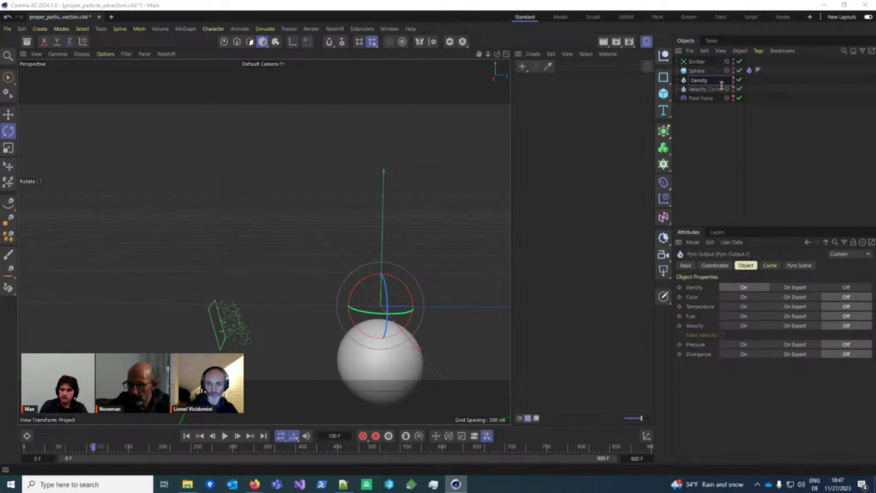
pyautogui.write('Density')
pyautogui.press('Return')
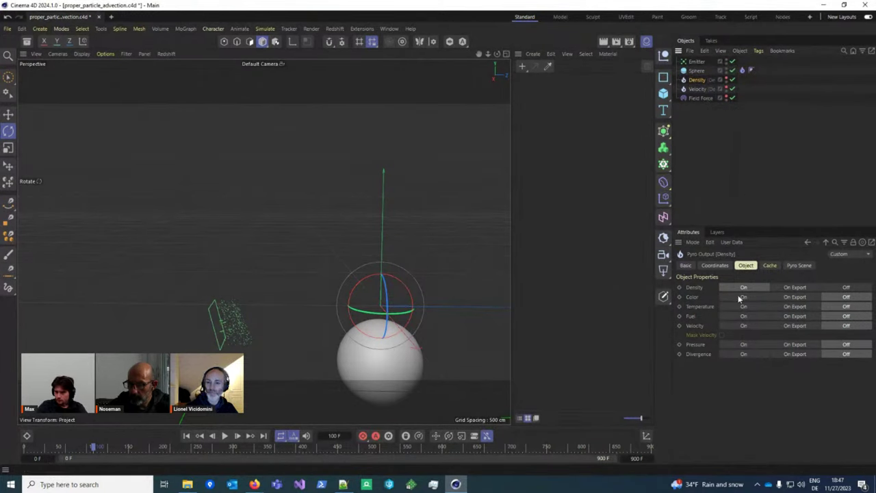
# Step: Replay the simulation, orbiting to inspect the emitter bounds, and stop at frame 101
pyautogui.click(701, 99)
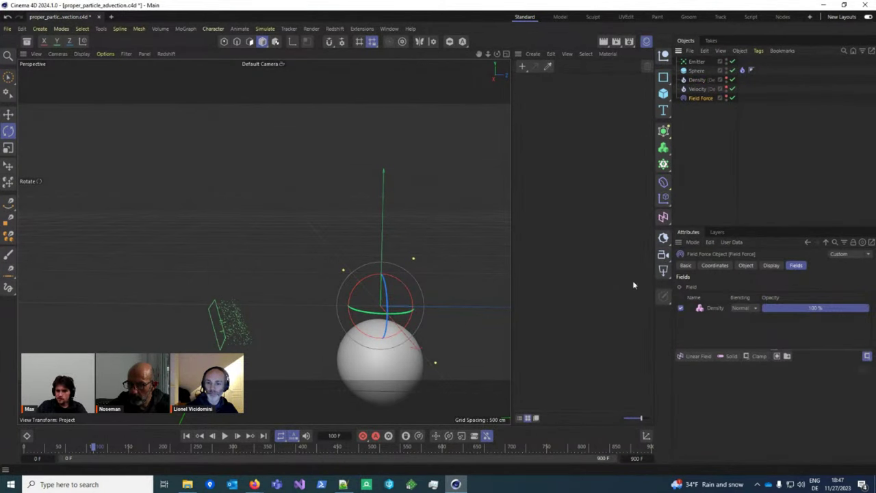
pyautogui.click(186, 435)
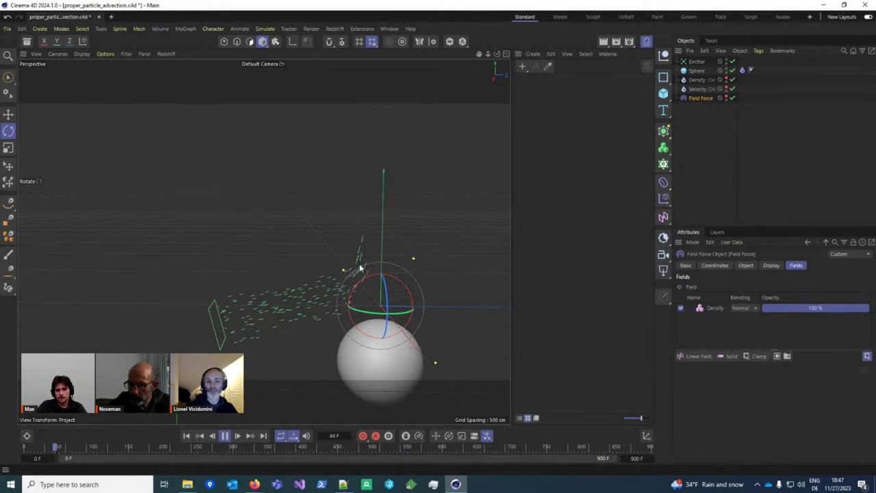
pyautogui.scroll(-3, 370, 260)
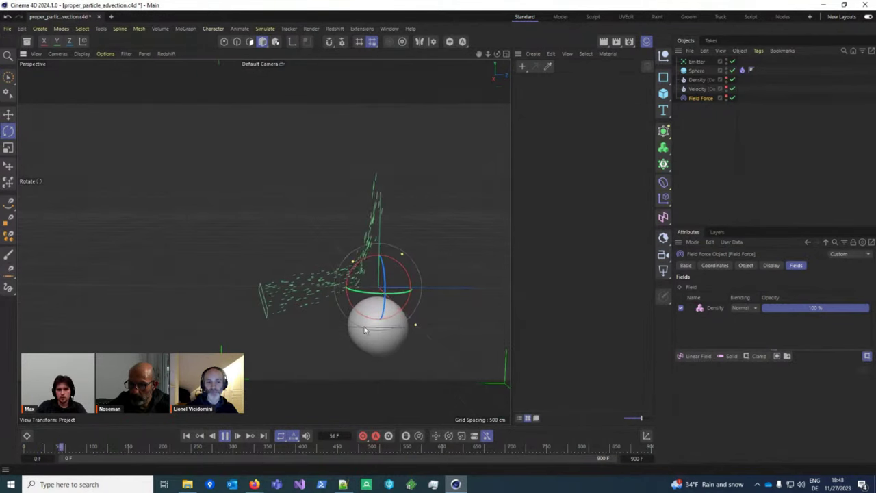
pyautogui.keyDown('alt'); pyautogui.moveTo(365, 330); pyautogui.dragTo(363, 336); pyautogui.keyUp('alt')
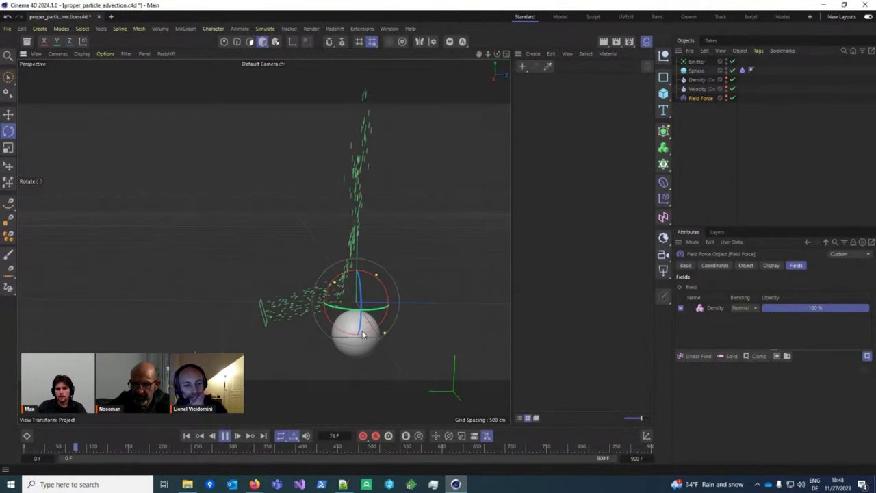
pyautogui.press('F8')
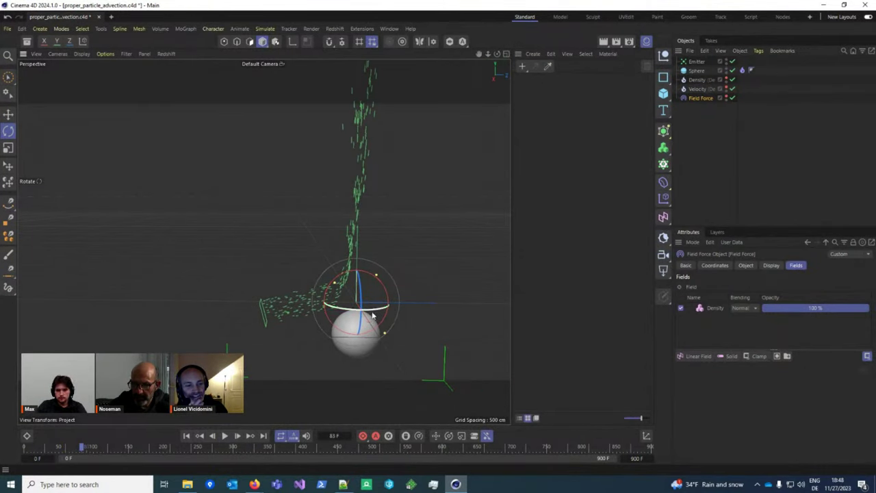
pyautogui.keyDown('alt'); pyautogui.moveTo(321, 321); pyautogui.dragTo(264, 242); pyautogui.keyUp('alt')
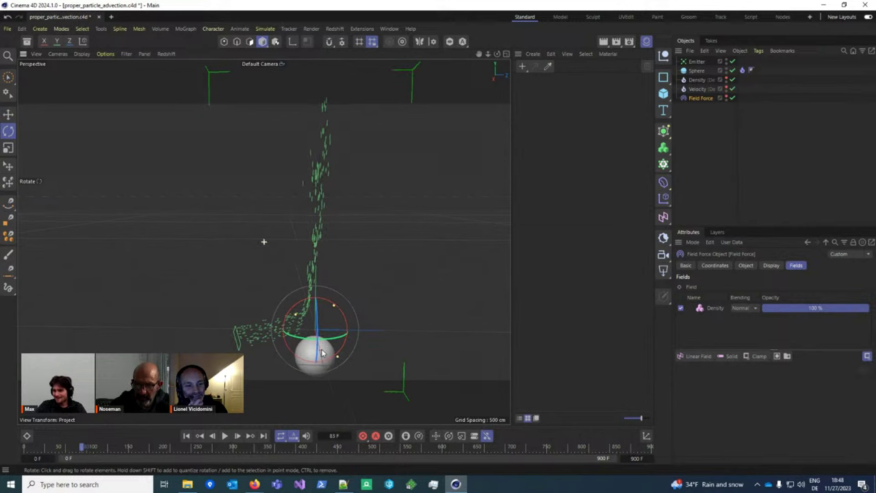
pyautogui.click(226, 435)
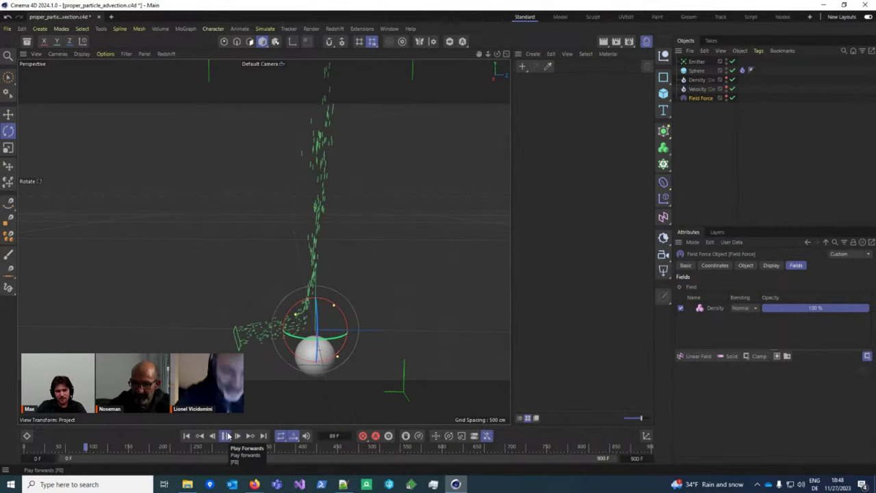
pyautogui.click(228, 436)
pyautogui.keyDown('alt'); pyautogui.moveTo(304, 327); pyautogui.dragTo(303, 328); pyautogui.keyUp('alt')
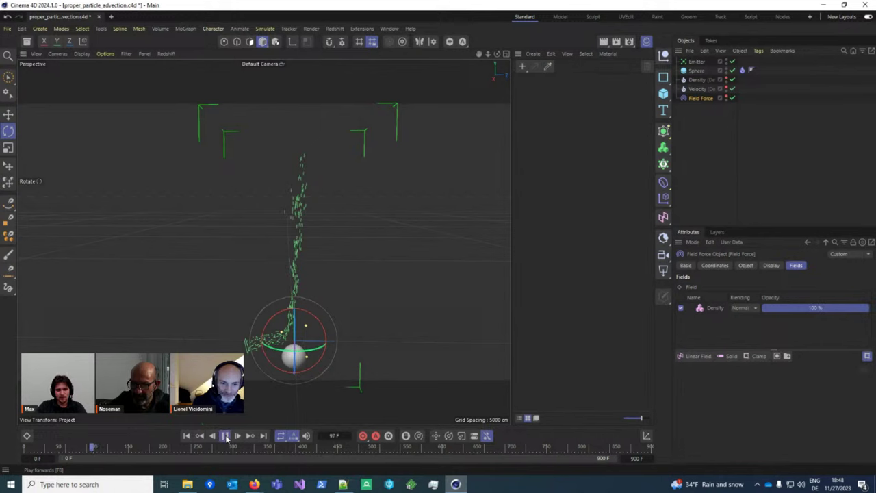
pyautogui.click(226, 435)
# Step: Toggle Draw Pyro on and back off, then reselect the Field Force
pyautogui.hotkey('ctrl', 'd')
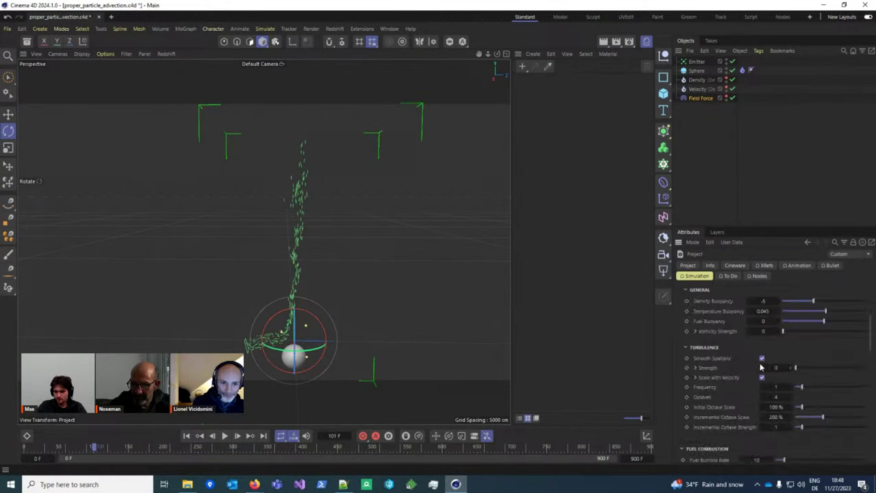
pyautogui.scroll(-10, 758, 363)
pyautogui.click(745, 409)
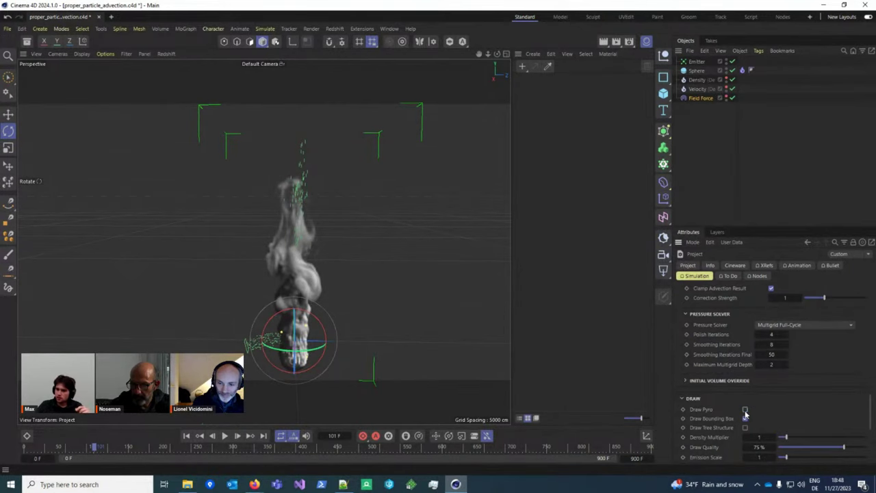
pyautogui.click(744, 409)
pyautogui.click(697, 61)
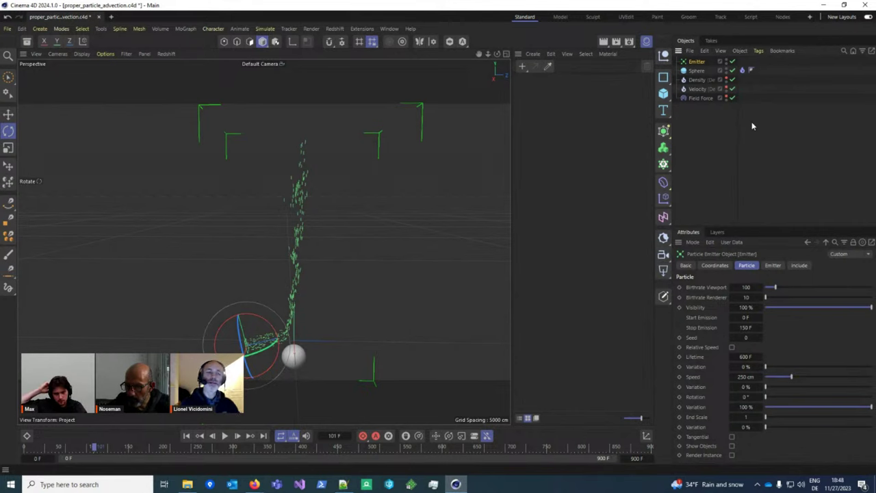
pyautogui.click(699, 98)
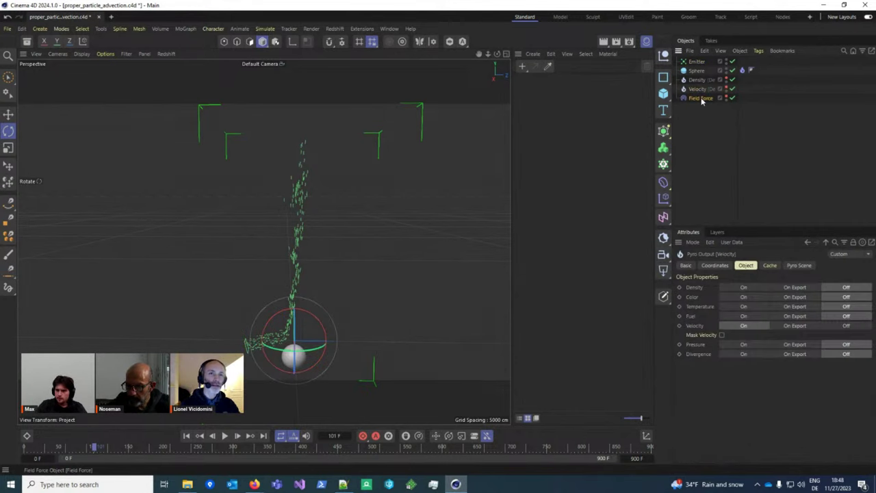
pyautogui.scroll(5, 327, 356)
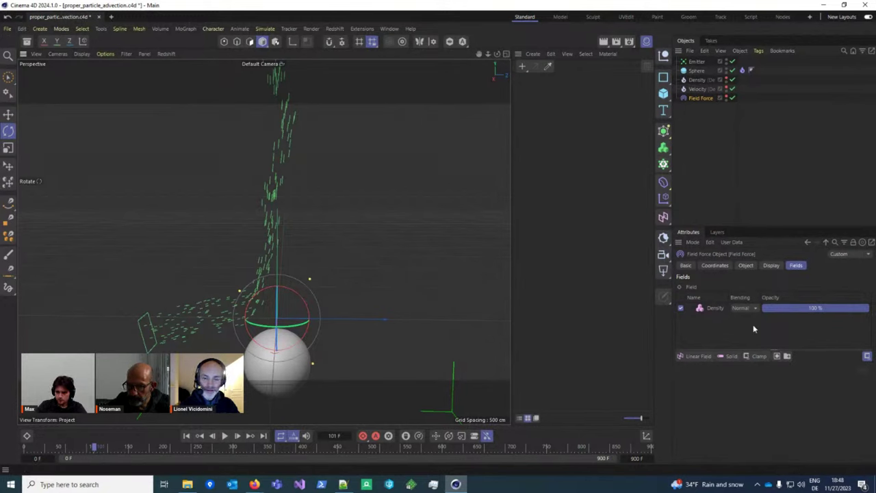
# Step: Add a Formula layer with expression 'subfields > 0.0 ? 1.0 : 0.0' to the Field Force
pyautogui.click(757, 357)
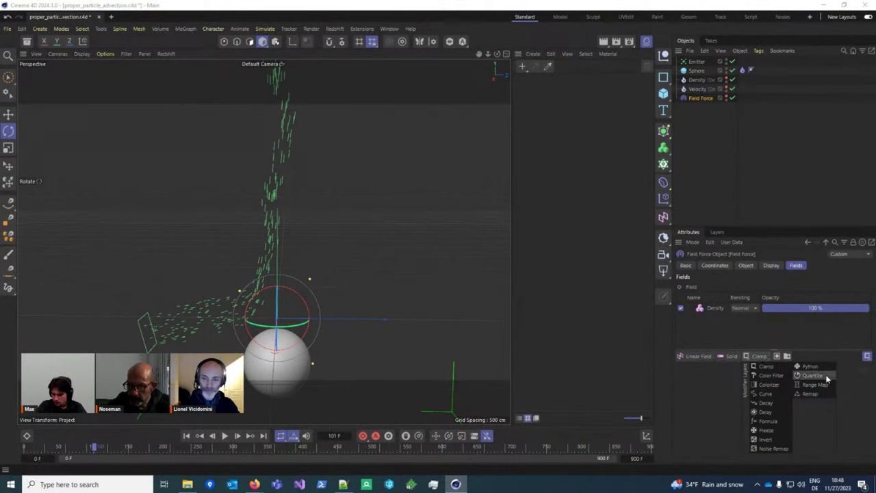
pyautogui.click(770, 423)
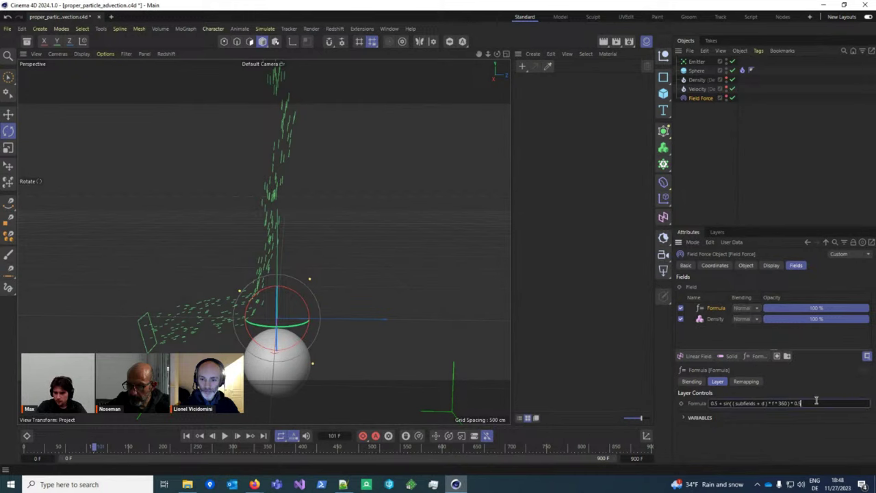
pyautogui.hotkey('ctrl', 'a')
pyautogui.write('subfield')
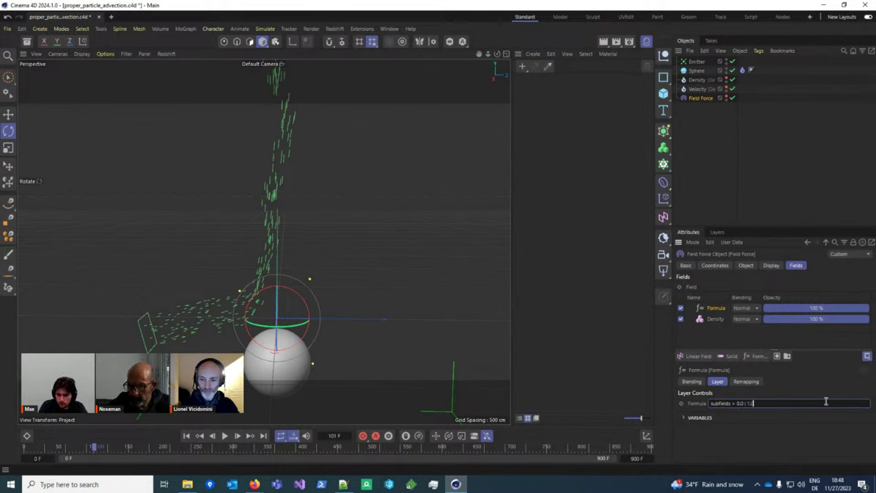
pyautogui.write('s > 0.0 ? 1.0')
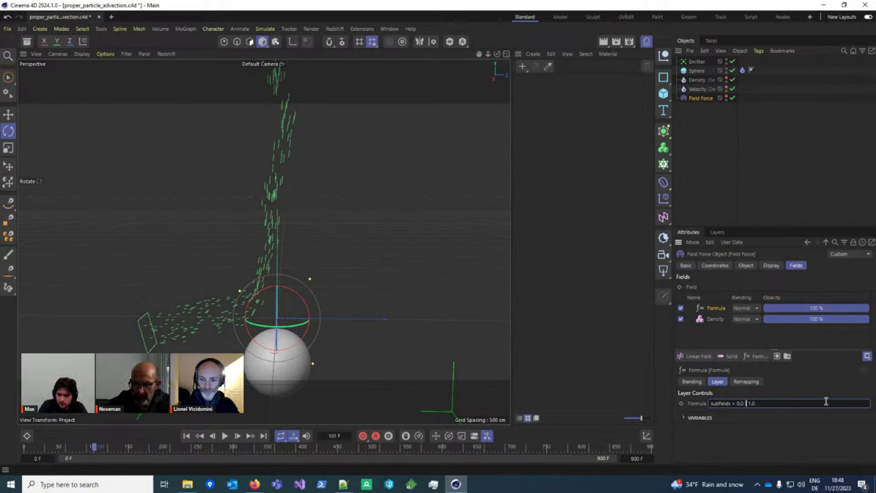
pyautogui.write(' : 0.0')
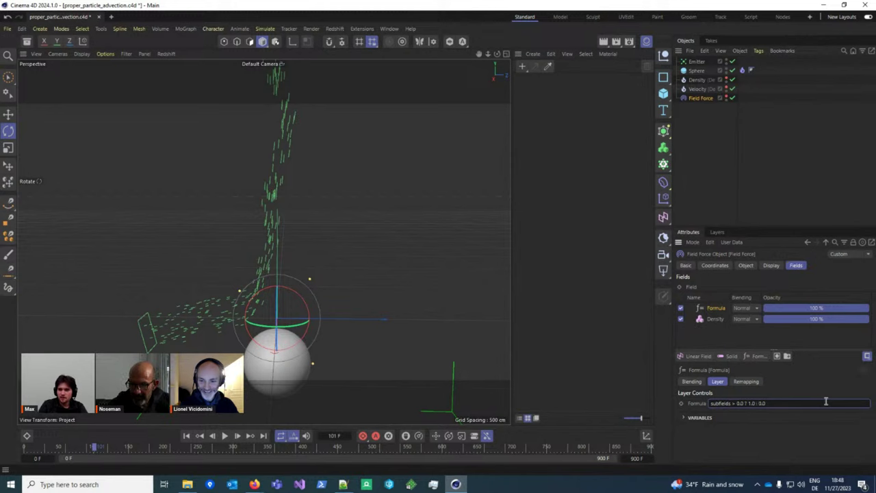
# Step: Replay the simulation from the start, leaving the formula unchanged, then stop
pyautogui.click(198, 438)
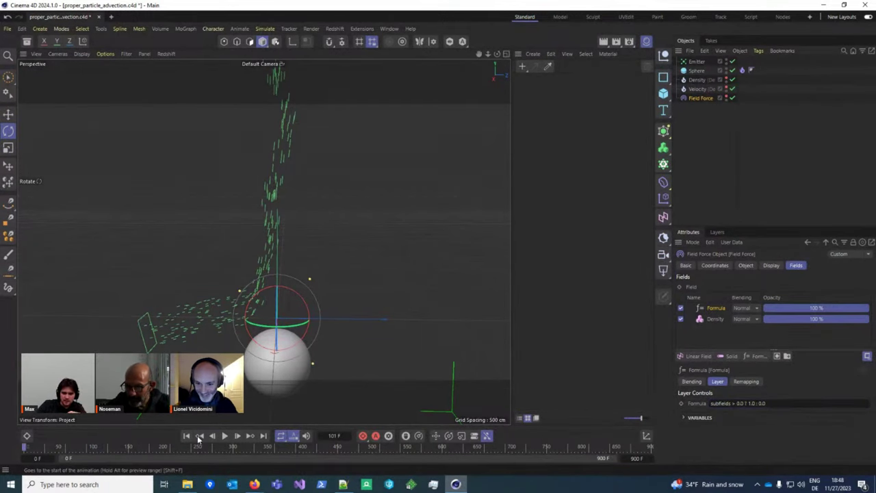
pyautogui.click(224, 436)
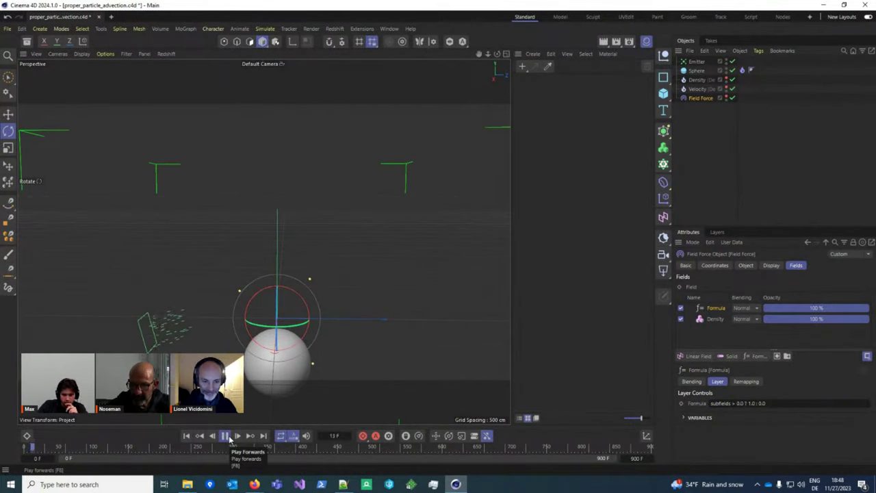
pyautogui.click(751, 403)
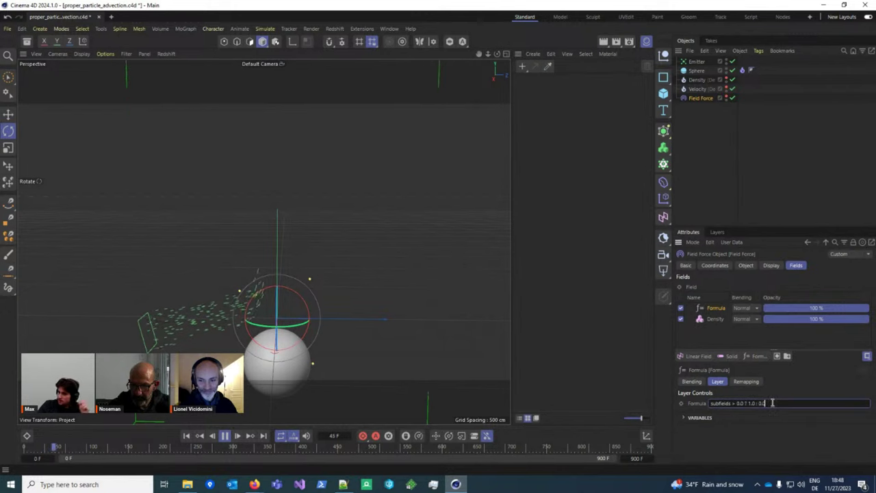
pyautogui.press('Return')
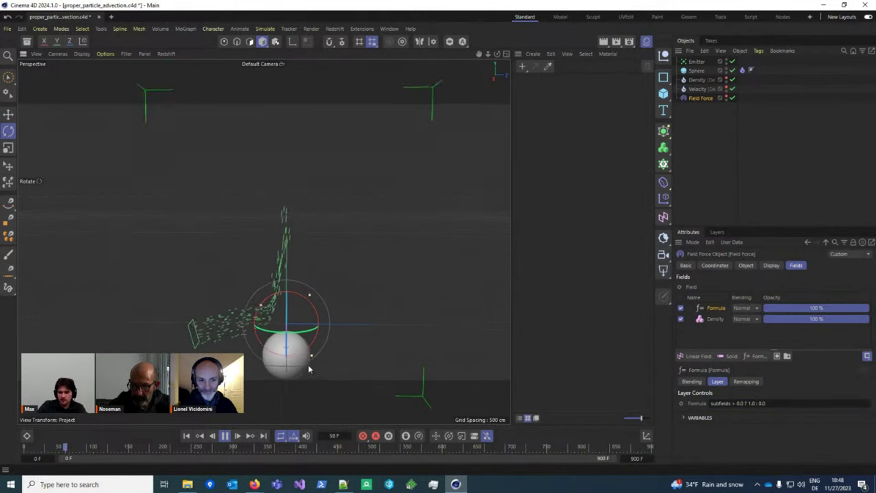
pyautogui.click(226, 436)
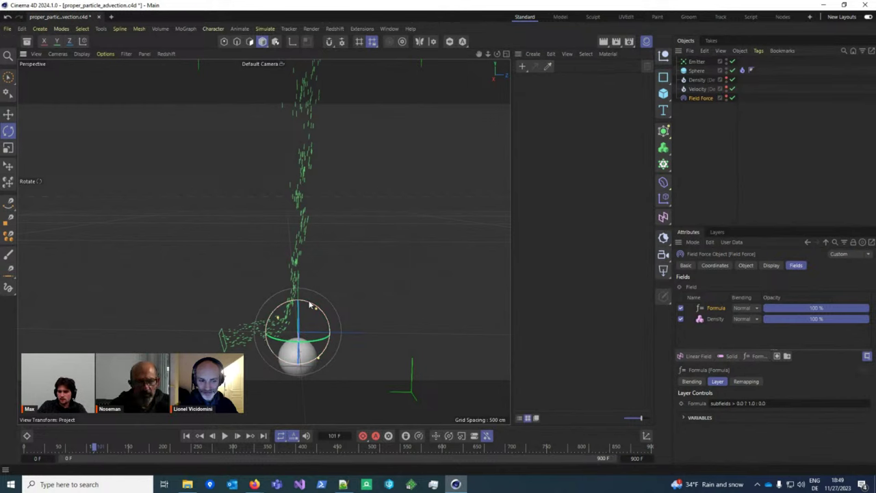
# Step: Add a Linear Field, place the Formula layer onto it, and raise it above the sphere
pyautogui.click(715, 357)
pyautogui.click(710, 361)
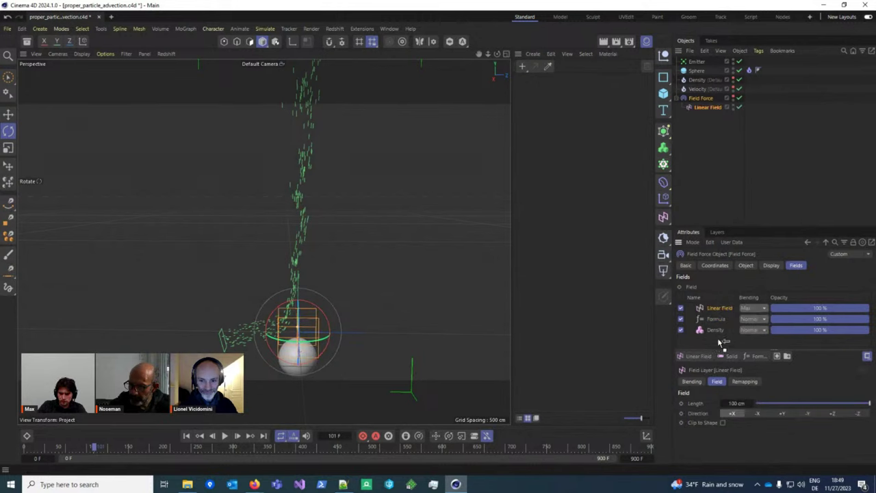
pyautogui.moveTo(721, 327); pyautogui.dragTo(717, 307)
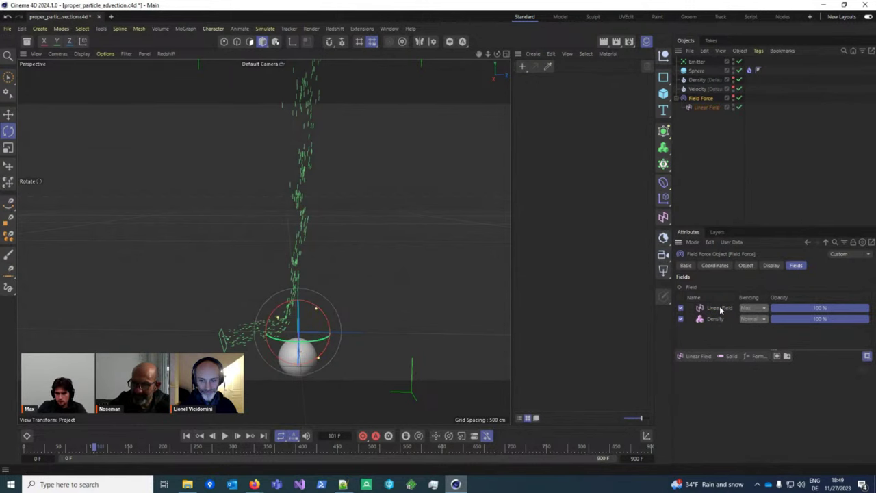
pyautogui.click(720, 310)
pyautogui.press('e')
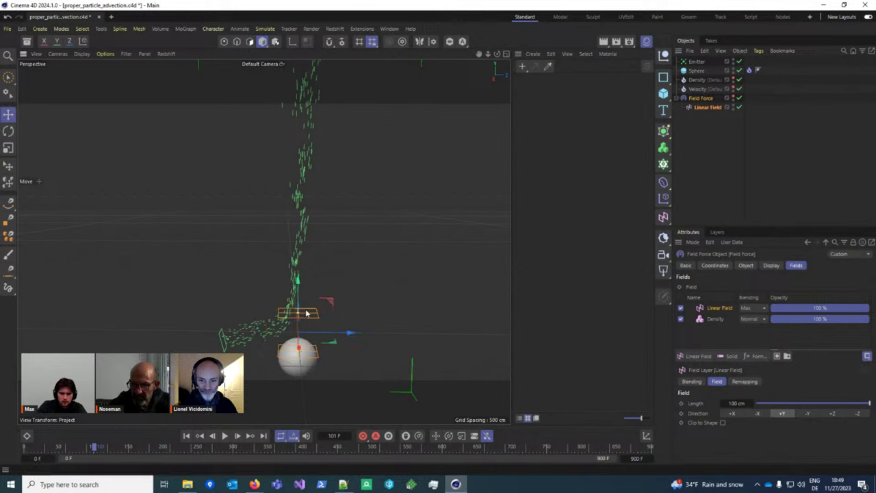
pyautogui.moveTo(299, 290); pyautogui.dragTo(298, 235)
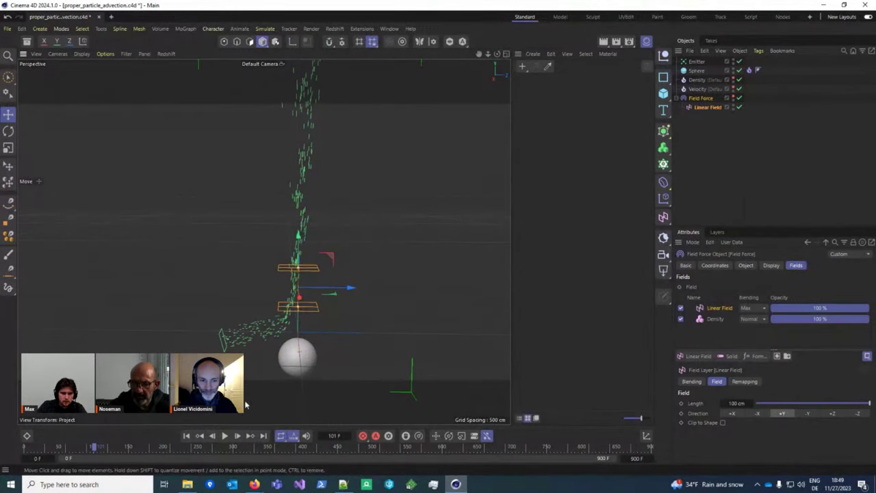
# Step: Replay the particles from frame 0, stop, and reselect the Field Force
pyautogui.click(187, 436)
pyautogui.click(224, 436)
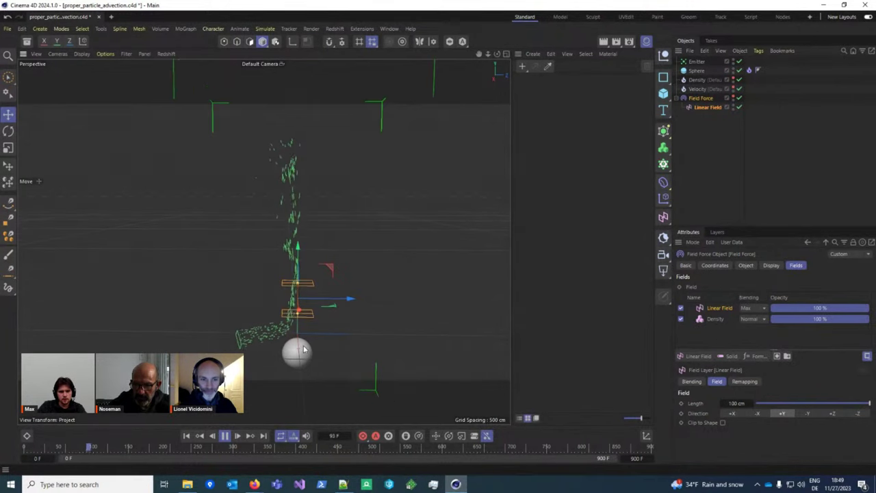
pyautogui.click(230, 436)
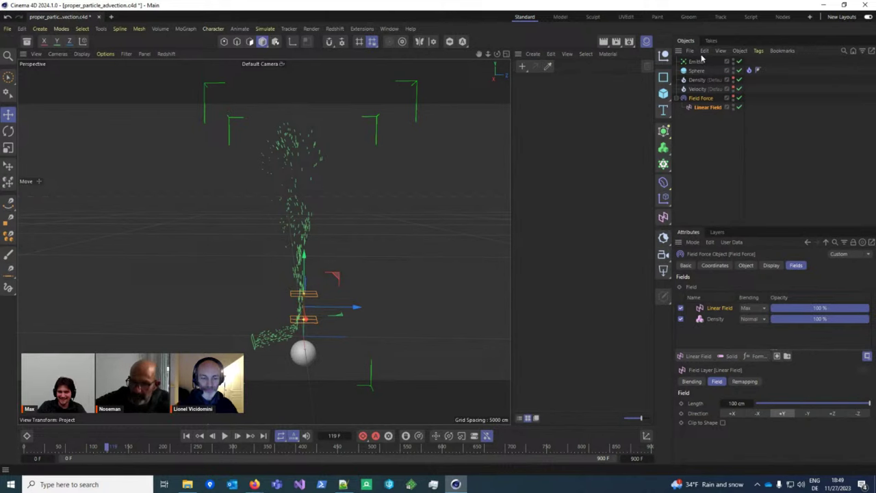
pyautogui.click(745, 265)
pyautogui.click(795, 265)
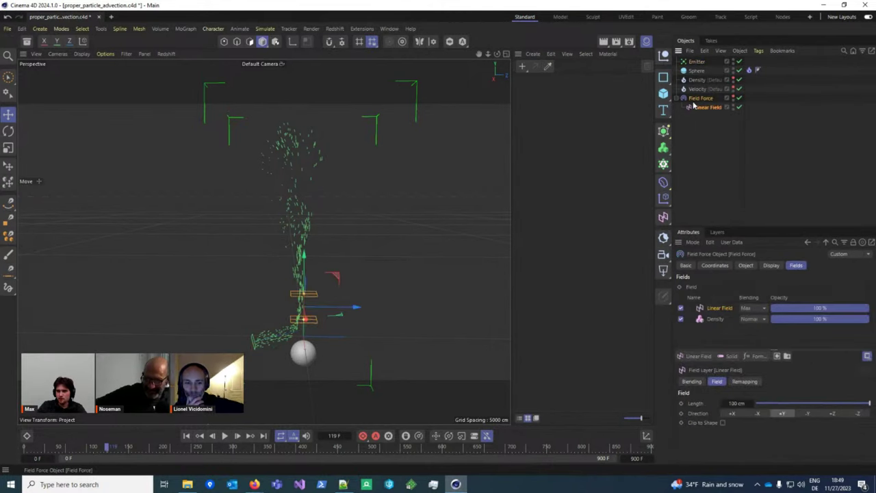
# Step: Turn the Velocity layer's Enable Remapping on and back off on the Field Force's Object tab
pyautogui.click(747, 267)
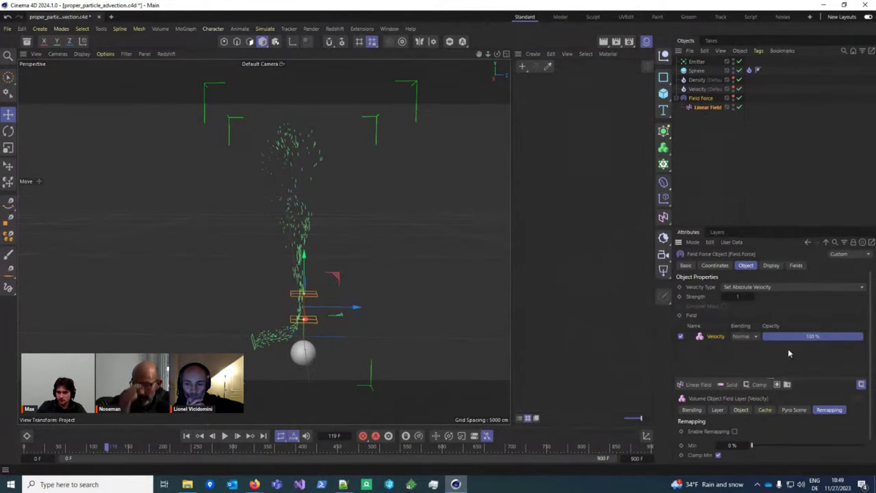
pyautogui.click(734, 432)
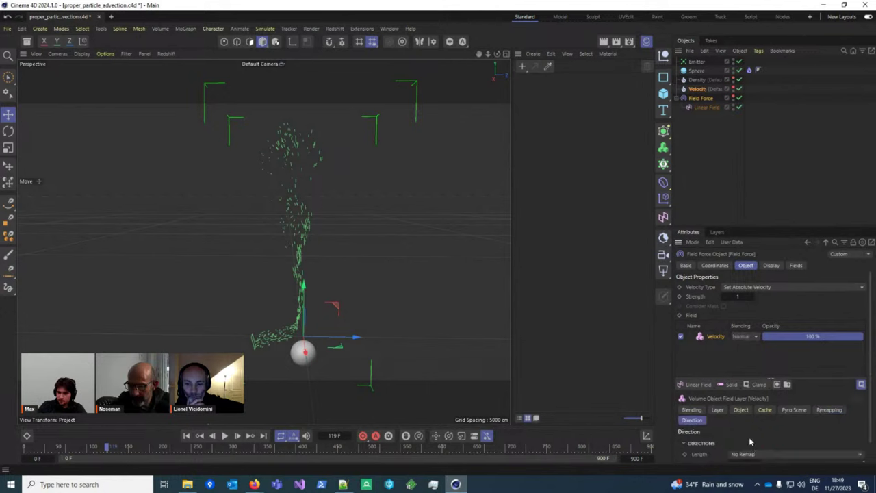
pyautogui.scroll(-1, 751, 453)
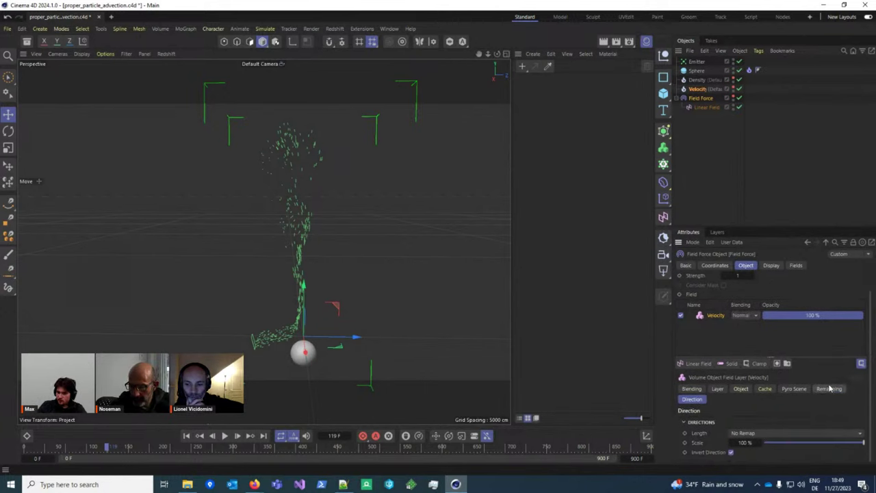
pyautogui.click(829, 388)
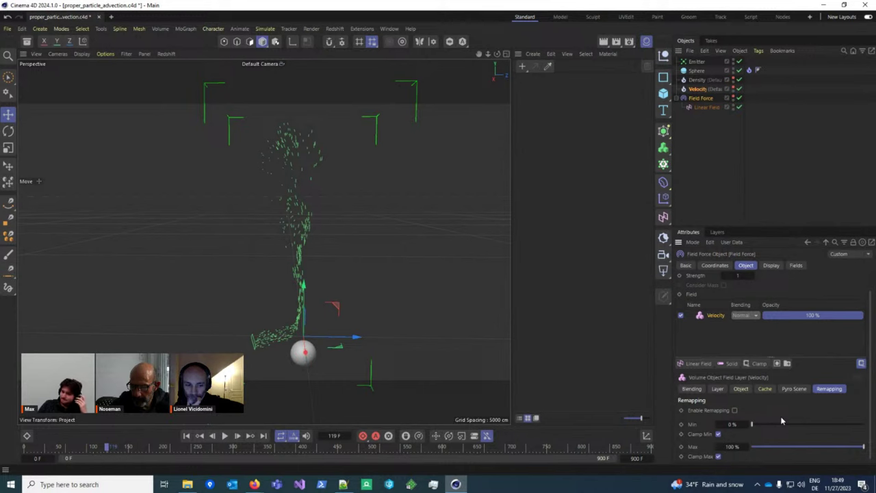
pyautogui.click(733, 410)
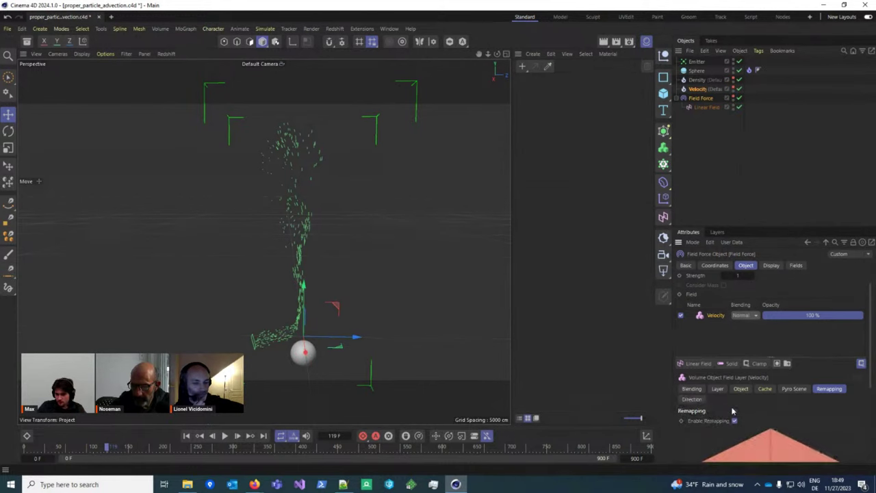
pyautogui.click(734, 421)
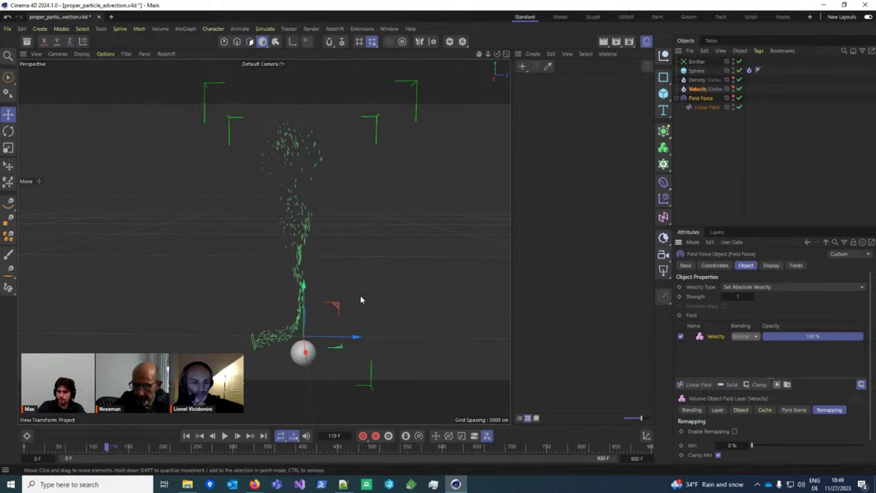
pyautogui.scroll(-1, 774, 428)
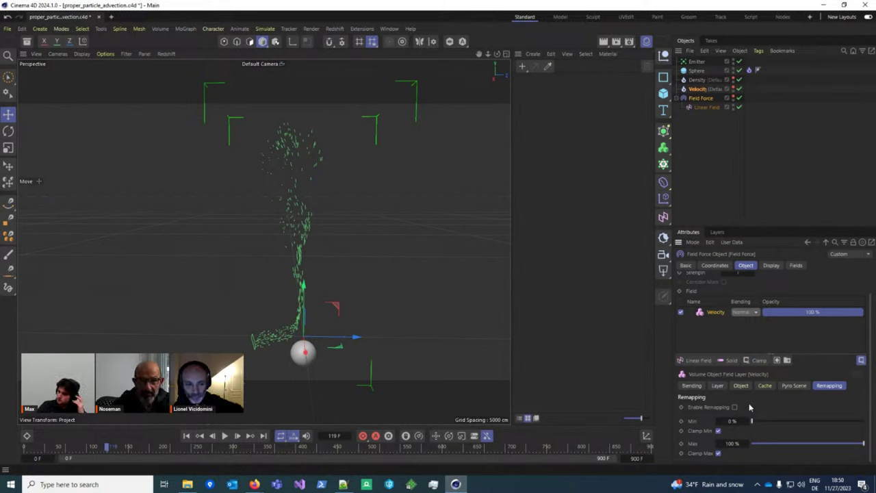
pyautogui.scroll(2, 749, 407)
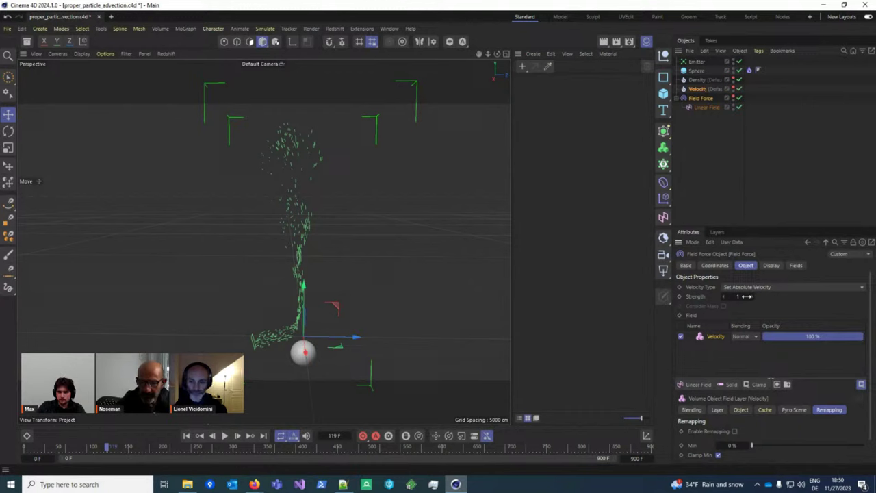
# Step: Play the simulation briefly, pause, and select the Emitter
pyautogui.click(225, 436)
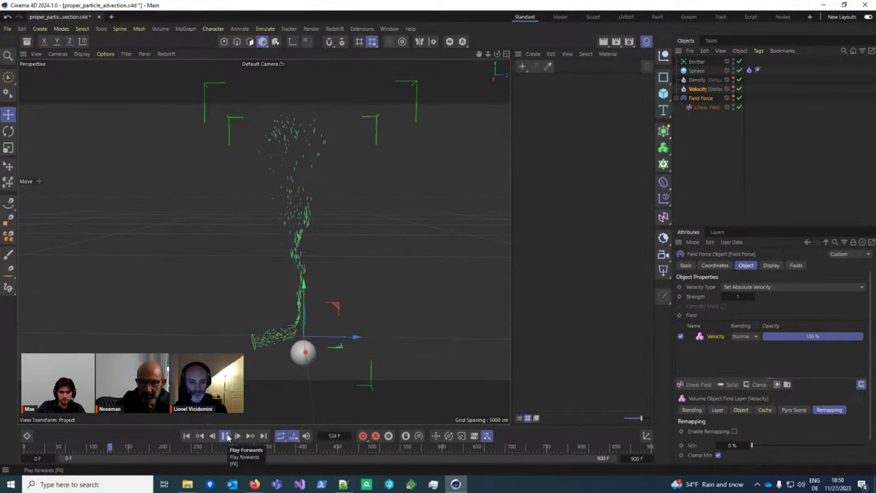
pyautogui.click(225, 436)
pyautogui.click(696, 62)
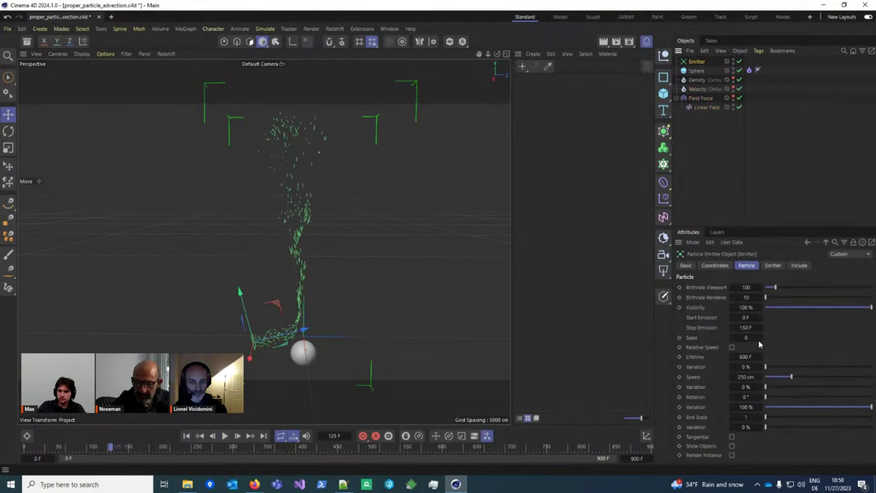
# Step: Set the Emitter's viewport birthrate to 1000, replay from frame 0, and select Density
pyautogui.click(755, 291)
pyautogui.write('1000')
pyautogui.press('Return')
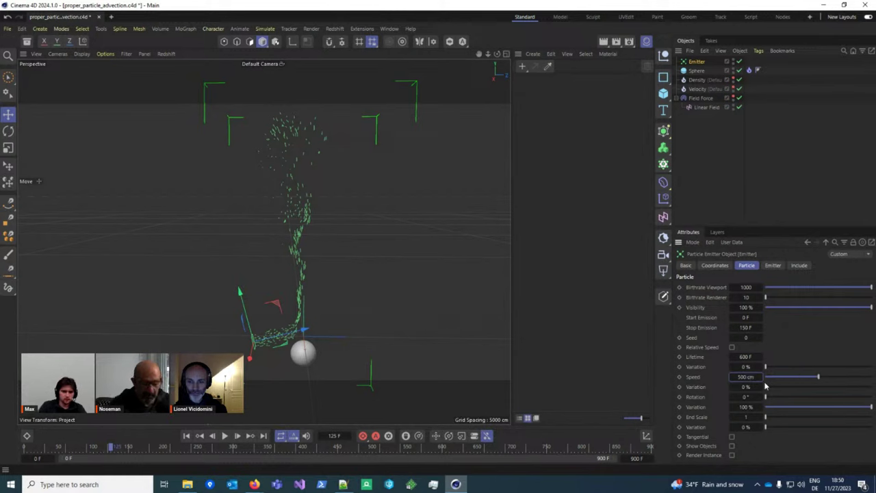
pyautogui.click(186, 435)
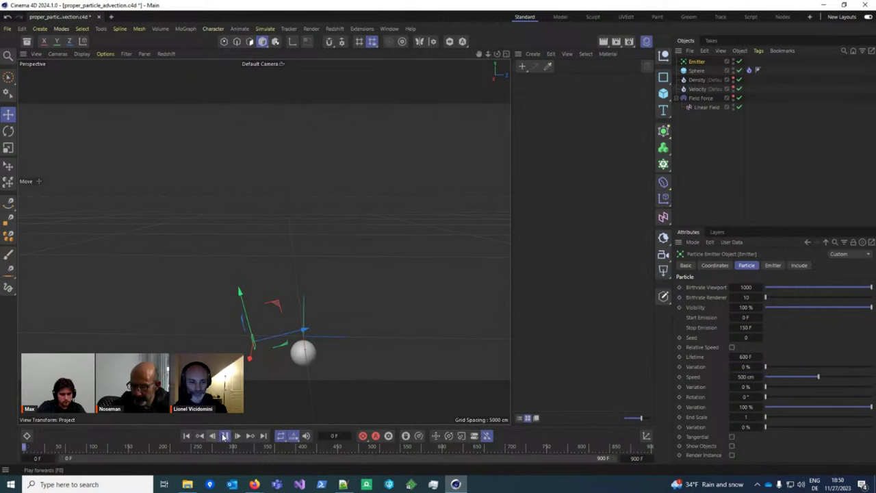
pyautogui.click(225, 436)
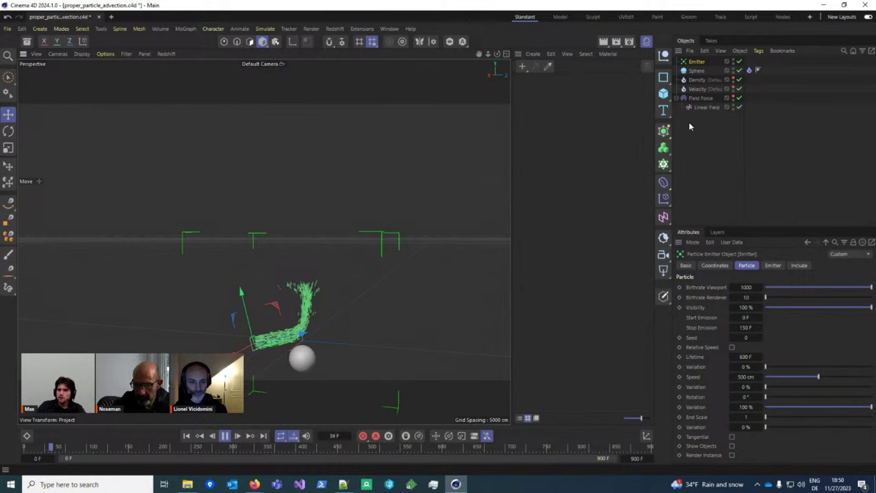
pyautogui.click(696, 79)
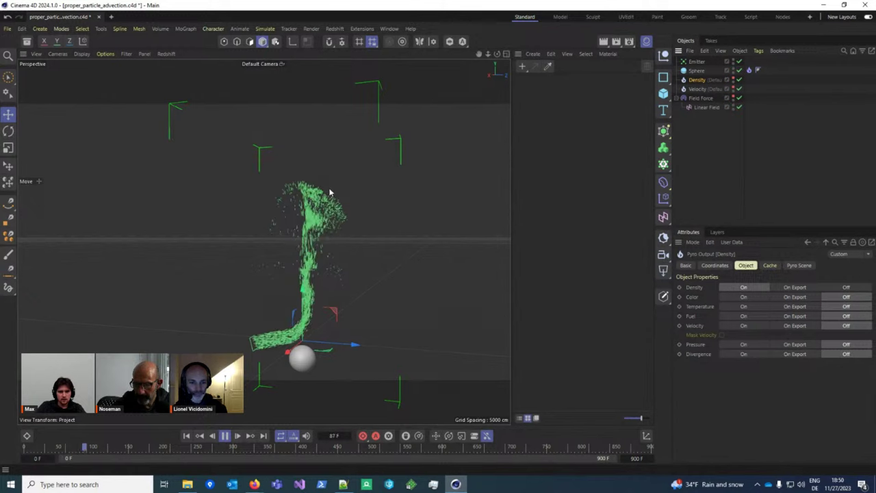
# Step: Enable Draw Pyro in the project's Simulation settings
pyautogui.hotkey('ctrl', 'd')
pyautogui.scroll(-3, 770, 373)
pyautogui.scroll(-10, 770, 373)
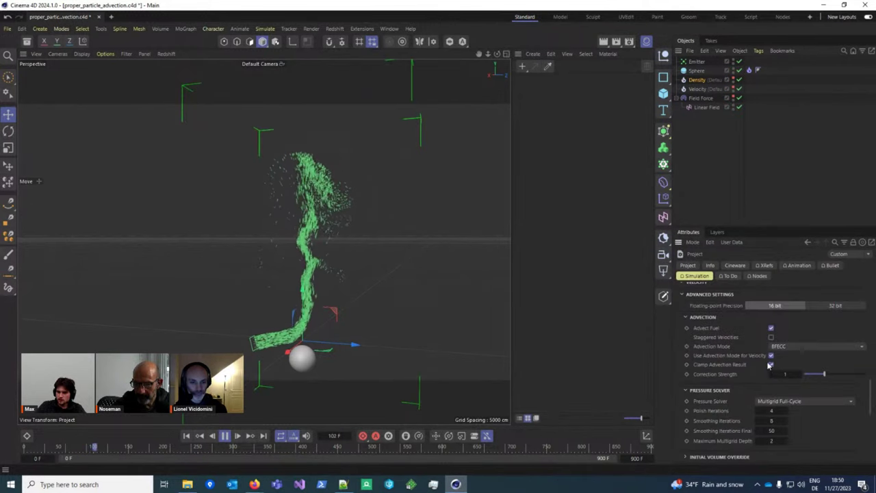
pyautogui.click(744, 376)
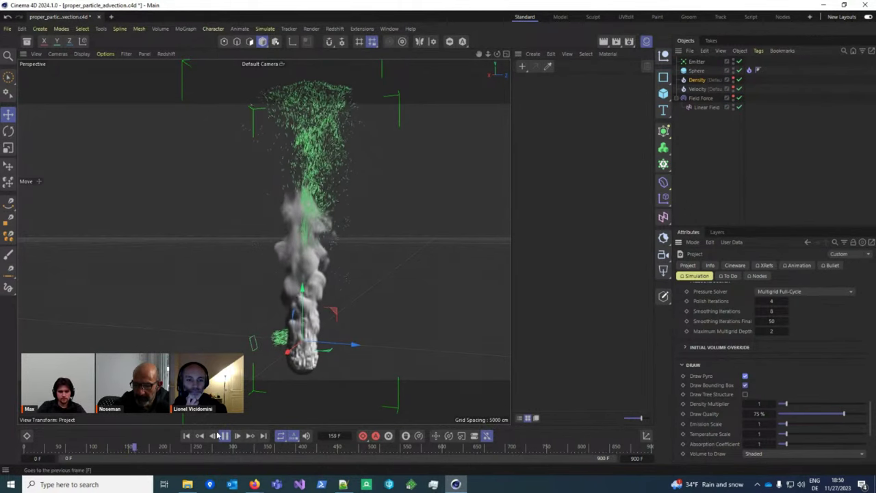
# Step: Pause, orbit in close to the smoke column, then replay from the first frame
pyautogui.press('space')
pyautogui.keyDown('alt'); pyautogui.moveTo(216, 246); pyautogui.dragTo(290, 350); pyautogui.keyUp('alt')
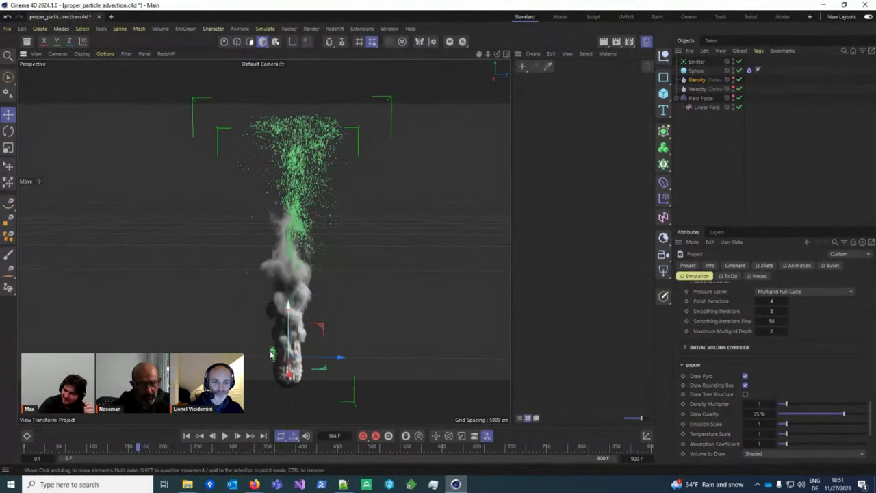
pyautogui.keyDown('alt'); pyautogui.moveTo(272, 353); pyautogui.dragTo(296, 313); pyautogui.keyUp('alt')
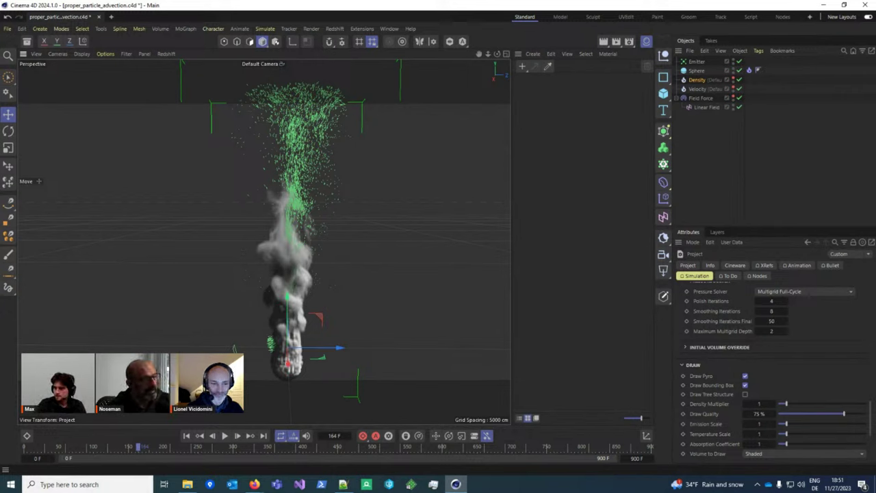
pyautogui.hotkey('alt', 'Tab')
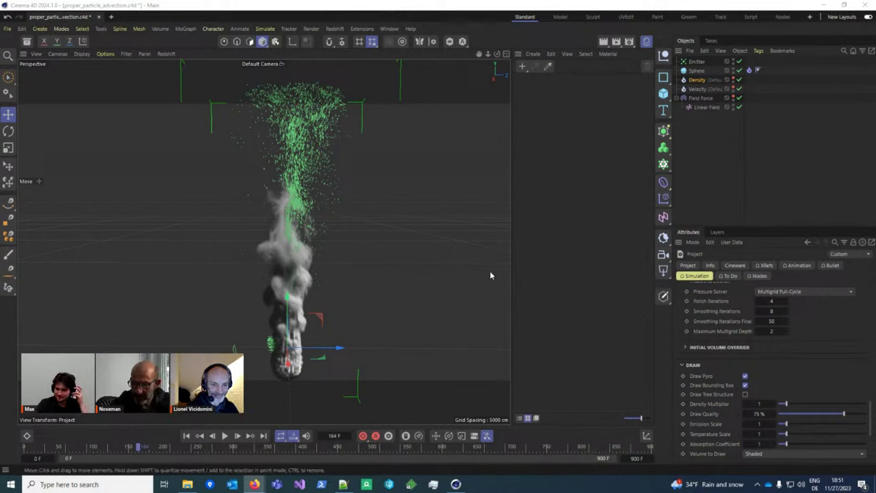
pyautogui.click(198, 435)
pyautogui.click(225, 435)
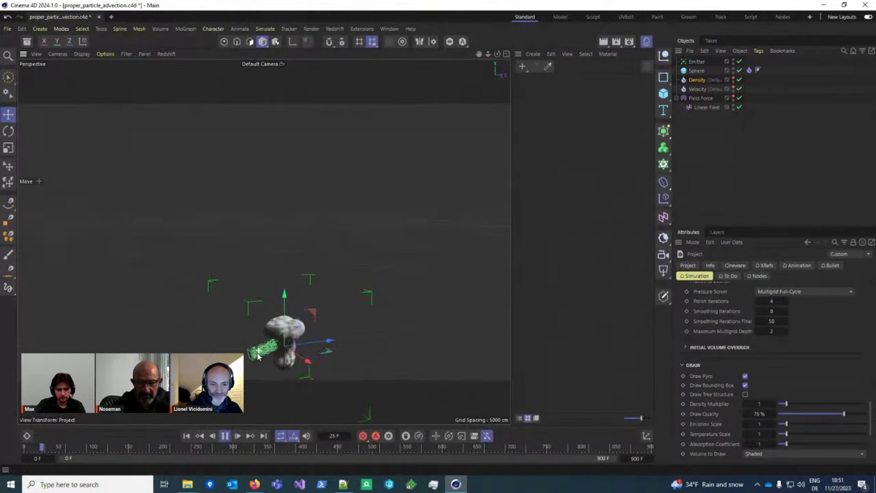
# Step: Pause the simulation playback and move on to a fresh, empty Untitled 2 scene
pyautogui.click(224, 435)
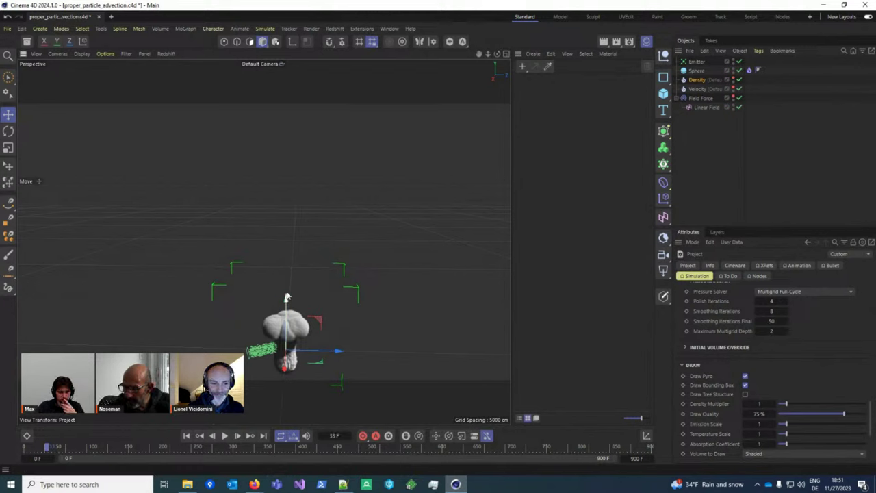
pyautogui.click(186, 484)
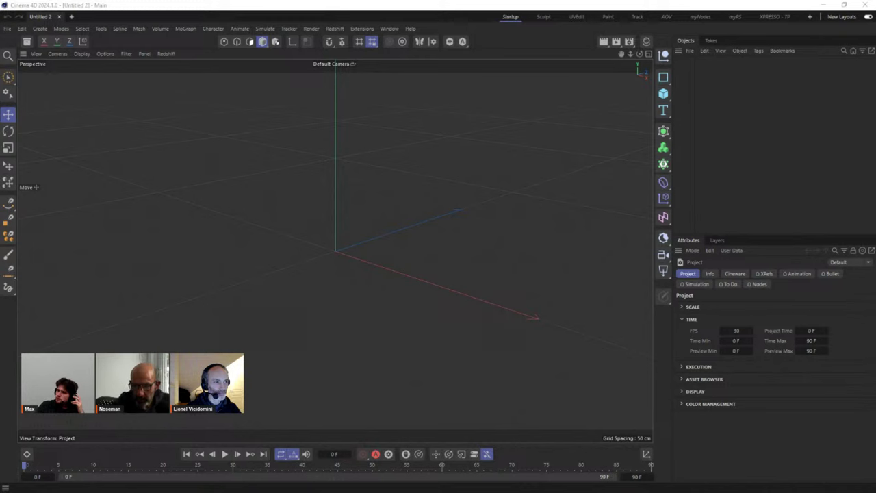
# Step: Add a cube to the new scene, then delete it again
pyautogui.click(663, 94)
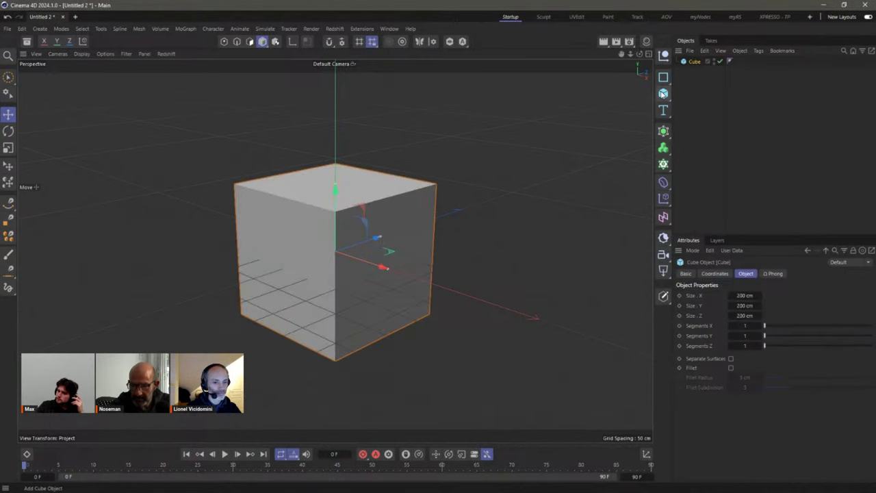
pyautogui.click(697, 125)
pyautogui.click(691, 63)
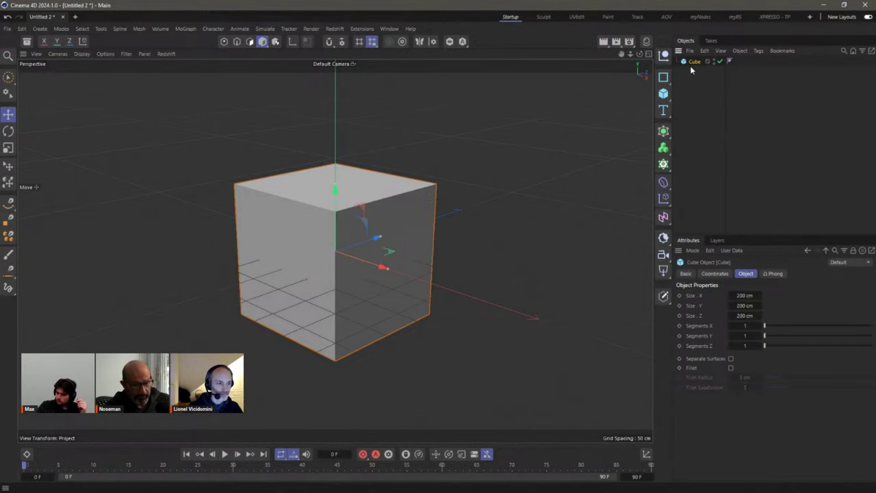
pyautogui.press('Delete')
# Step: Create a Text Spline under an Extrude, aligned to Middle, in Roboto Black
pyautogui.moveTo(663, 109); pyautogui.dragTo(699, 136)
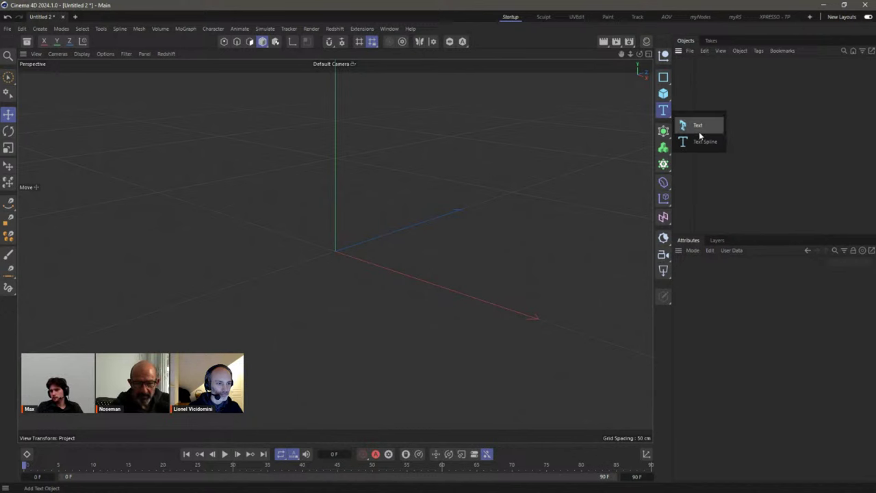
pyautogui.click(704, 143)
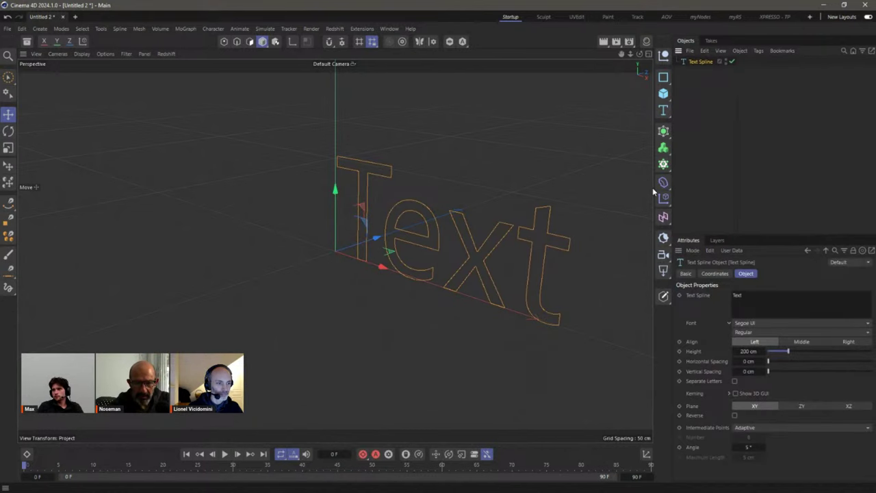
pyautogui.moveTo(663, 182); pyautogui.dragTo(718, 173)
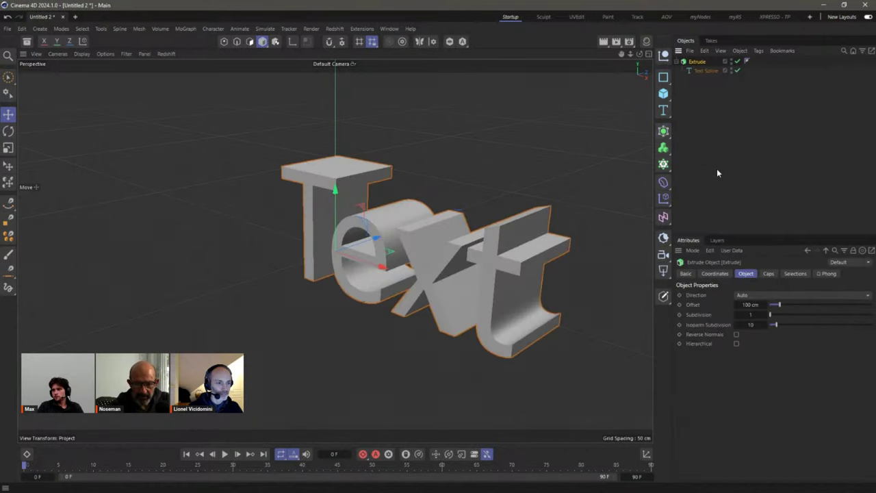
pyautogui.click(705, 71)
pyautogui.click(797, 341)
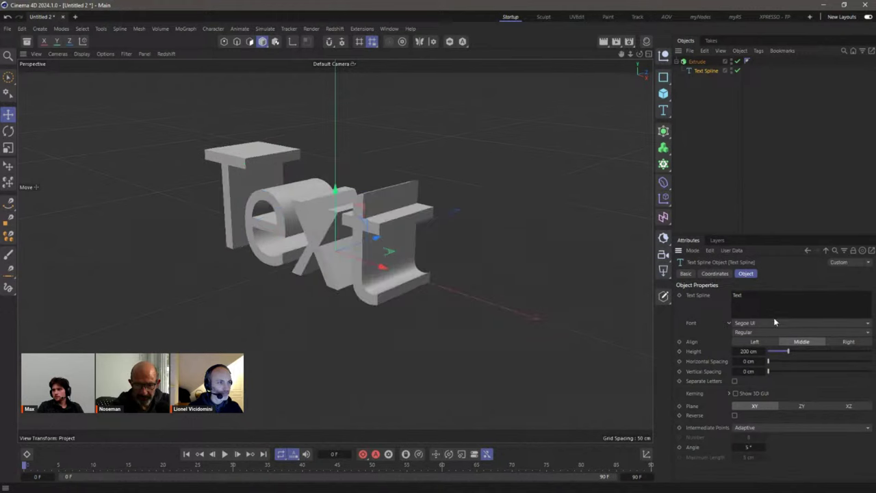
pyautogui.click(750, 327)
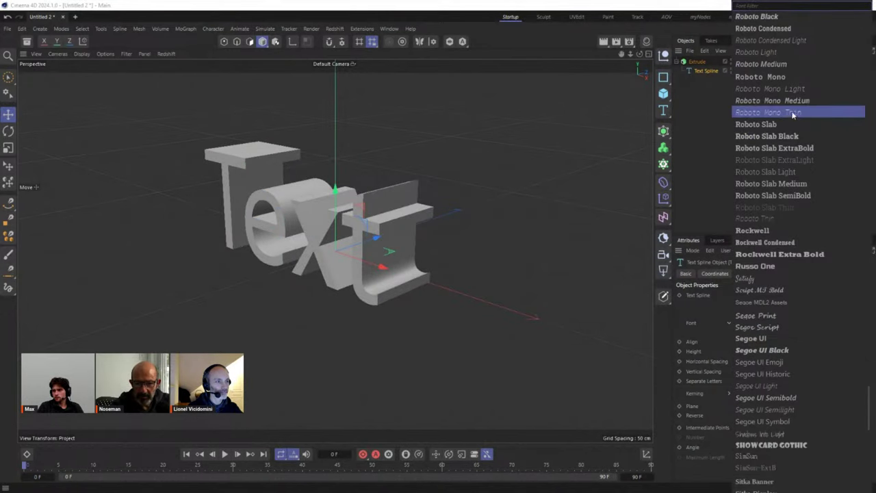
pyautogui.click(771, 17)
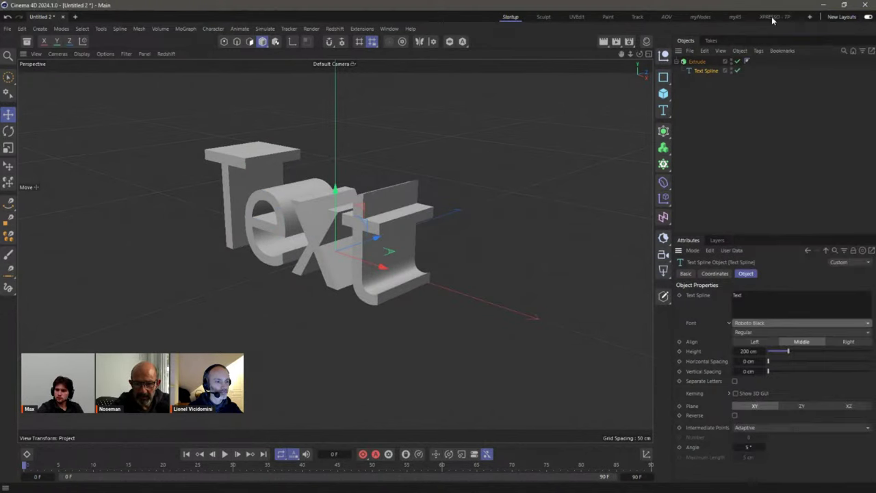
# Step: Set the Extrude direction to Z with a 33 cm offset
pyautogui.click(697, 62)
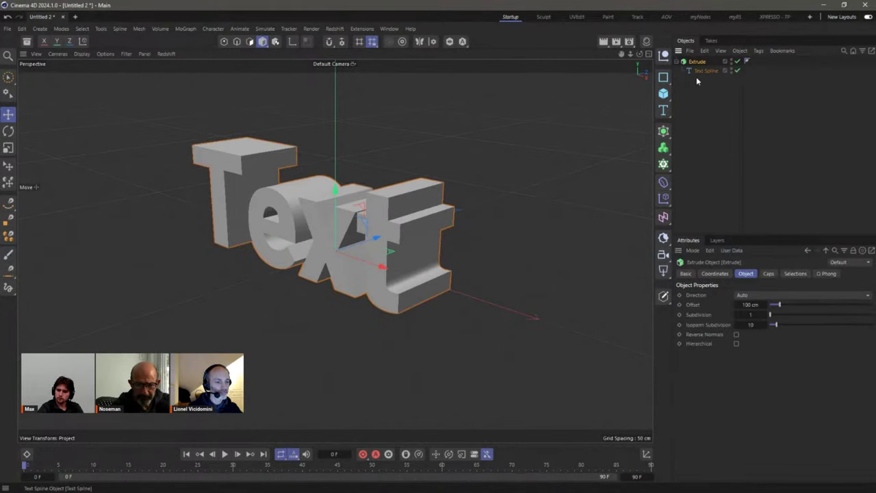
pyautogui.click(777, 295)
pyautogui.click(773, 331)
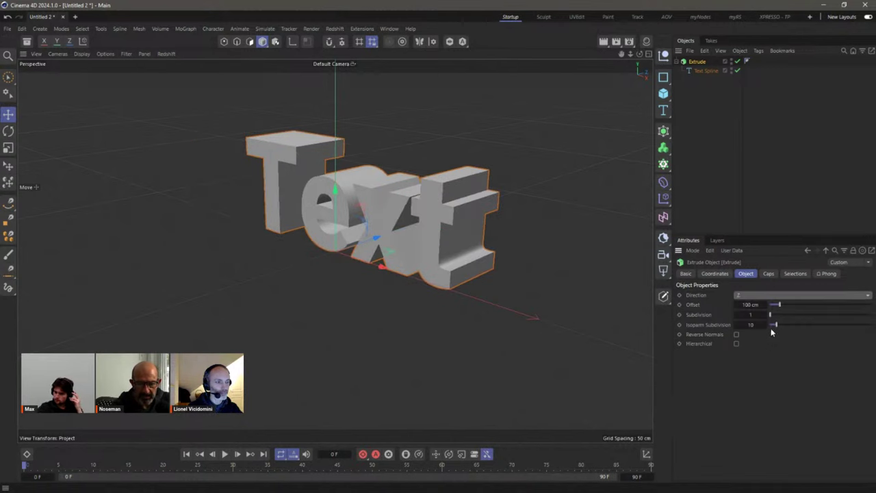
pyautogui.moveTo(780, 306); pyautogui.dragTo(772, 309)
pyautogui.click(704, 182)
pyautogui.keyDown('alt'); pyautogui.moveTo(314, 253); pyautogui.dragTo(402, 253); pyautogui.keyUp('alt')
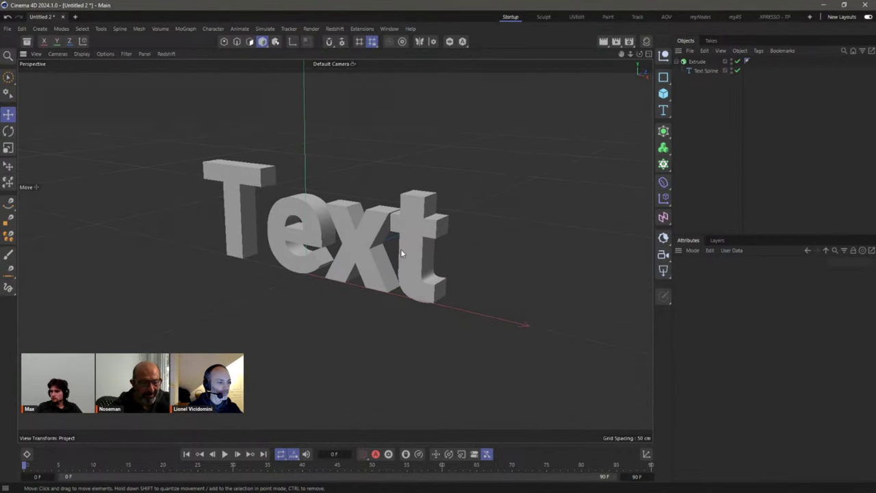
pyautogui.click(697, 62)
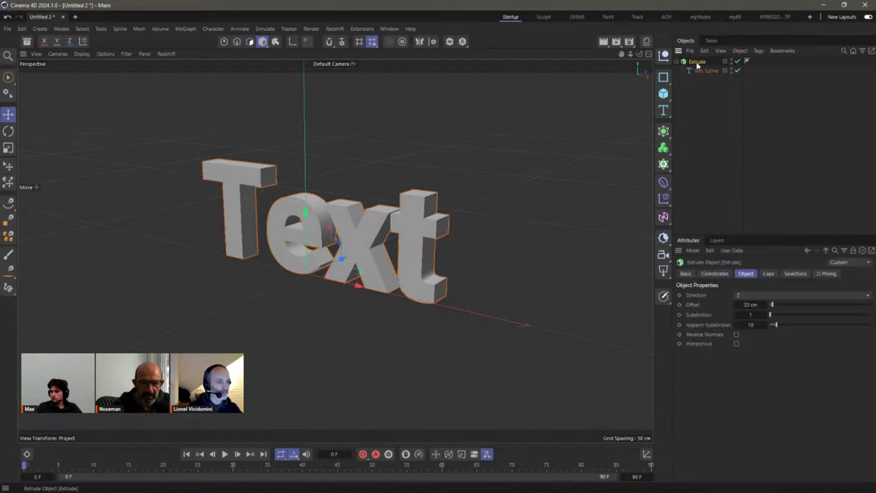
pyautogui.rightClick(696, 63)
pyautogui.click(685, 184)
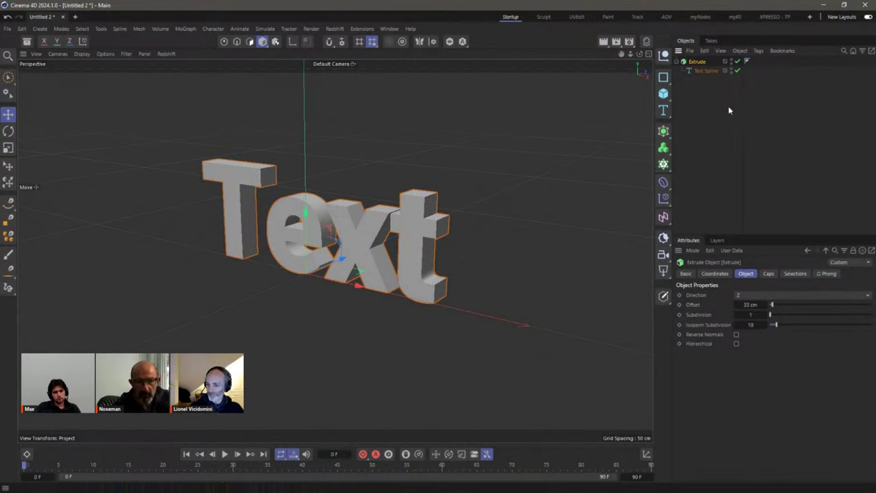
# Step: Wrap the Extrude in a fog Volume Builder with a finer voxel size
pyautogui.keyDown('alt'); pyautogui.click(662, 149); pyautogui.keyUp('alt')
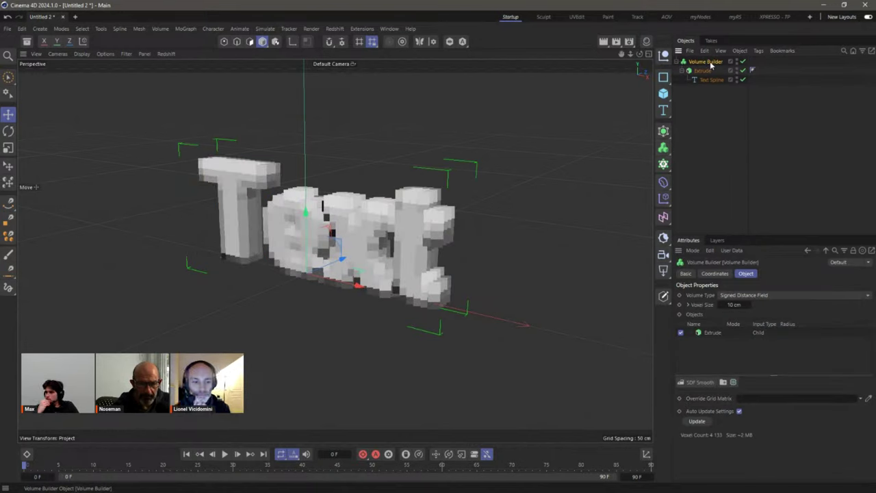
pyautogui.click(739, 298)
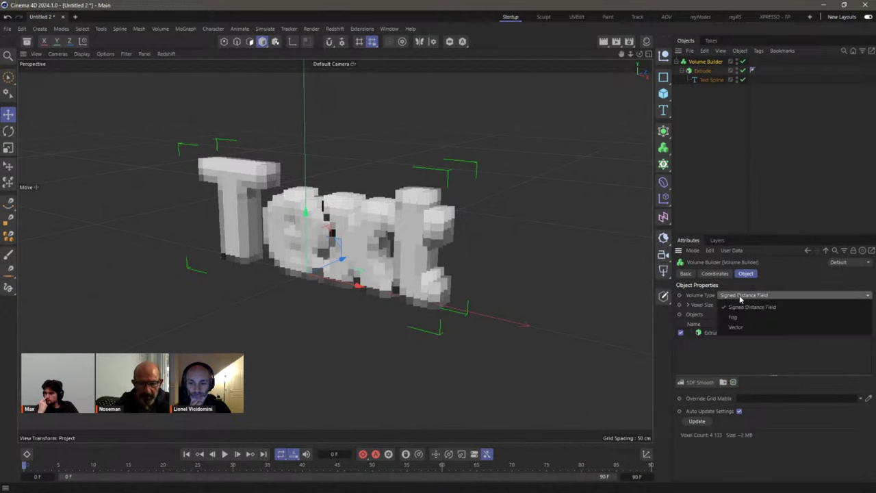
pyautogui.click(743, 319)
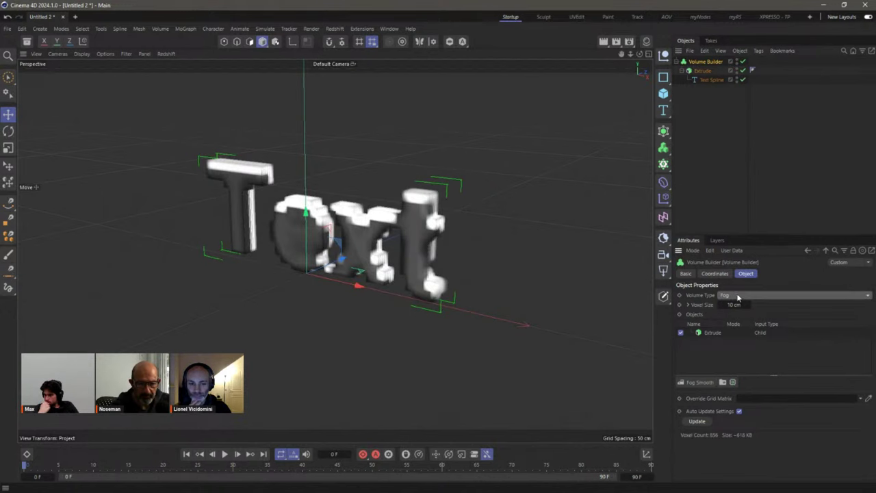
pyautogui.click(740, 298)
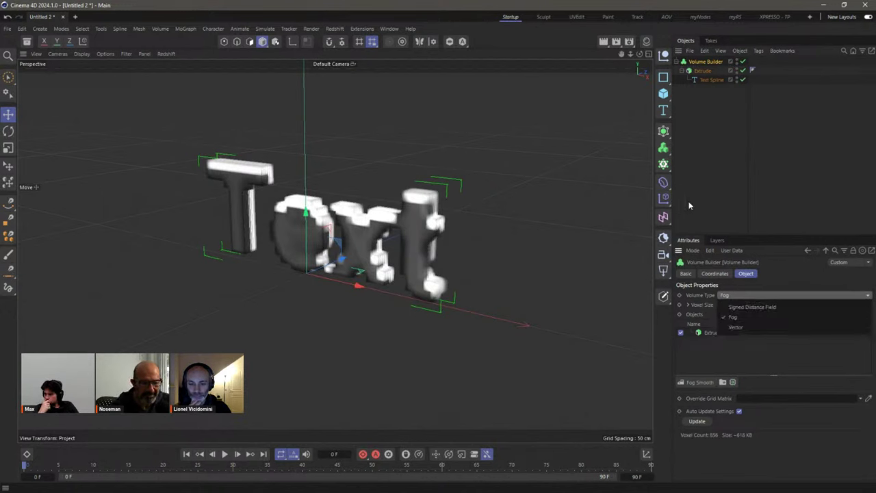
pyautogui.click(689, 205)
pyautogui.click(745, 306)
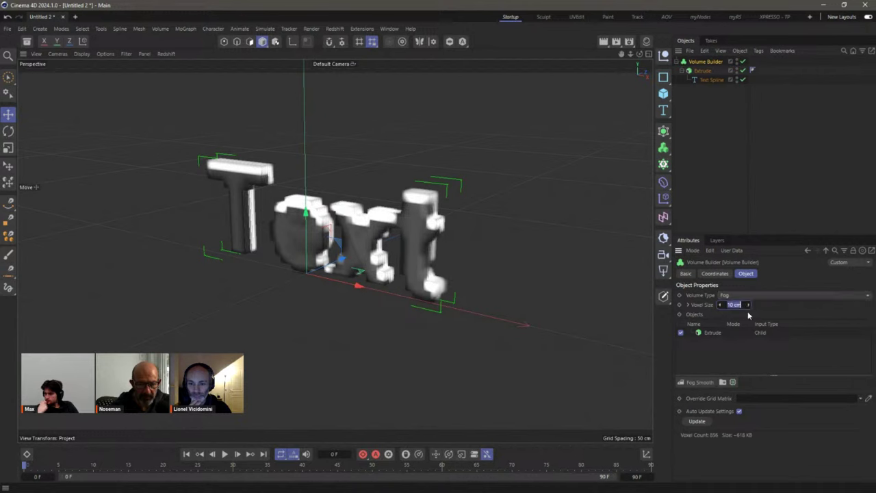
pyautogui.write('1')
pyautogui.press('Return')
pyautogui.click(504, 250)
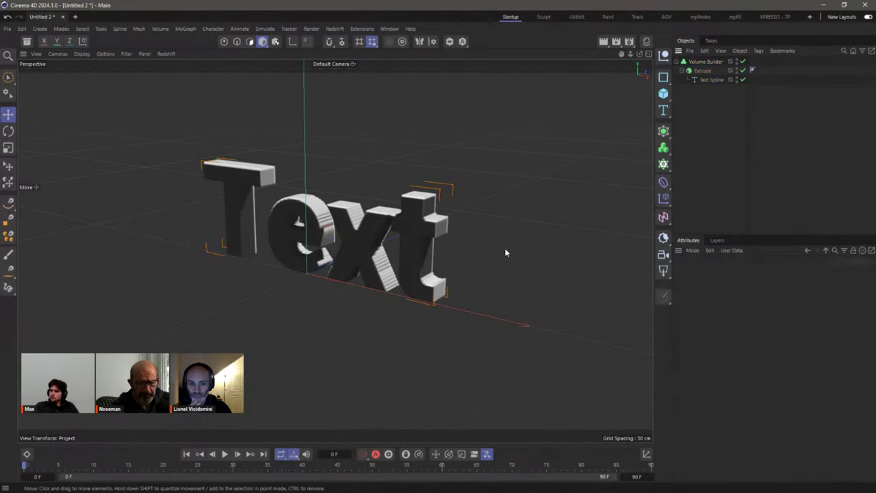
pyautogui.keyDown('alt'); pyautogui.moveTo(504, 250); pyautogui.dragTo(496, 207); pyautogui.keyUp('alt')
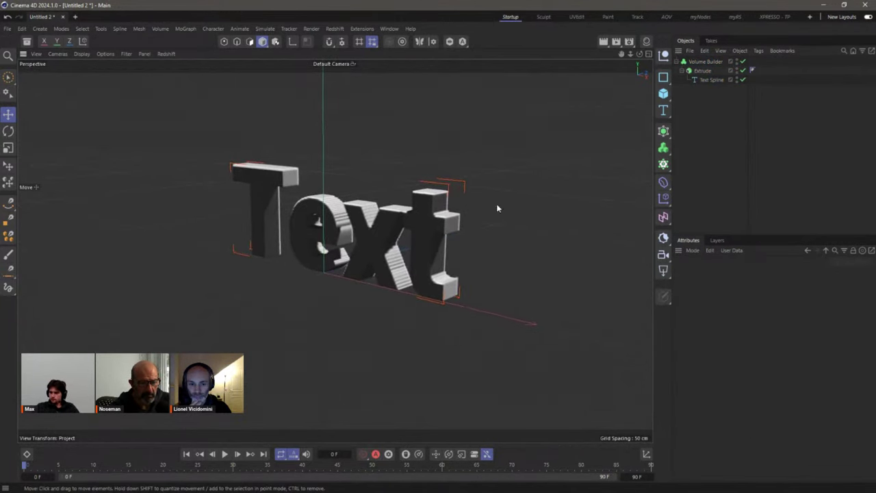
# Step: Add a Group Field set to Multiply and put a Random Field layer inside it
pyautogui.click(702, 63)
pyautogui.click(672, 219)
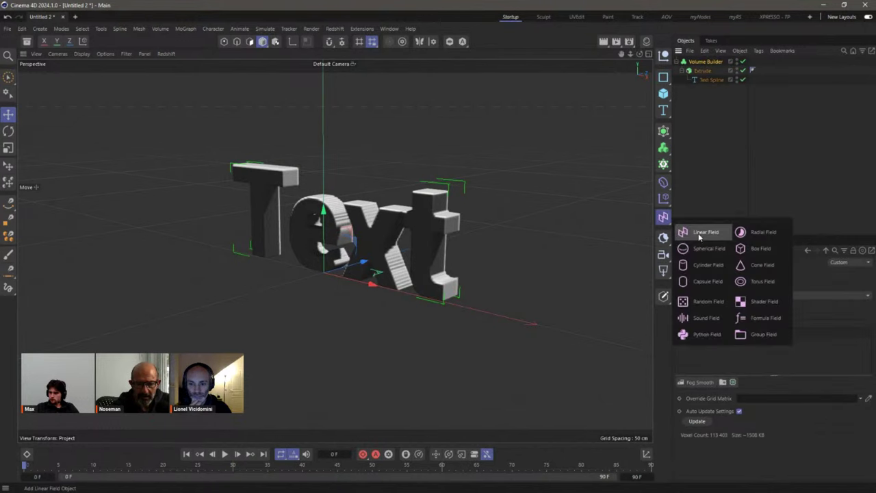
pyautogui.click(749, 340)
pyautogui.click(702, 62)
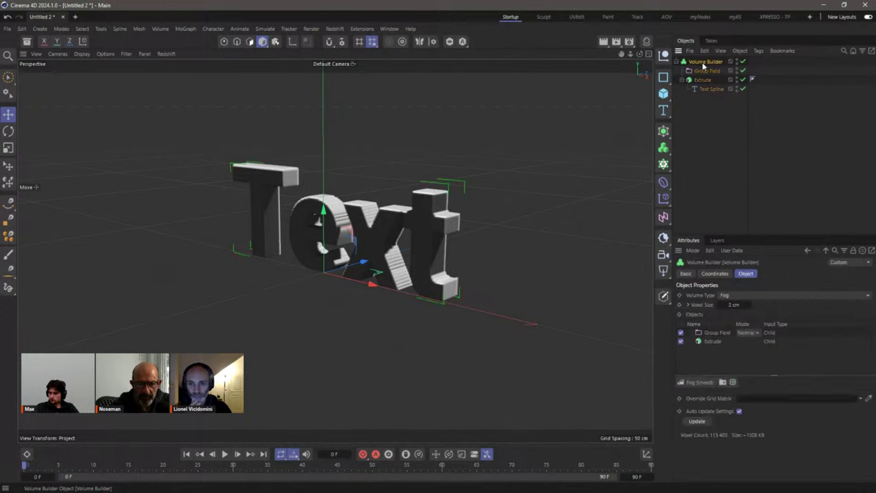
pyautogui.click(747, 333)
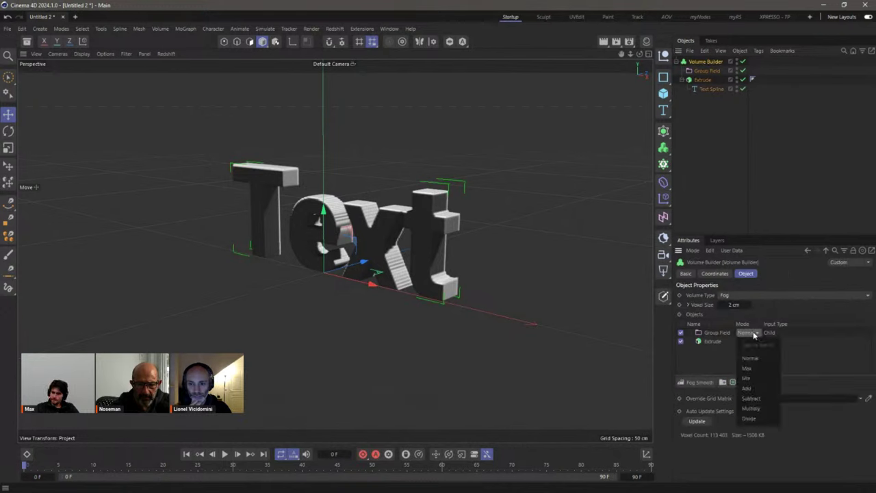
pyautogui.click(763, 409)
pyautogui.click(707, 70)
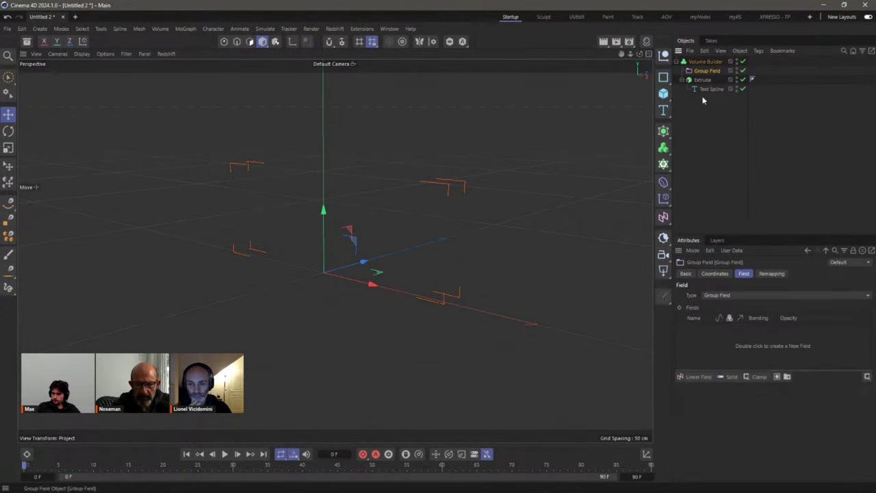
pyautogui.moveTo(698, 376); pyautogui.dragTo(712, 472)
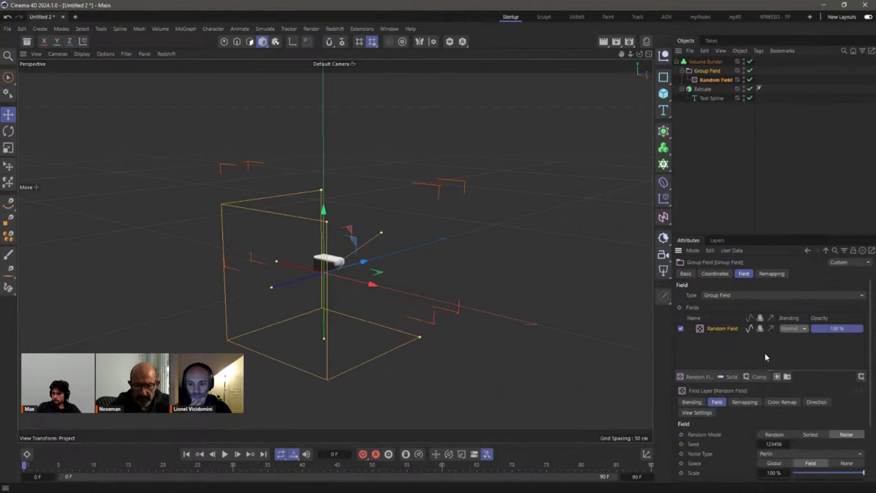
pyautogui.click(705, 62)
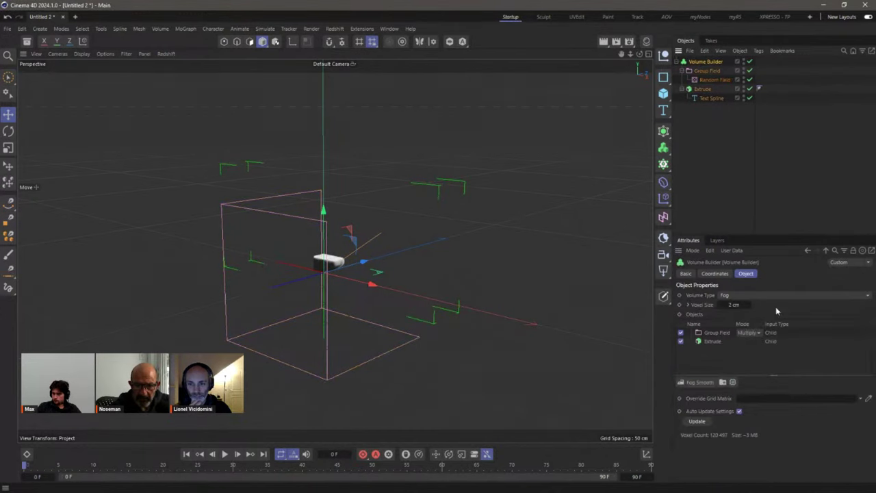
pyautogui.click(753, 334)
pyautogui.click(743, 298)
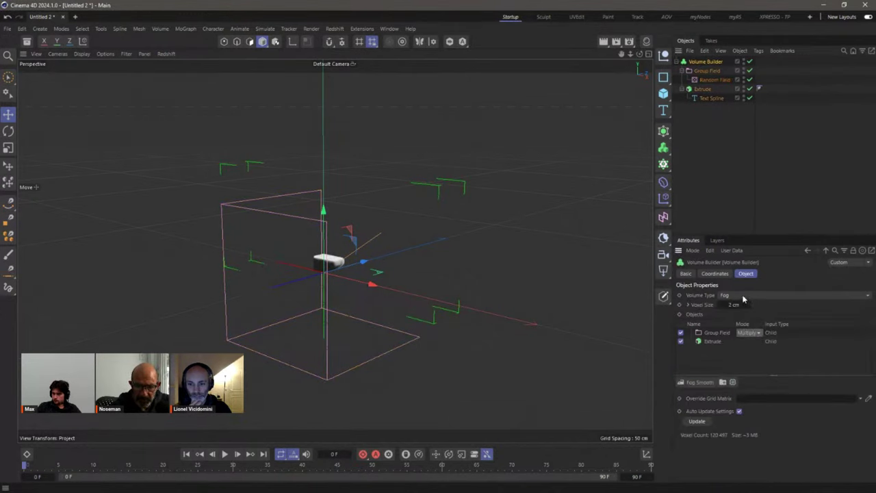
pyautogui.click(713, 333)
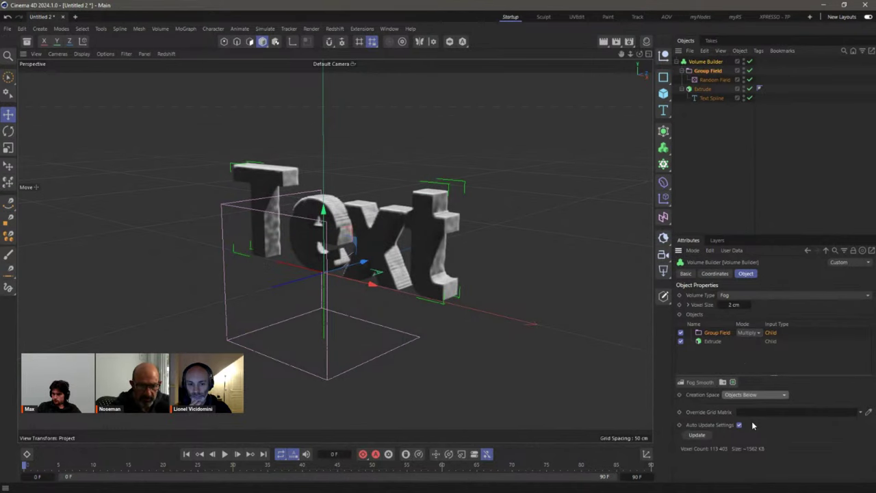
# Step: Set the Random Field noise to Luka with a scale of about 862%
pyautogui.click(714, 79)
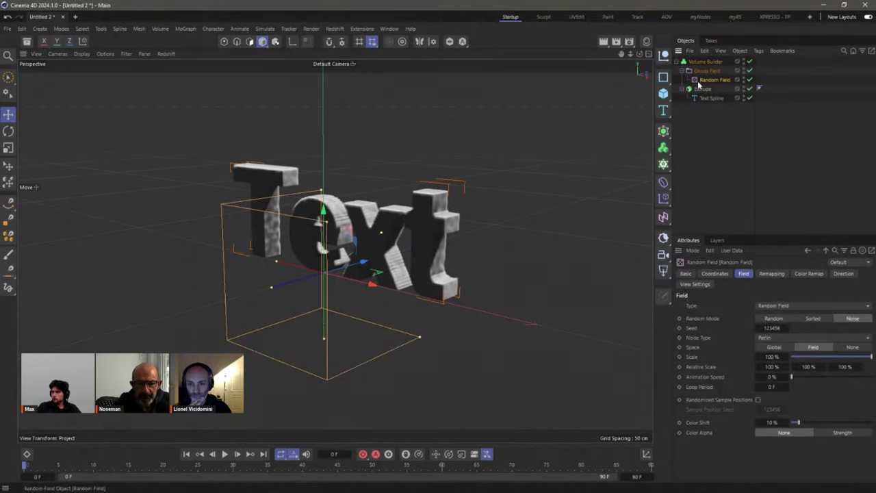
pyautogui.click(774, 338)
pyautogui.click(790, 132)
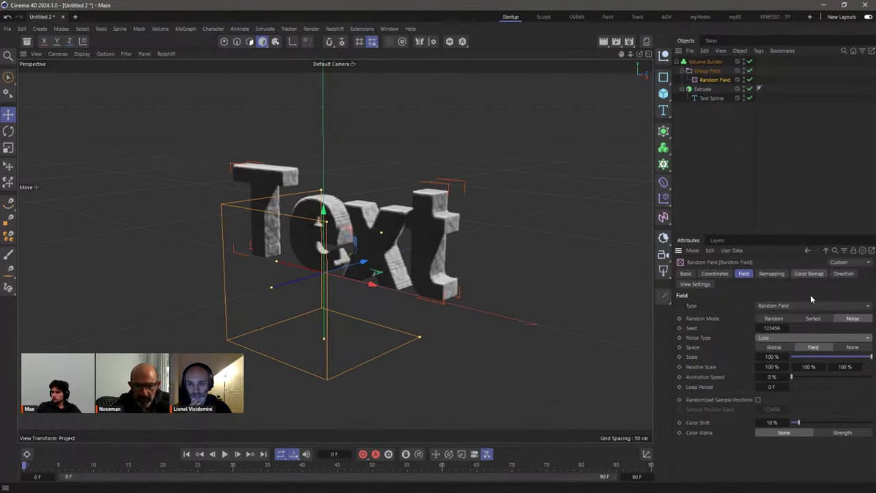
pyautogui.moveTo(772, 356); pyautogui.dragTo(856, 356)
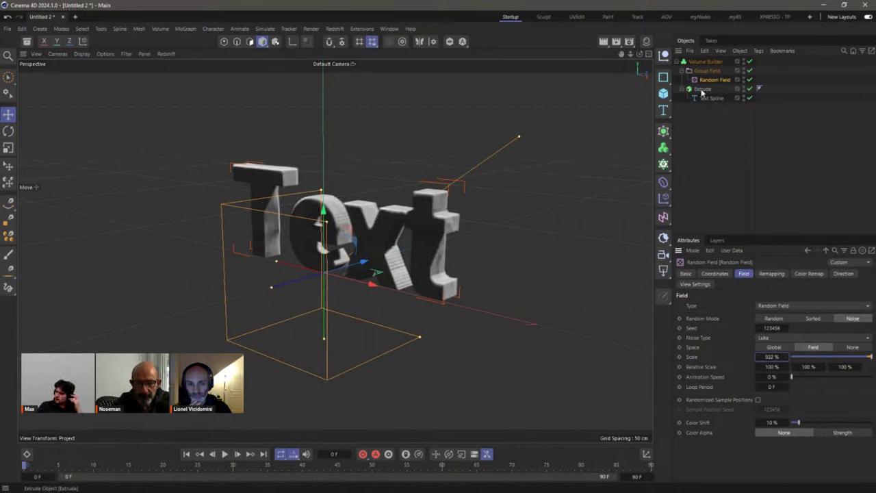
pyautogui.click(703, 62)
pyautogui.click(712, 341)
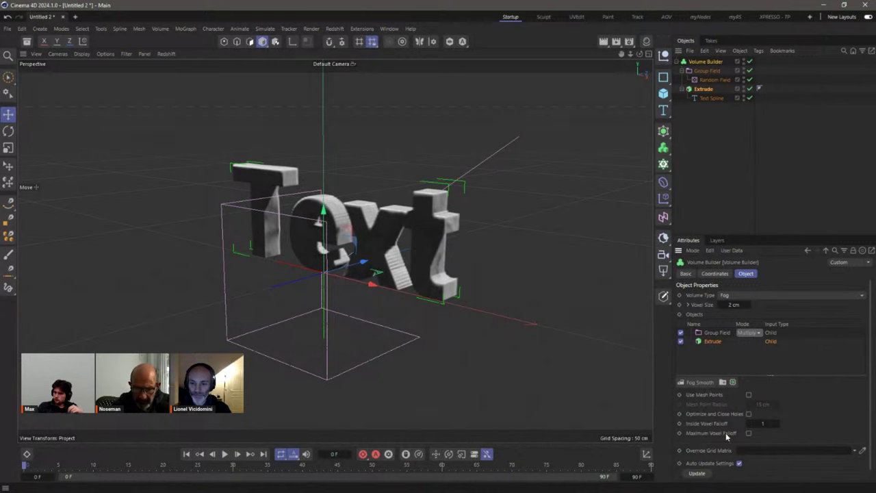
pyautogui.click(685, 147)
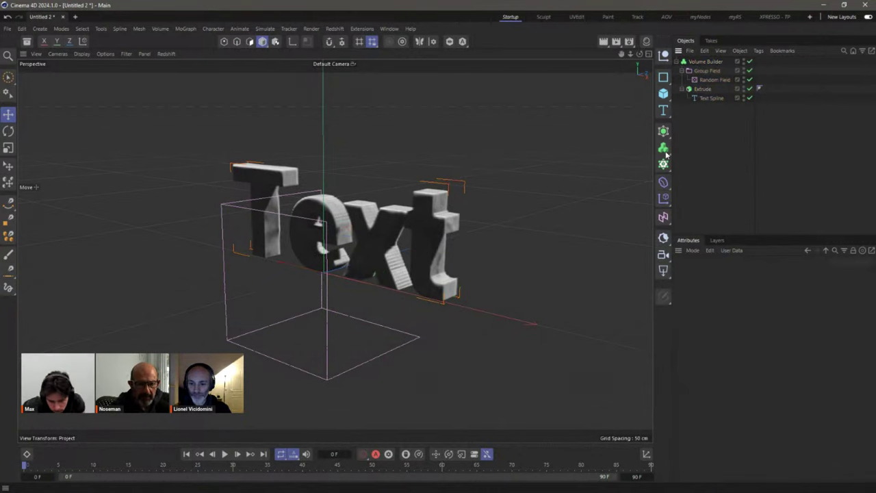
pyautogui.keyDown('alt'); pyautogui.moveTo(383, 219); pyautogui.dragTo(485, 246); pyautogui.keyUp('alt')
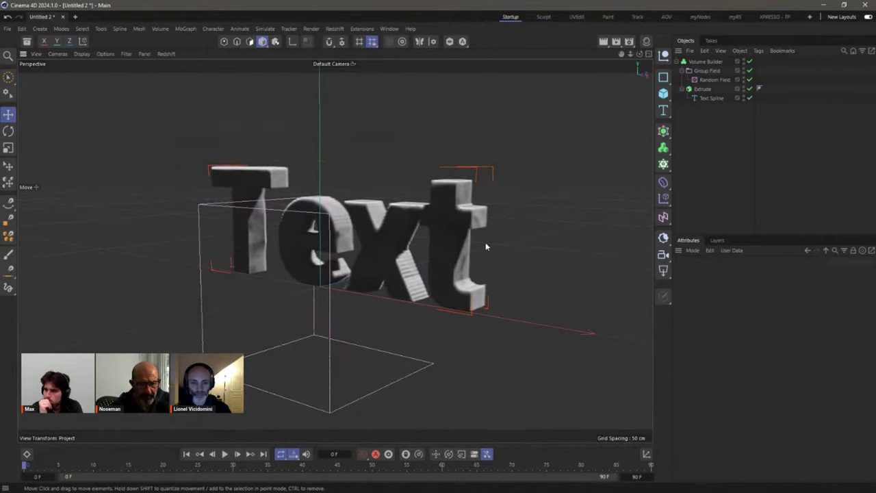
# Step: Rename the Volume Builder to density, duplicate it, and delete the copy's Extrude
pyautogui.doubleClick(697, 60)
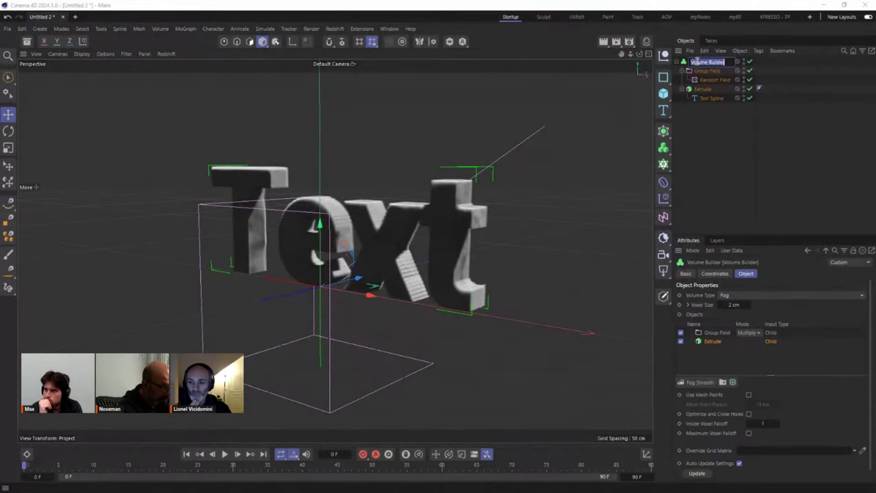
pyautogui.write('de')
pyautogui.write('pth')
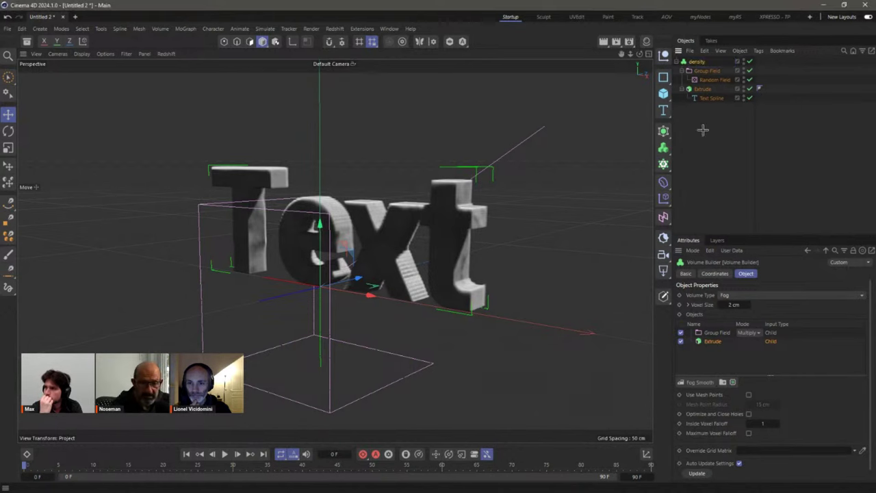
pyautogui.click(675, 64)
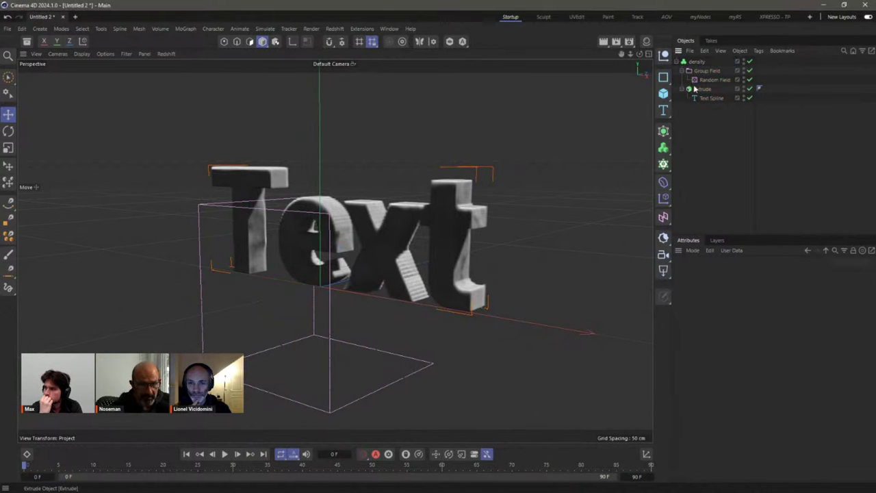
pyautogui.keyDown('ctrl'); pyautogui.moveTo(696, 62); pyautogui.dragTo(705, 139); pyautogui.keyUp('ctrl')
pyautogui.click(707, 183)
pyautogui.click(698, 145)
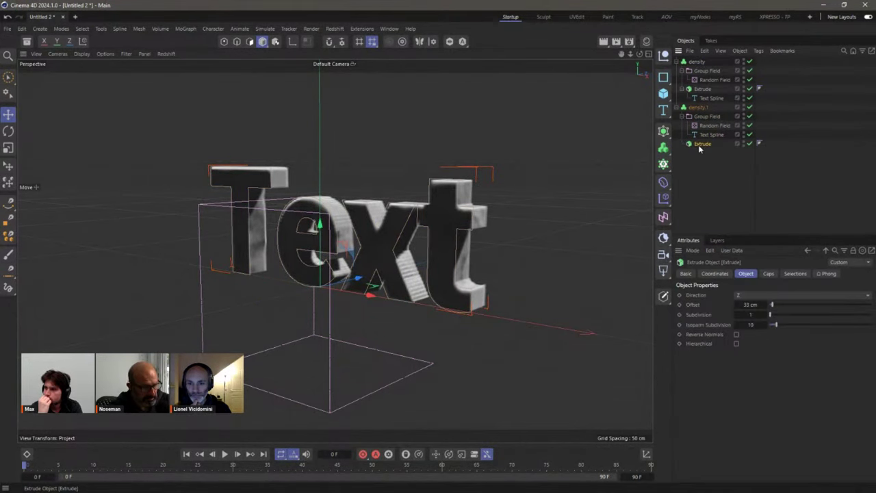
pyautogui.press('Delete')
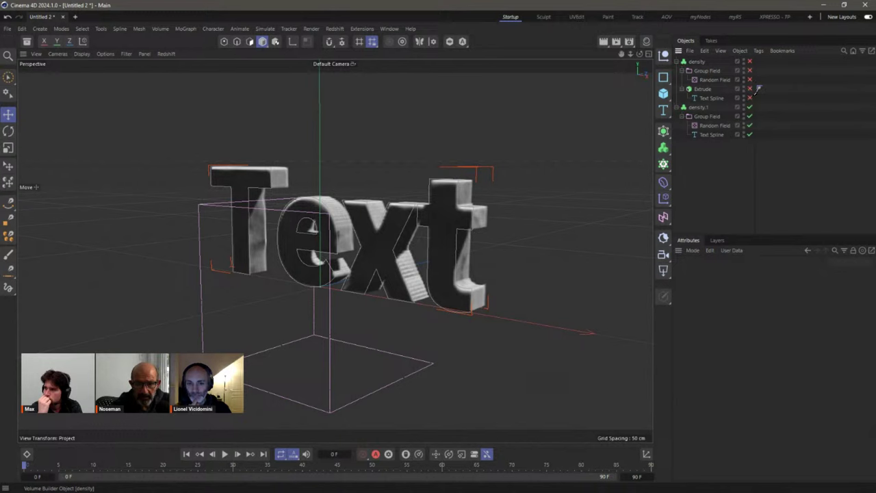
# Step: Rename the copy to temperature and move its Text Spline above the Group Field
pyautogui.click(698, 108)
pyautogui.doubleClick(698, 108)
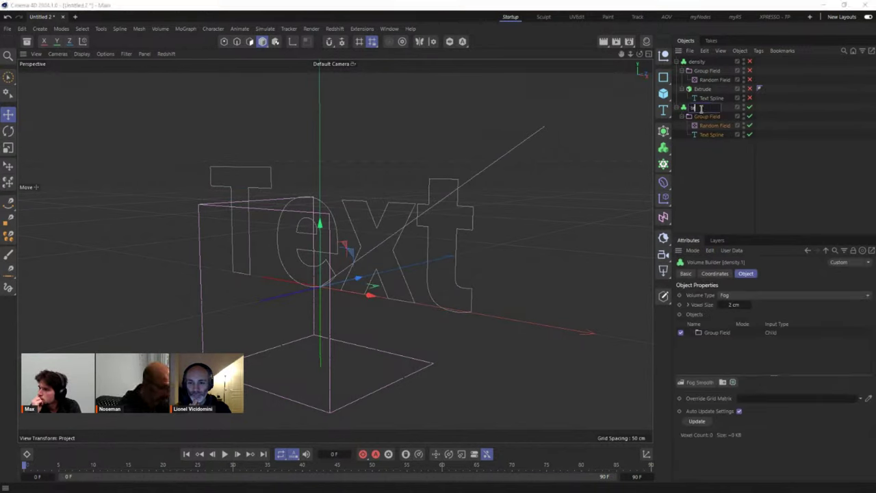
pyautogui.write('temperature')
pyautogui.press('Return')
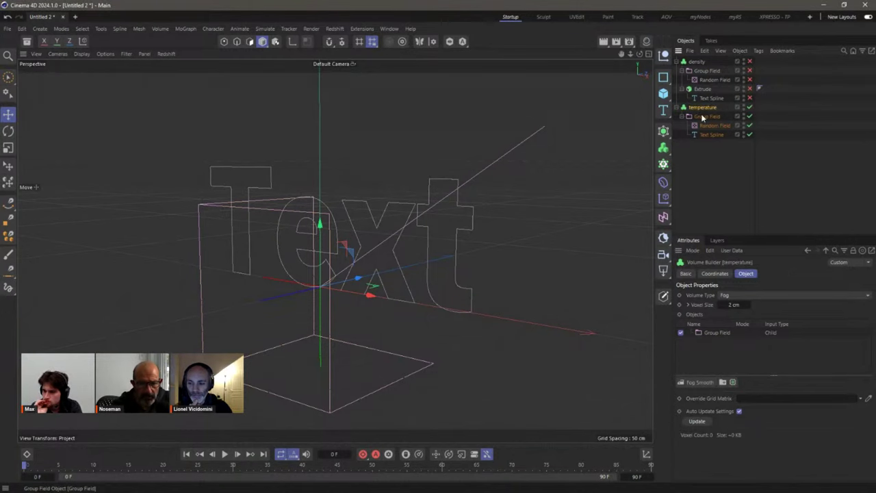
pyautogui.click(702, 117)
pyautogui.click(701, 107)
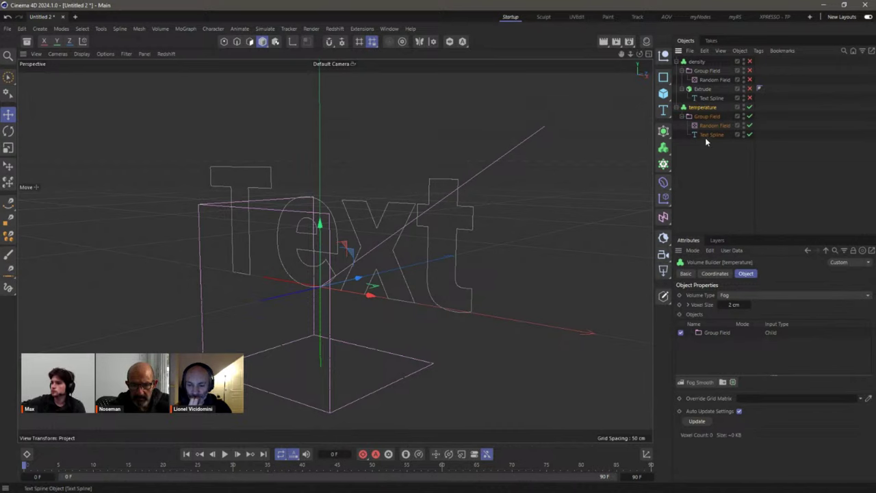
pyautogui.moveTo(707, 135); pyautogui.dragTo(702, 113)
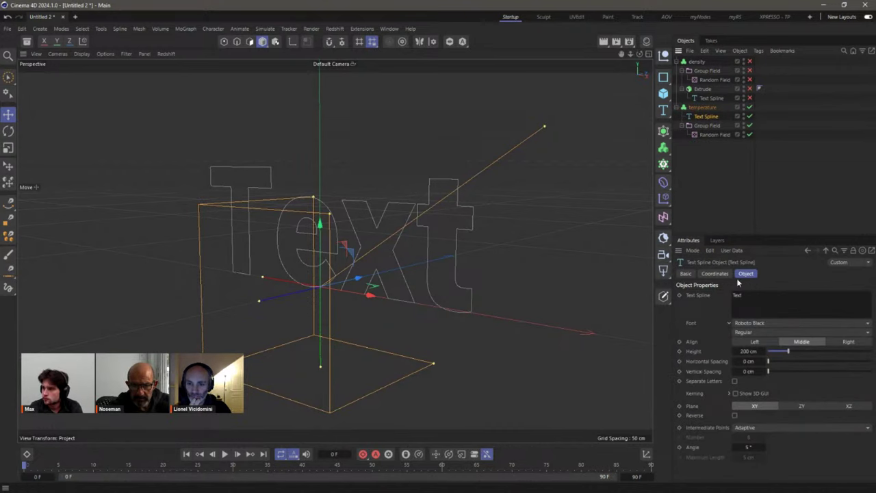
# Step: Raise the Text Spline input's Fog Smooth radius to 5.2 cm, with Group Field above it
pyautogui.click(702, 108)
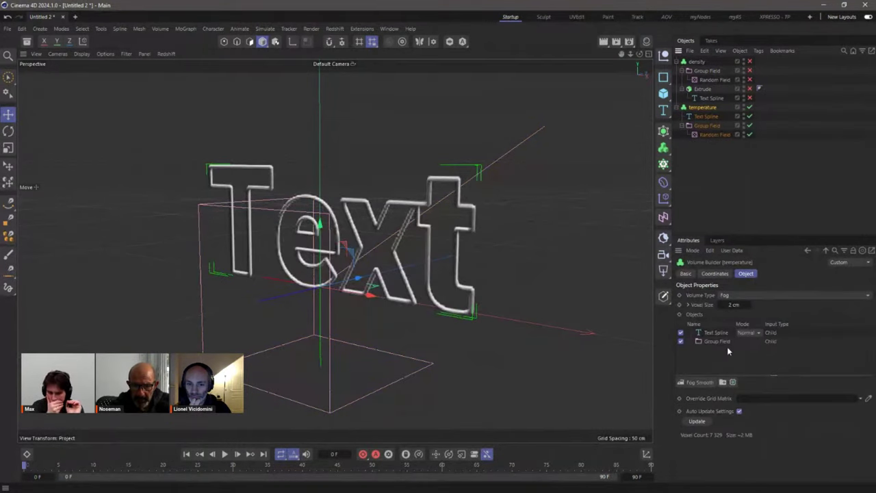
pyautogui.click(715, 333)
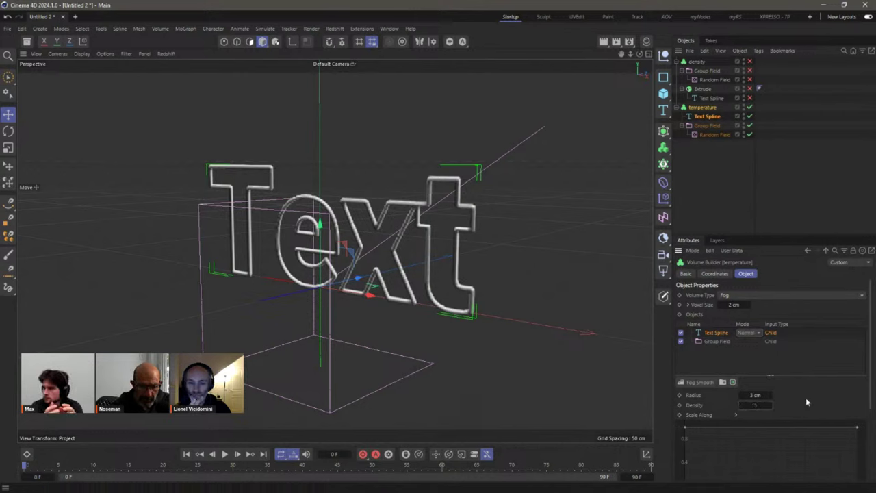
pyautogui.moveTo(770, 395); pyautogui.dragTo(775, 399)
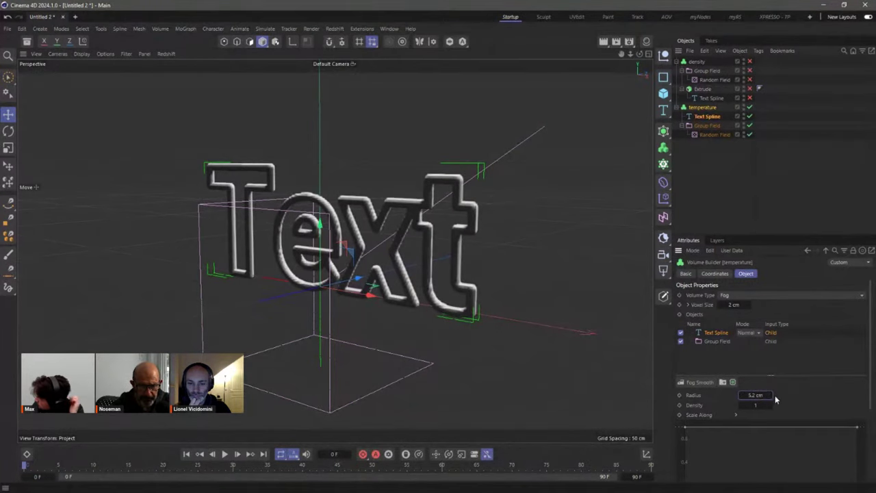
pyautogui.click(718, 350)
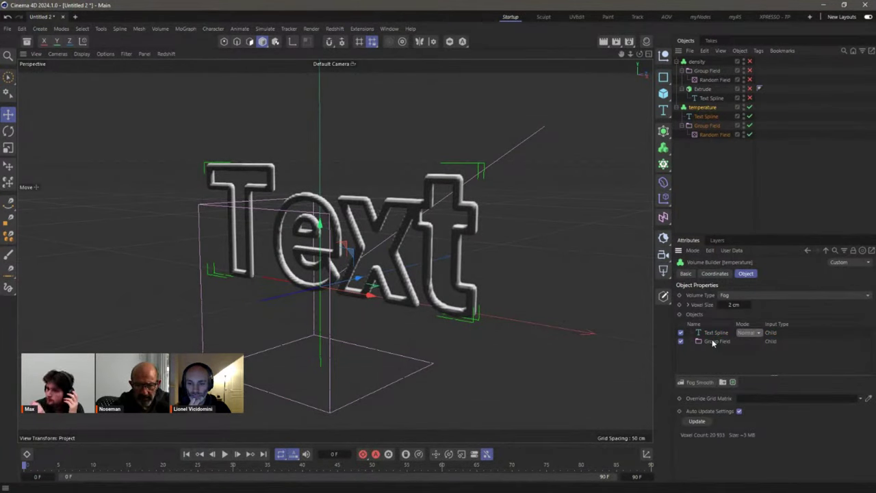
pyautogui.moveTo(711, 340); pyautogui.dragTo(714, 332)
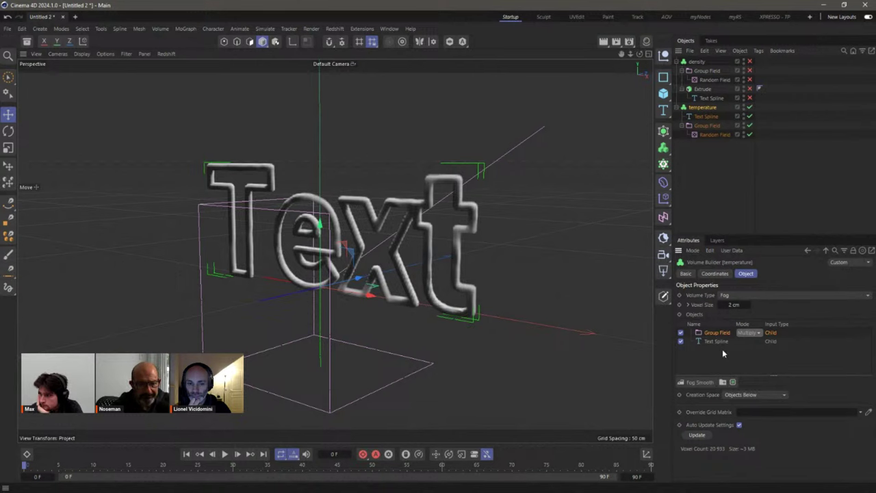
pyautogui.click(714, 153)
pyautogui.click(676, 107)
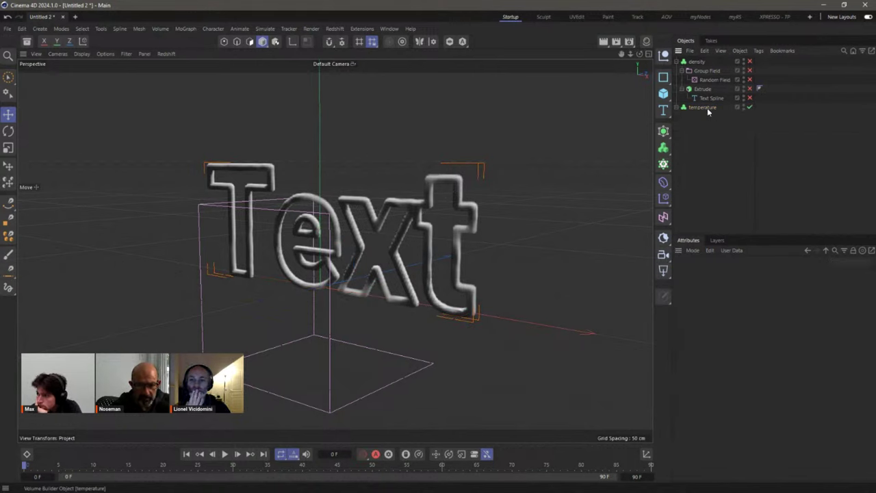
# Step: Re-enable the density volume and nudge the temperature volume slightly
pyautogui.click(681, 110)
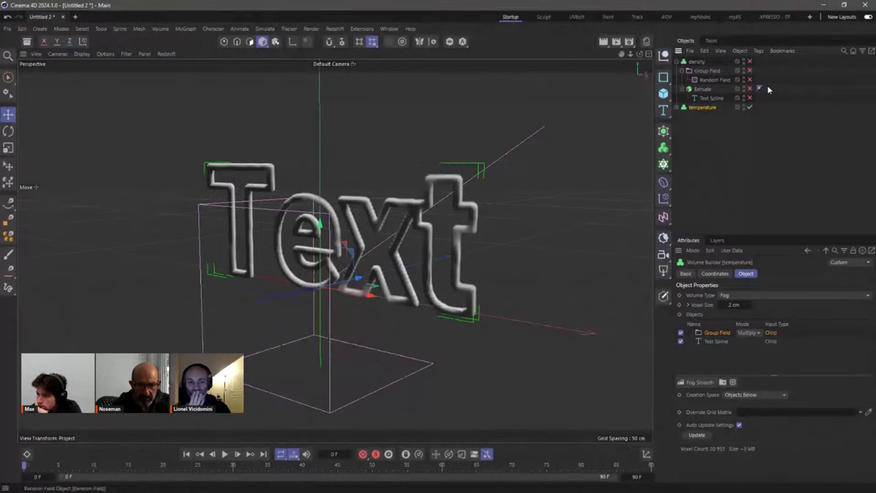
pyautogui.moveTo(748, 99); pyautogui.dragTo(749, 61)
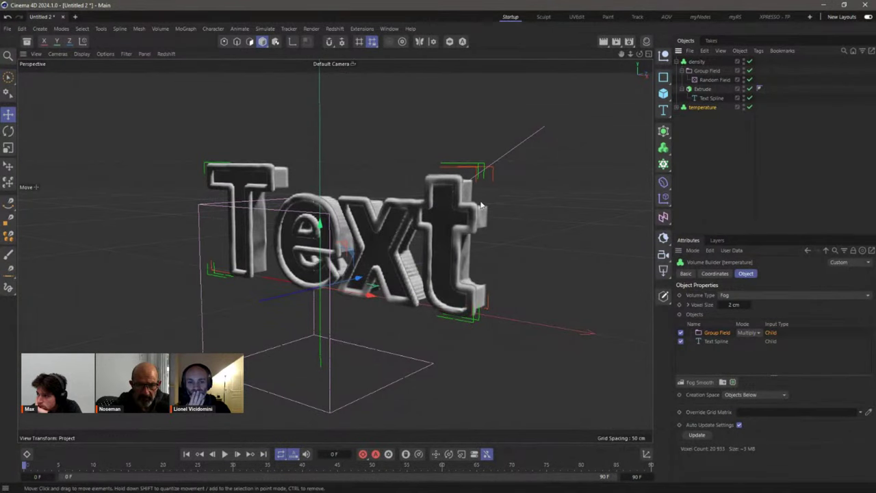
pyautogui.moveTo(356, 280); pyautogui.dragTo(360, 279)
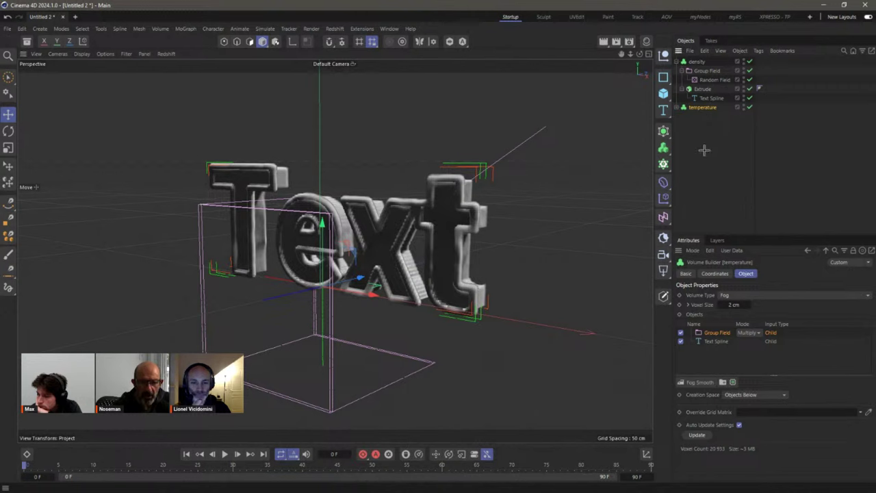
pyautogui.click(404, 231)
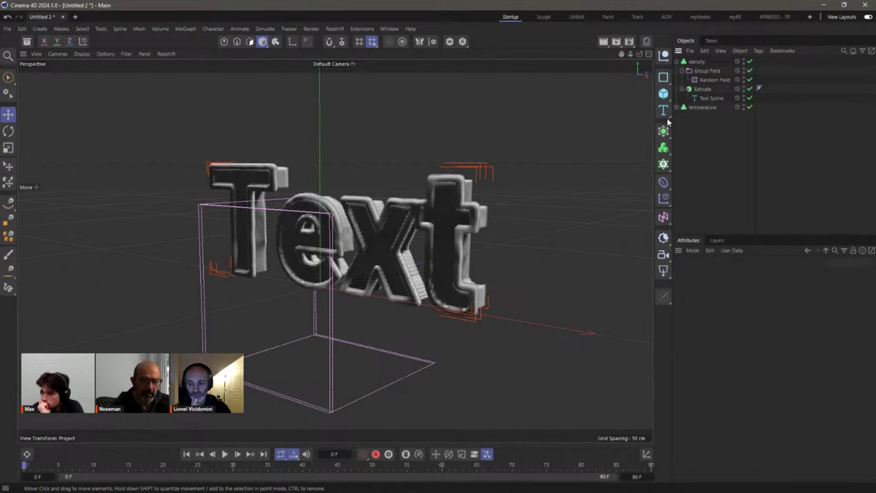
pyautogui.click(677, 62)
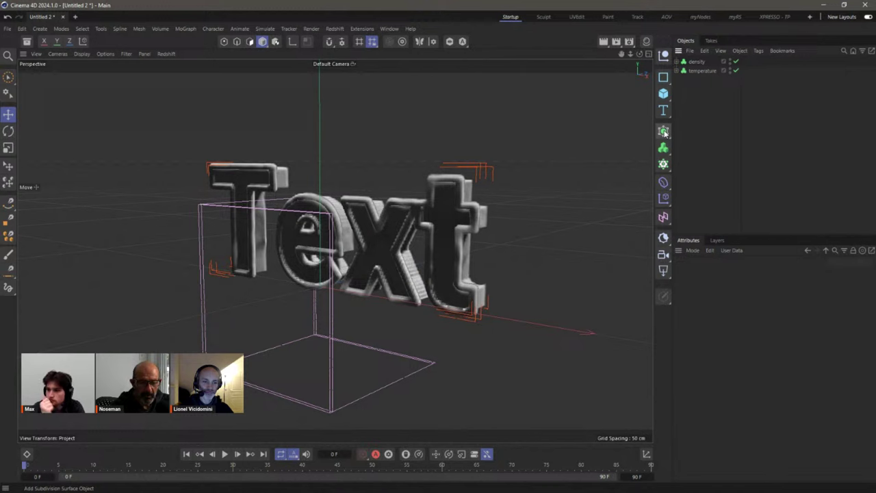
# Step: Group density and temperature under a new Connect object with Weld unchecked
pyautogui.moveTo(664, 132); pyautogui.dragTo(720, 222)
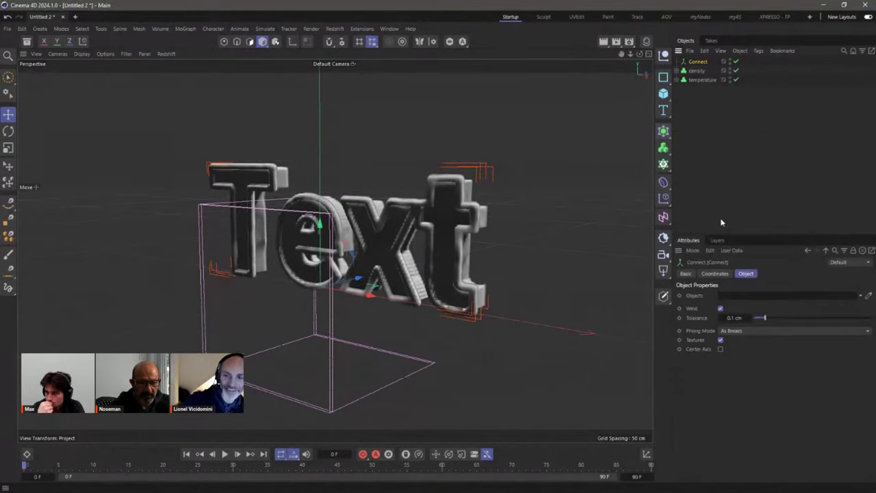
pyautogui.click(720, 309)
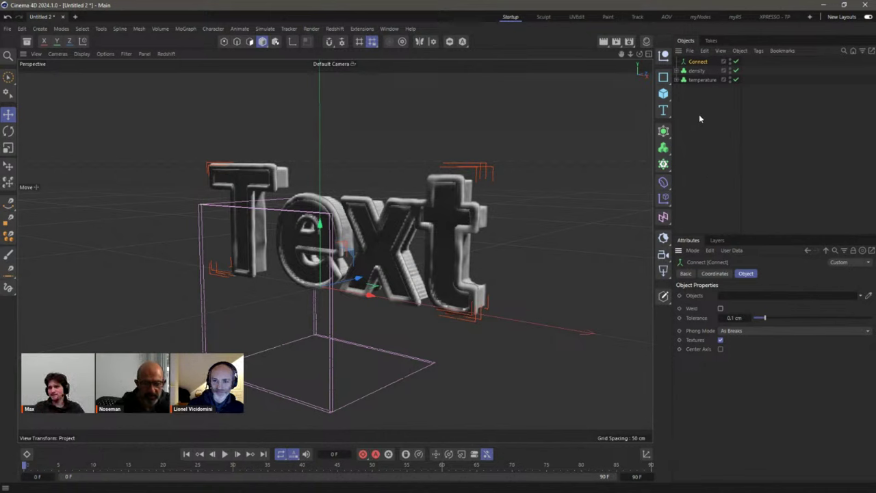
pyautogui.moveTo(703, 91); pyautogui.dragTo(682, 65)
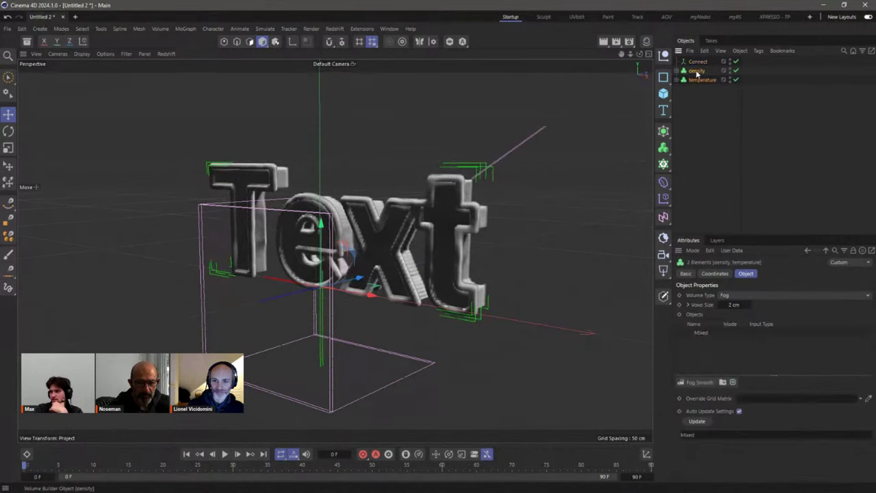
pyautogui.click(700, 167)
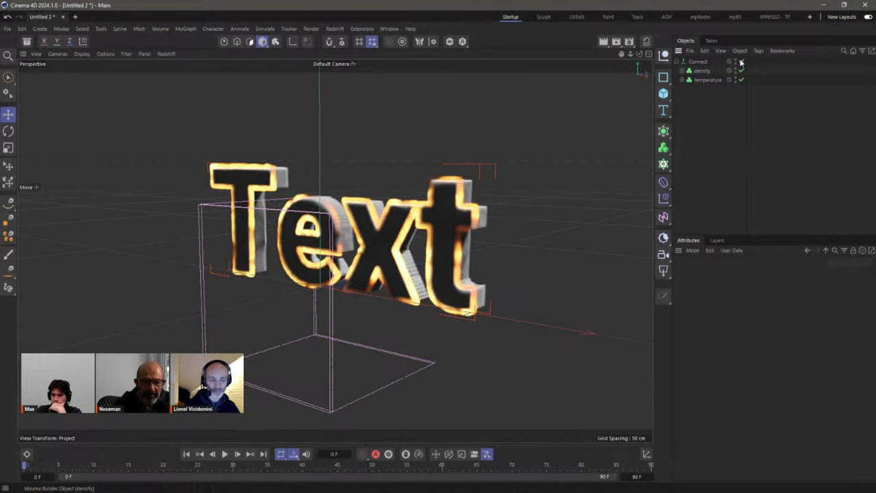
pyautogui.click(700, 63)
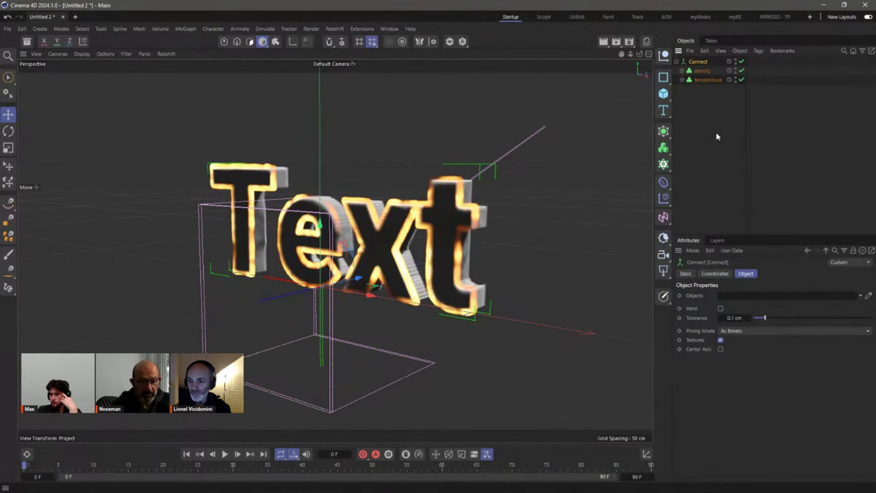
# Step: In the myRS layout, create a Redshift Pyro Volume material and apply it to Connect
pyautogui.click(736, 21)
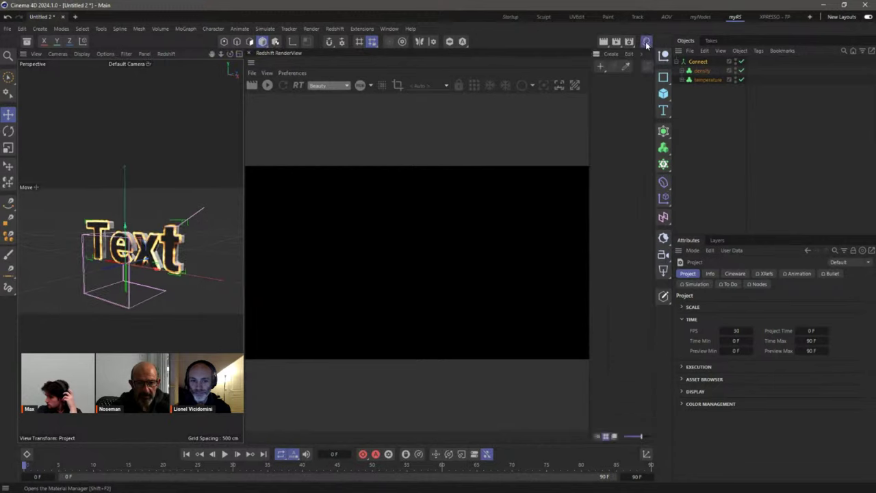
pyautogui.click(600, 66)
pyautogui.moveTo(643, 100)
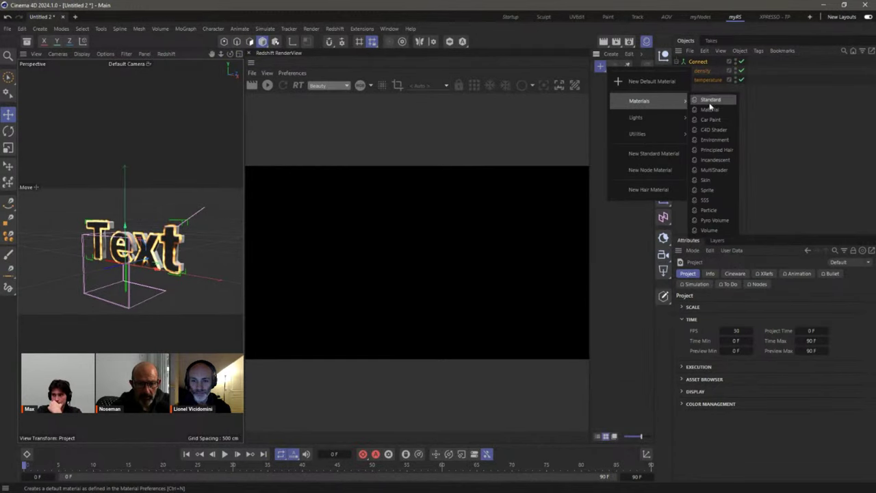
pyautogui.click(724, 220)
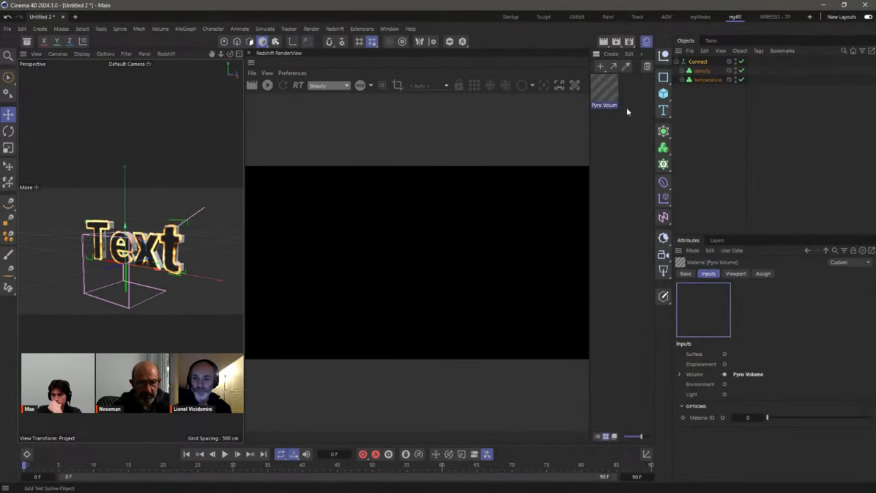
pyautogui.moveTo(683, 61); pyautogui.dragTo(700, 65)
# Step: Add an RS Dome Light with Background off and Intensity 0.541
pyautogui.click(663, 269)
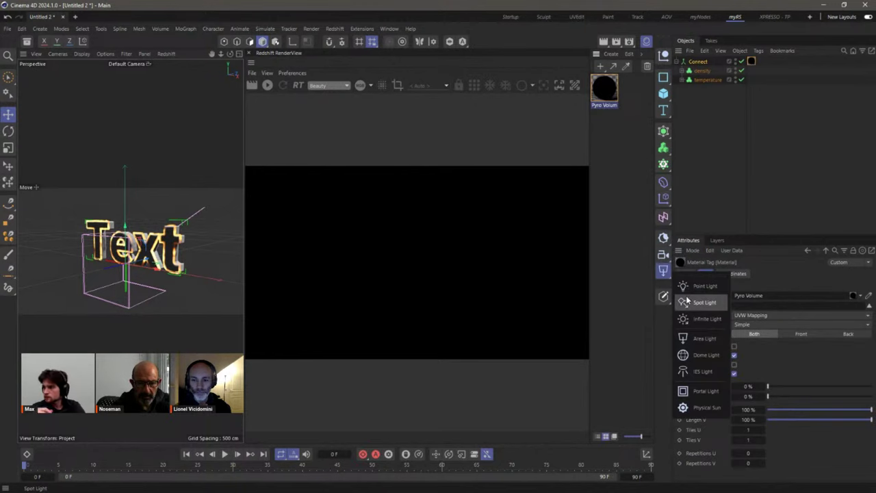
pyautogui.click(697, 353)
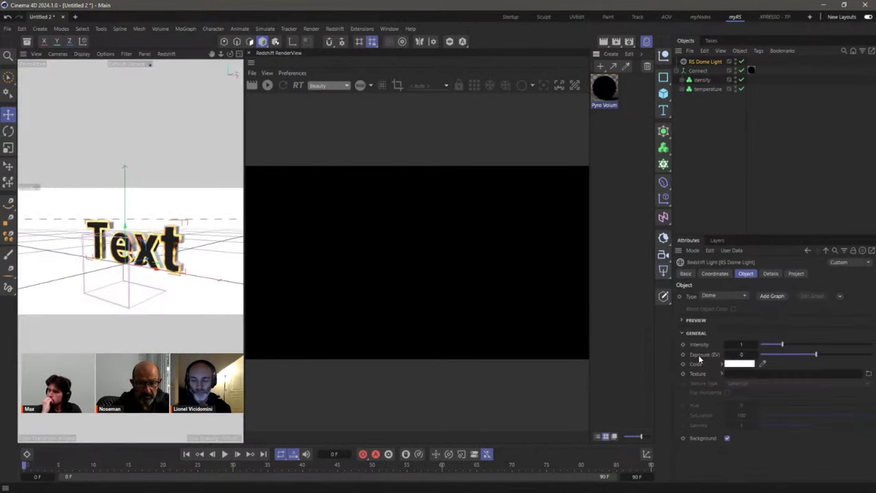
pyautogui.click(727, 438)
pyautogui.moveTo(772, 342); pyautogui.dragTo(771, 344)
pyautogui.click(267, 86)
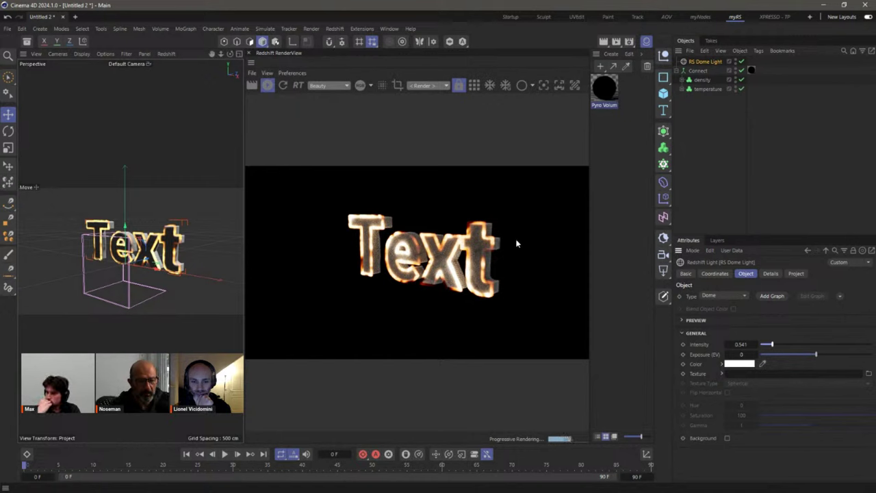
pyautogui.click(731, 136)
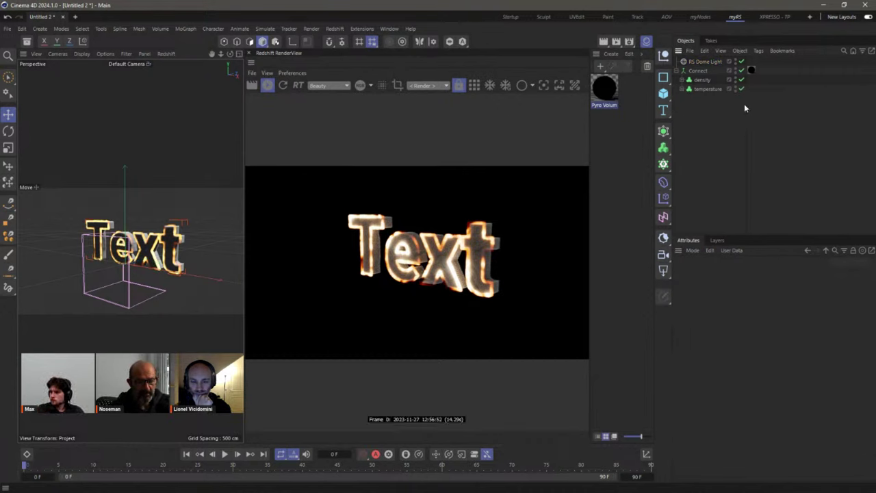
# Step: Convert Connect into a Volume Set with C and reapply the Pyro Volume material
pyautogui.click(697, 70)
pyautogui.press('c')
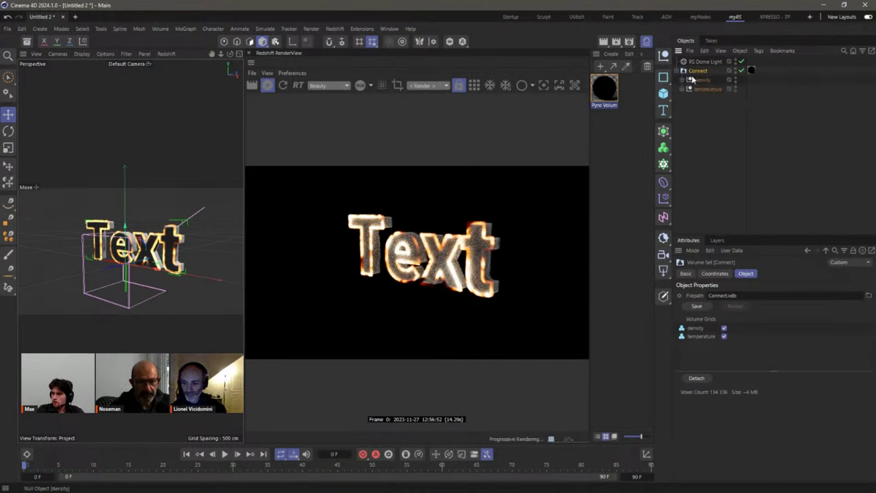
pyautogui.click(683, 80)
pyautogui.click(684, 107)
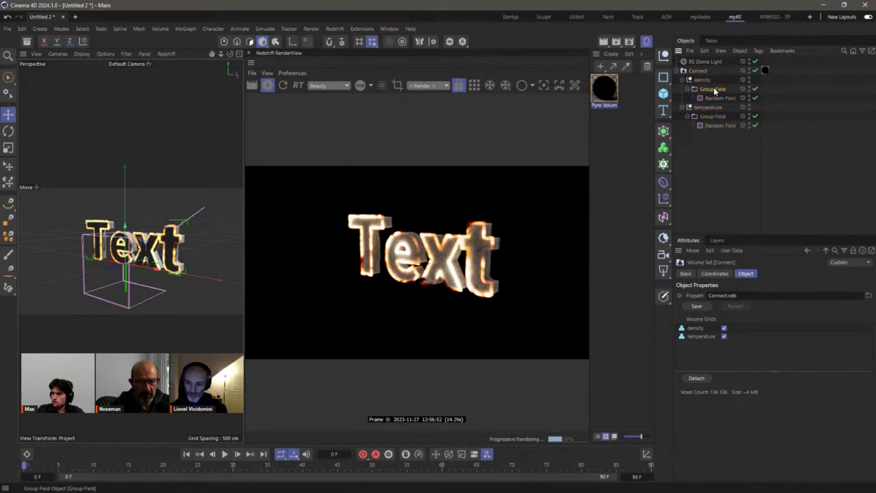
pyautogui.click(711, 89)
pyautogui.click(707, 81)
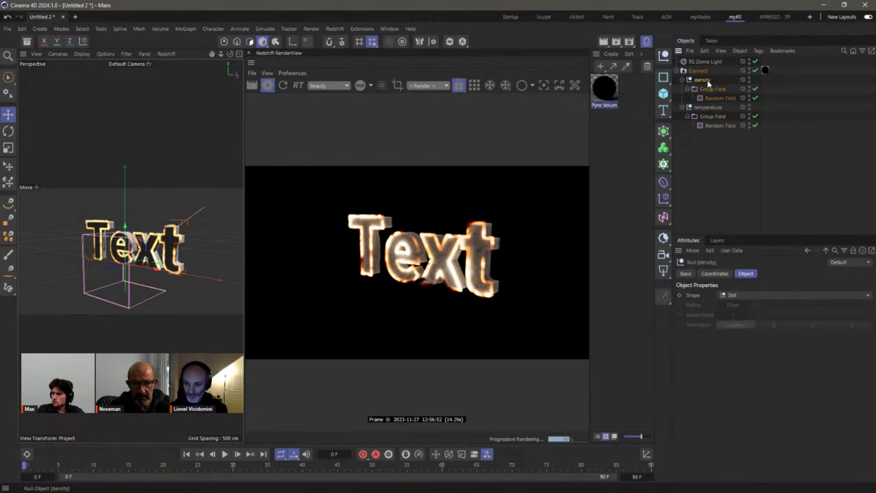
pyautogui.click(683, 71)
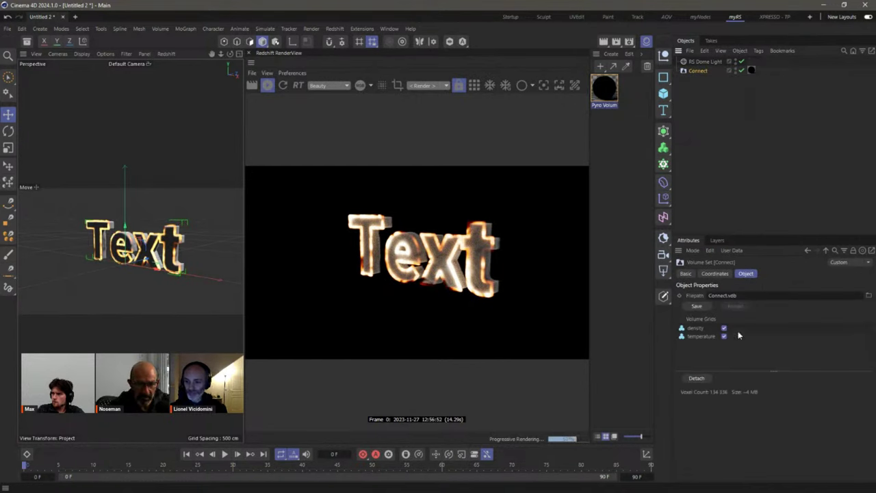
pyautogui.moveTo(750, 73); pyautogui.dragTo(751, 71)
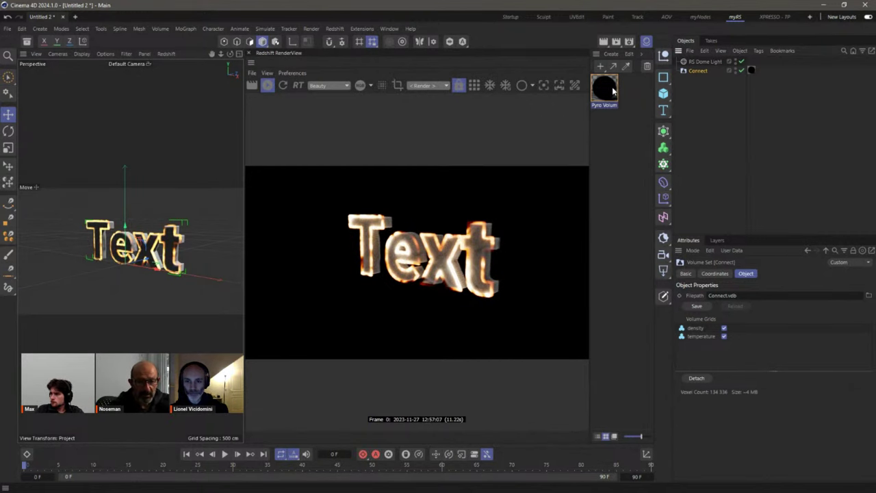
# Step: In the Pyro Volume node, confirm density scattering and temperature Blackbody emission at 6500
pyautogui.doubleClick(611, 87)
pyautogui.moveTo(640, 80); pyautogui.dragTo(356, 86)
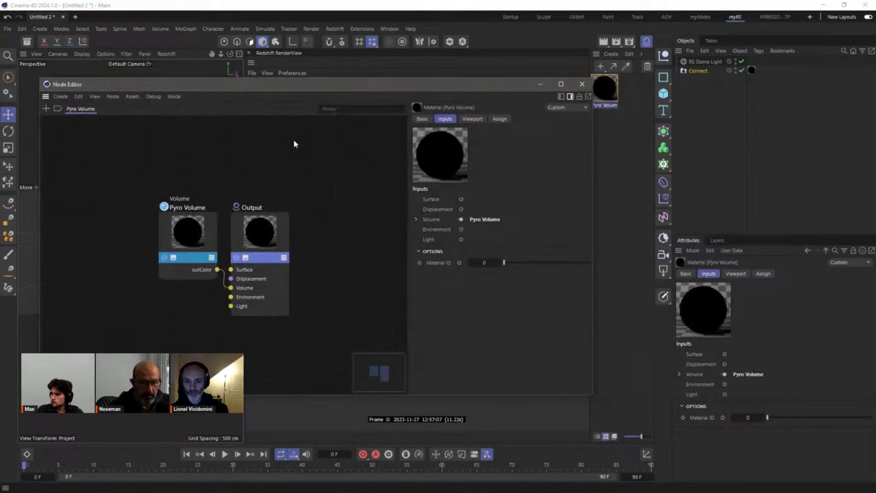
pyautogui.click(186, 249)
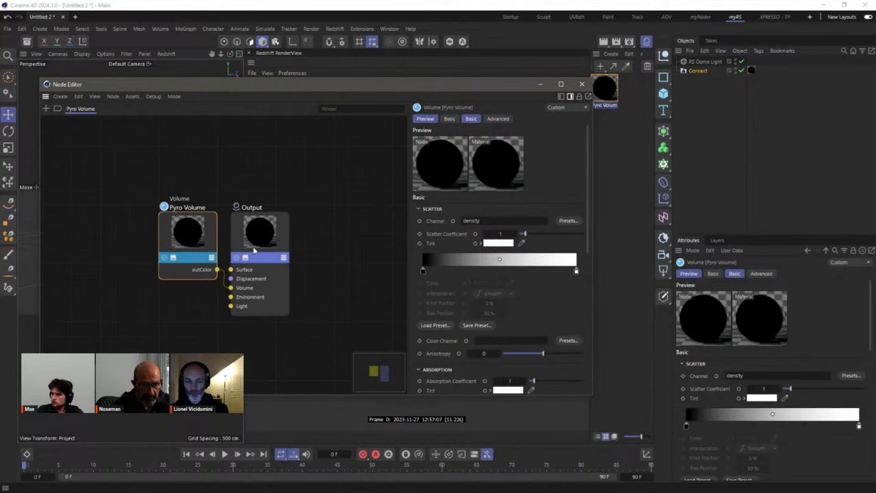
pyautogui.click(869, 344)
pyautogui.scroll(-2, 749, 340)
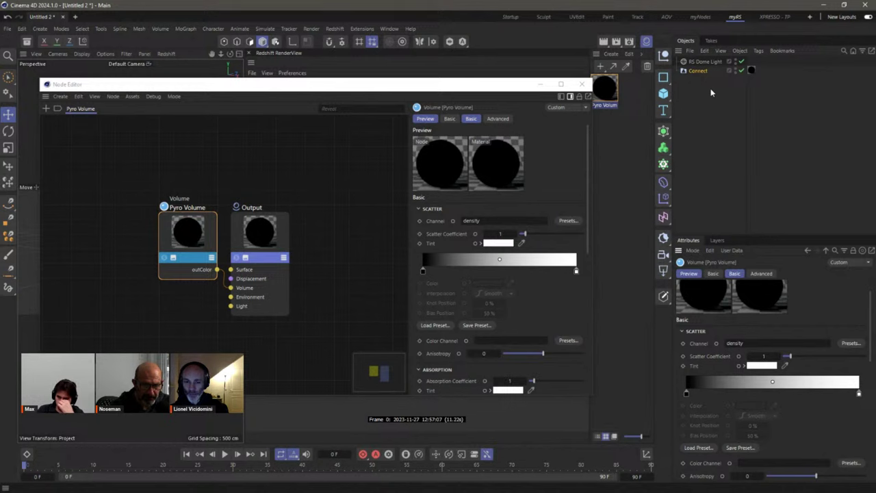
pyautogui.click(850, 343)
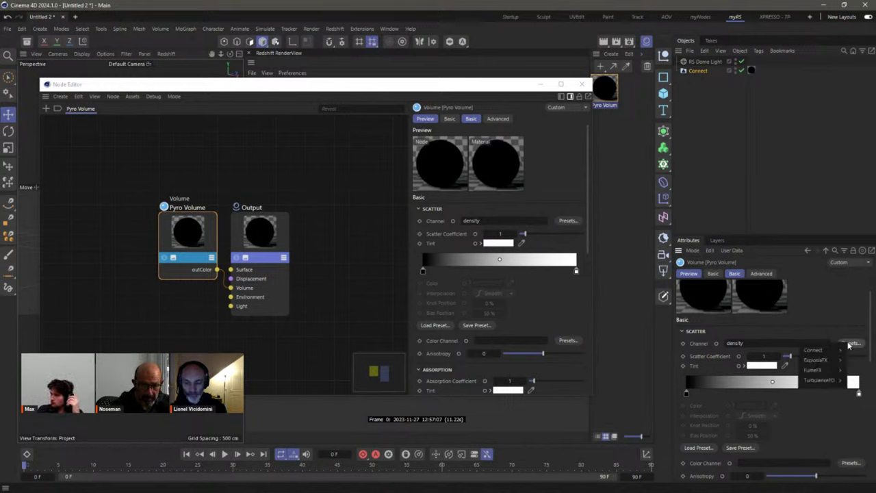
pyautogui.moveTo(842, 350)
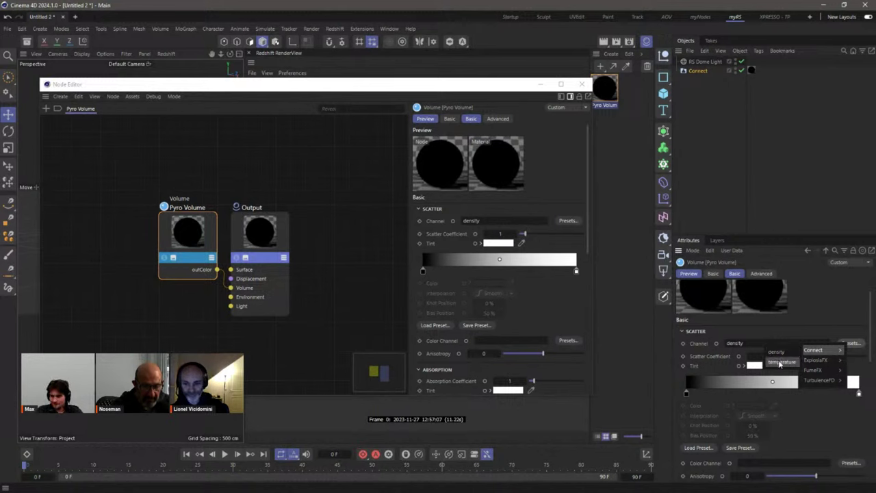
pyautogui.click(838, 311)
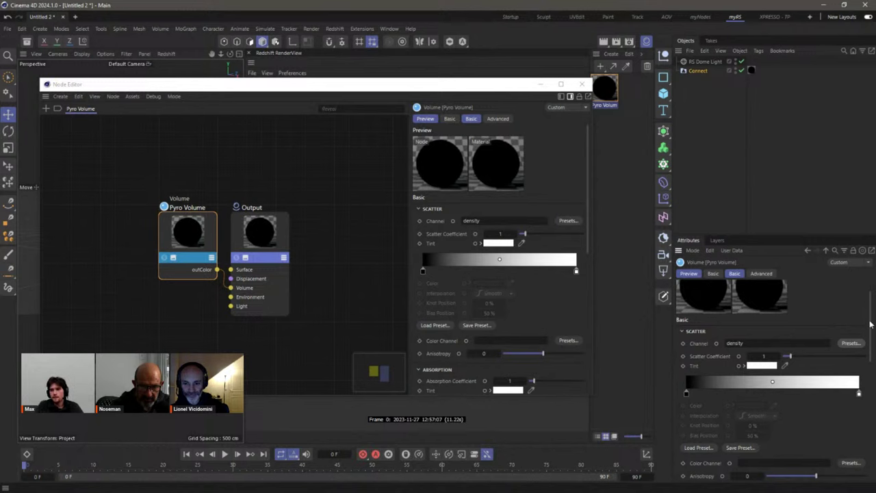
pyautogui.scroll(-10, 848, 383)
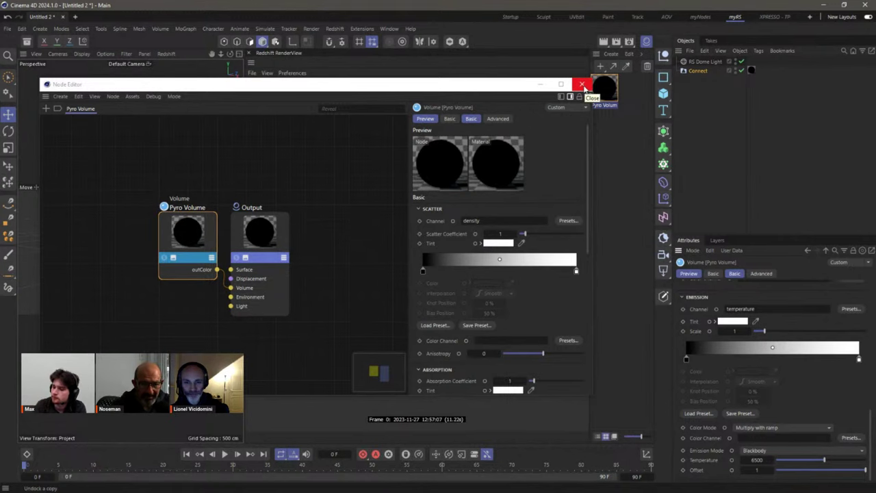
pyautogui.click(582, 85)
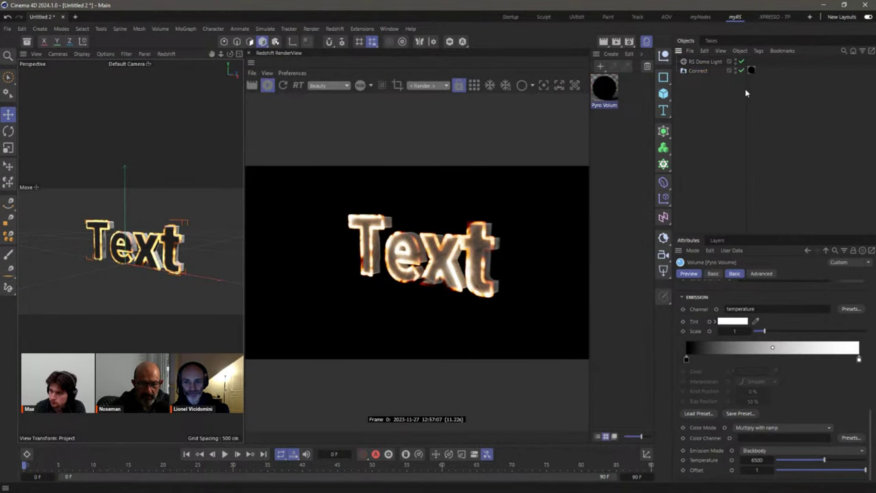
# Step: Add a Sphere with a 10 cm radius
pyautogui.moveTo(746, 90); pyautogui.dragTo(761, 89)
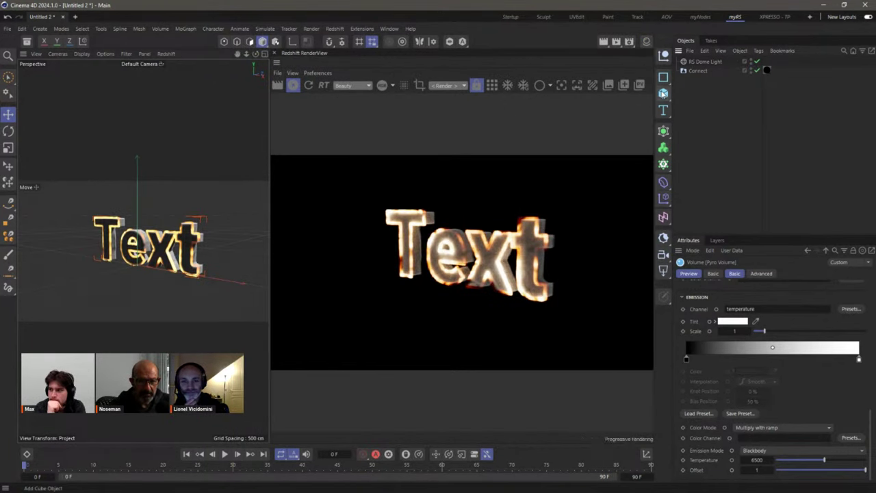
pyautogui.moveTo(663, 93); pyautogui.dragTo(757, 143)
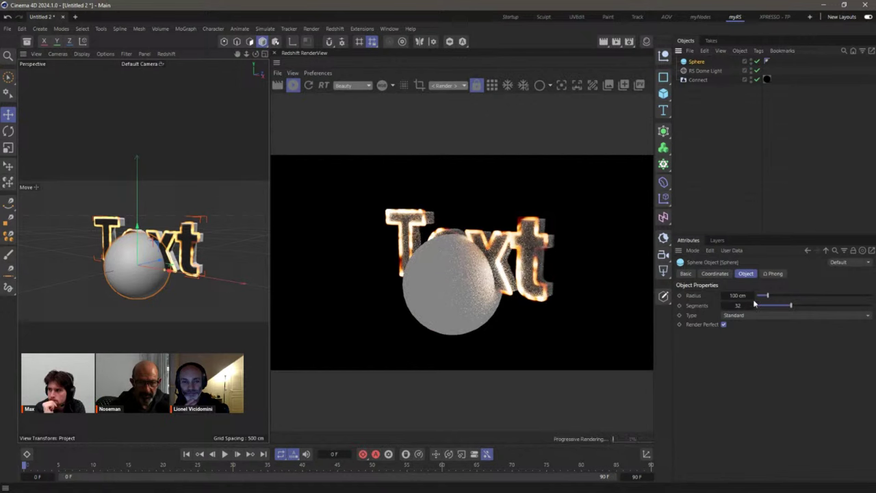
pyautogui.moveTo(739, 294); pyautogui.dragTo(650, 301)
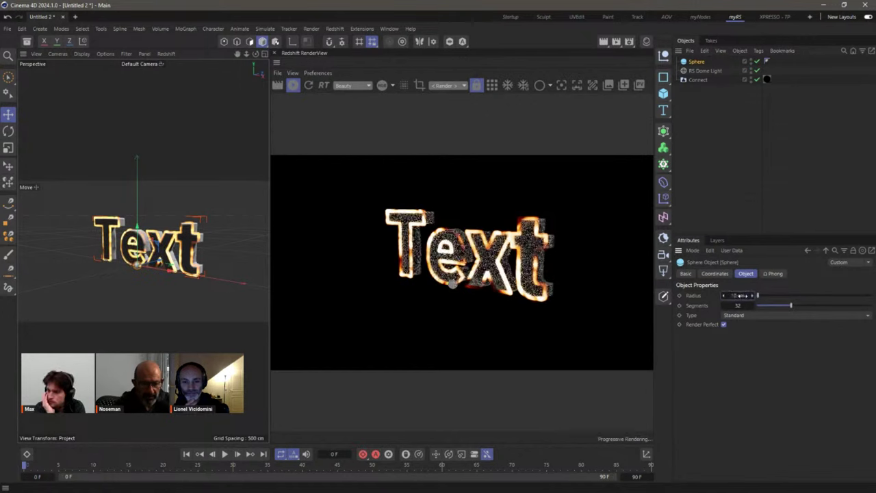
# Step: Give the sphere a Pyro Emitter tag with Density and Temperature emission disabled
pyautogui.rightClick(701, 63)
pyautogui.moveTo(753, 191)
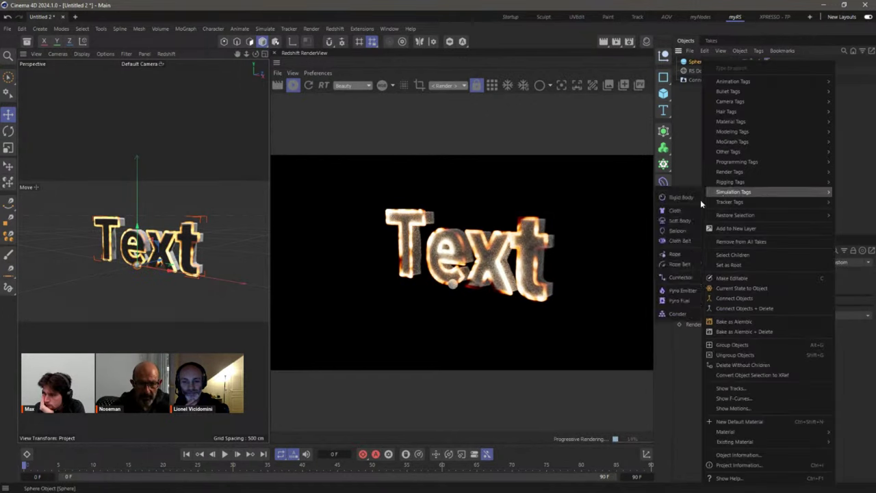
pyautogui.click(684, 291)
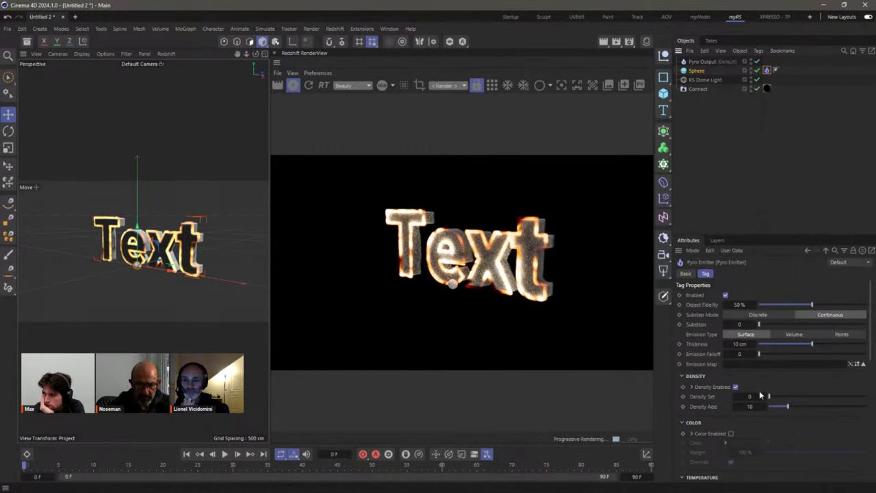
pyautogui.click(734, 386)
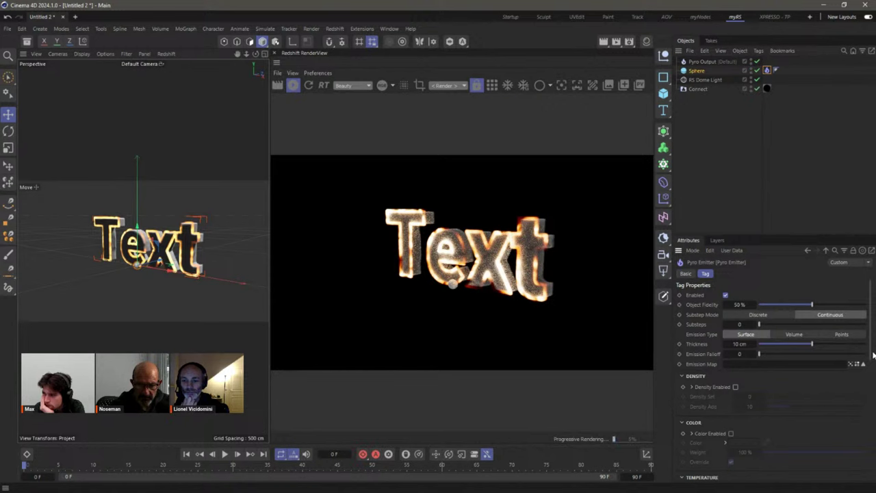
pyautogui.scroll(-4, 873, 355)
pyautogui.click(746, 356)
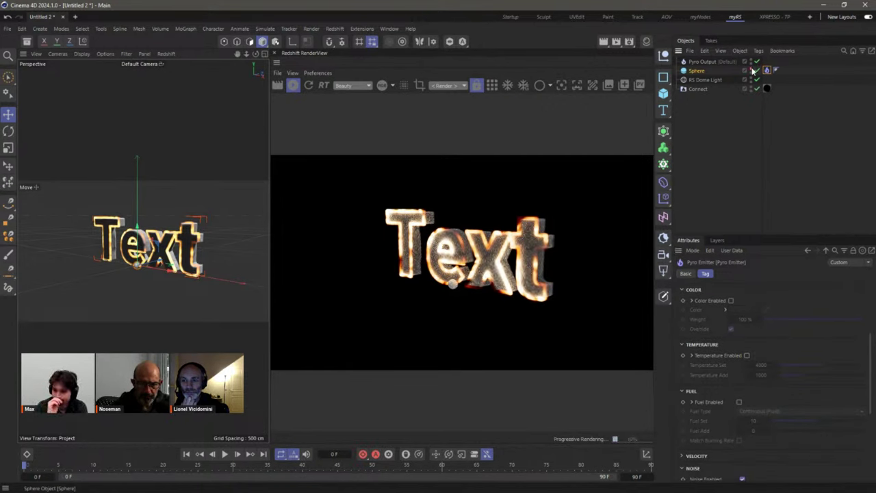
pyautogui.click(732, 132)
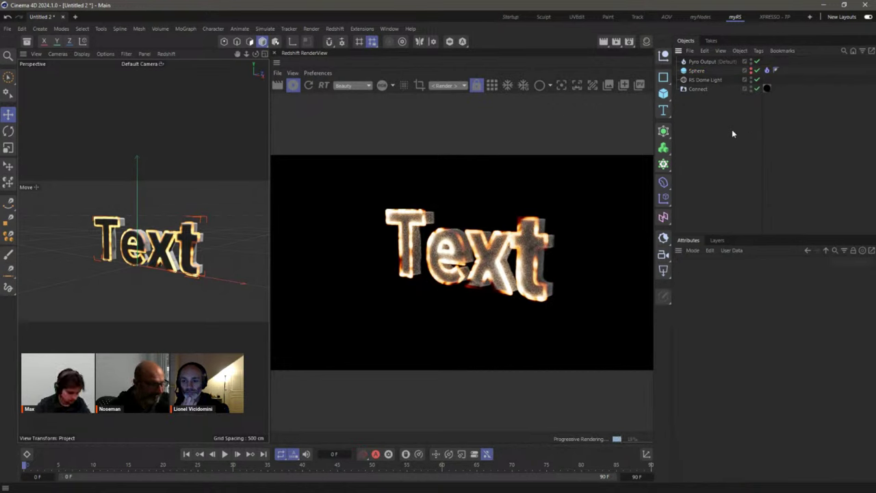
# Step: Set Connect as the Pyro Initial Volume Set in Project Settings and hide it in the viewport
pyautogui.hotkey('ctrl', 'd')
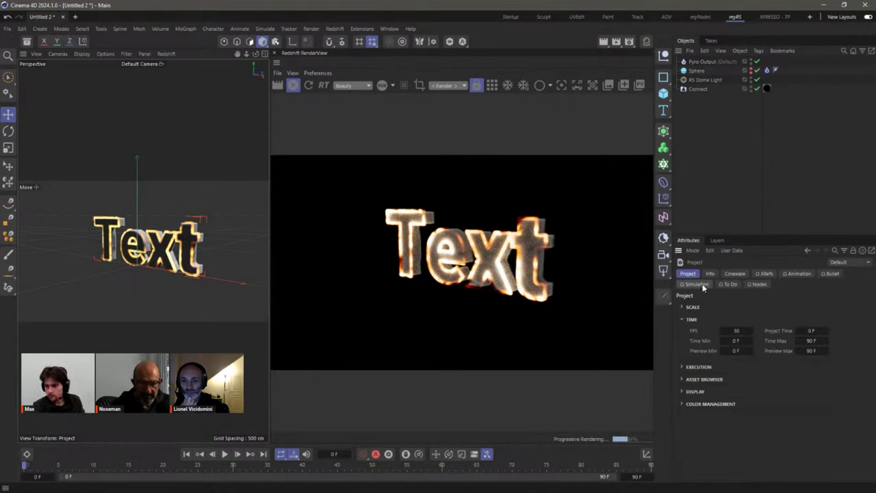
pyautogui.click(702, 286)
pyautogui.click(741, 306)
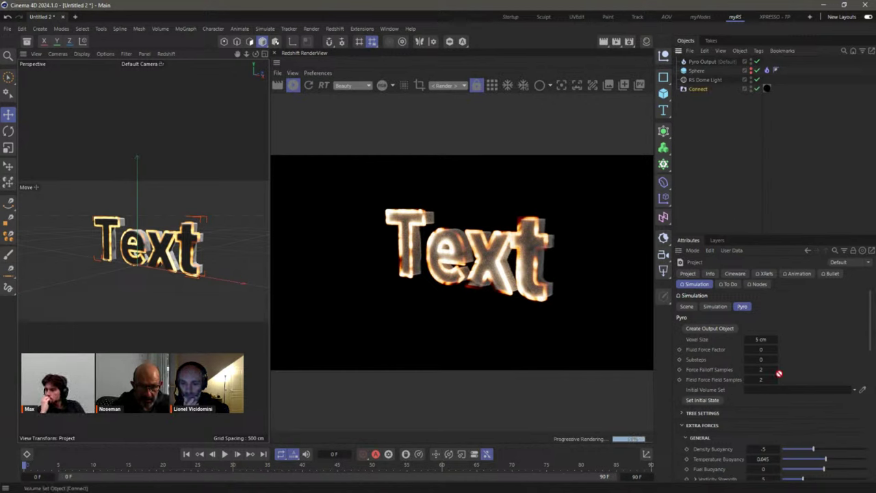
pyautogui.moveTo(778, 374); pyautogui.dragTo(775, 388)
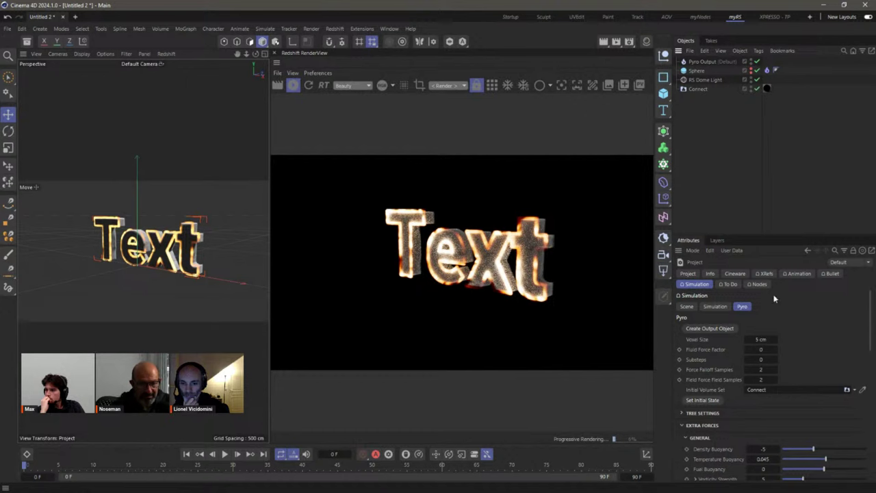
pyautogui.click(750, 87)
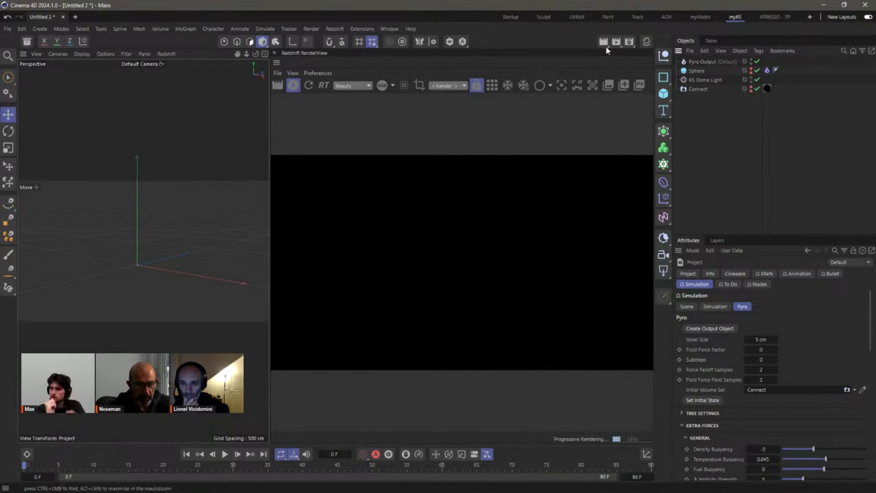
# Step: Close the RenderView, play the smoke-letter simulation, then stop and rewind to frame 0
pyautogui.click(275, 64)
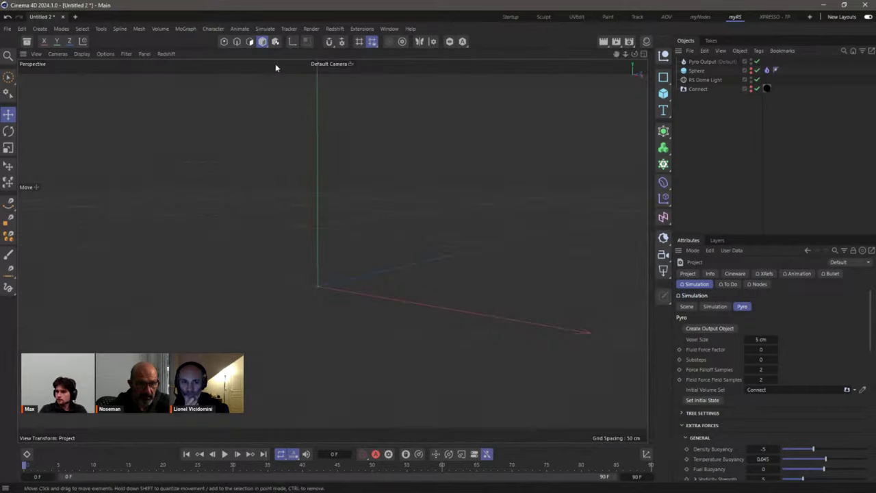
pyautogui.click(225, 454)
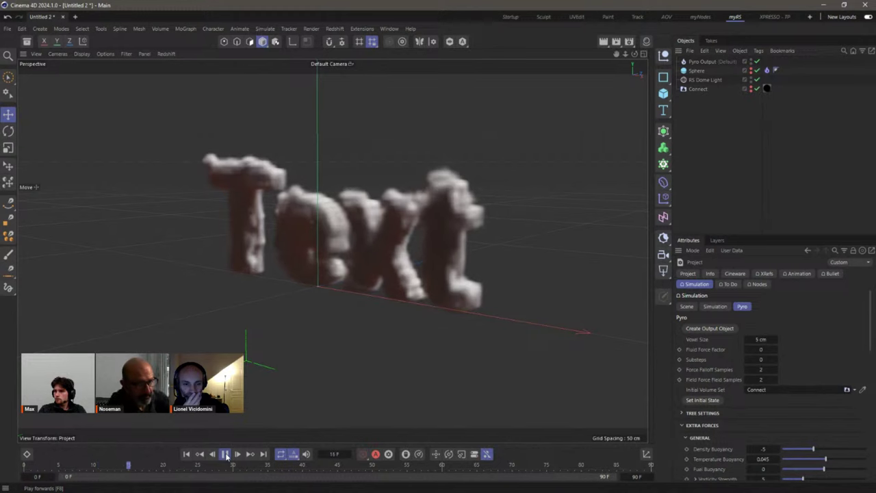
pyautogui.click(225, 454)
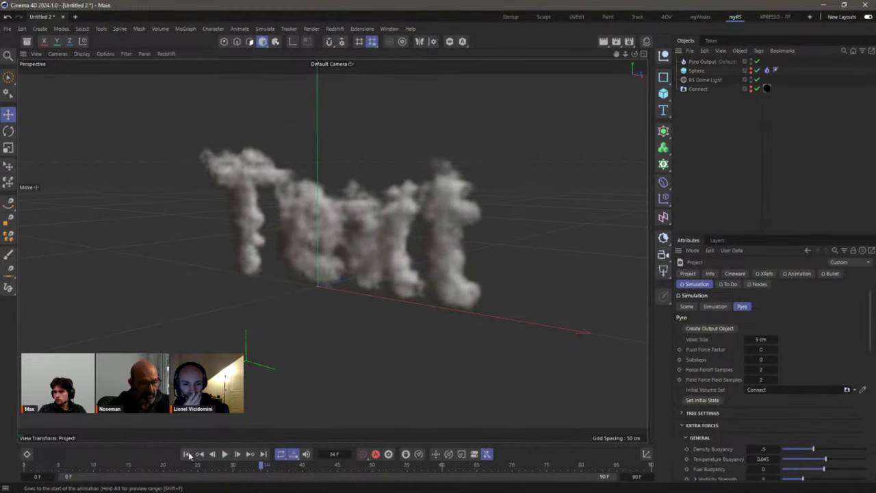
pyautogui.click(186, 454)
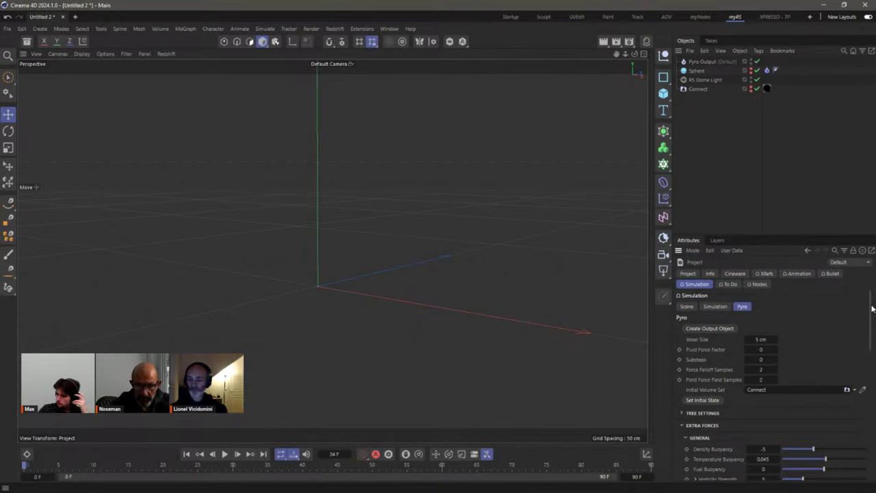
# Step: Set the Pyro Relative Density Dissipation to 1%
pyautogui.moveTo(871, 308); pyautogui.dragTo(857, 366)
pyautogui.scroll(3, 856, 366)
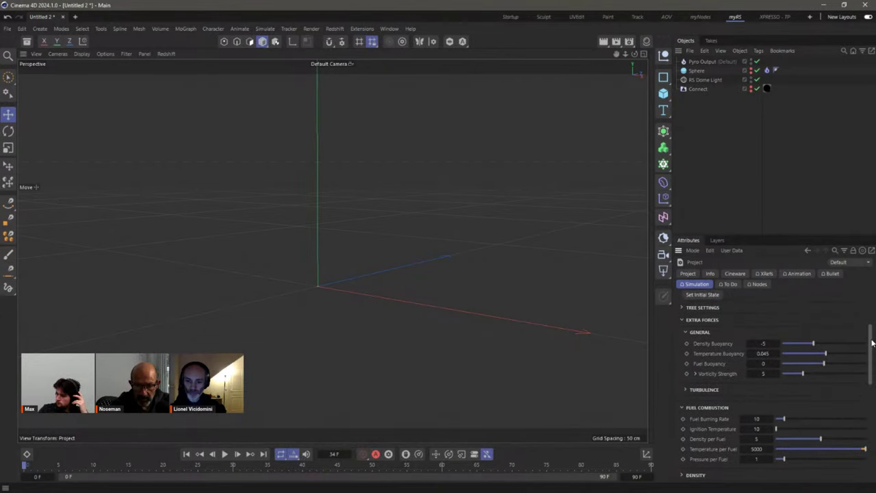
pyautogui.scroll(-3, 857, 366)
pyautogui.scroll(-5, 687, 334)
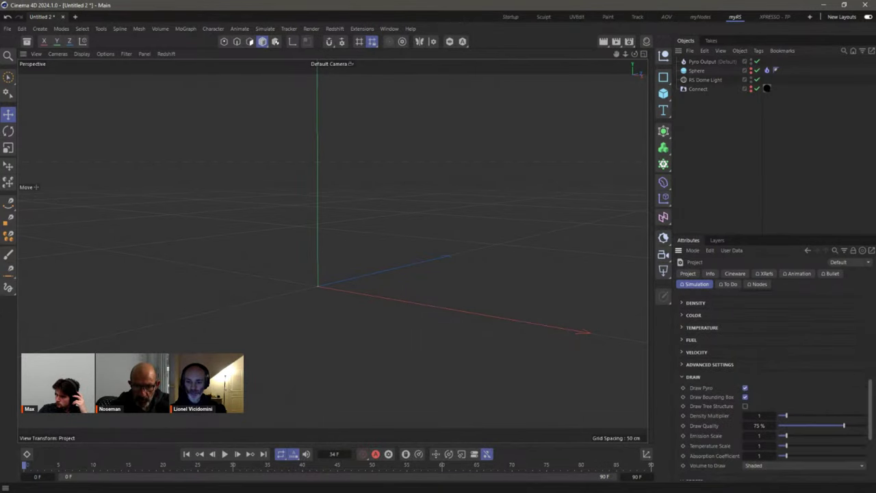
pyautogui.click(681, 303)
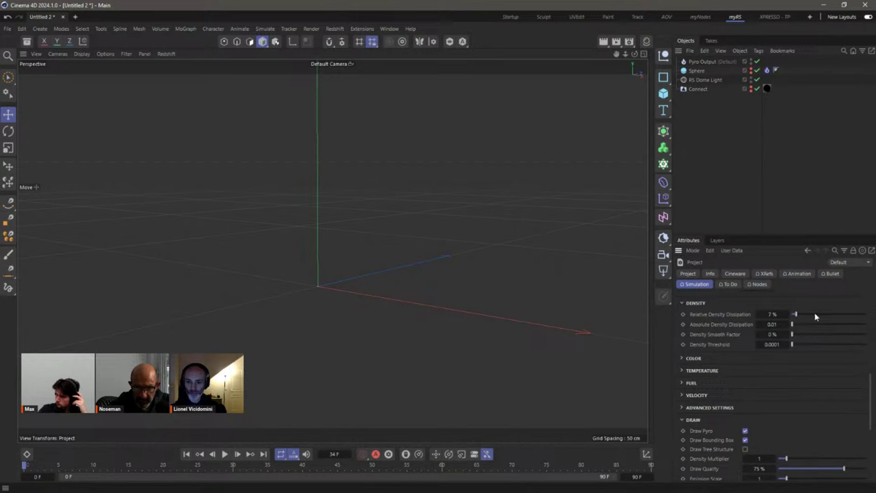
pyautogui.click(778, 314)
pyautogui.write('1')
pyautogui.press('Tab')
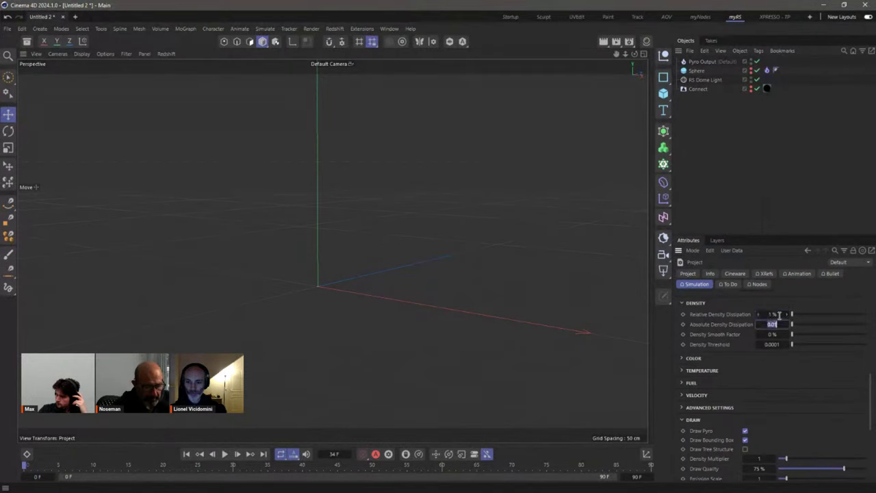
# Step: Reveal the Temperature dissipation settings and replay the simulation to preview the longer-lasting smoke
pyautogui.click(681, 370)
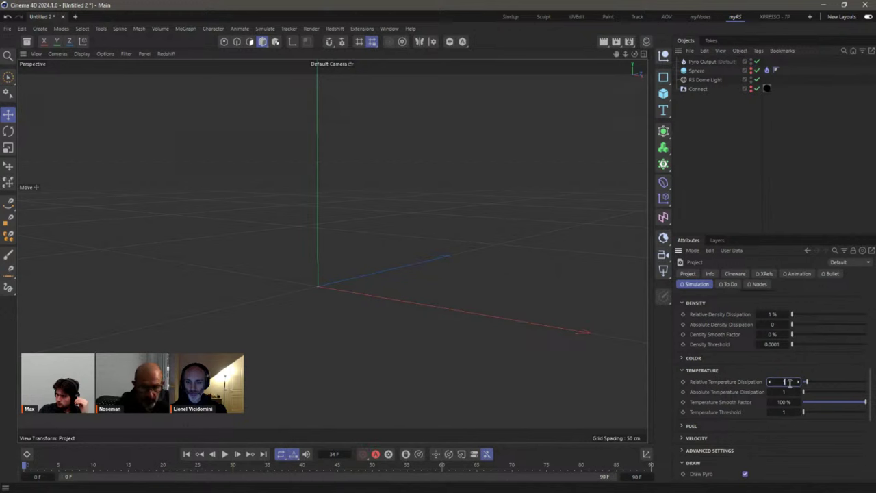
pyautogui.click(225, 454)
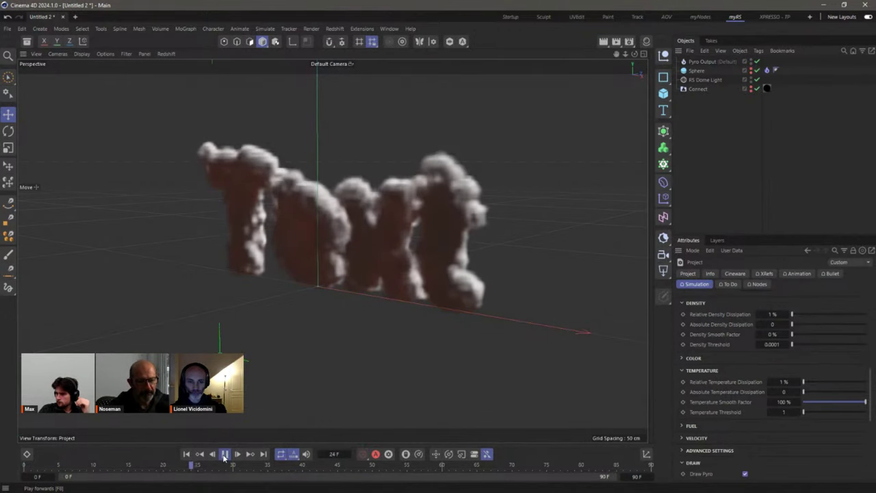
pyautogui.click(225, 455)
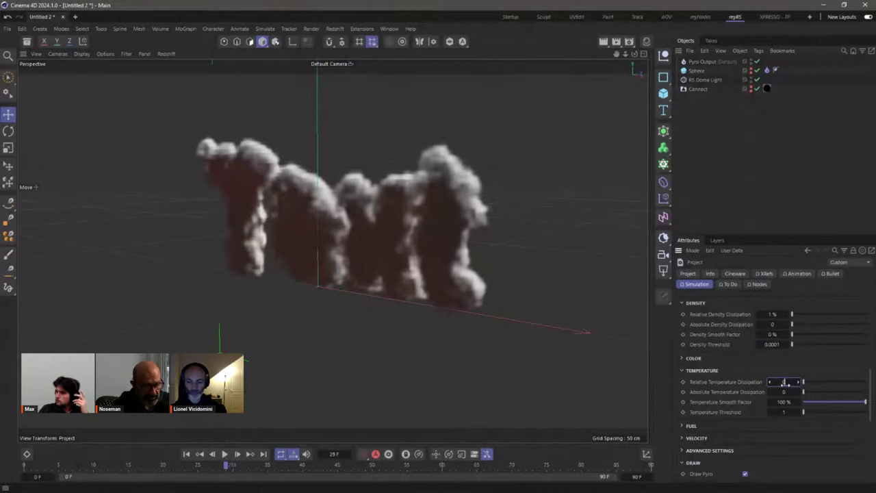
pyautogui.click(224, 454)
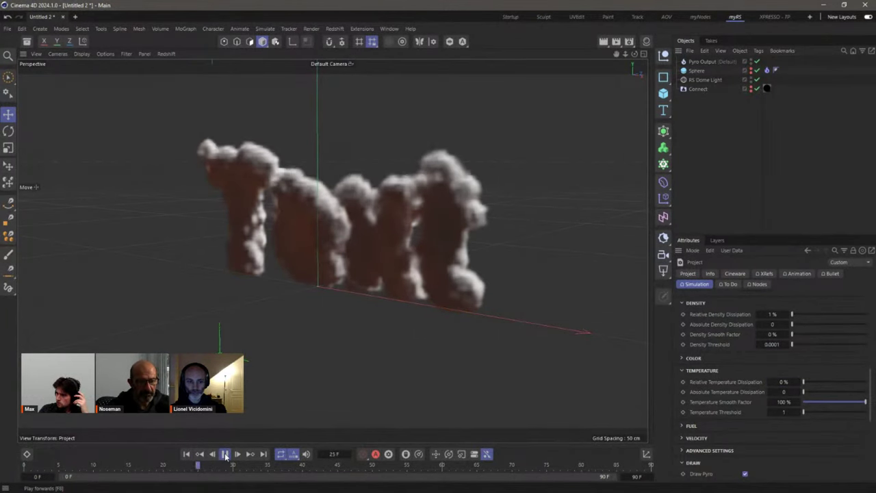
pyautogui.click(225, 454)
pyautogui.click(188, 454)
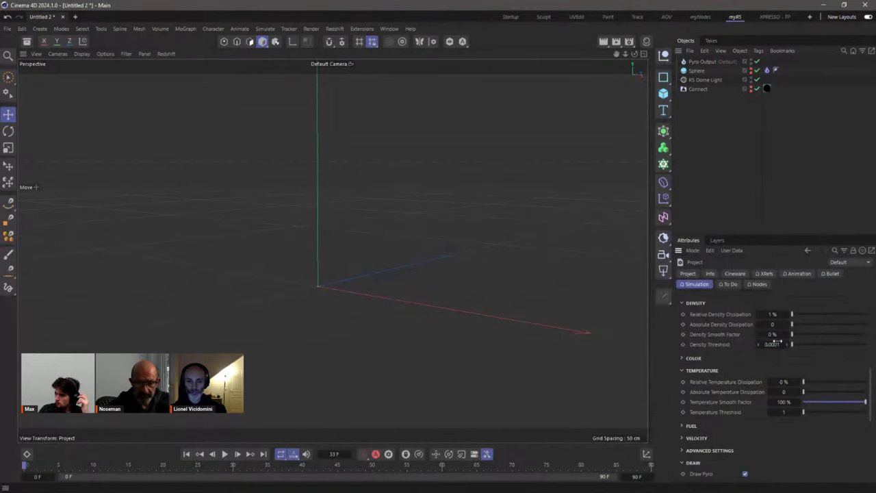
pyautogui.scroll(5, 870, 371)
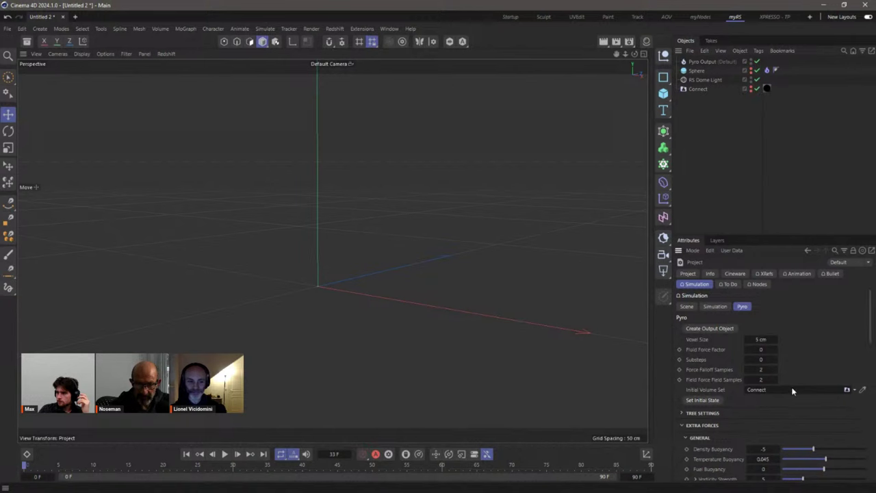
# Step: Try a 2 cm Pyro voxel size, play it, and dismiss the VRAM warning
pyautogui.click(761, 339)
pyautogui.write('2')
pyautogui.press('Return')
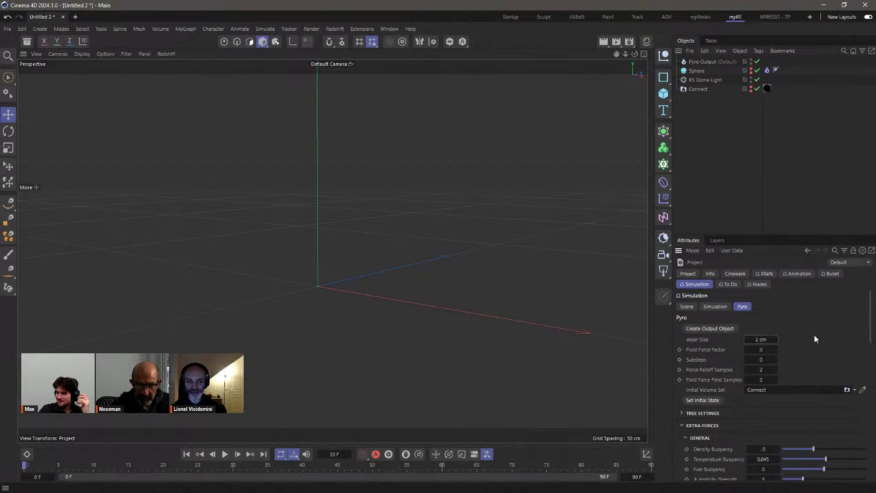
pyautogui.click(225, 454)
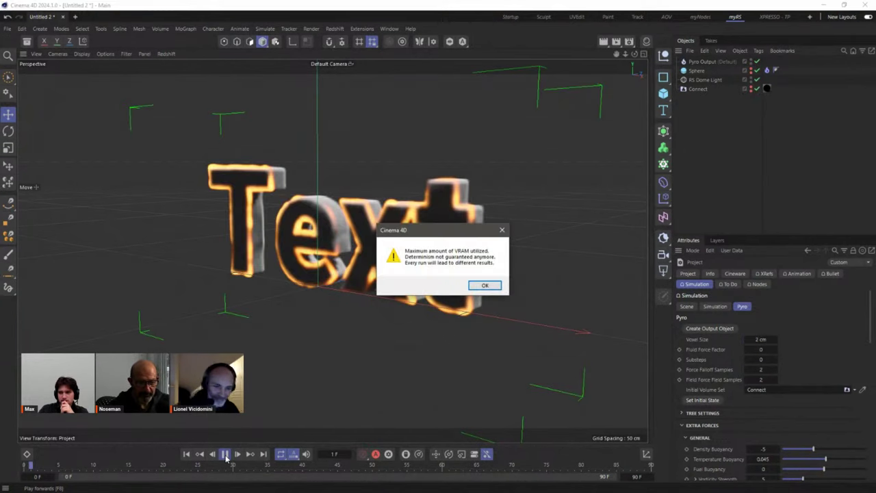
pyautogui.click(480, 288)
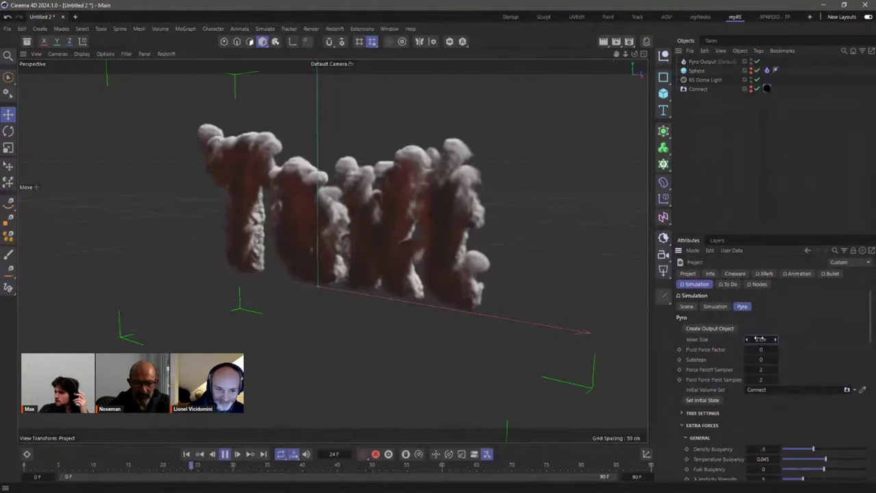
# Step: Settle on a 3 cm voxel size and replay the simulation from the first frame
pyautogui.write('3')
pyautogui.press('Return')
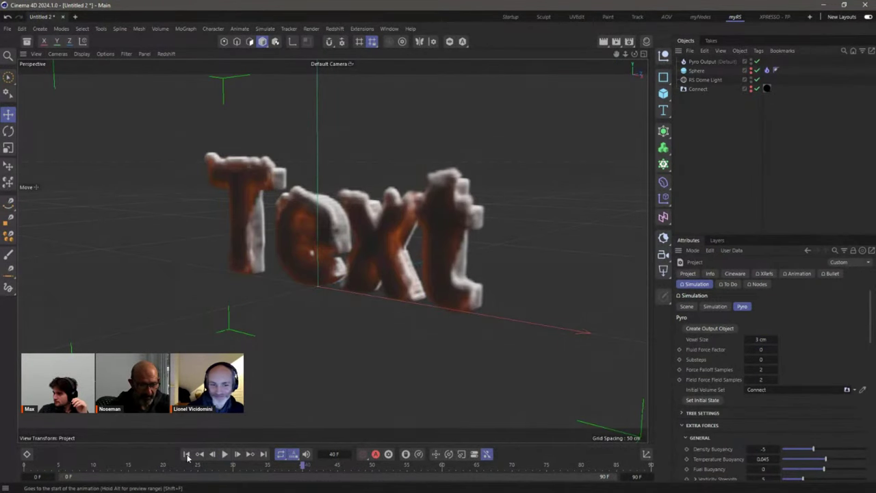
pyautogui.click(187, 454)
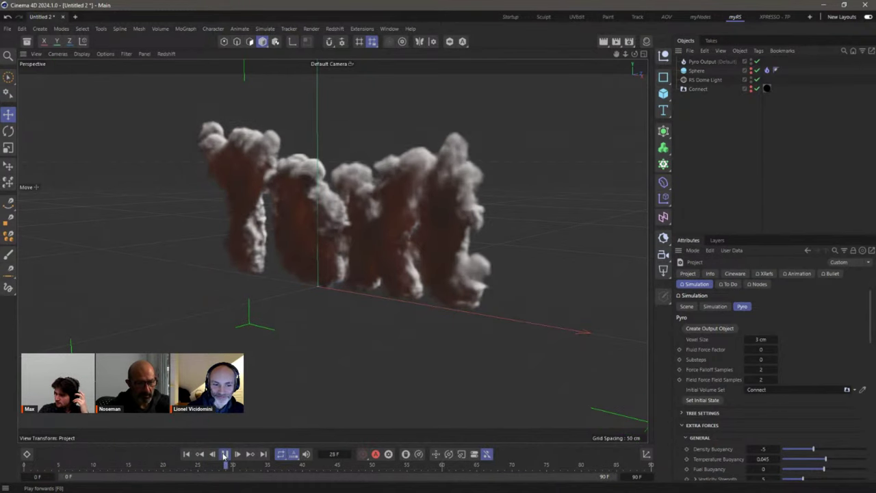
pyautogui.click(224, 454)
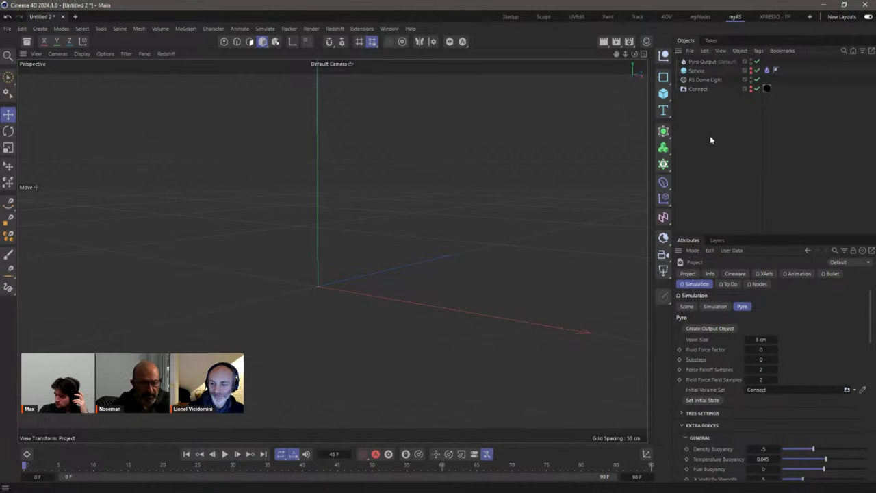
# Step: Add a Turbulence force with its Strength raised to 65 cm
pyautogui.click(264, 29)
pyautogui.moveTo(277, 46)
pyautogui.click(346, 123)
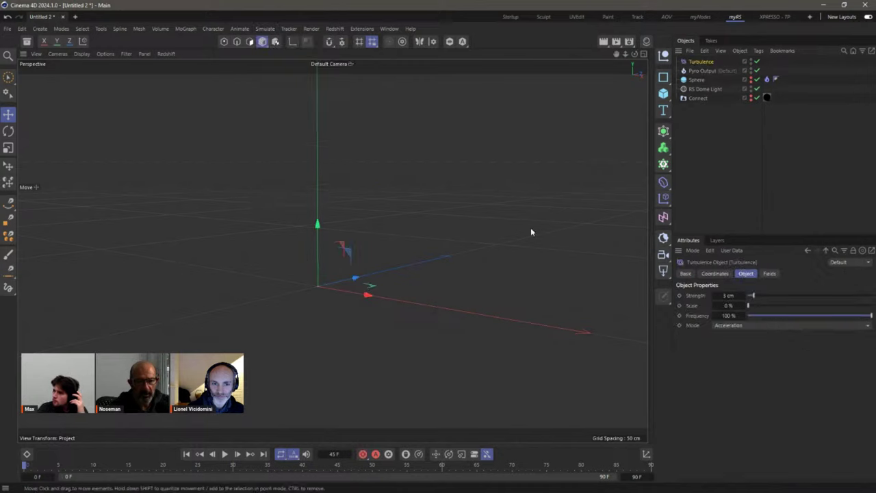
pyautogui.moveTo(767, 295); pyautogui.dragTo(798, 319)
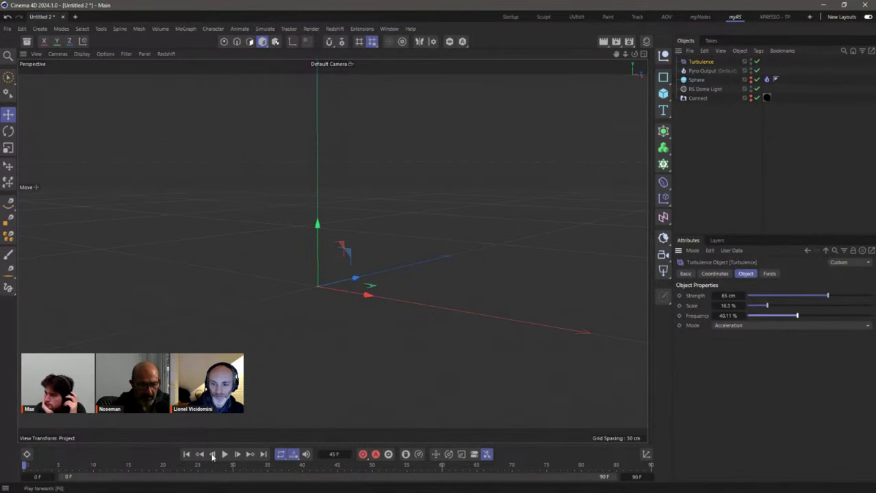
# Step: Play the turbulent simulation past the VRAM warning, then switch to the Startup layout
pyautogui.click(224, 454)
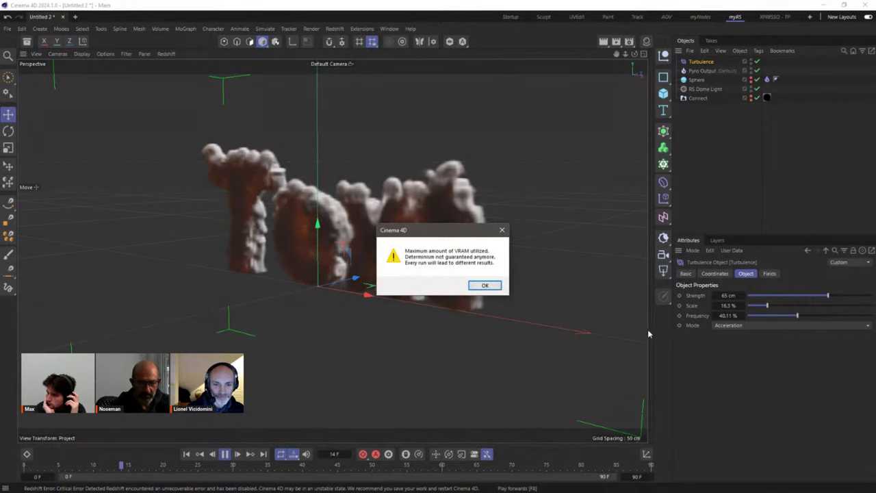
pyautogui.click(484, 285)
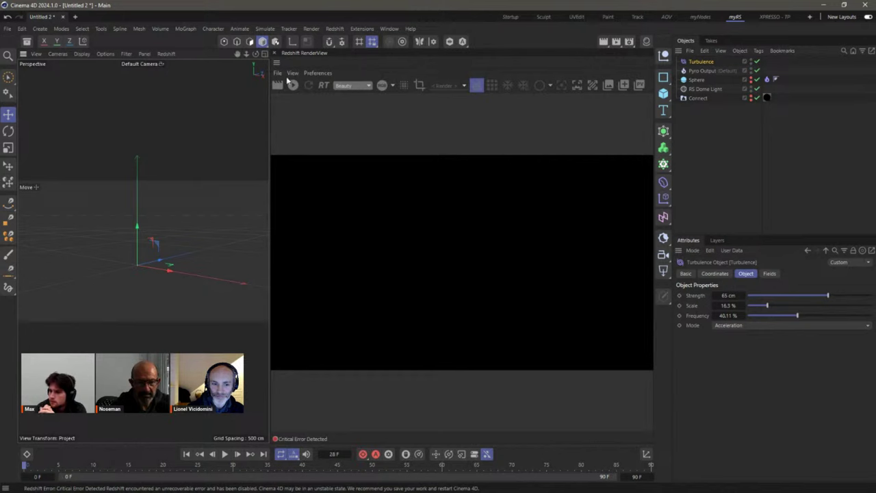
pyautogui.click(510, 16)
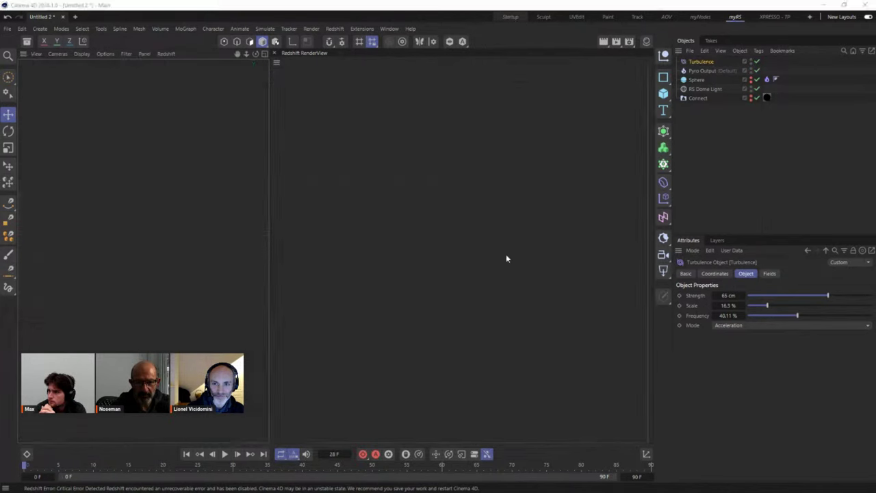
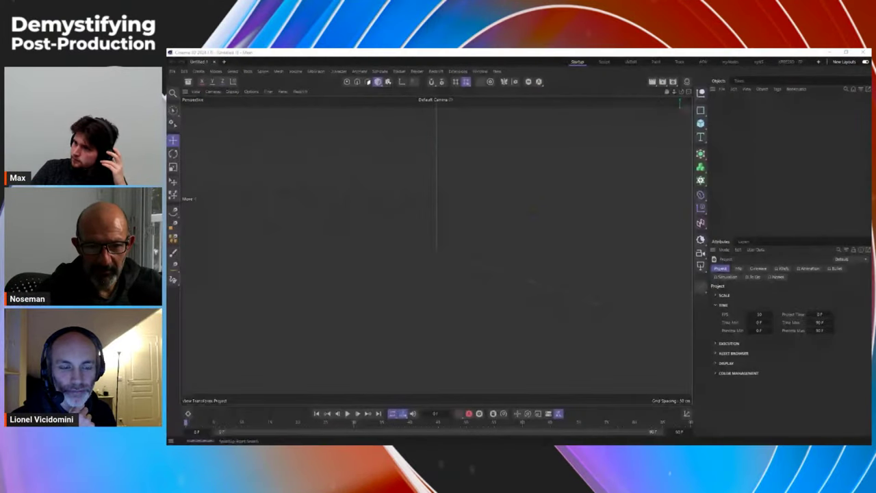
# Step: Open the project's Simulation > Pyro settings and enlarge the Attributes area
pyautogui.moveTo(700, 124); pyautogui.dragTo(754, 111)
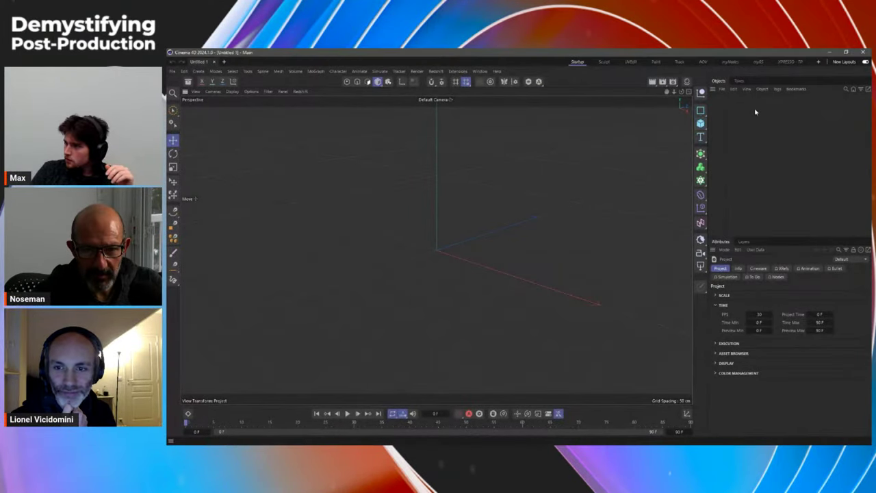
pyautogui.click(727, 276)
pyautogui.click(764, 294)
pyautogui.moveTo(766, 242); pyautogui.dragTo(754, 133)
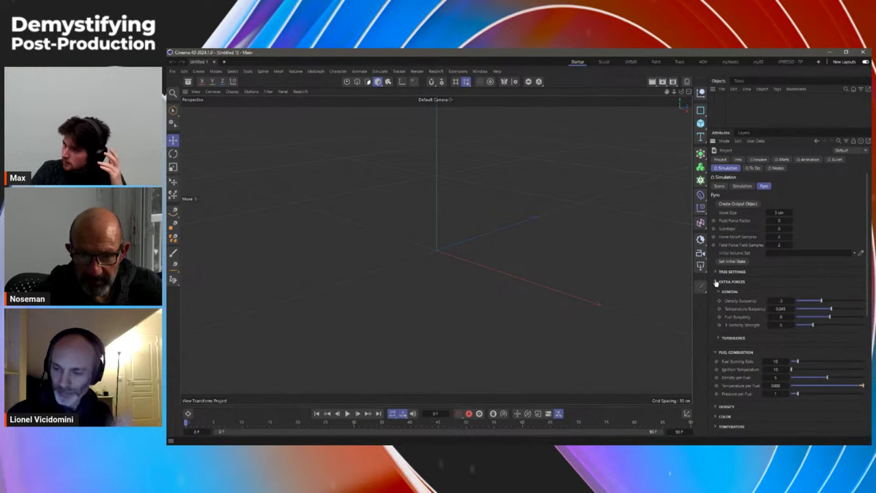
# Step: Collapse Extra Forces and Draw, then expand Advanced Settings and Initial Volume Override
pyautogui.click(716, 282)
pyautogui.click(715, 406)
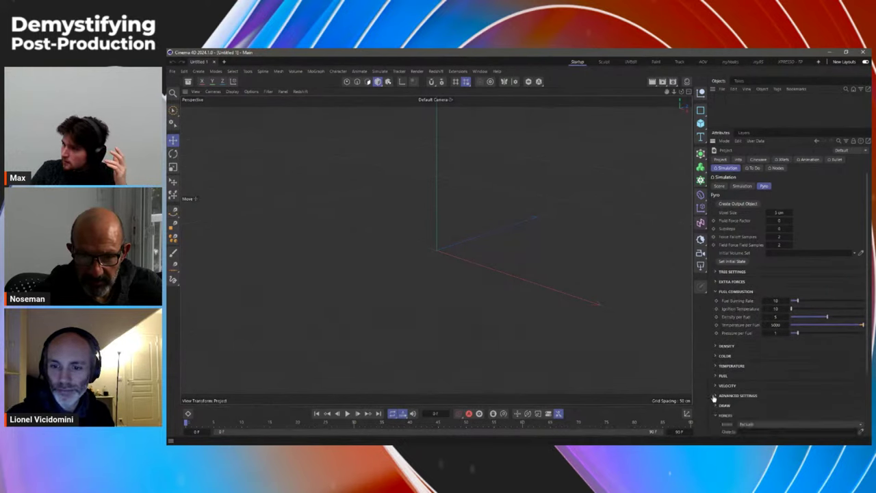
pyautogui.click(716, 395)
pyautogui.moveTo(866, 324); pyautogui.dragTo(869, 403)
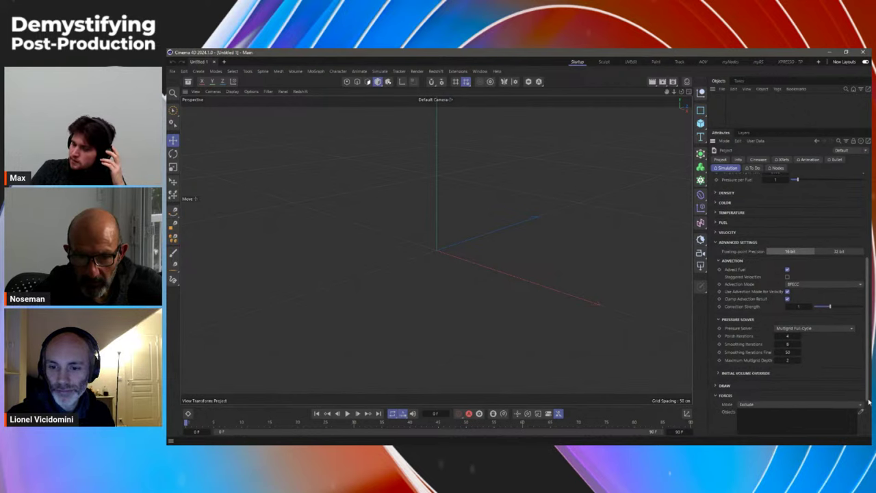
pyautogui.click(717, 373)
pyautogui.scroll(-2, 867, 354)
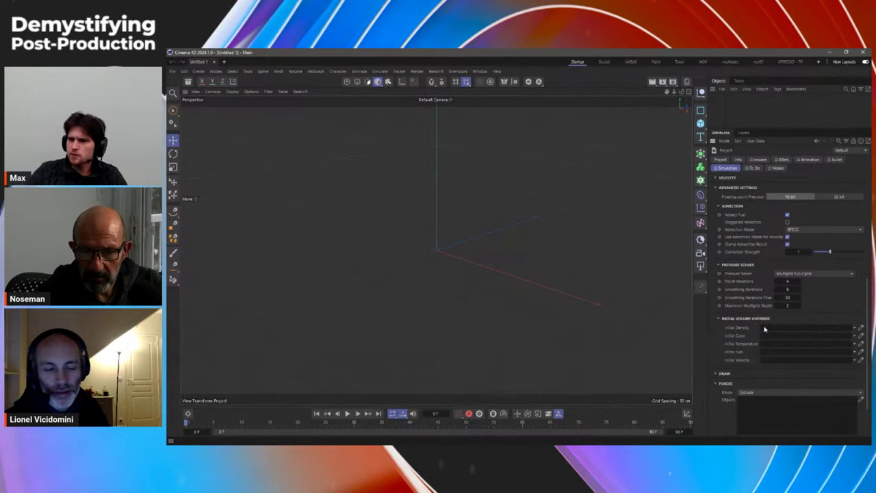
# Step: Add a Volume Builder with a child Sphere and hide it from the viewport
pyautogui.click(700, 168)
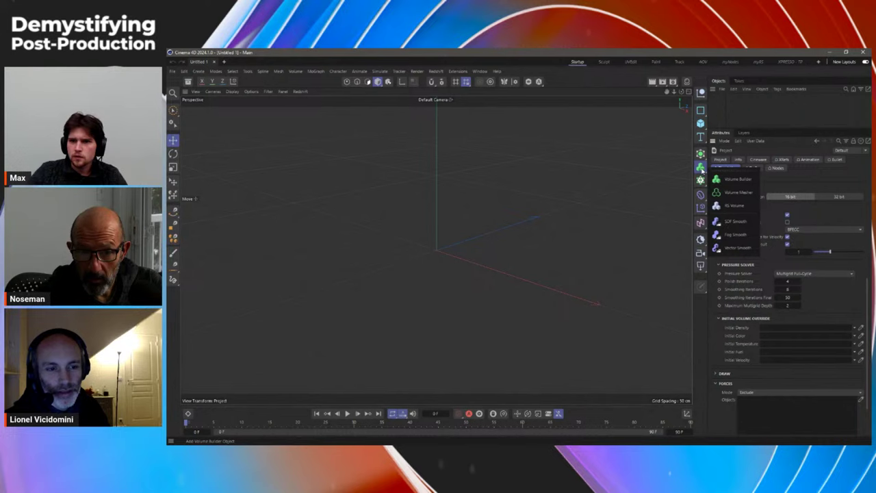
pyautogui.click(727, 178)
pyautogui.click(700, 123)
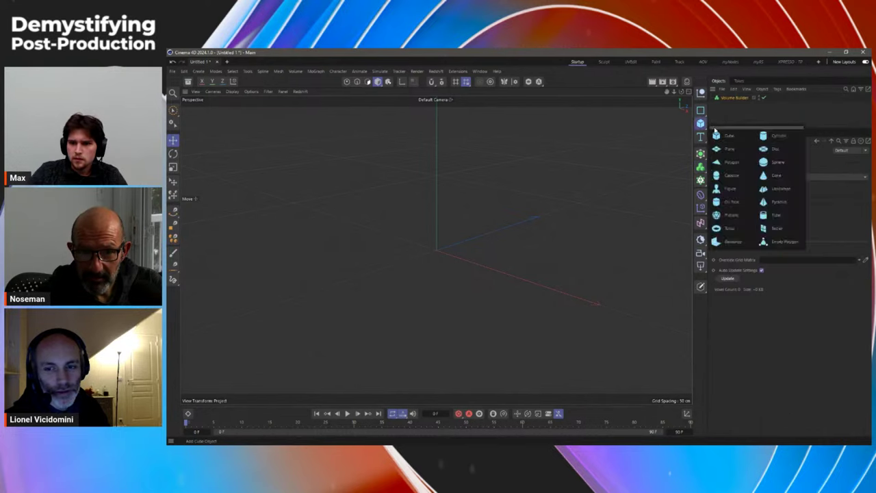
pyautogui.click(773, 163)
pyautogui.moveTo(725, 98); pyautogui.dragTo(730, 106)
pyautogui.click(755, 98)
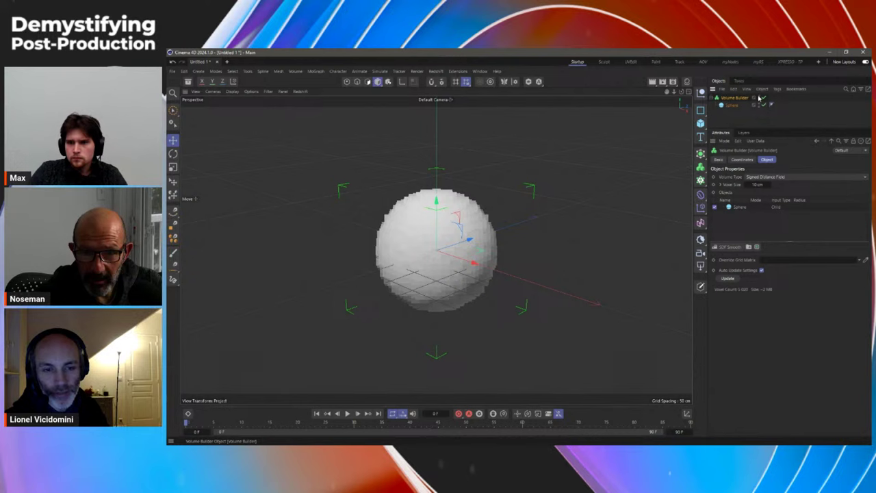
pyautogui.click(760, 98)
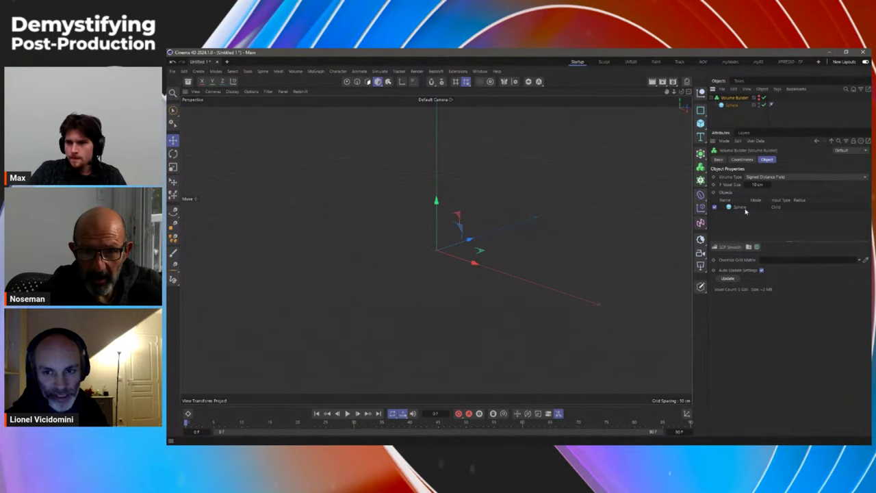
# Step: Link the Volume Builder as Pyro Initial Density and add a second Sphere
pyautogui.hotkey('ctrl', 'd')
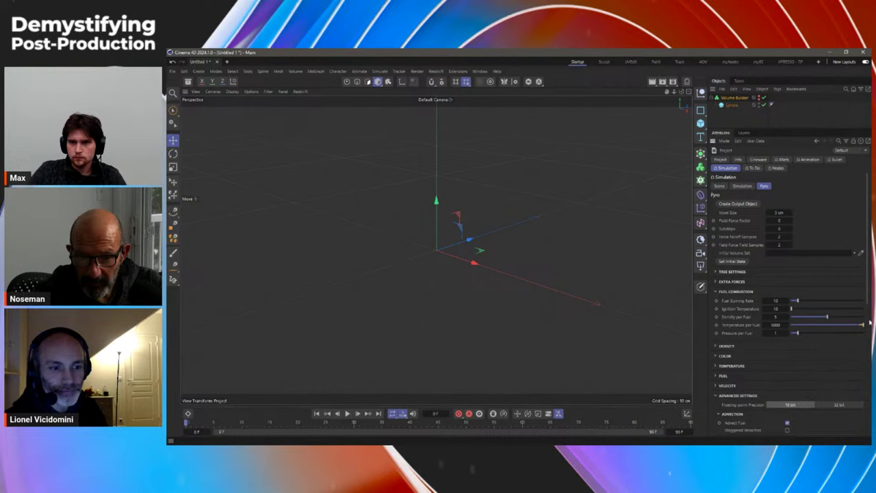
pyautogui.click(715, 292)
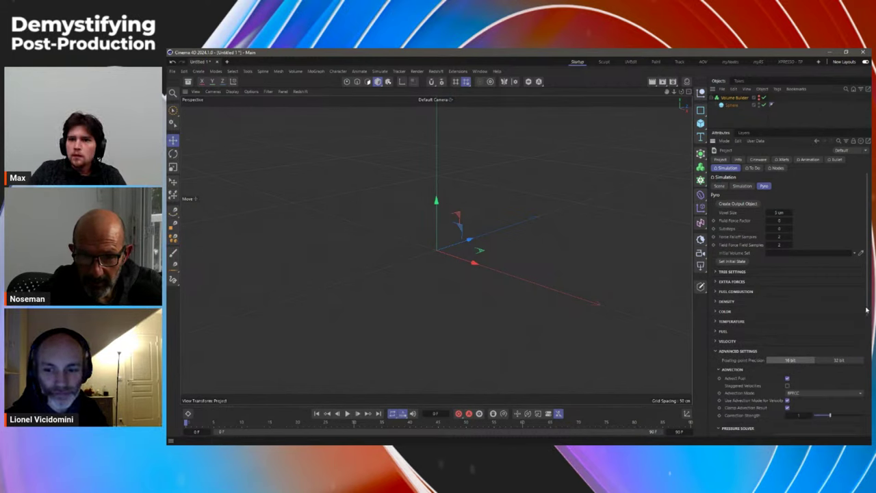
pyautogui.scroll(-5, 866, 310)
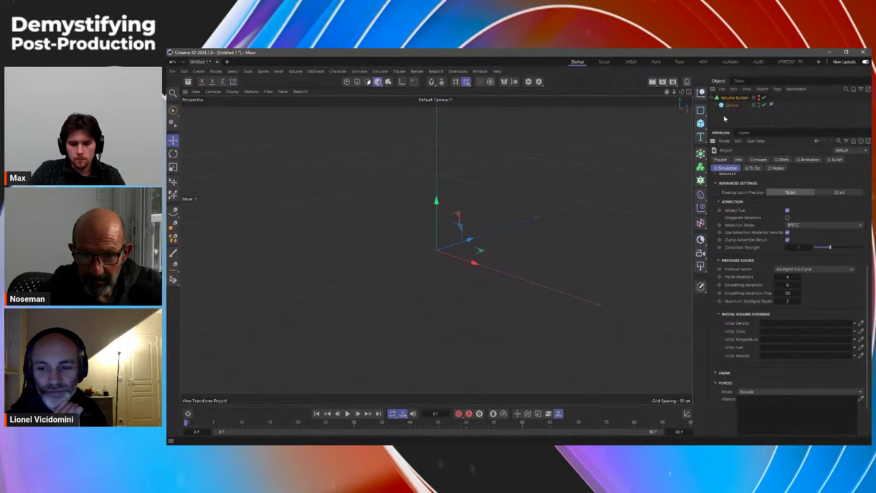
pyautogui.moveTo(767, 312); pyautogui.dragTo(773, 322)
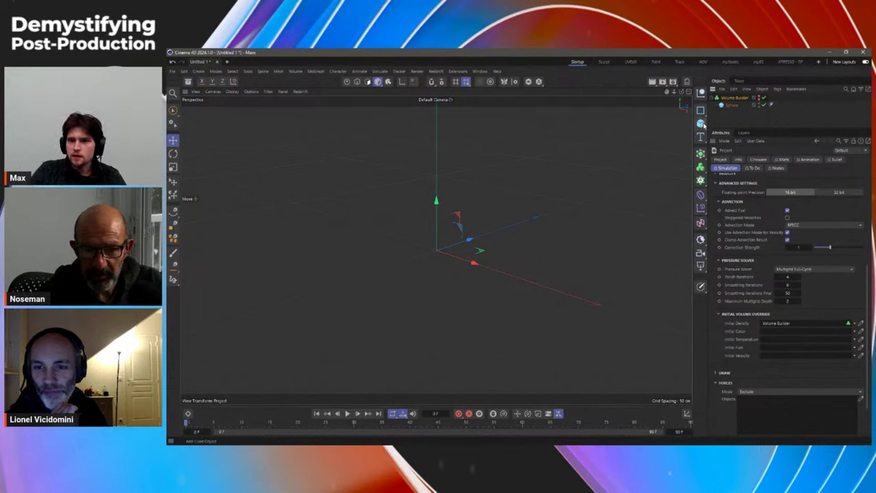
pyautogui.moveTo(702, 123); pyautogui.dragTo(772, 161)
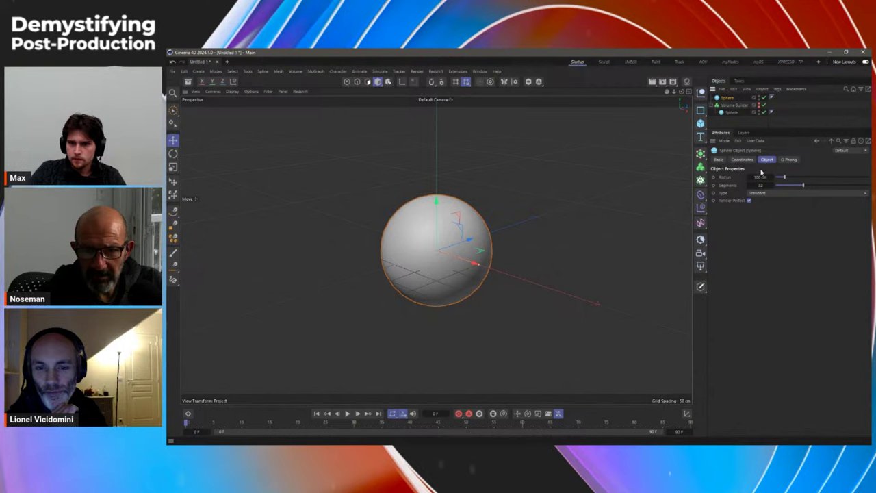
# Step: Tag the new sphere as a Pyro Emitter with Density, Temperature and Noise disabled
pyautogui.rightClick(727, 97)
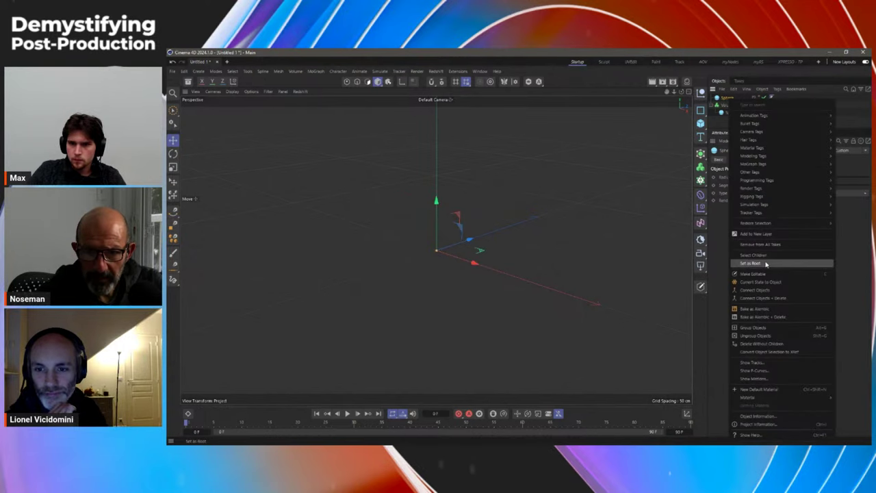
pyautogui.moveTo(753, 204)
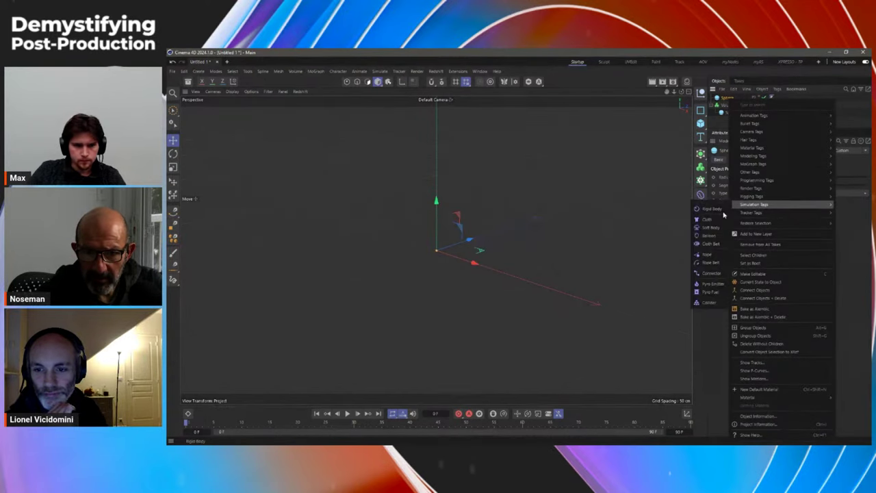
pyautogui.click(711, 283)
pyautogui.click(758, 250)
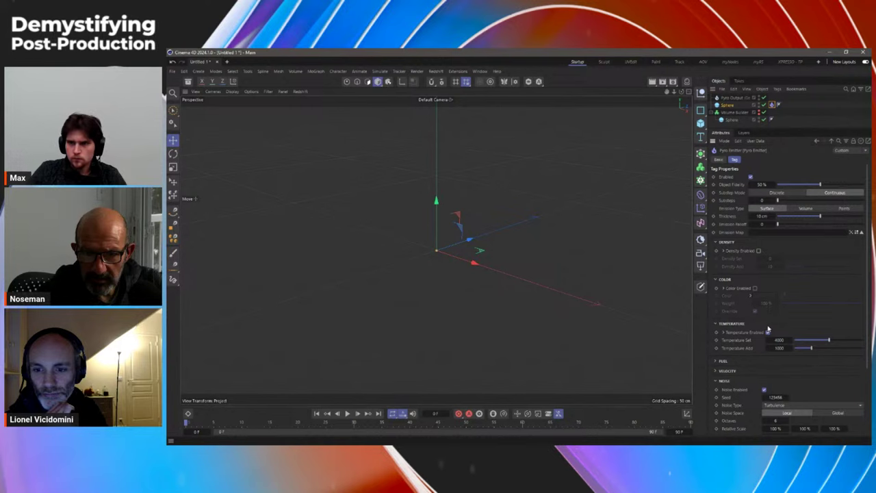
pyautogui.click(766, 332)
pyautogui.click(764, 389)
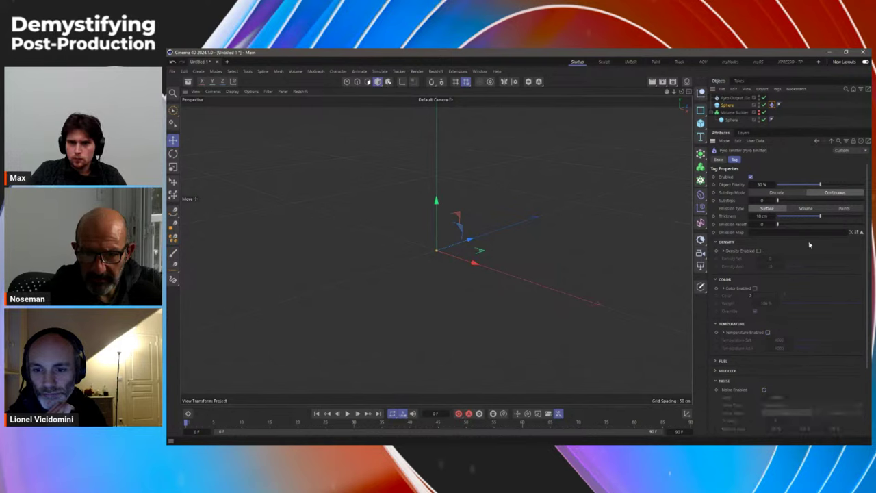
# Step: Test-play the simulation, rewind to frame 0, and review the Volume Builder and Pyro settings
pyautogui.click(347, 414)
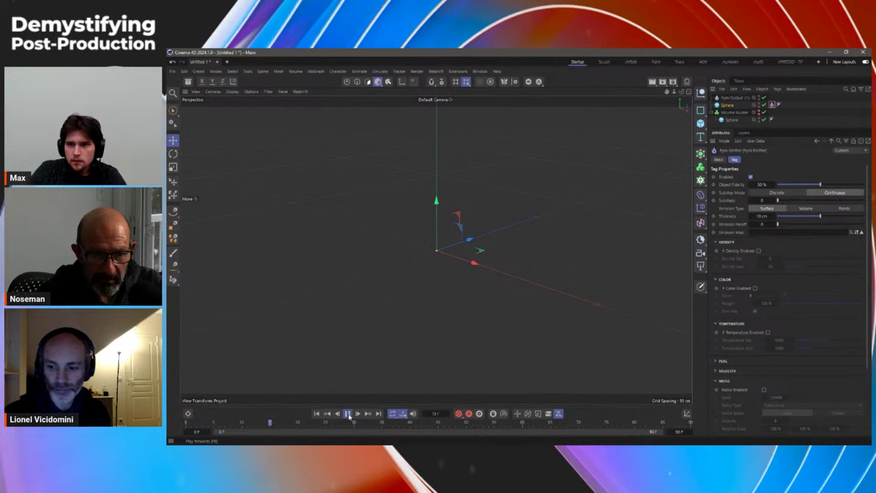
pyautogui.click(316, 414)
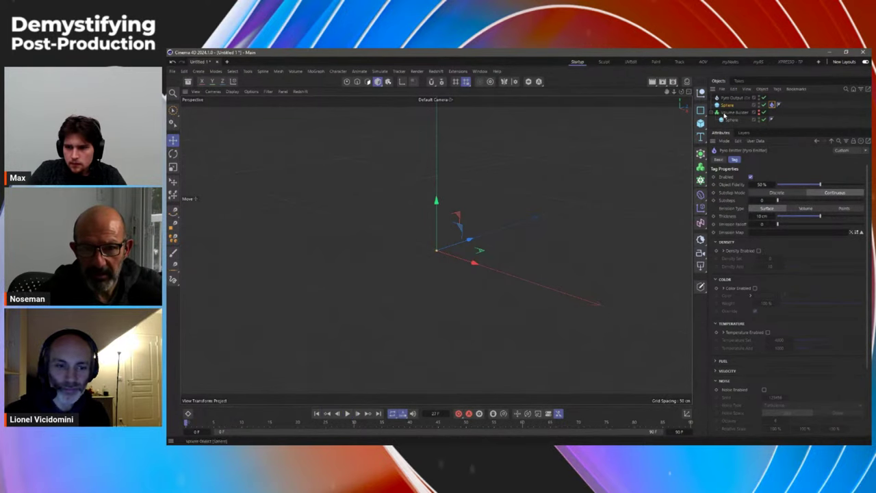
pyautogui.click(717, 114)
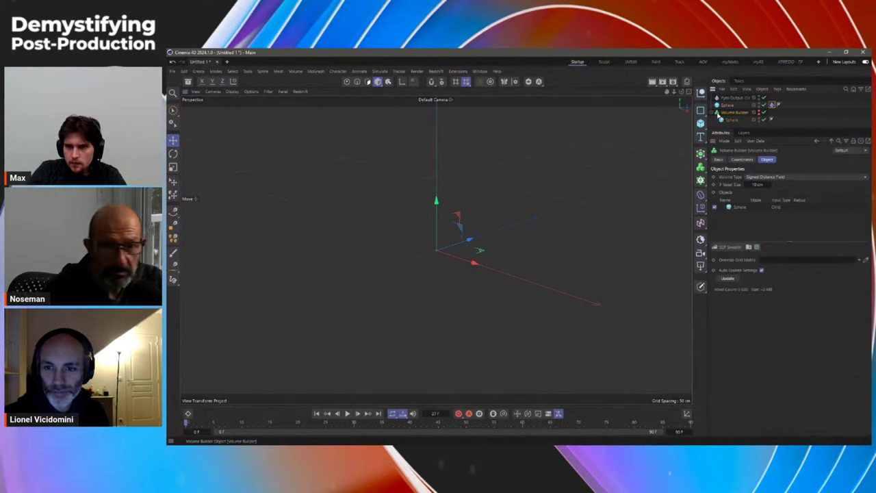
pyautogui.hotkey('ctrl', 'd')
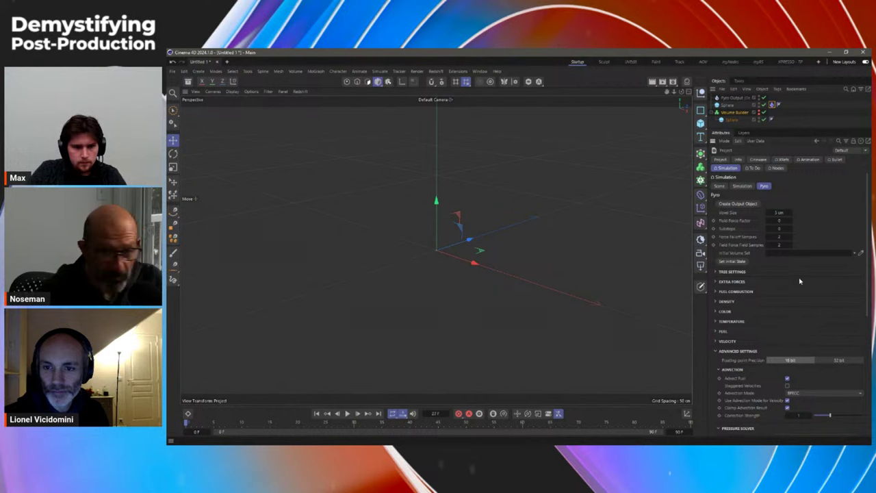
pyautogui.scroll(-5, 869, 314)
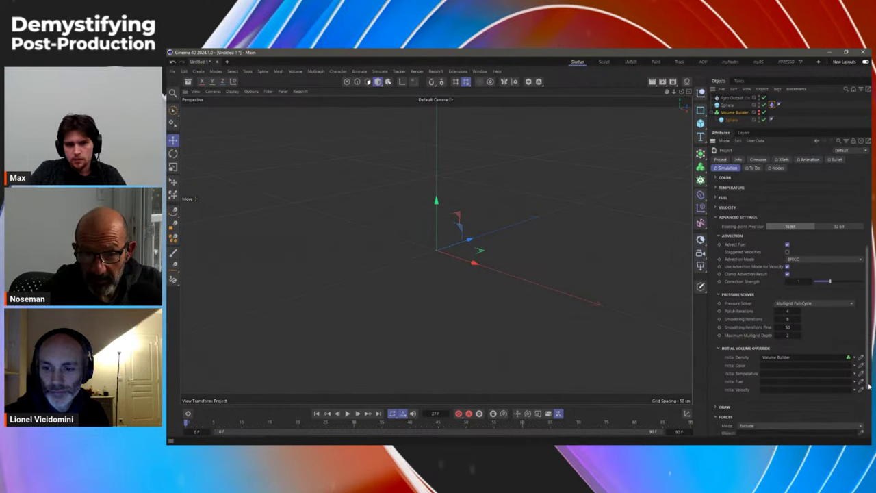
pyautogui.click(732, 112)
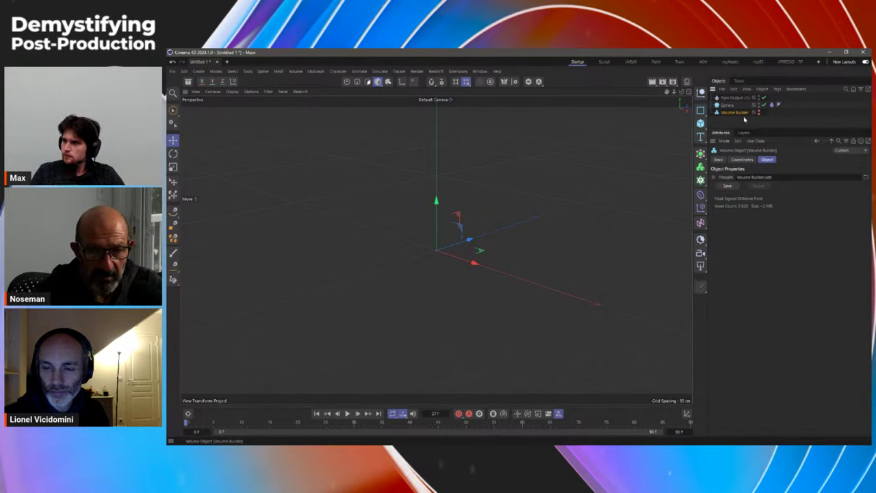
# Step: Rewind to frame 0 and set the Volume Builder's Volume Type to Fog
pyautogui.click(744, 120)
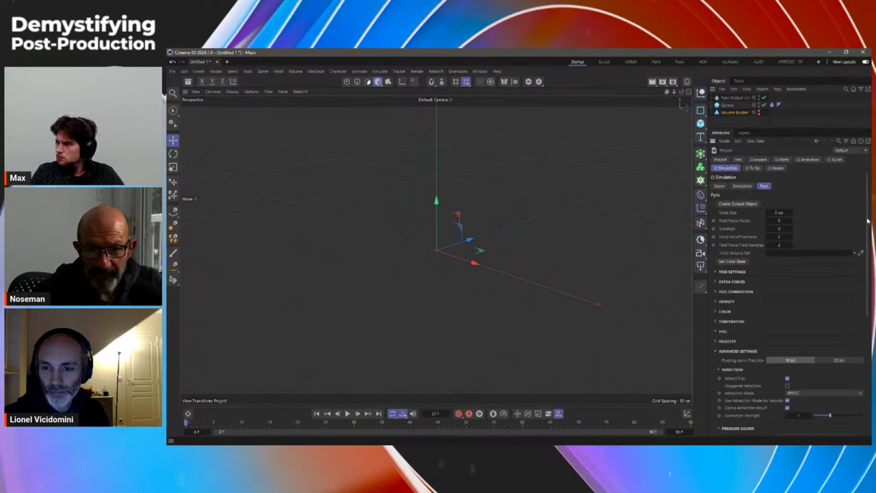
pyautogui.scroll(-5, 867, 220)
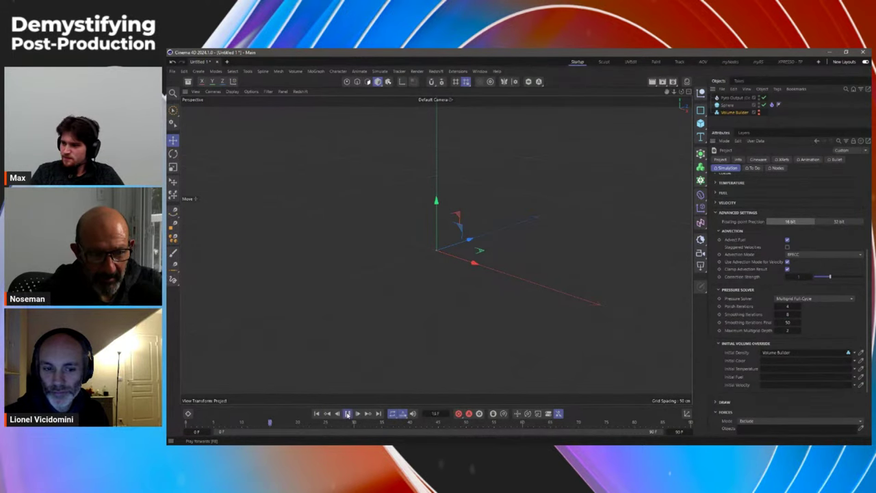
pyautogui.click(316, 414)
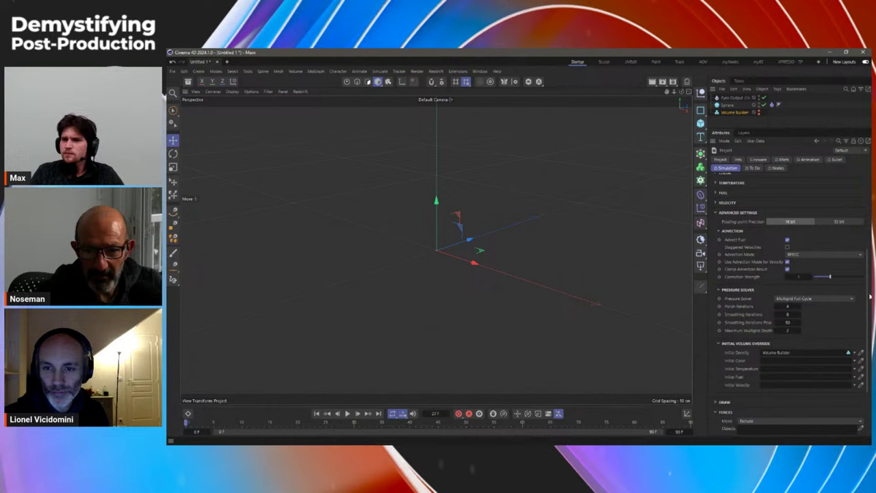
pyautogui.scroll(5, 869, 297)
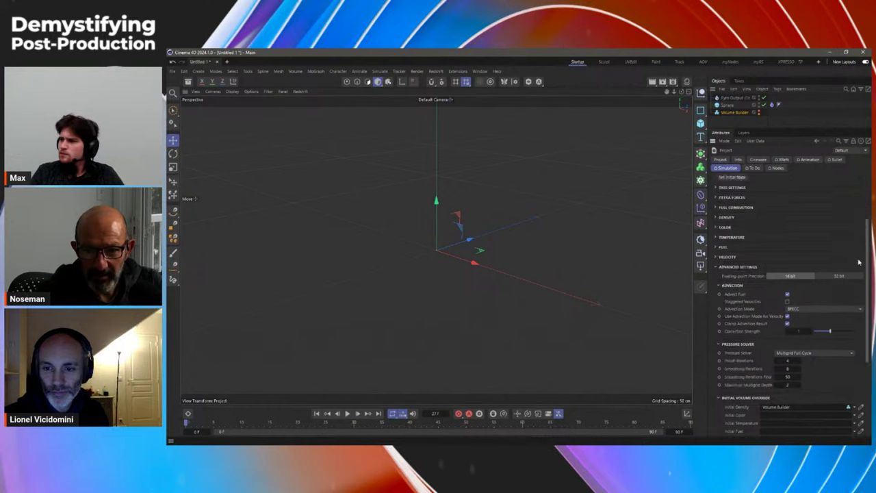
pyautogui.click(732, 112)
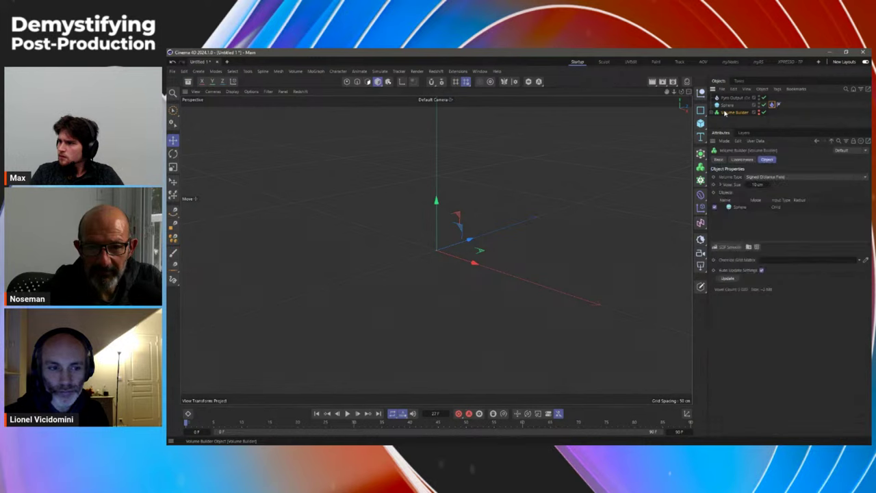
pyautogui.click(758, 176)
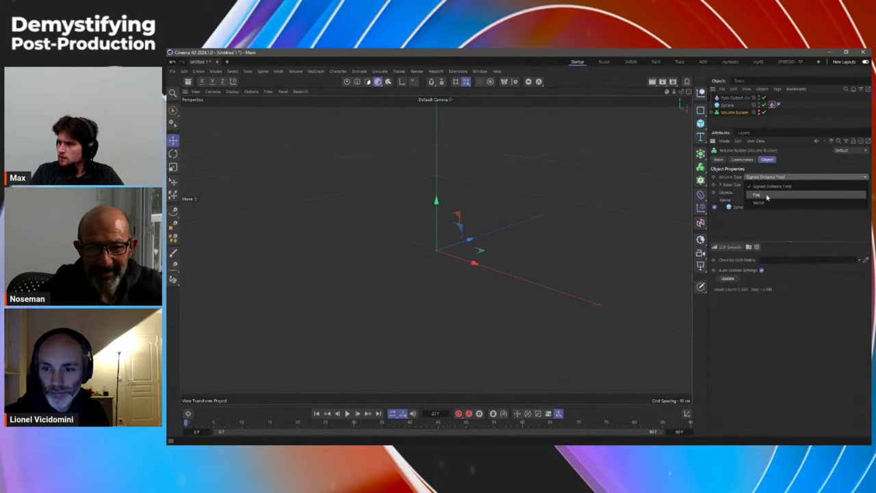
pyautogui.click(767, 197)
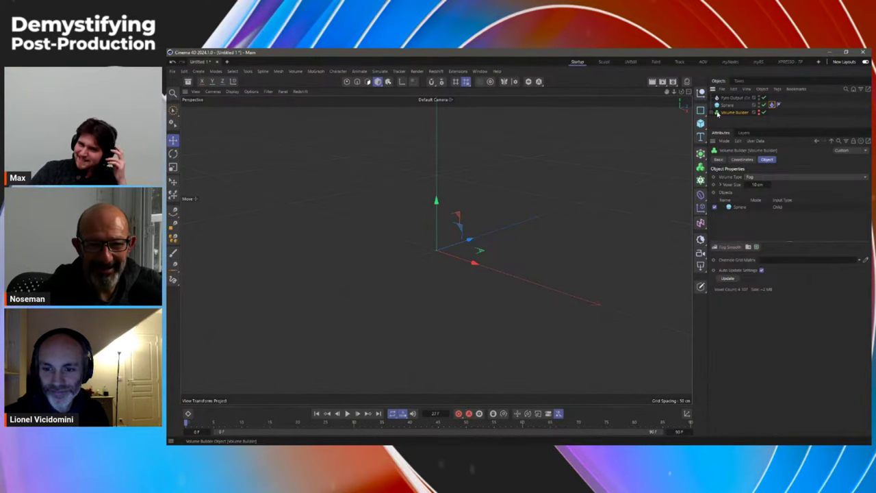
# Step: Confirm Pyro Initial Density links the Volume Builder, then start playback
pyautogui.hotkey('ctrl', 'd')
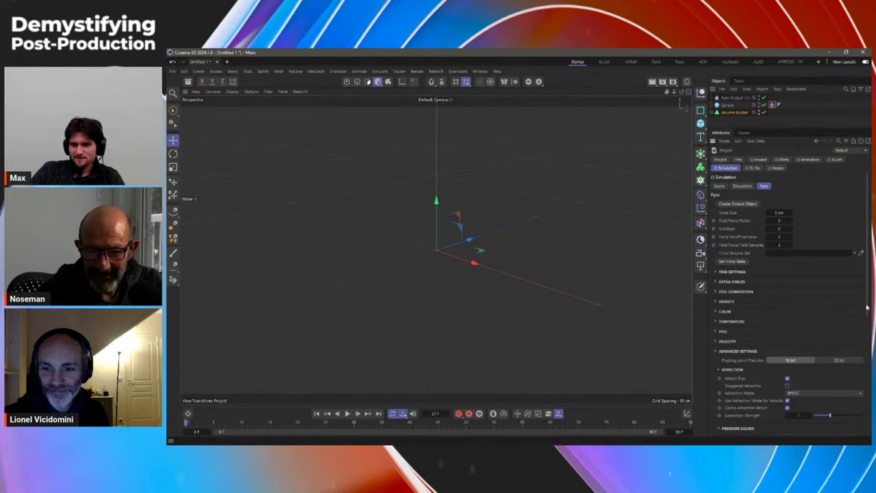
pyautogui.scroll(-5, 866, 307)
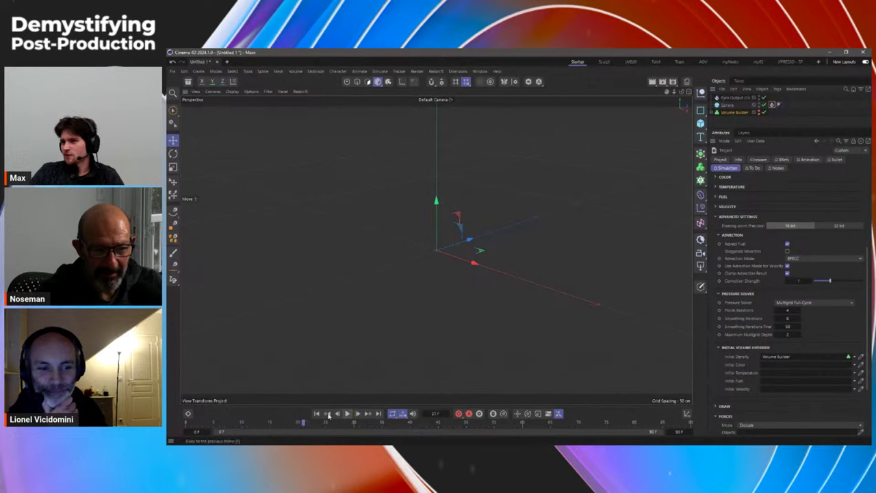
pyautogui.click(717, 112)
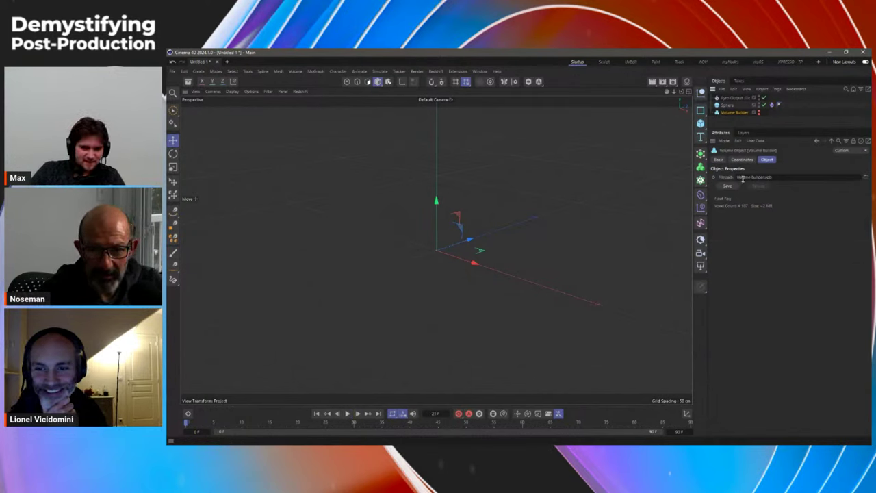
pyautogui.hotkey('ctrl', 'd')
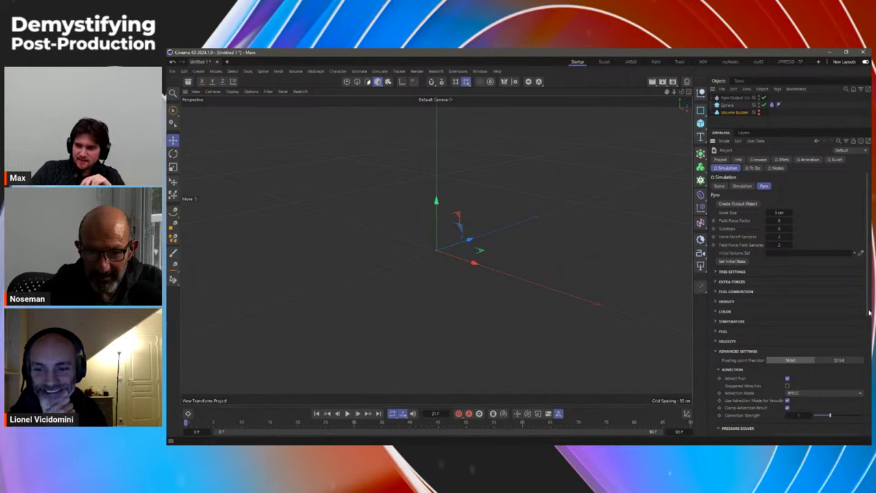
pyautogui.scroll(-5, 869, 313)
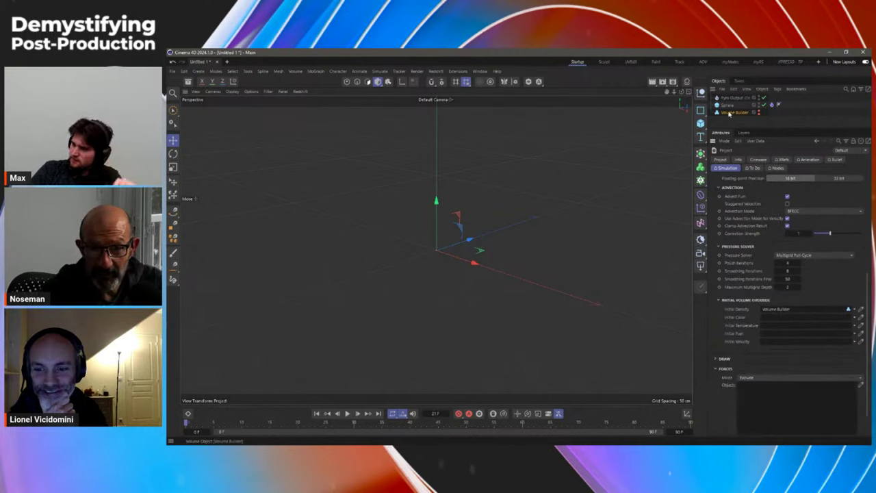
pyautogui.click(348, 414)
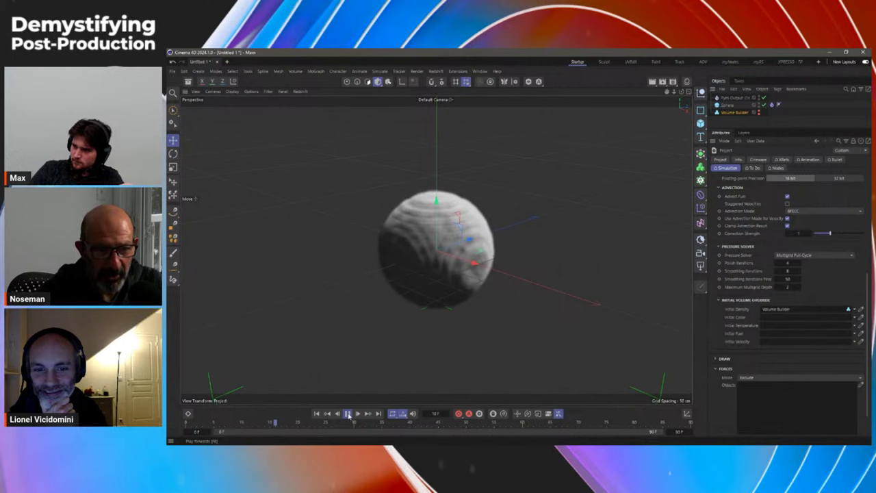
# Step: Stop playback around frame 42 to view the billowing smoke ball
pyautogui.click(348, 413)
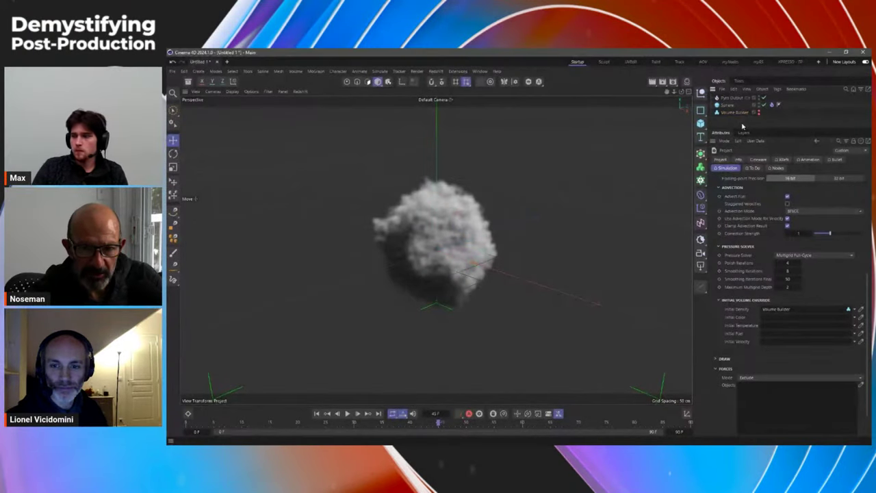
# Step: In a new scene, nest a Sphere under a Fog-type Volume Builder and expand Fog Smooth
pyautogui.hotkey('ctrl', 'n')
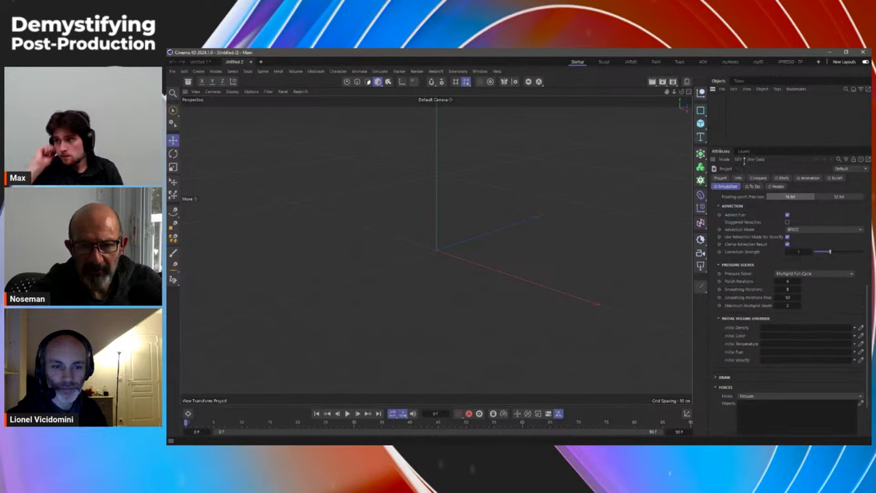
pyautogui.moveTo(700, 123); pyautogui.dragTo(780, 164)
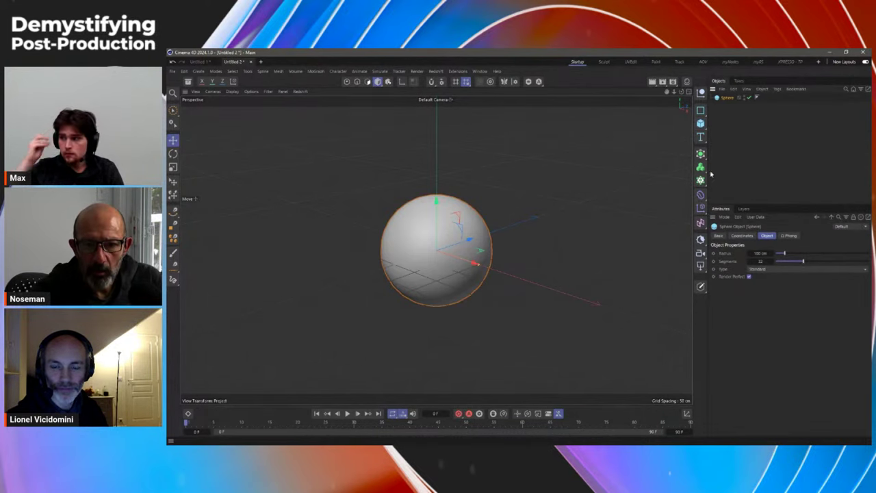
pyautogui.moveTo(701, 168); pyautogui.dragTo(732, 179)
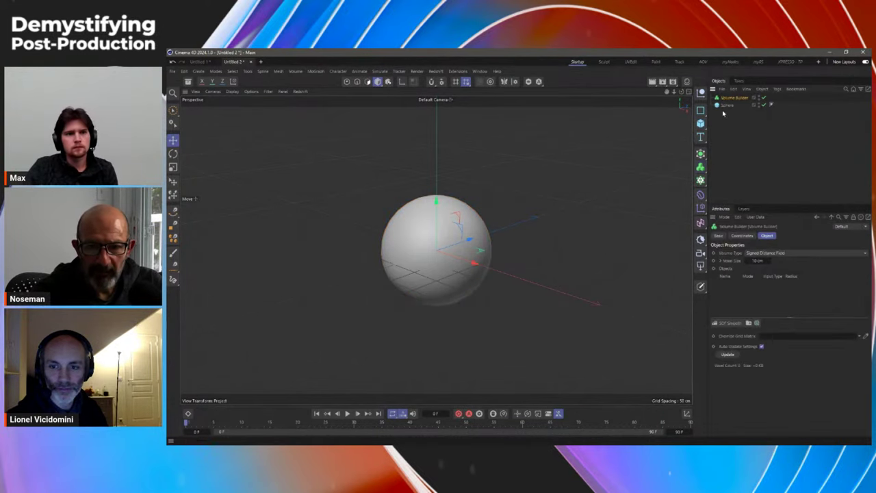
pyautogui.moveTo(725, 105); pyautogui.dragTo(733, 98)
pyautogui.click(771, 254)
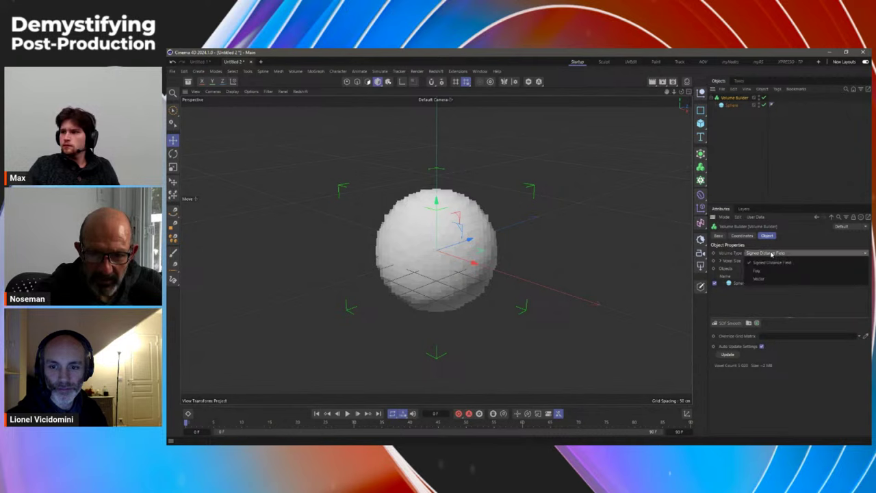
pyautogui.click(765, 270)
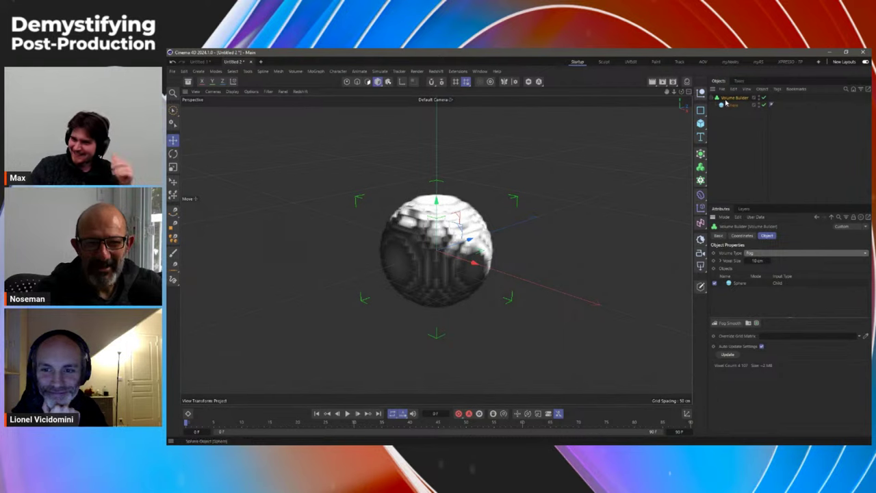
pyautogui.click(755, 323)
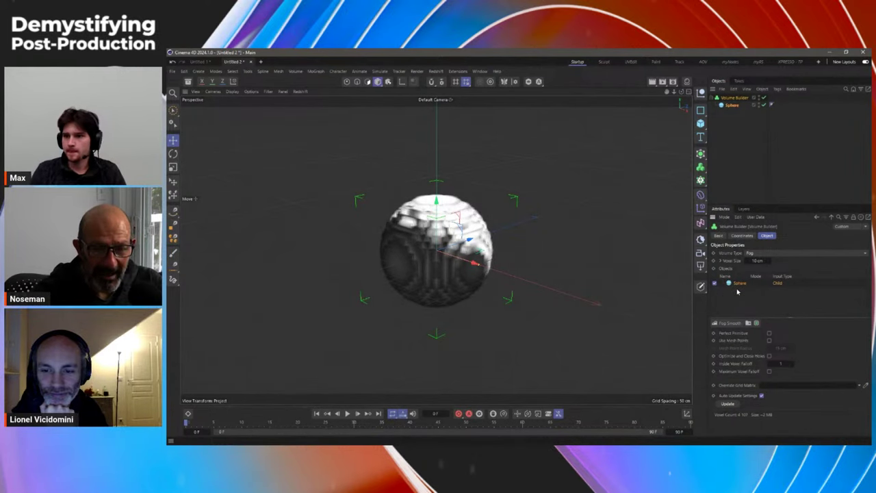
# Step: Add a second sphere shrunk to about 25.9 cm radius beside the fog volume
pyautogui.click(700, 123)
pyautogui.click(776, 165)
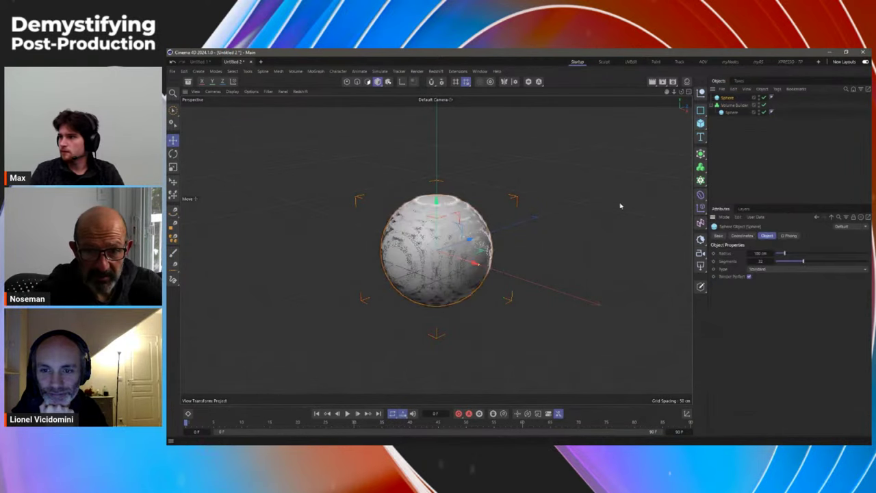
pyautogui.moveTo(467, 264); pyautogui.dragTo(532, 226)
pyautogui.moveTo(493, 251); pyautogui.dragTo(533, 248, button='middle')
# Step: Give the small sphere a Pyro Emitter tag and reselect the Volume Builder
pyautogui.rightClick(732, 104)
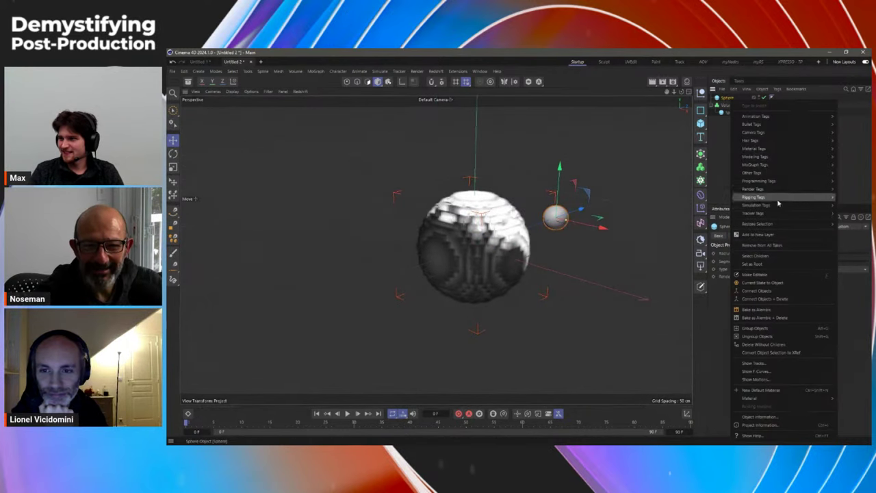
pyautogui.moveTo(776, 204)
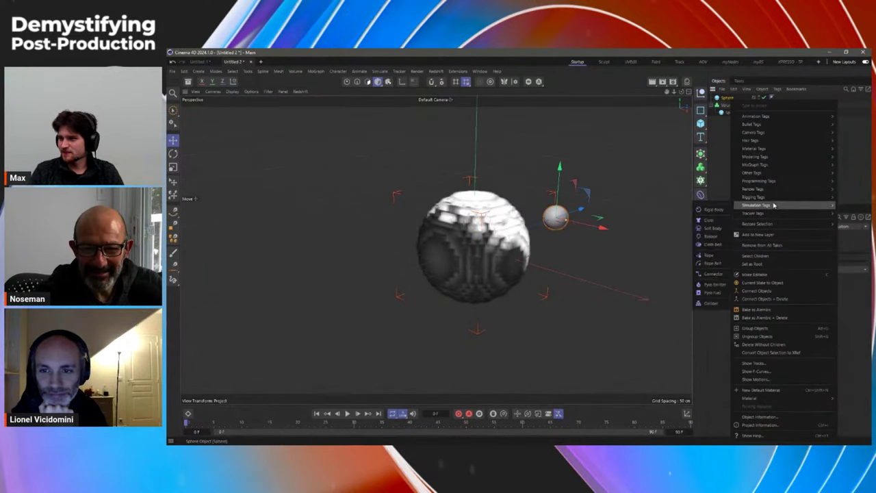
pyautogui.click(715, 284)
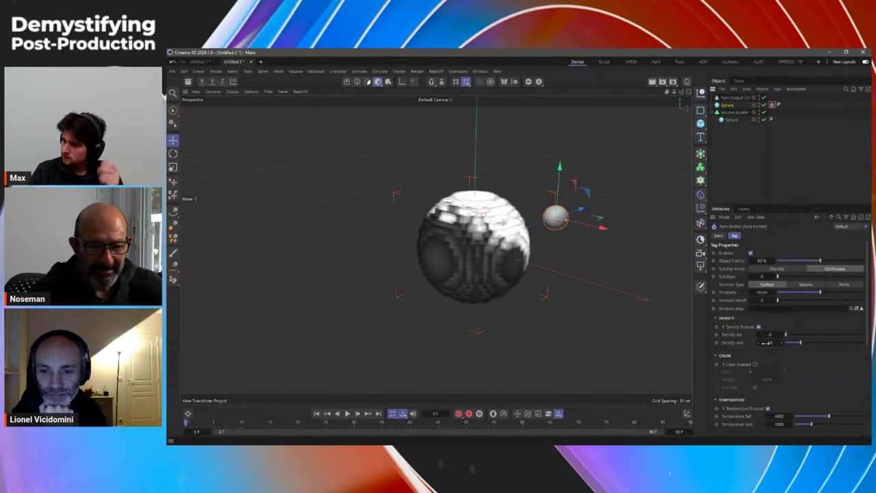
pyautogui.click(731, 112)
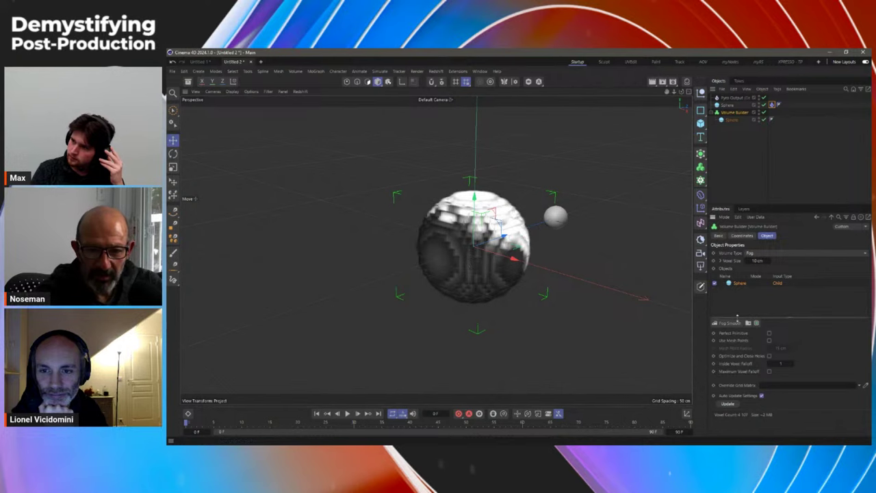
# Step: Add a Fog Range Map filter to the Volume Builder with Max Output 10
pyautogui.click(730, 324)
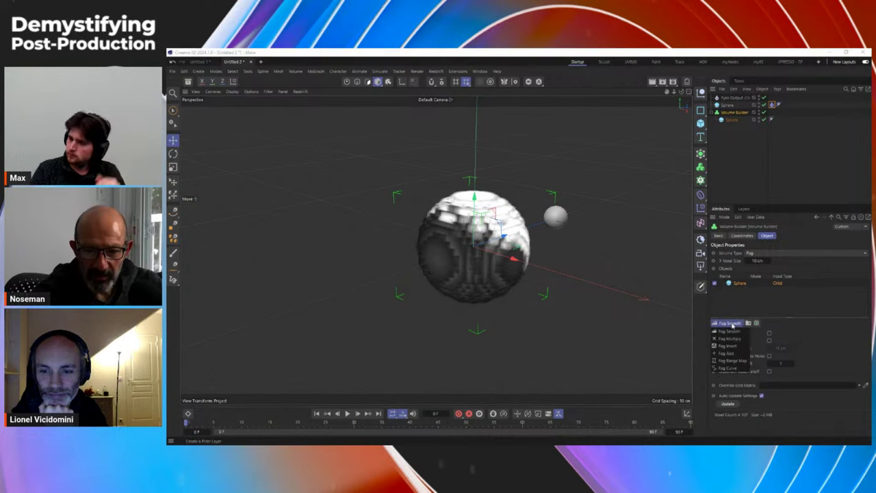
pyautogui.click(739, 361)
pyautogui.click(814, 370)
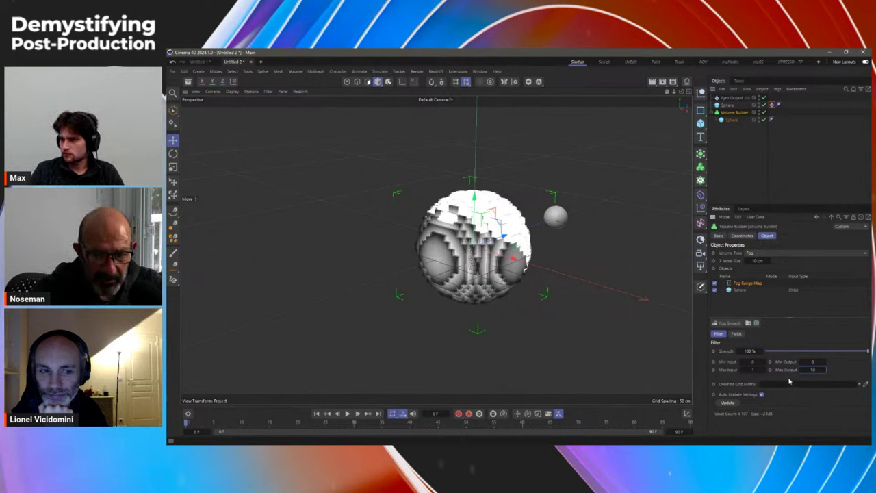
pyautogui.press('Return')
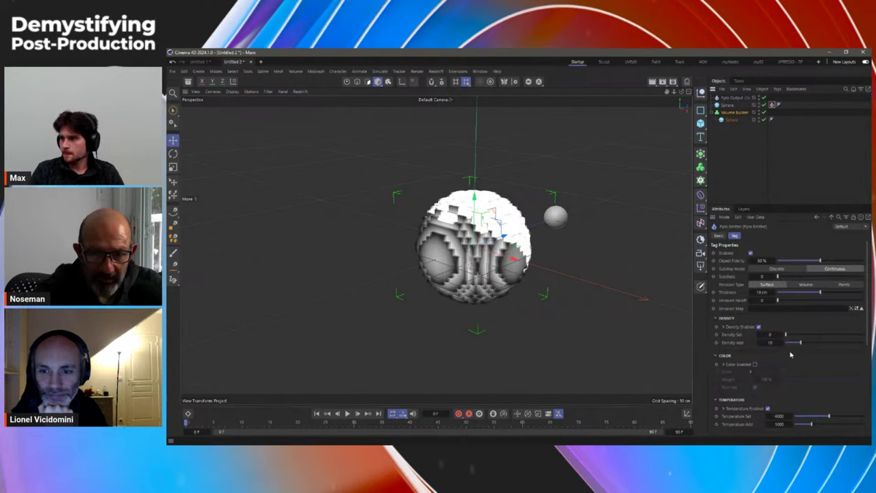
pyautogui.scroll(-5, 869, 325)
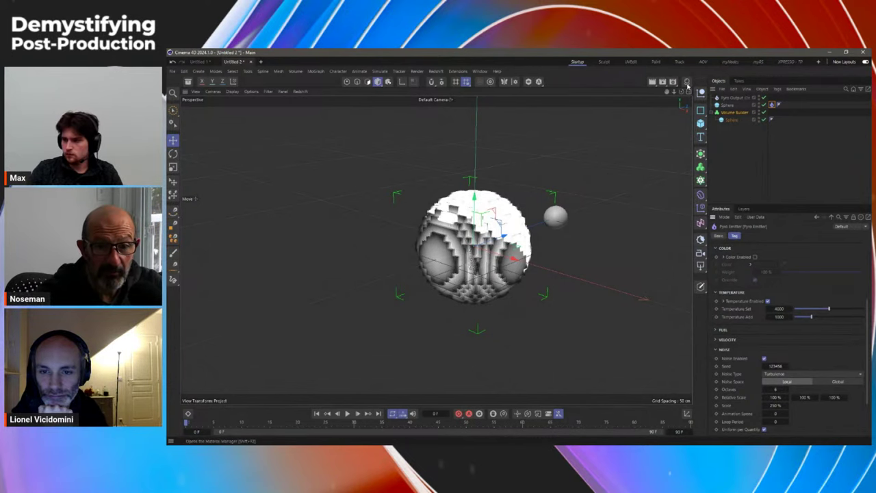
# Step: Create a Pyro Volume material and view its Emission settings in the Node Editor
pyautogui.hotkey('shift', 'F2')
pyautogui.click(586, 101)
pyautogui.moveTo(617, 129)
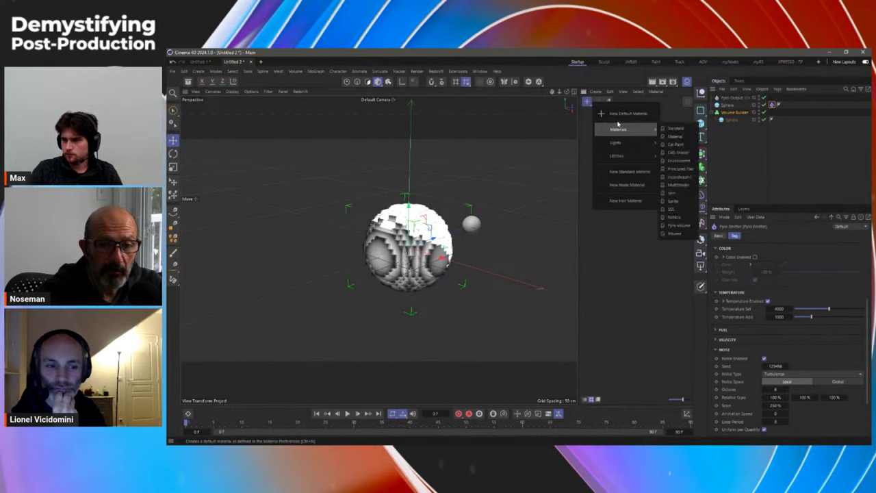
pyautogui.click(680, 227)
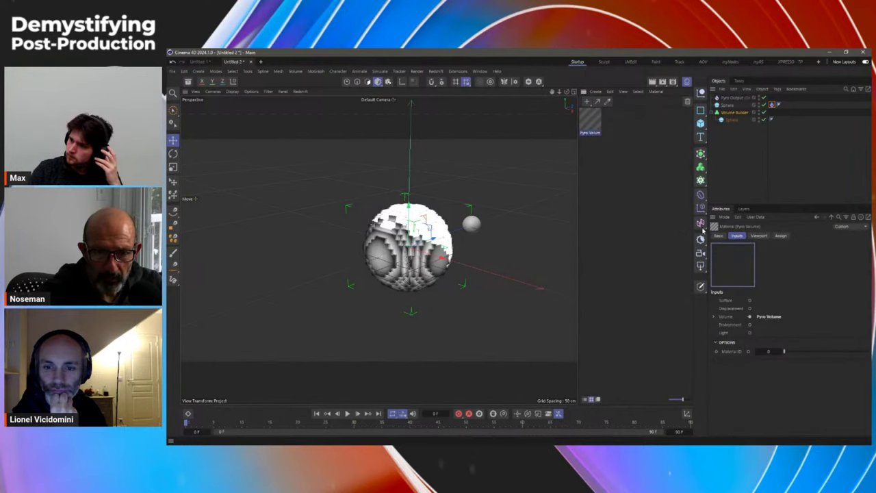
pyautogui.doubleClick(593, 128)
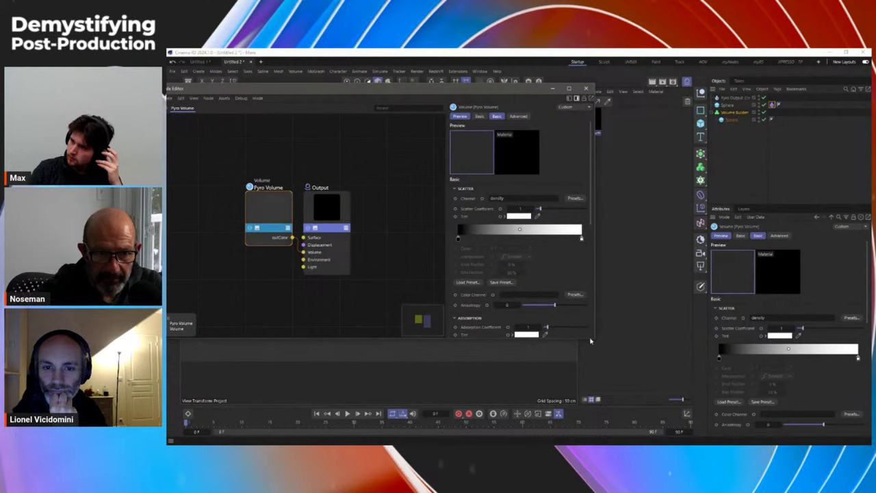
pyautogui.scroll(-5, 867, 319)
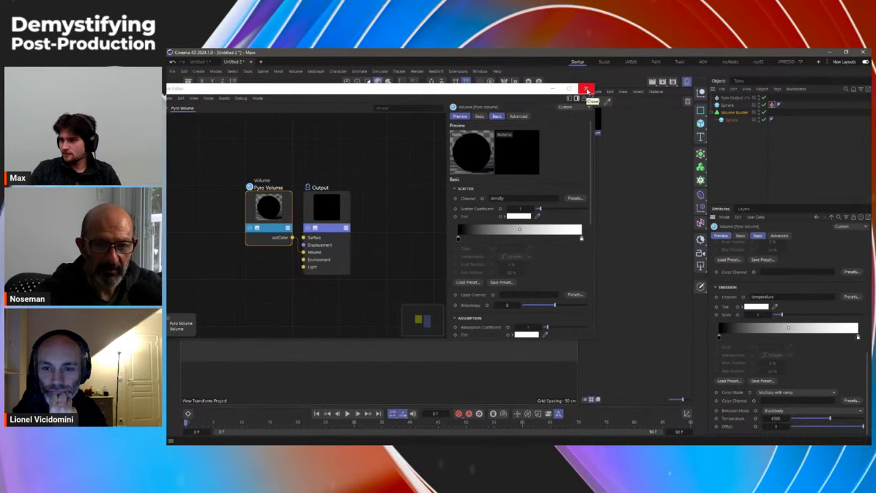
# Step: Close the Pyro Volume material's node editor window
pyautogui.click(586, 90)
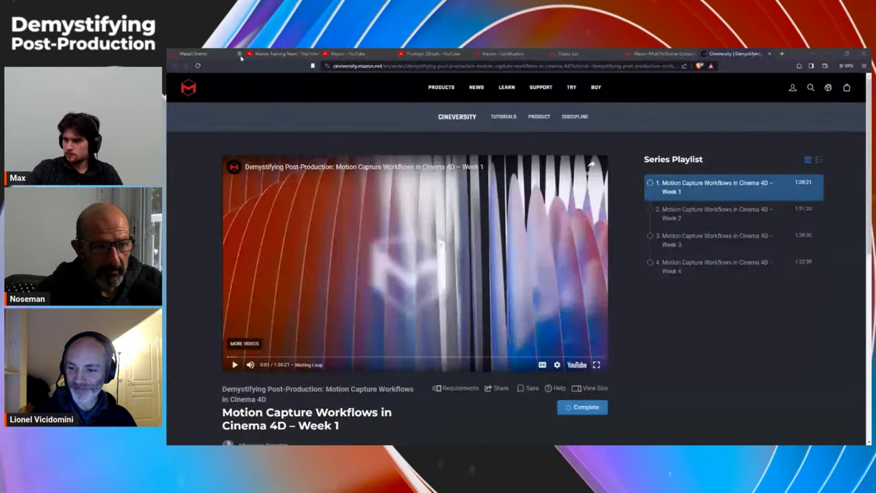
# Step: Scroll through the upcoming Maxon event cards and back, then switch to the Maxon Training Team YouTube channel
pyautogui.click(199, 54)
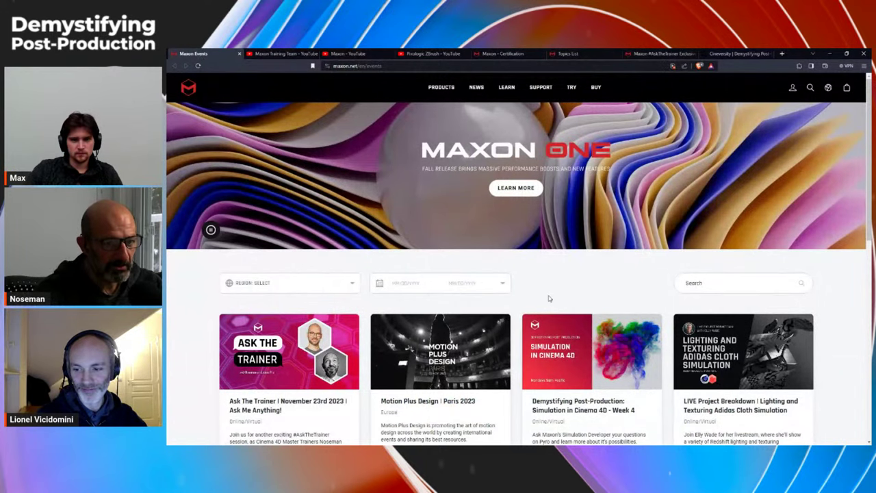
pyautogui.scroll(-2, 548, 298)
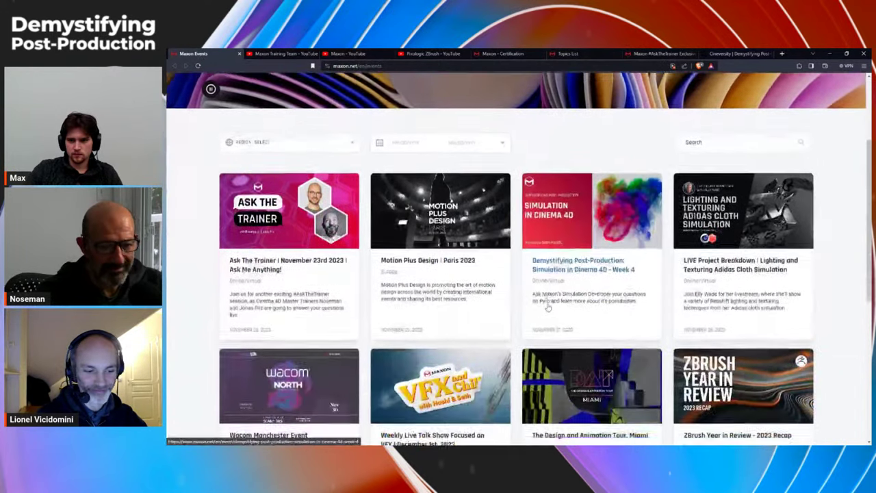
pyautogui.scroll(-1, 518, 323)
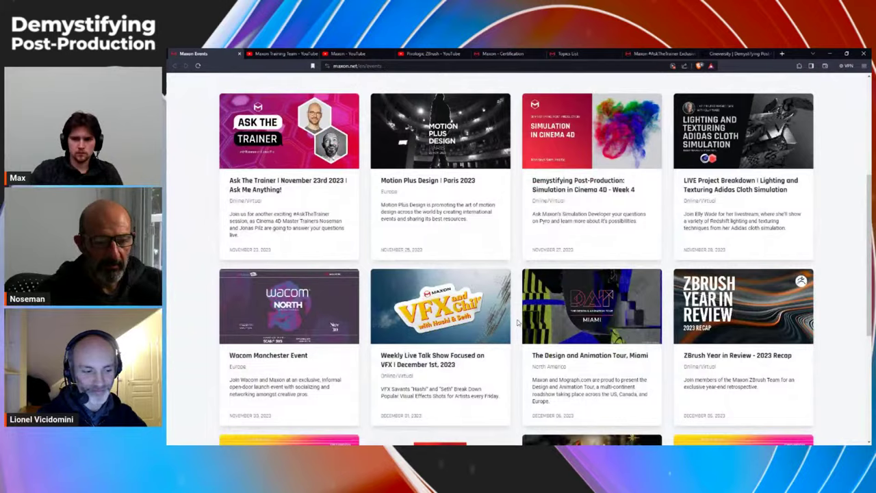
pyautogui.scroll(-3, 518, 323)
pyautogui.scroll(6, 526, 307)
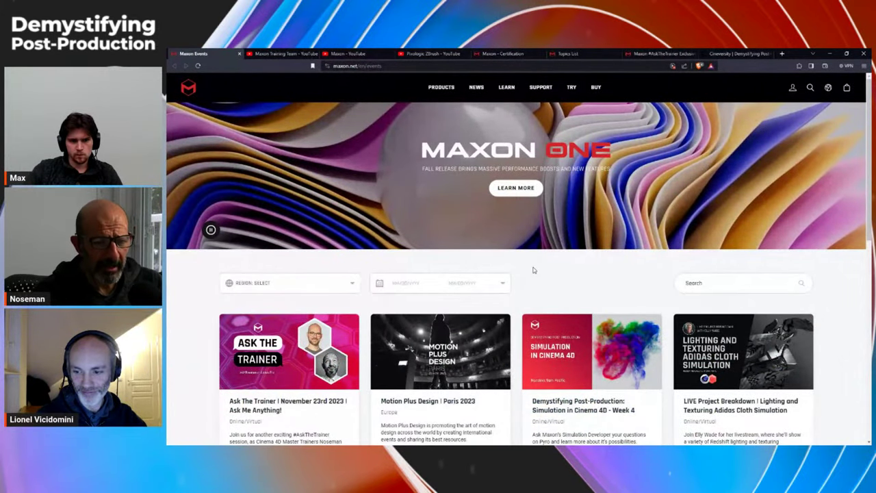
pyautogui.click(285, 54)
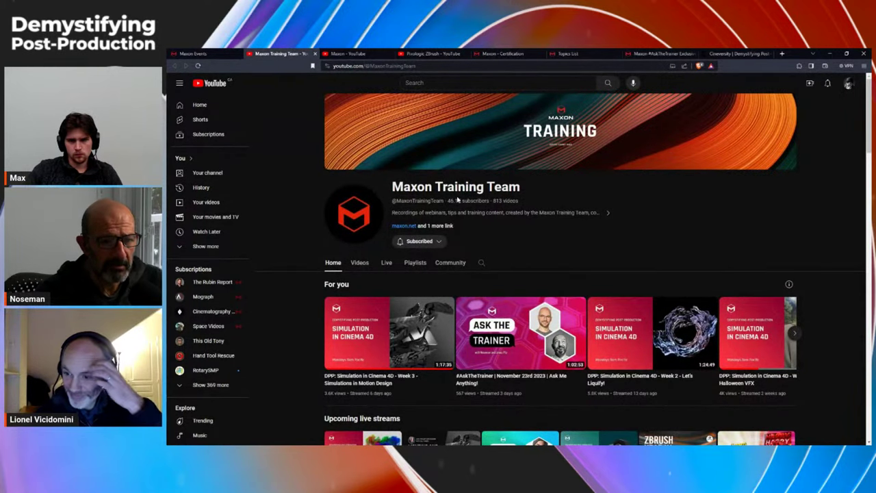
# Step: Compare the Maxon Training Team, Maxon and Pixologic ZBrush channels, ending on Maxon Certification (Pro User €995)
pyautogui.click(345, 53)
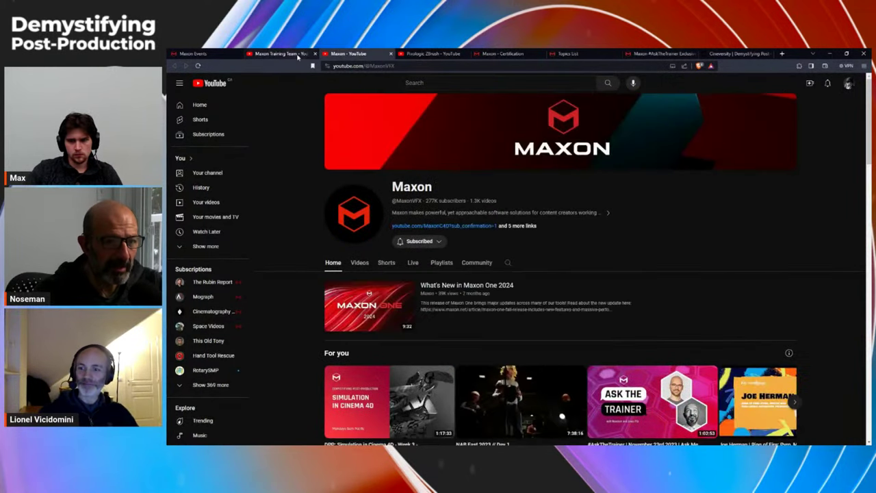
pyautogui.click(297, 57)
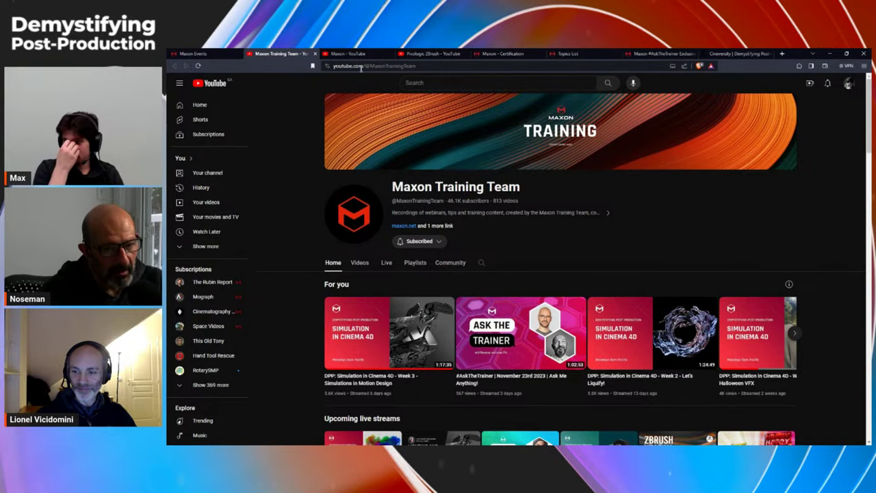
pyautogui.click(346, 53)
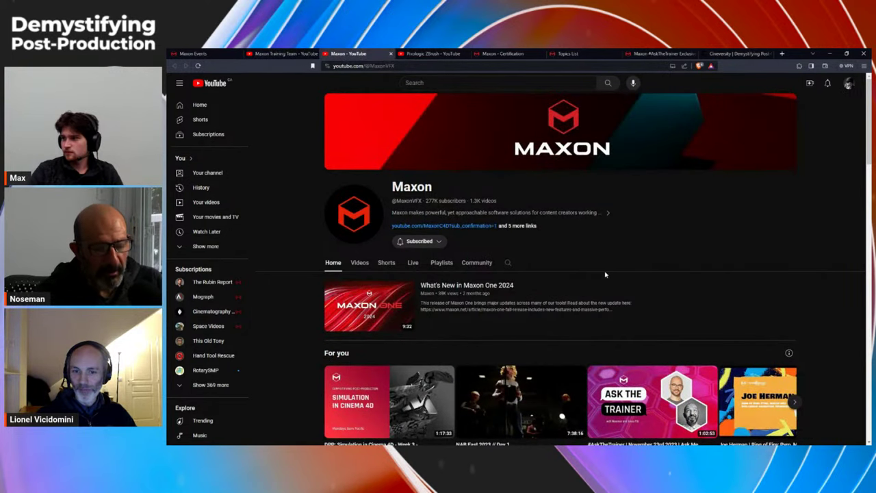
pyautogui.click(421, 54)
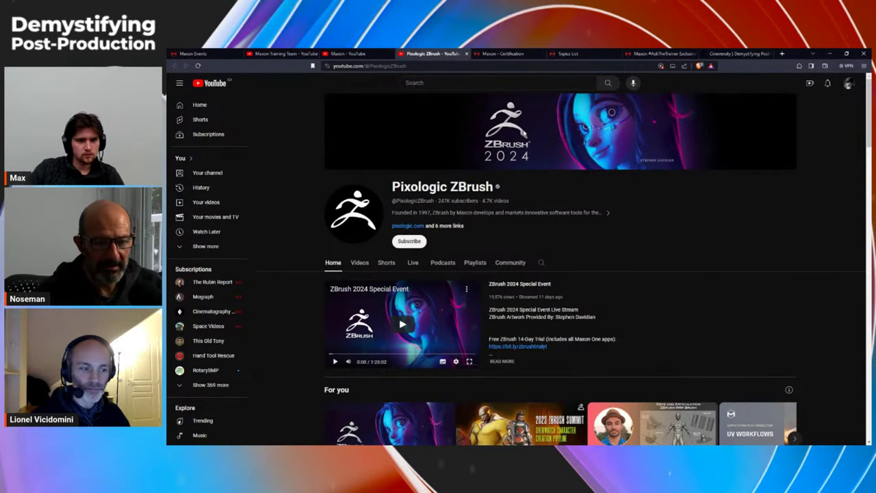
pyautogui.click(503, 54)
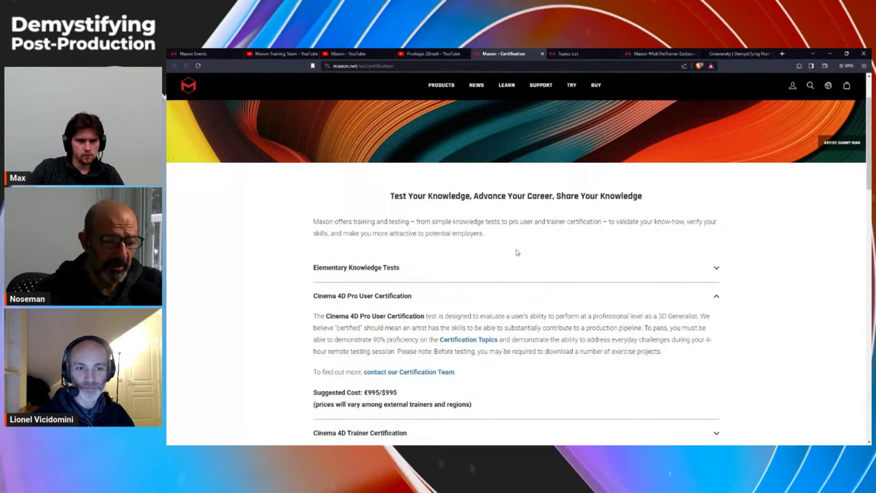
# Step: Open the Certification Topics list and expand Overview of Cinema 4D and Viewport – 3D View and Orthographic Views
pyautogui.scroll(-1, 517, 250)
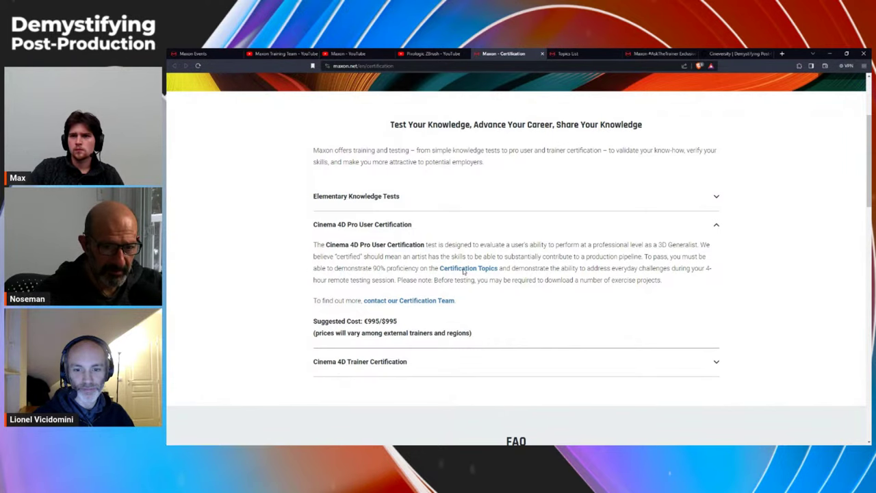
pyautogui.click(463, 271)
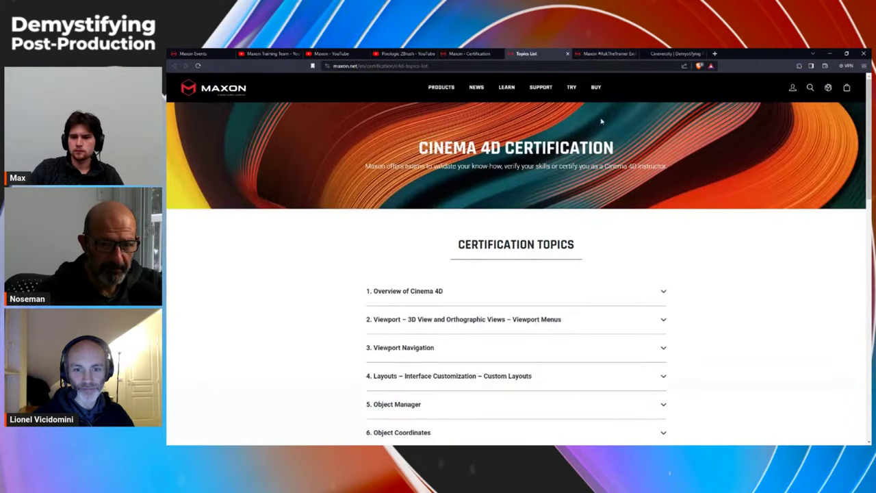
pyautogui.click(434, 292)
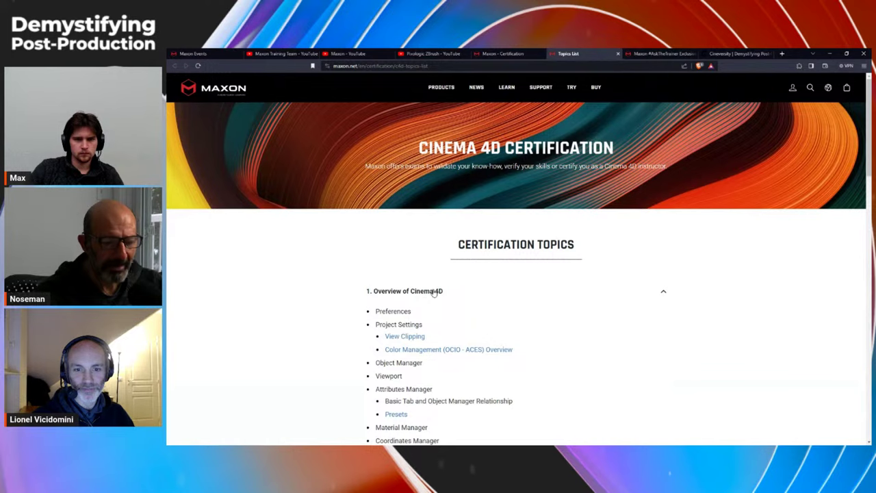
pyautogui.scroll(-2, 440, 291)
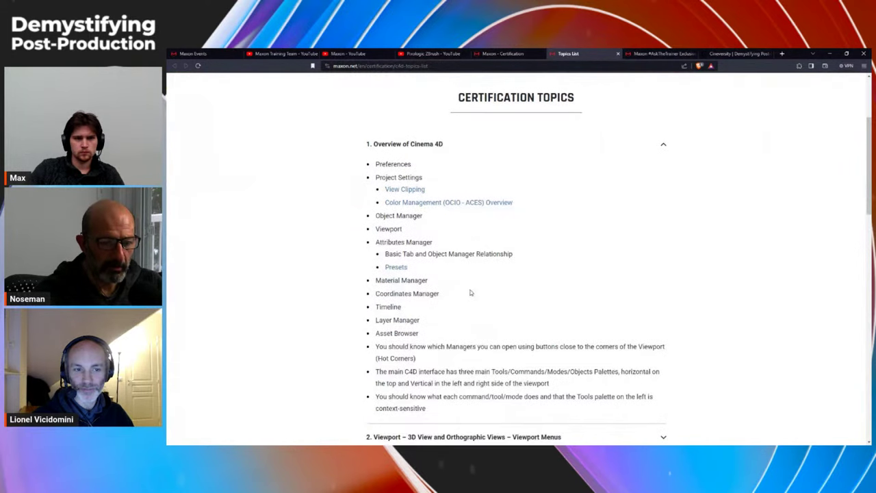
pyautogui.scroll(-2, 500, 293)
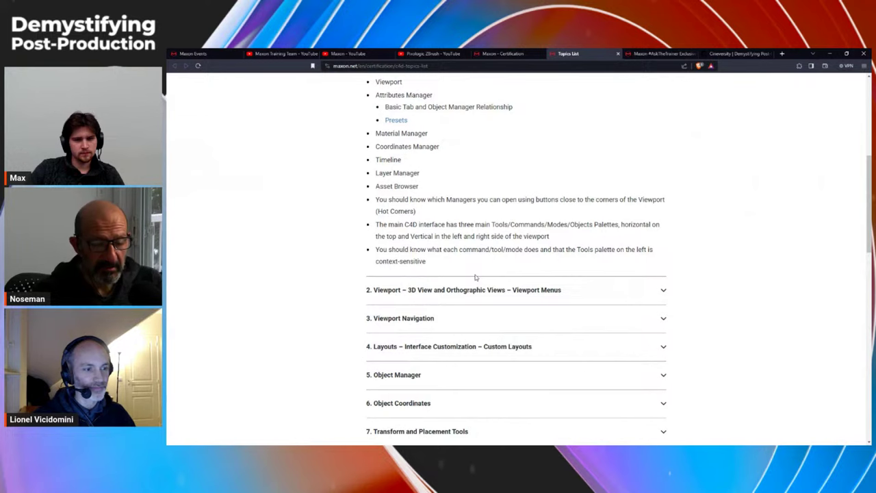
pyautogui.click(446, 291)
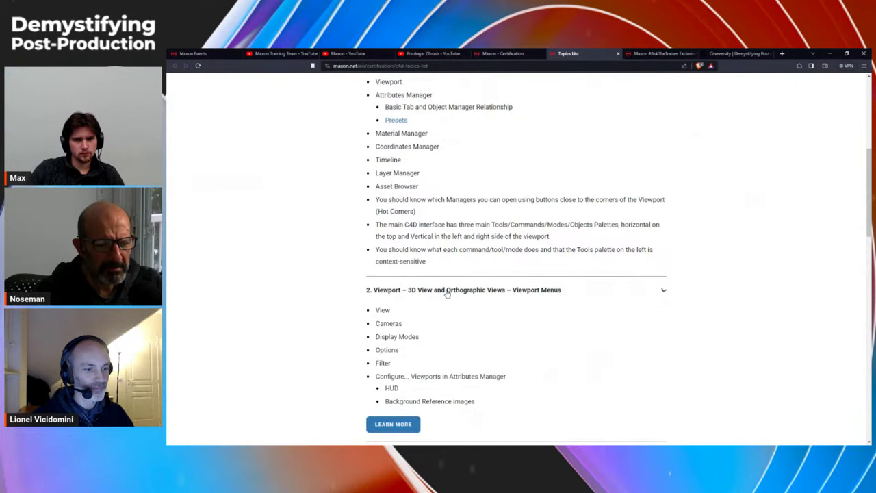
# Step: Expand the Asset Browser and Materials – Textures topics, then show the merch store's passcode page
pyautogui.scroll(-3, 447, 290)
pyautogui.click(411, 340)
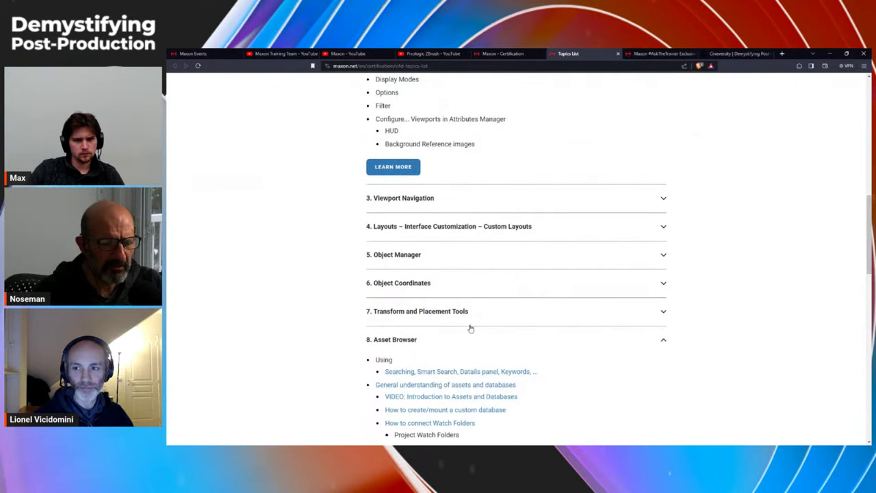
pyautogui.scroll(-4, 524, 317)
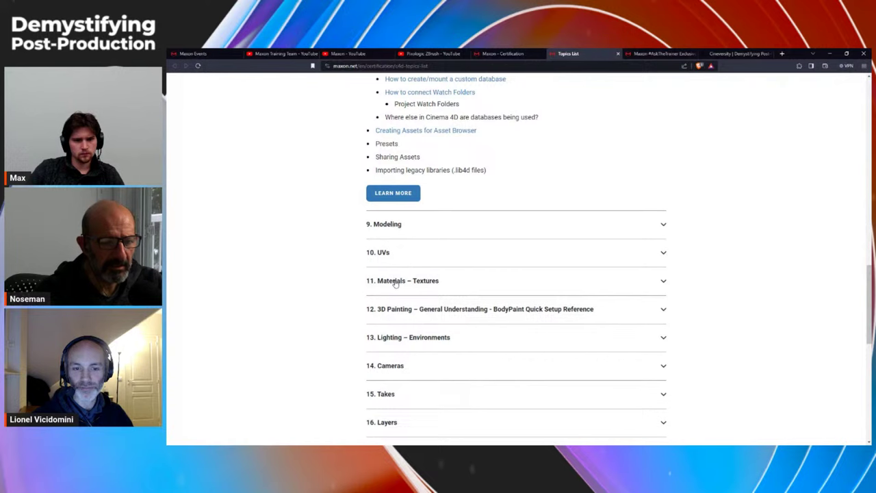
pyautogui.click(395, 282)
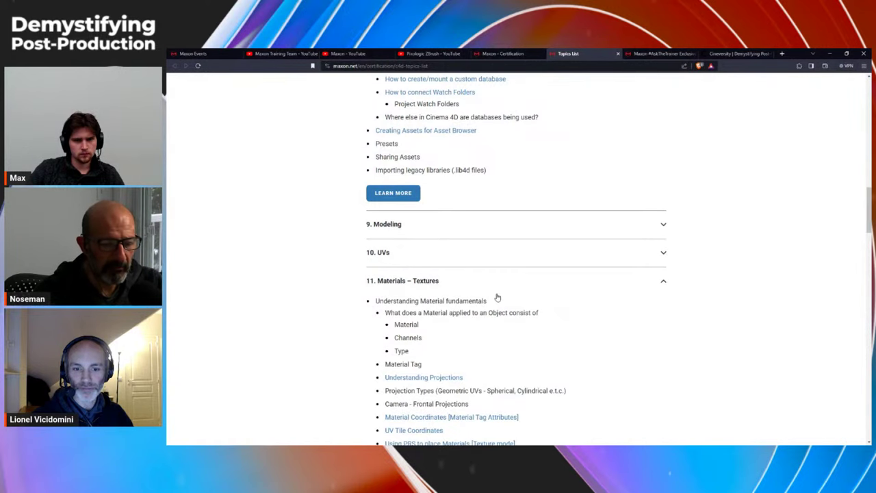
pyautogui.press('Home')
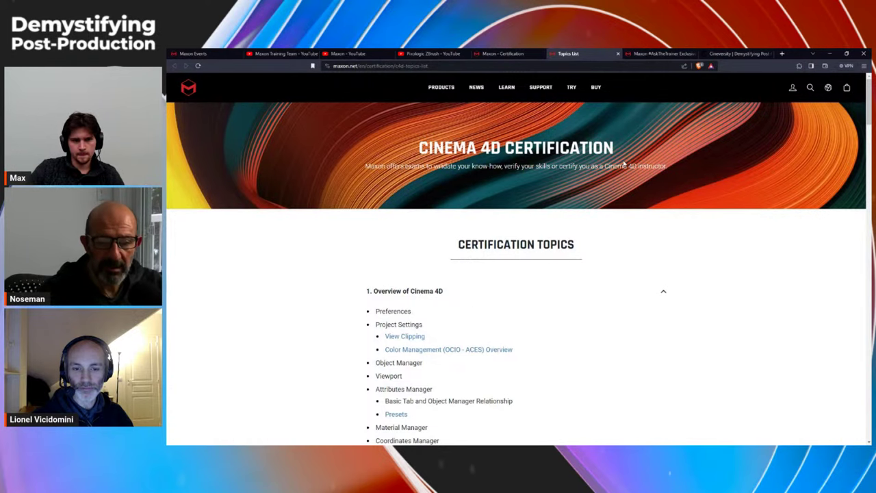
pyautogui.click(656, 54)
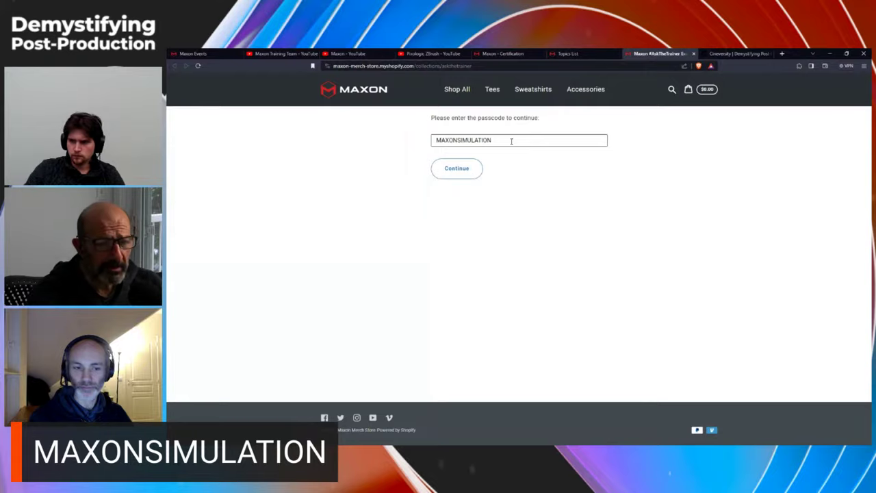
# Step: Skim the Maxon events list again, then return to the Motion Capture Workflows in Cinema 4D – Week 1 page
pyautogui.click(193, 53)
pyautogui.scroll(-5, 471, 313)
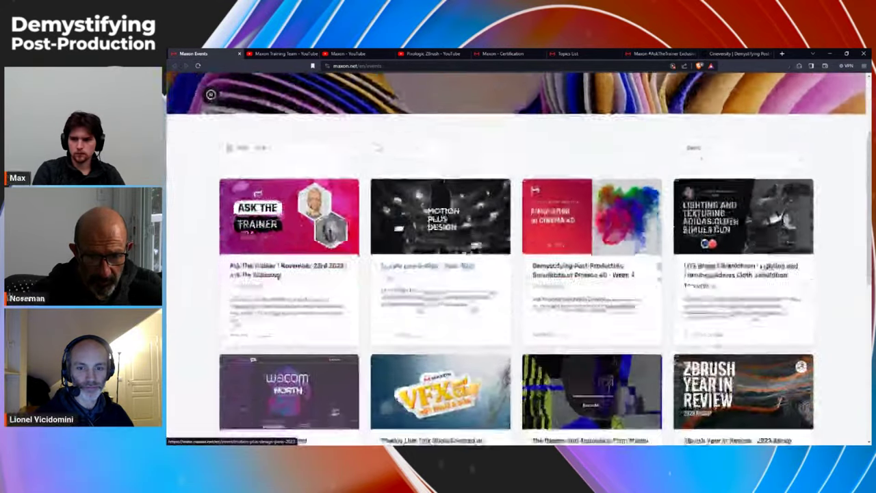
pyautogui.scroll(-2, 475, 311)
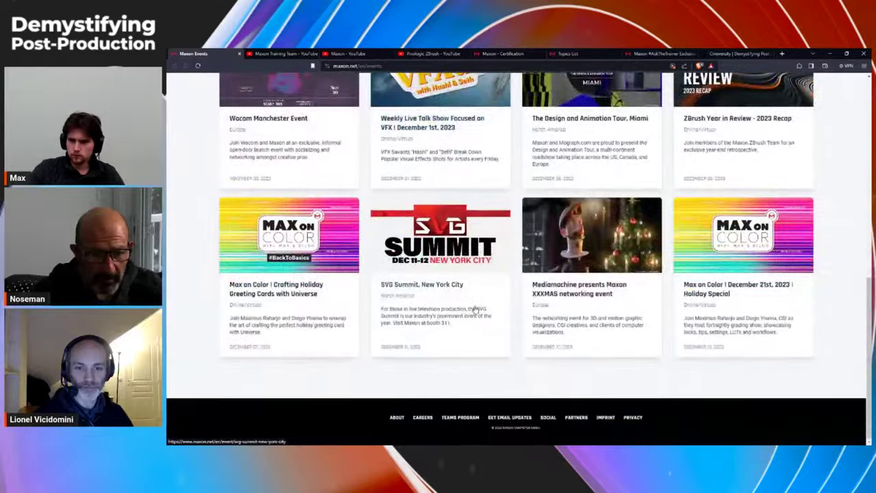
pyautogui.scroll(8, 475, 308)
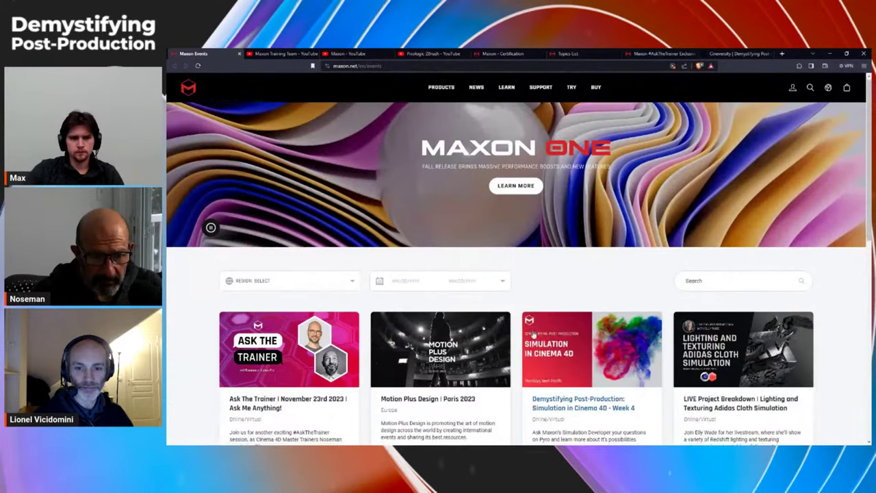
pyautogui.scroll(-3, 411, 308)
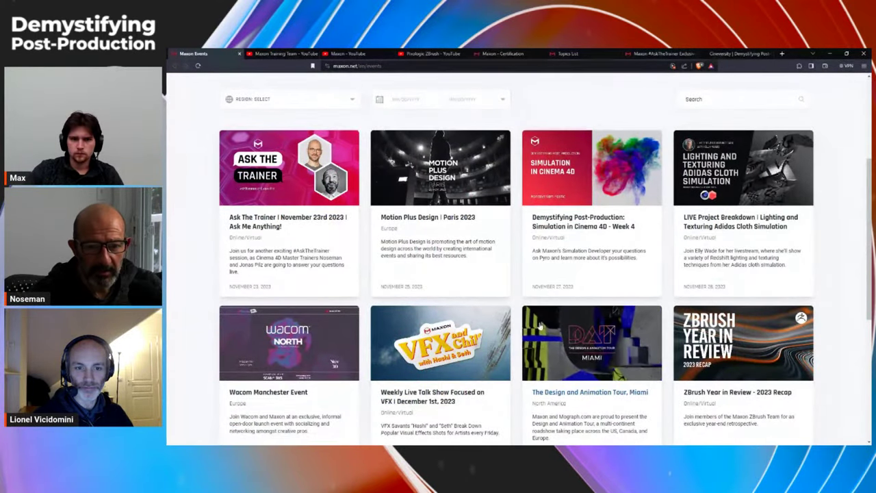
pyautogui.scroll(3, 538, 321)
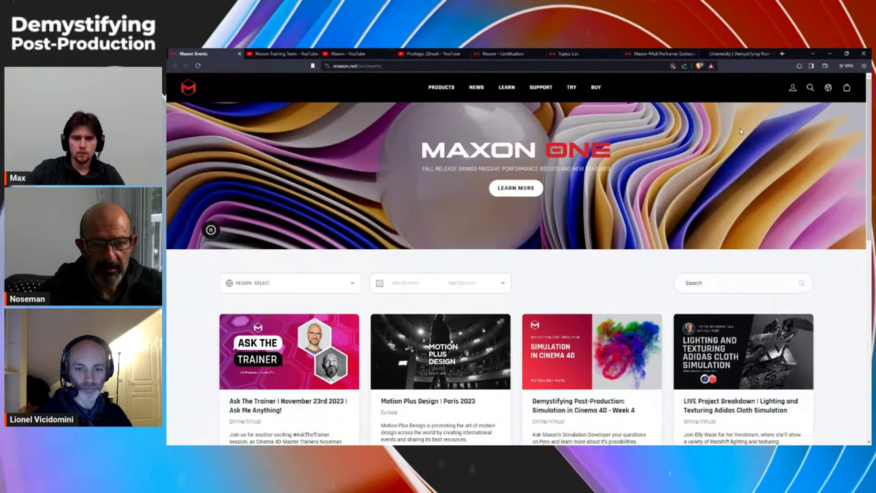
pyautogui.click(729, 55)
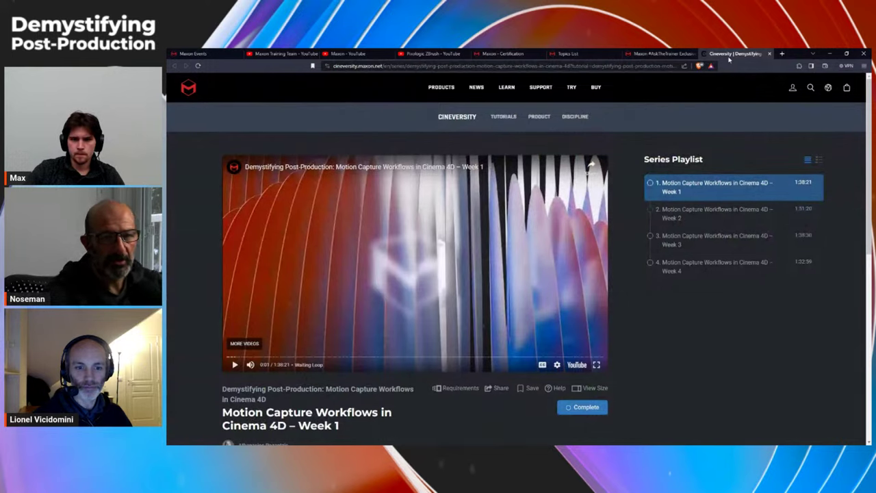
pyautogui.click(609, 65)
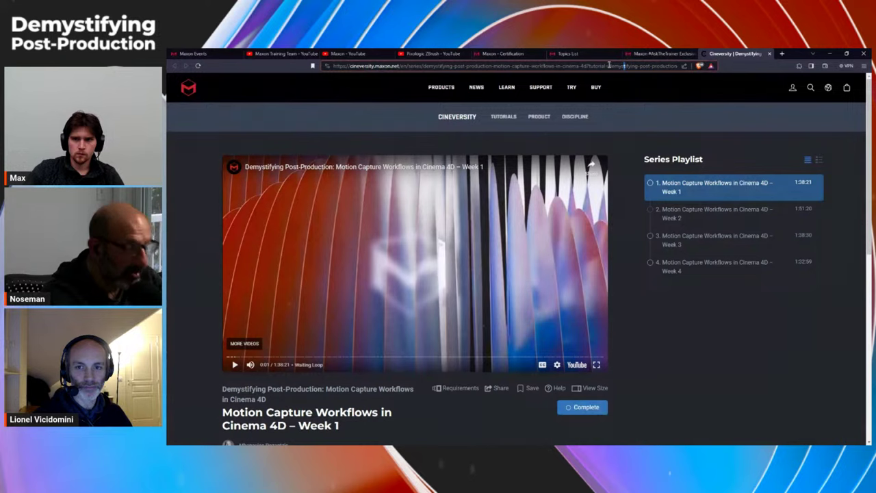